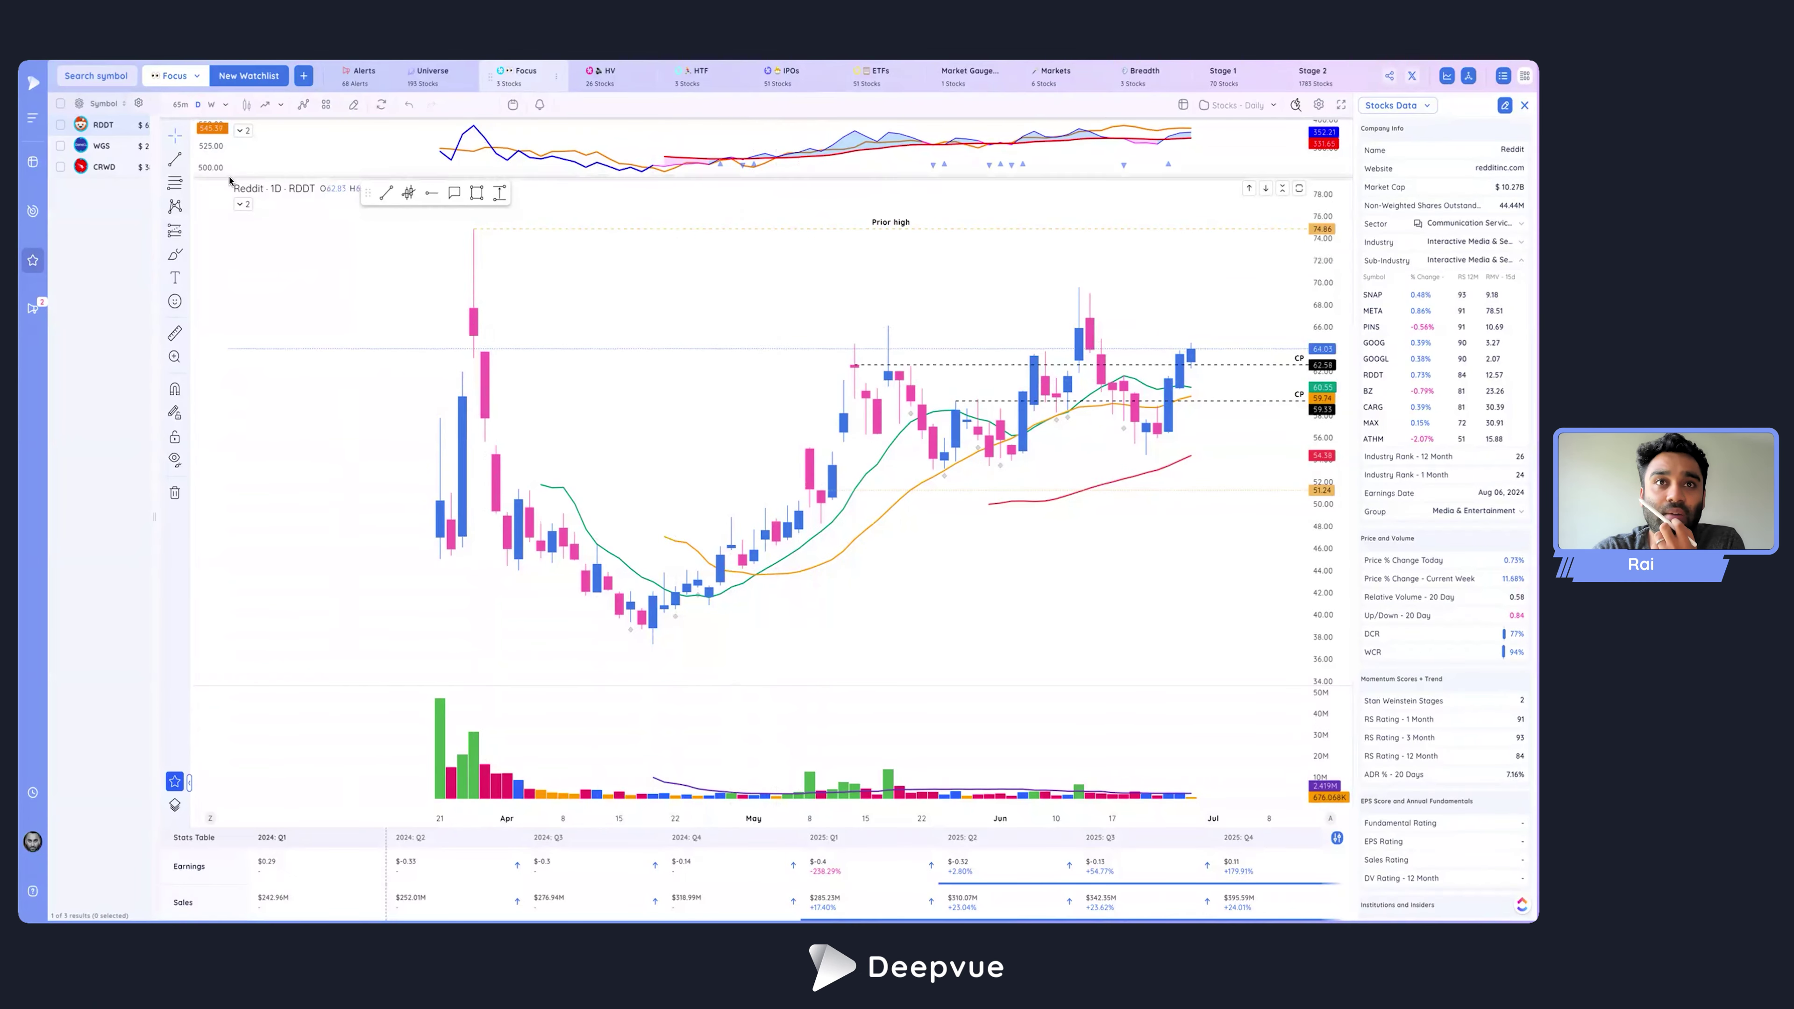
Widen the Focus watchlist panel to show its columns and open the watchlist's column settings.
drag(153, 175, 510, 175)
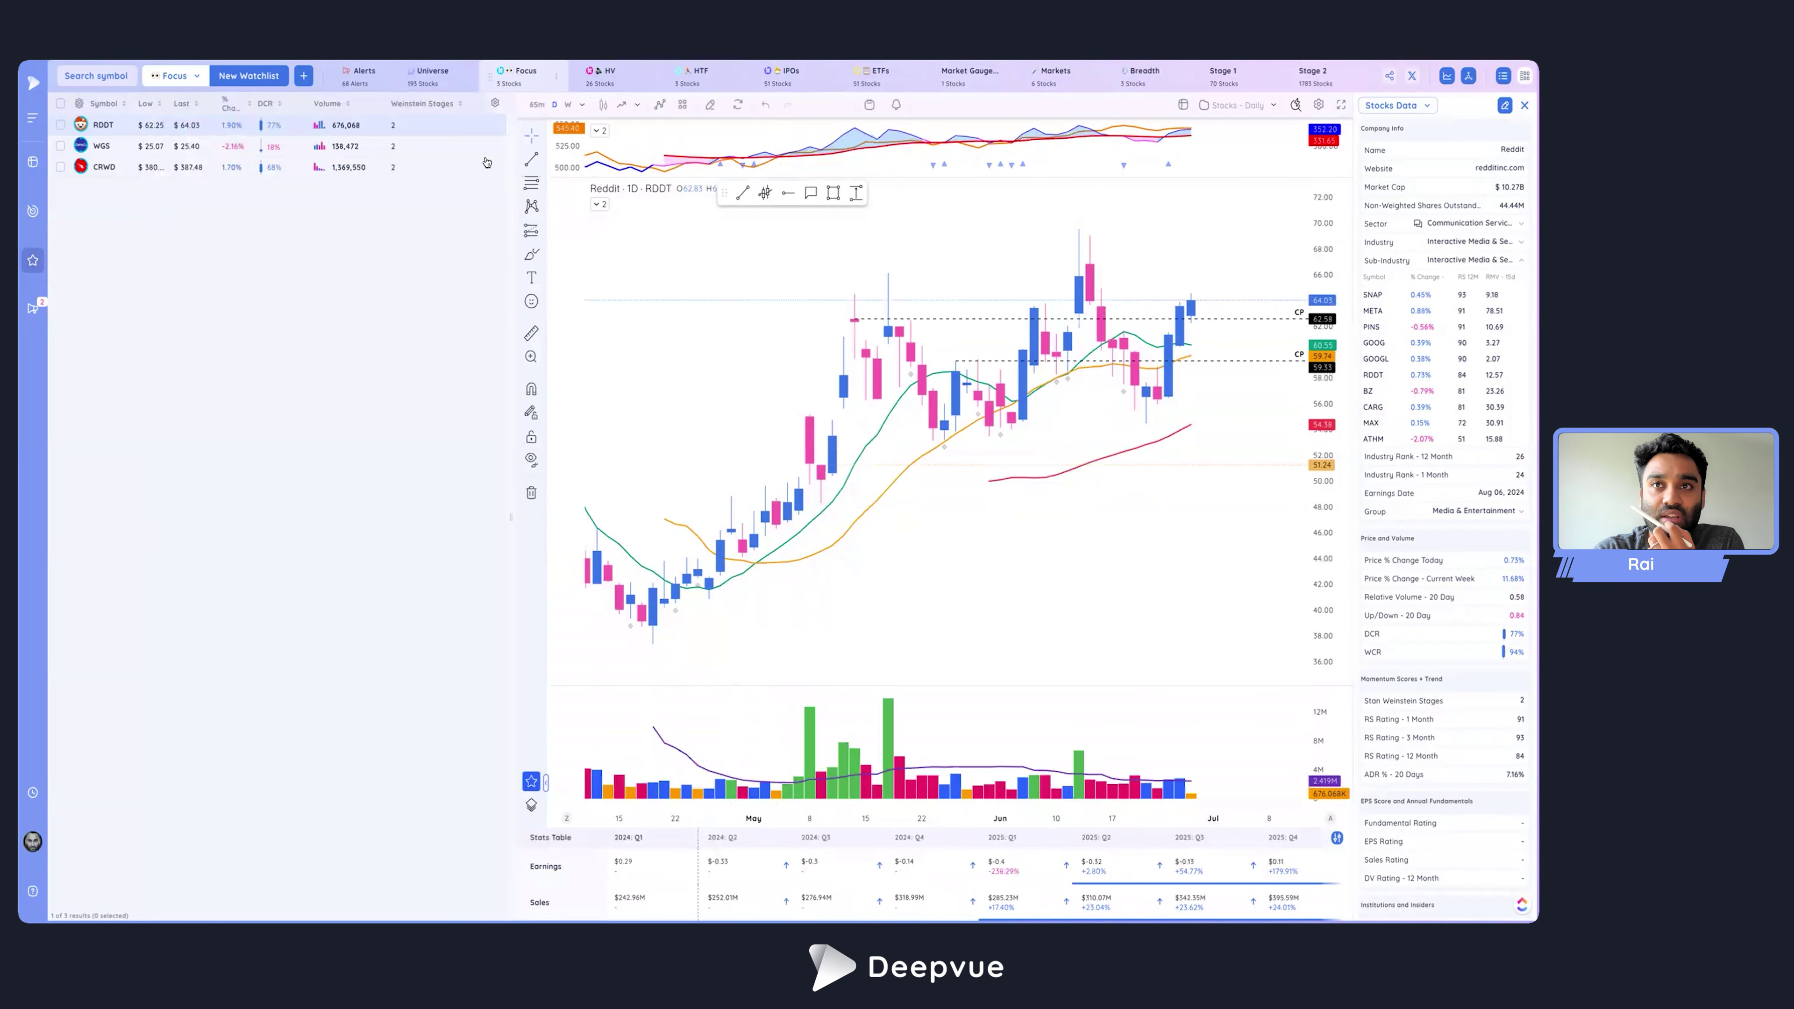
click(493, 105)
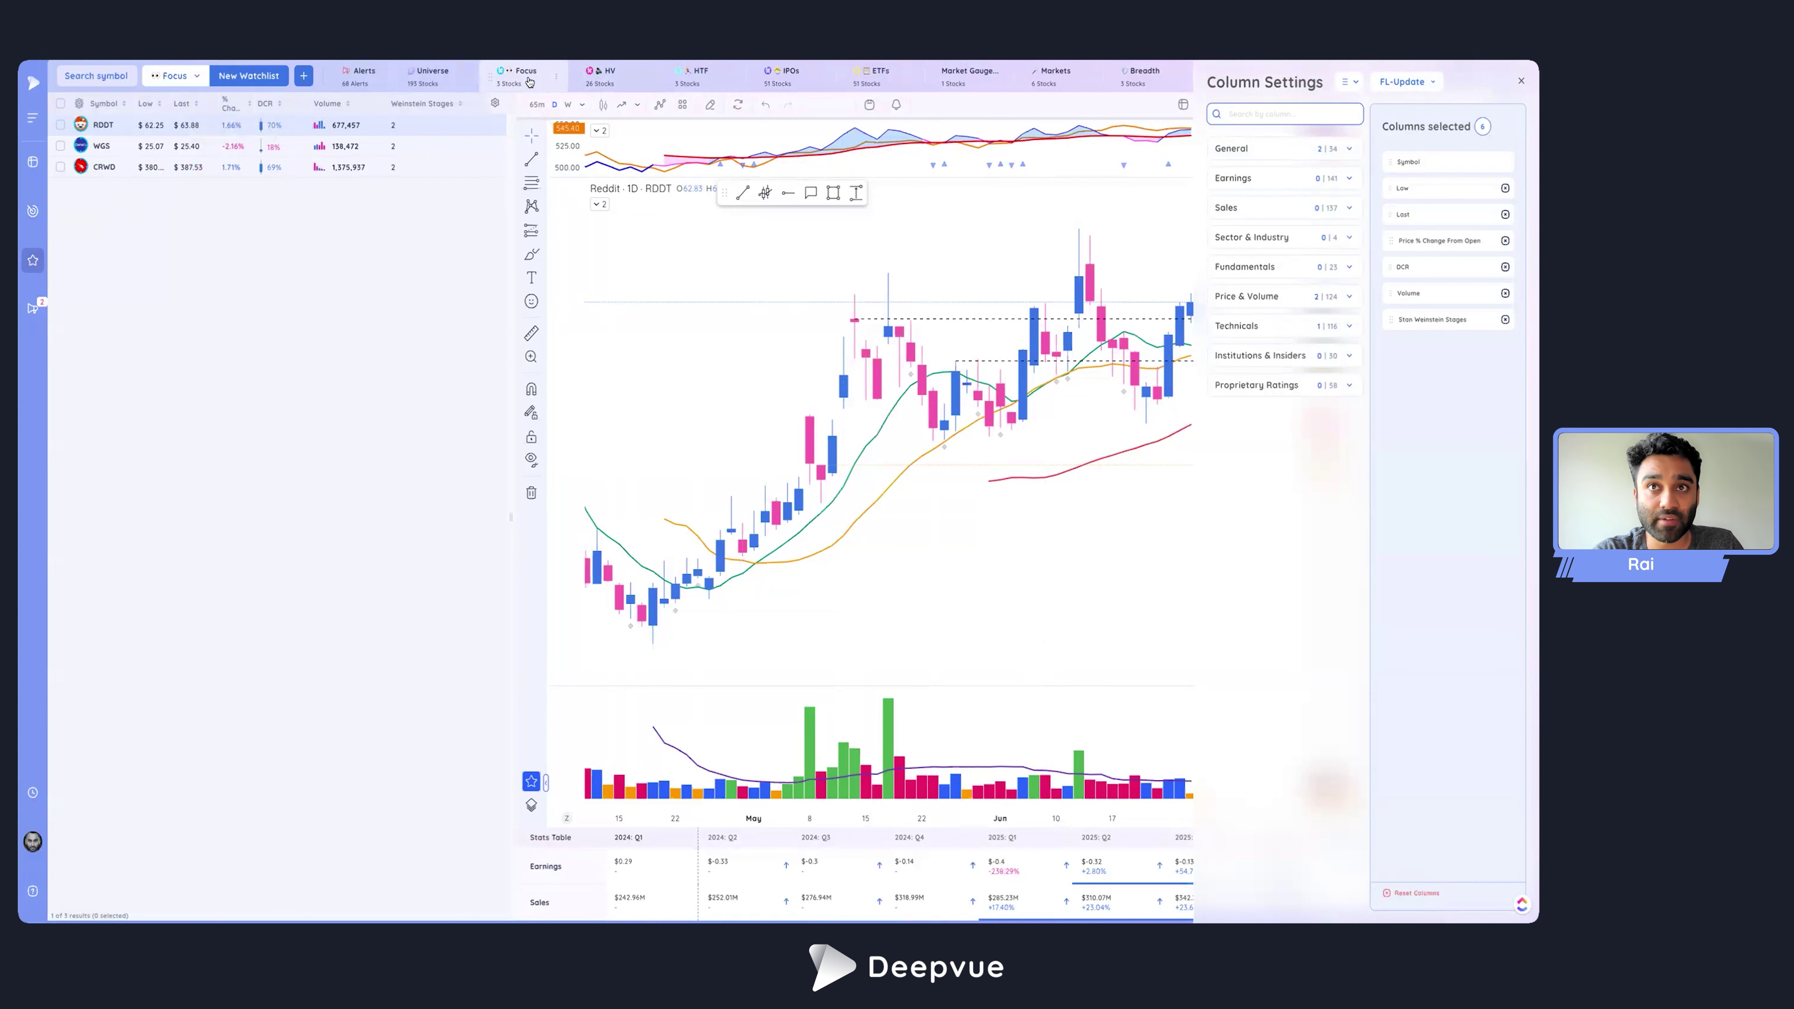
drag(508, 157, 178, 104)
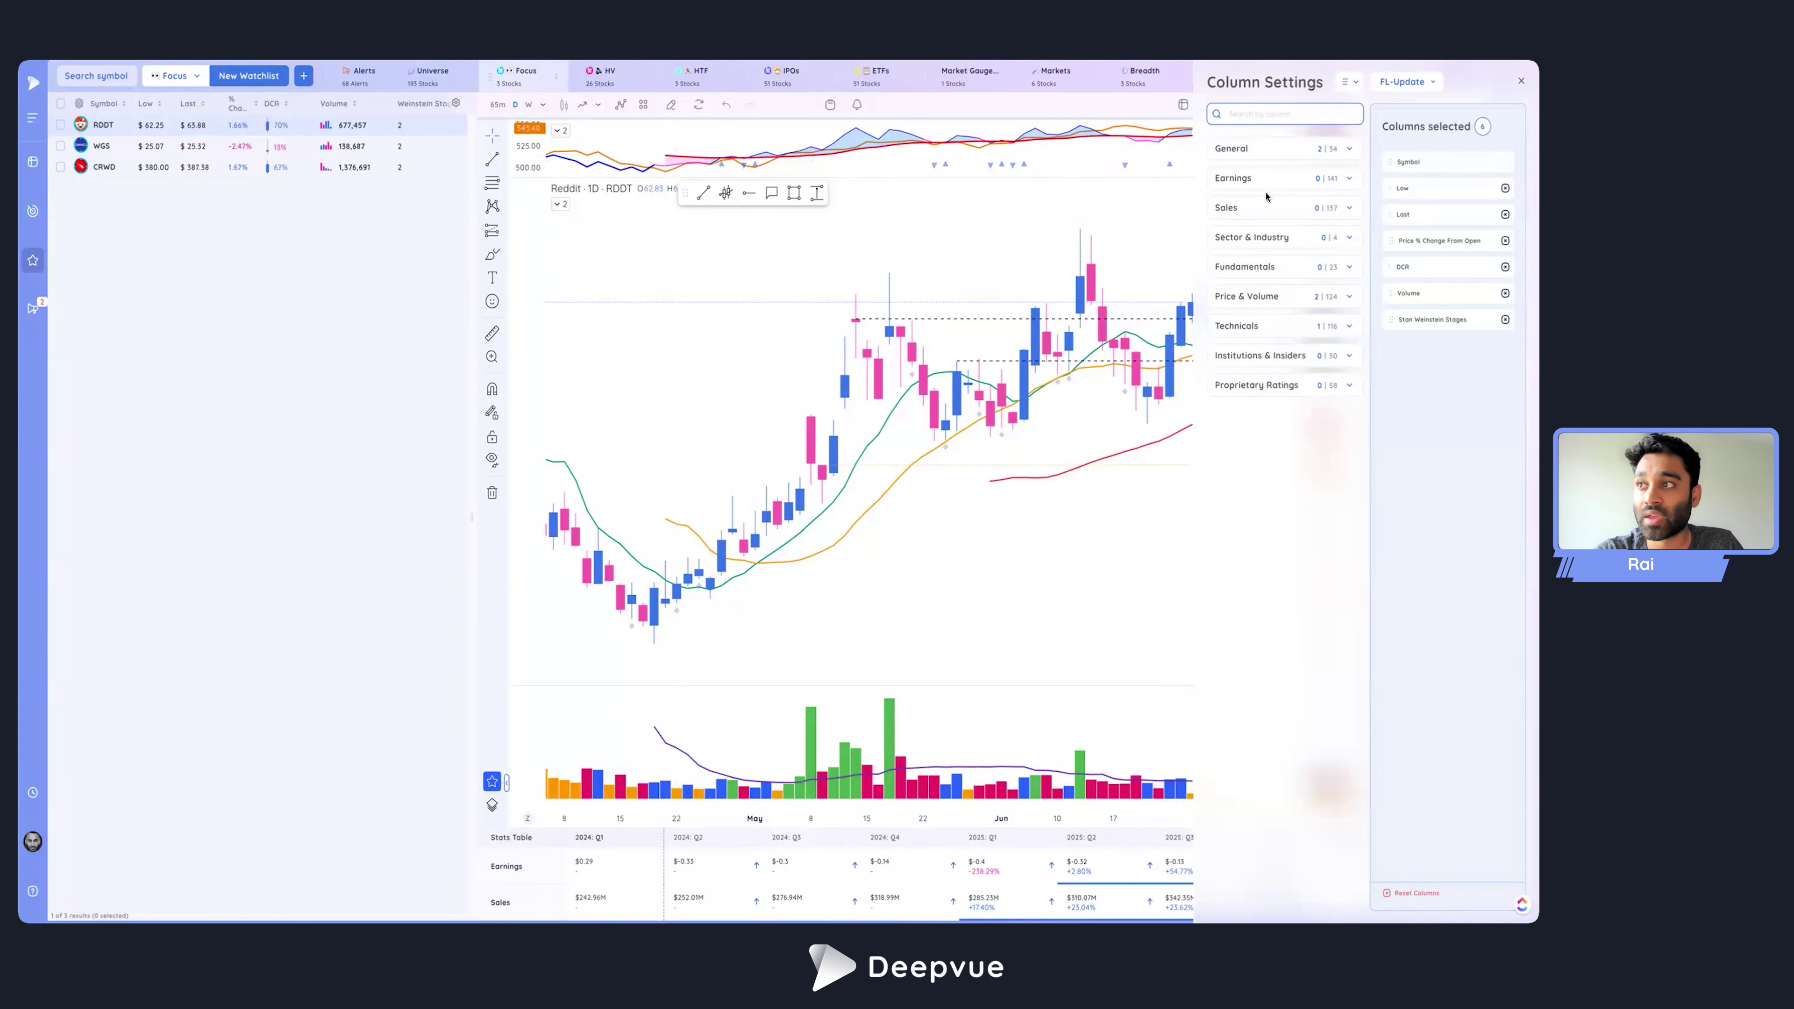
Create a new column set named Focus for the Focus watchlist.
click(1395, 82)
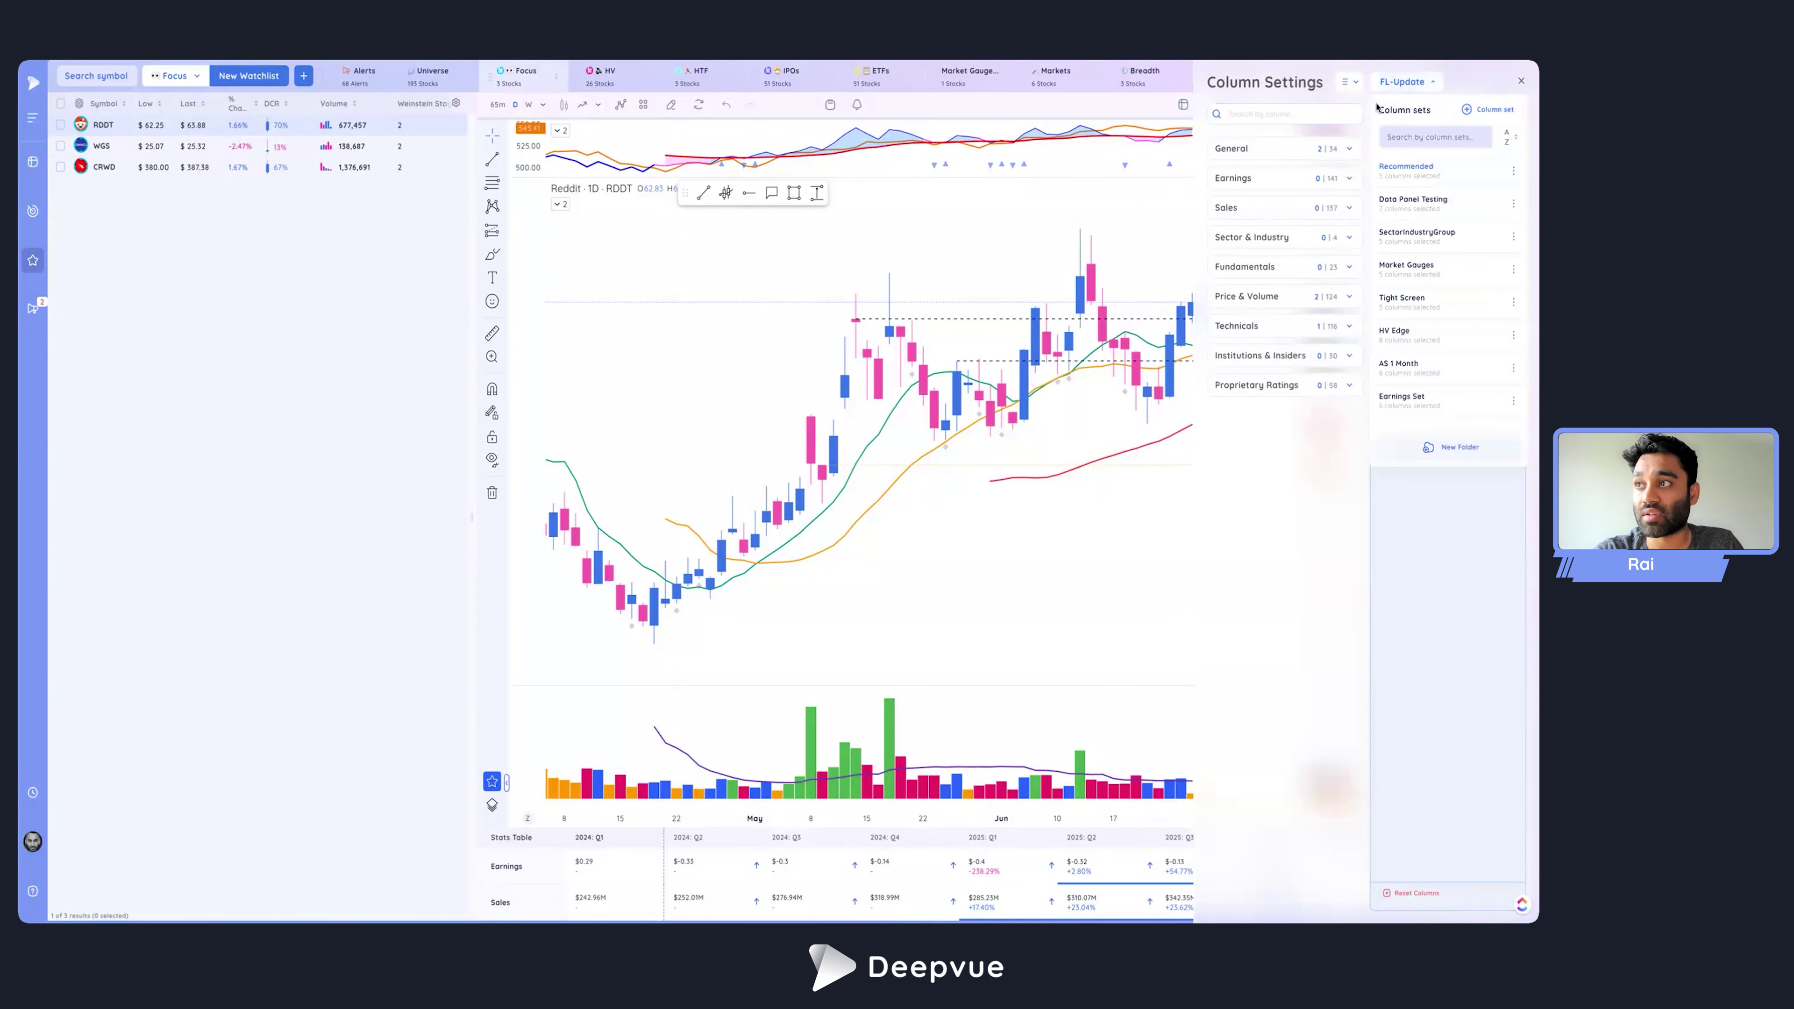
click(1486, 111)
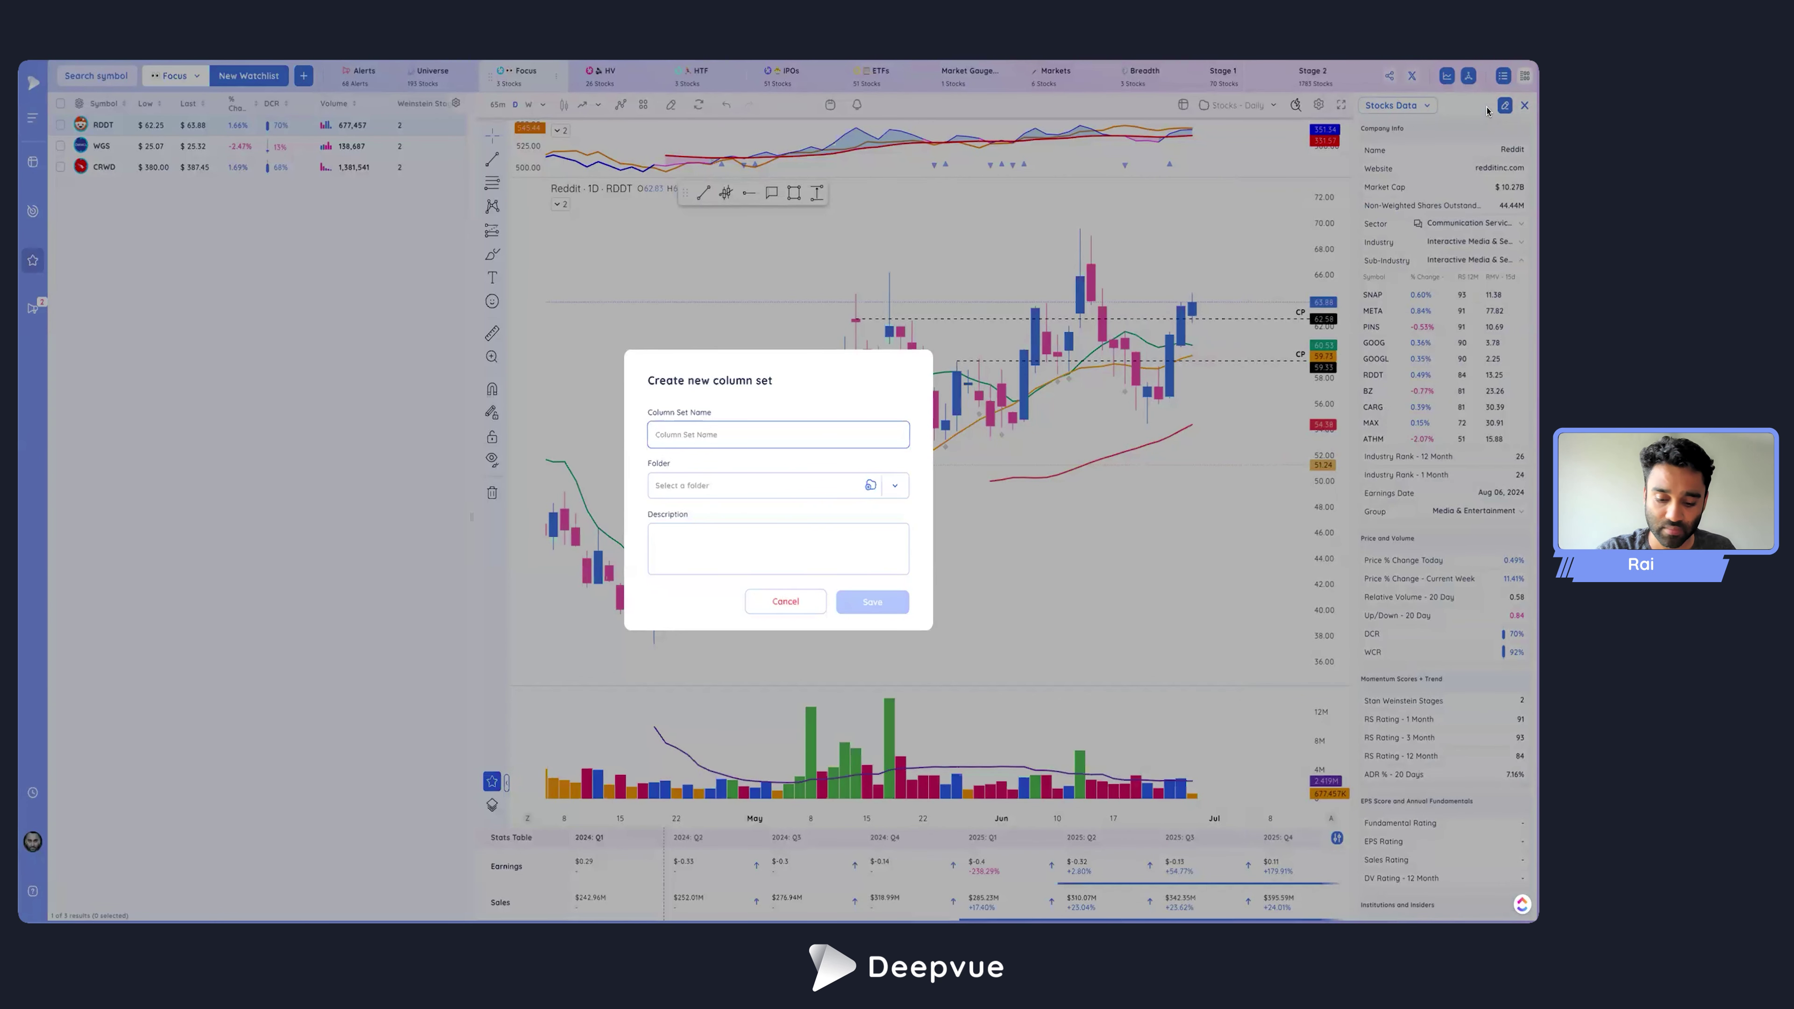
text(Focus)
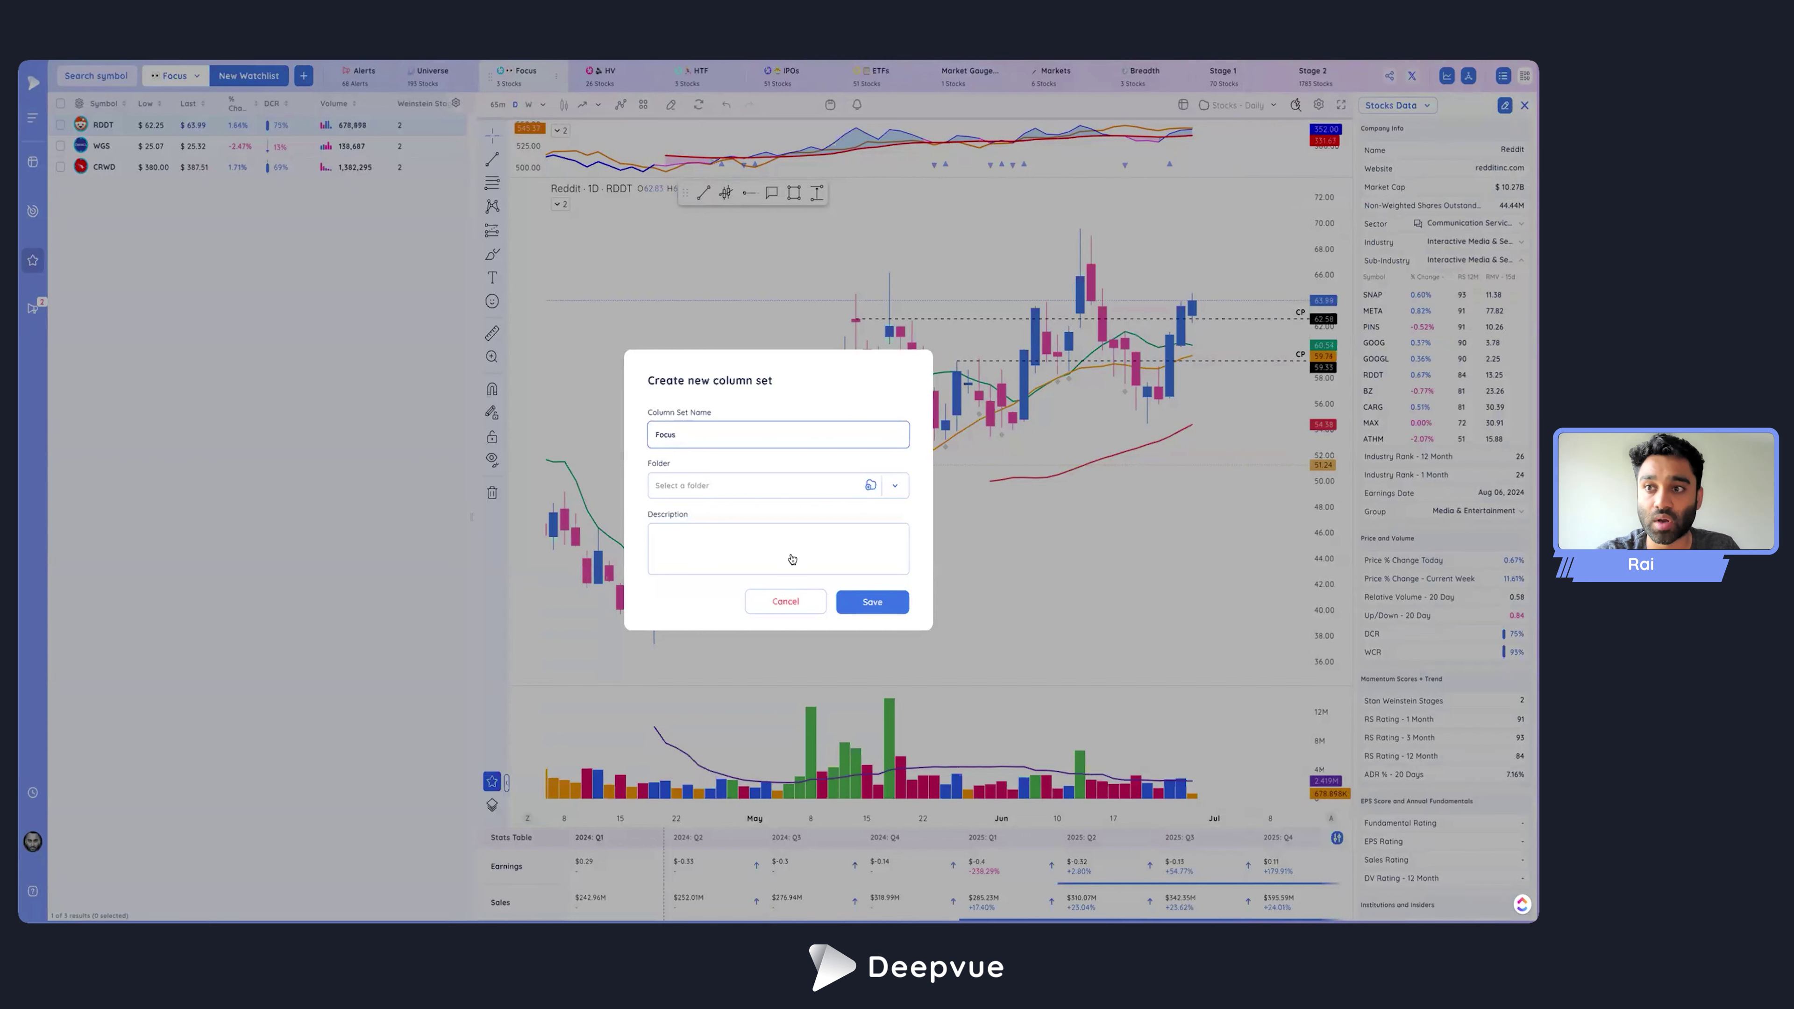
click(858, 600)
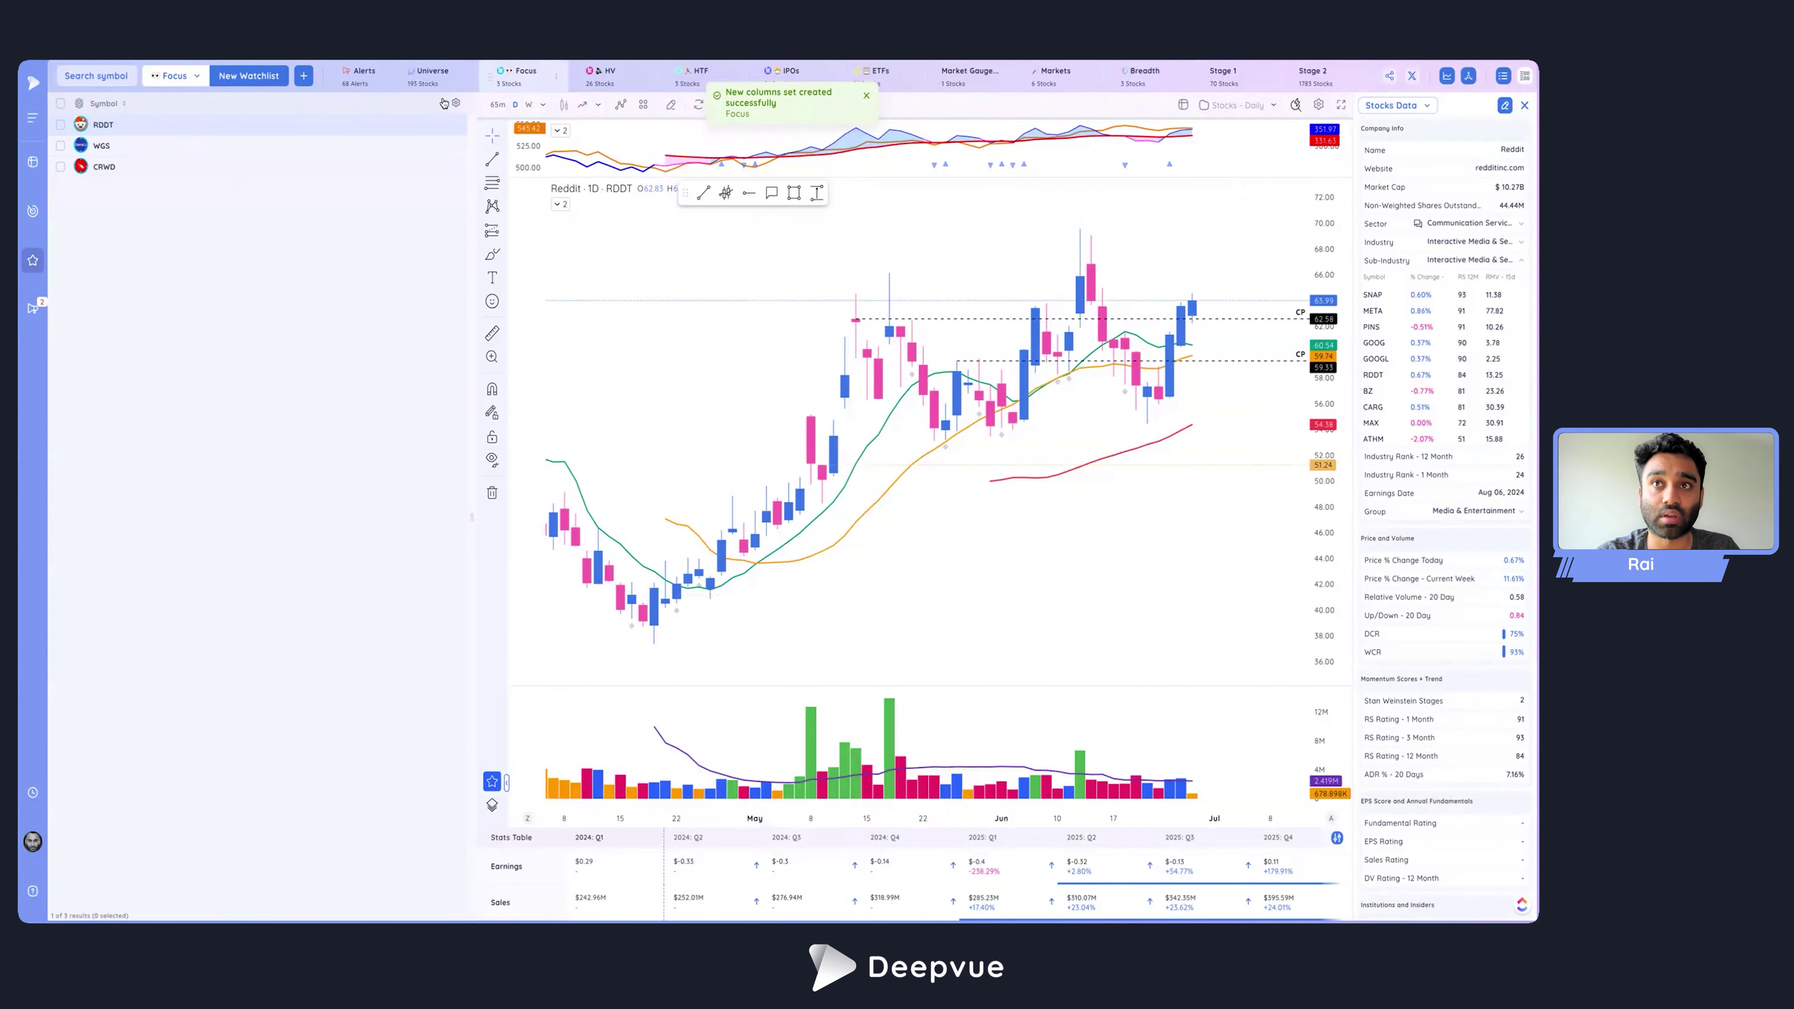
Add the Low and Last columns to the Focus column set, with Low placed before Last.
click(455, 106)
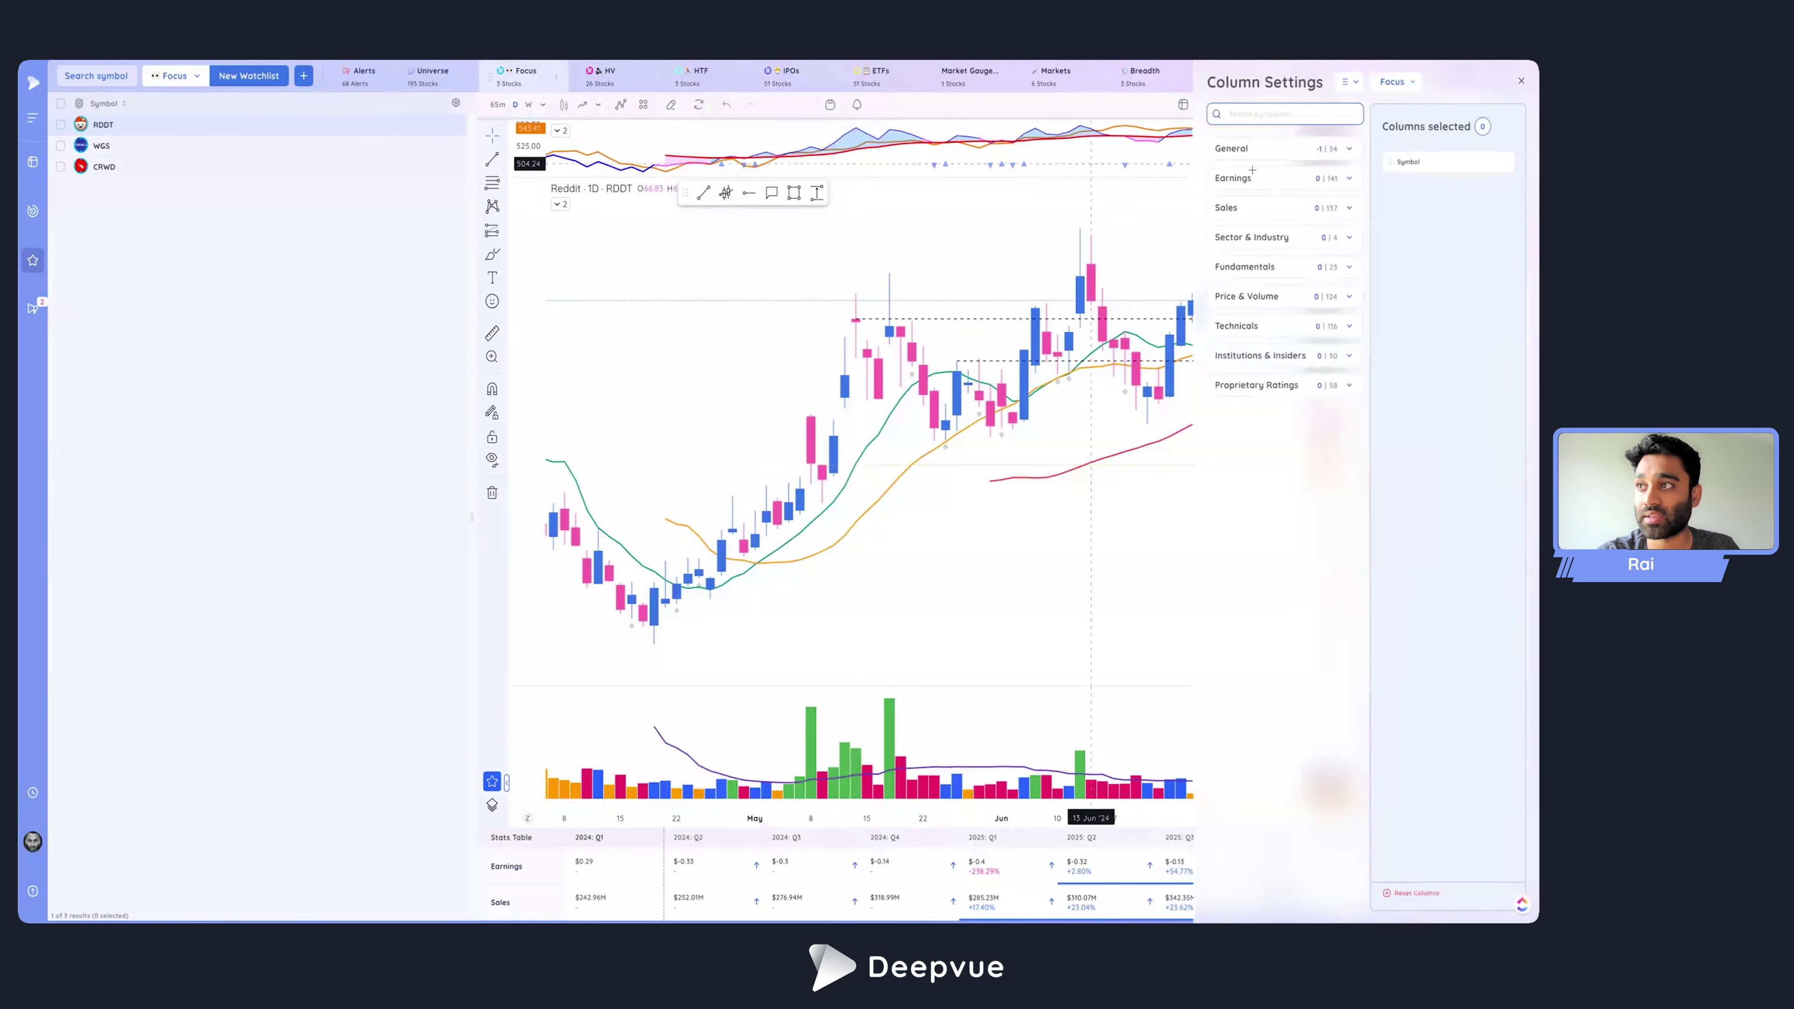
click(1390, 82)
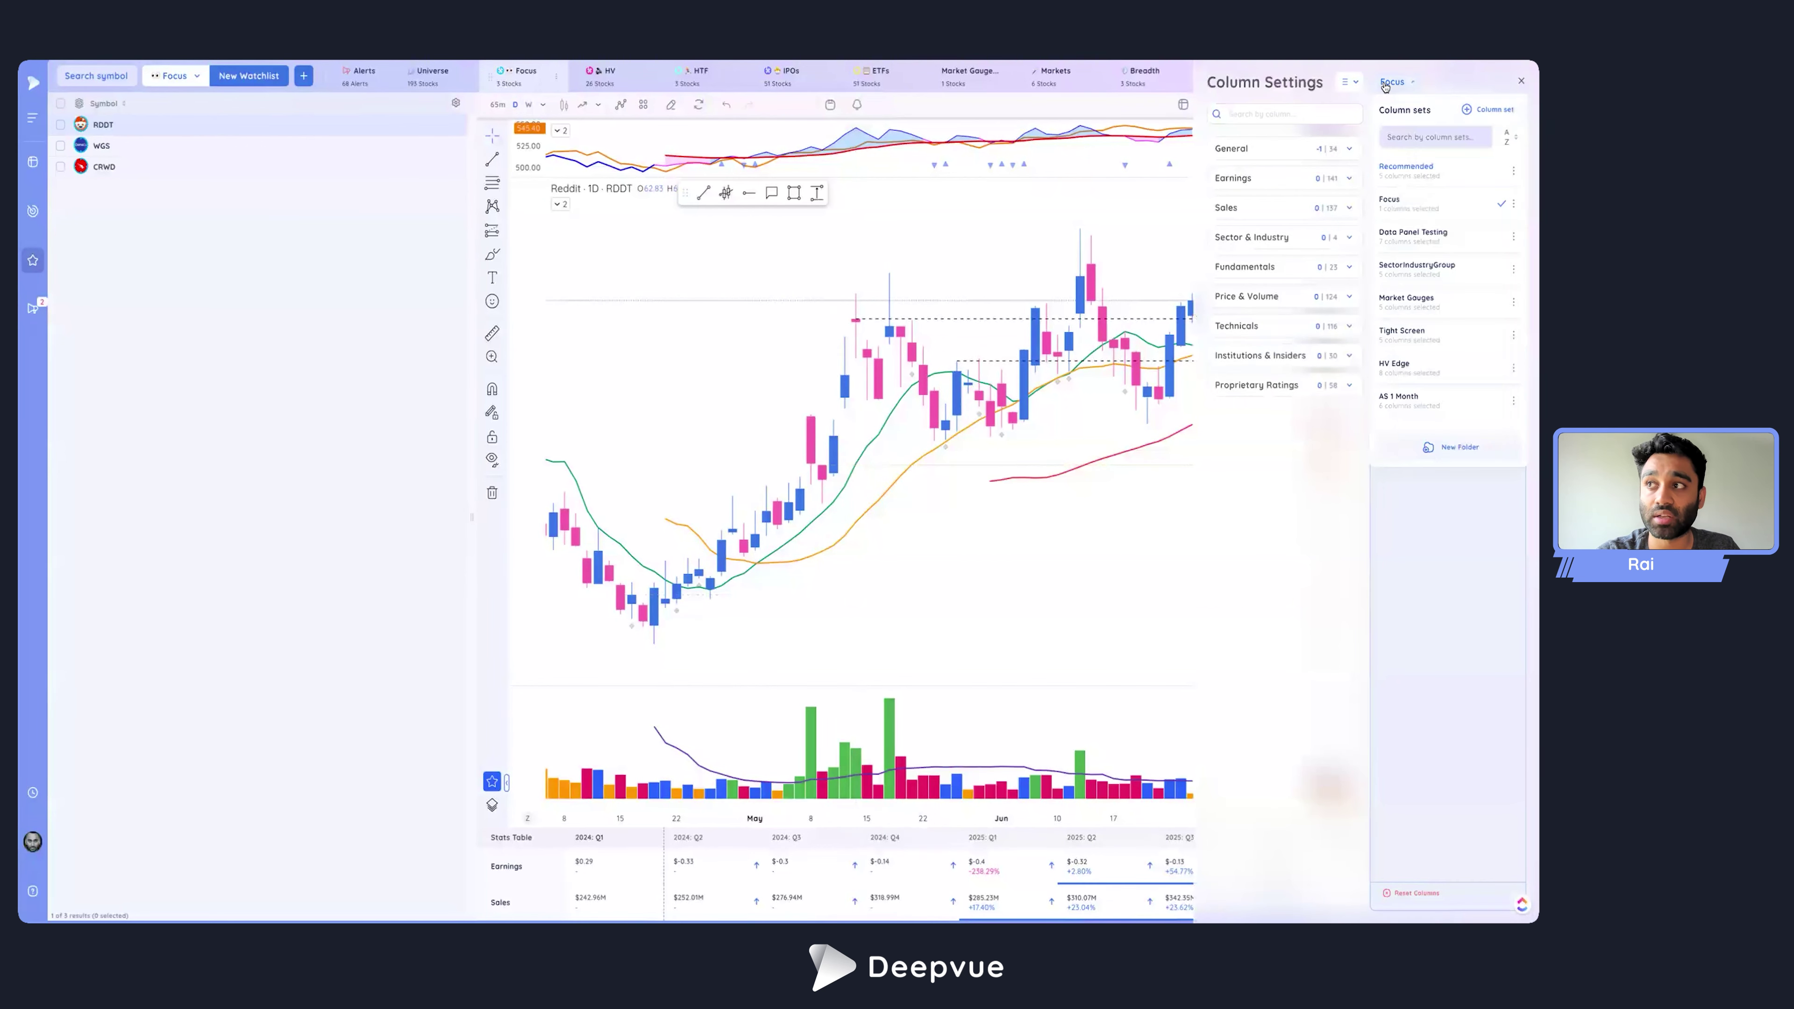
click(1290, 107)
click(1352, 114)
click(1244, 149)
click(1218, 232)
click(1219, 179)
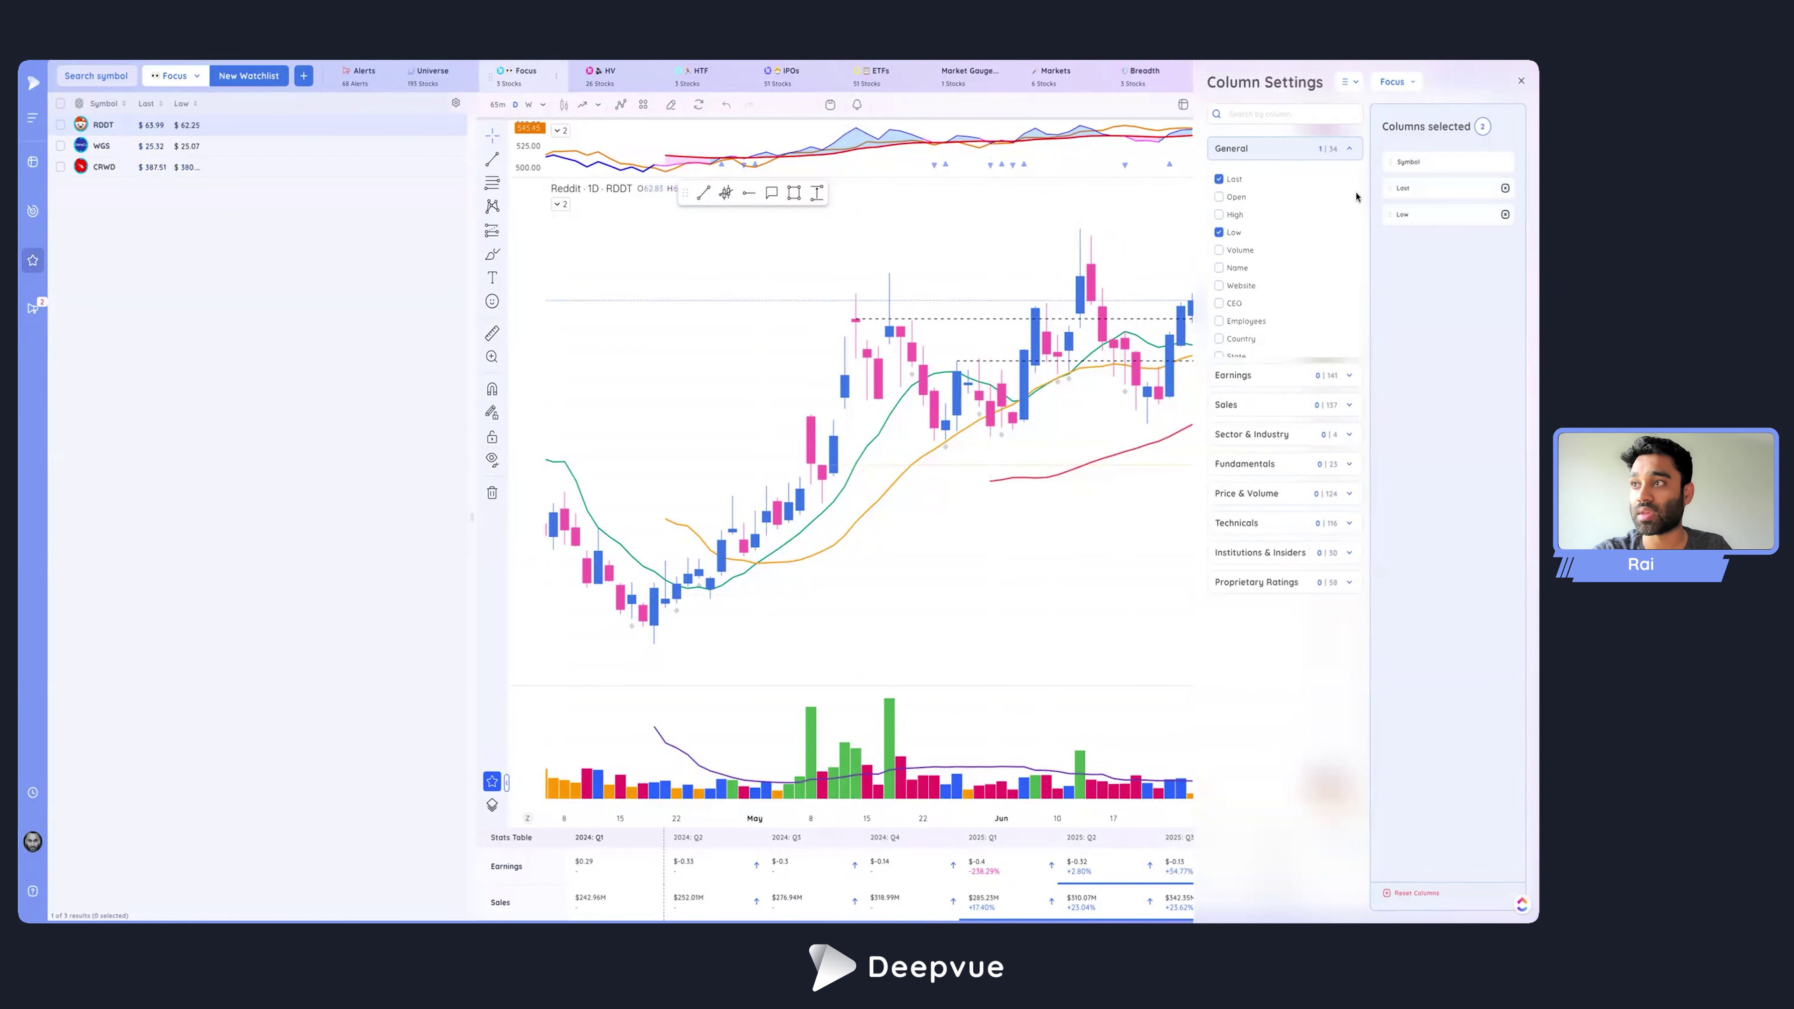
drag(1393, 214, 1396, 189)
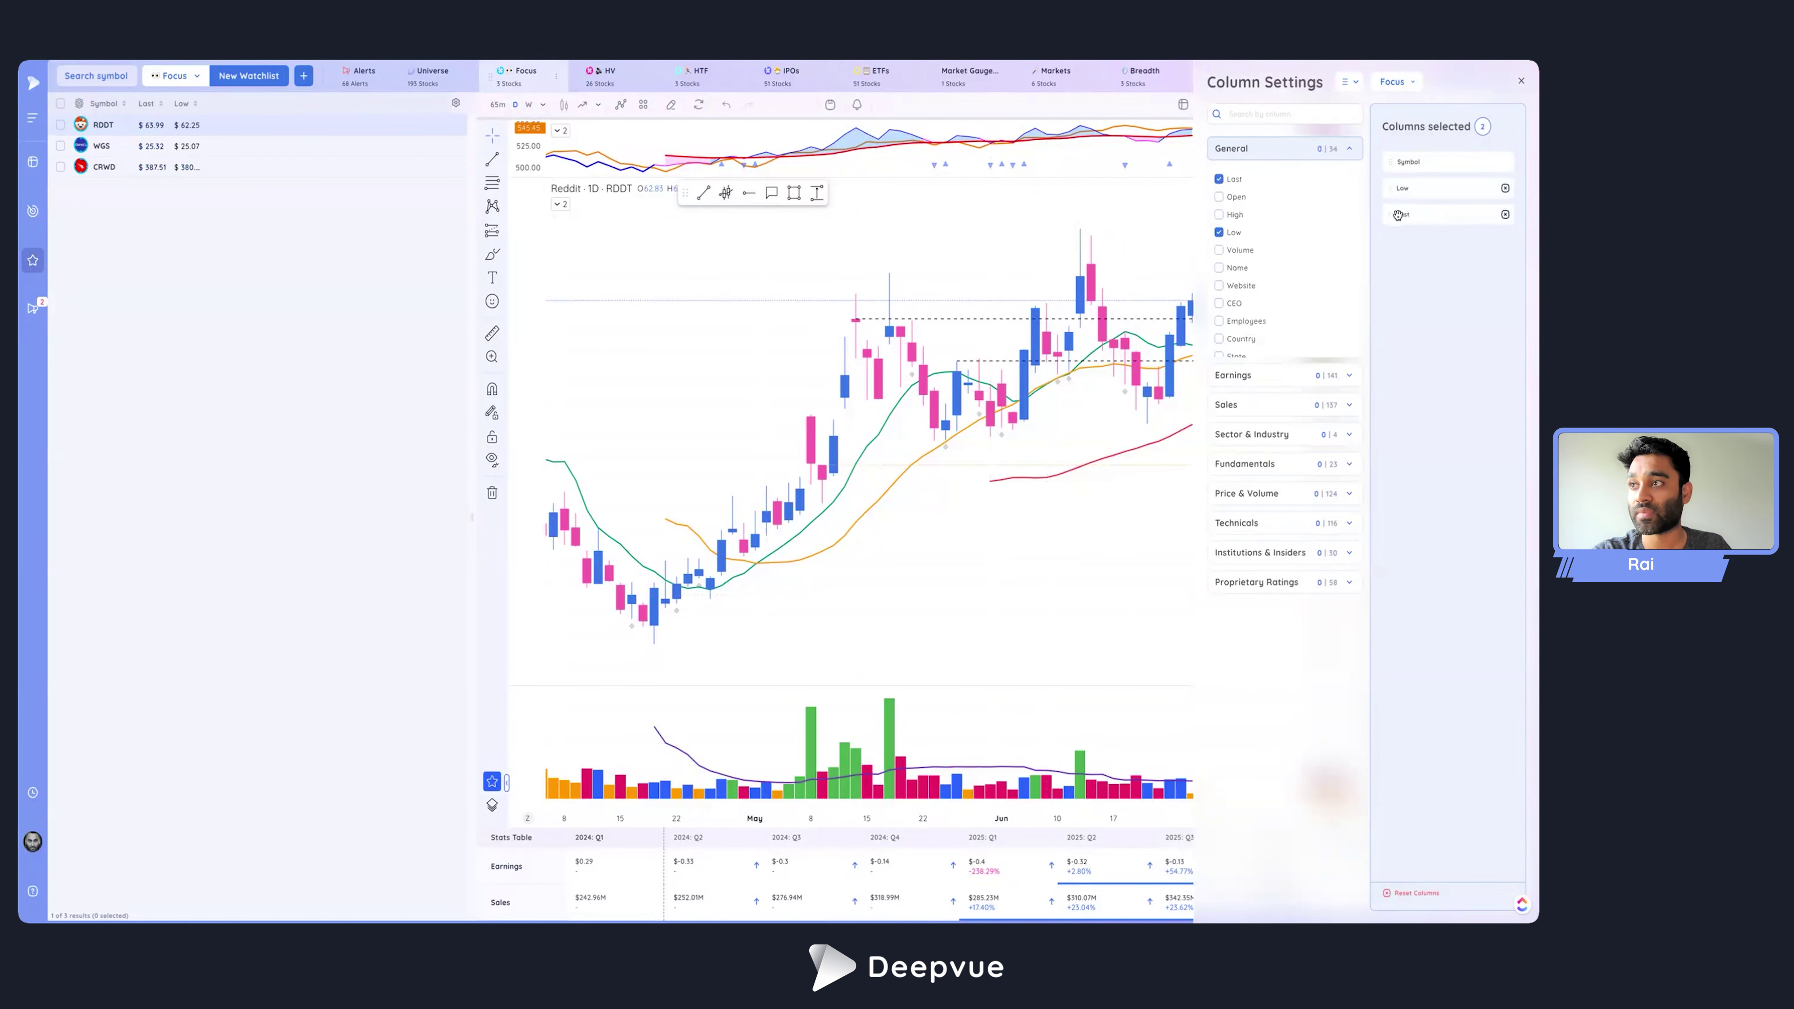
Look up the price change metrics and add the Price $ Change Today column to the Focus set.
click(1271, 114)
text(Pr)
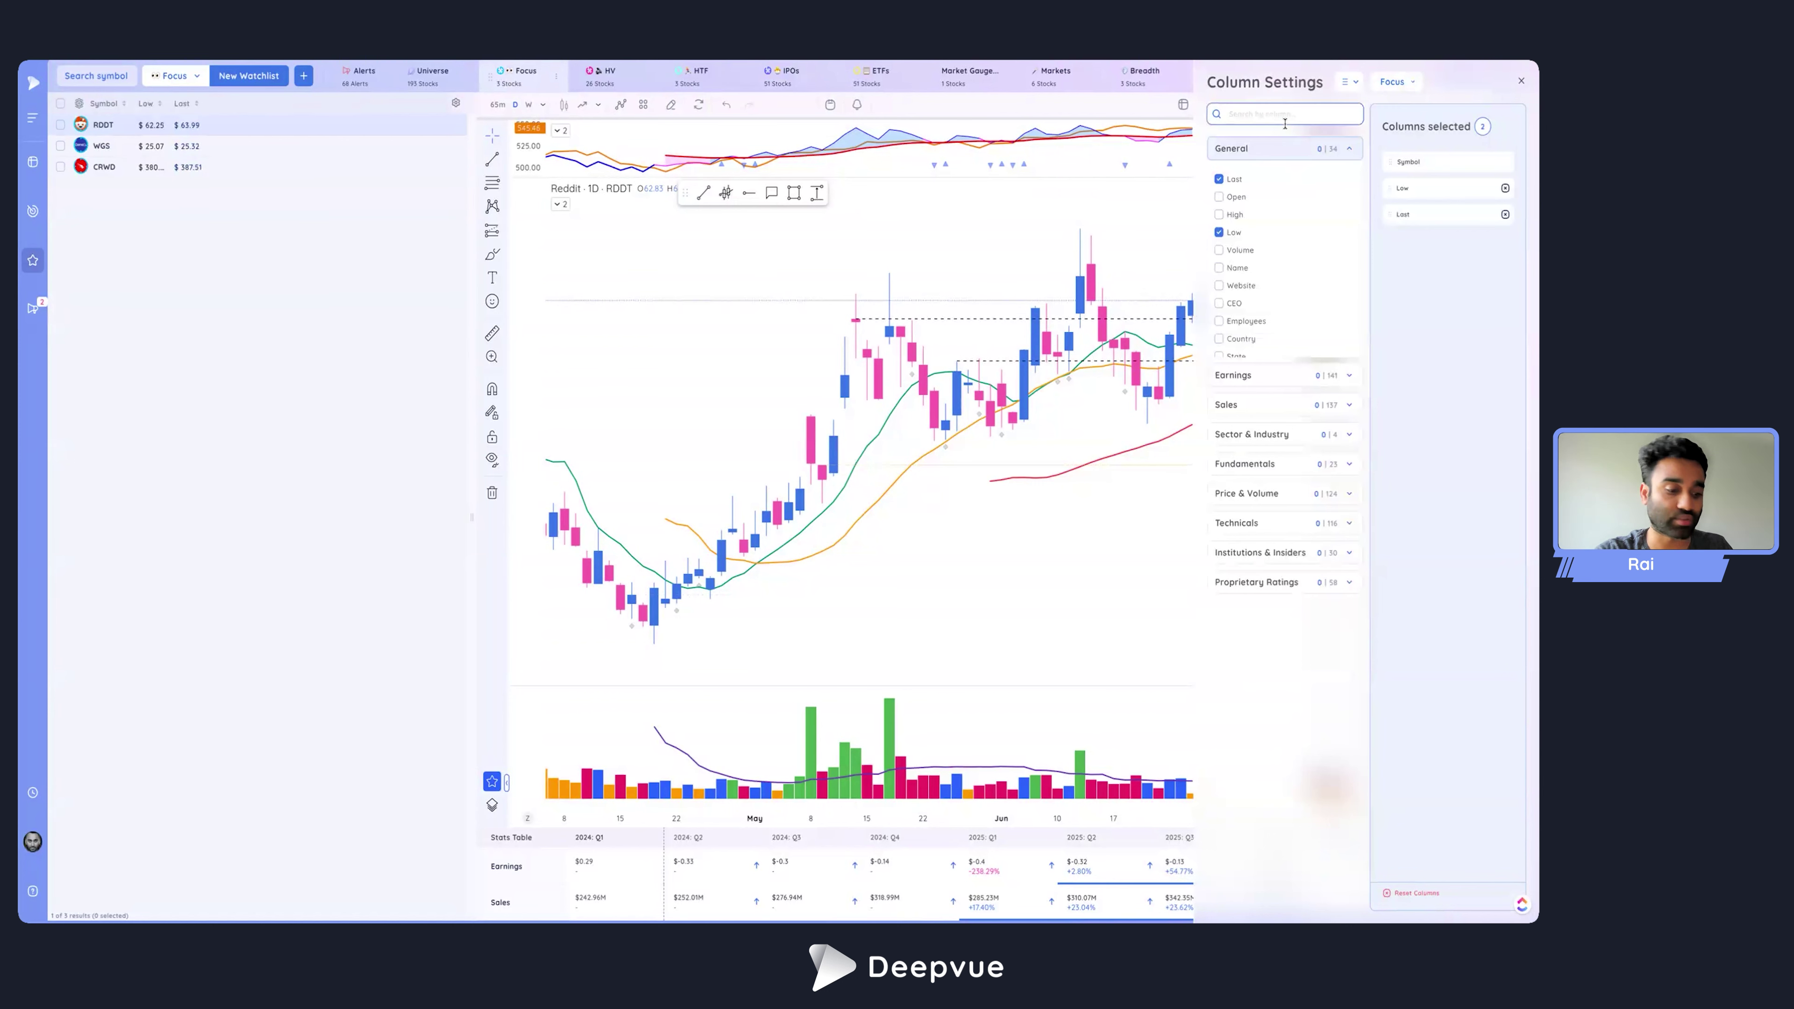
text(ice &)
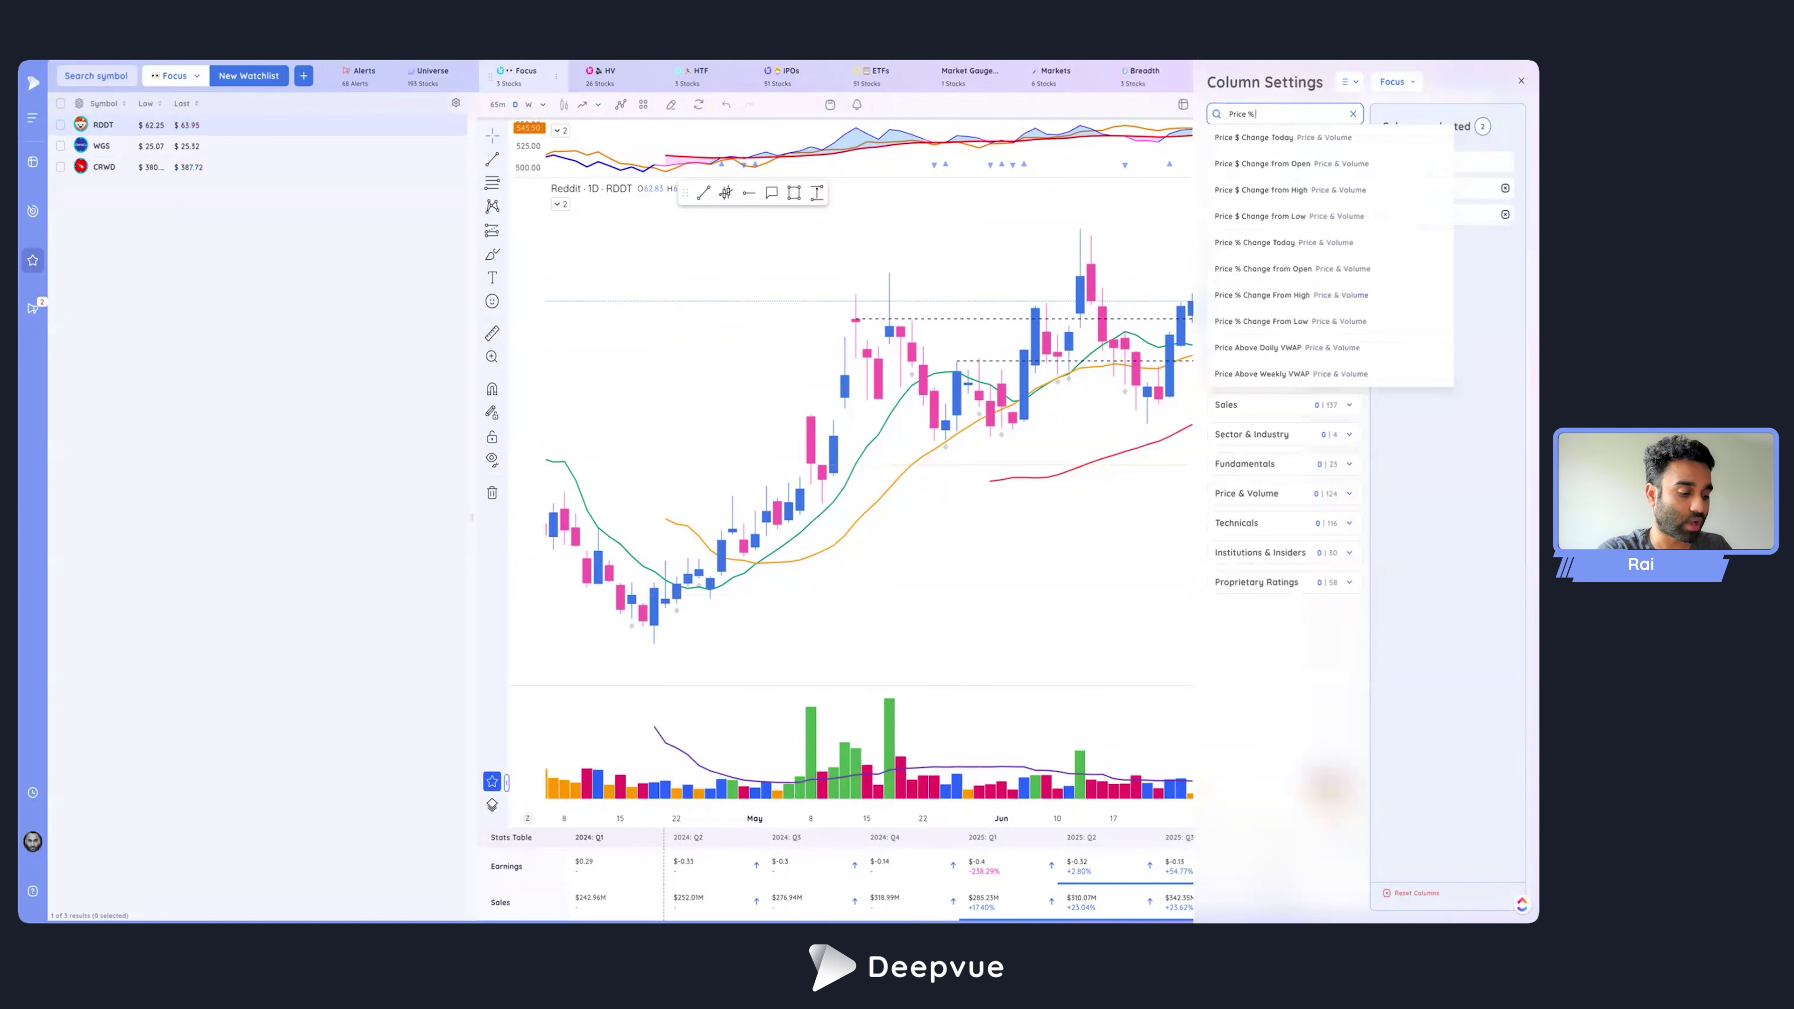
click(1246, 493)
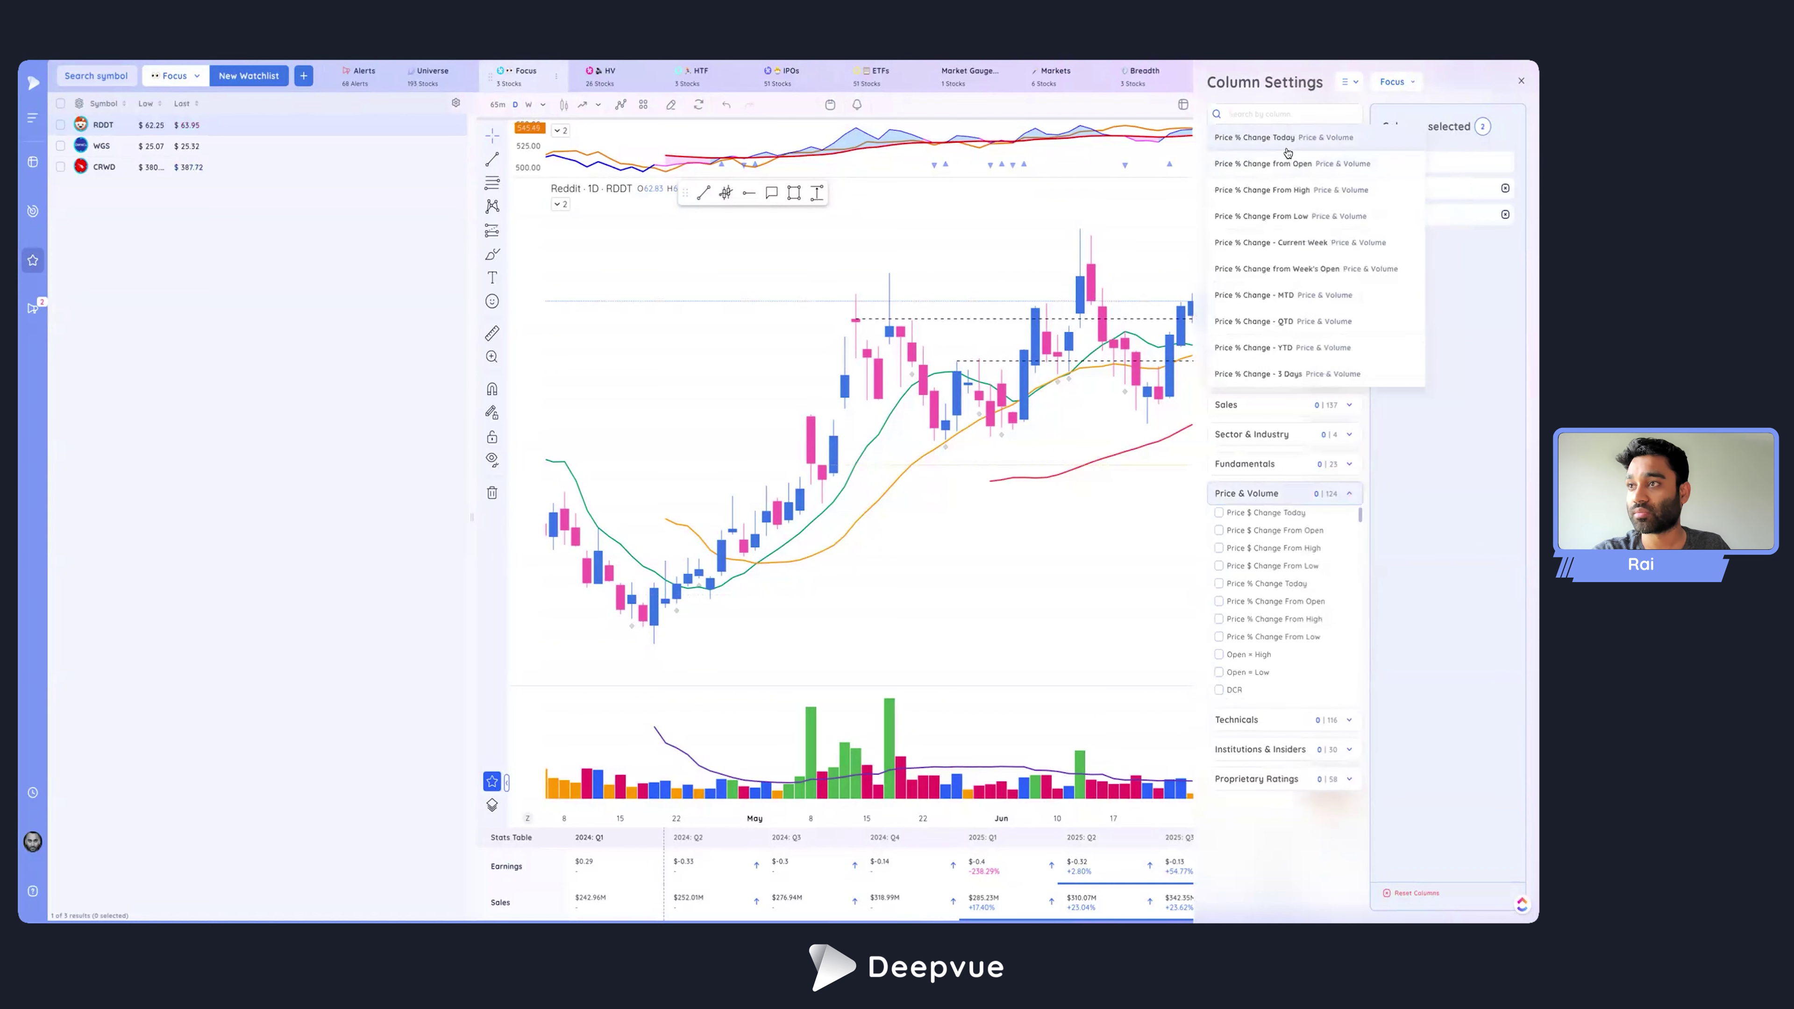
click(1219, 513)
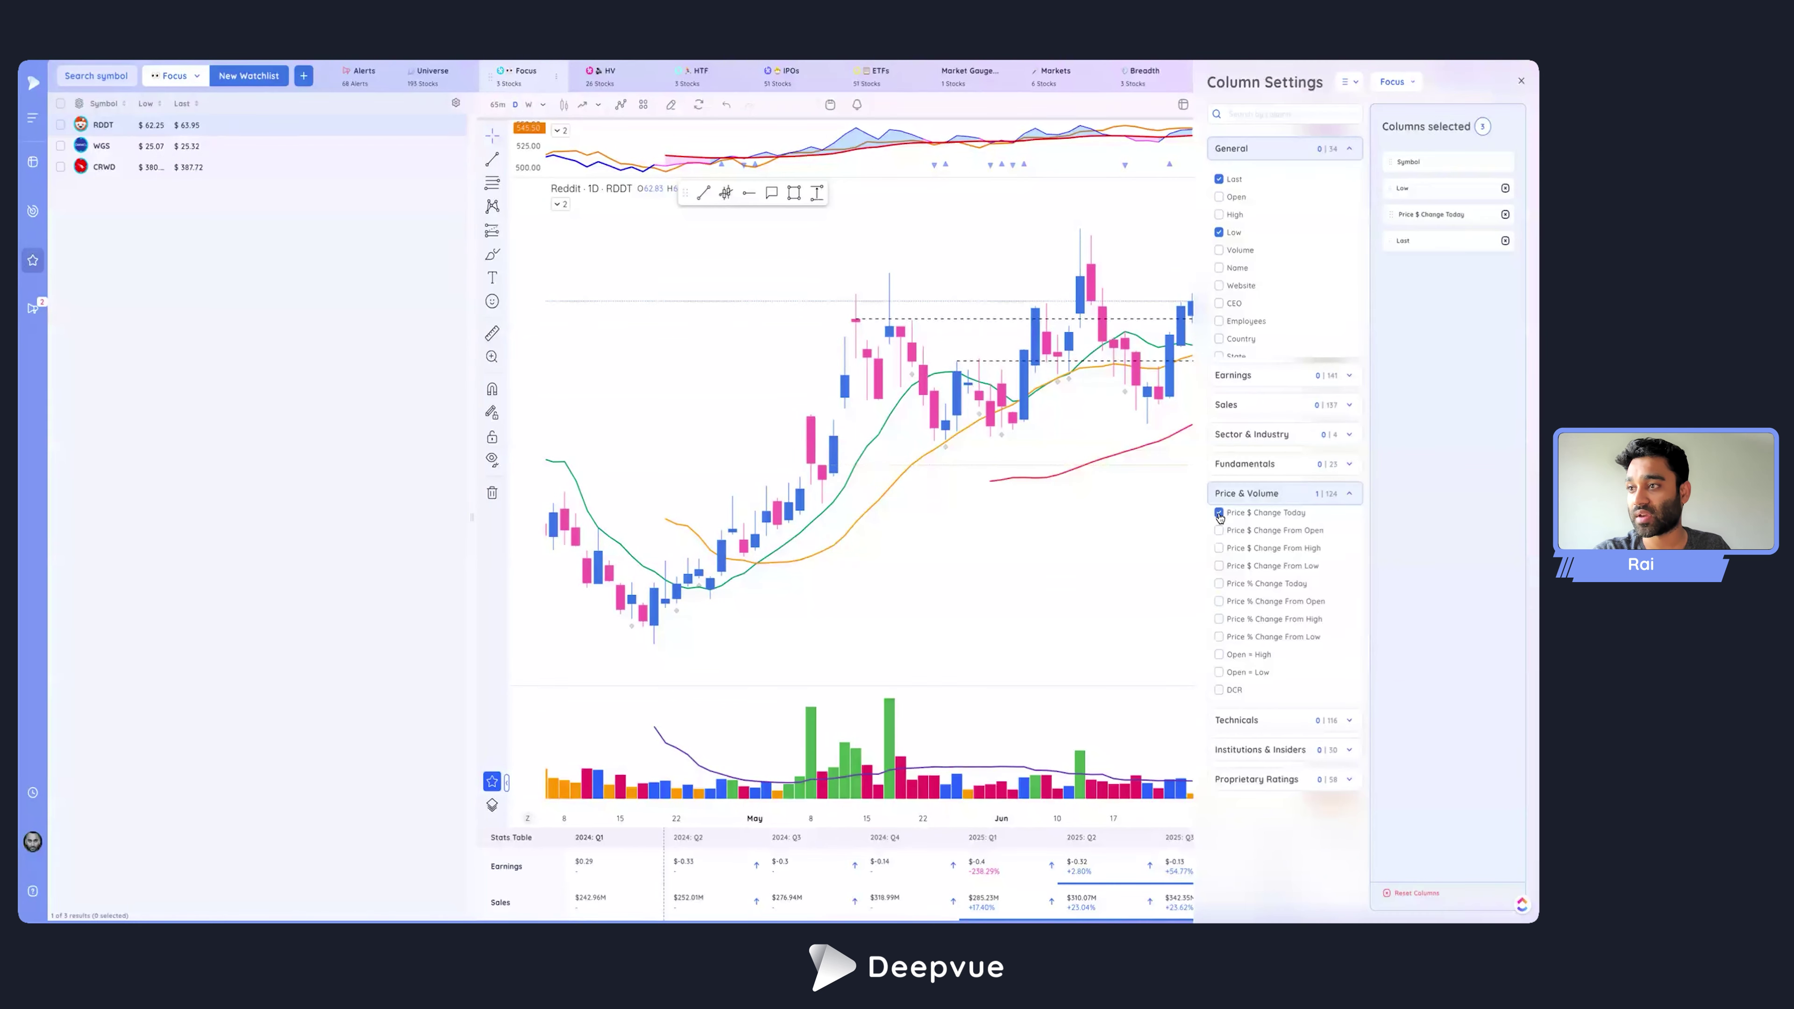
Find the Sub-Industry data point under Sector & Industry and add it as a column.
click(1280, 116)
text(Sub Industry)
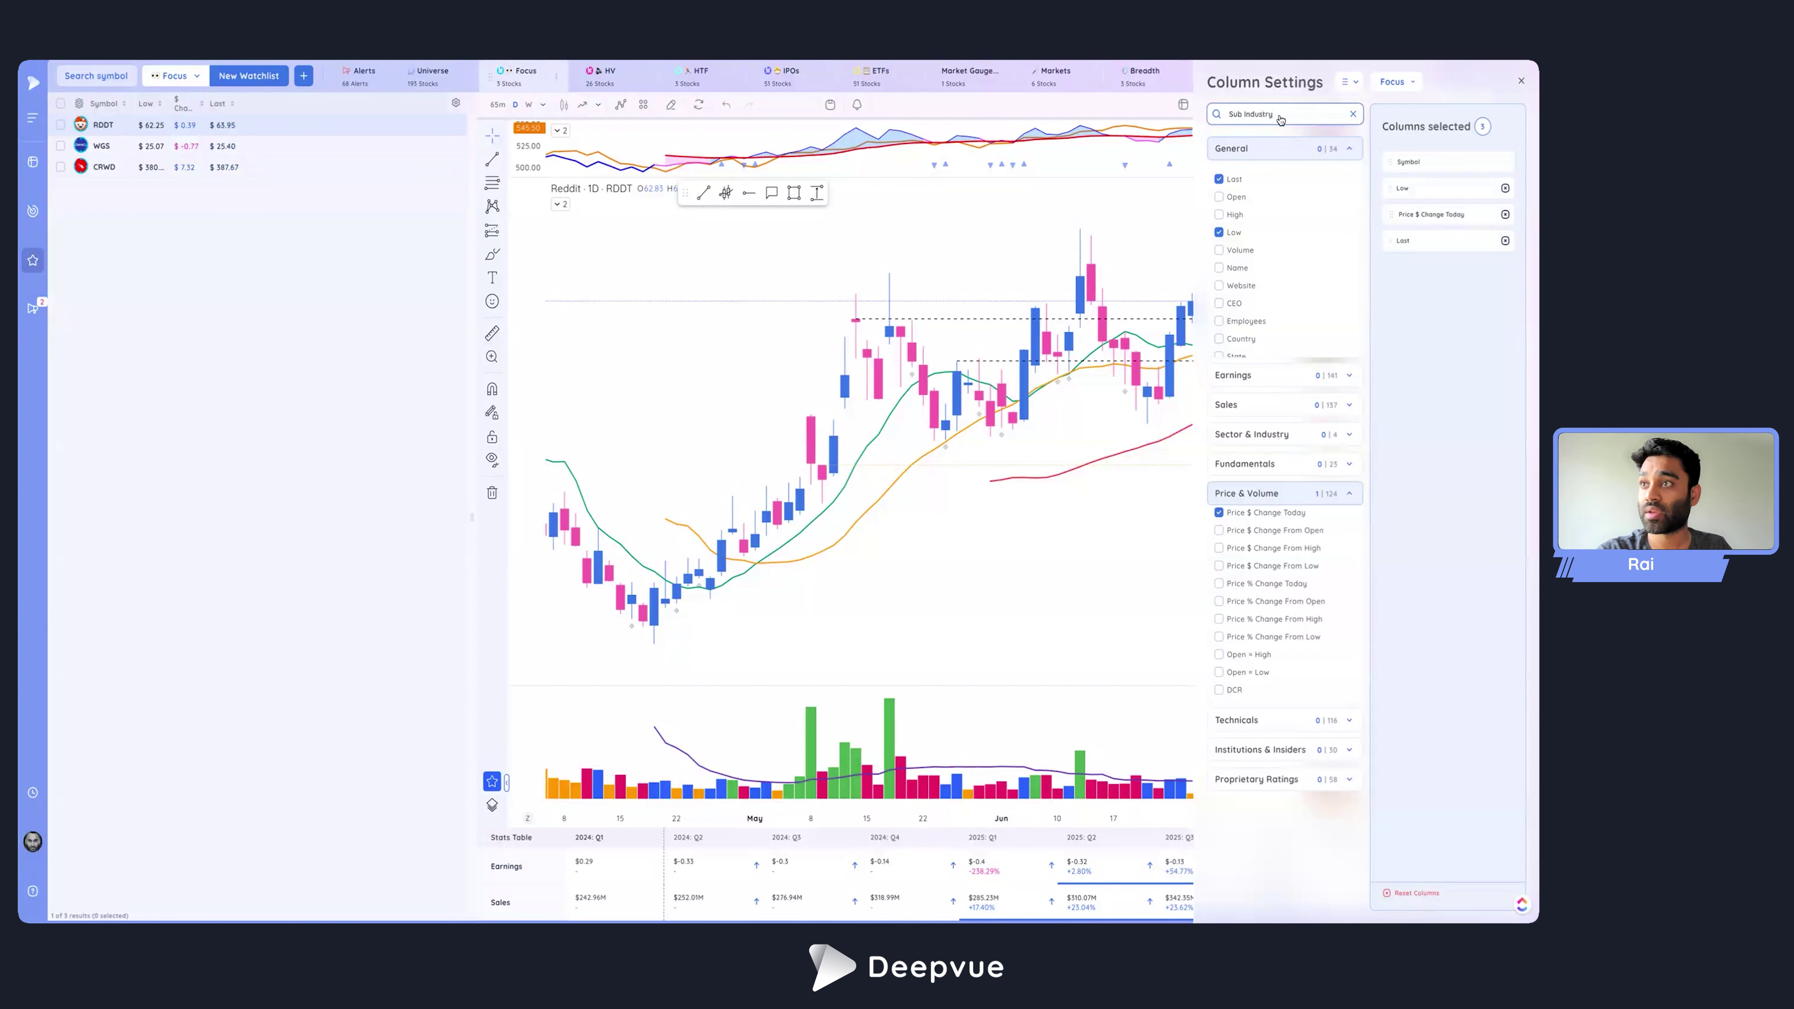
key(ctrl+a)
text(Indsustr)
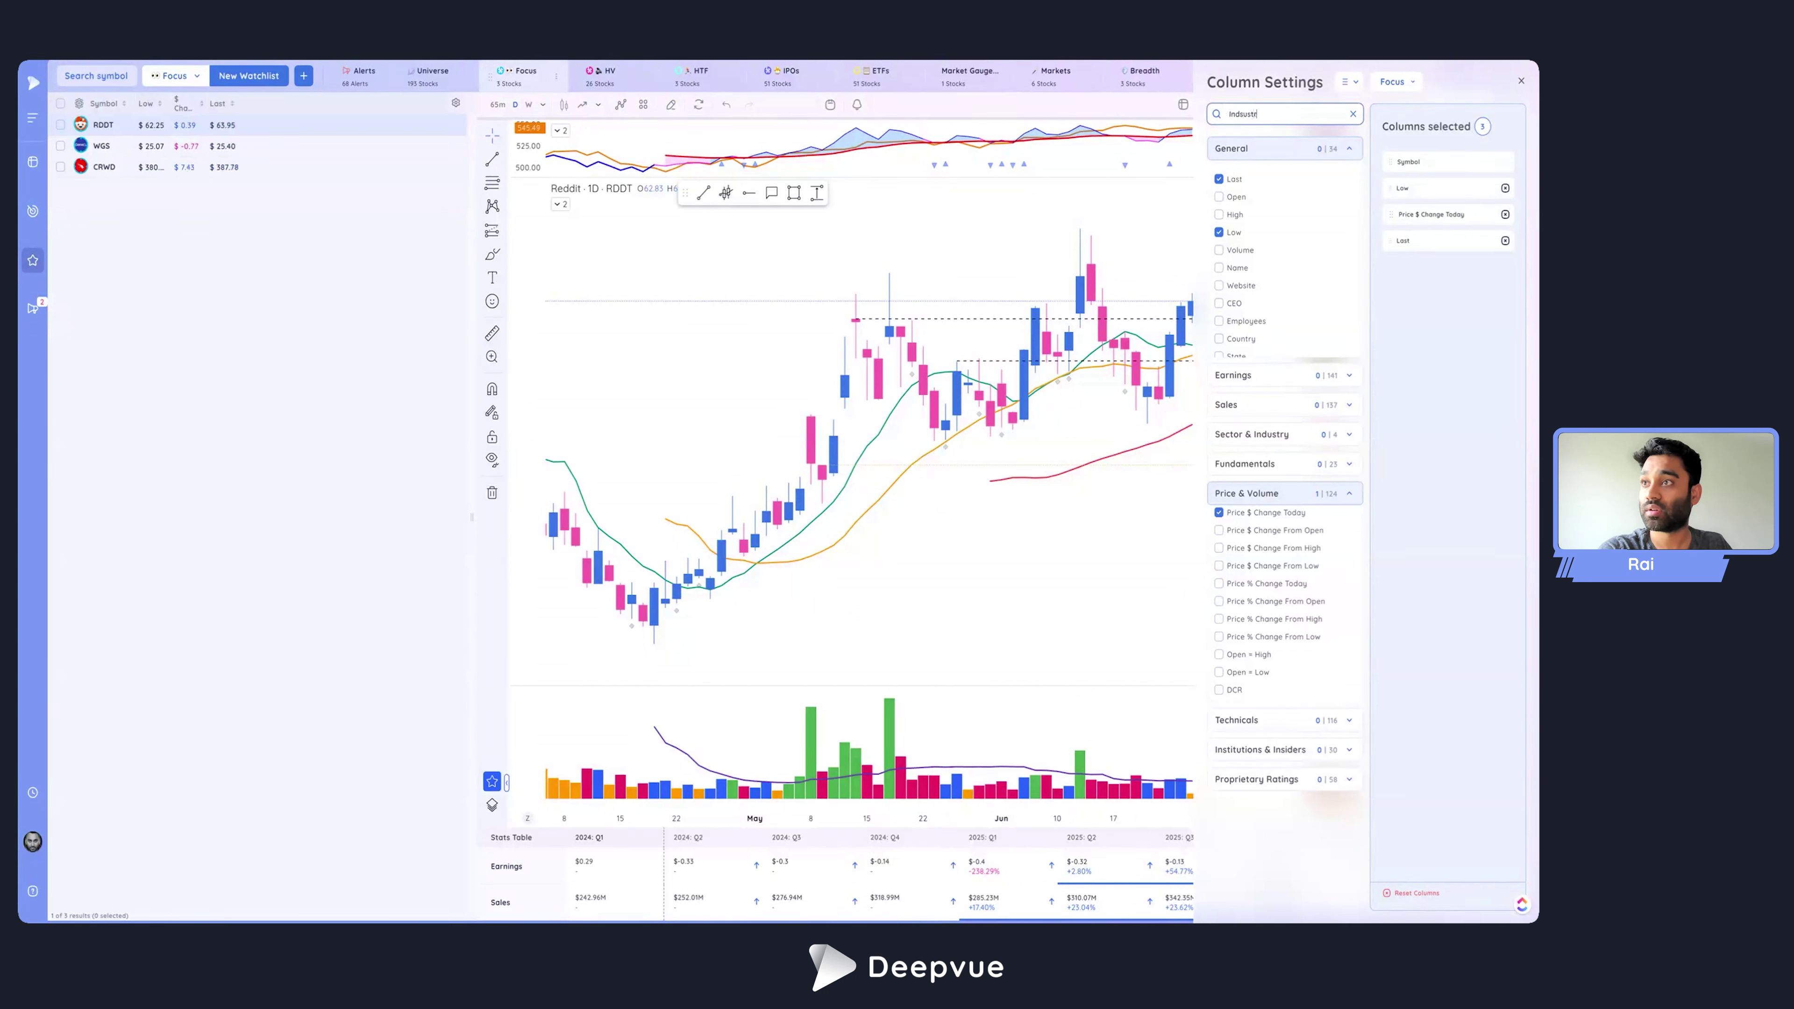
key(ctrl+a)
key(BackSpace)
click(1271, 437)
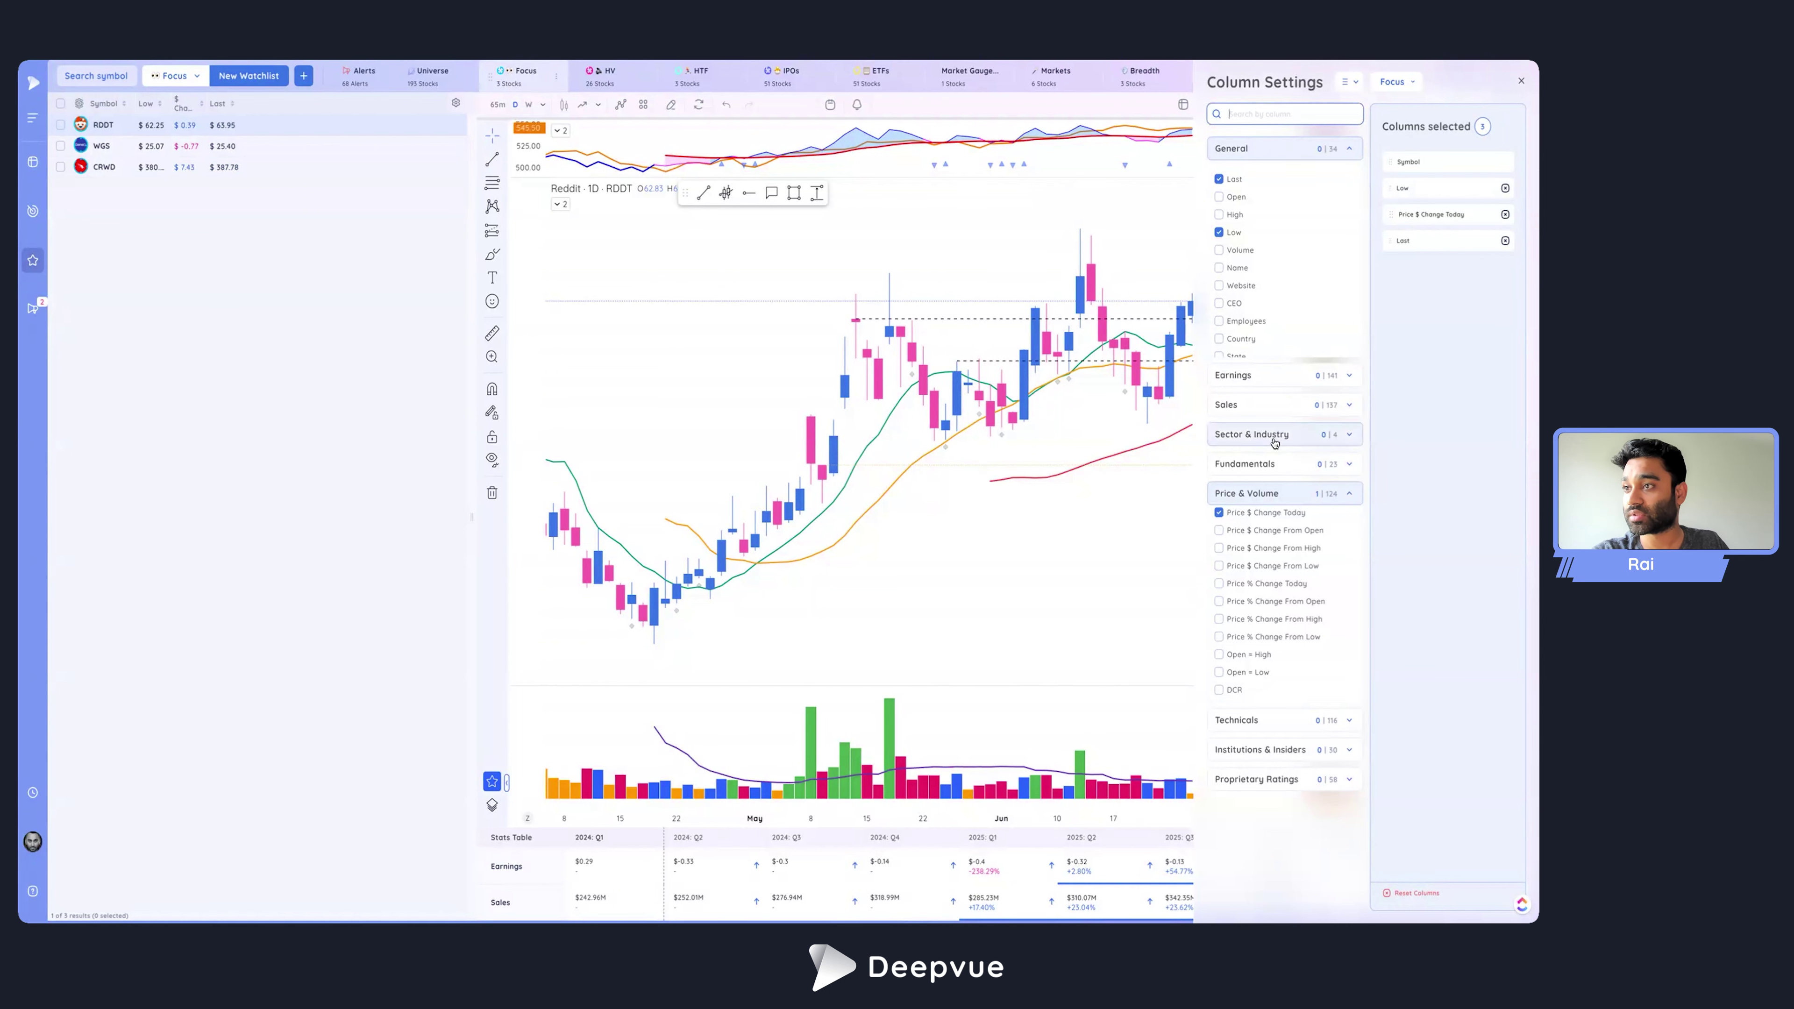
click(1219, 520)
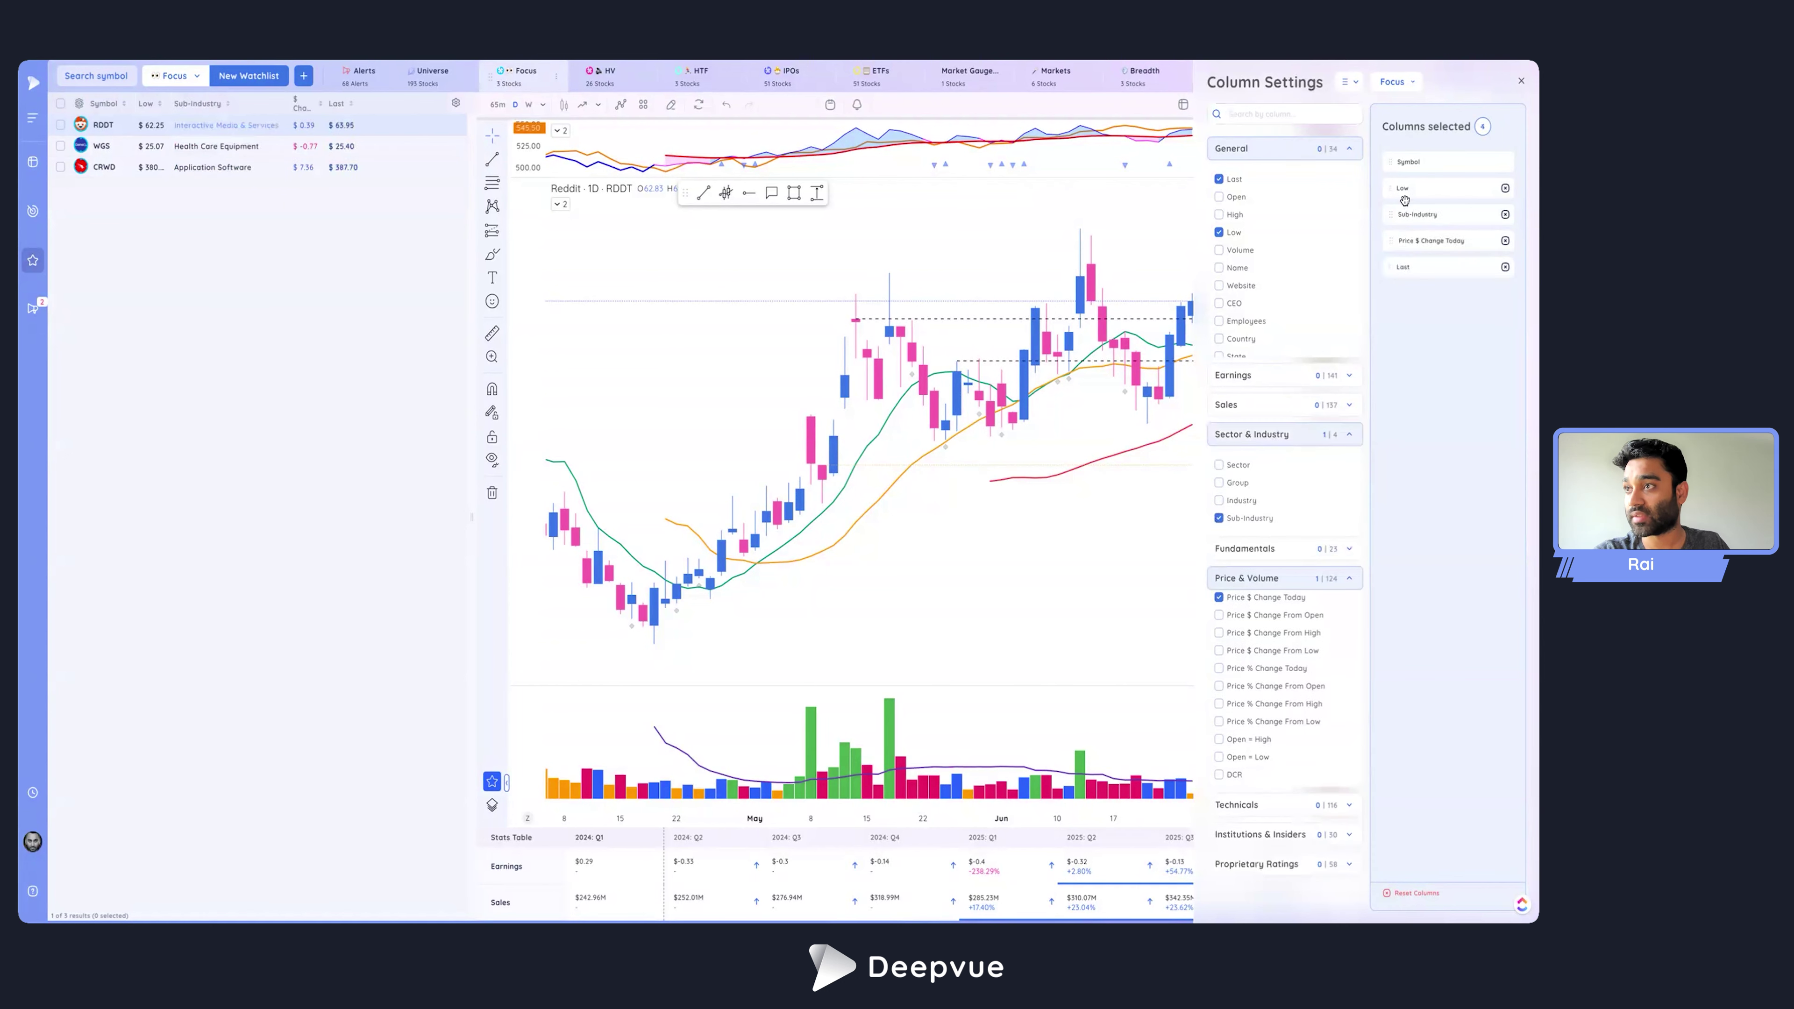
Reorder the columns to Low, Last, Price $ Change Today, Sub-Industry, widen the price change column, and close the column settings.
drag(1397, 267, 1401, 214)
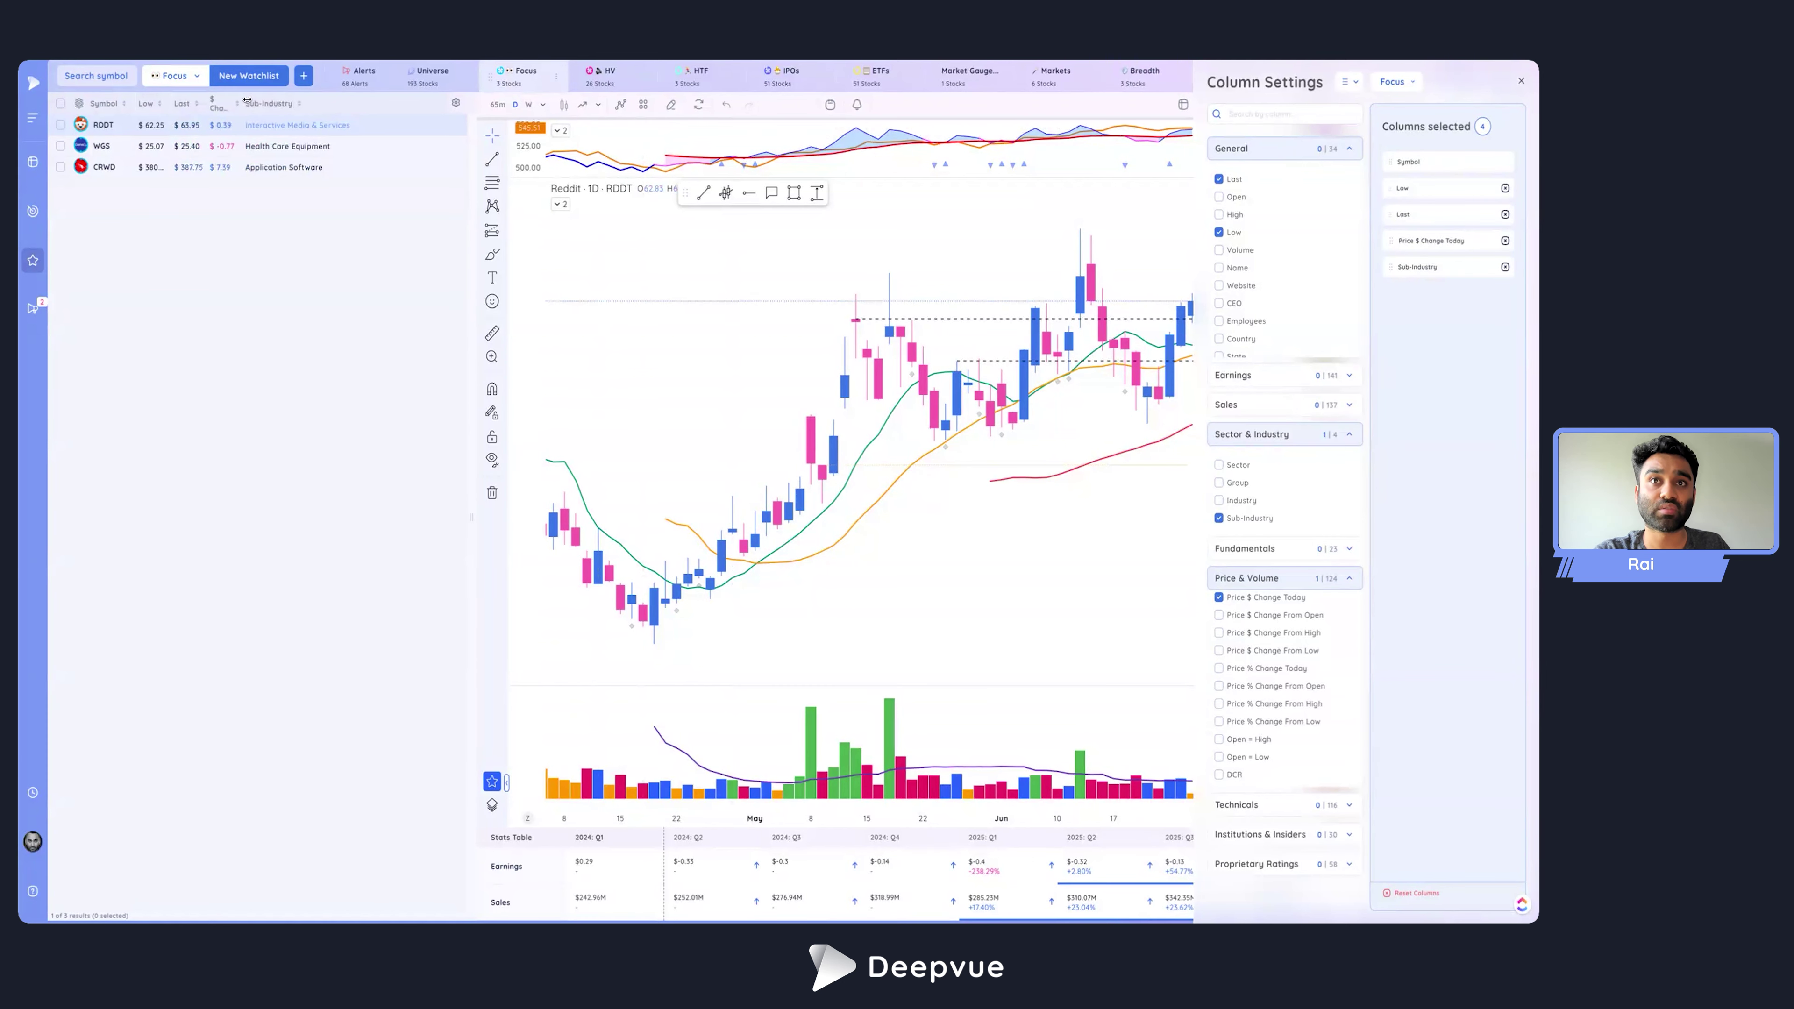
drag(241, 101, 212, 103)
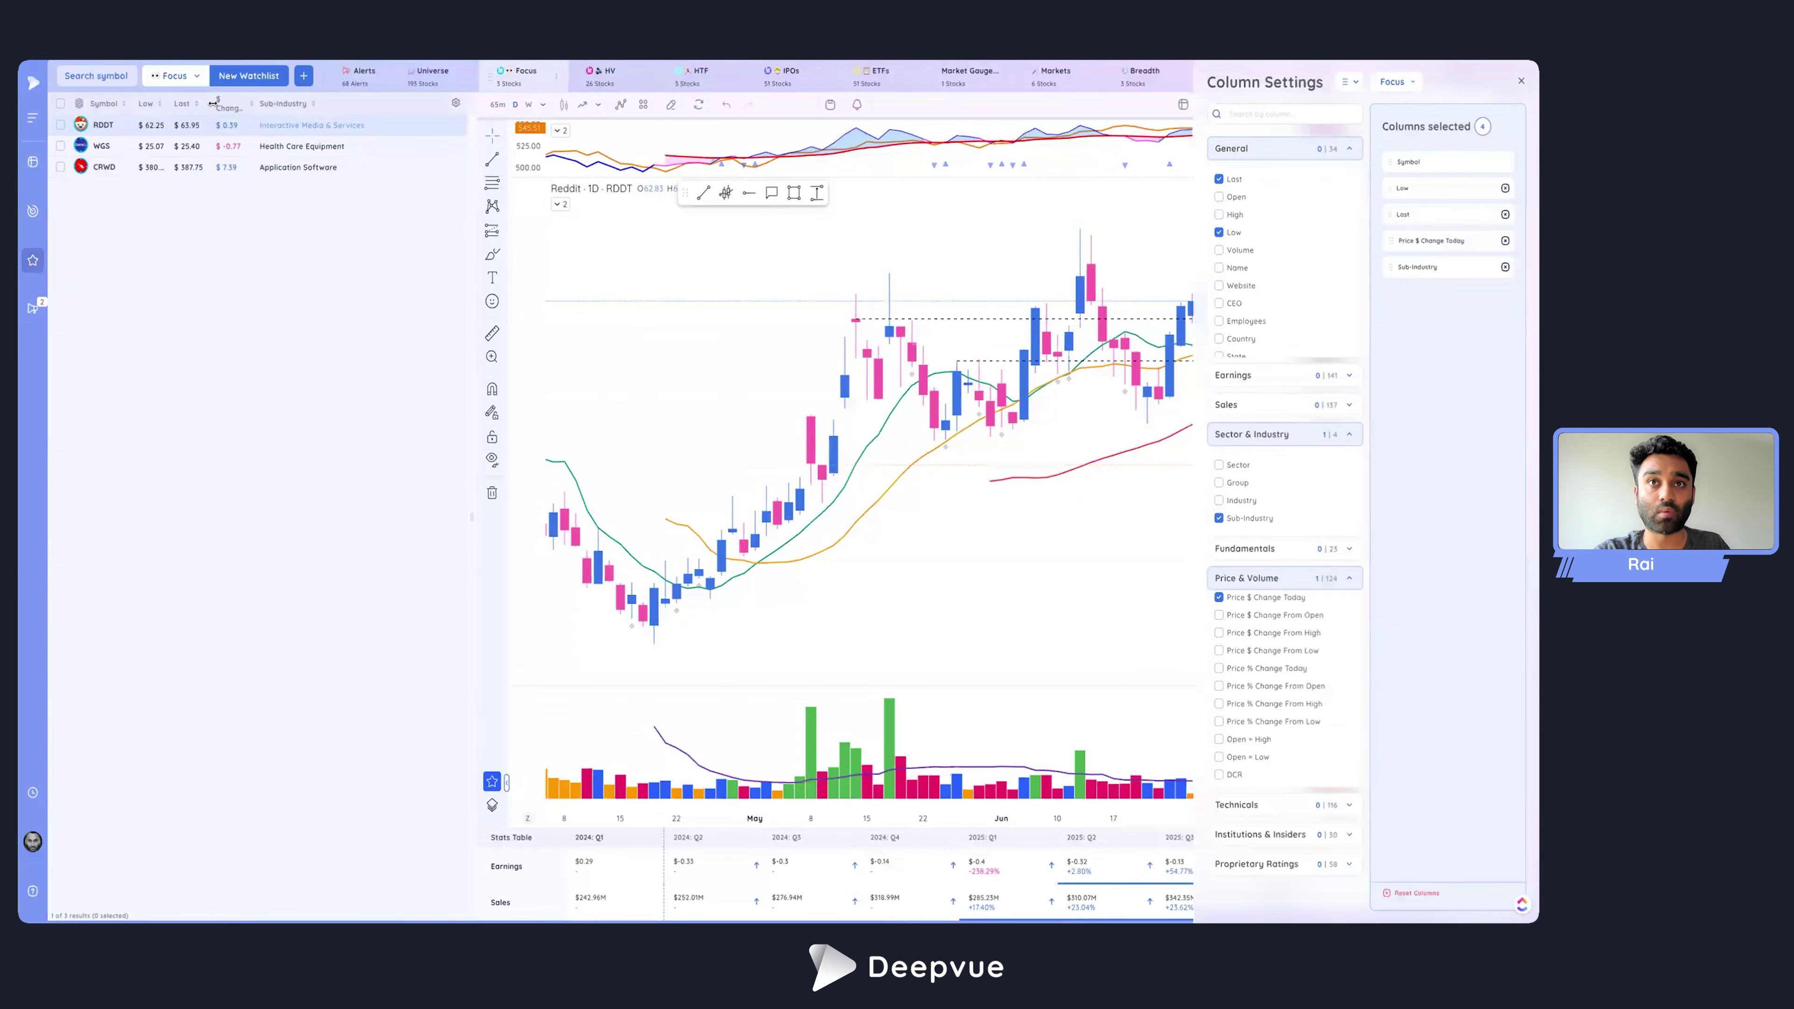
click(1521, 82)
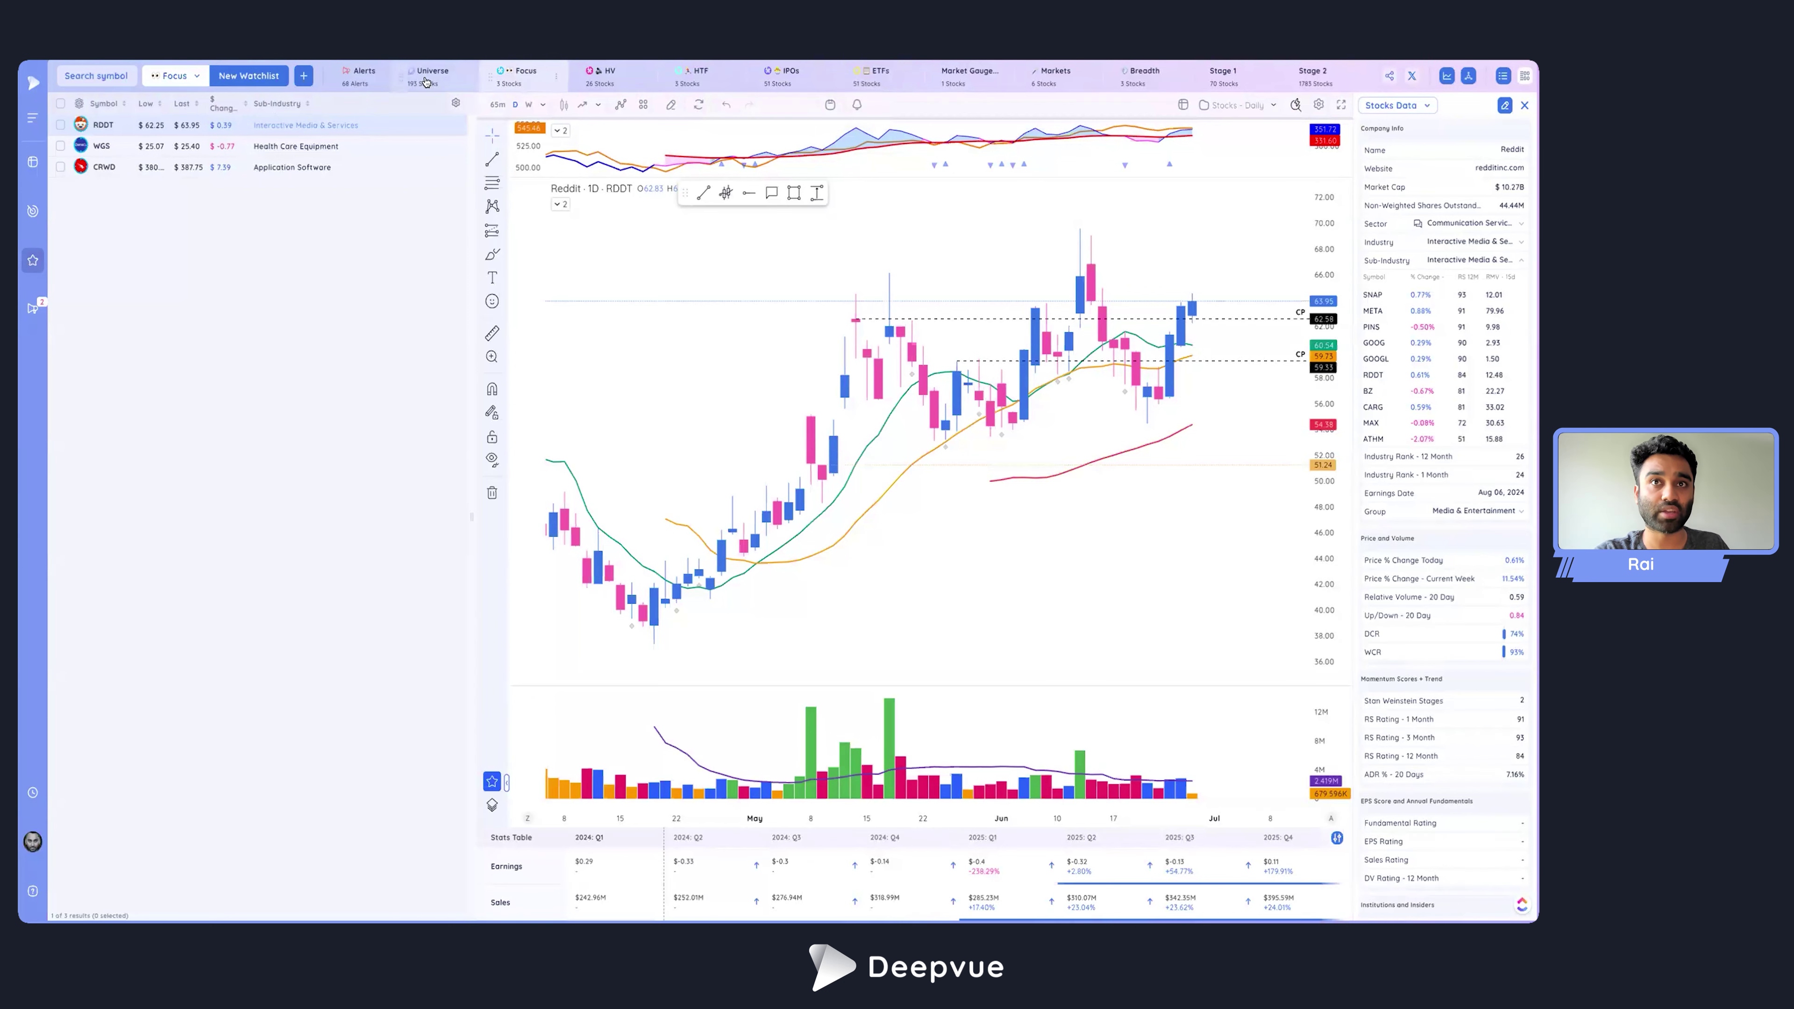
Compare the column sets assigned to the Universe, Focus, HV and HTF watchlists in the column settings.
click(425, 78)
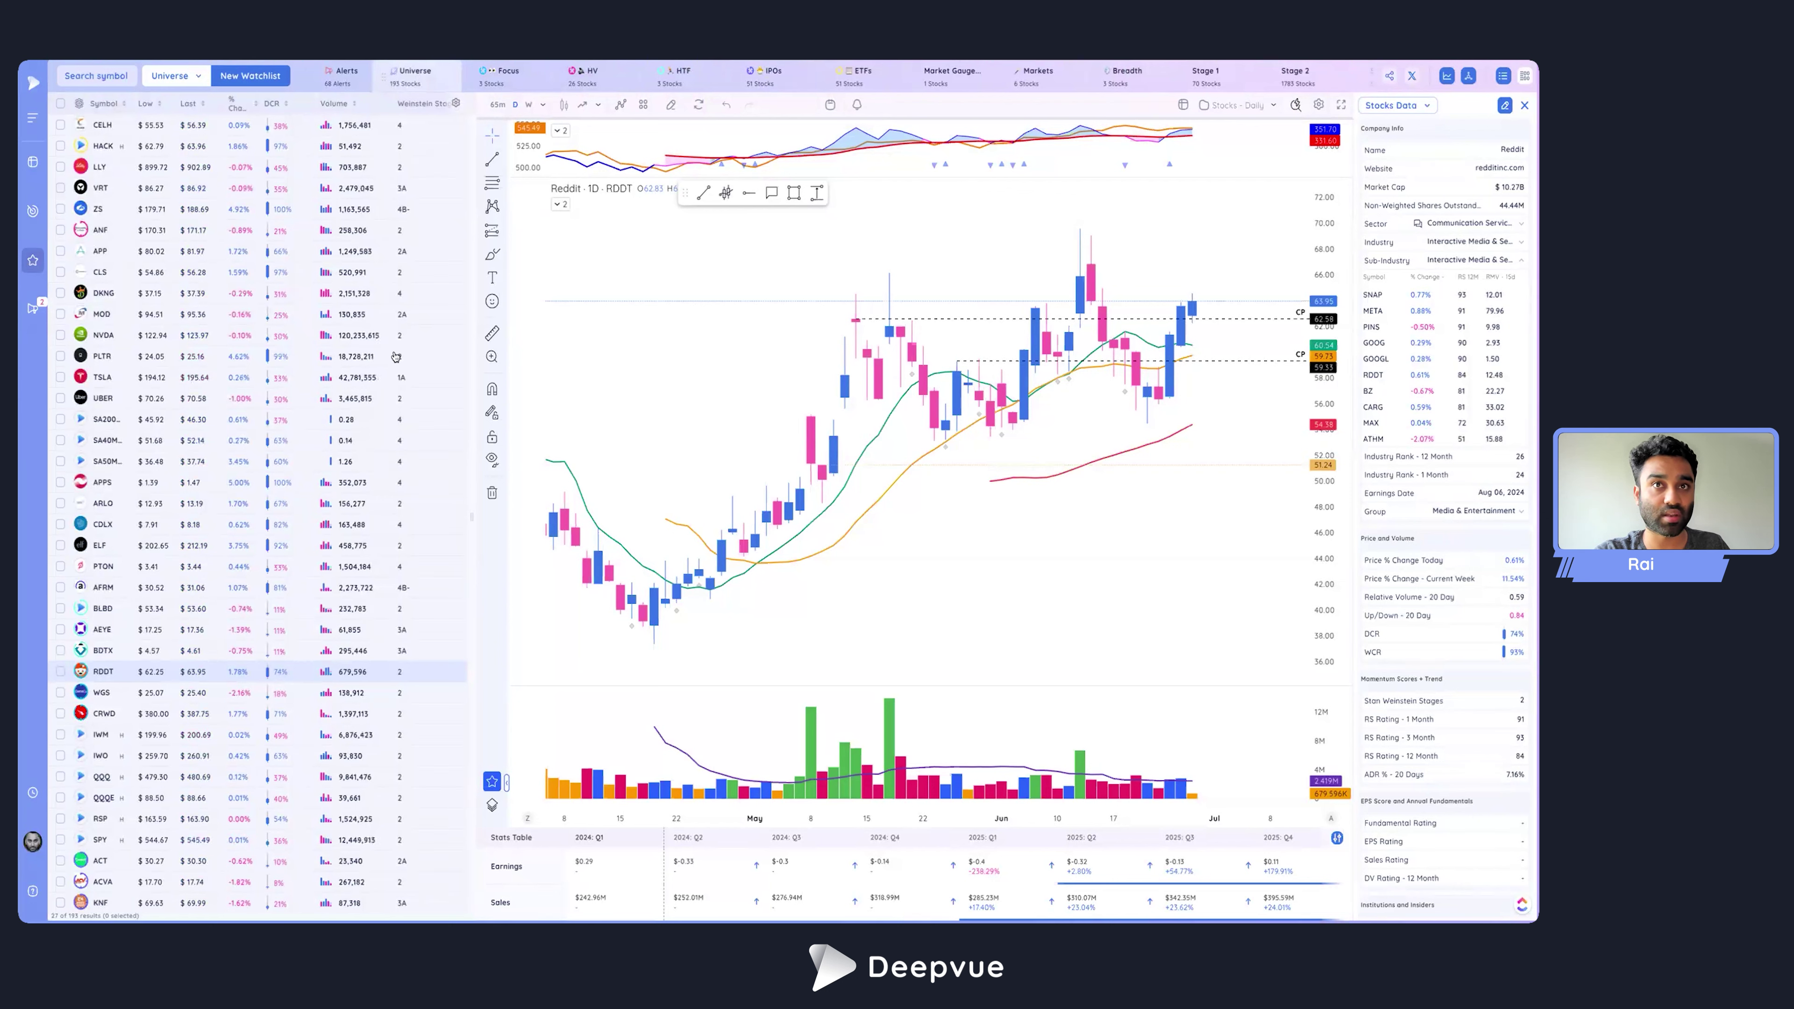
click(457, 103)
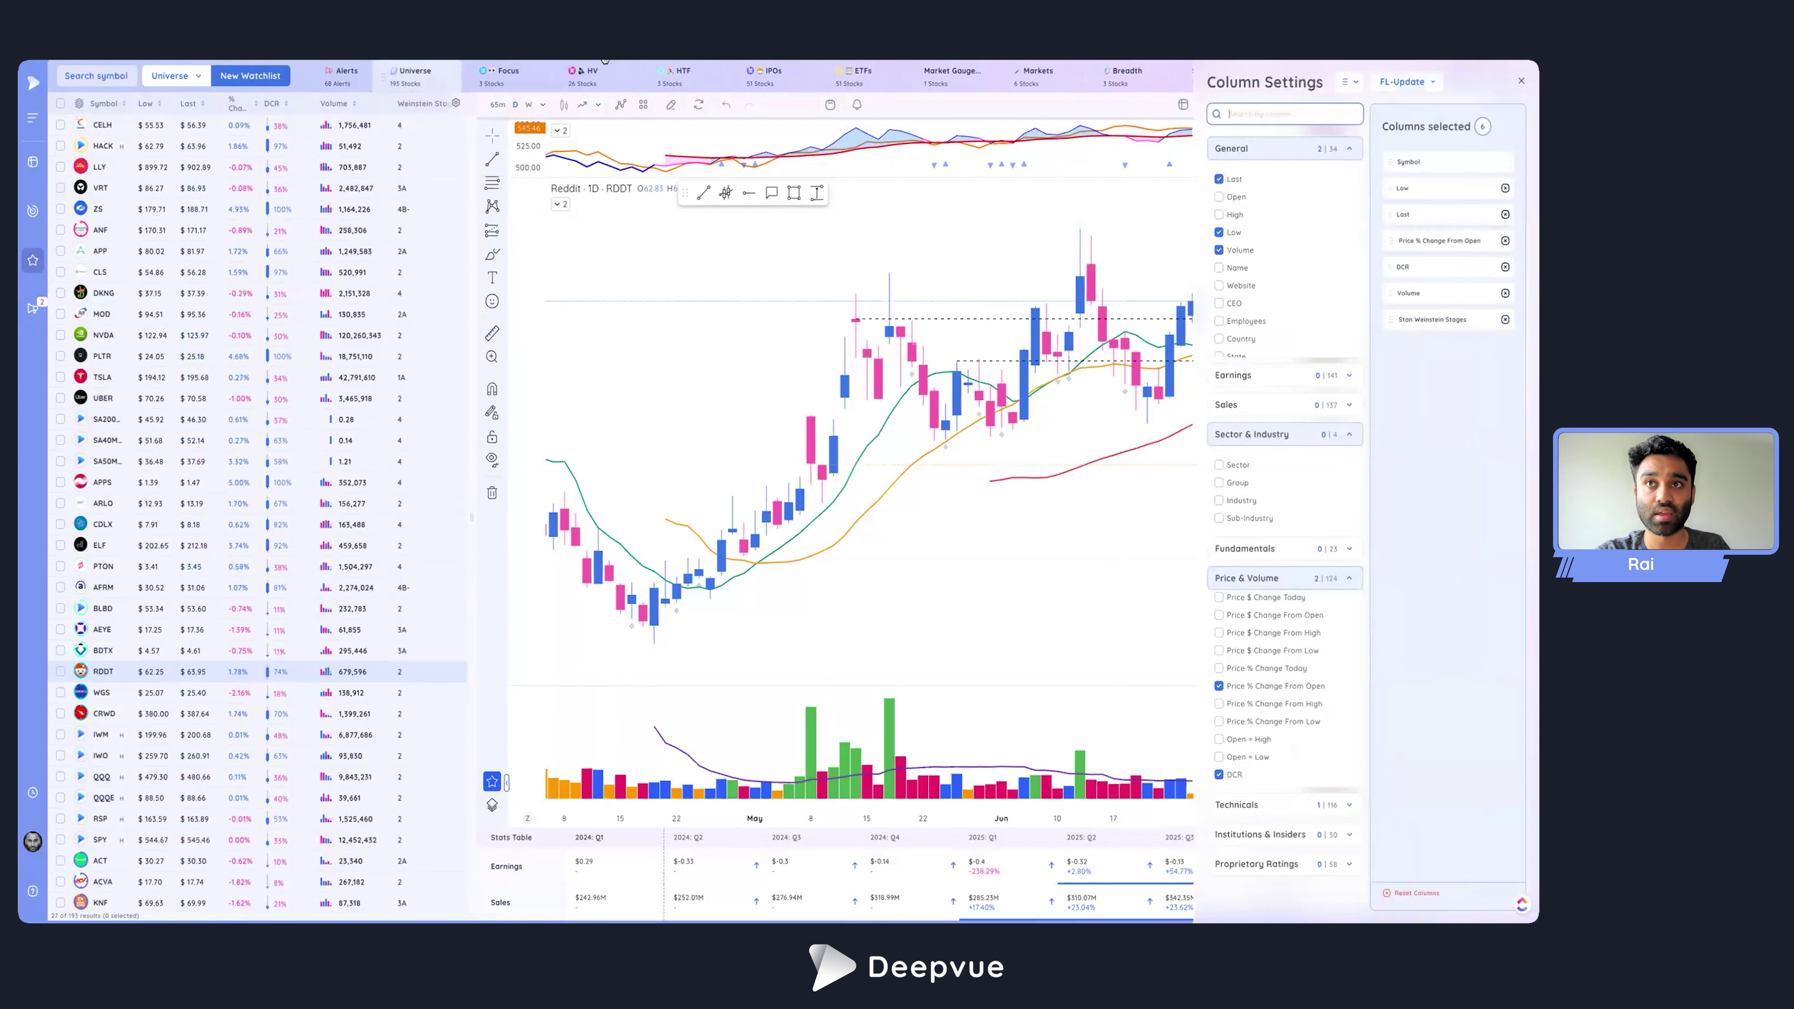
click(506, 76)
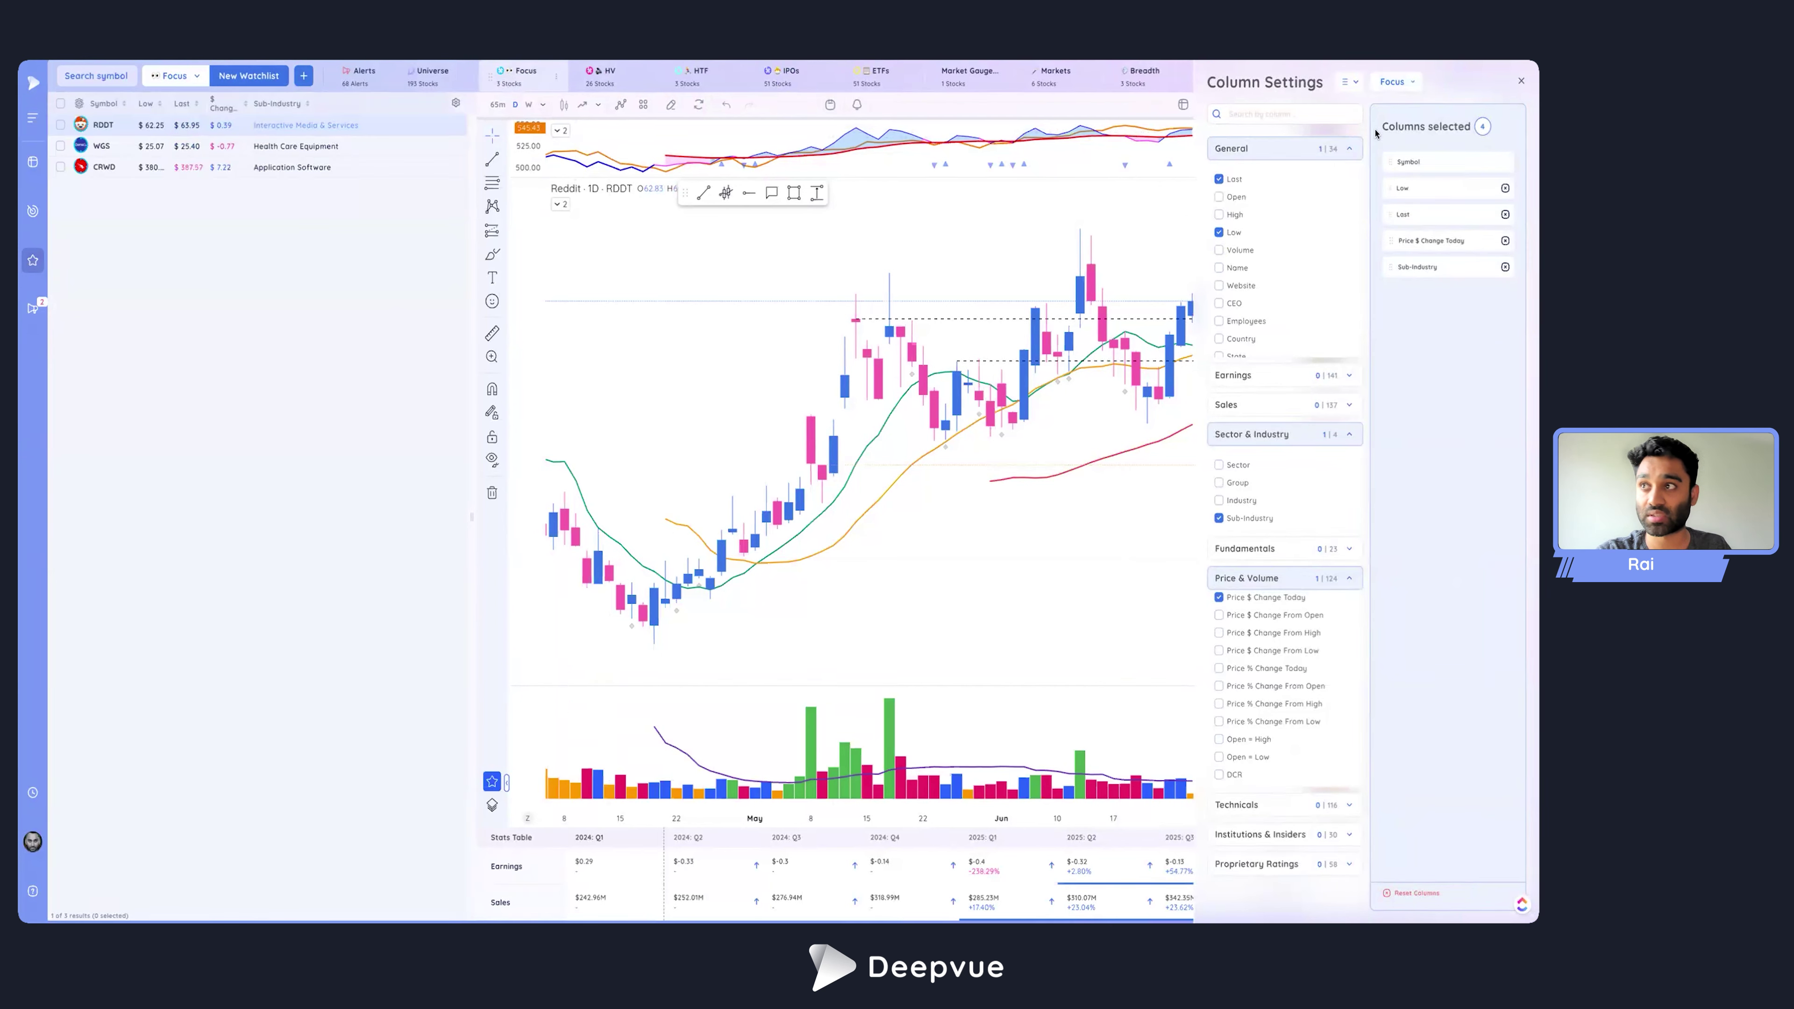
click(1413, 88)
click(1411, 90)
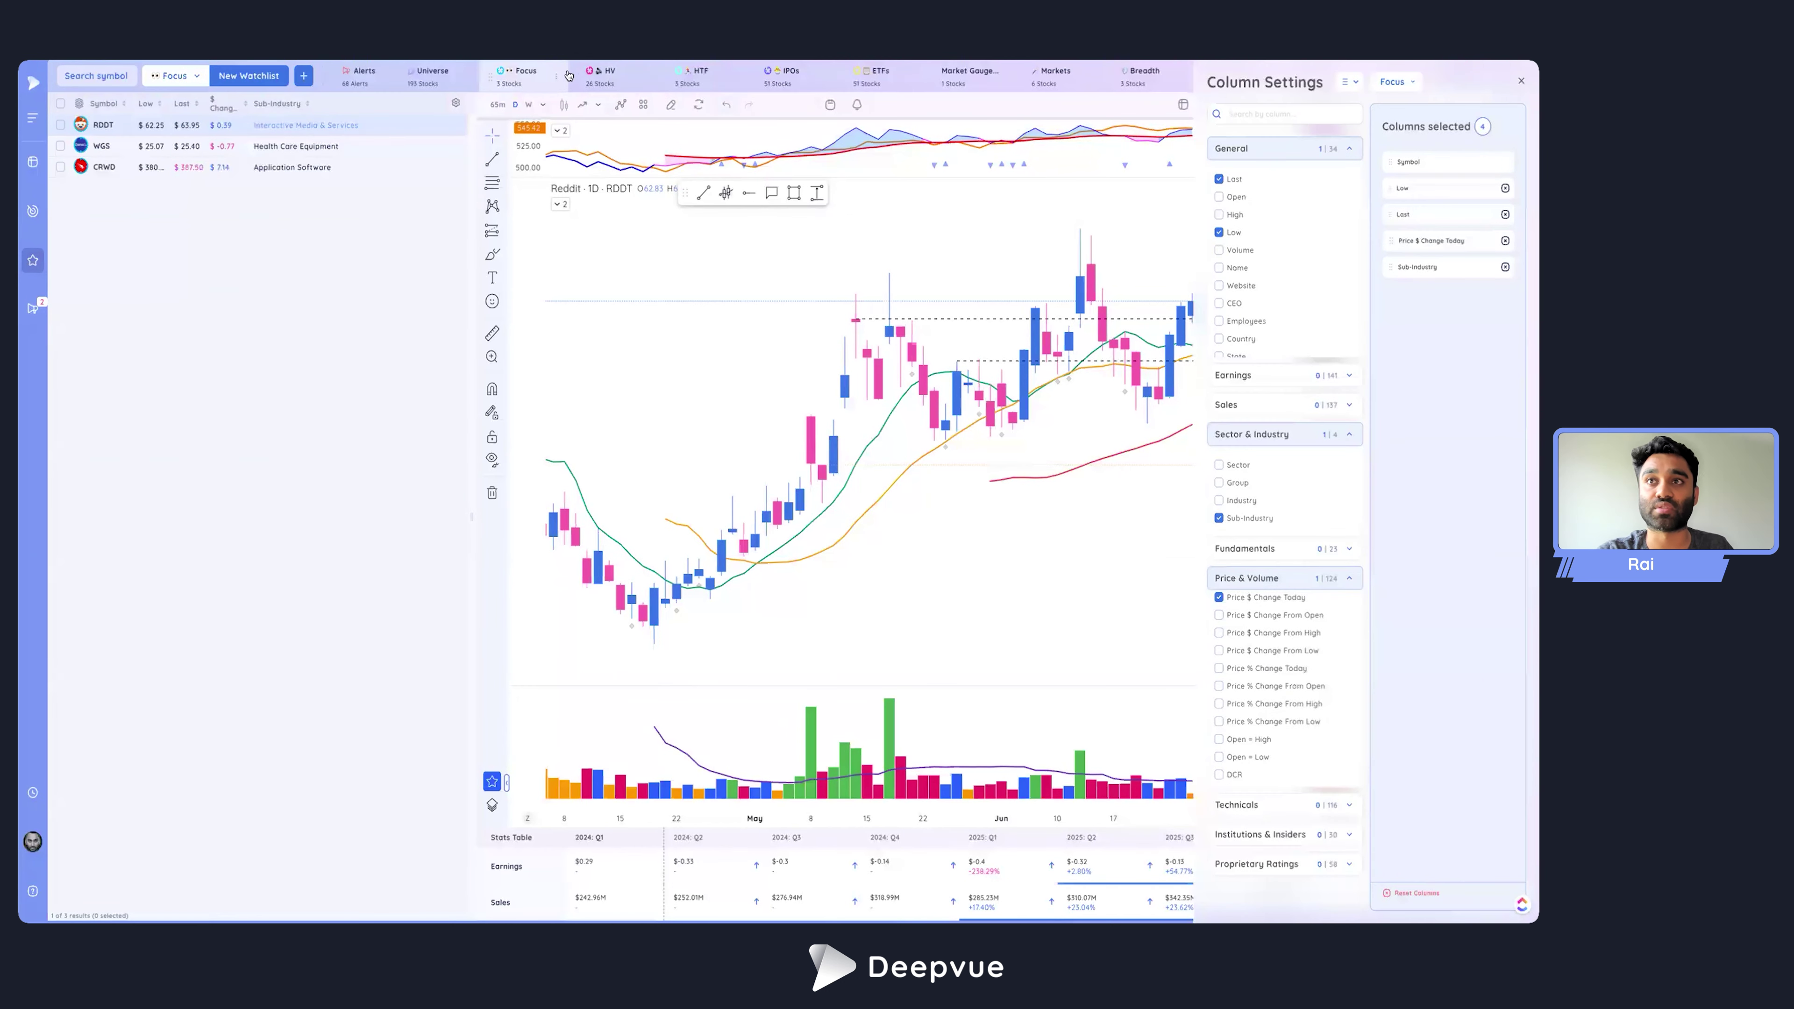
click(610, 76)
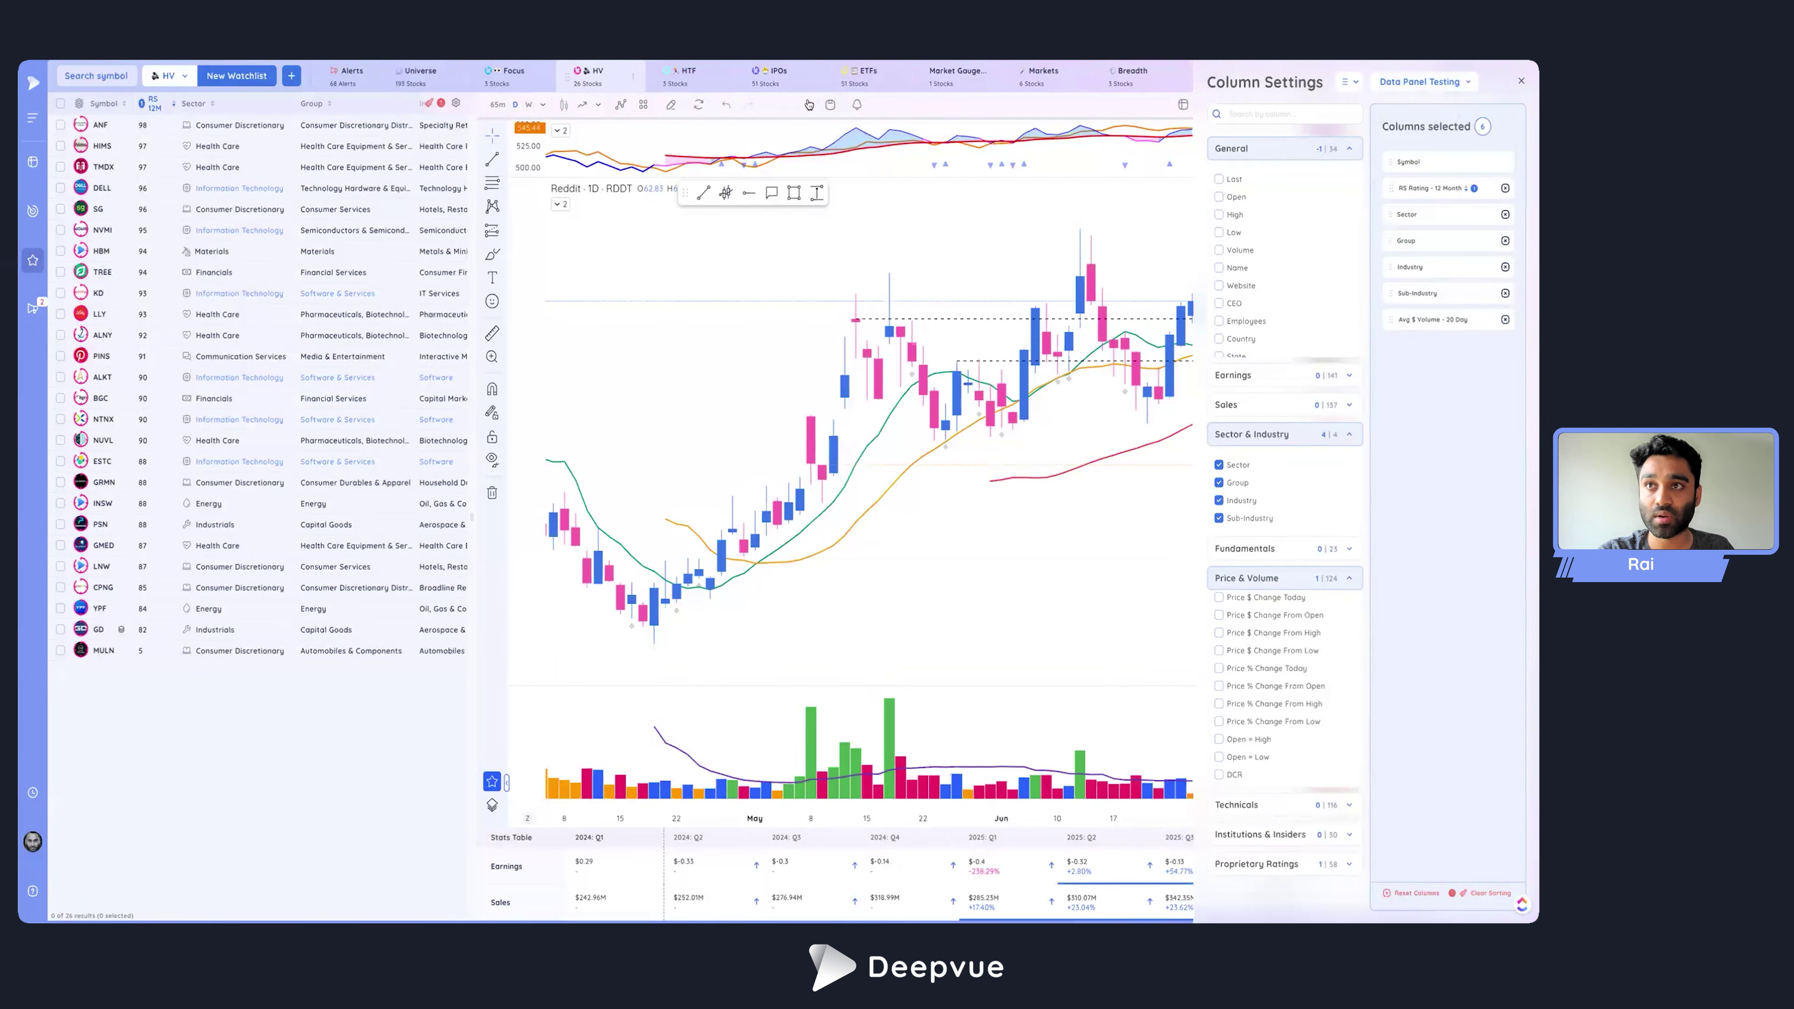
click(691, 76)
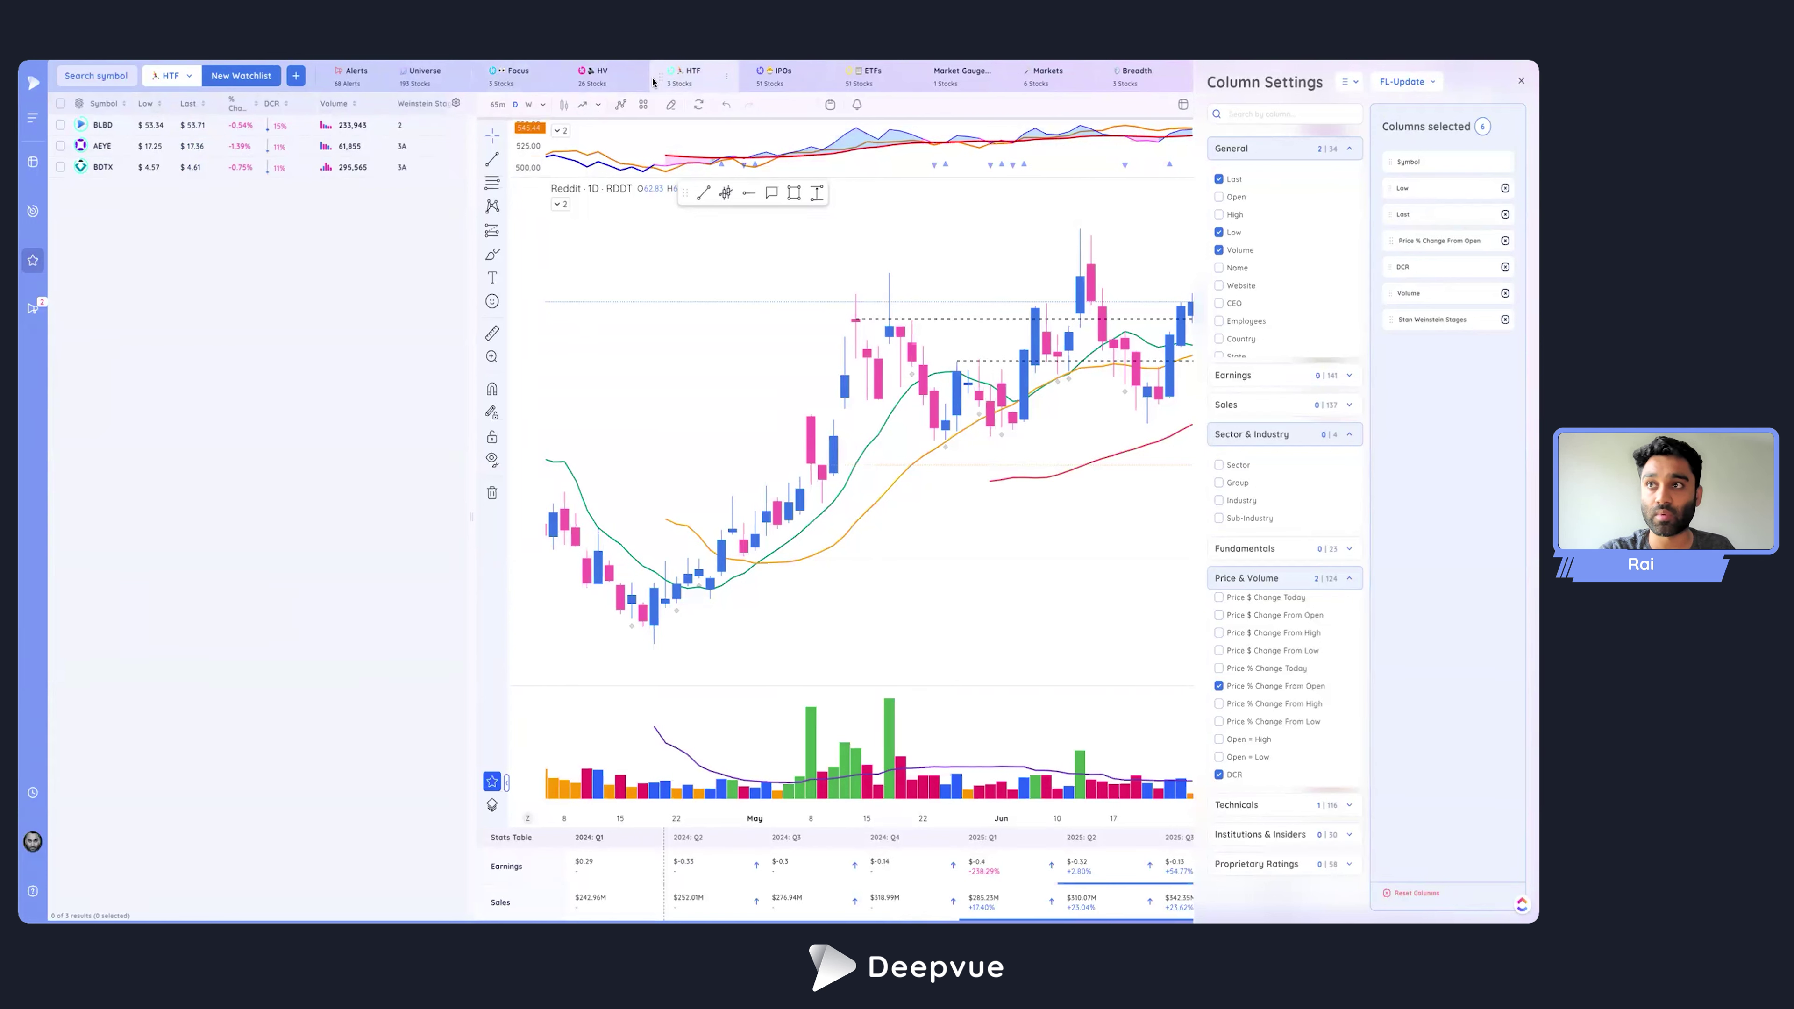
Check the Focus watchlist's column settings on the Market Open dashboard.
click(33, 163)
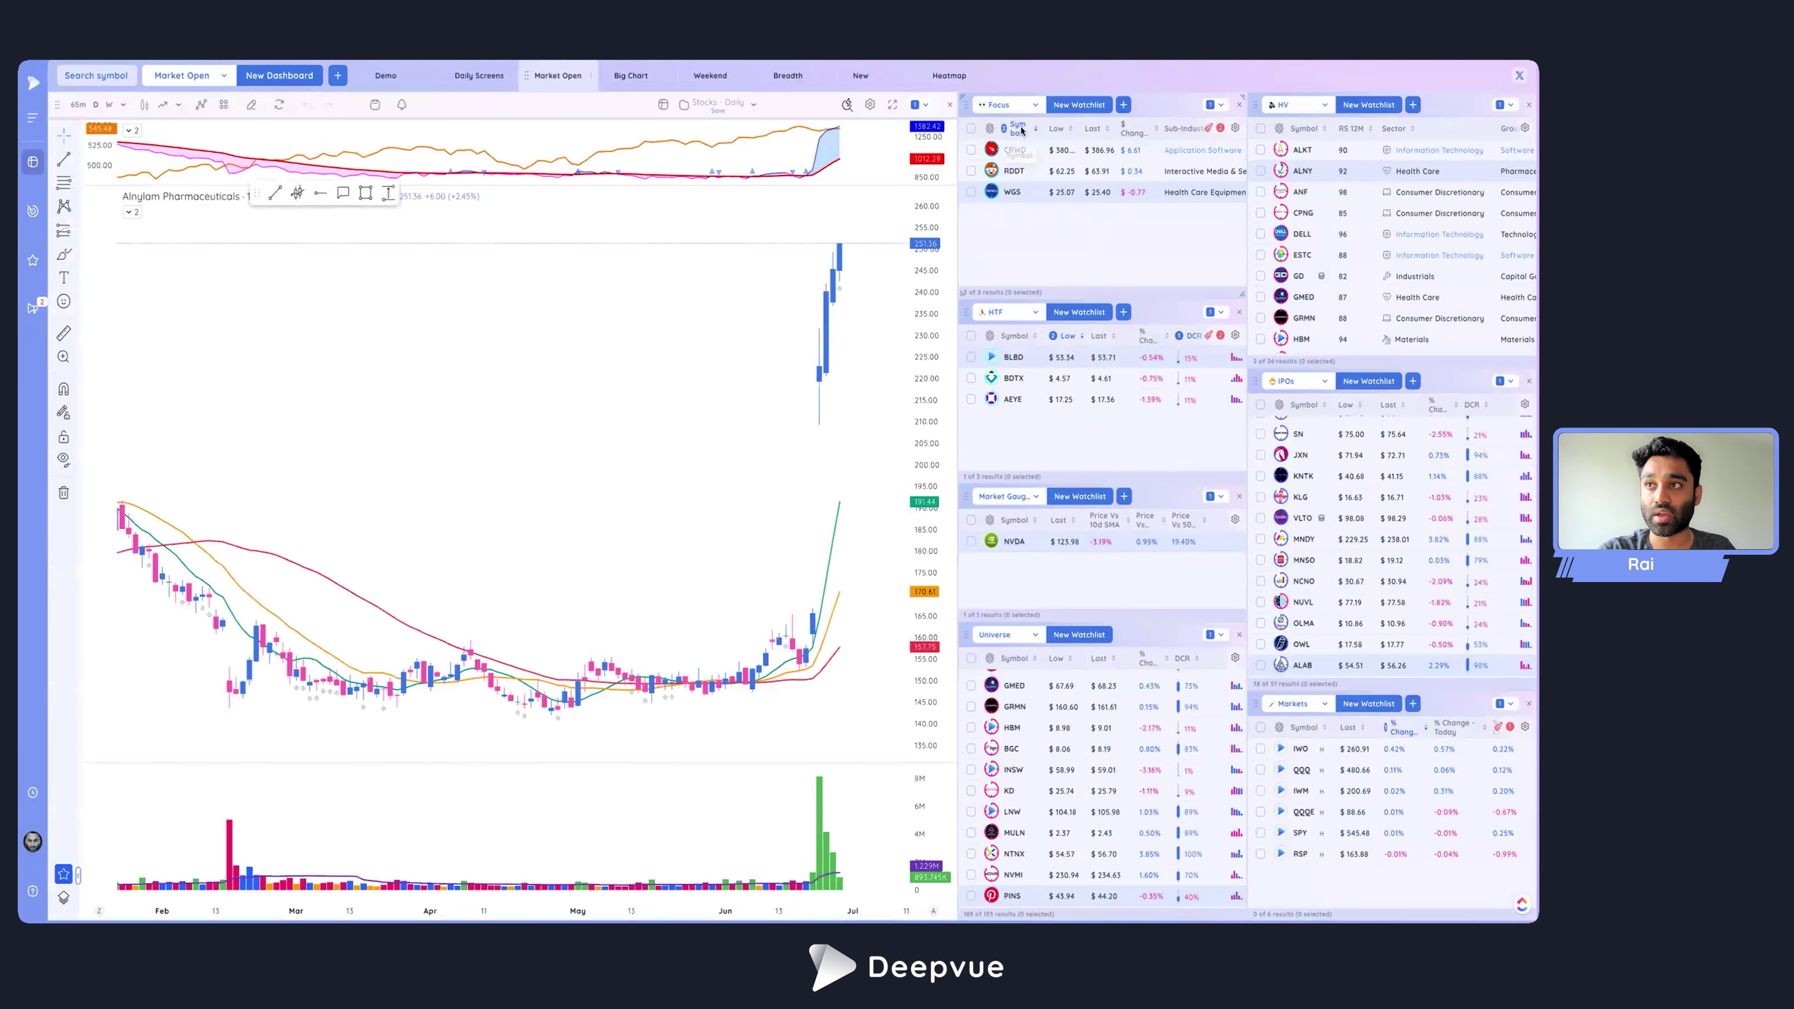
click(1235, 130)
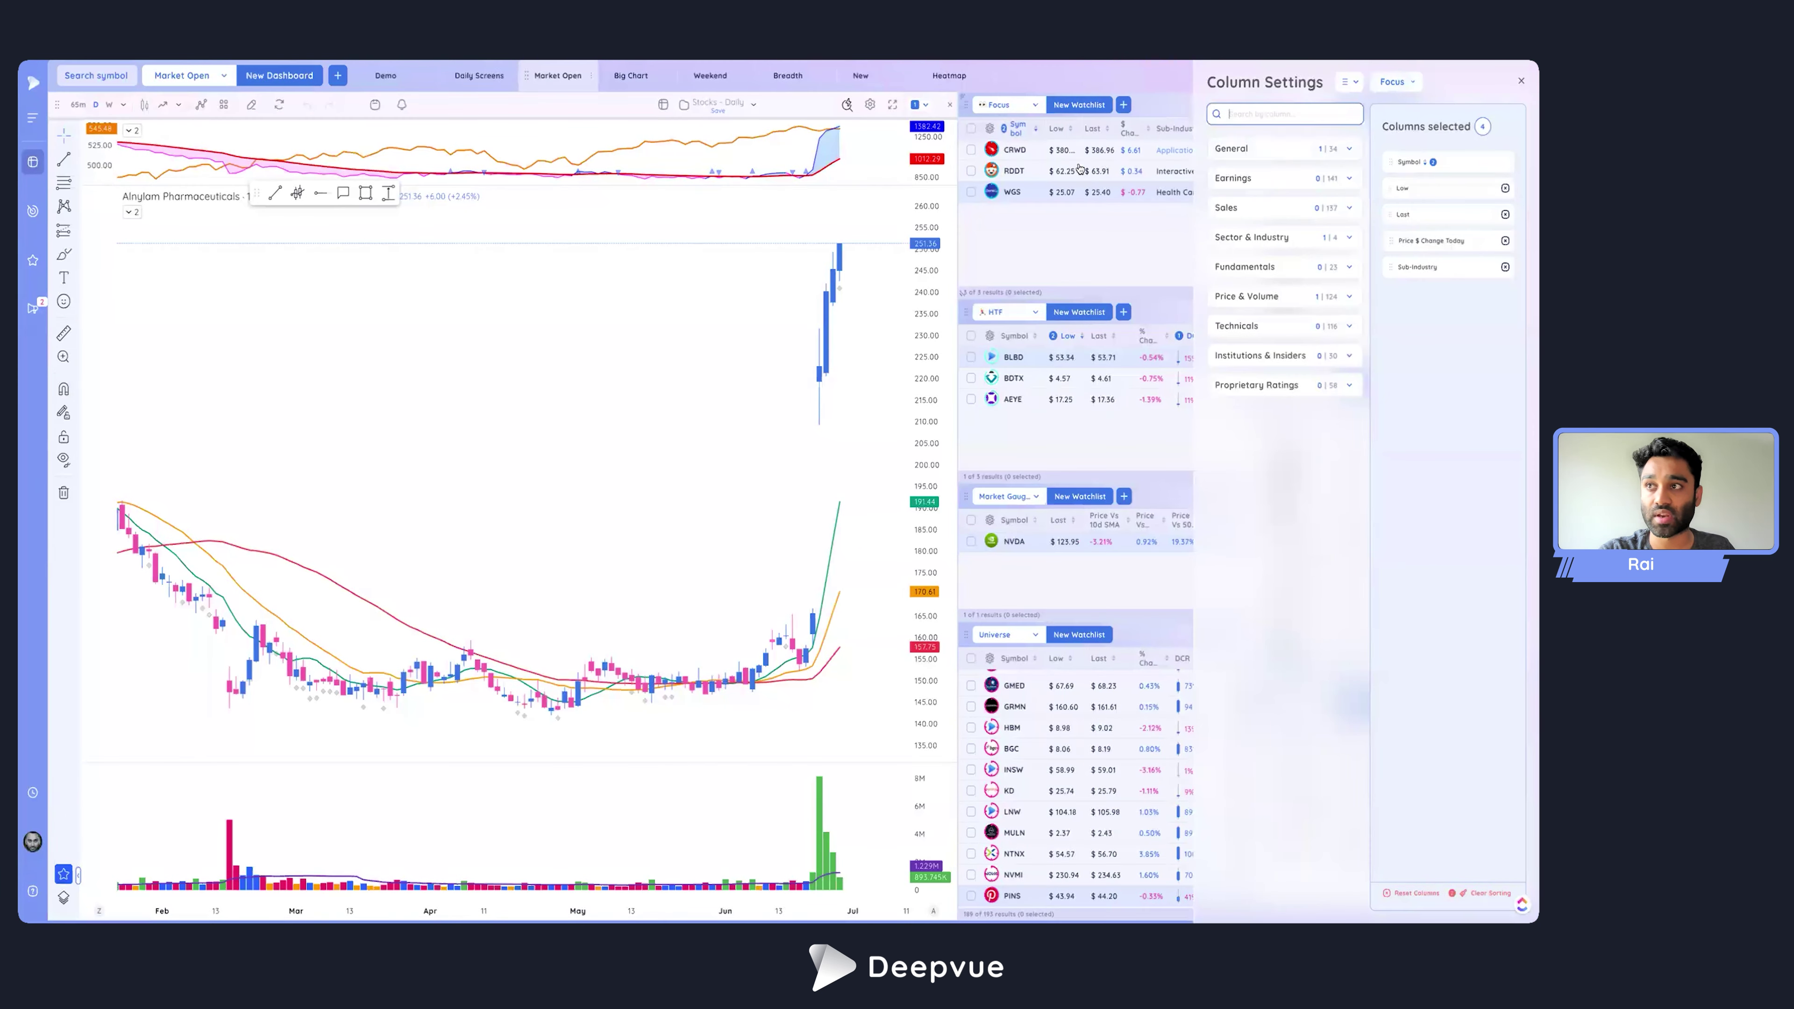
click(1520, 83)
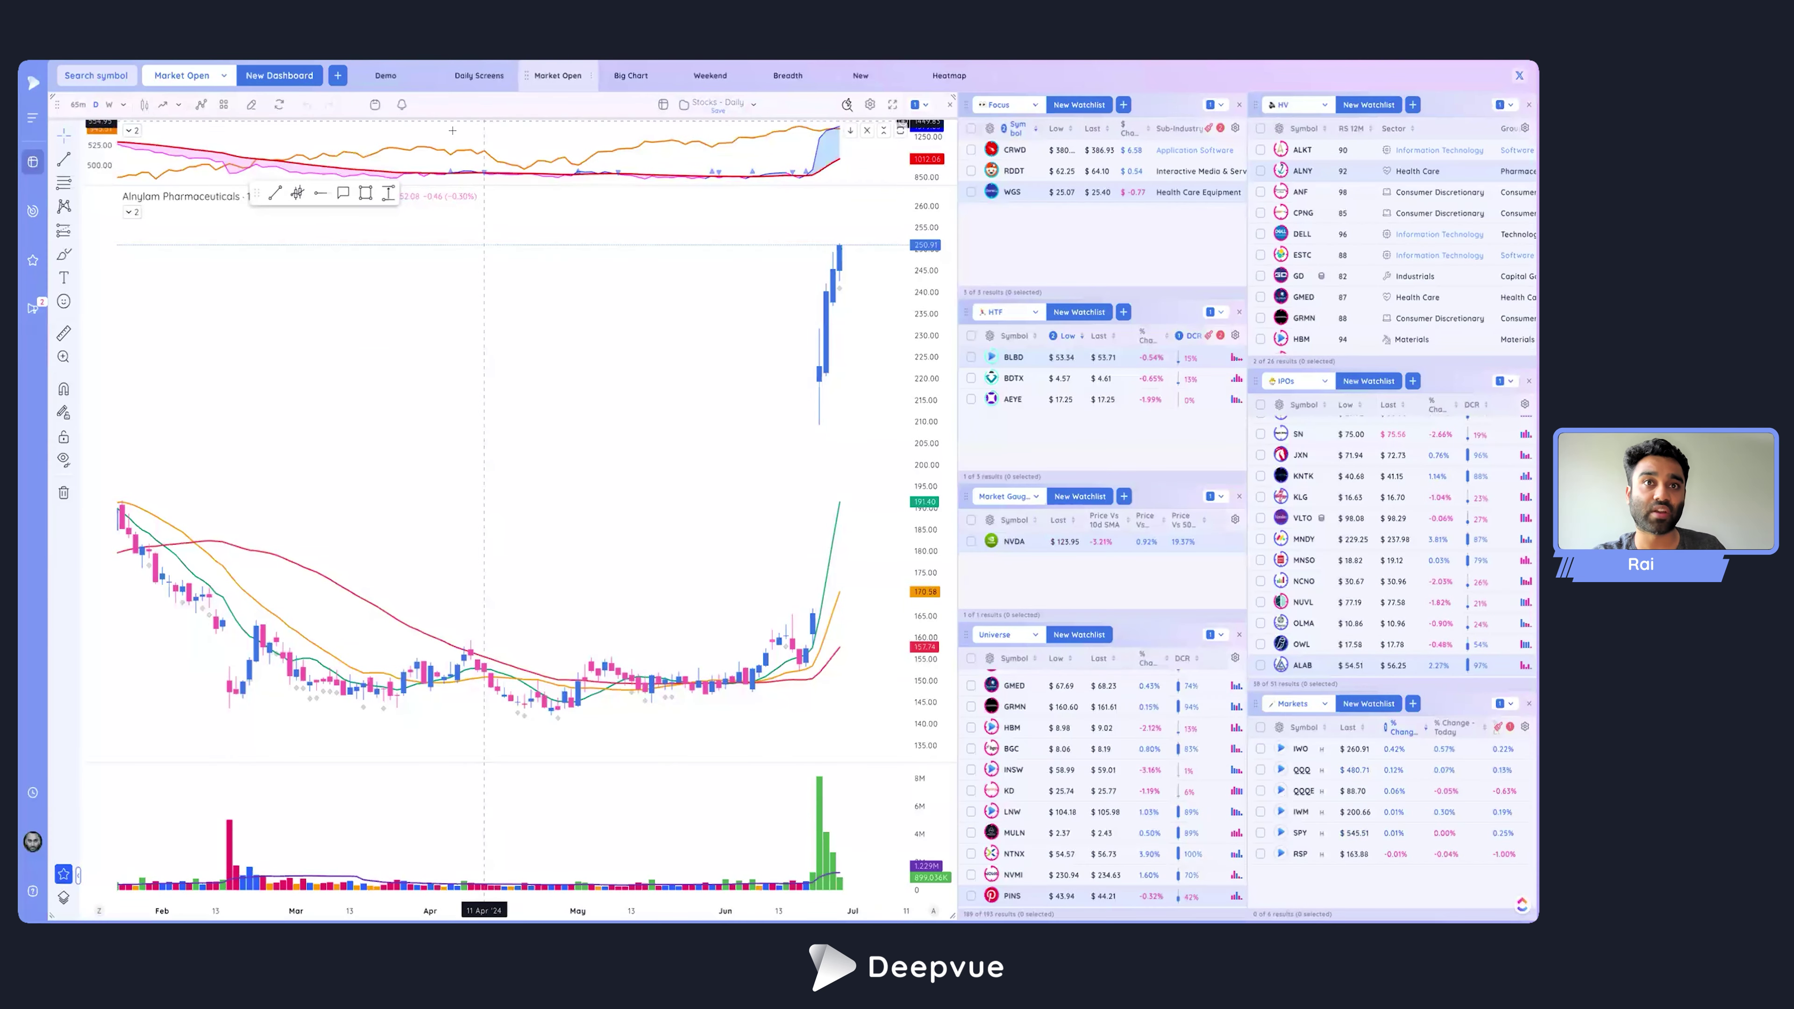
Load the saved Tight Range screen in the screener and open its column settings.
click(32, 210)
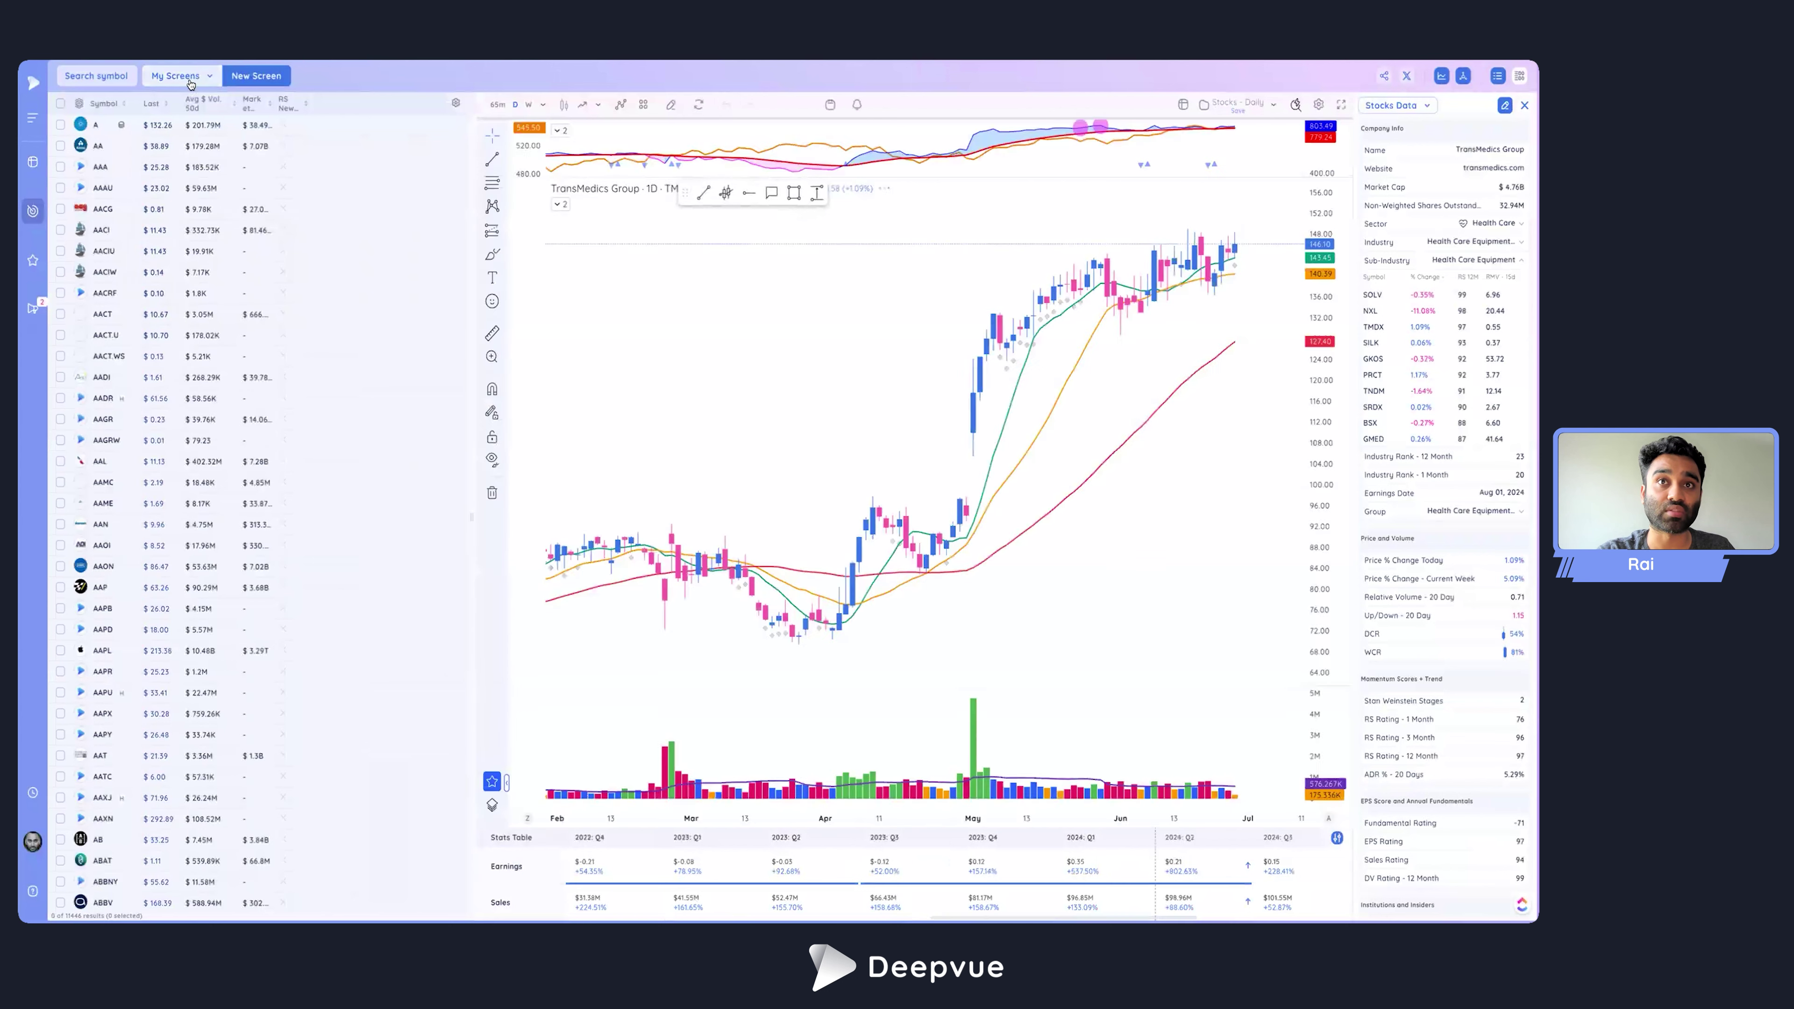
click(182, 75)
mouse_move(197, 248)
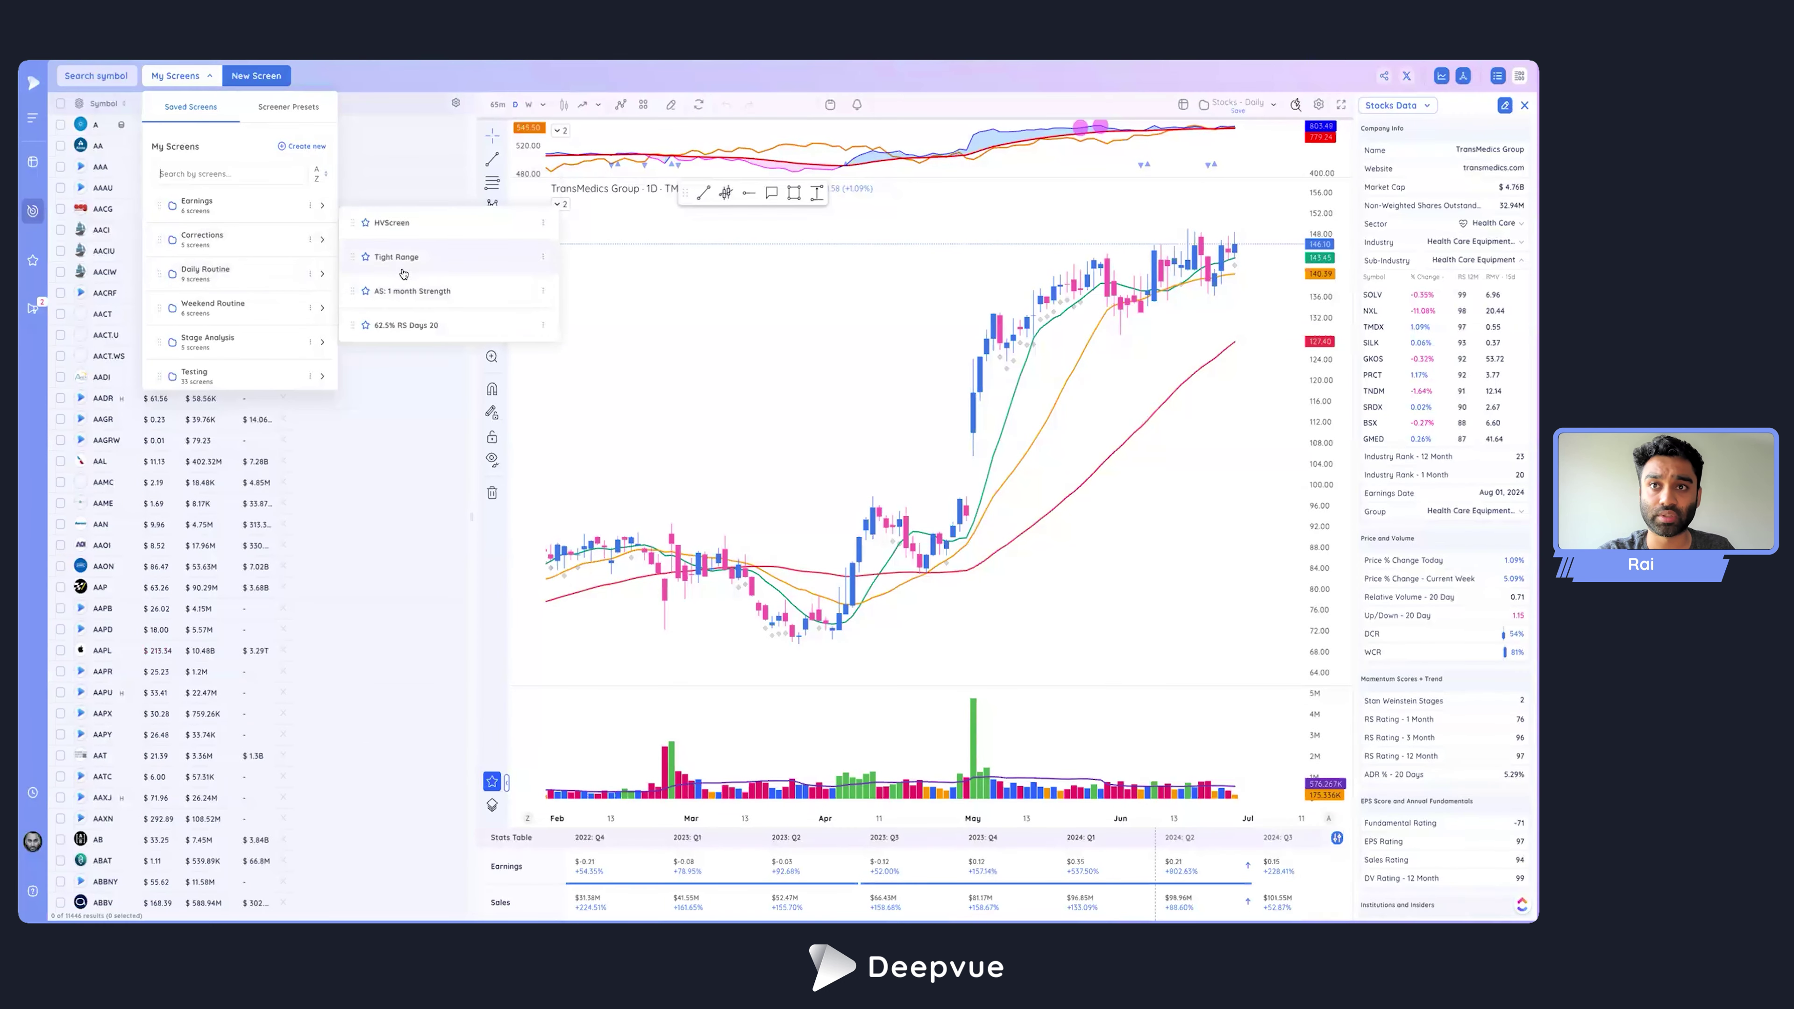
click(400, 257)
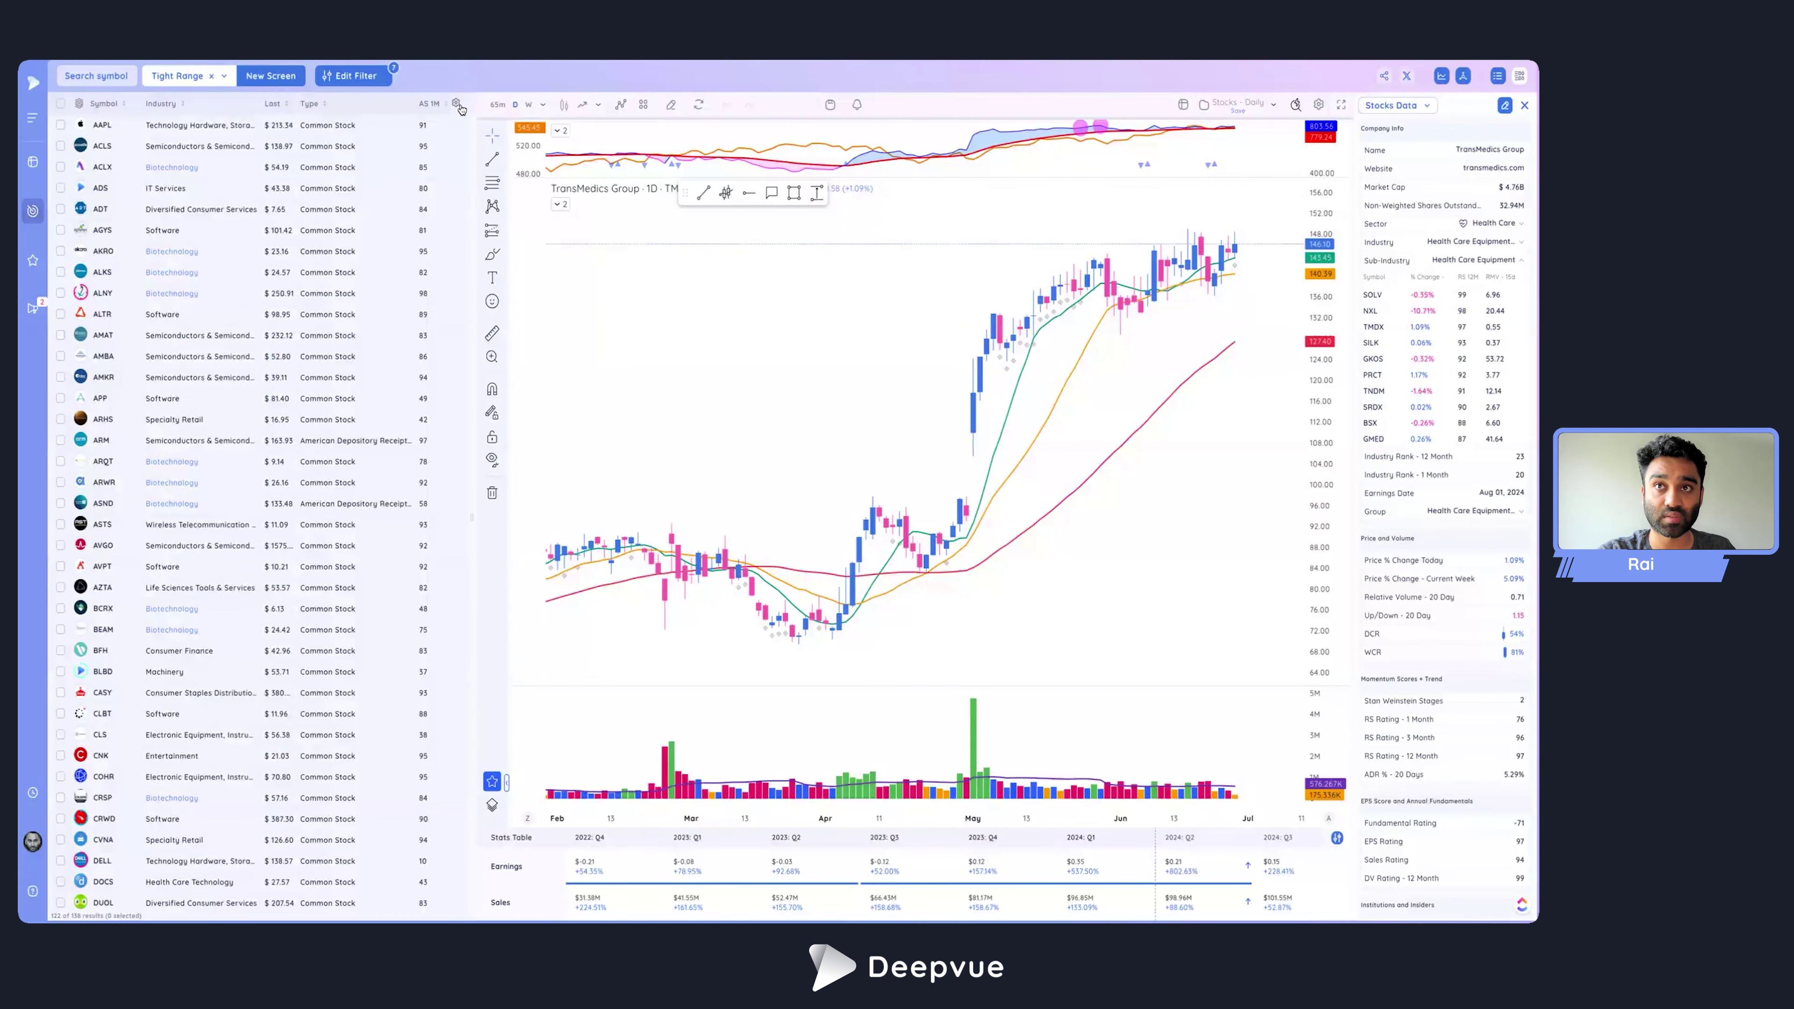
click(457, 105)
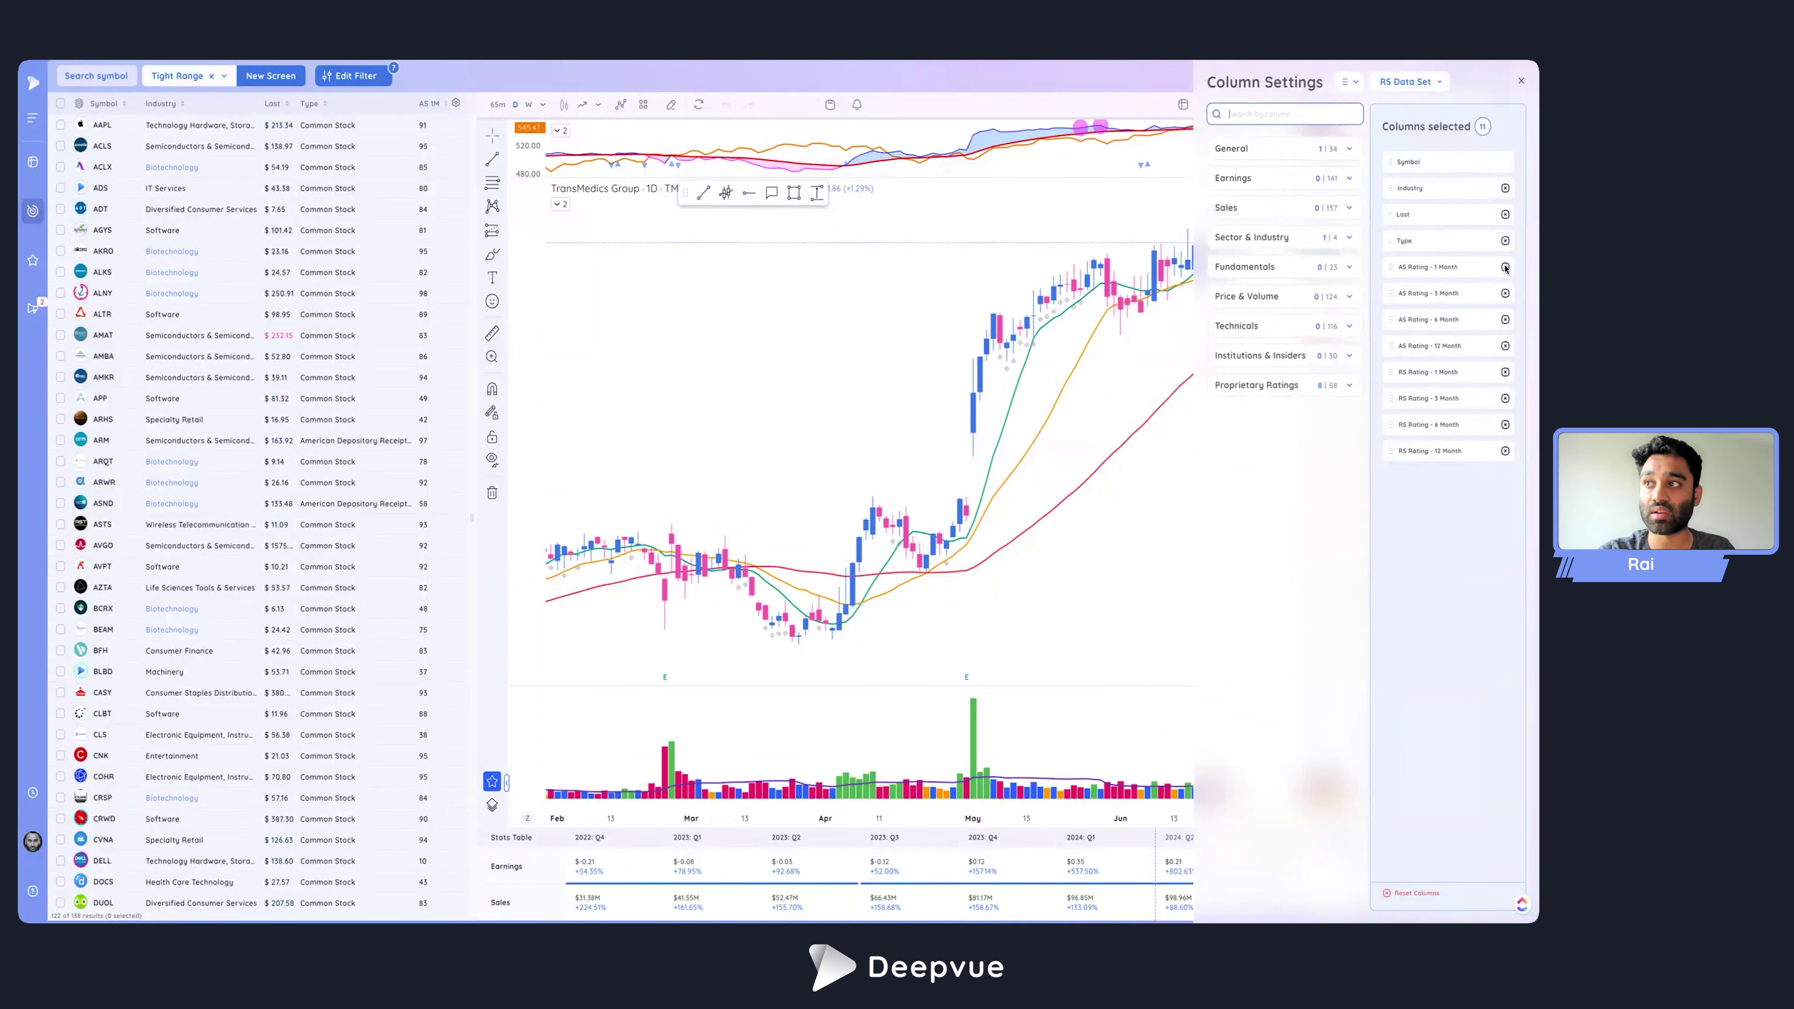
Look over the saved column sets available for the Tight Range screen.
click(1408, 81)
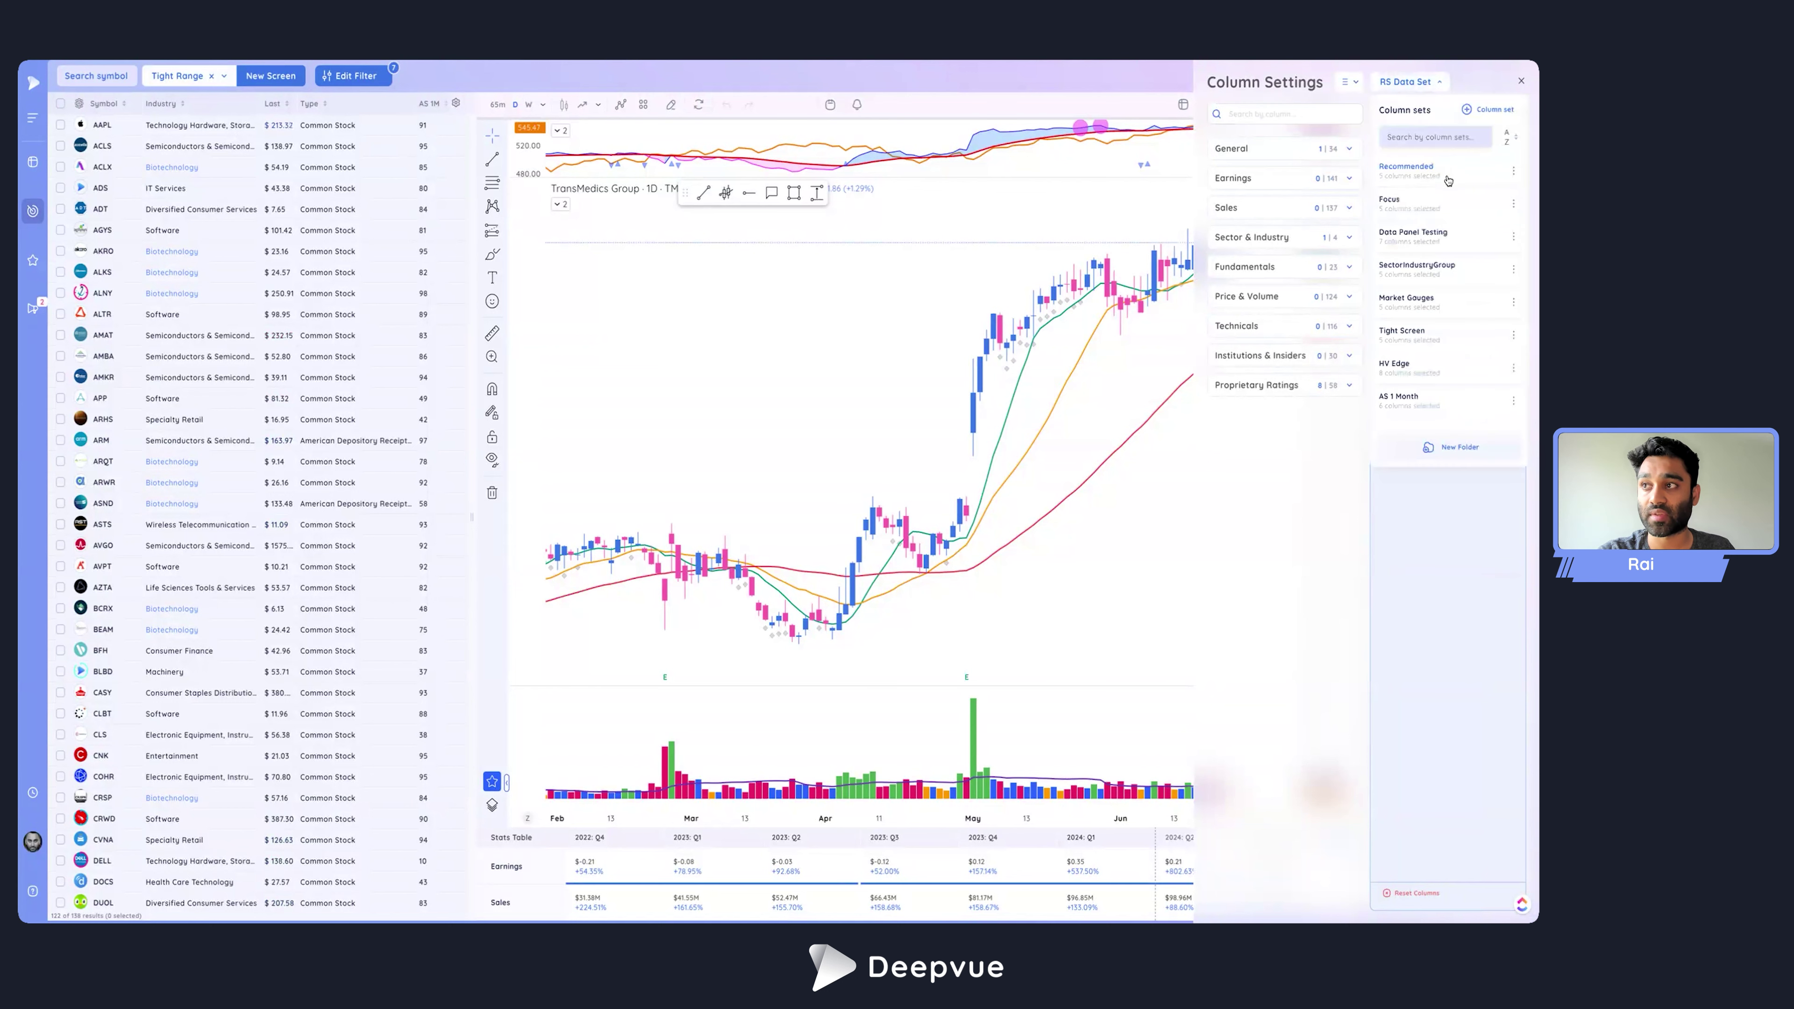
click(1409, 81)
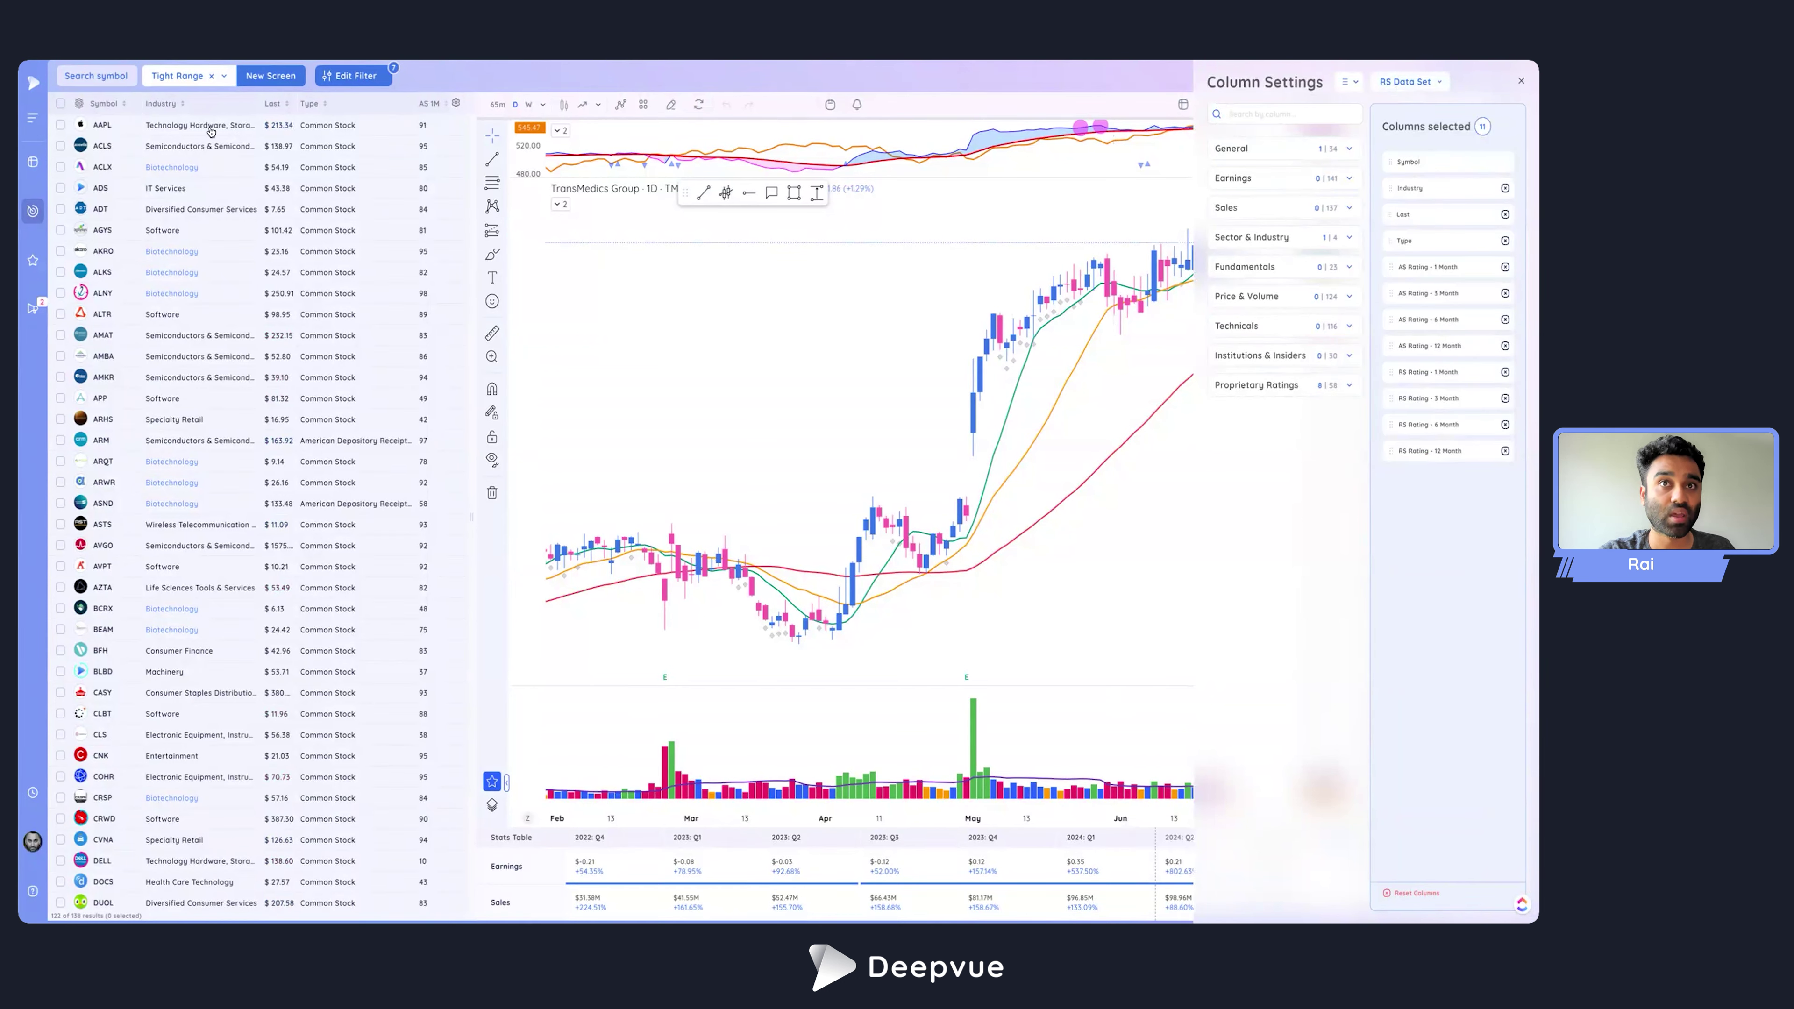
Try sorting the Tight Range results by Industry, close the column settings, and clear the sorting.
click(195, 106)
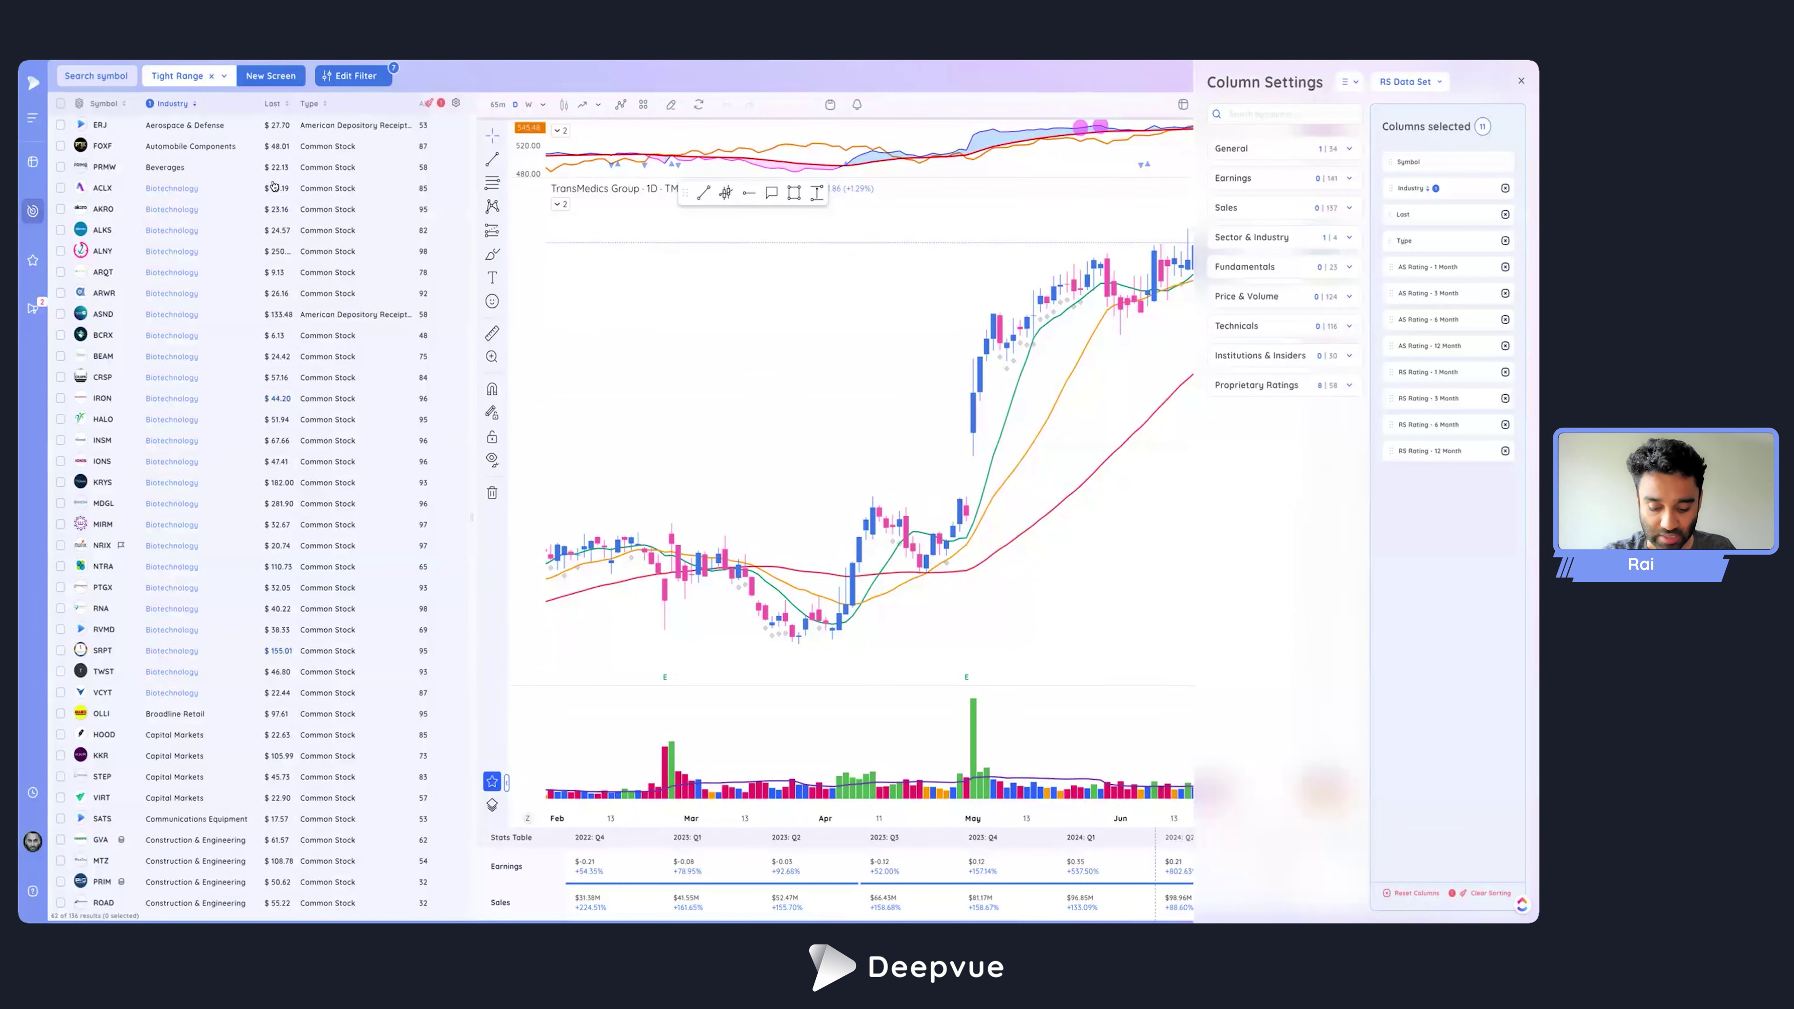
click(1522, 83)
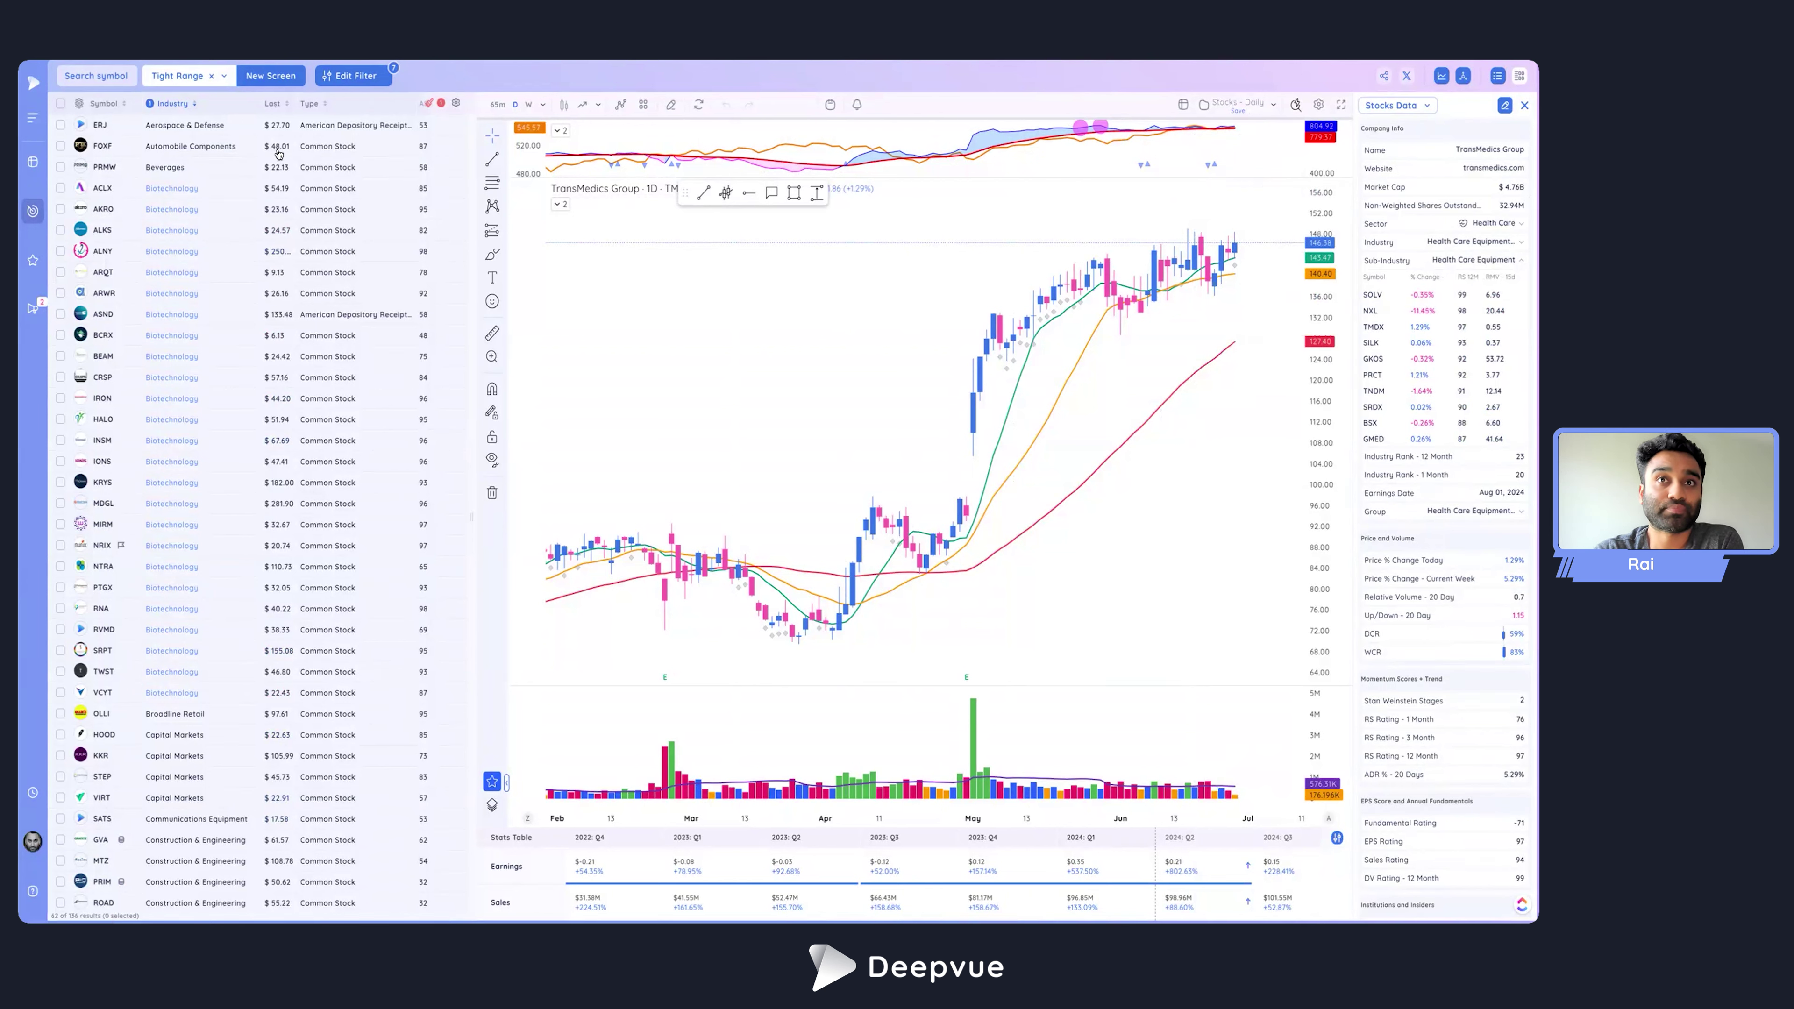
click(428, 106)
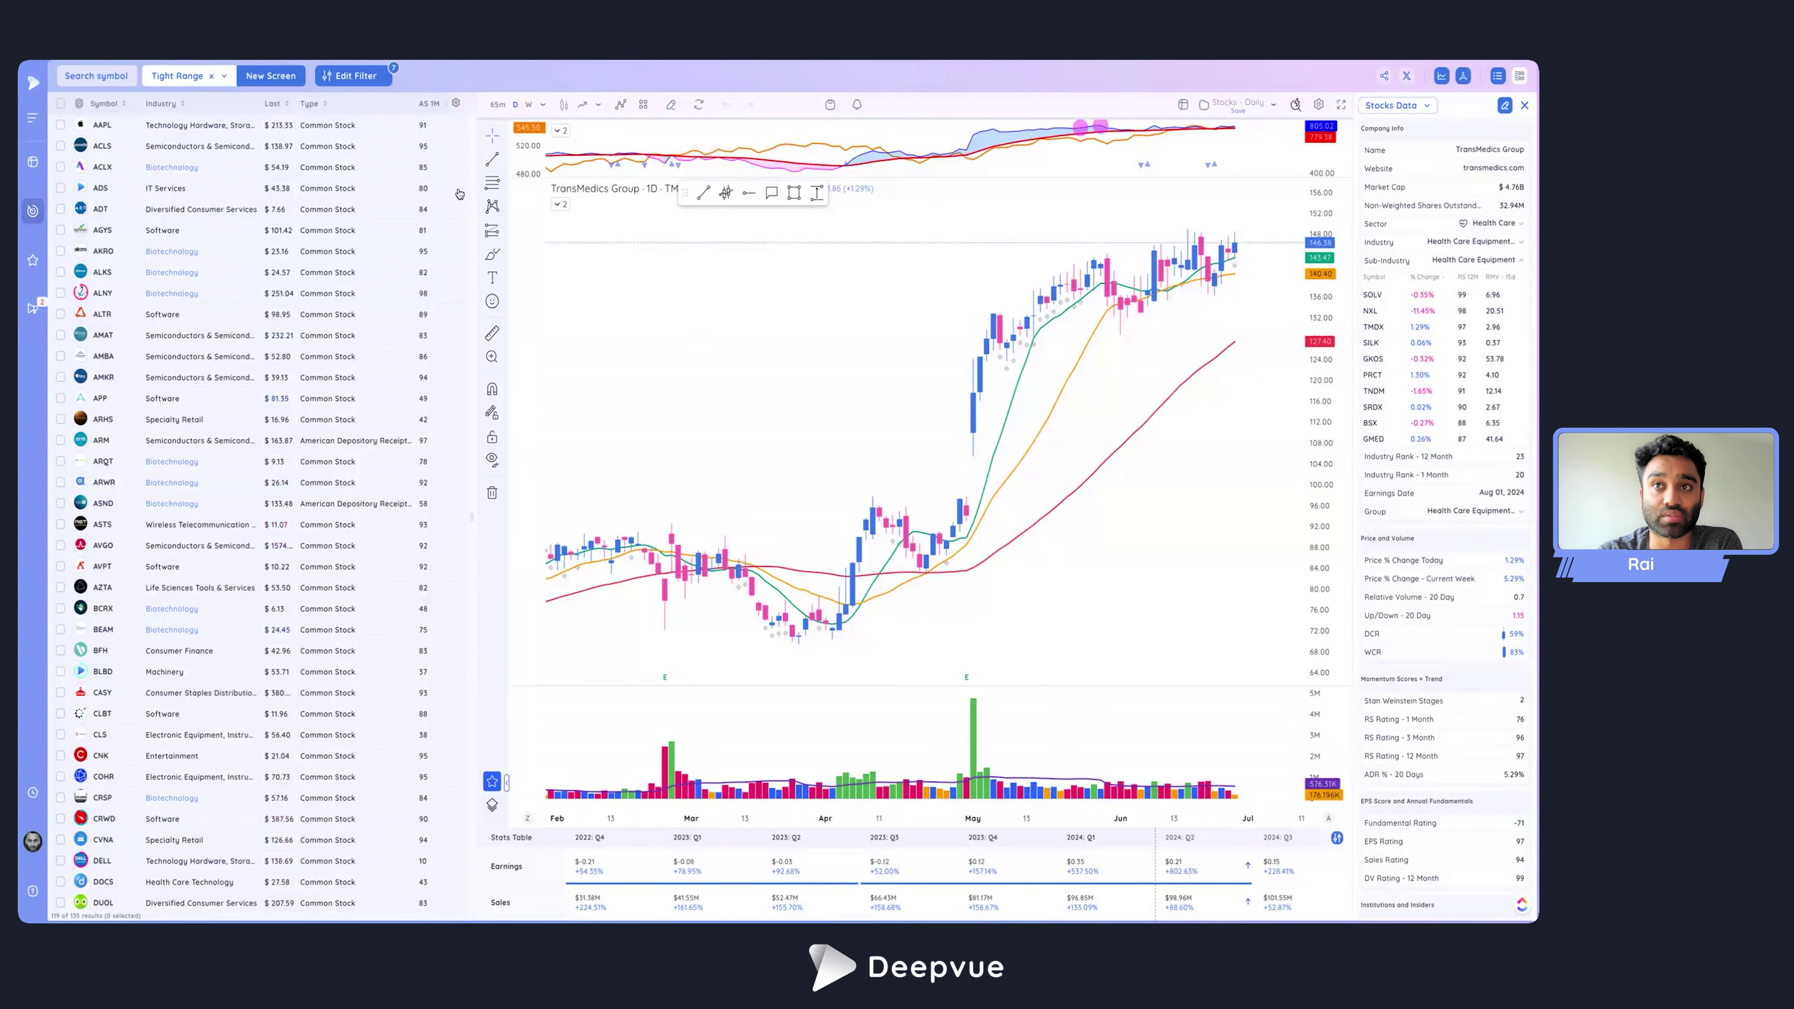
Widen the results list and place the AS Rating - 1 Month column directly after Industry in the column settings.
drag(472, 126, 631, 126)
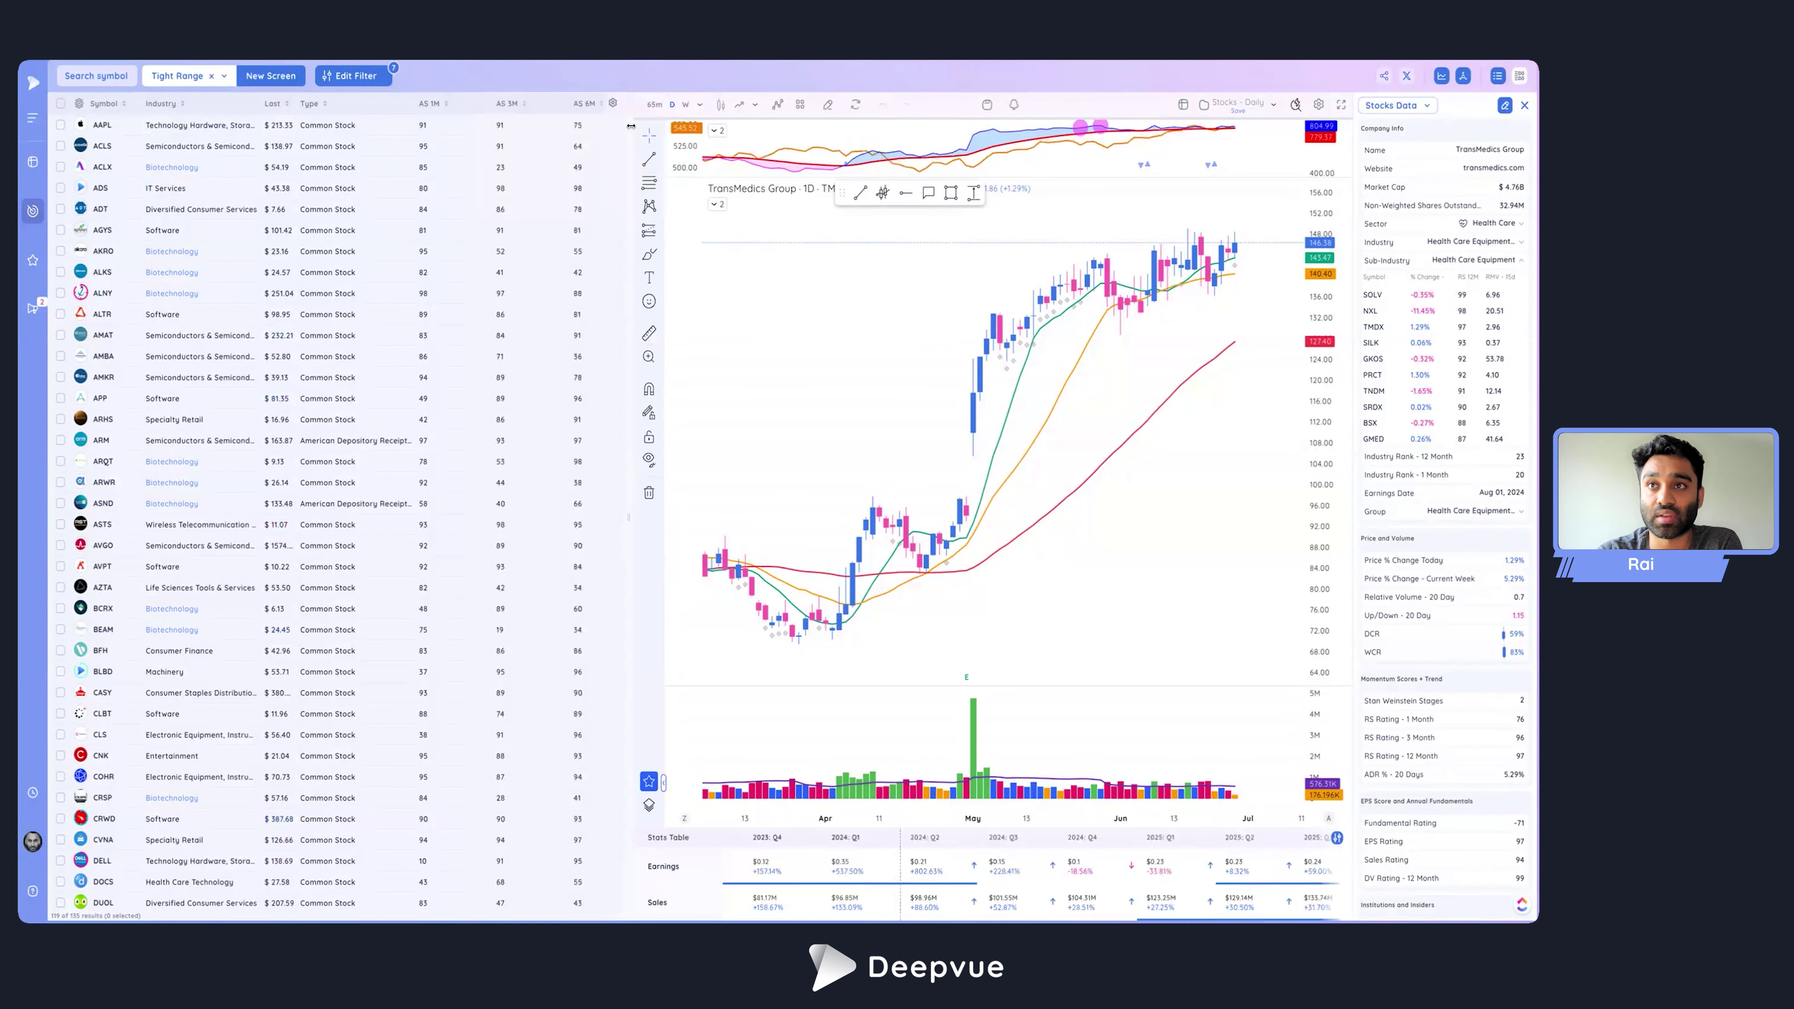
click(612, 103)
drag(1412, 269, 1413, 214)
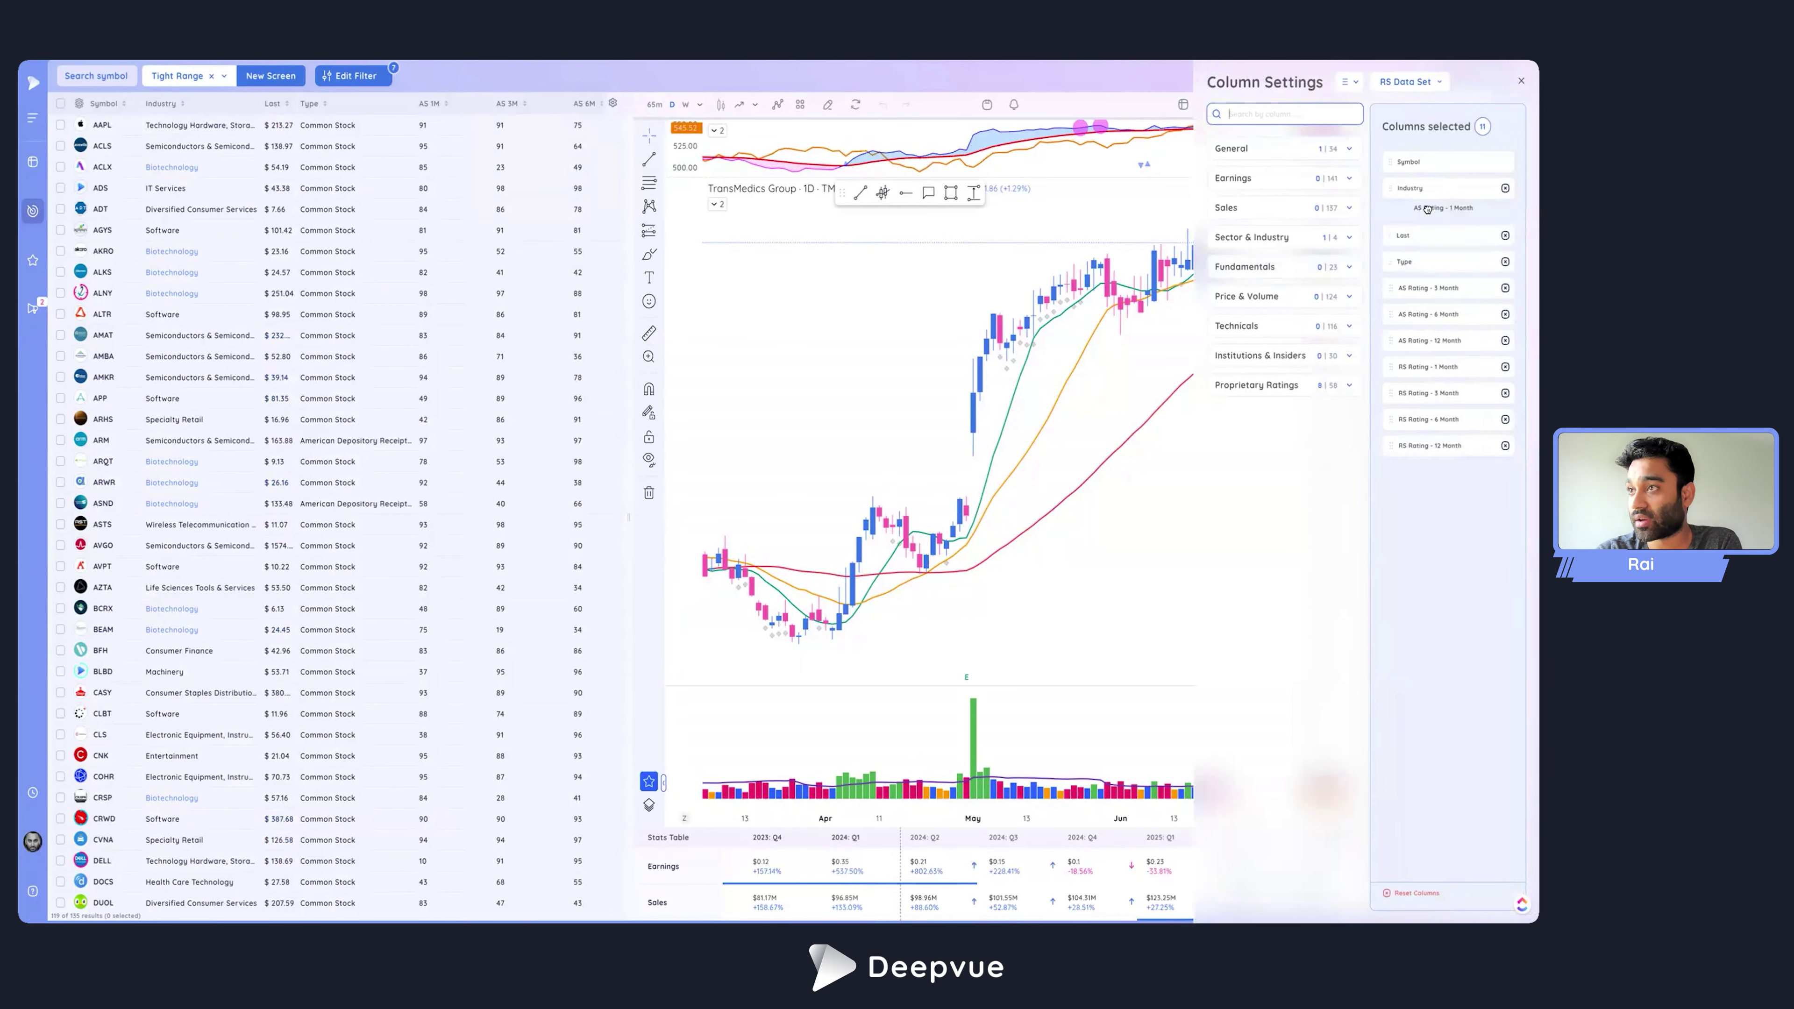
click(1521, 82)
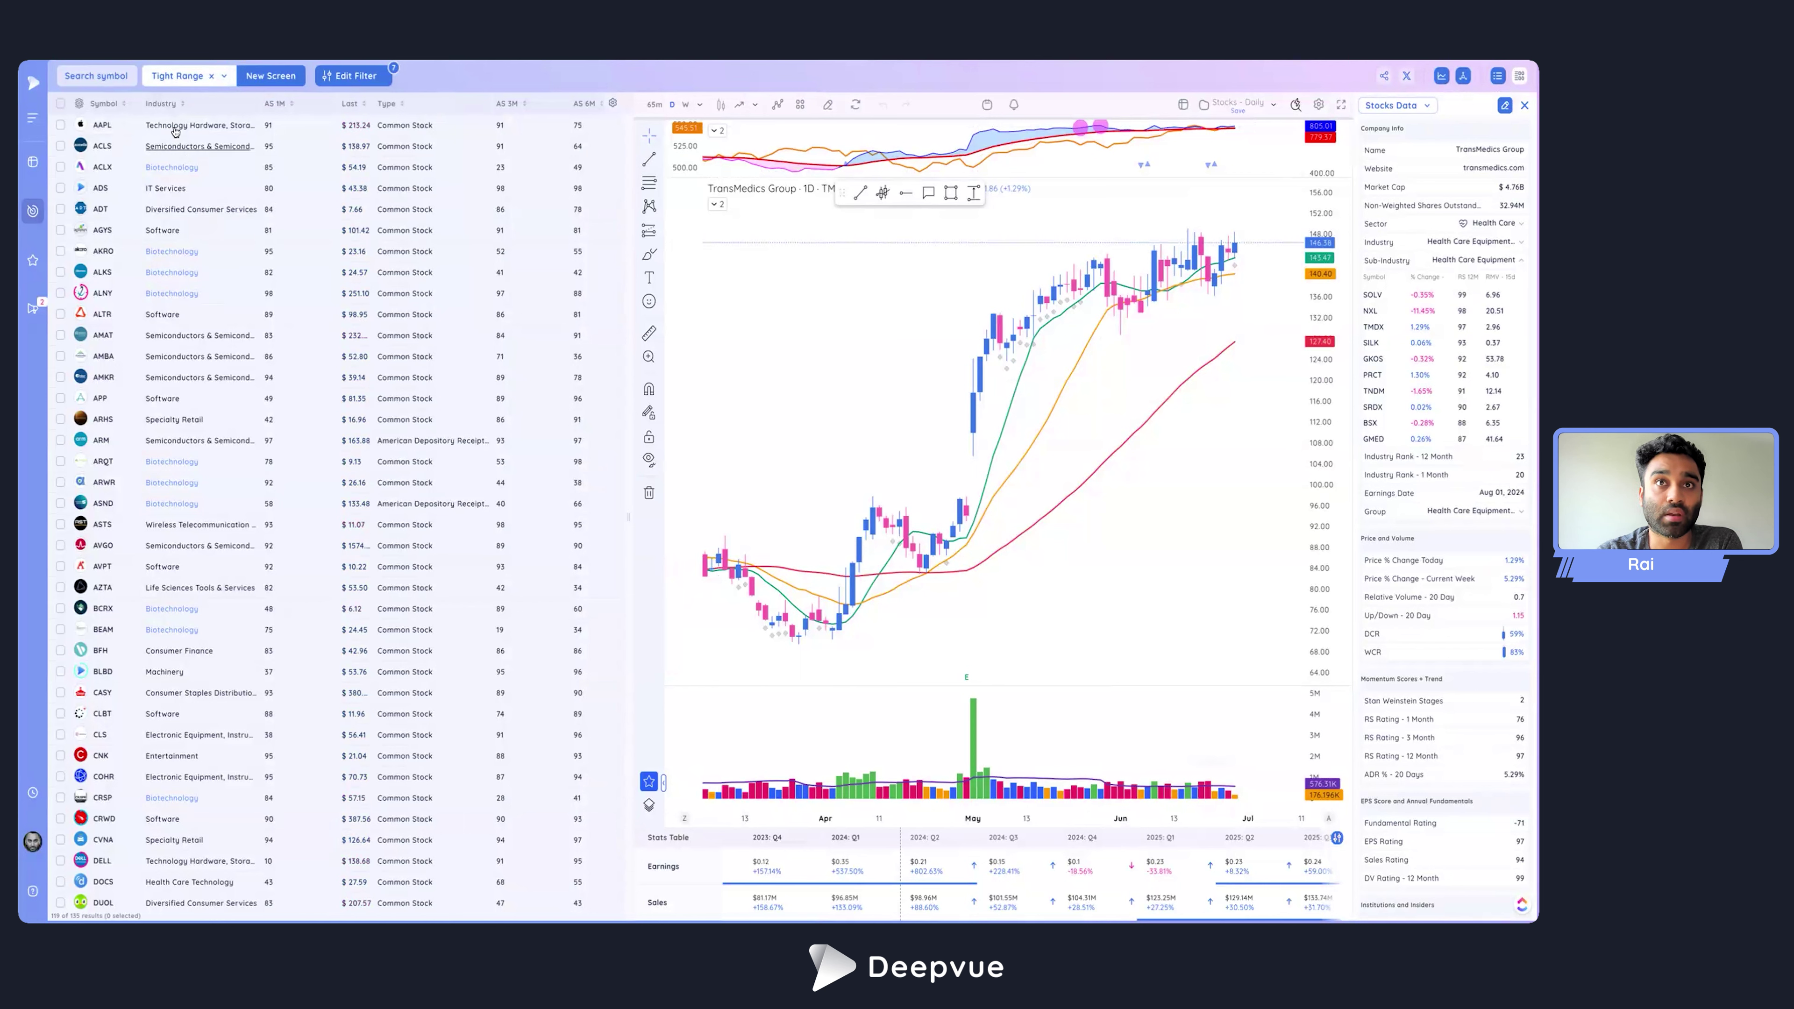
Sort the Tight Range results by Industry in ascending order and look through the industry groups.
click(201, 294)
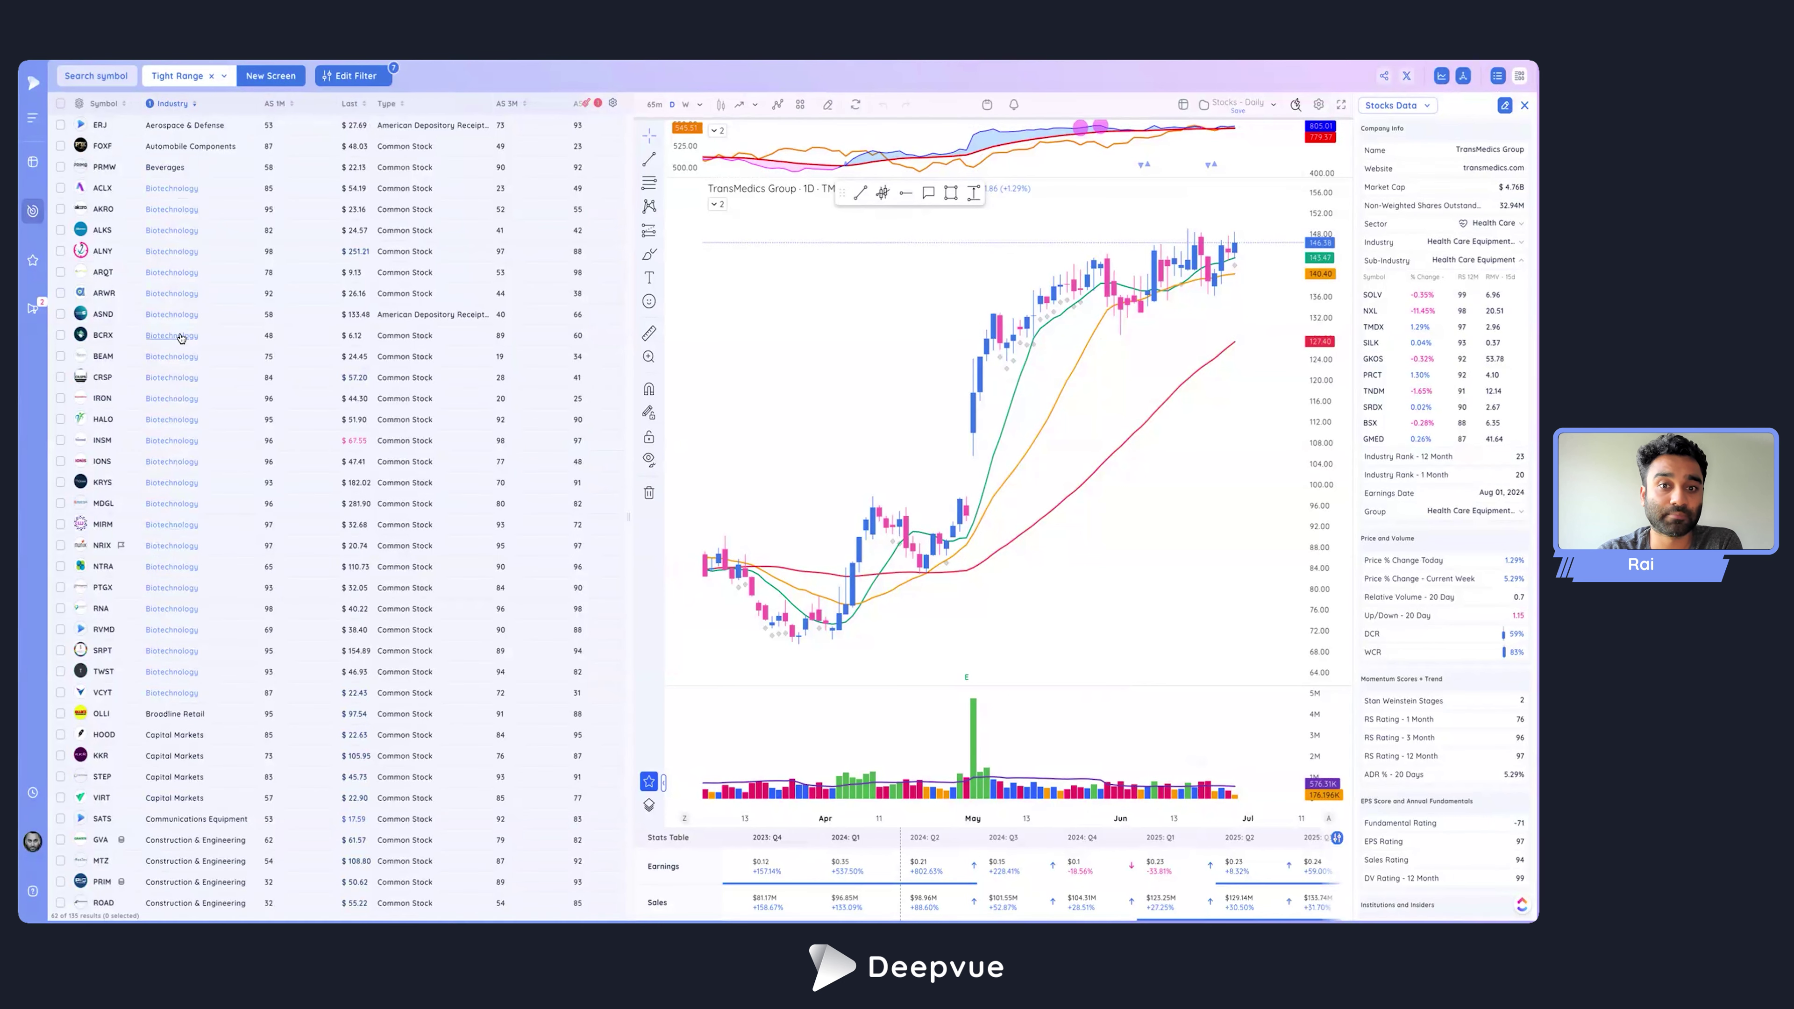
scroll(161, 749, down, 1)
scroll(162, 752, down, 1)
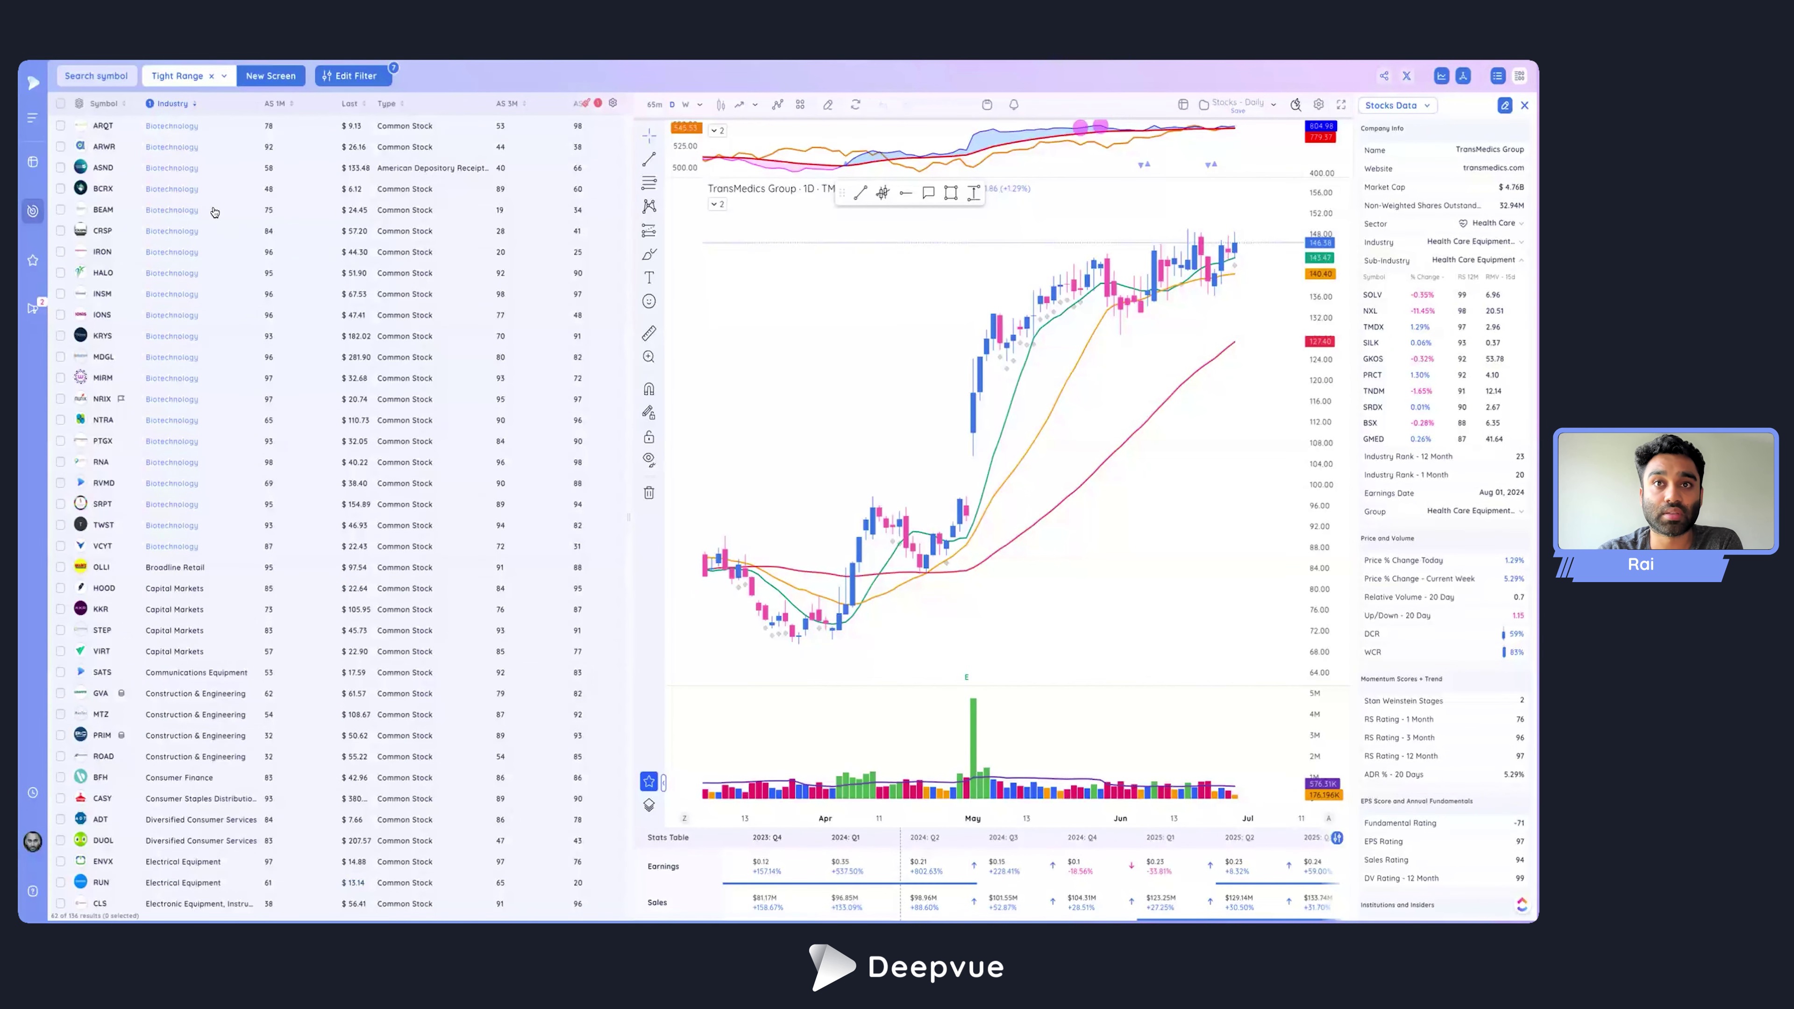
scroll(214, 212, up, 2)
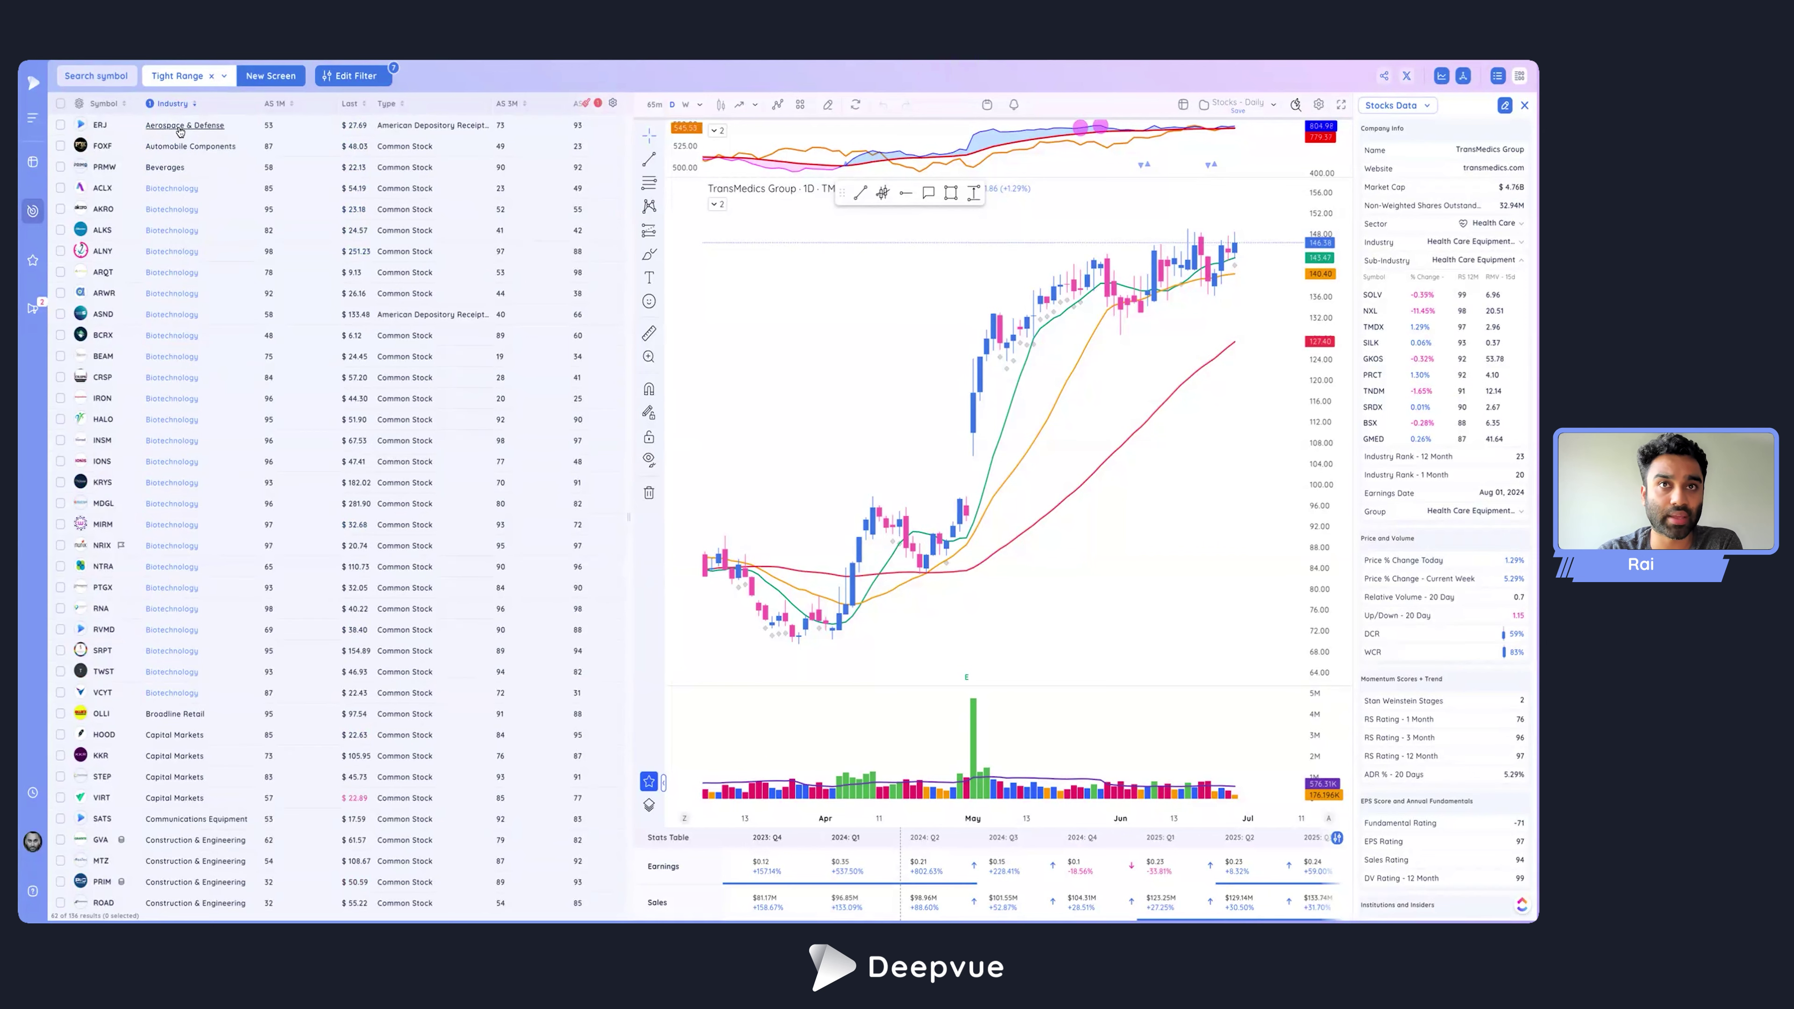
scroll(171, 752, down, 7)
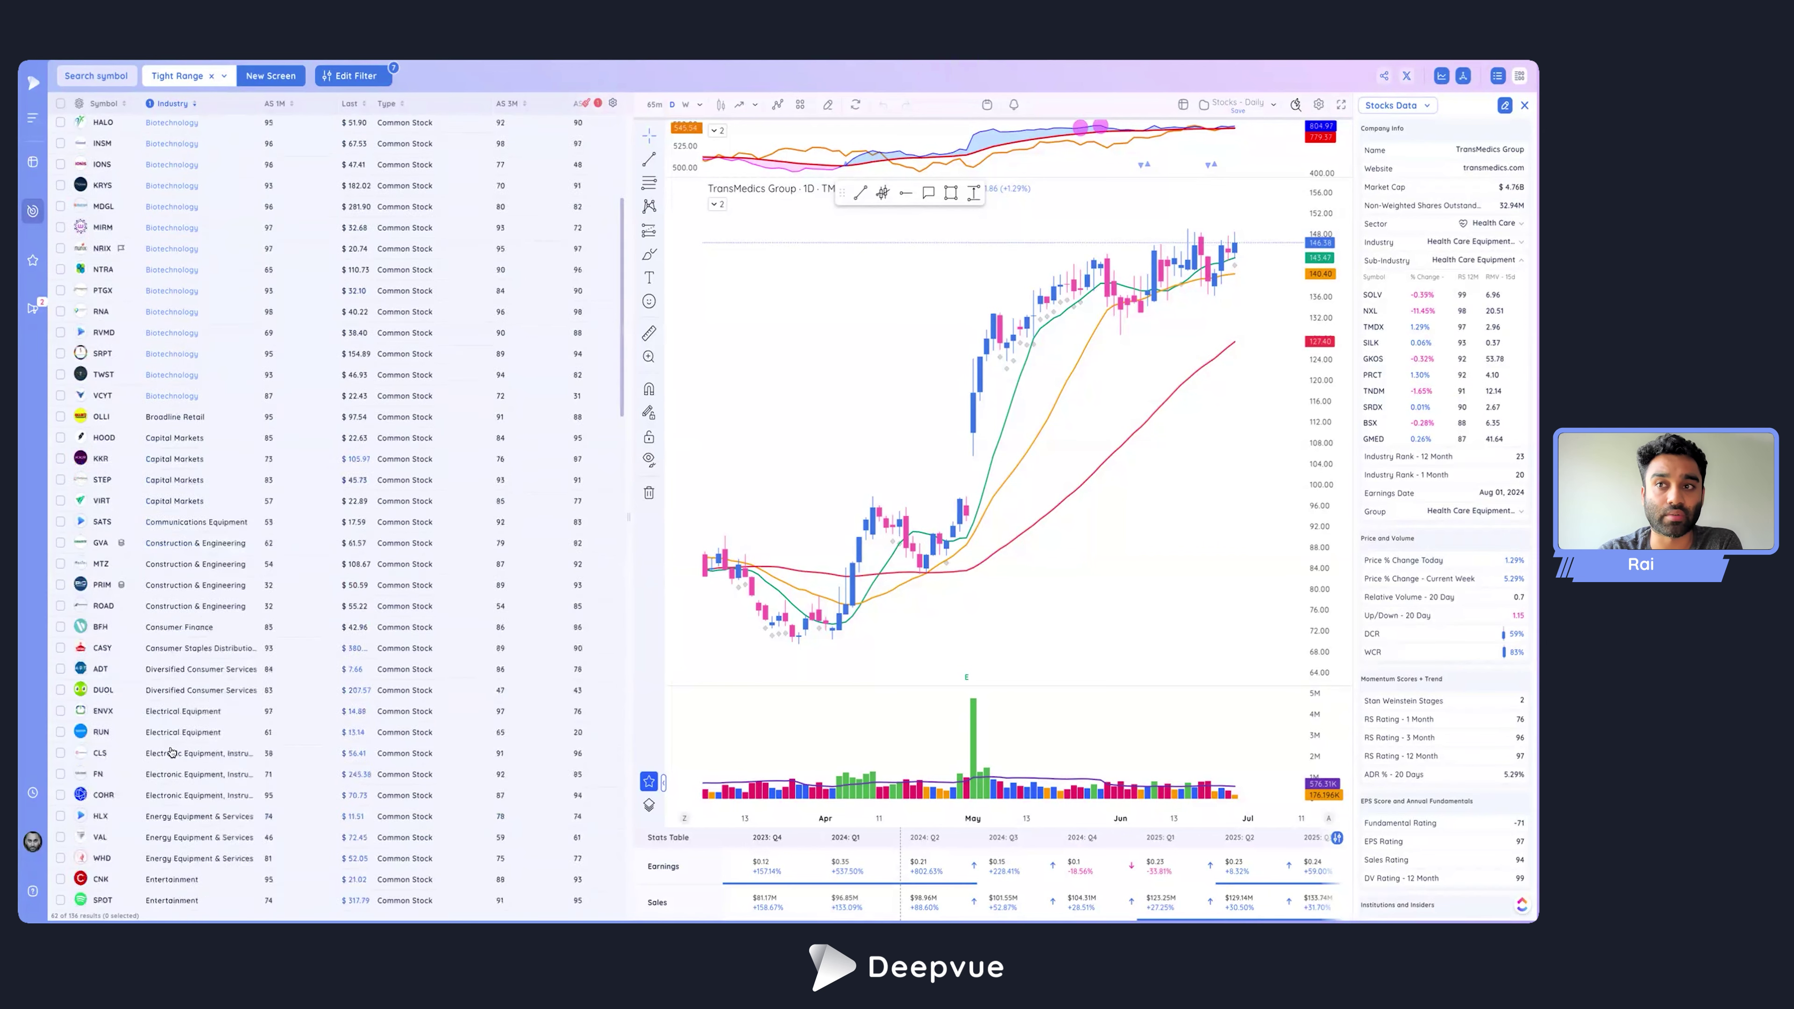
scroll(171, 751, up, 7)
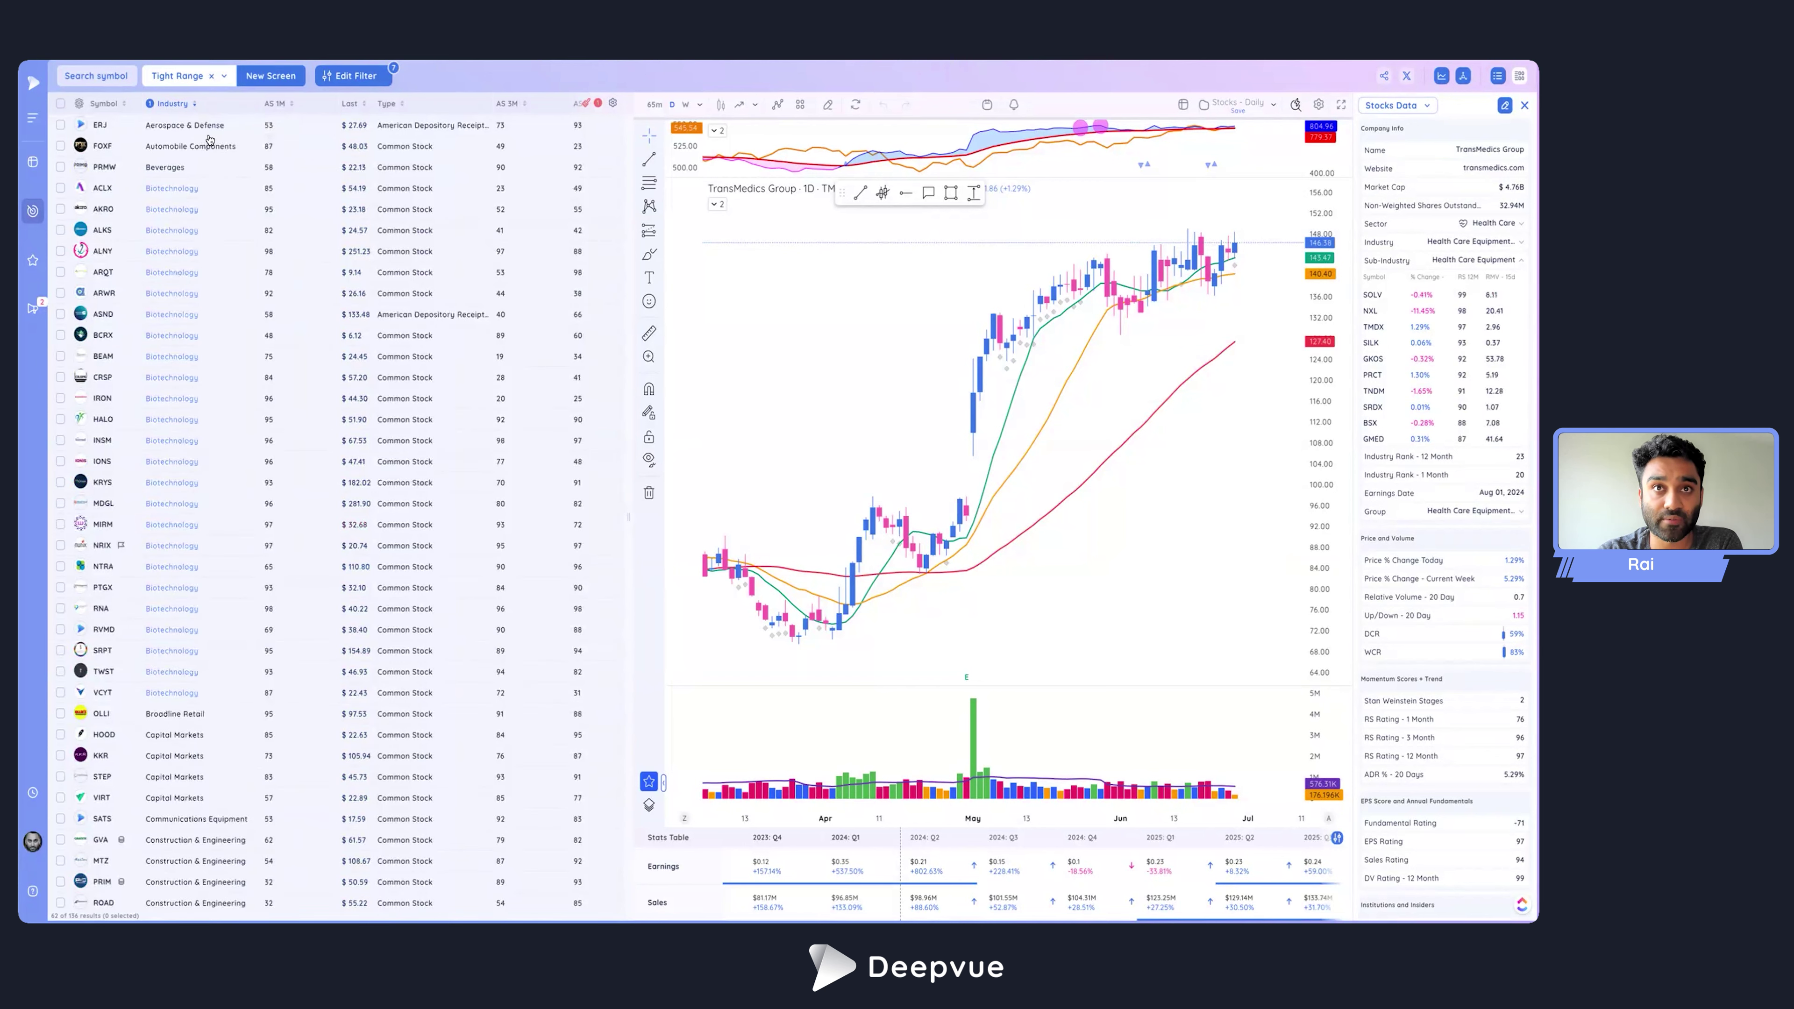
Add a secondary descending sort on the AS 1M column and review the ranking within each industry.
click(283, 105)
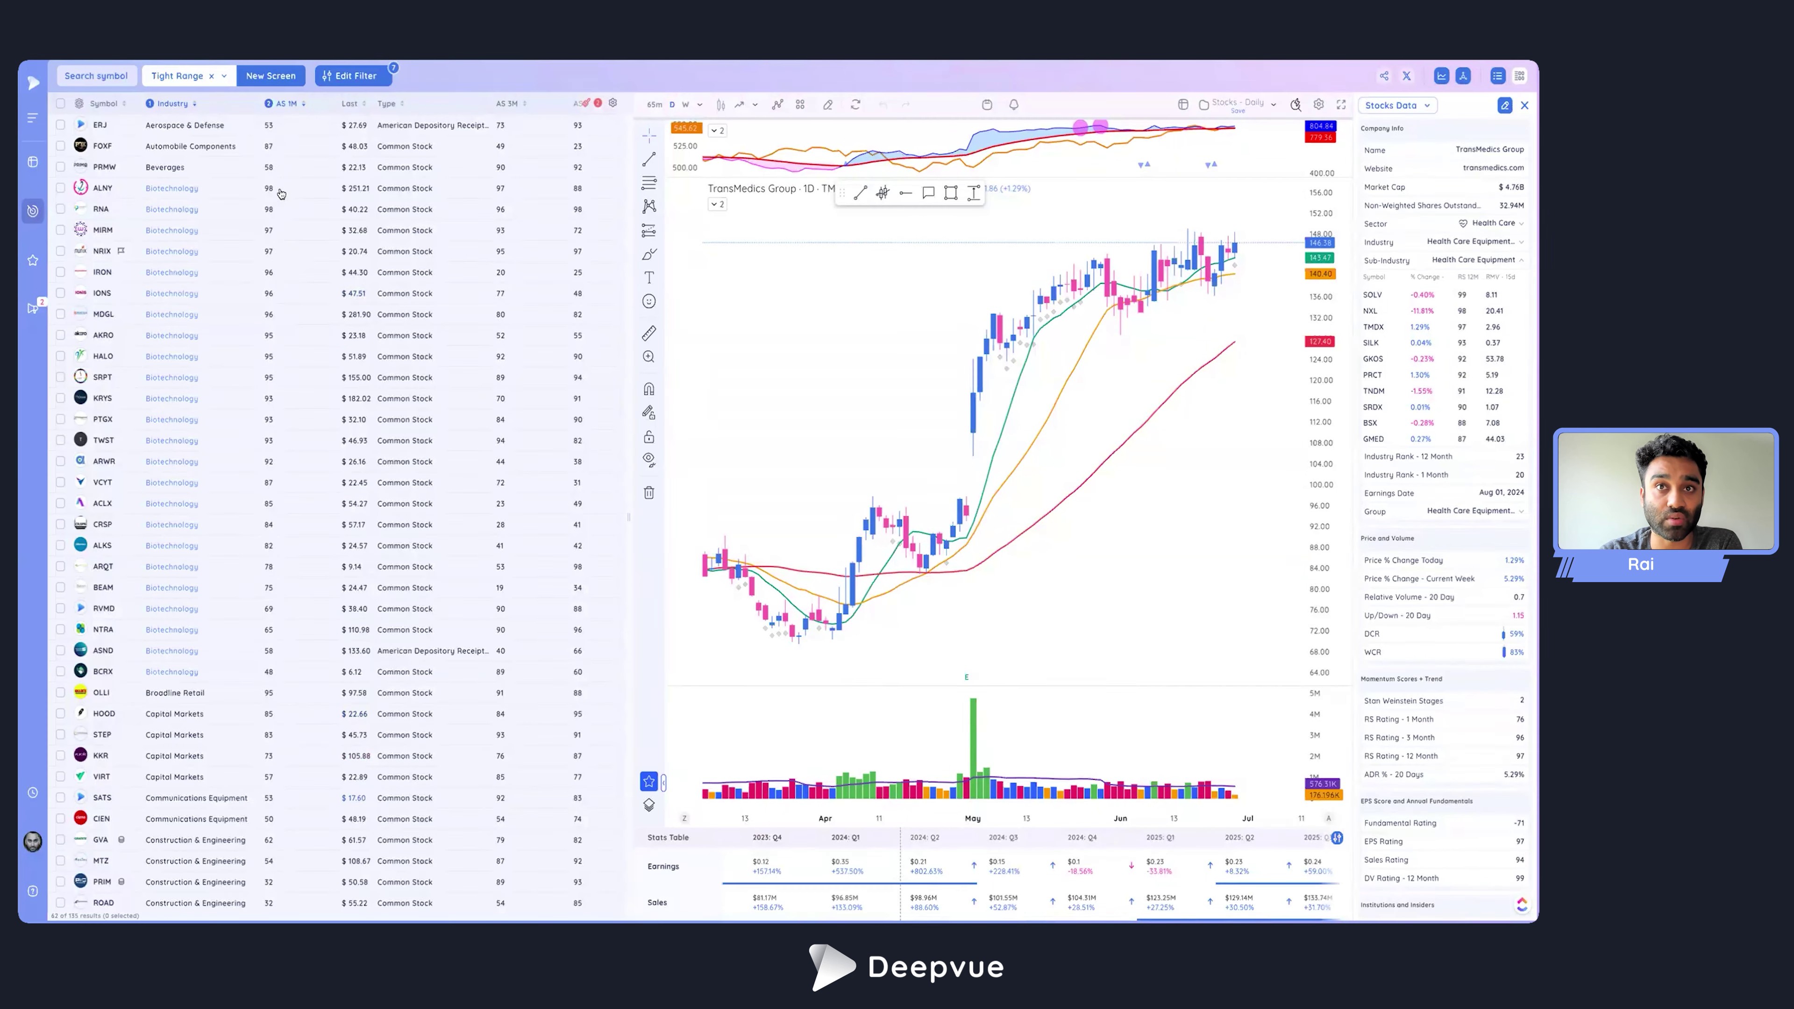
scroll(287, 459, down, 3)
scroll(287, 460, down, 6)
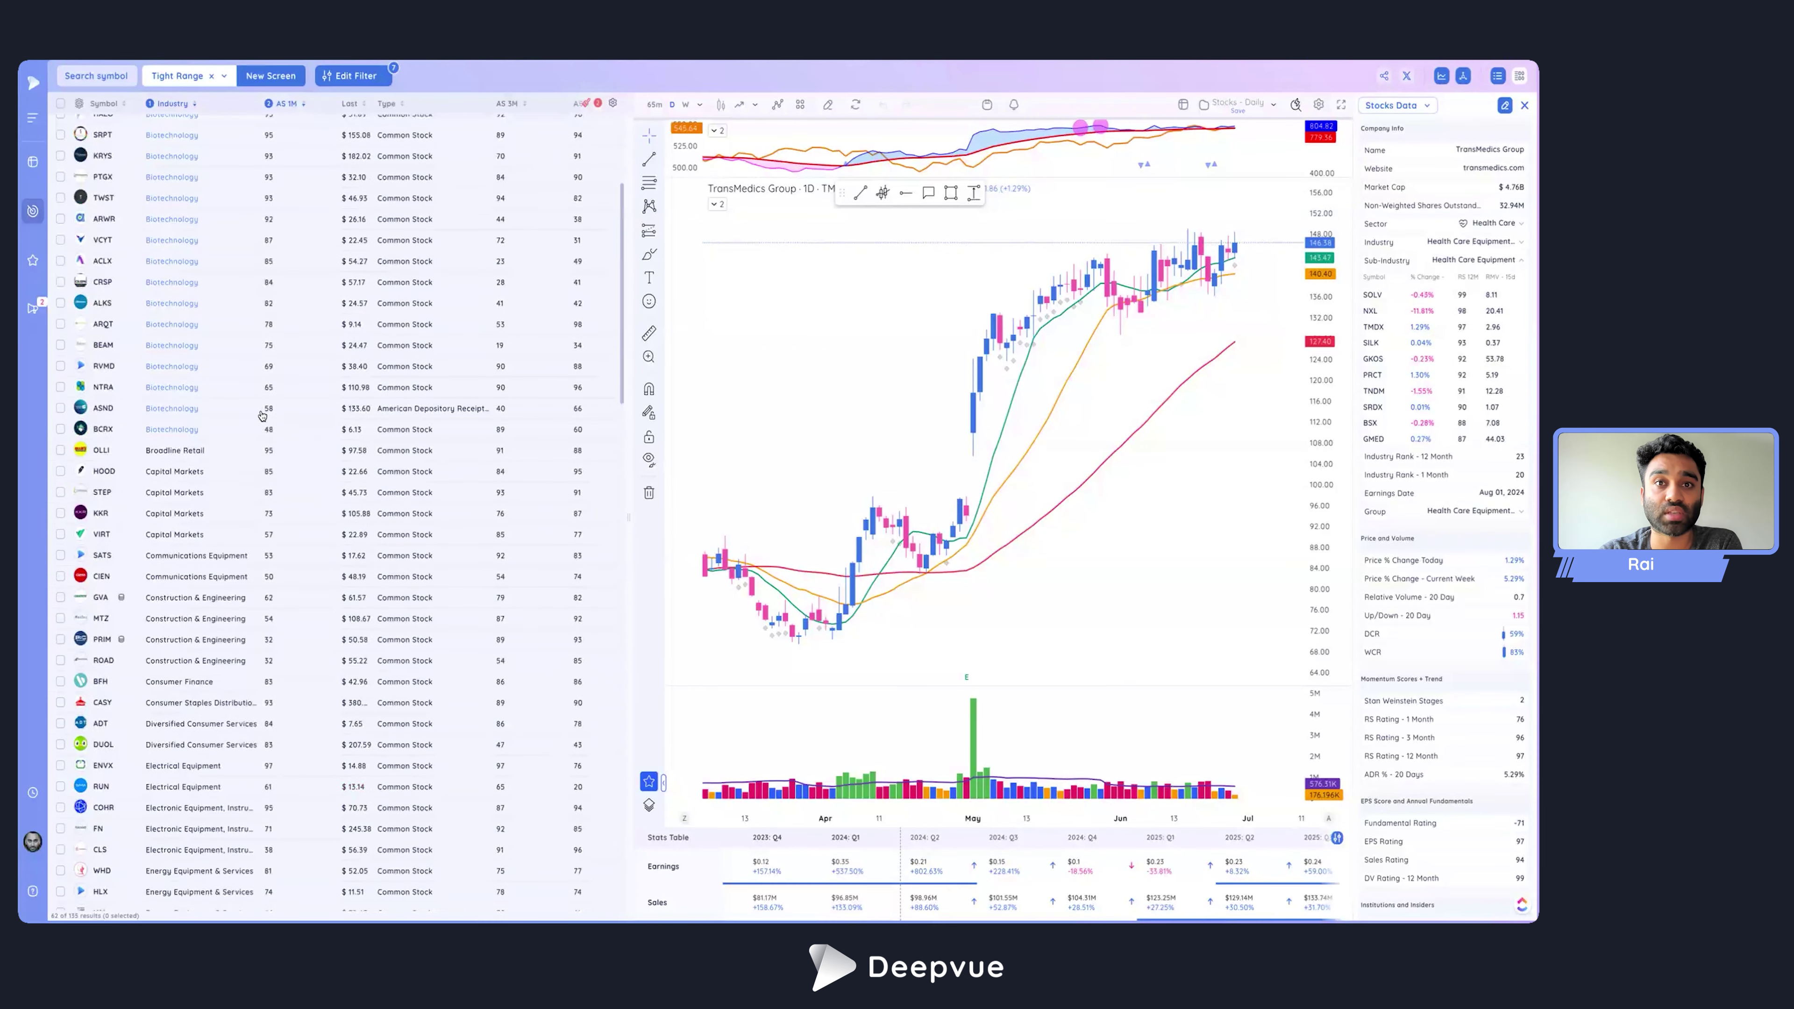
scroll(296, 350, up, 2)
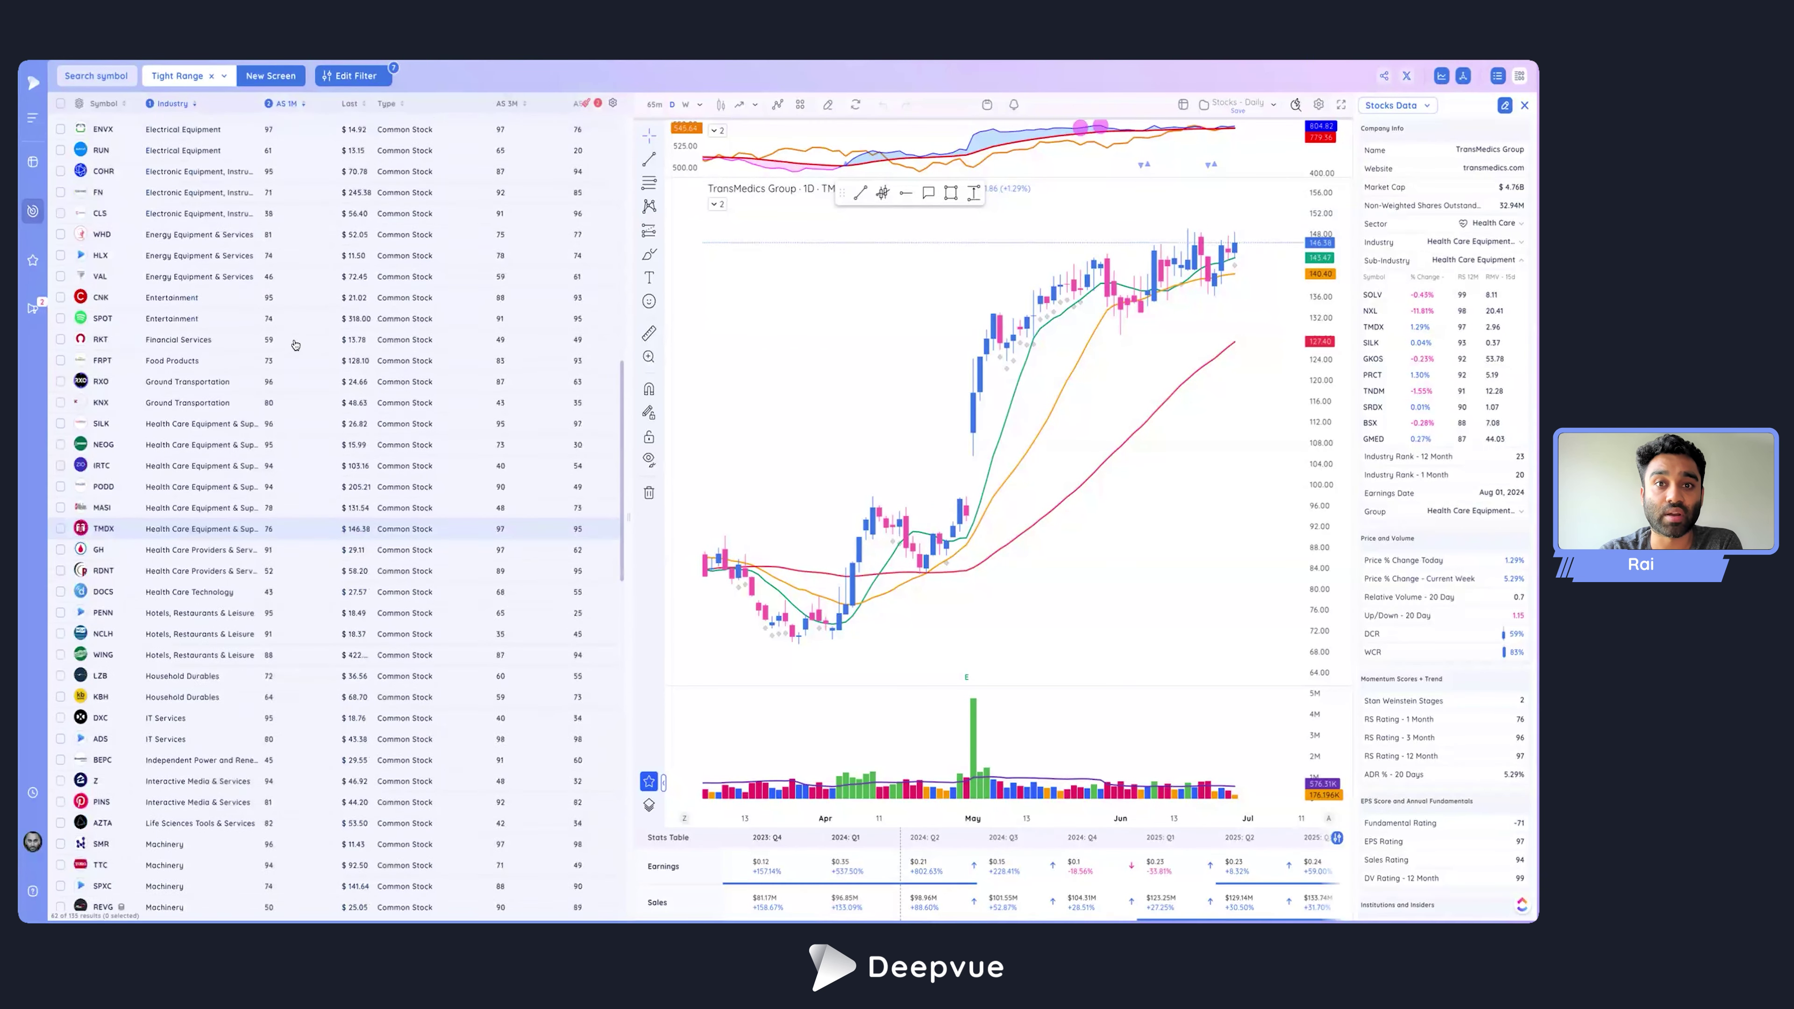
scroll(295, 344, up, 6)
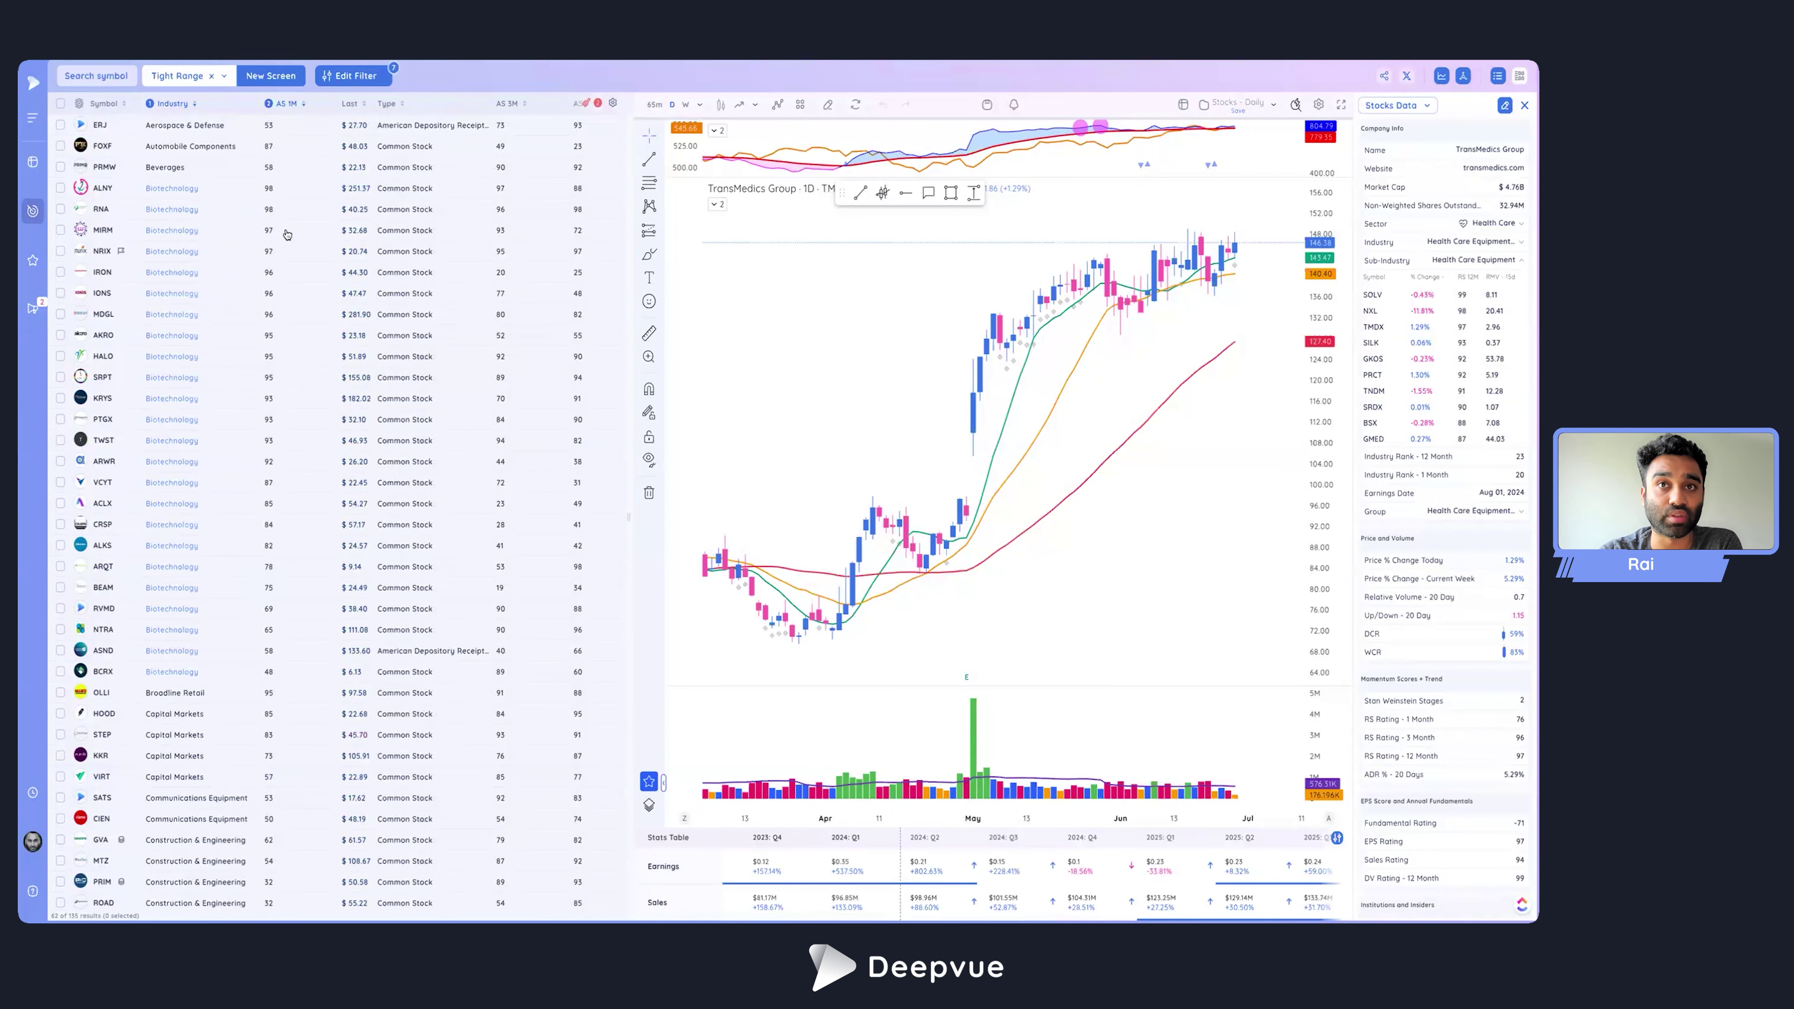
Browse the charts one by one from ERJ down through the top-ranked Biotechnology stocks to MDGL.
click(282, 130)
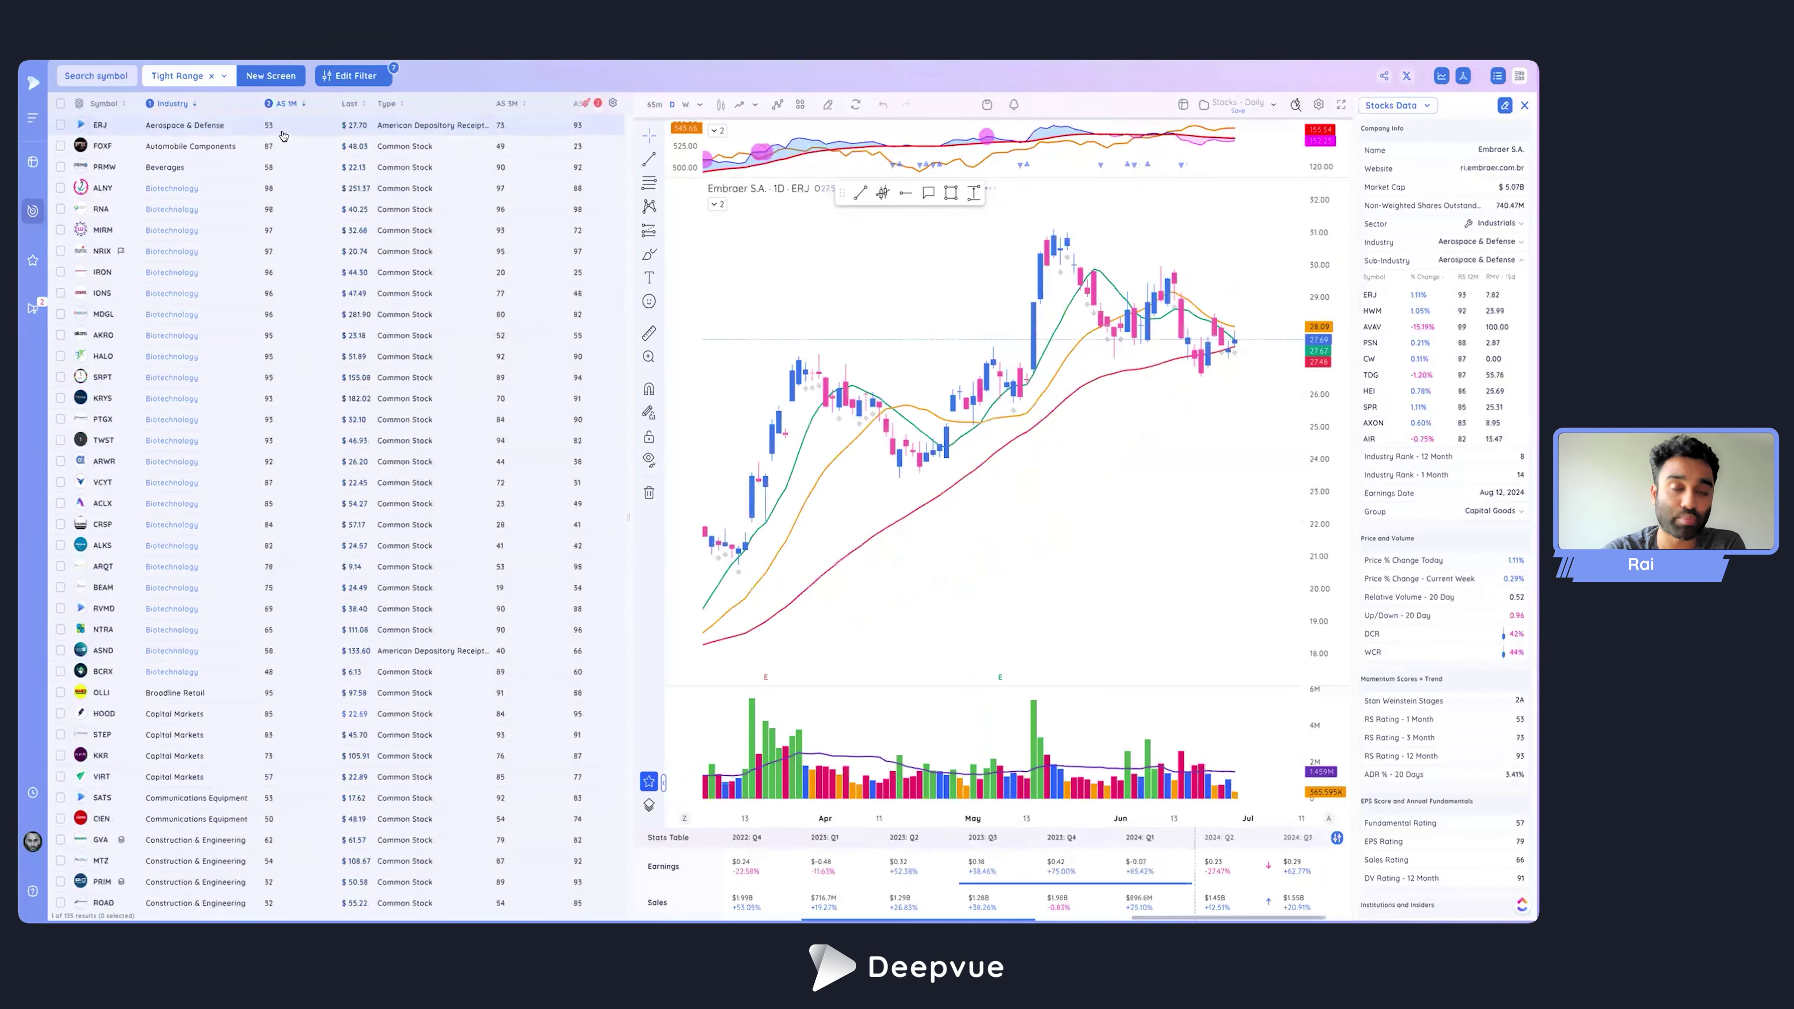
key(Down)
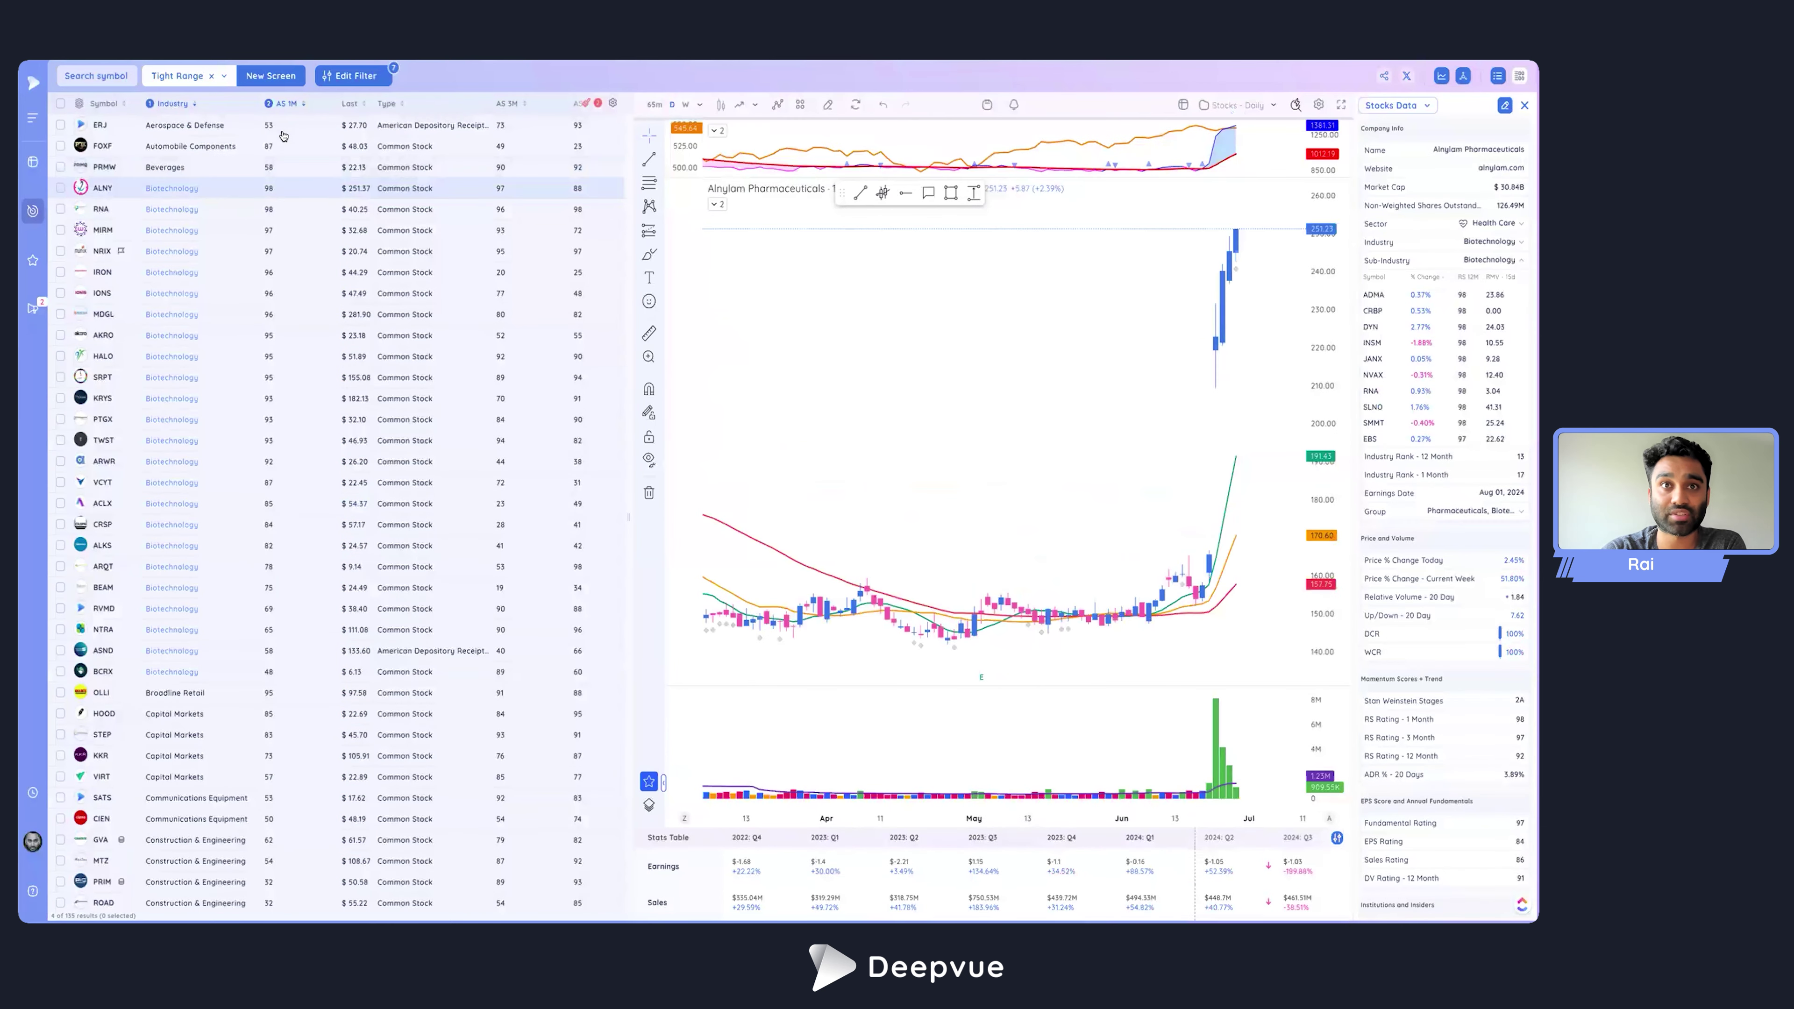
key(Down)
key(Down)
key(Down)
key(Down)
key(Down)
key(Down)
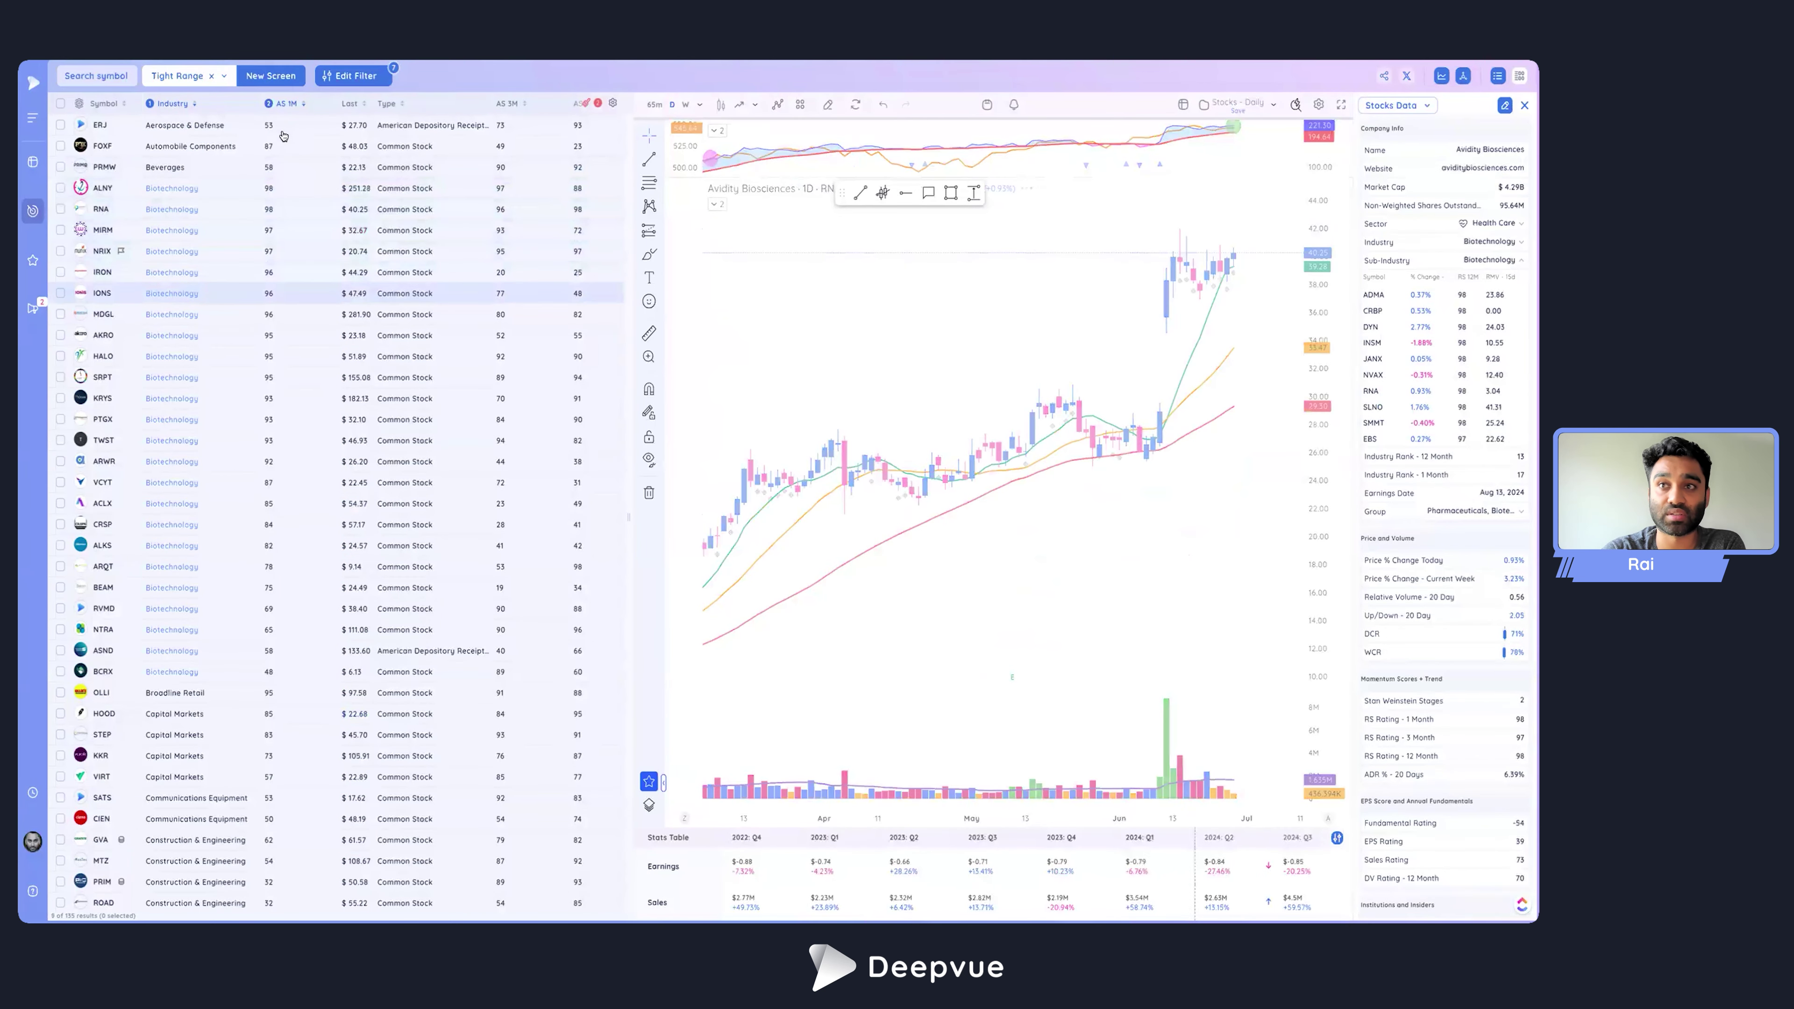
View the chart of HOOD, the first Capital Markets stock, and return to the start of the results.
scroll(275, 353, down, 2)
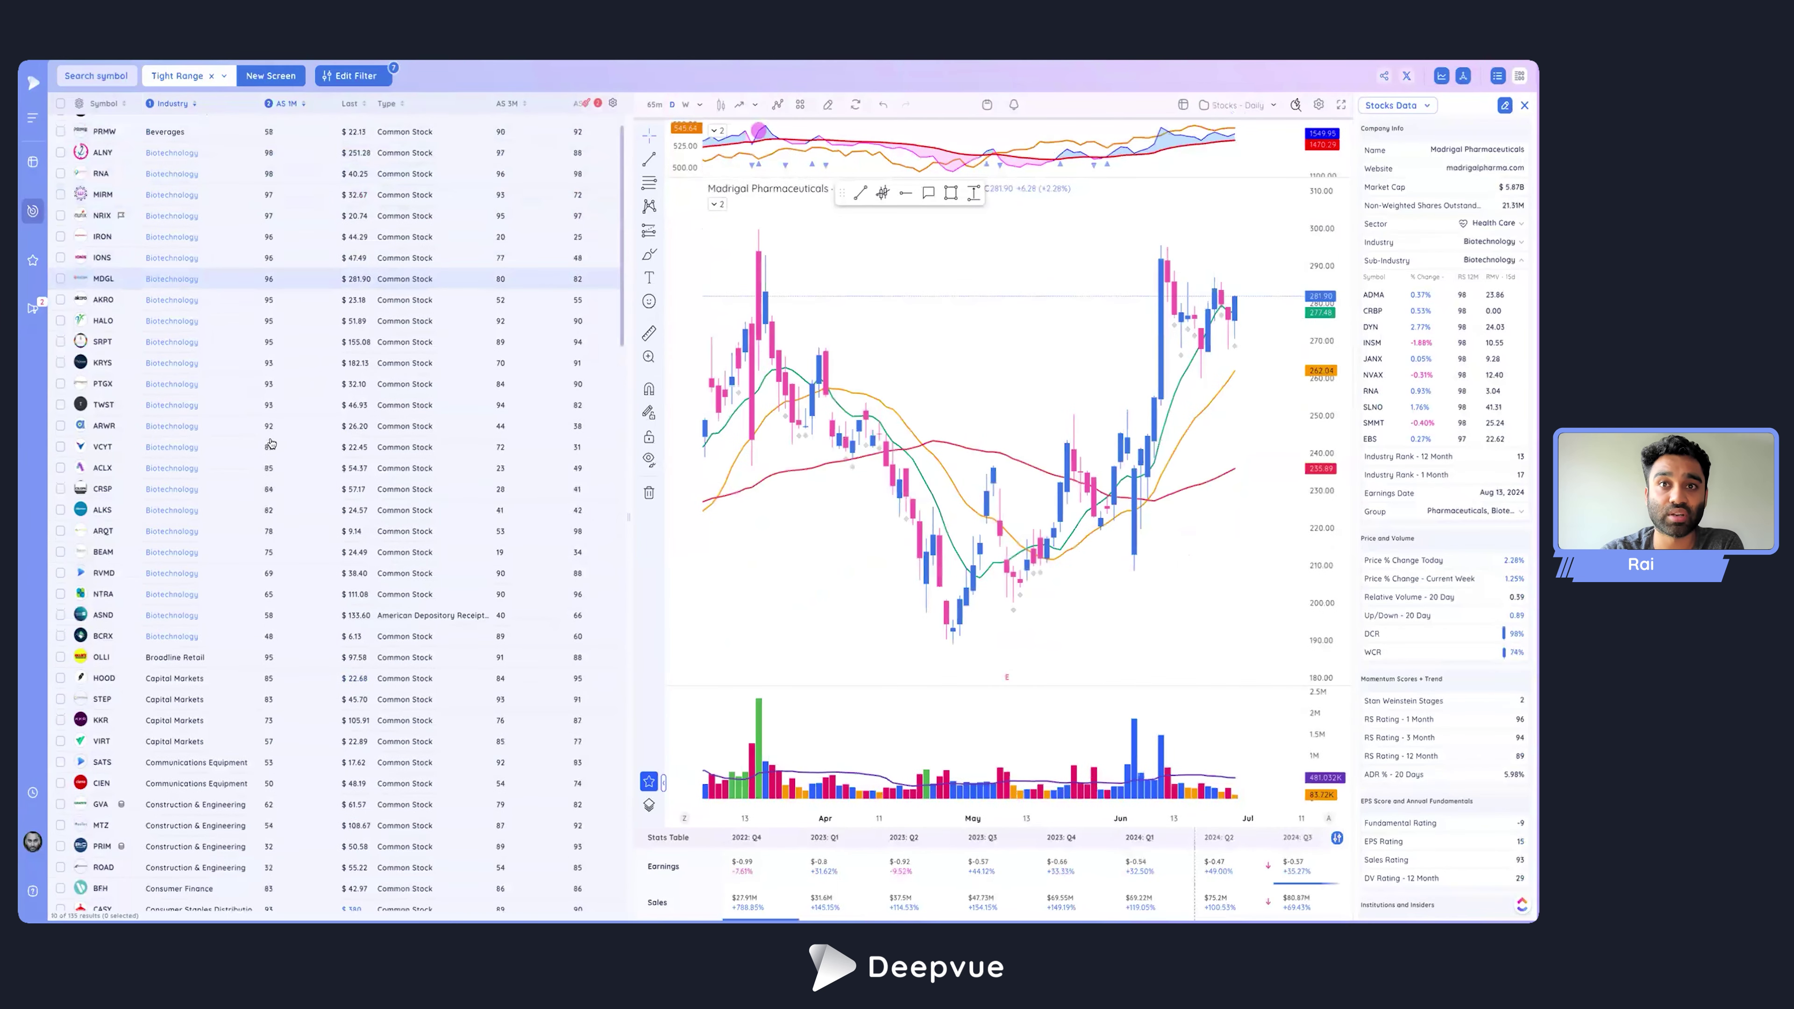
scroll(263, 537, down, 8)
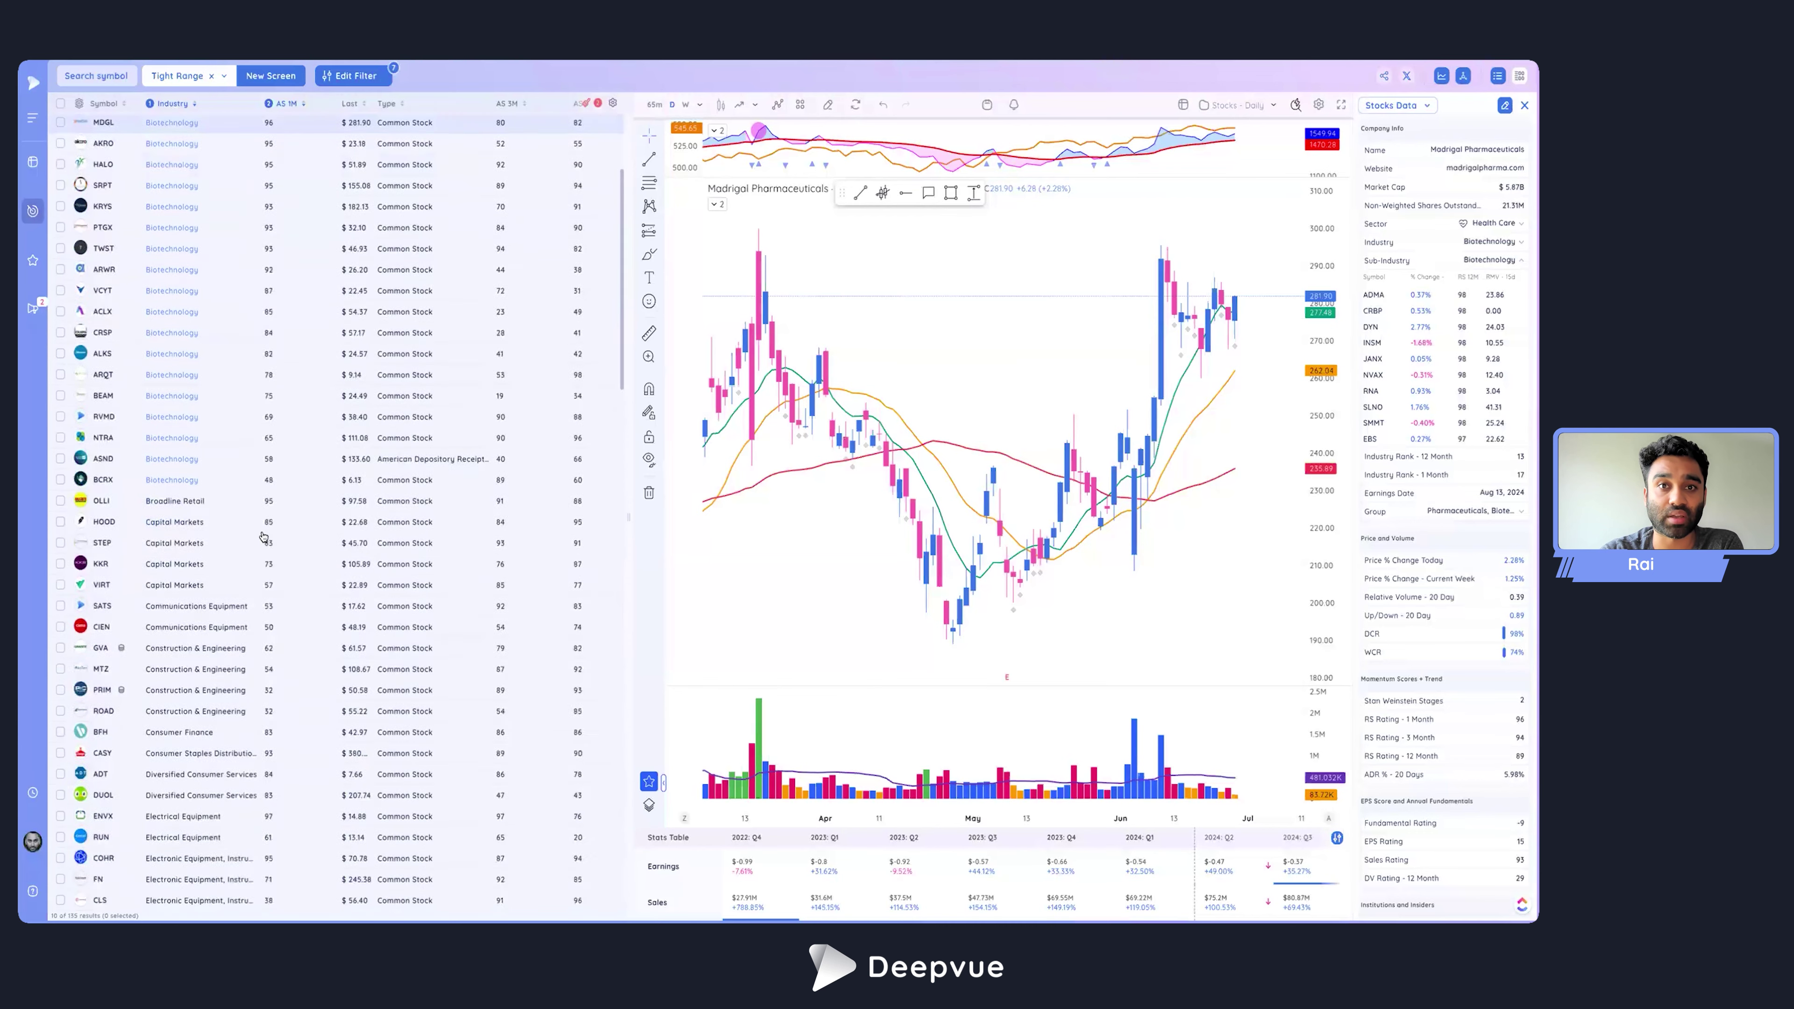
click(286, 272)
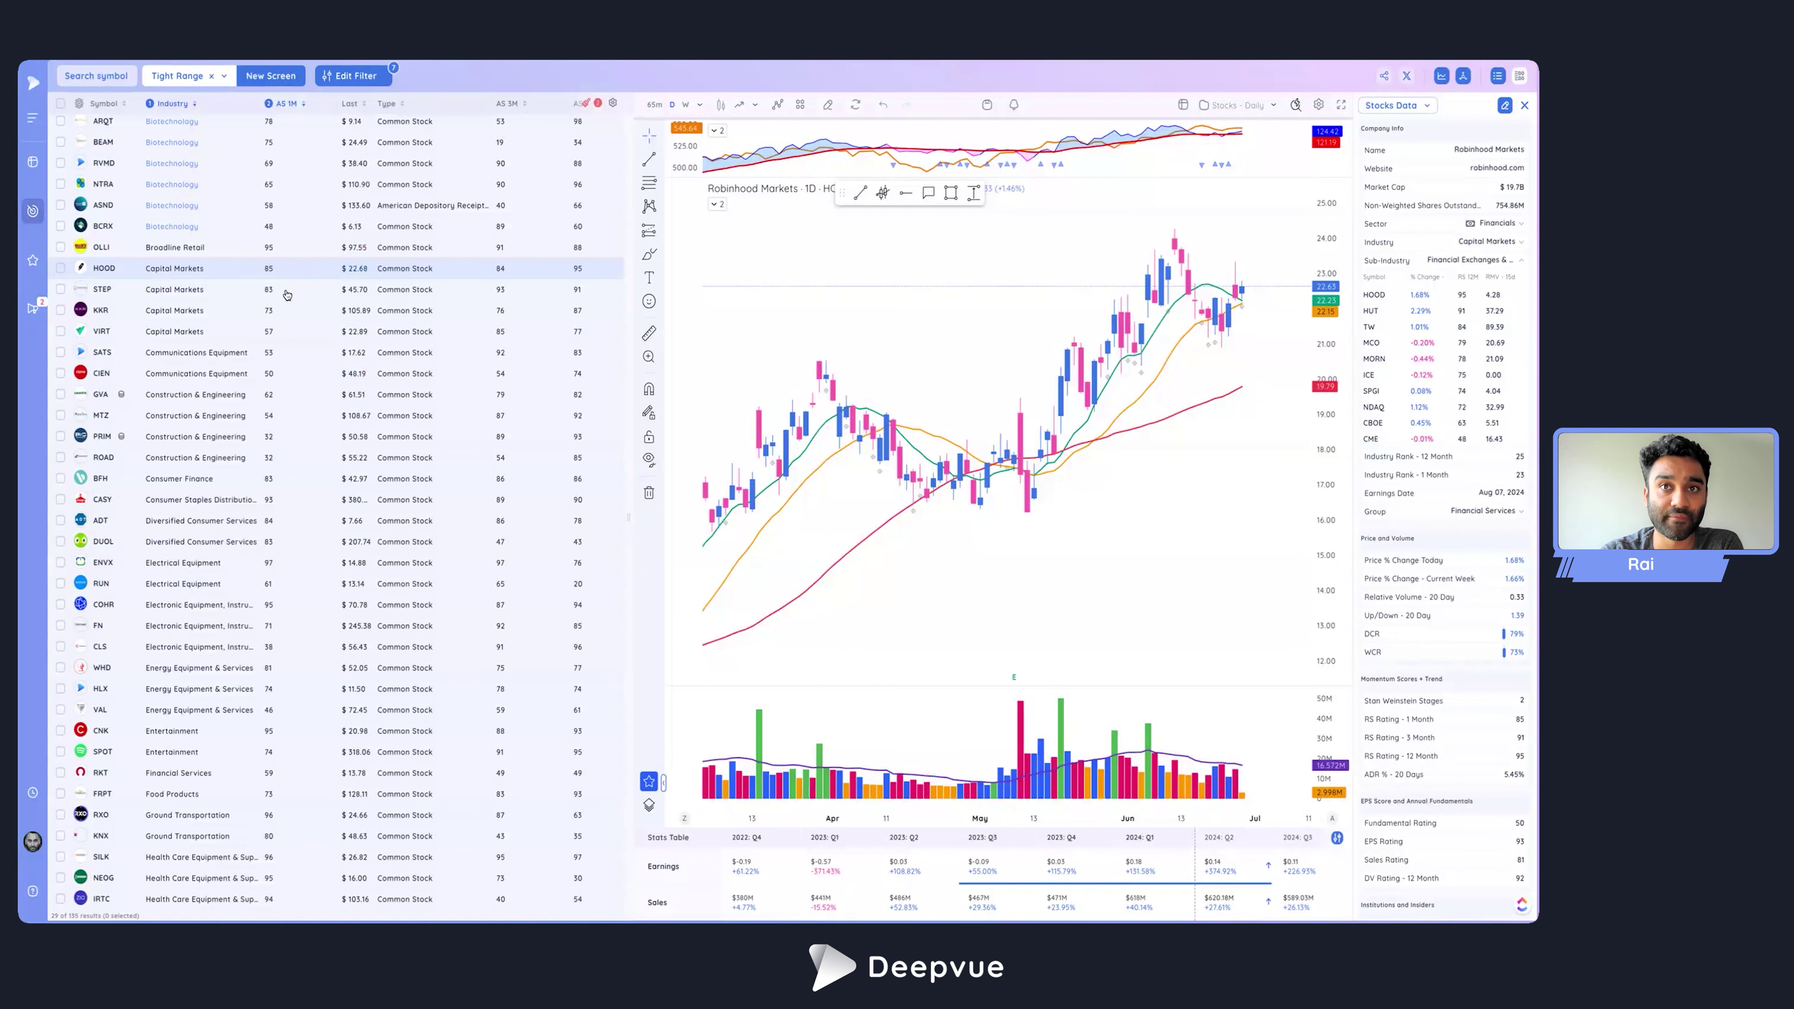
scroll(279, 269, up, 6)
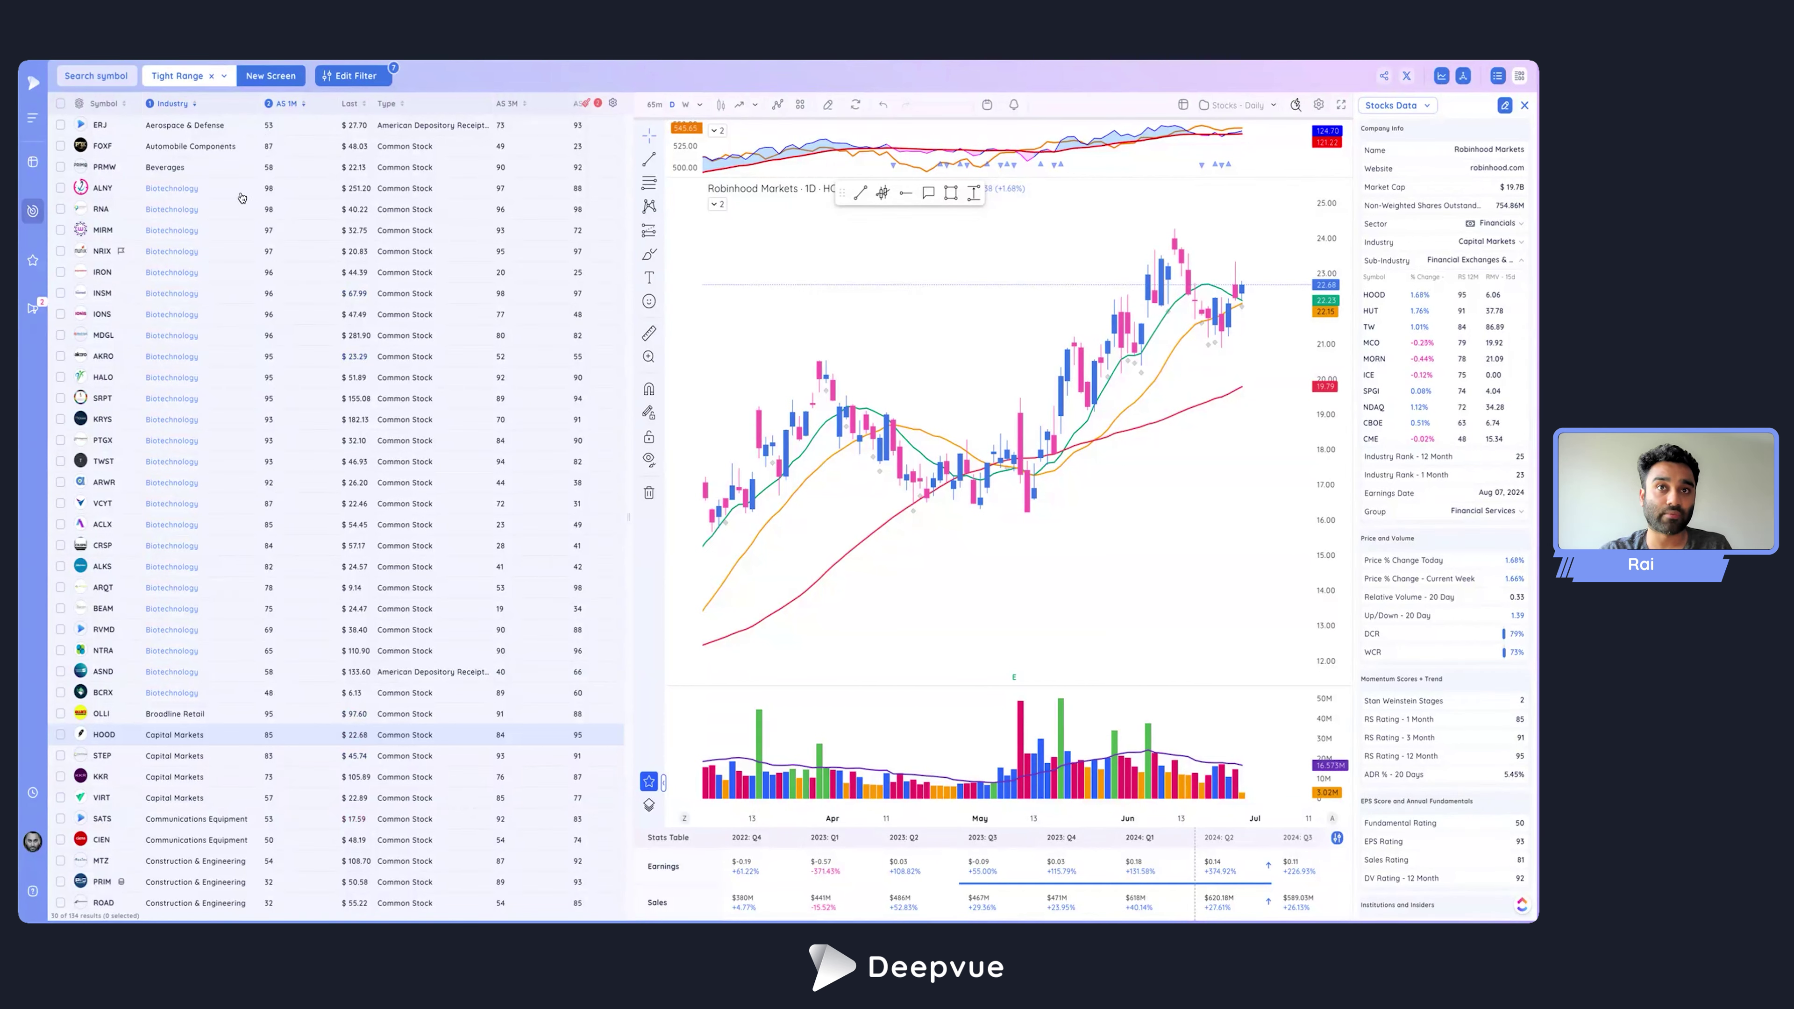
Load the saved S&P500 screen and sort its results by Sub-Industry in ascending order.
click(183, 75)
mouse_move(229, 303)
click(397, 261)
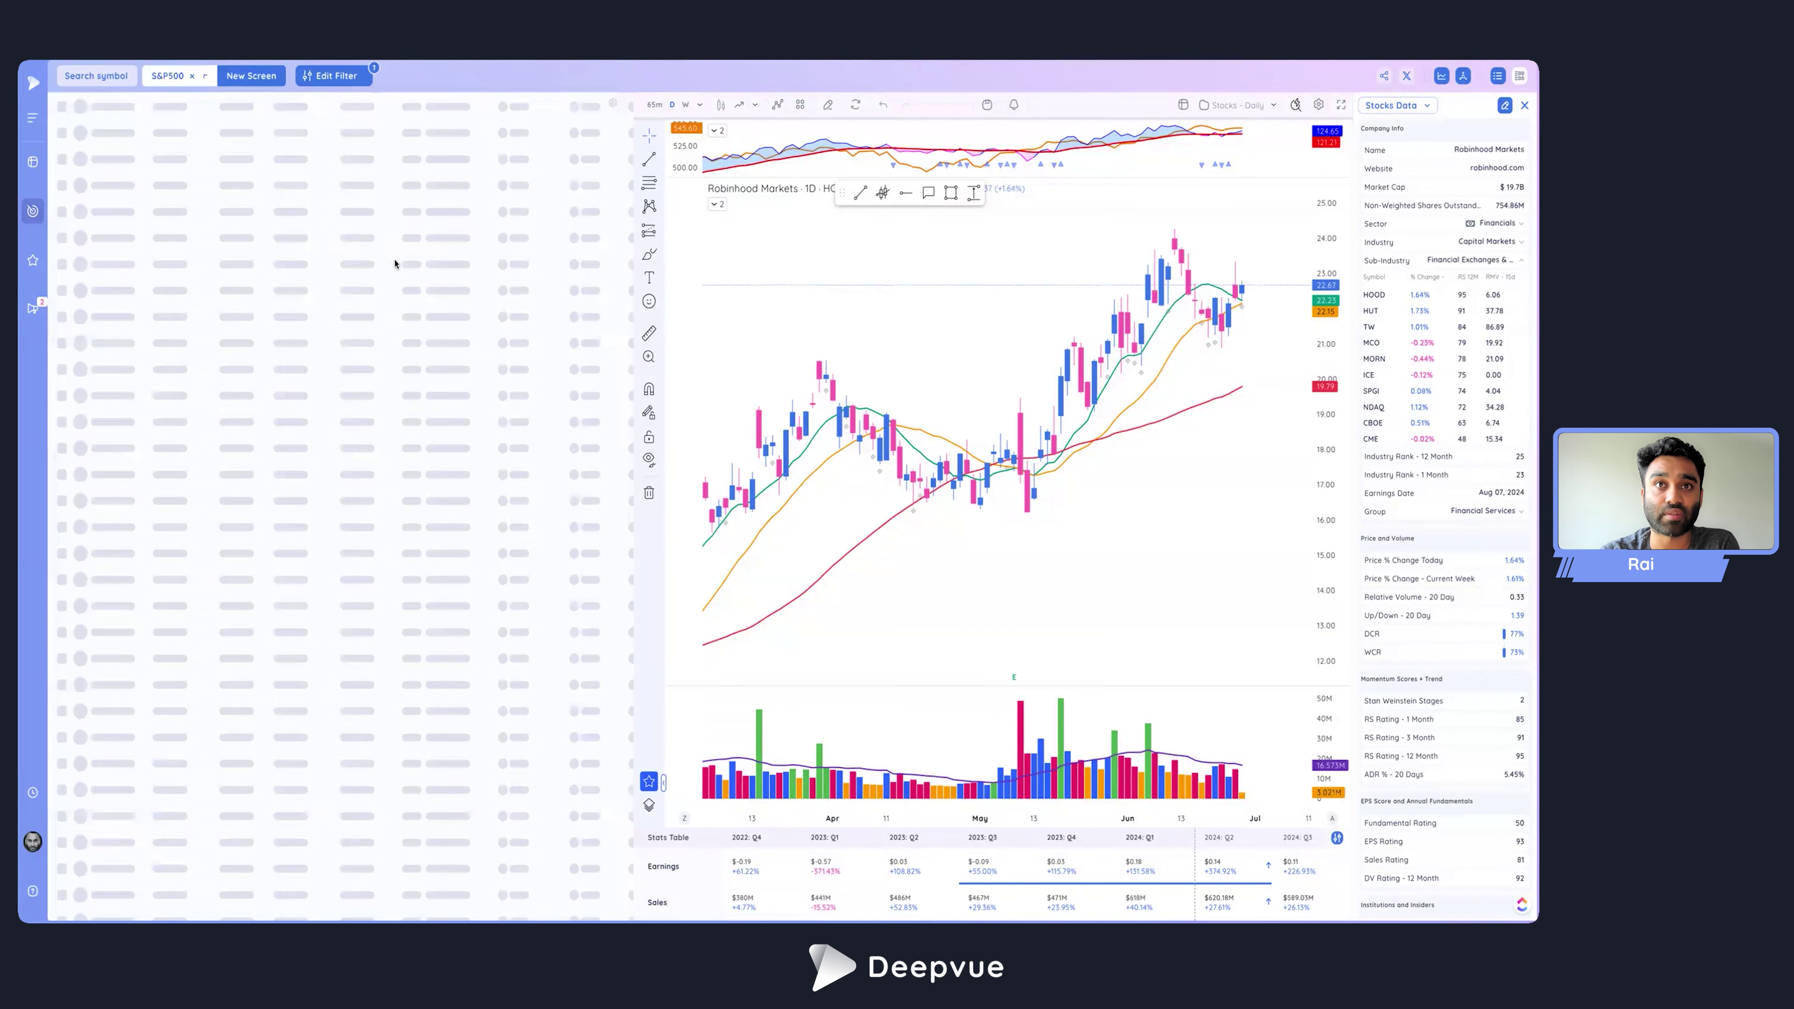
click(161, 103)
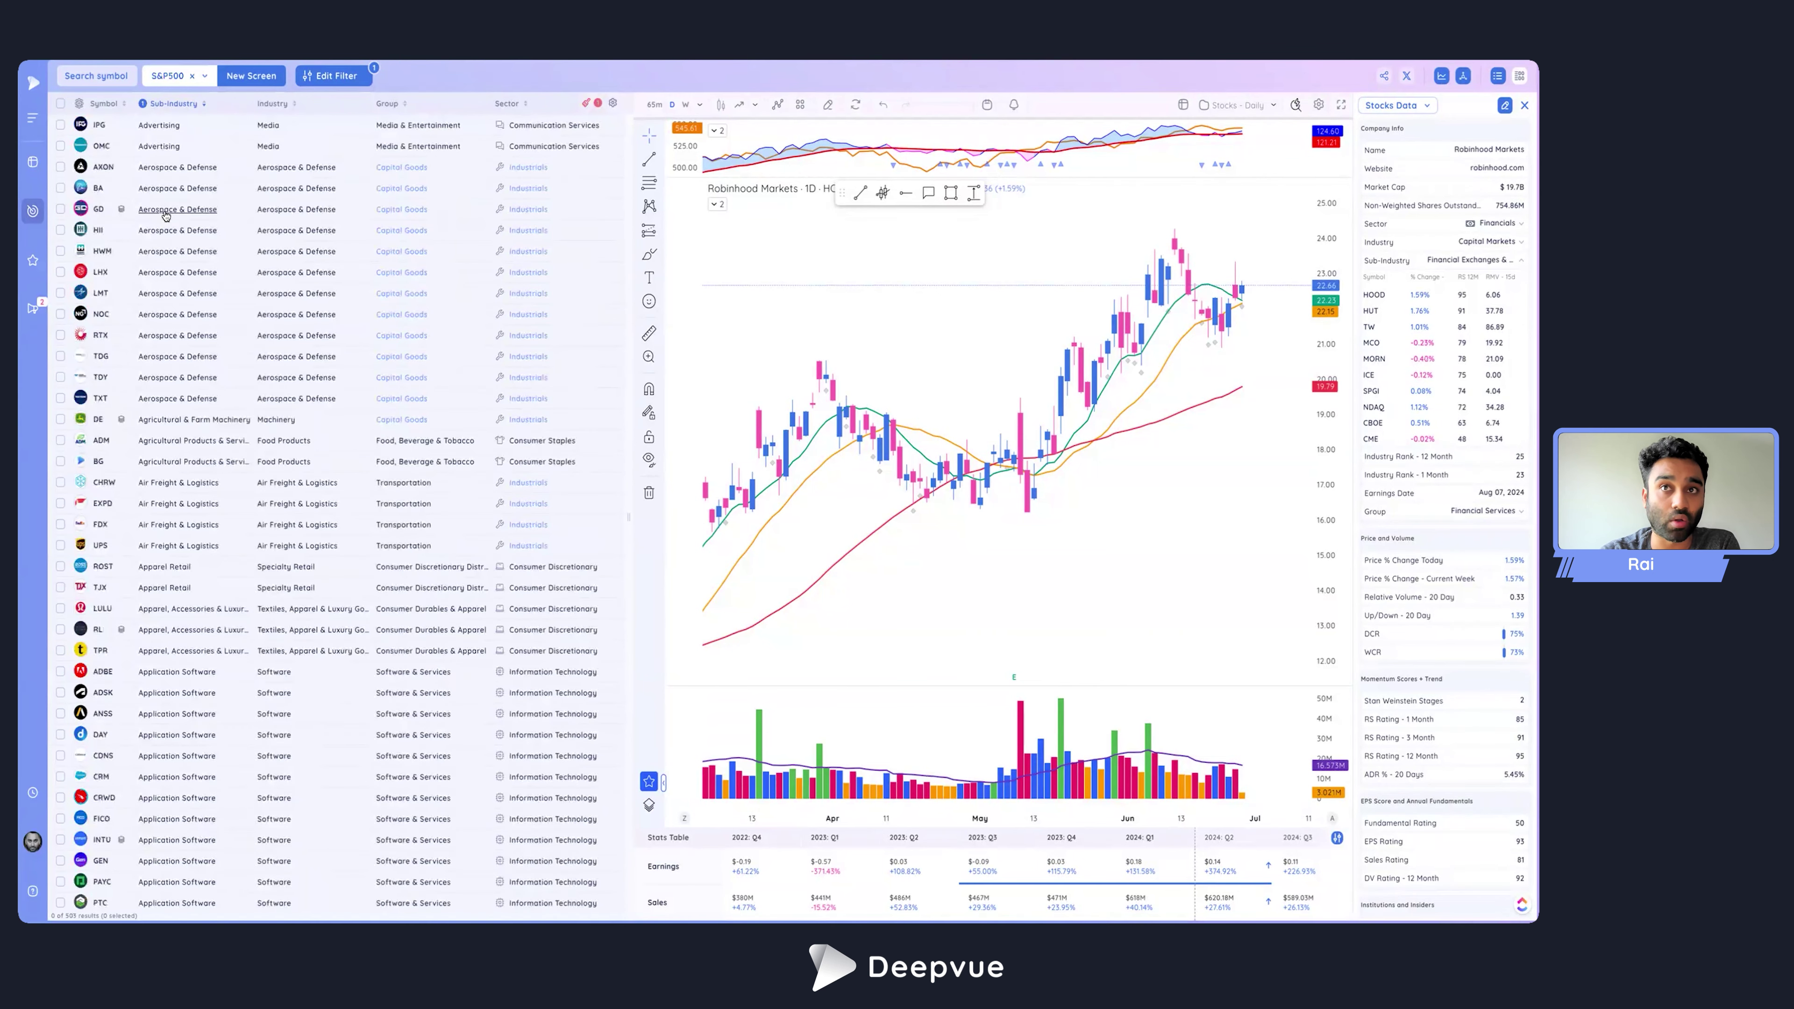
Check the S&P500 screen's column set in the column settings and review how its stocks are grouped by sub-industry.
click(612, 103)
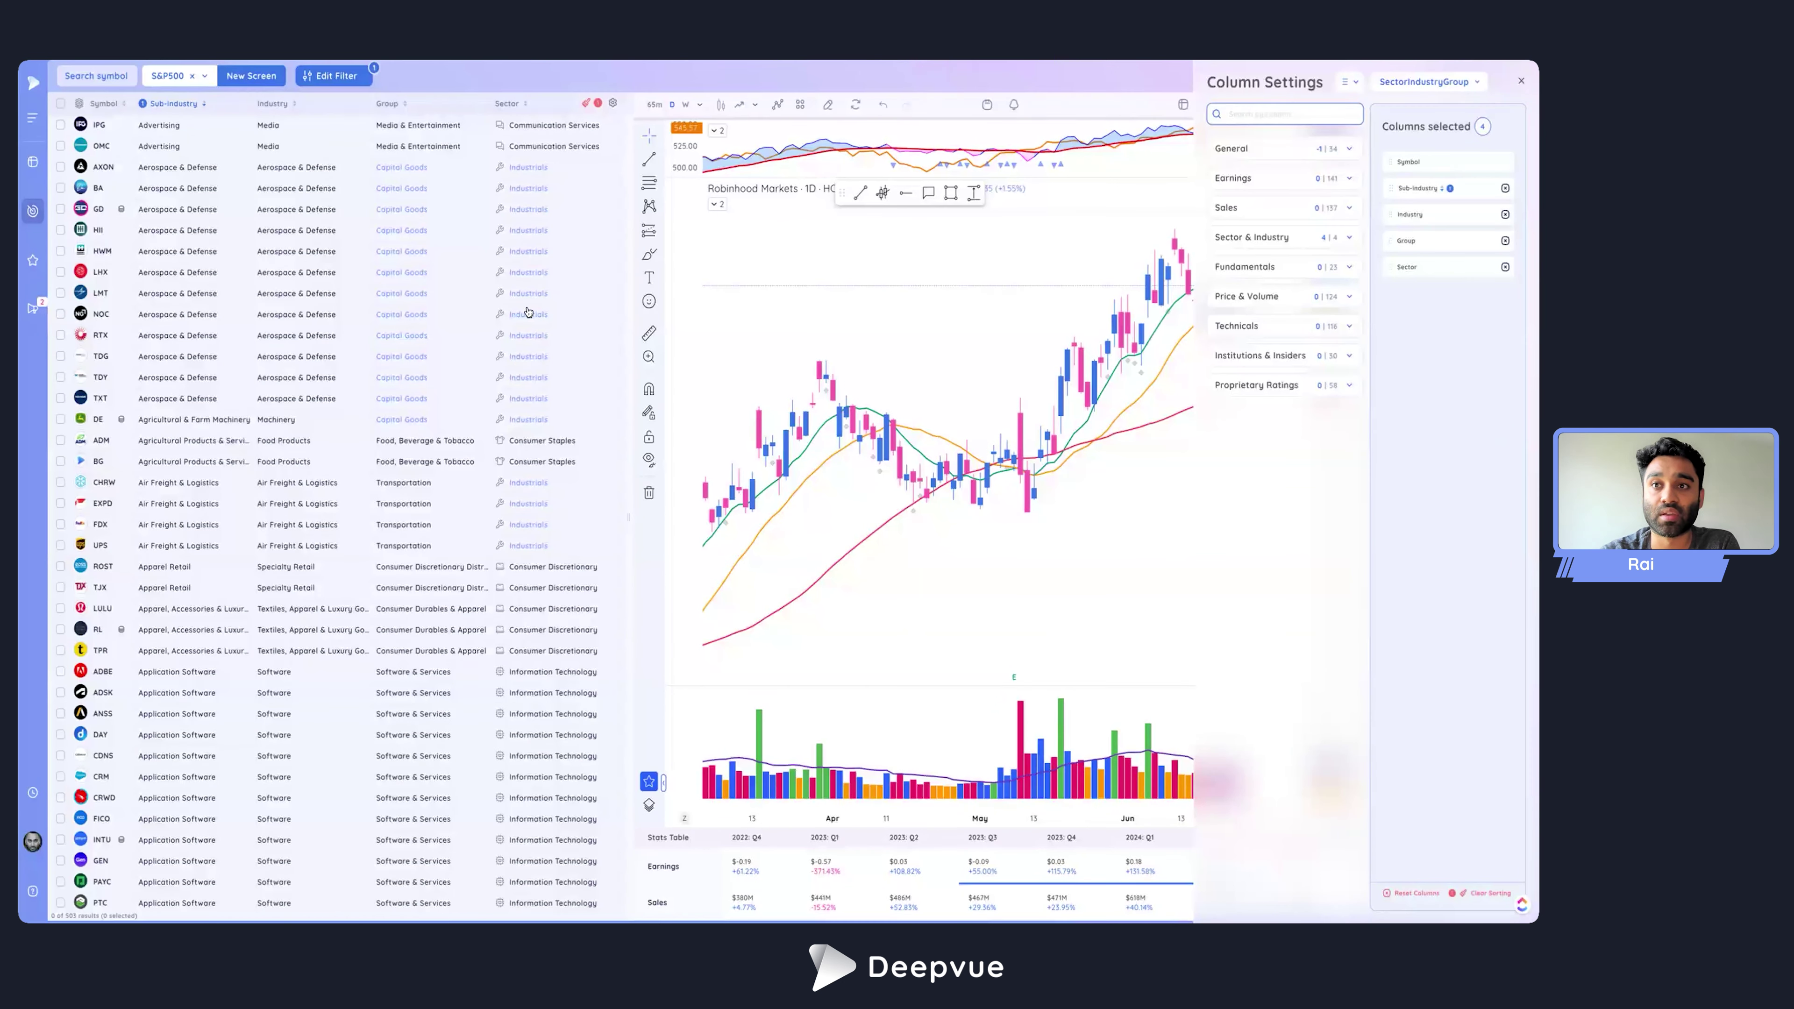
click(1521, 81)
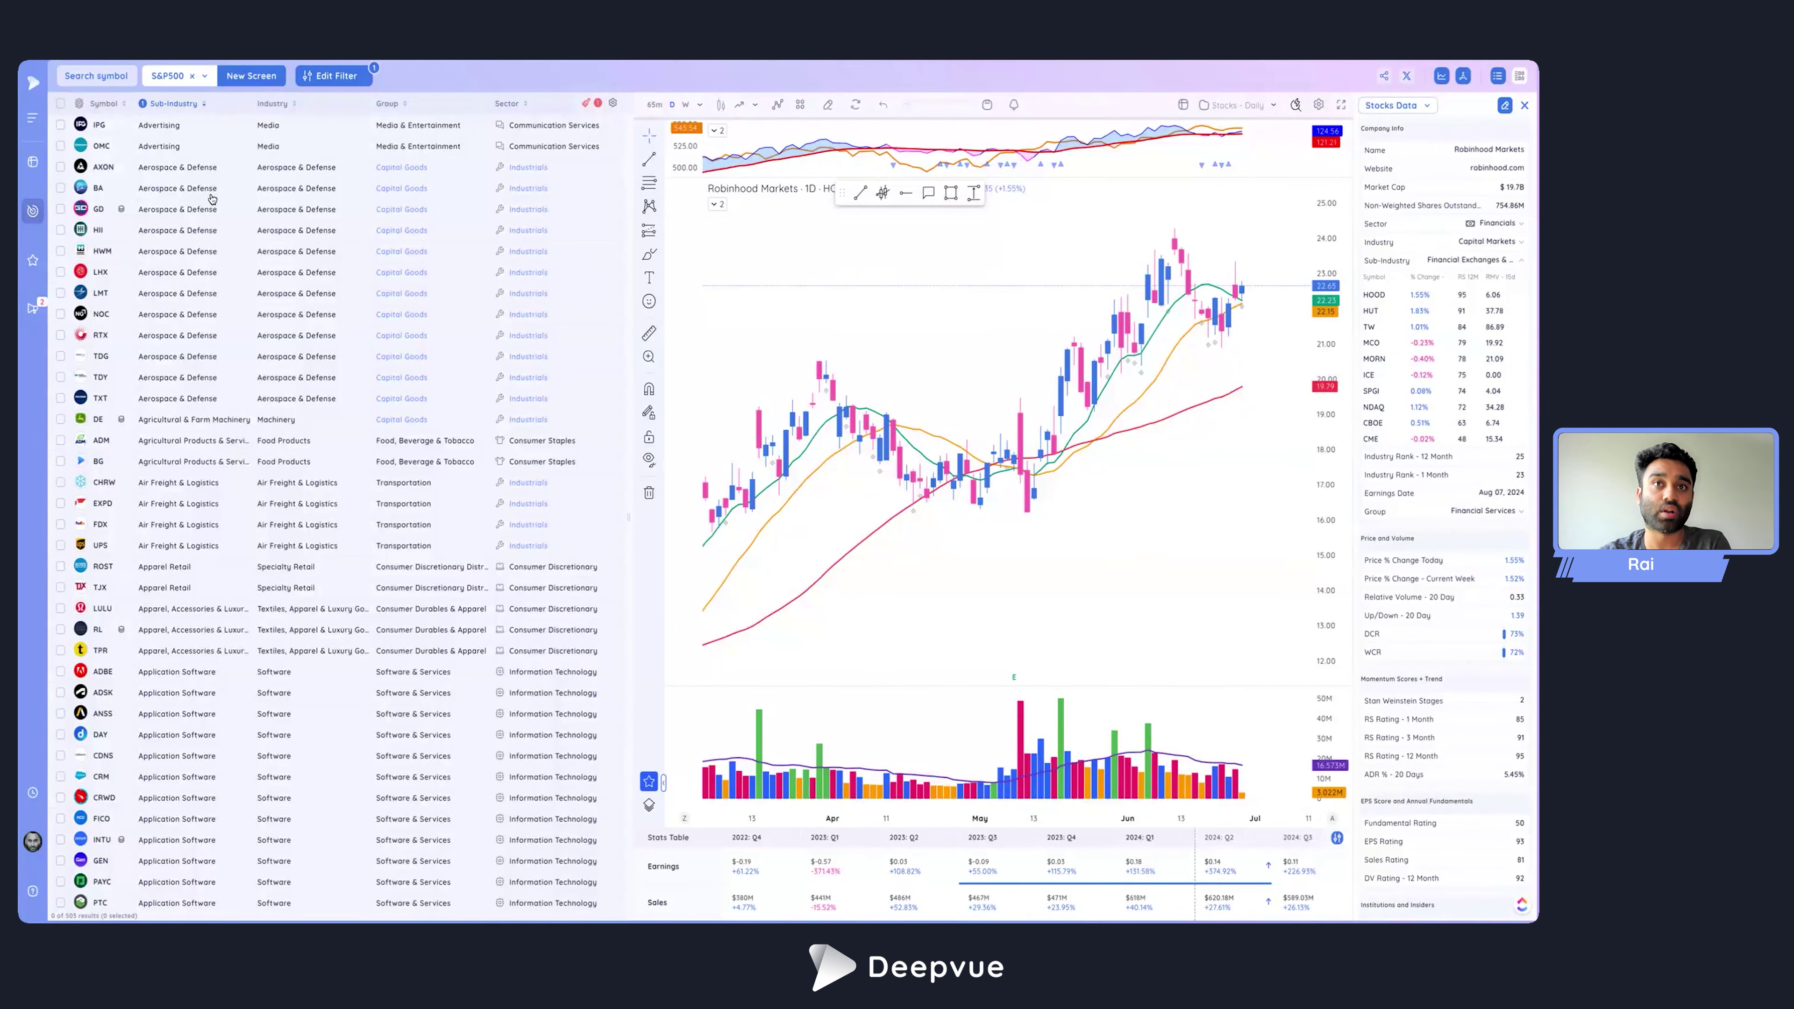
scroll(232, 419, down, 5)
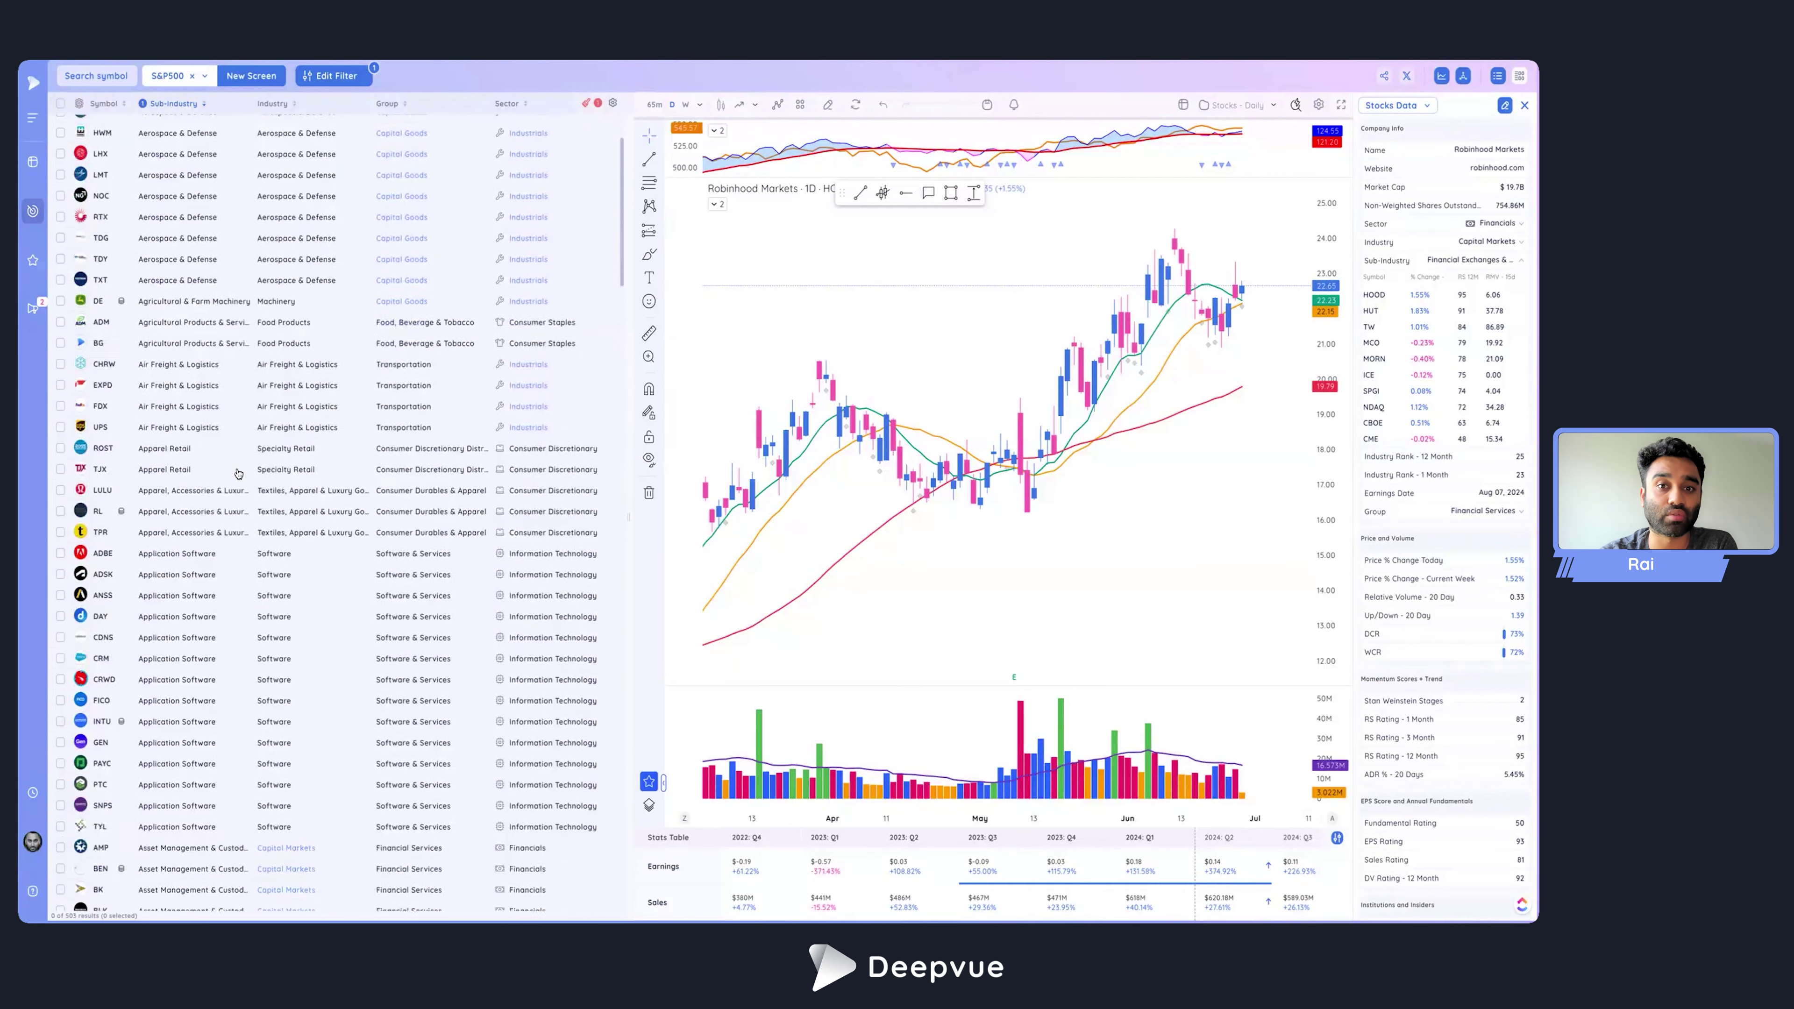
scroll(195, 419, down, 4)
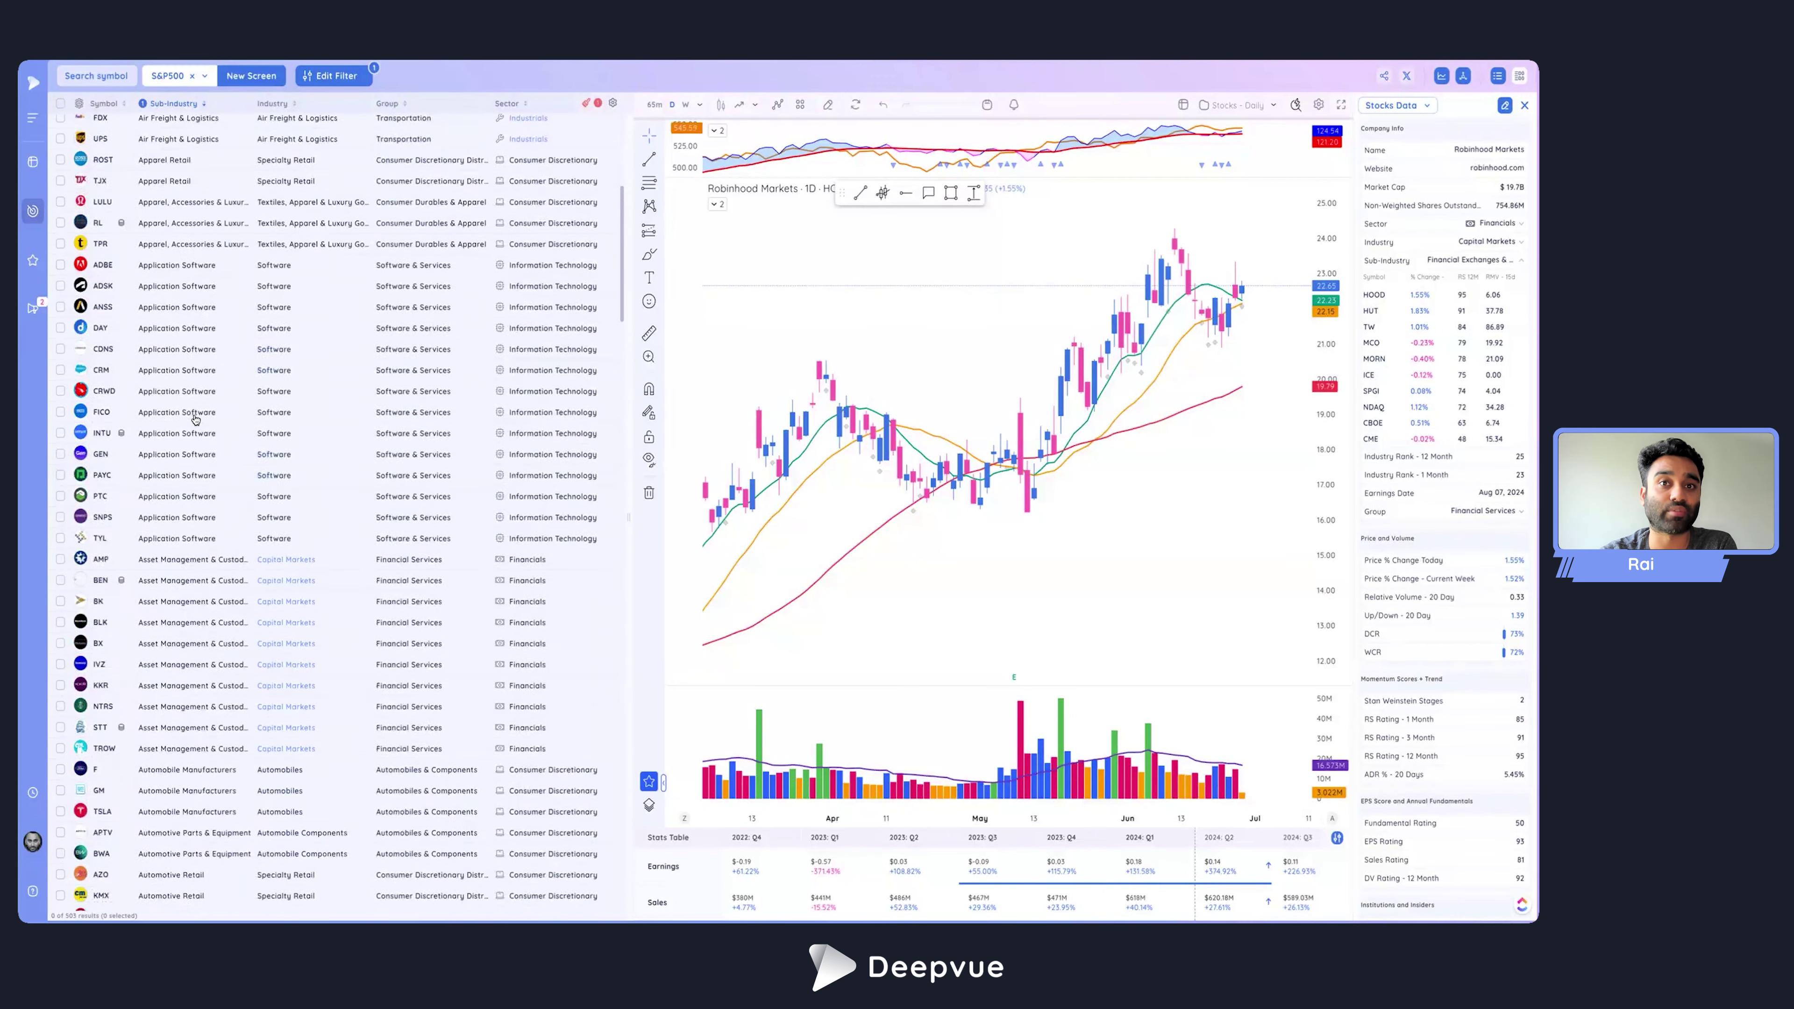
scroll(198, 452, down, 1)
scroll(199, 430, down, 9)
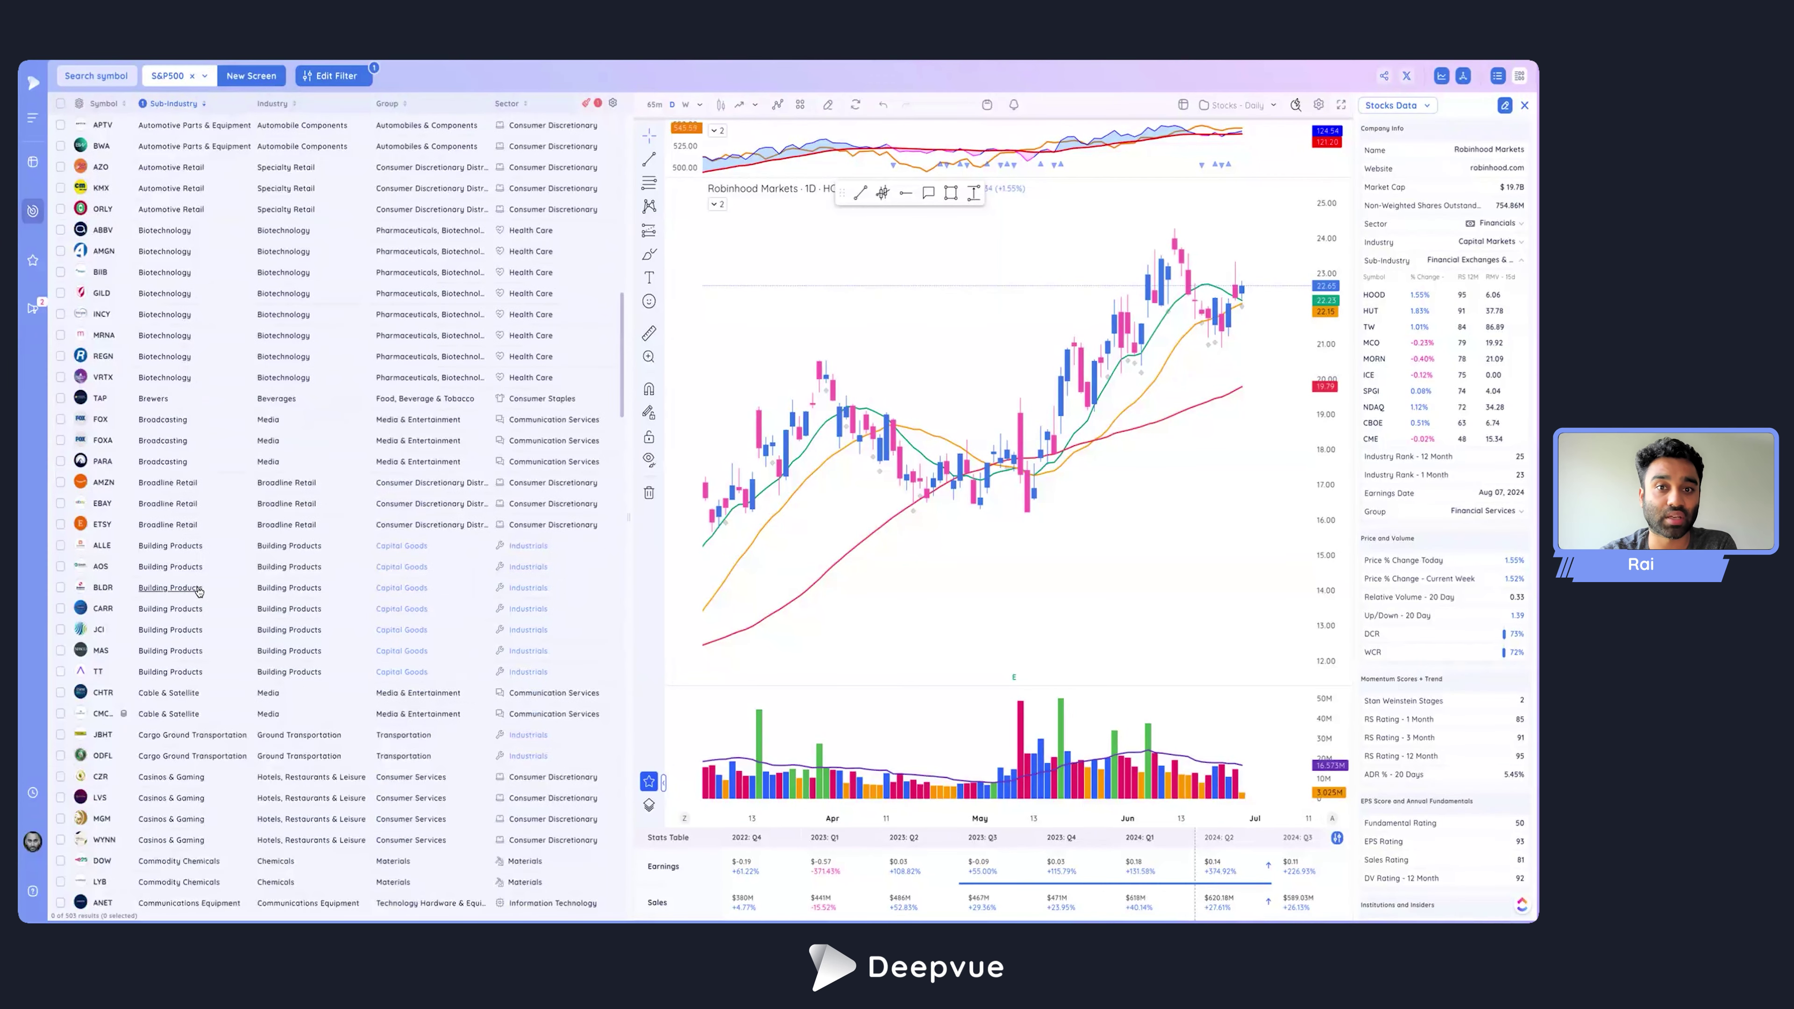
scroll(192, 786, up, 20)
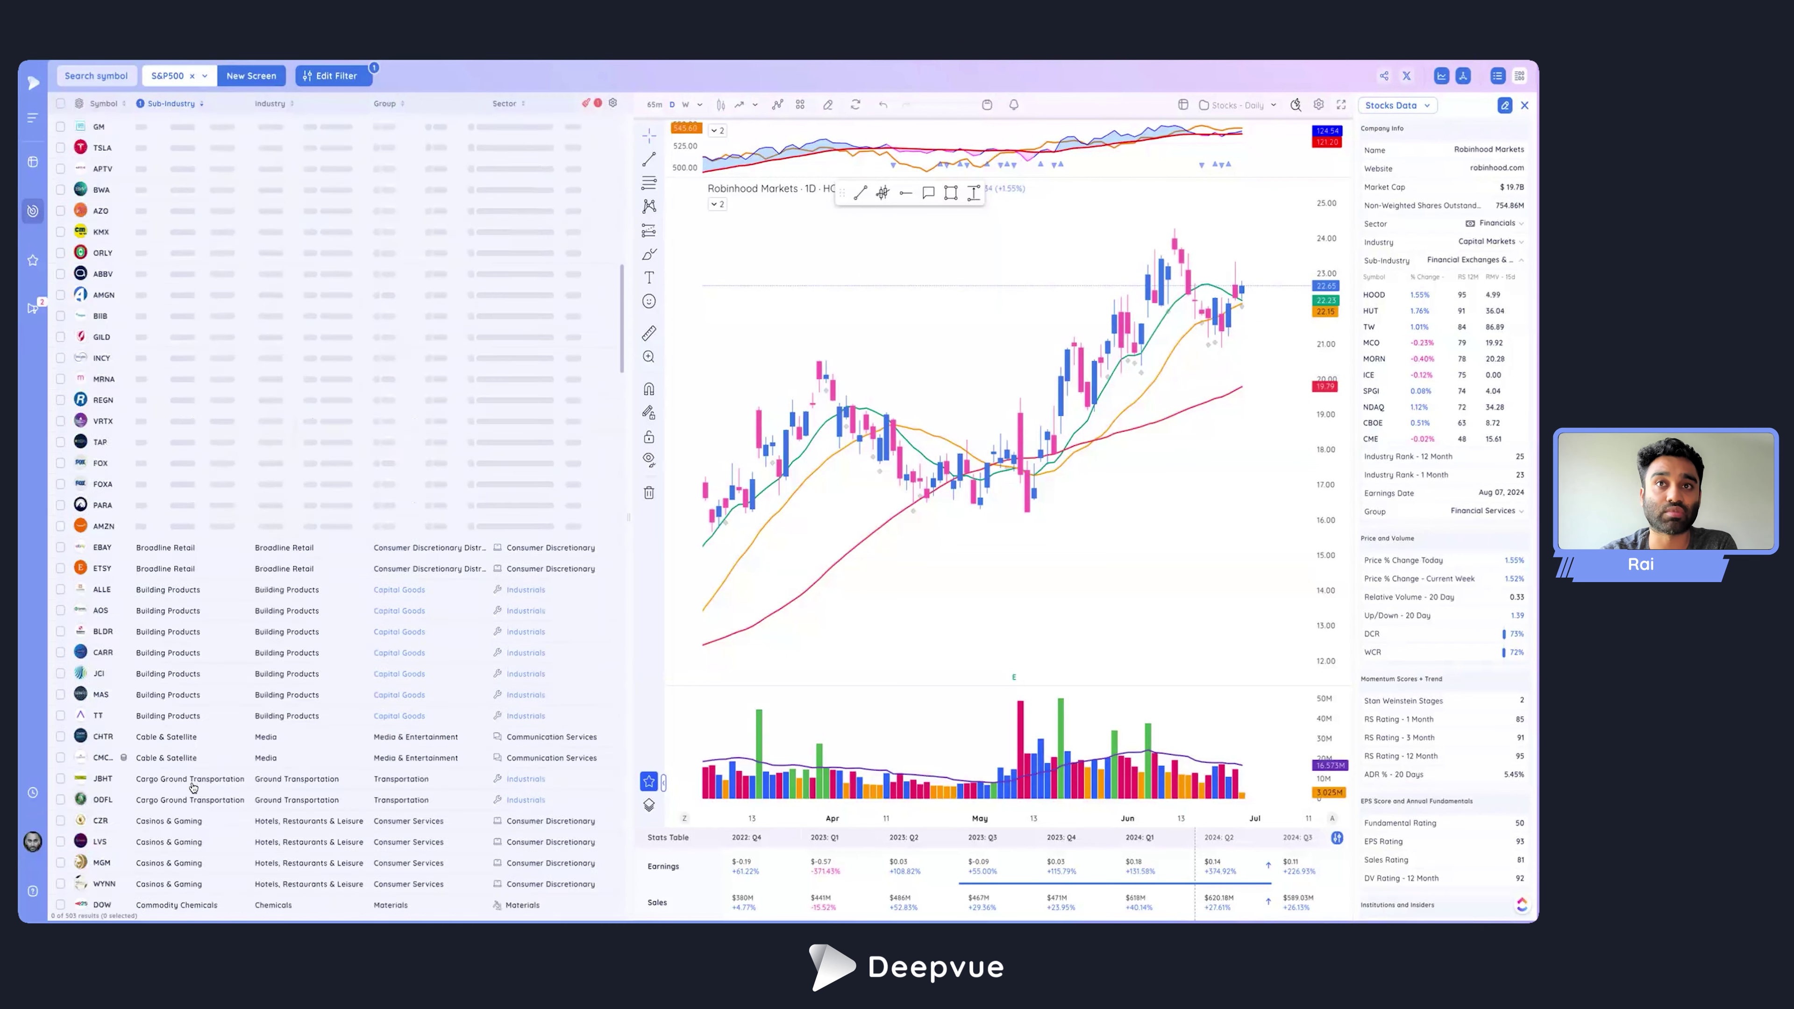
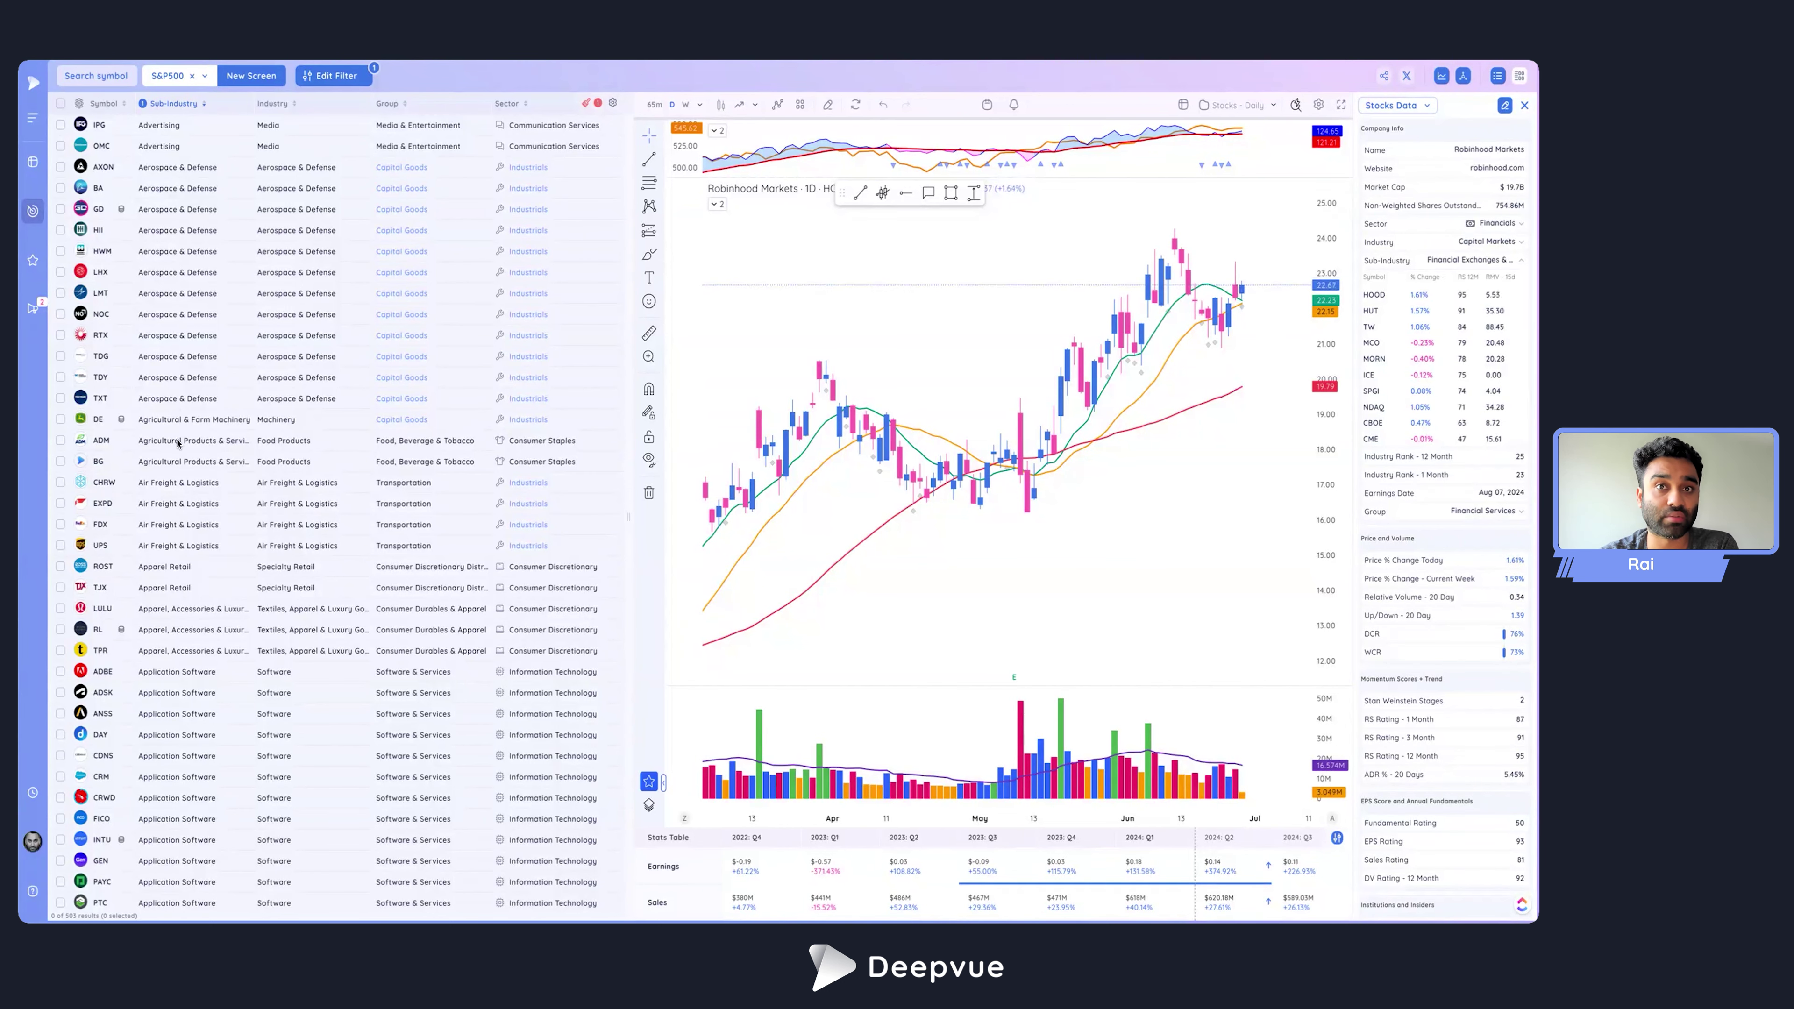
scroll(178, 443, down, 3)
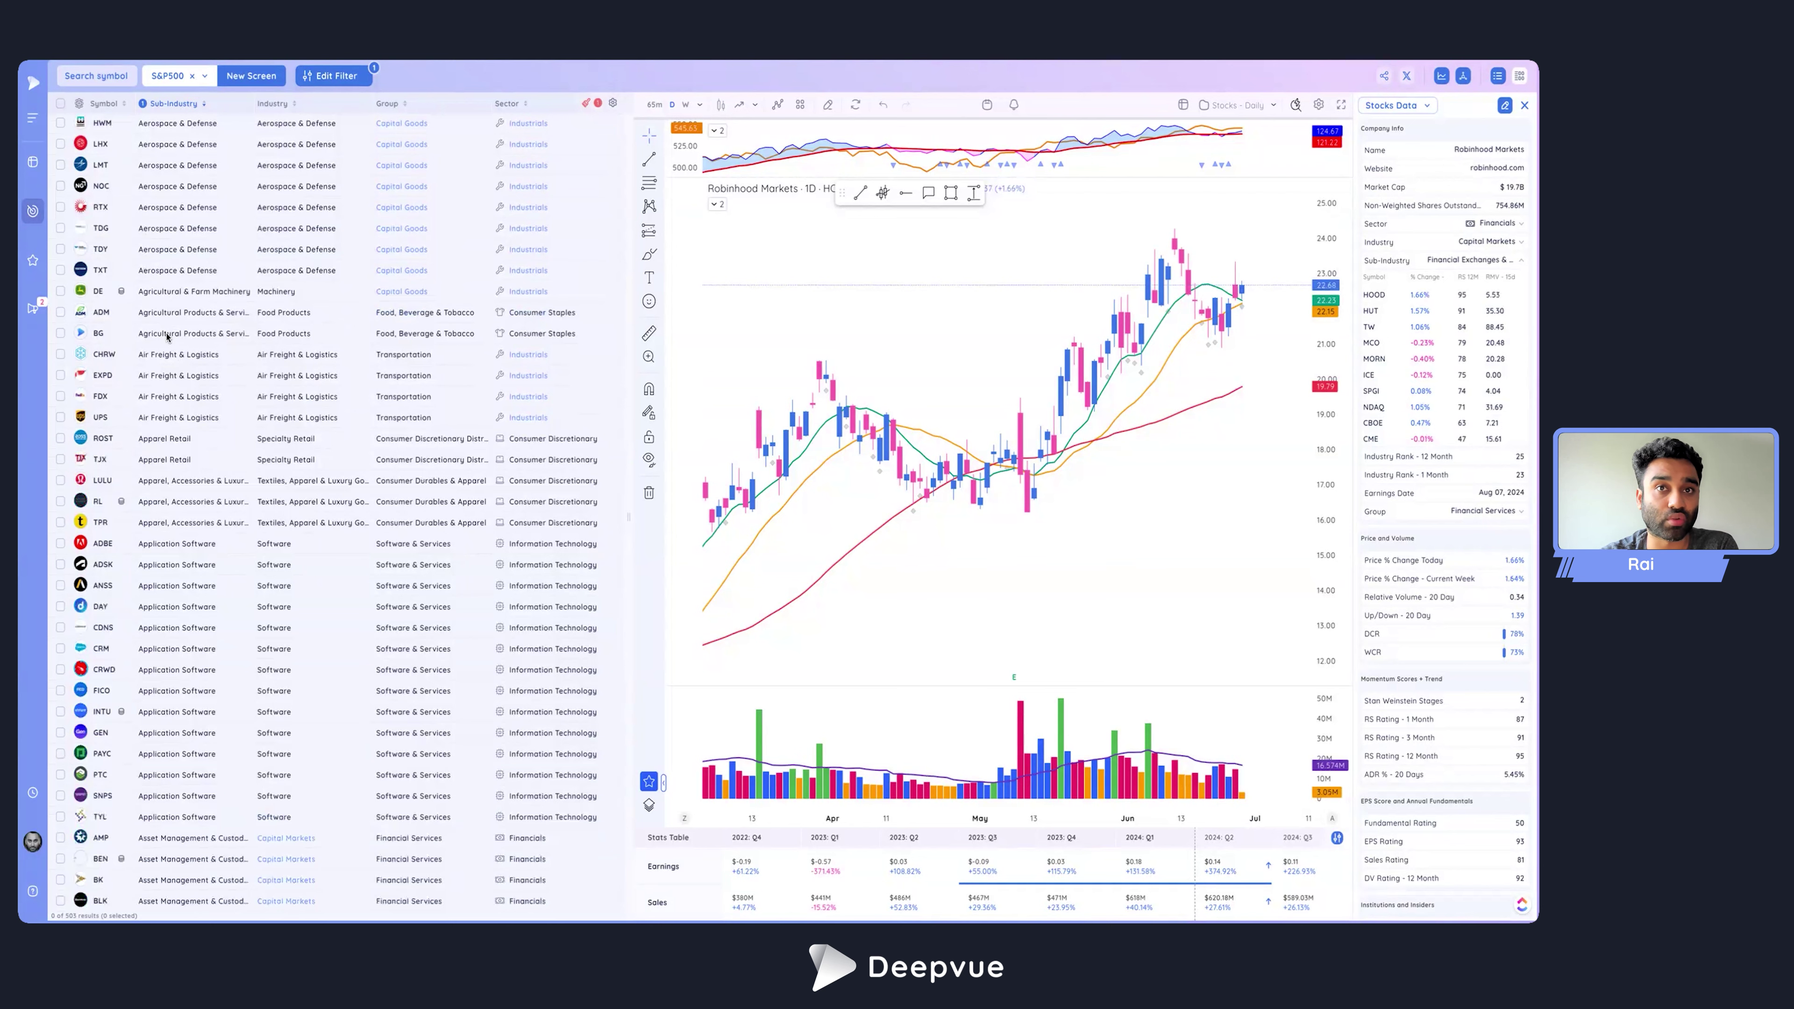
scroll(167, 336, up, 3)
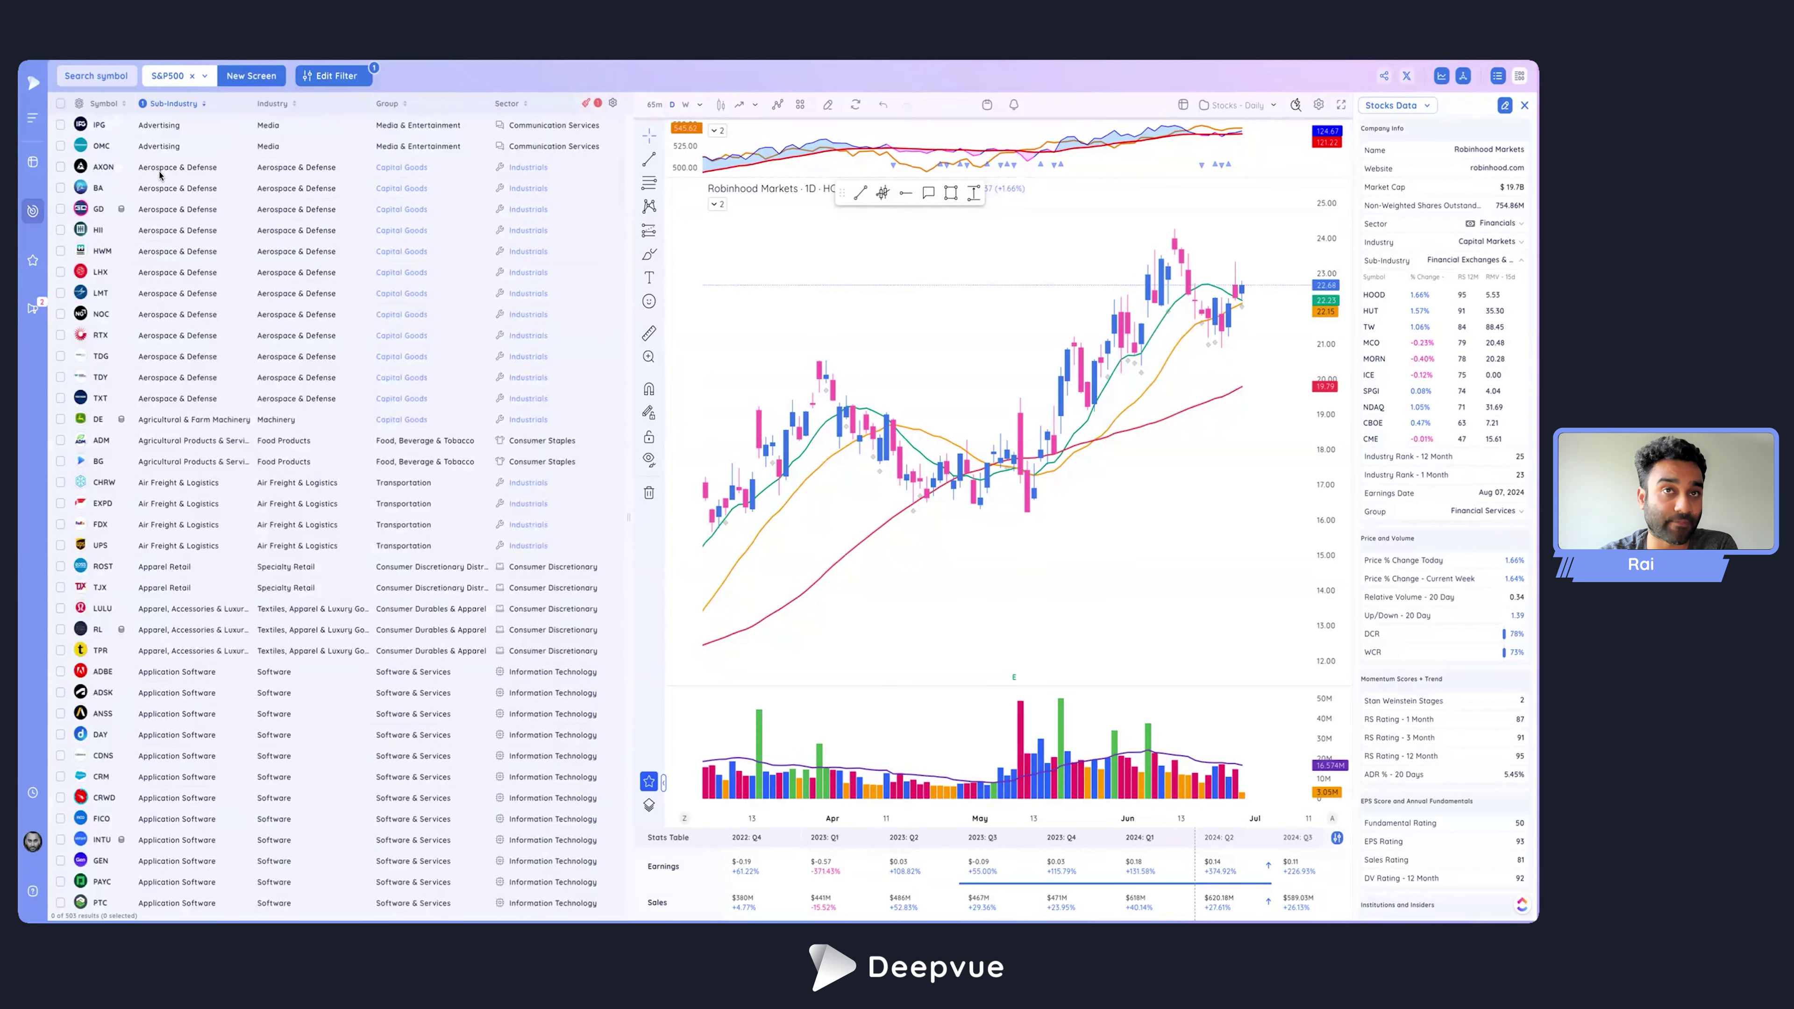
Clear the S&P500 screen, load the saved HV Edge 1 screen and open its applied filters for review.
scroll(176, 354, down, 1)
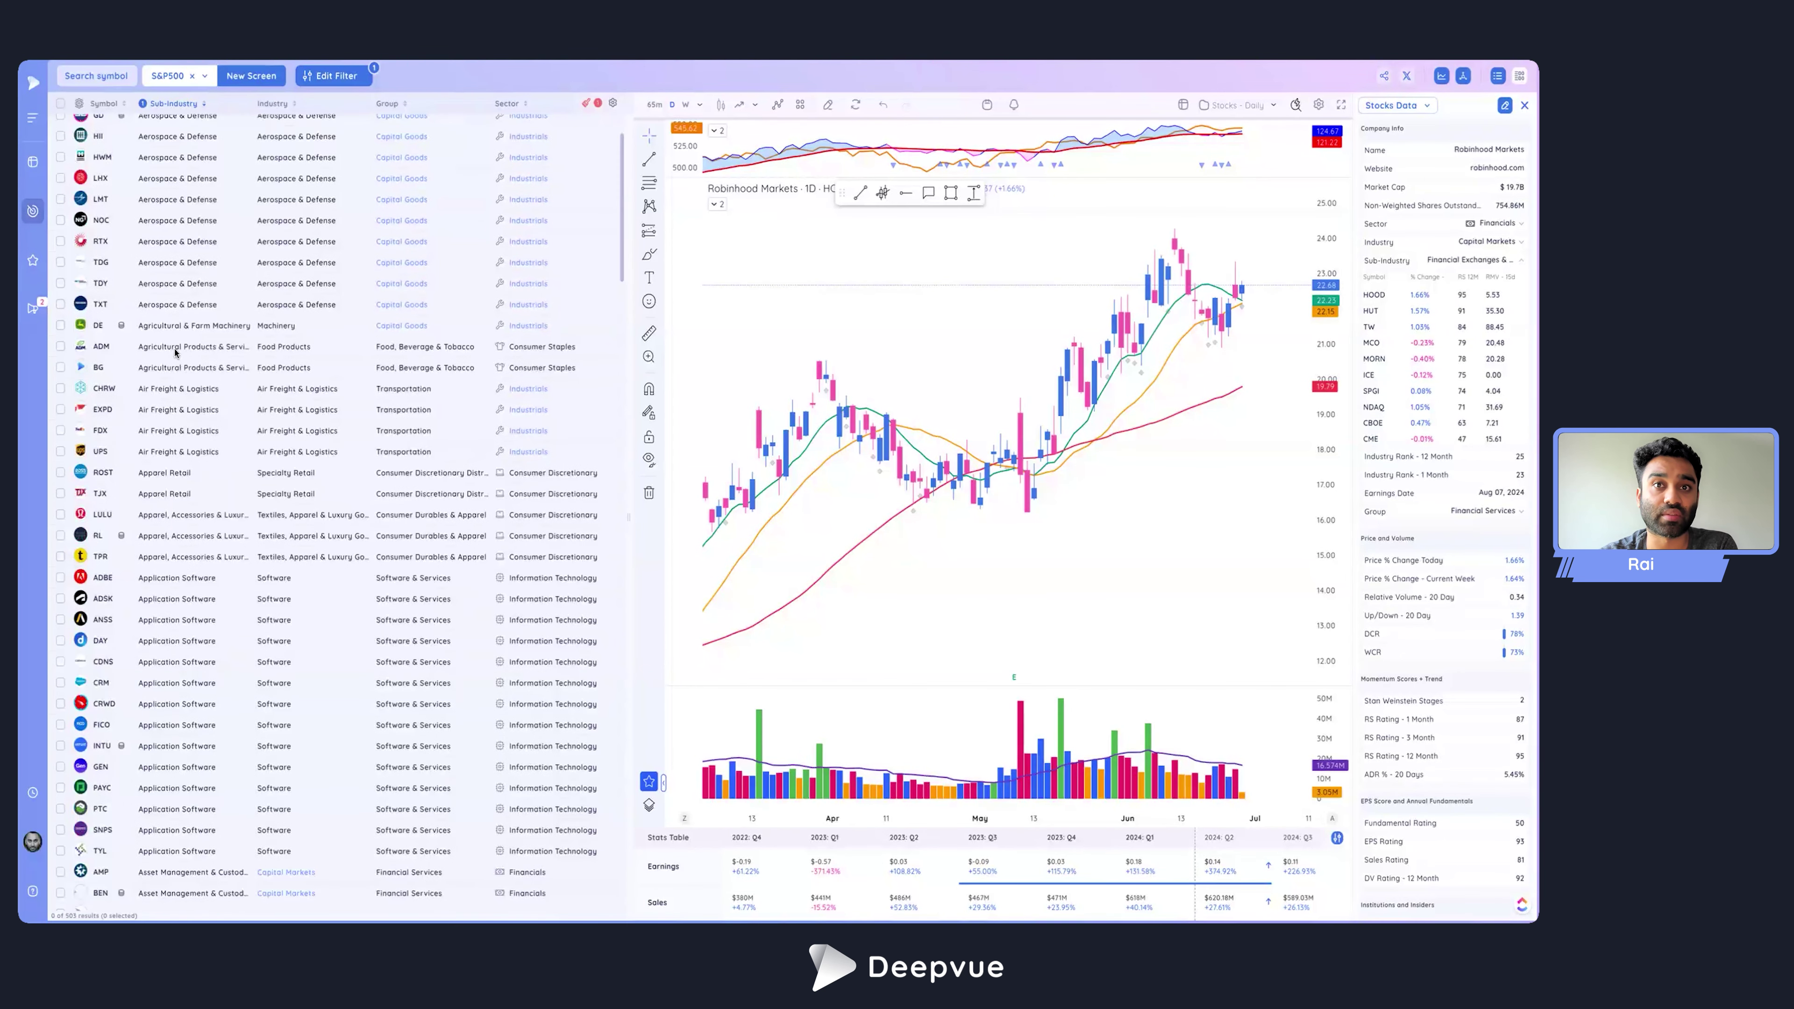
scroll(174, 353, up, 1)
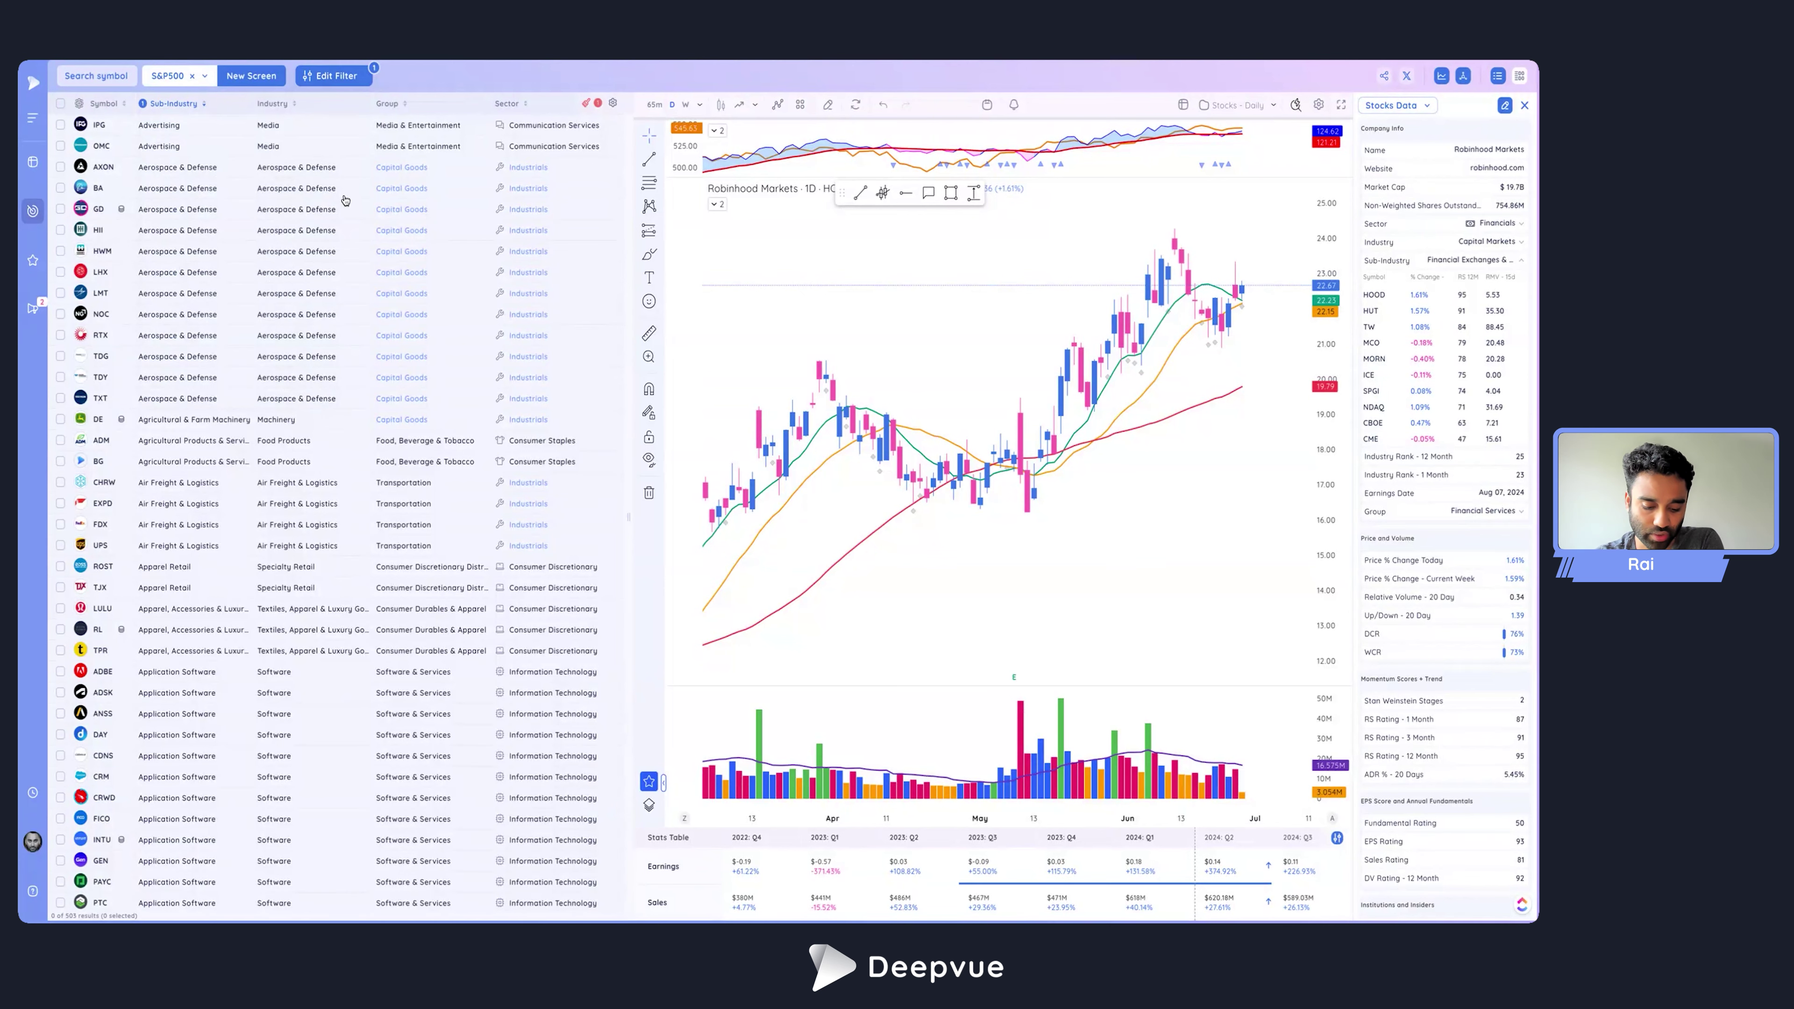
click(192, 76)
click(160, 78)
mouse_move(224, 277)
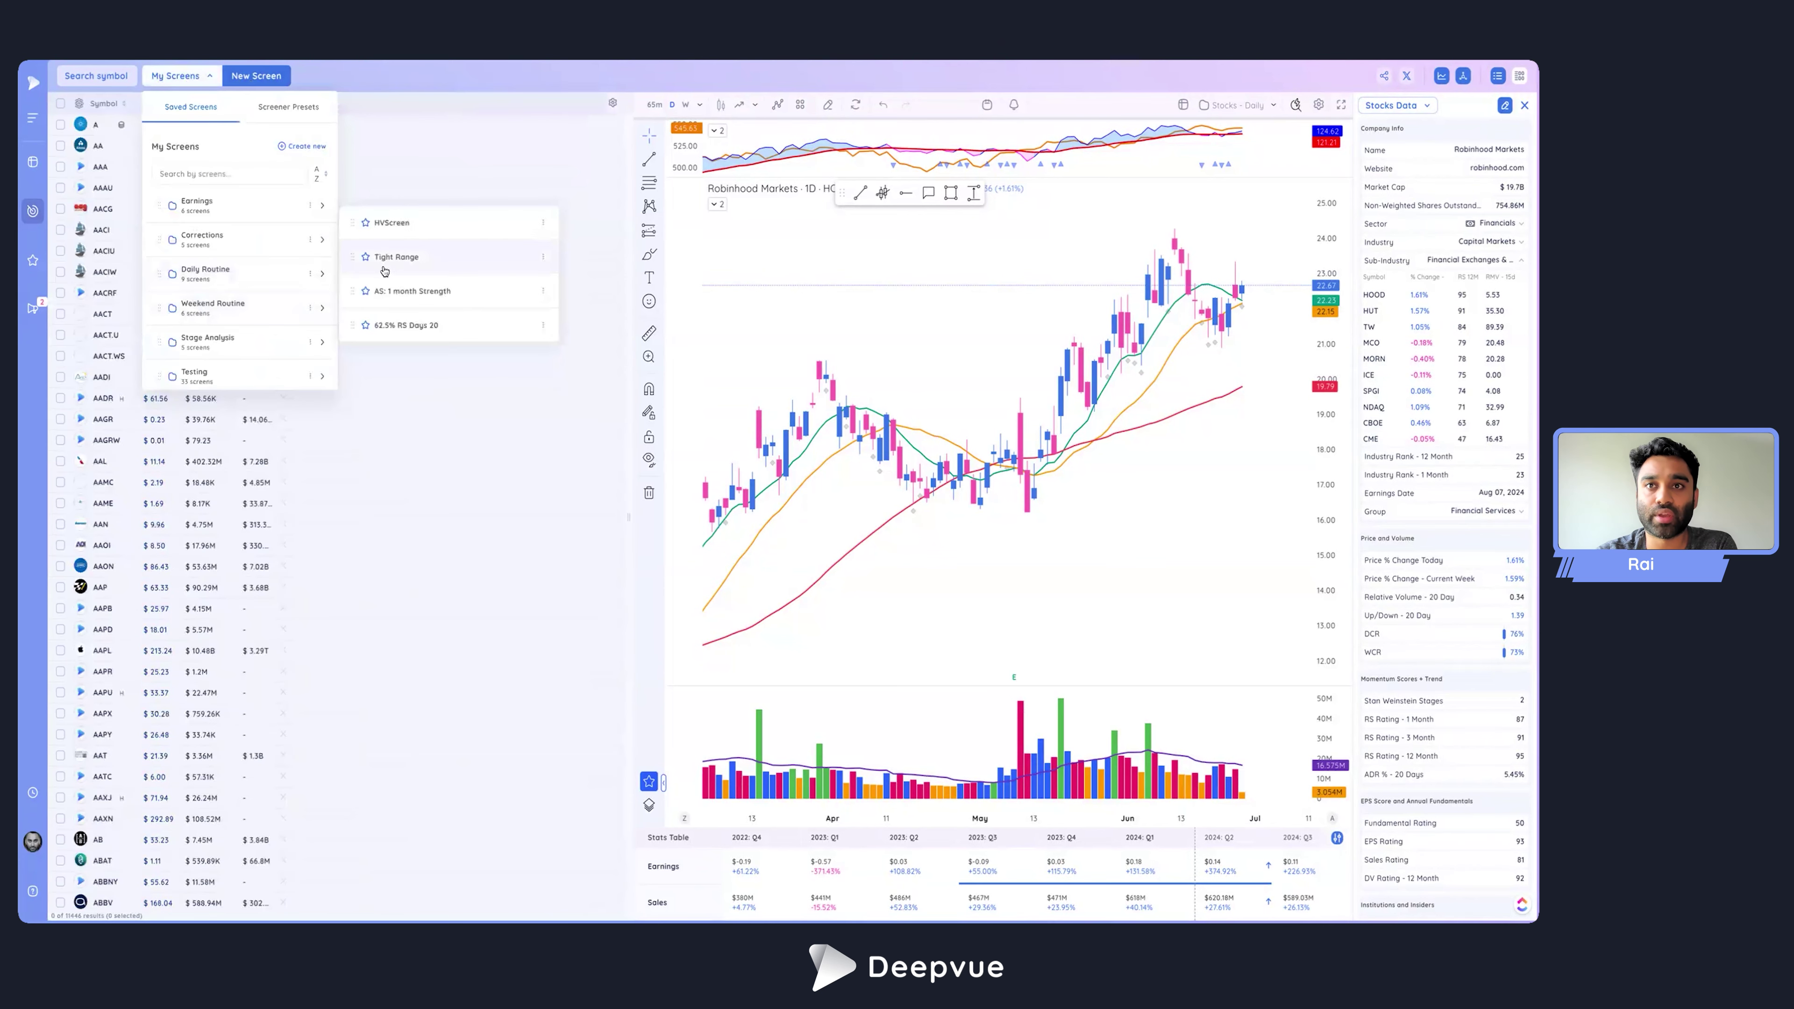
scroll(387, 272, down, 5)
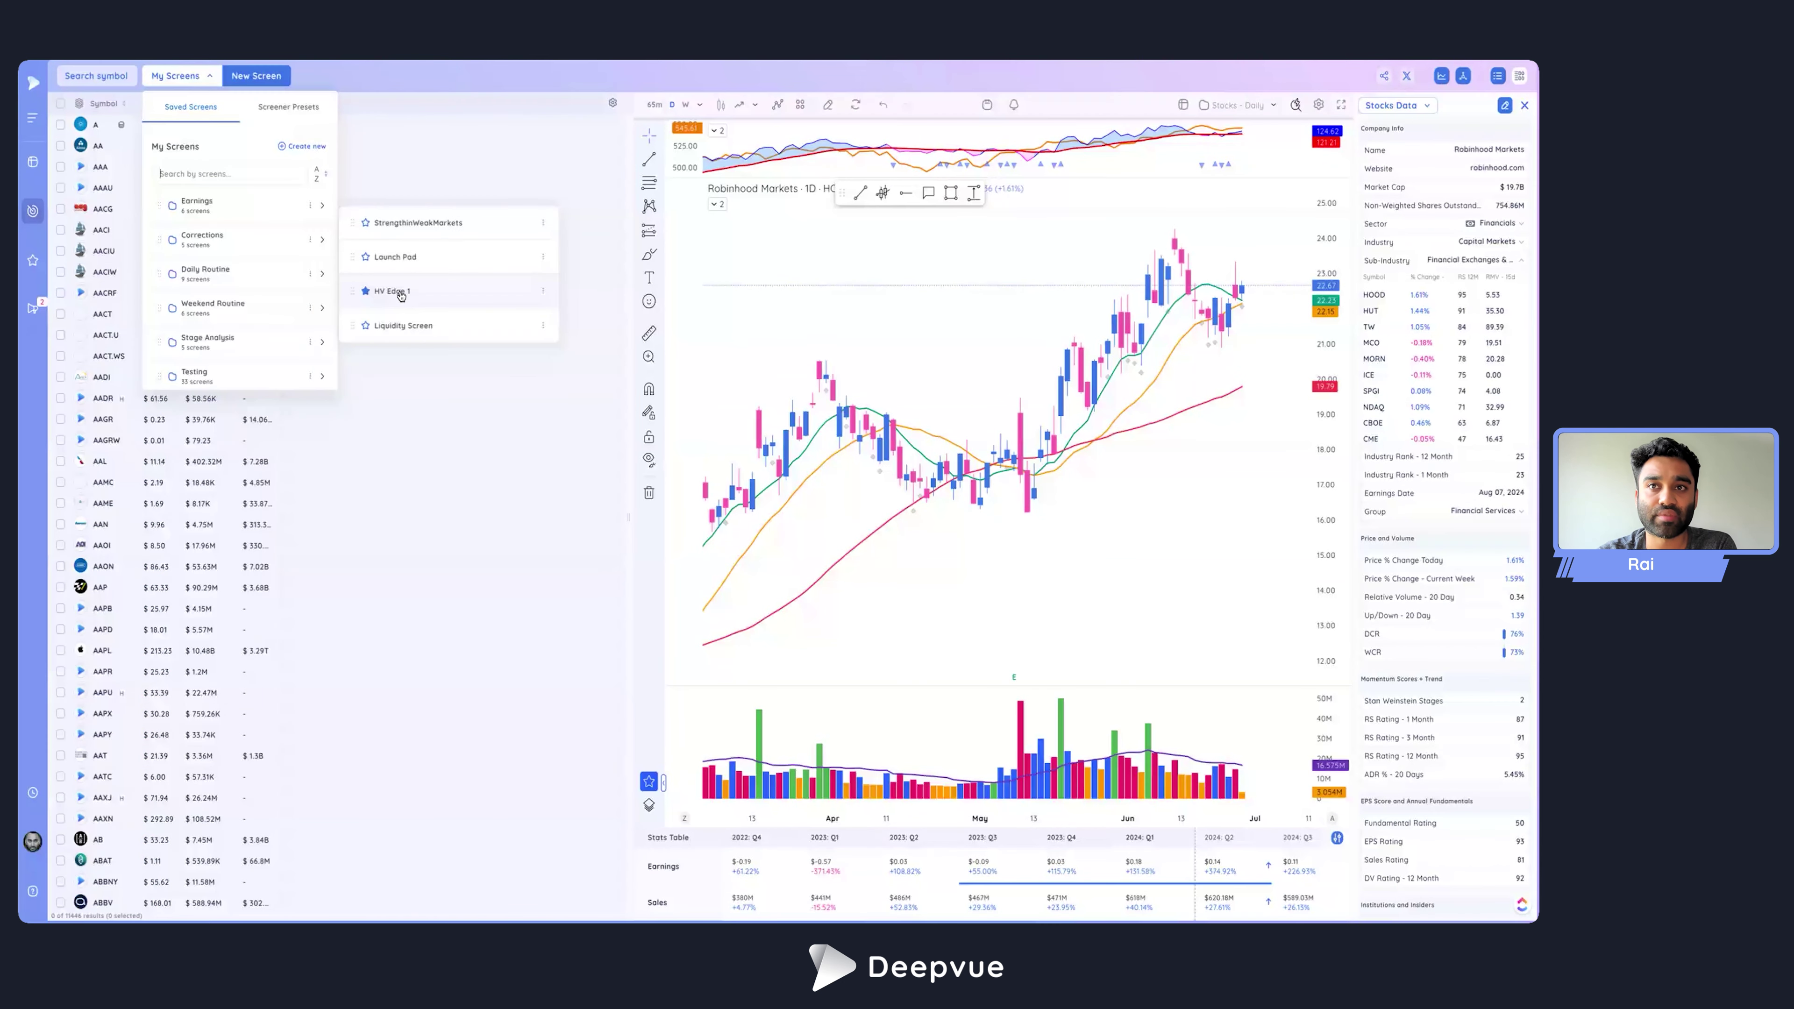
click(399, 293)
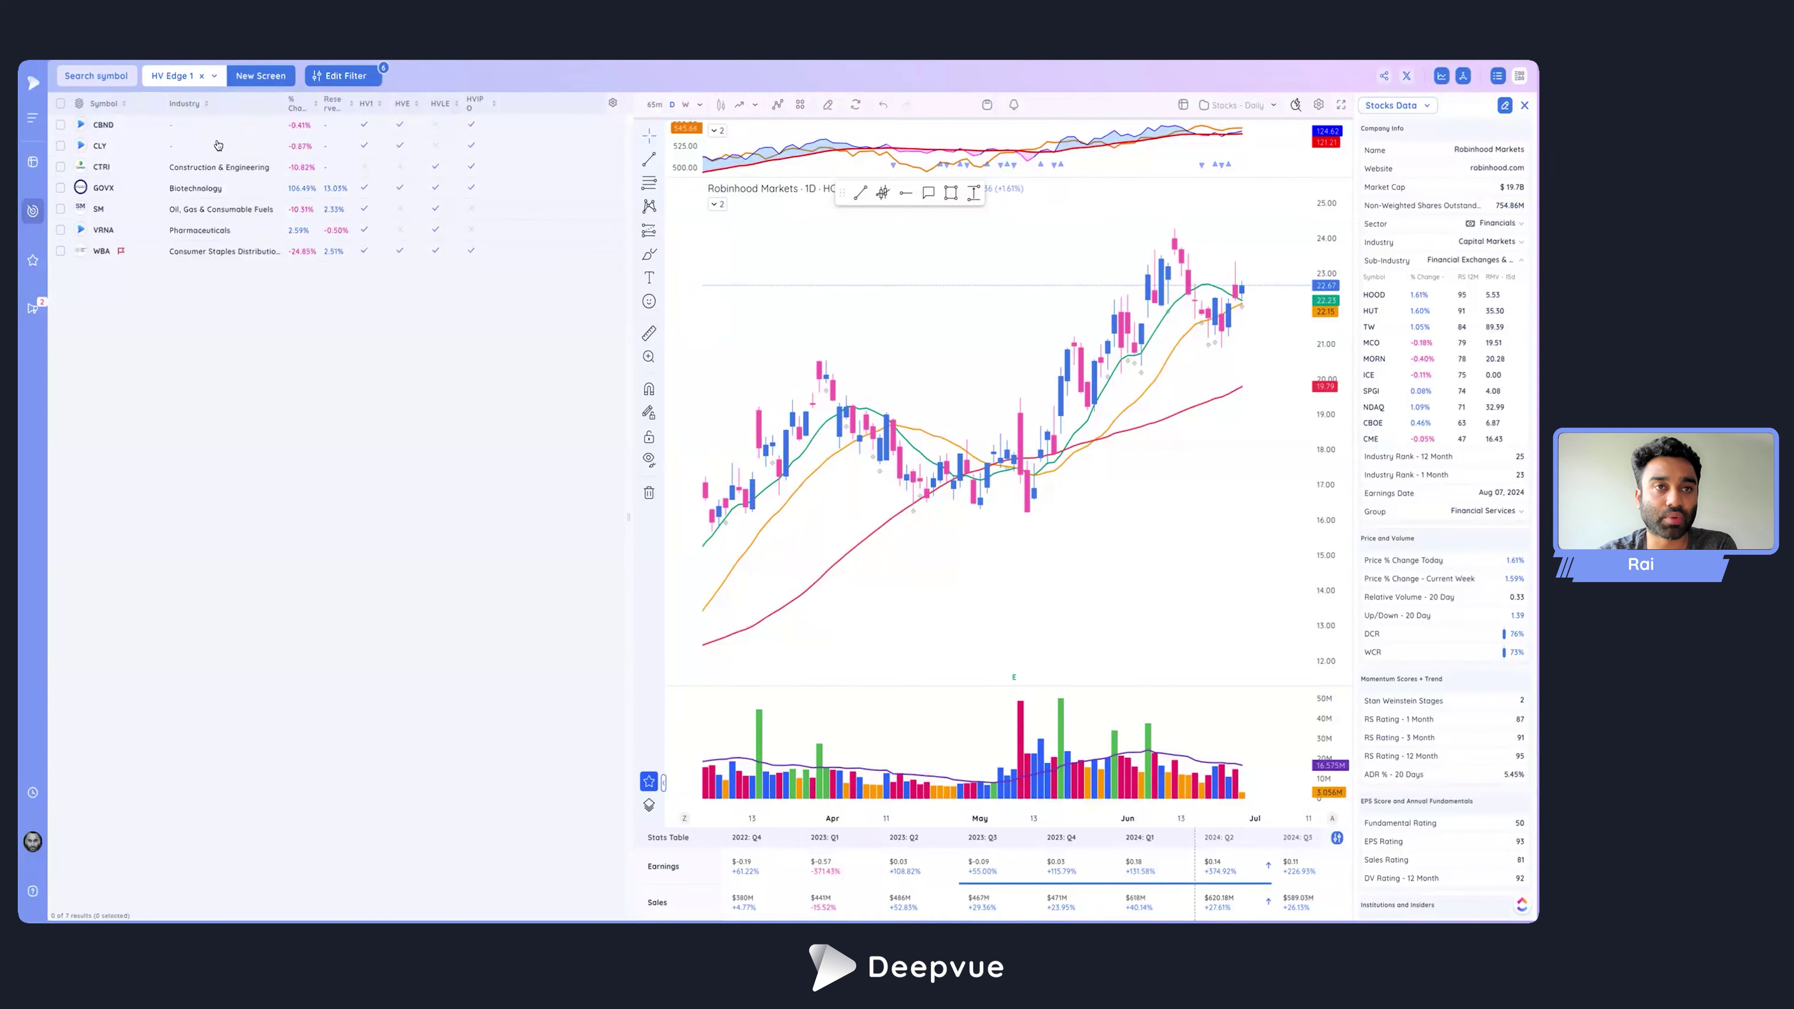
click(339, 76)
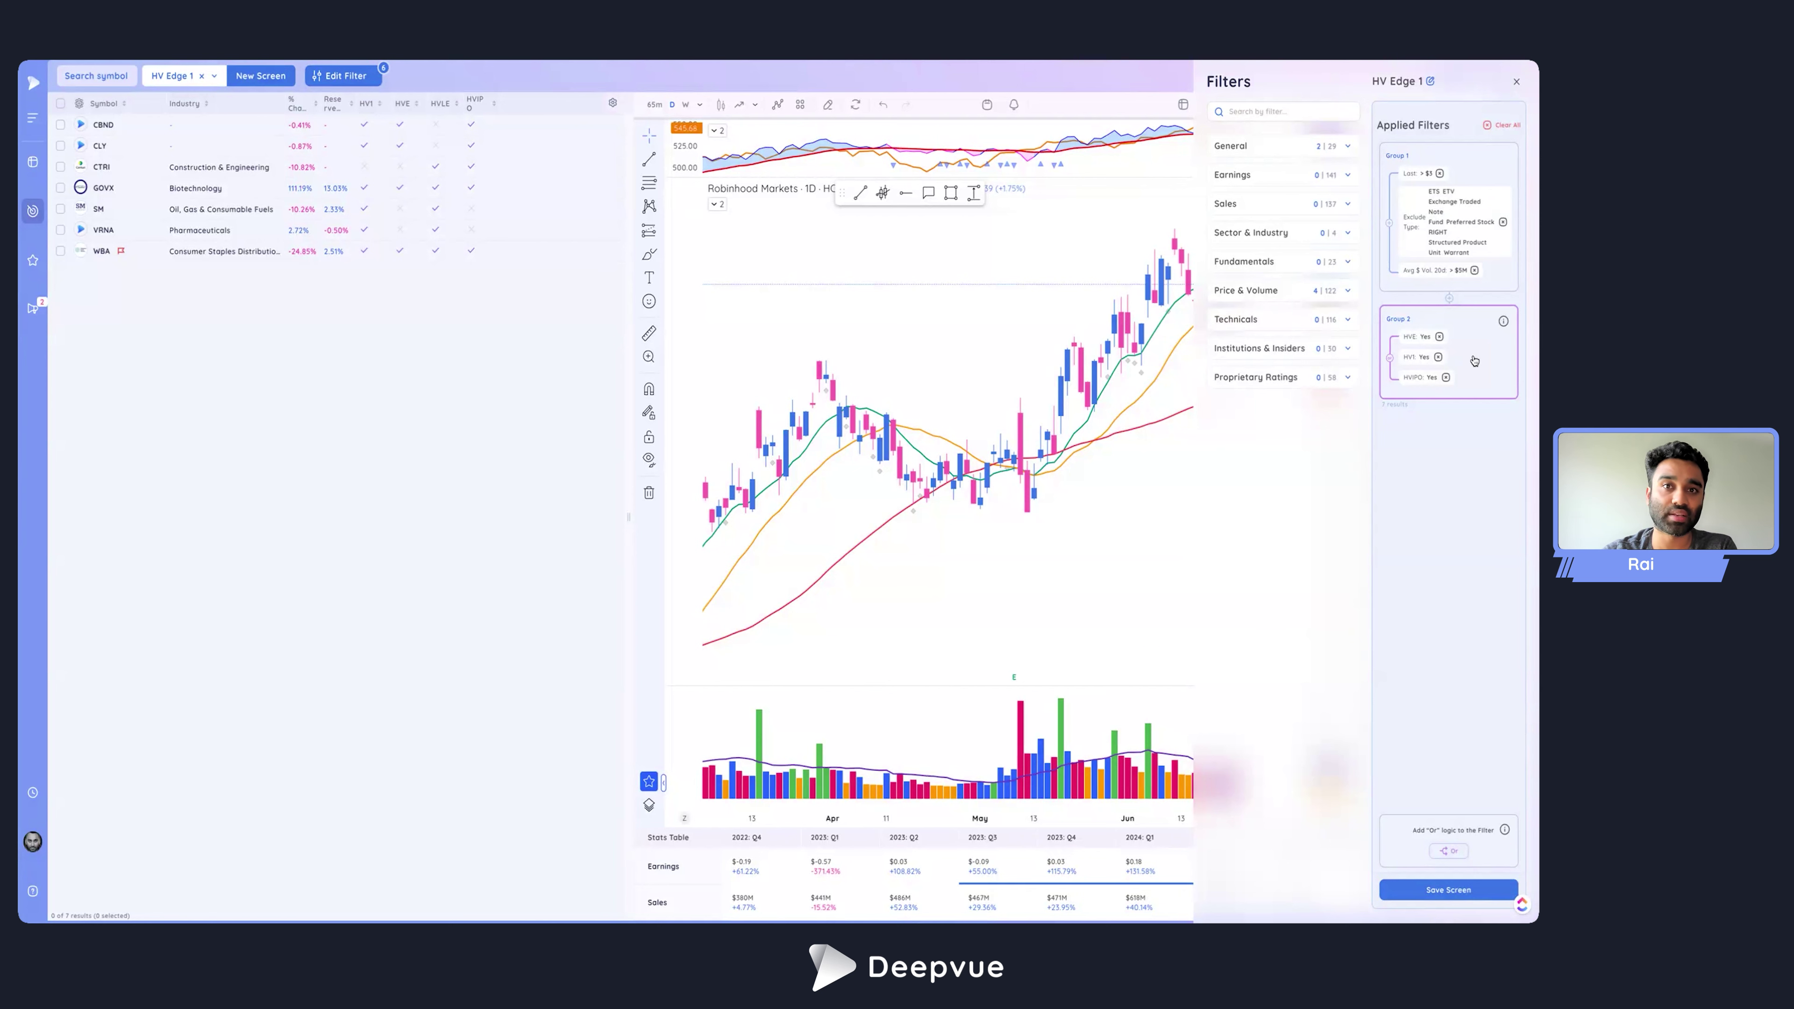
Replace HV Edge 1 with the Deepvue Universe preset screen and review its applied filter groups.
click(203, 79)
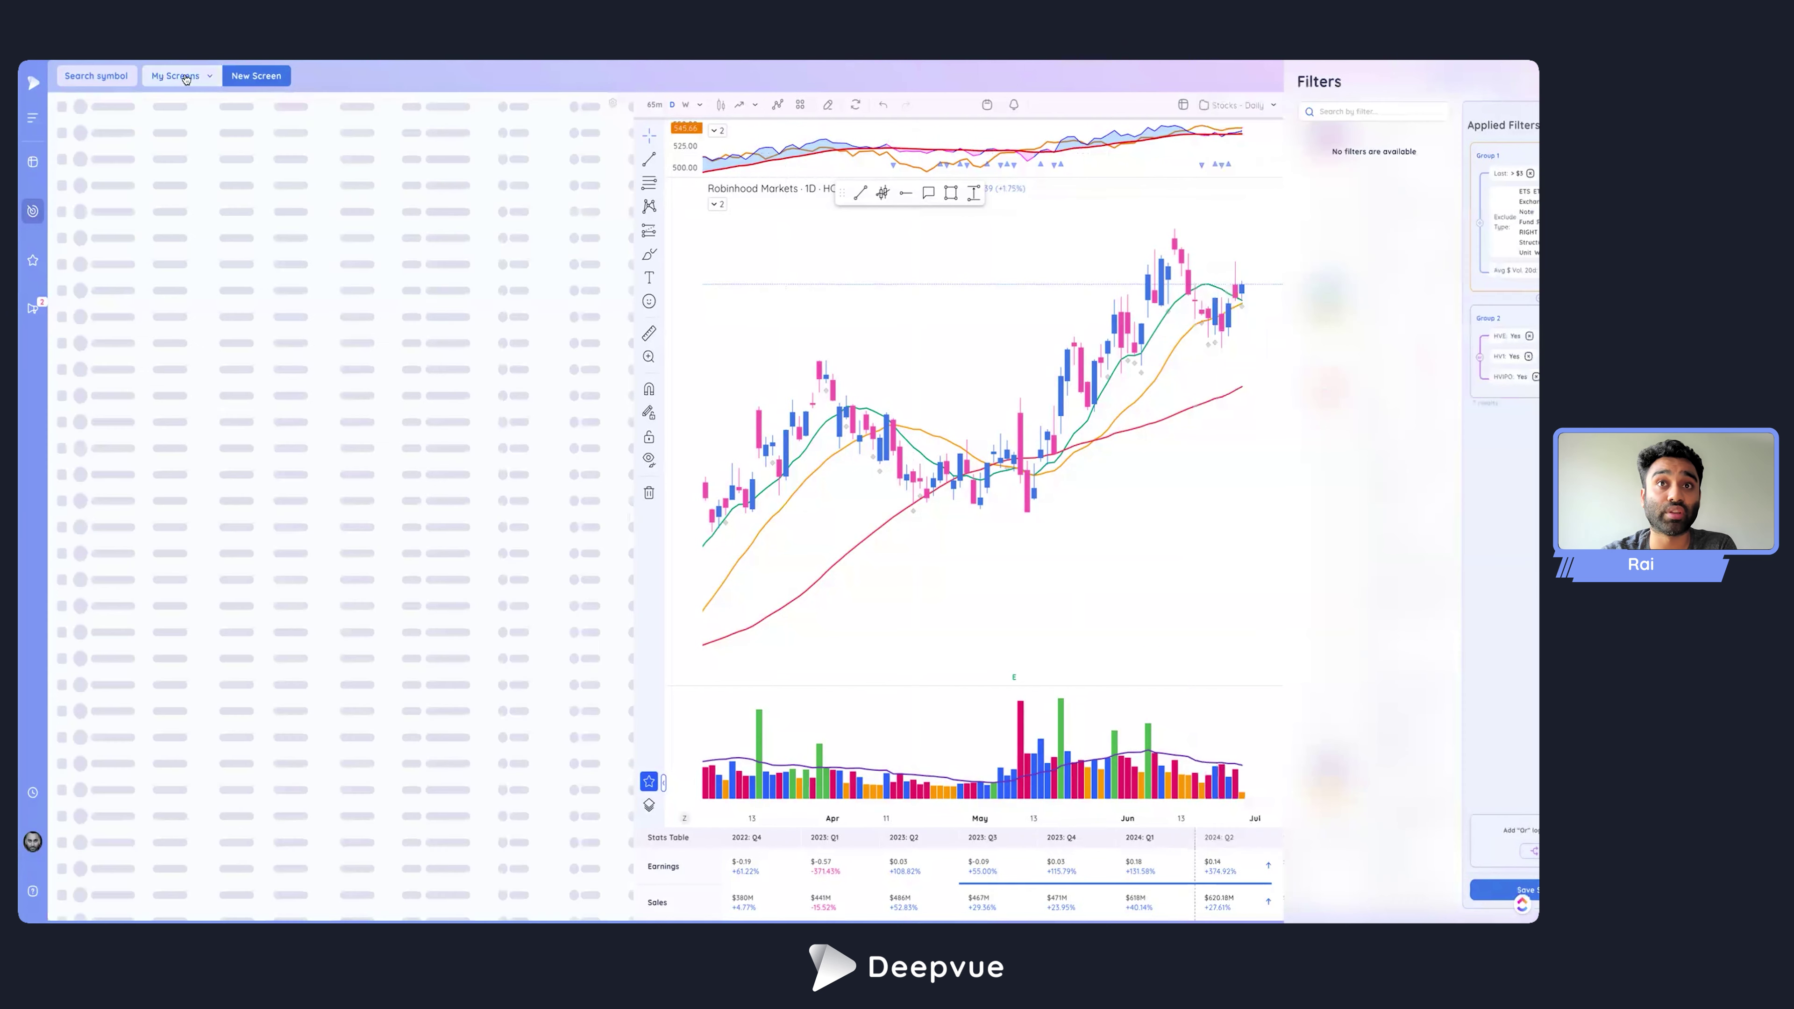
mouse_move(251, 254)
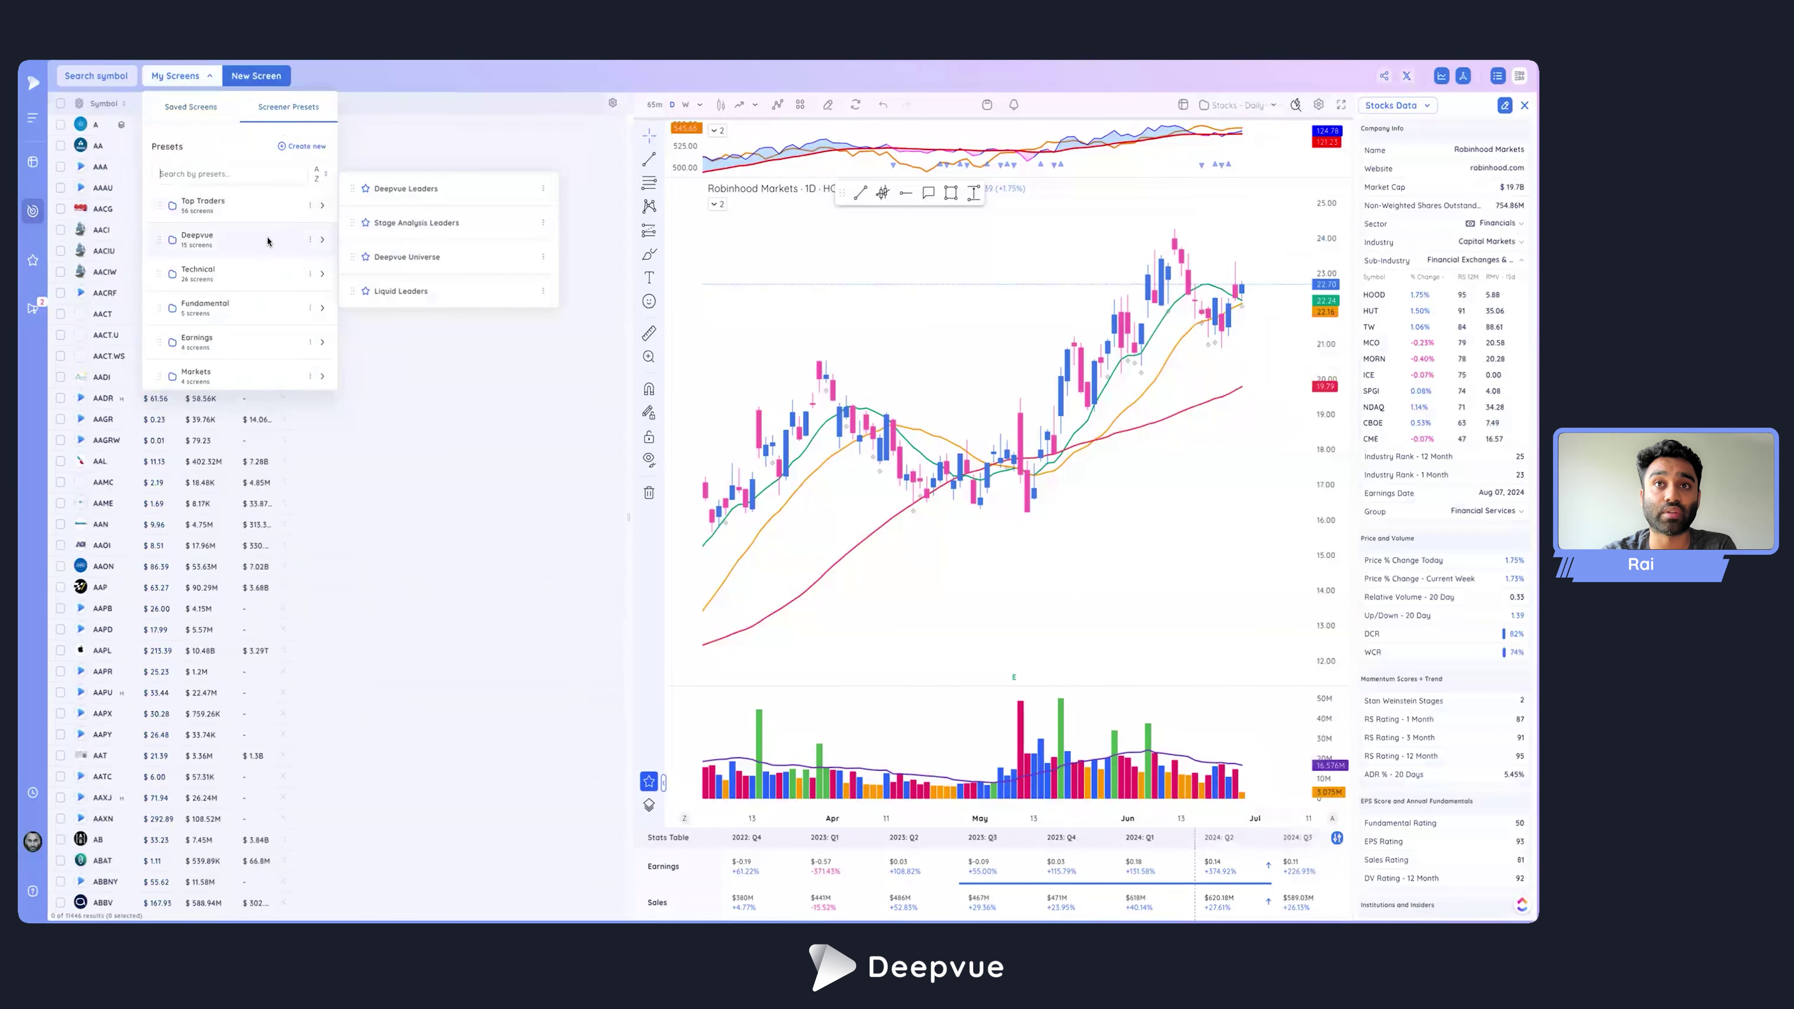
click(211, 77)
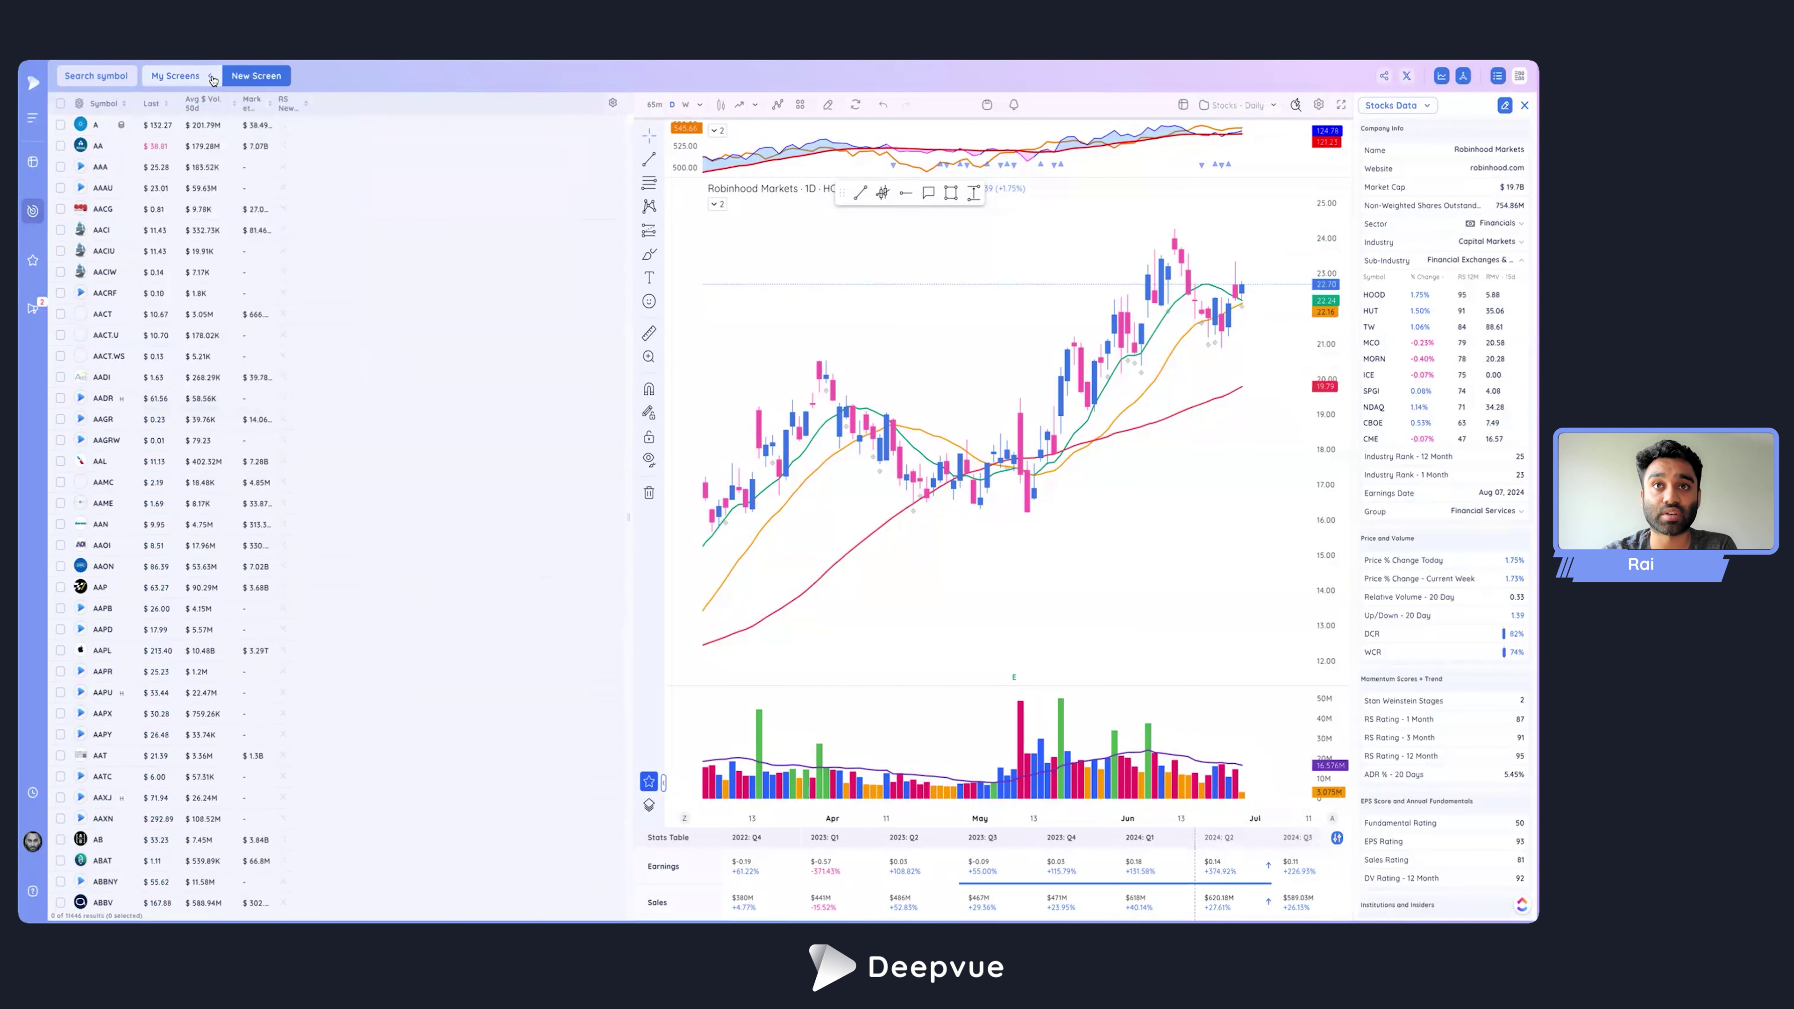
click(211, 78)
mouse_move(248, 241)
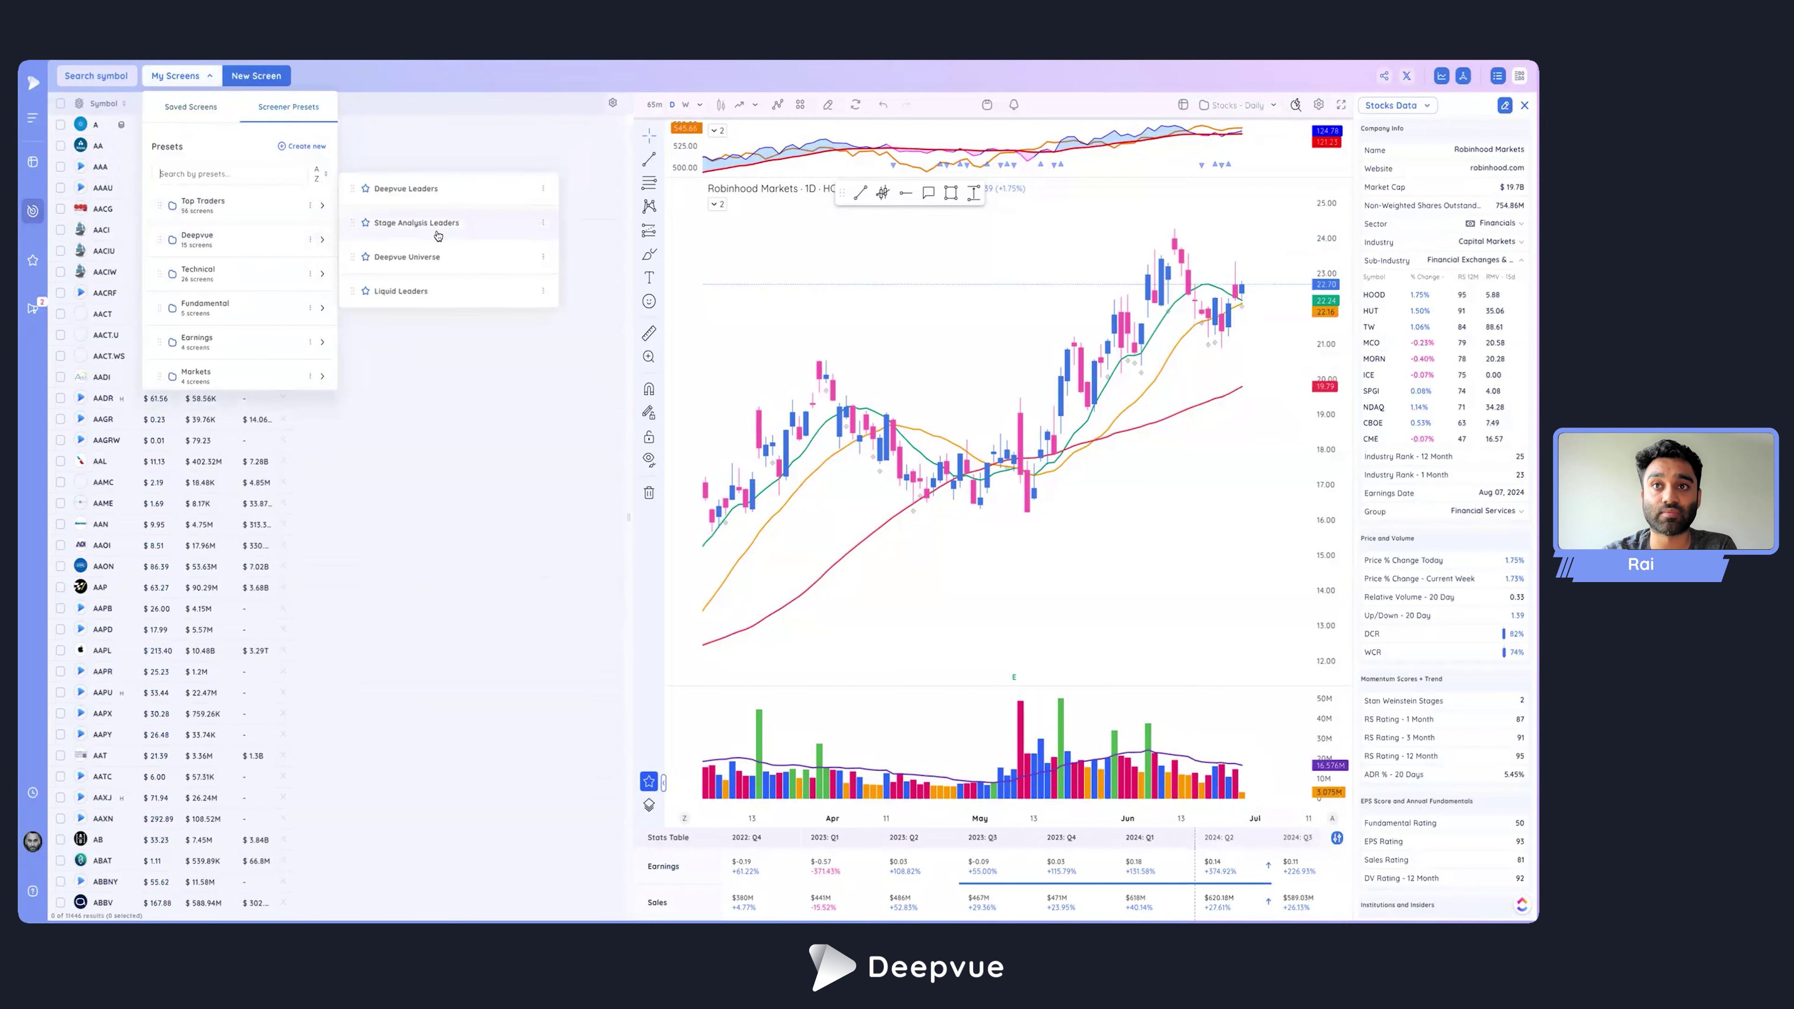
click(426, 256)
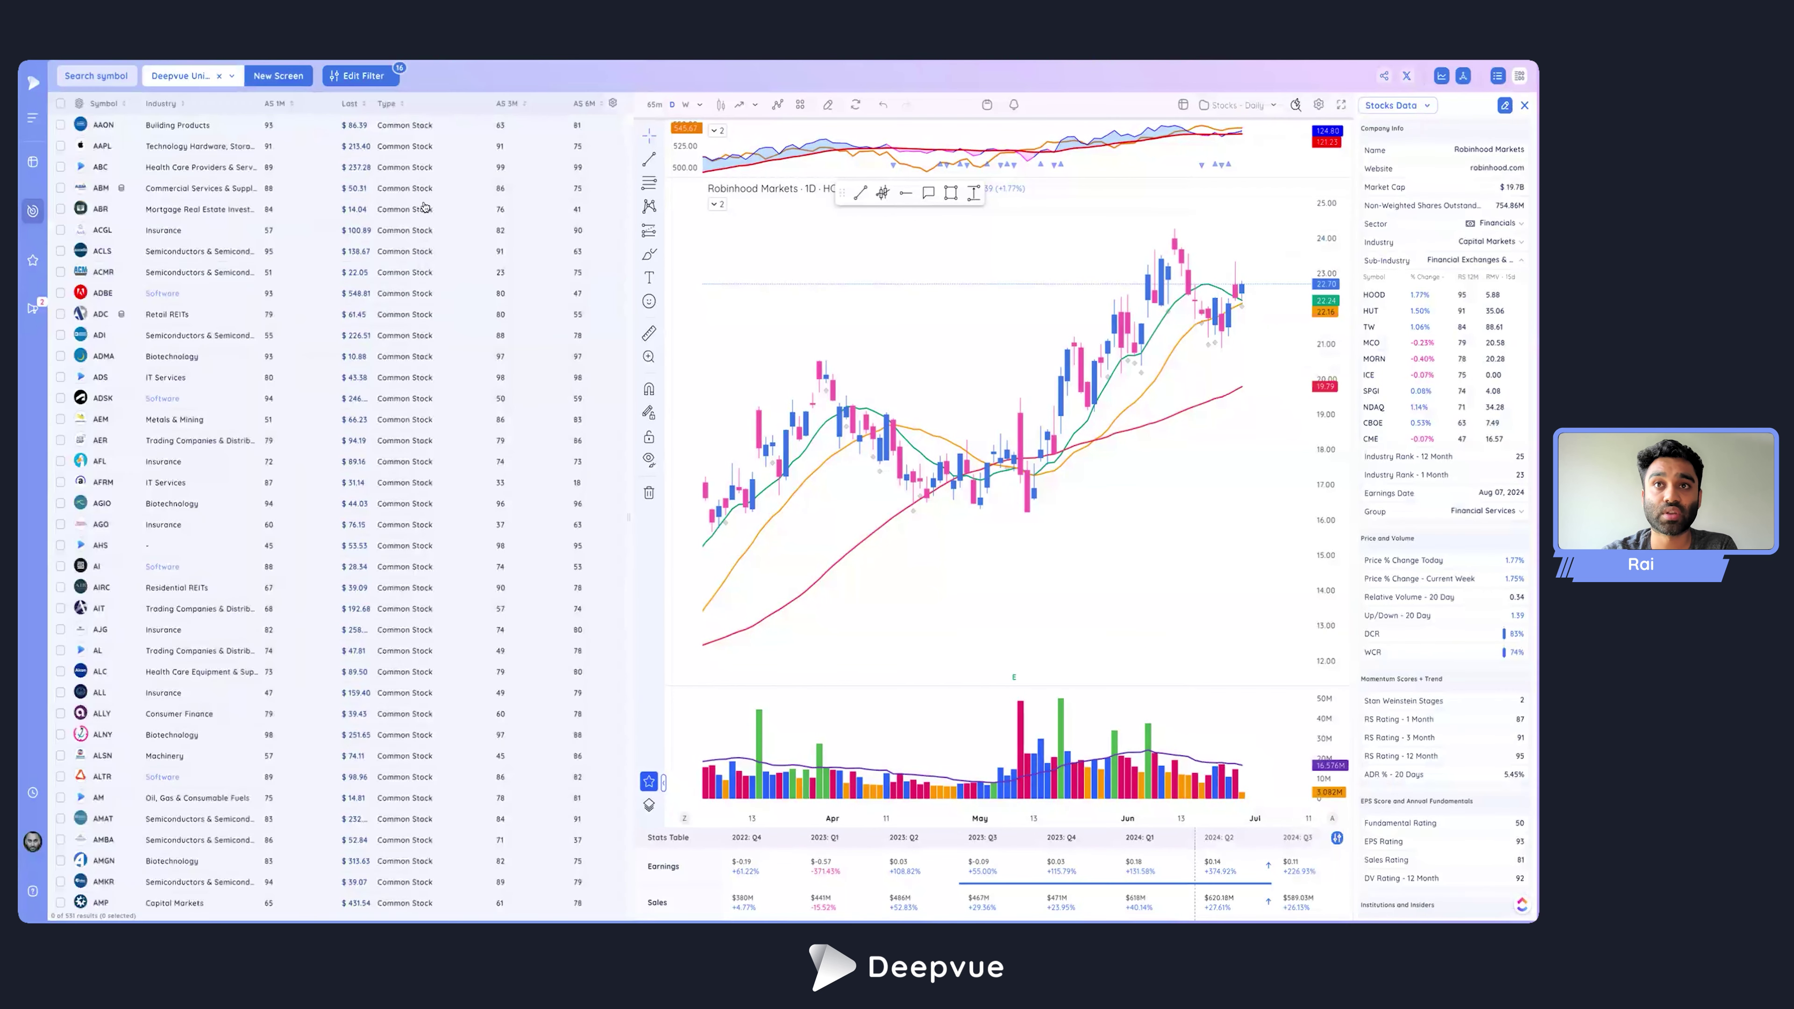
click(358, 76)
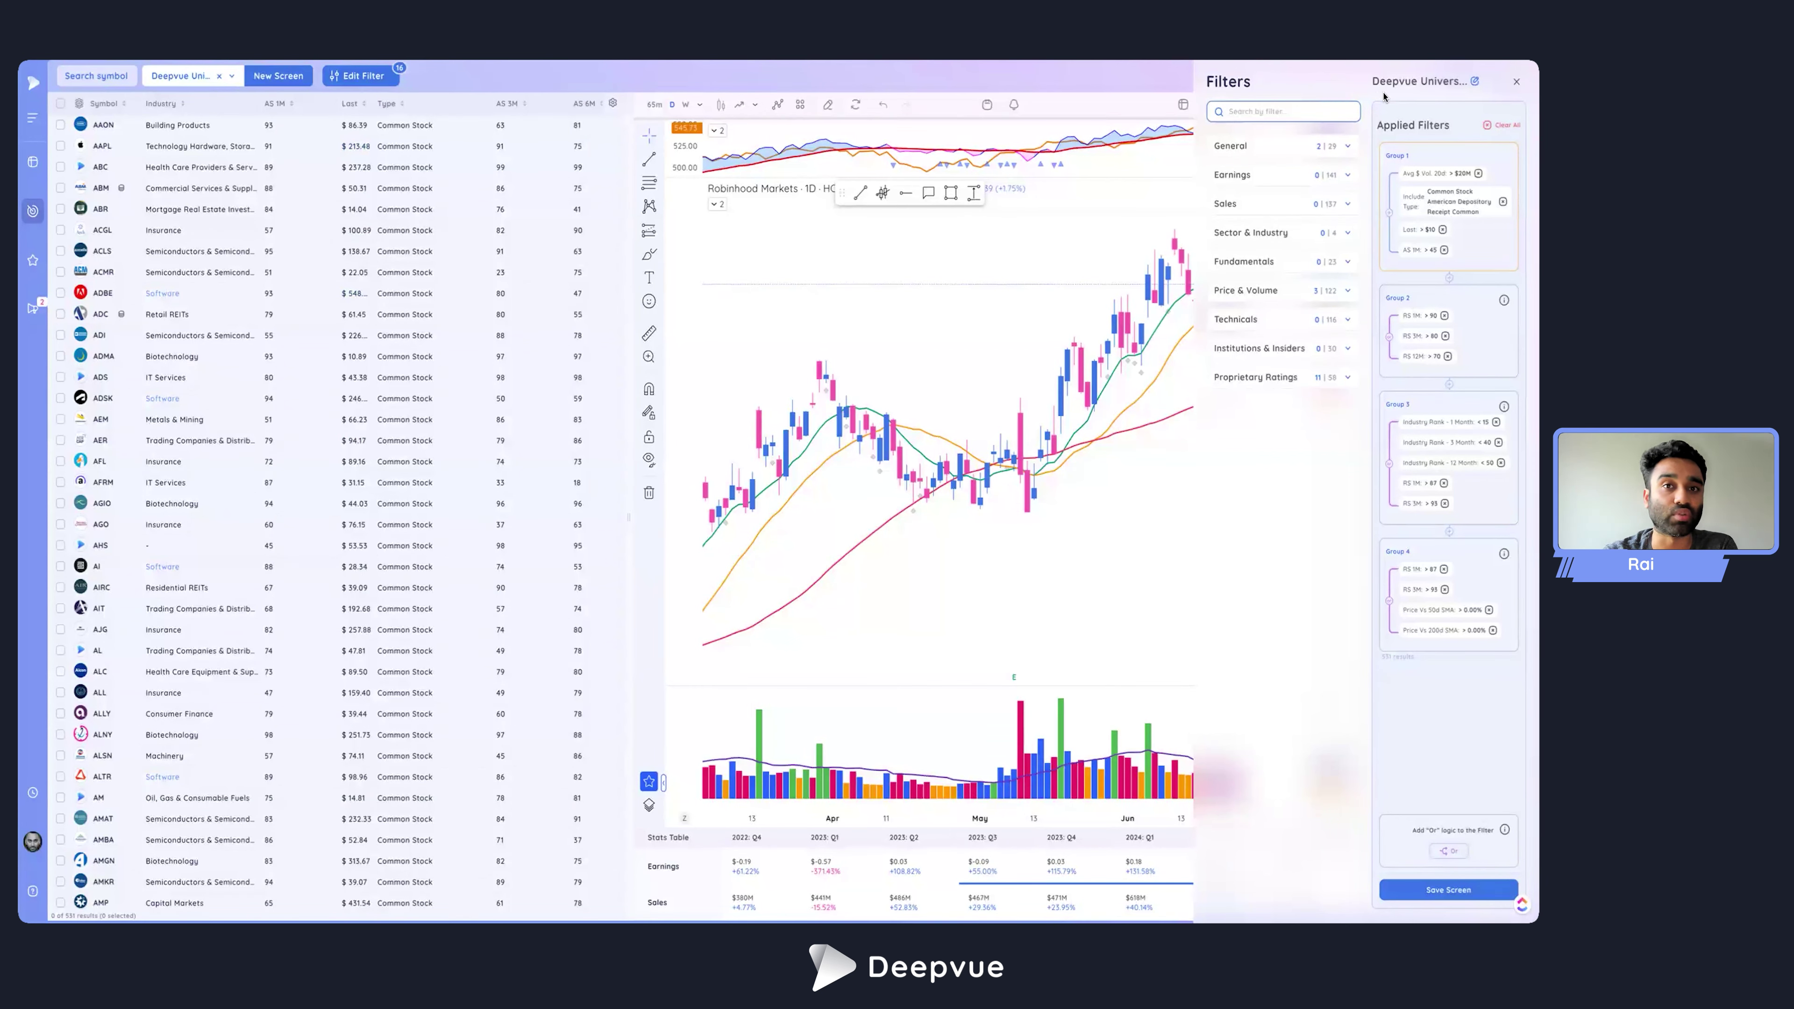
click(1517, 83)
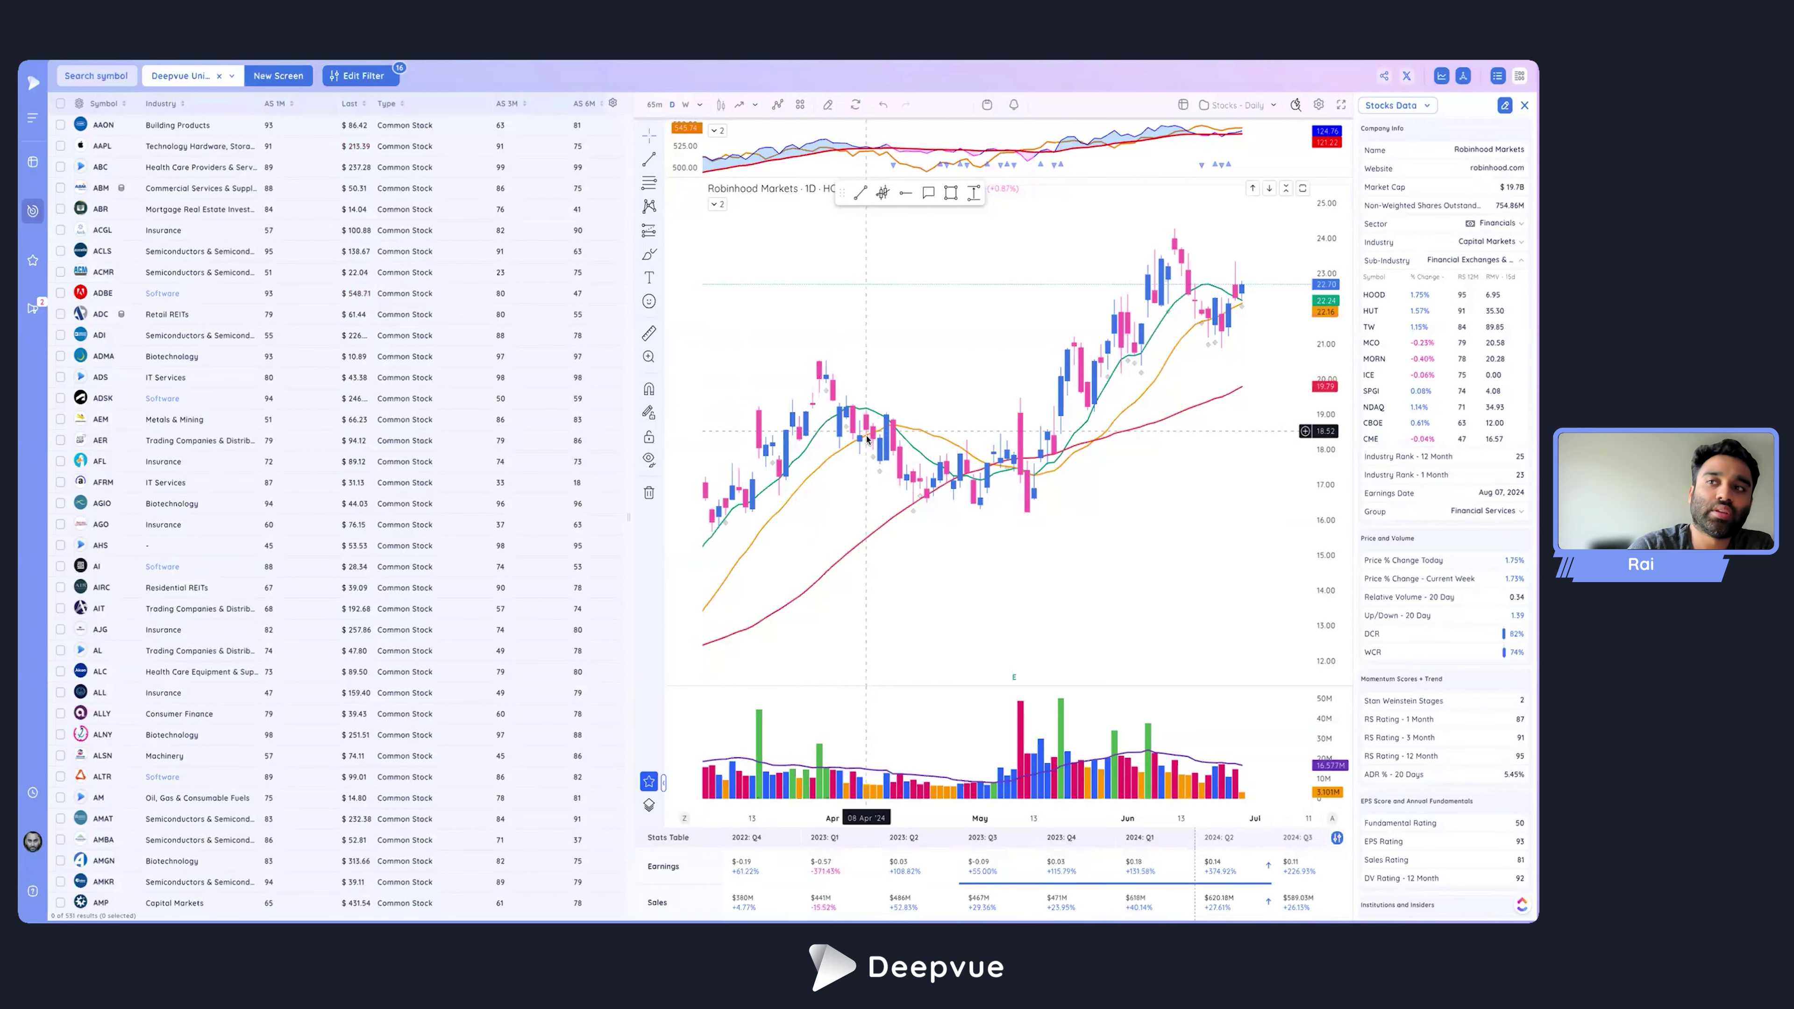
Widen the chart beside the results list and open the High Volume (HV Edge) preset screen with its applied filters.
click(628, 427)
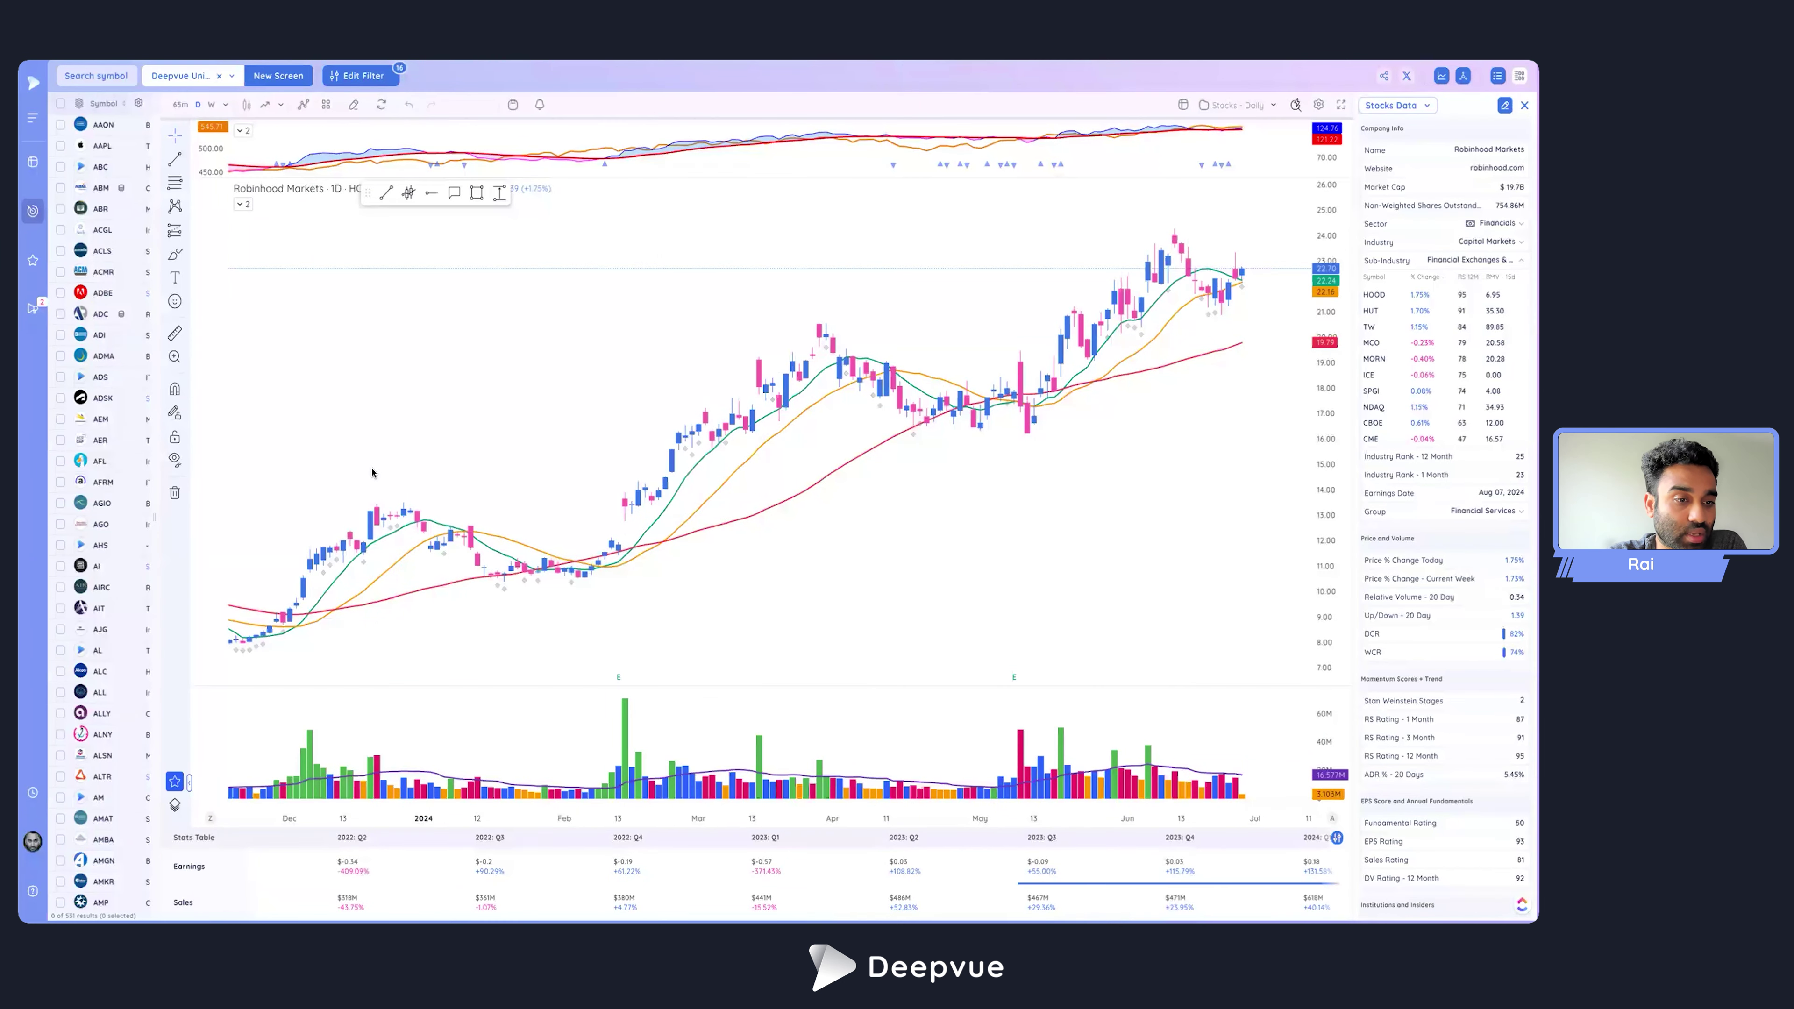
click(207, 74)
click(231, 175)
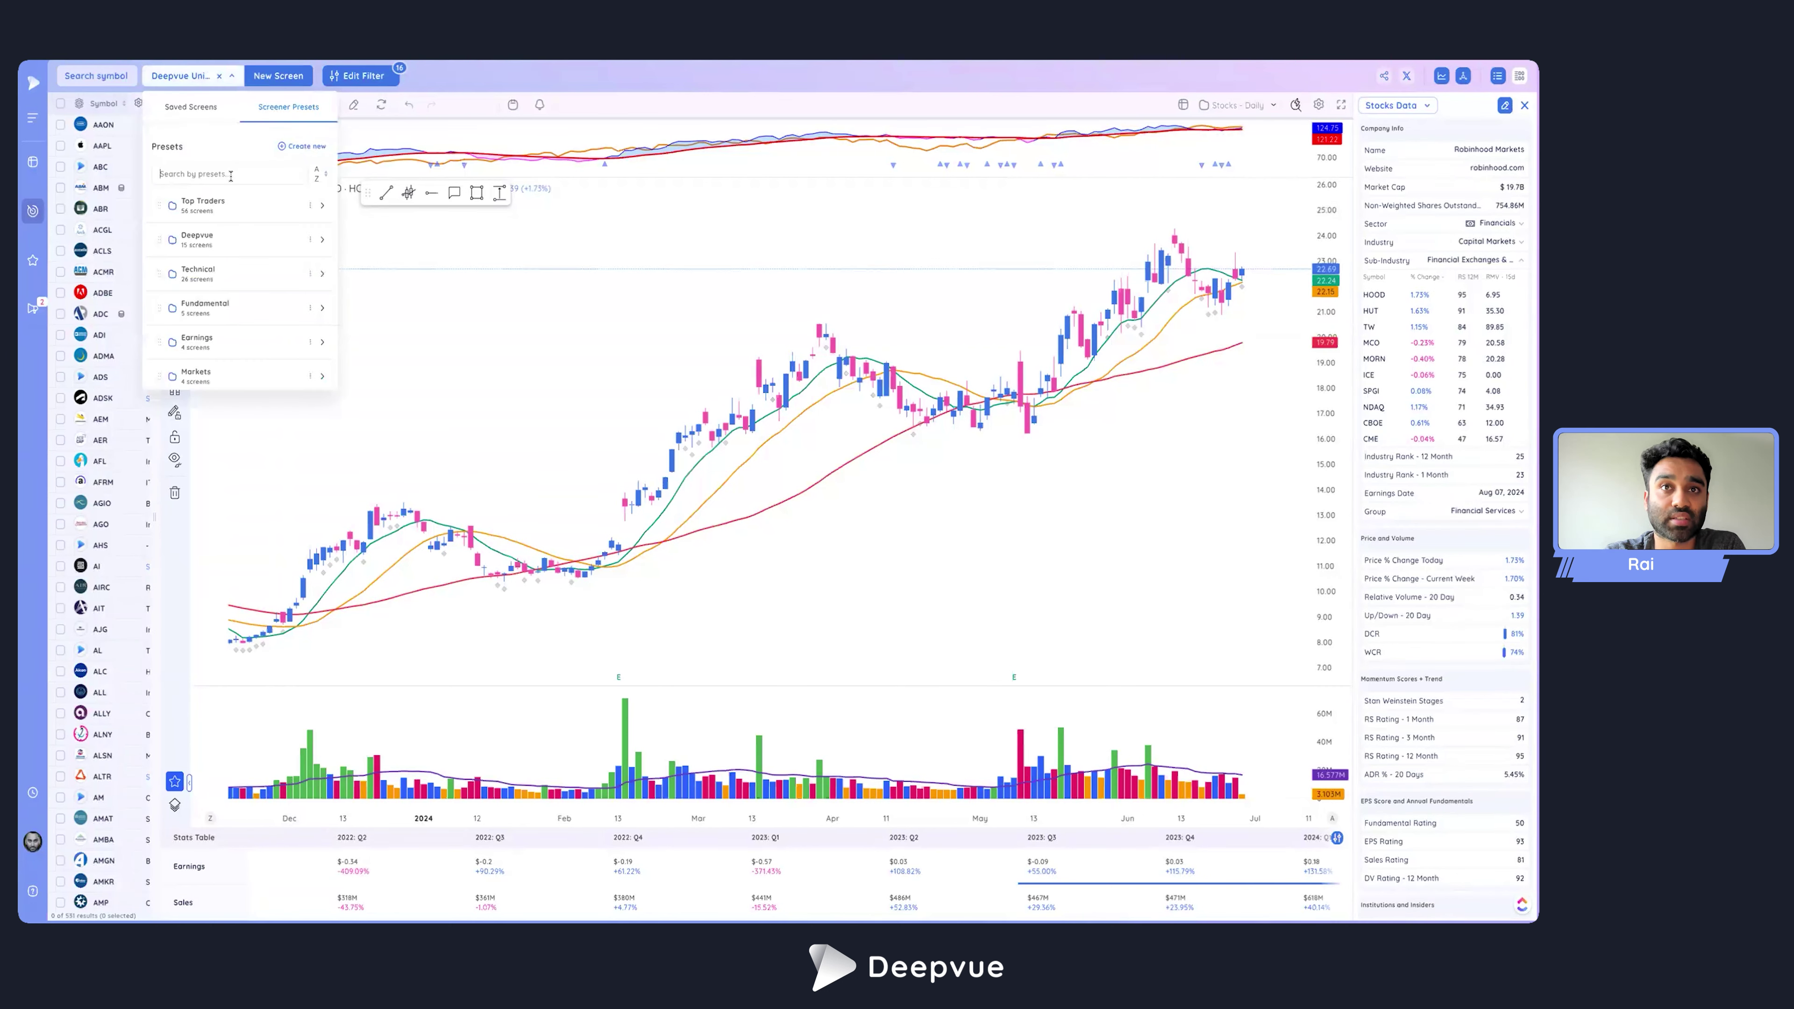
text(HV)
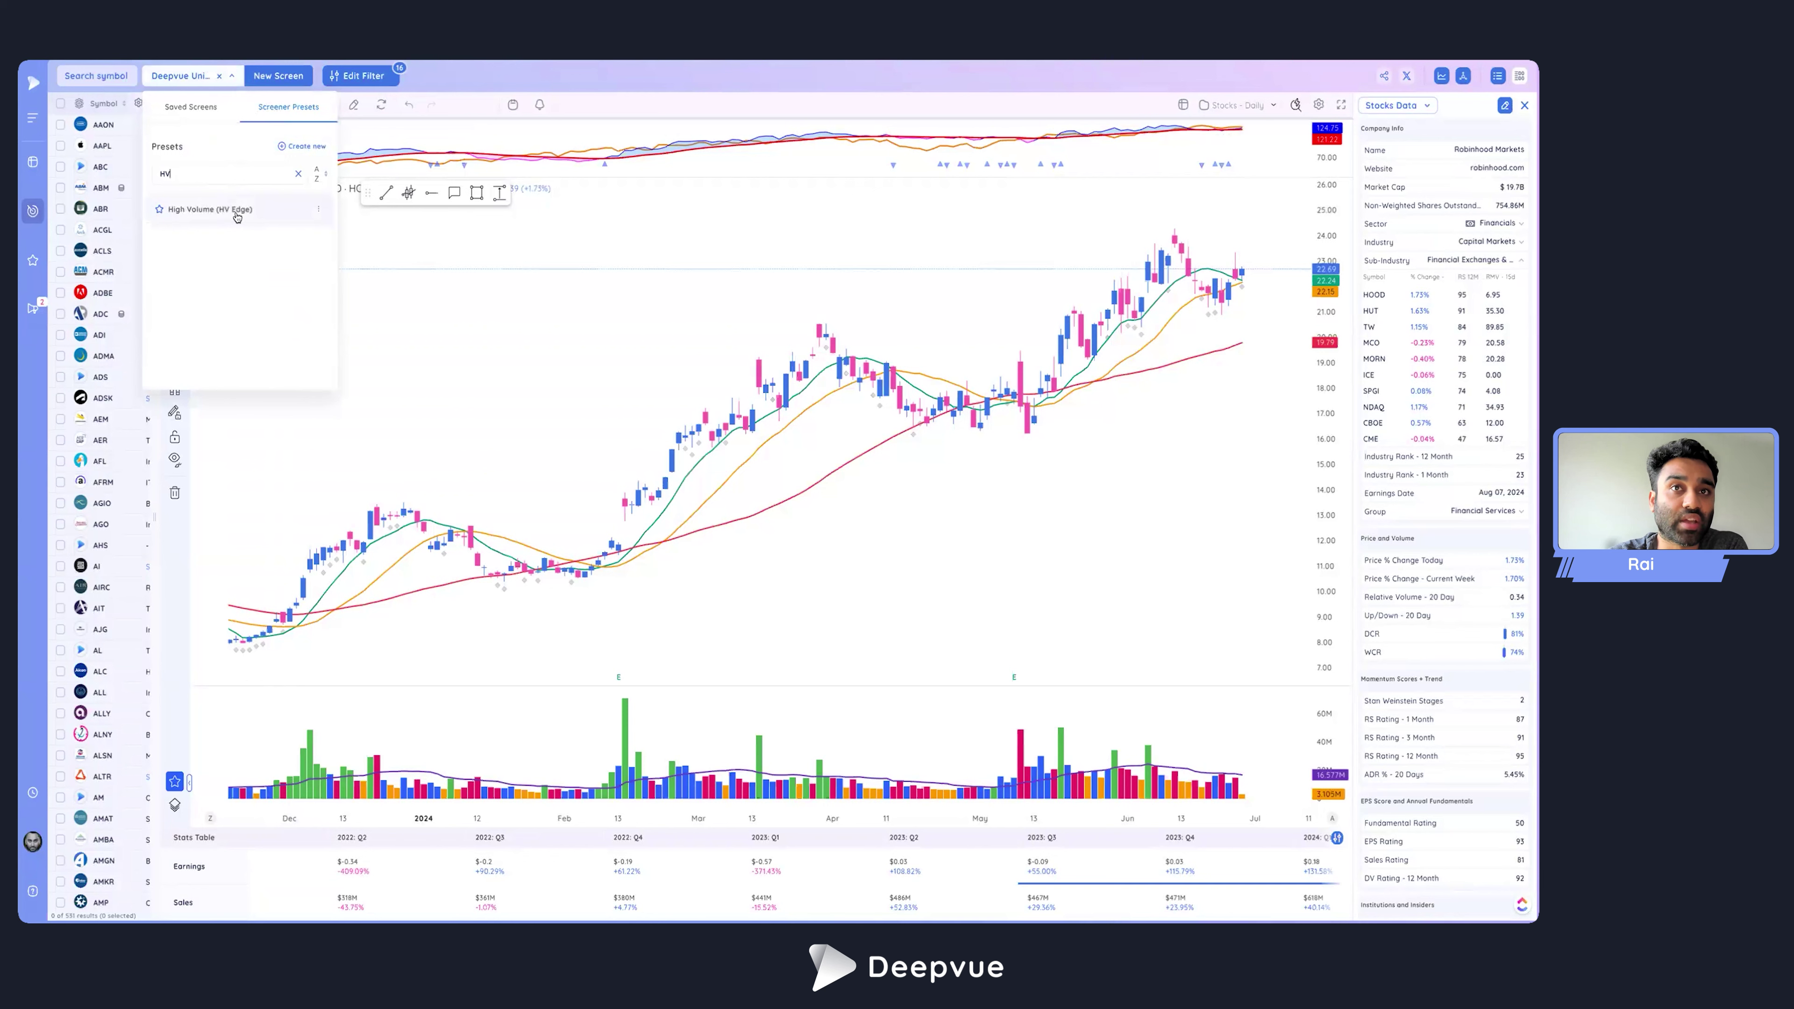
click(318, 209)
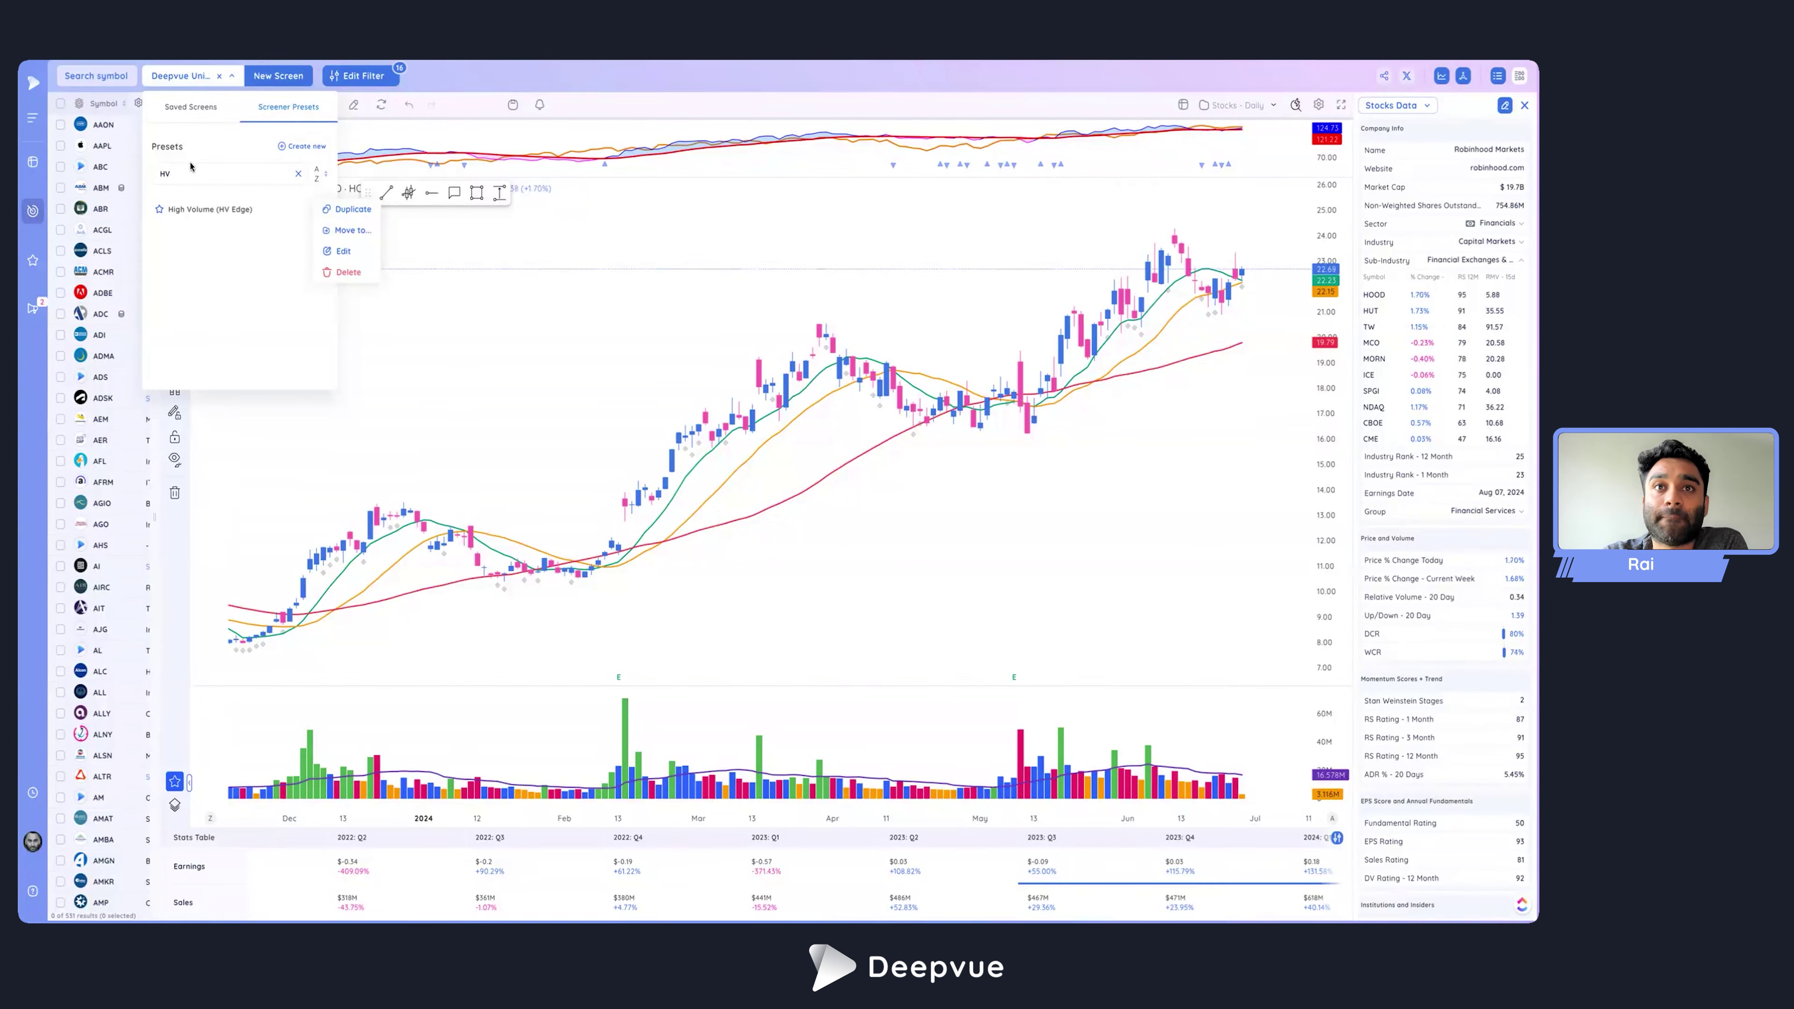
click(212, 209)
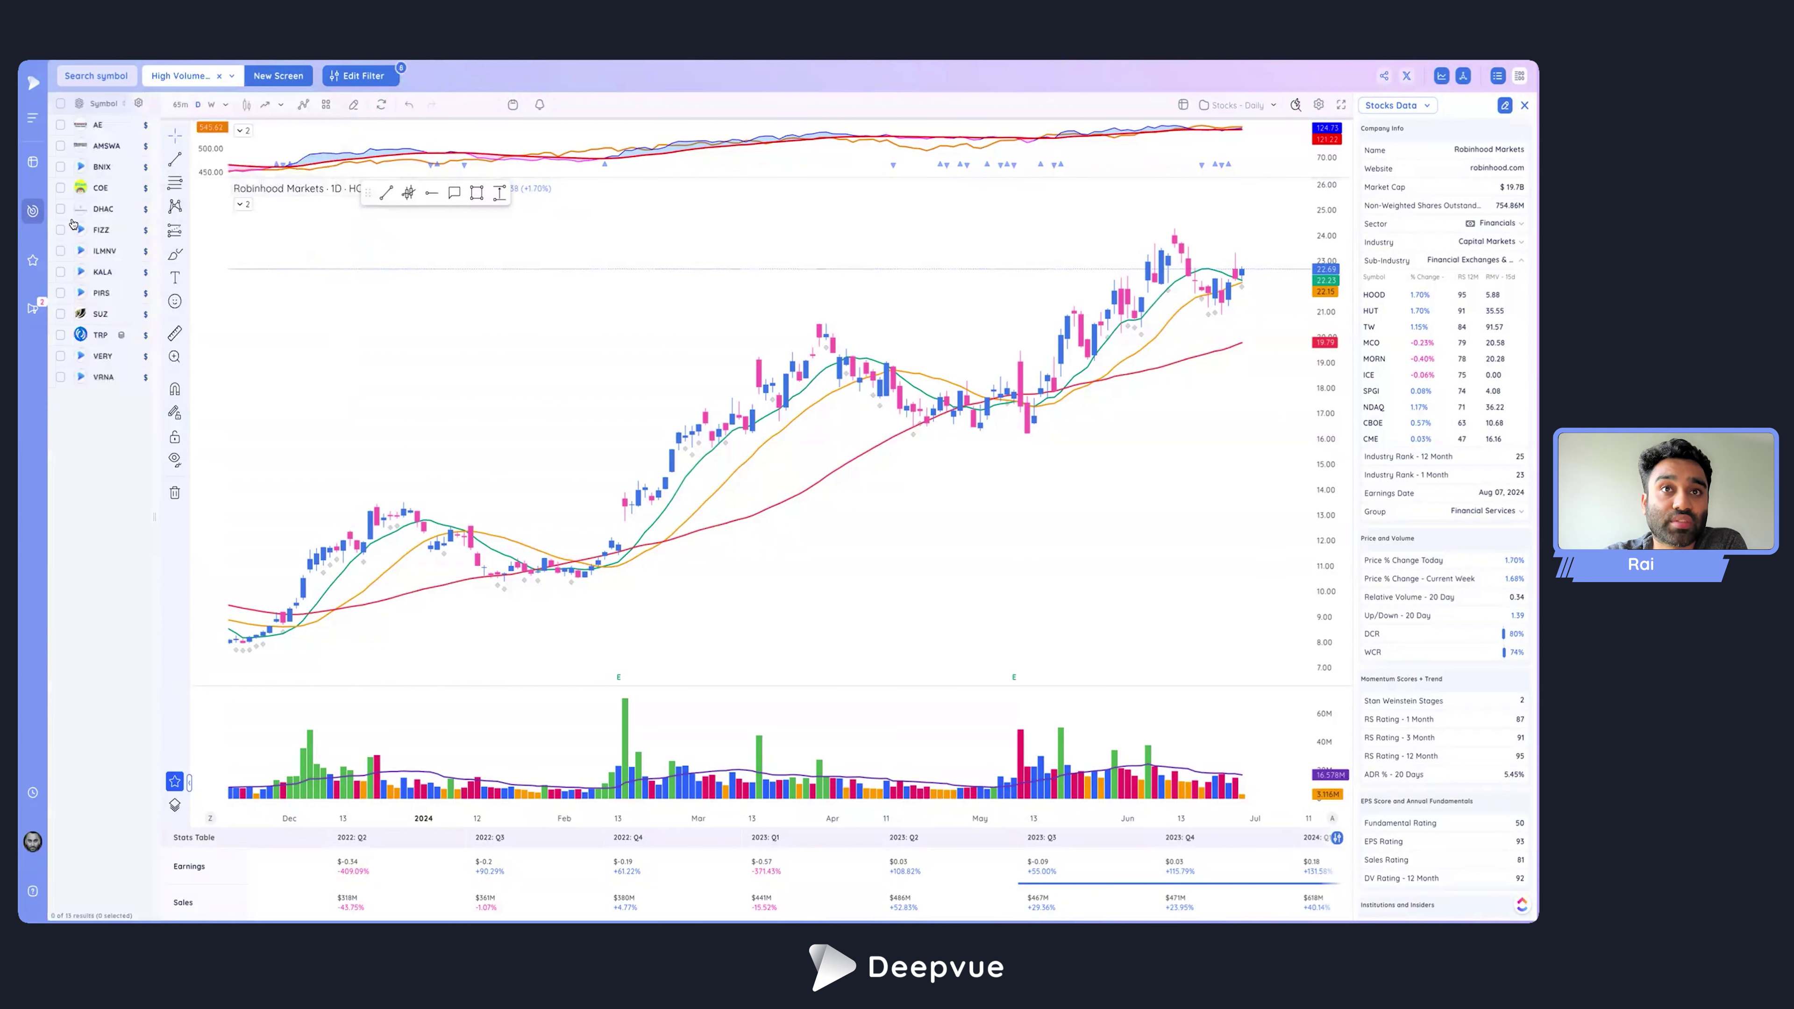
click(339, 78)
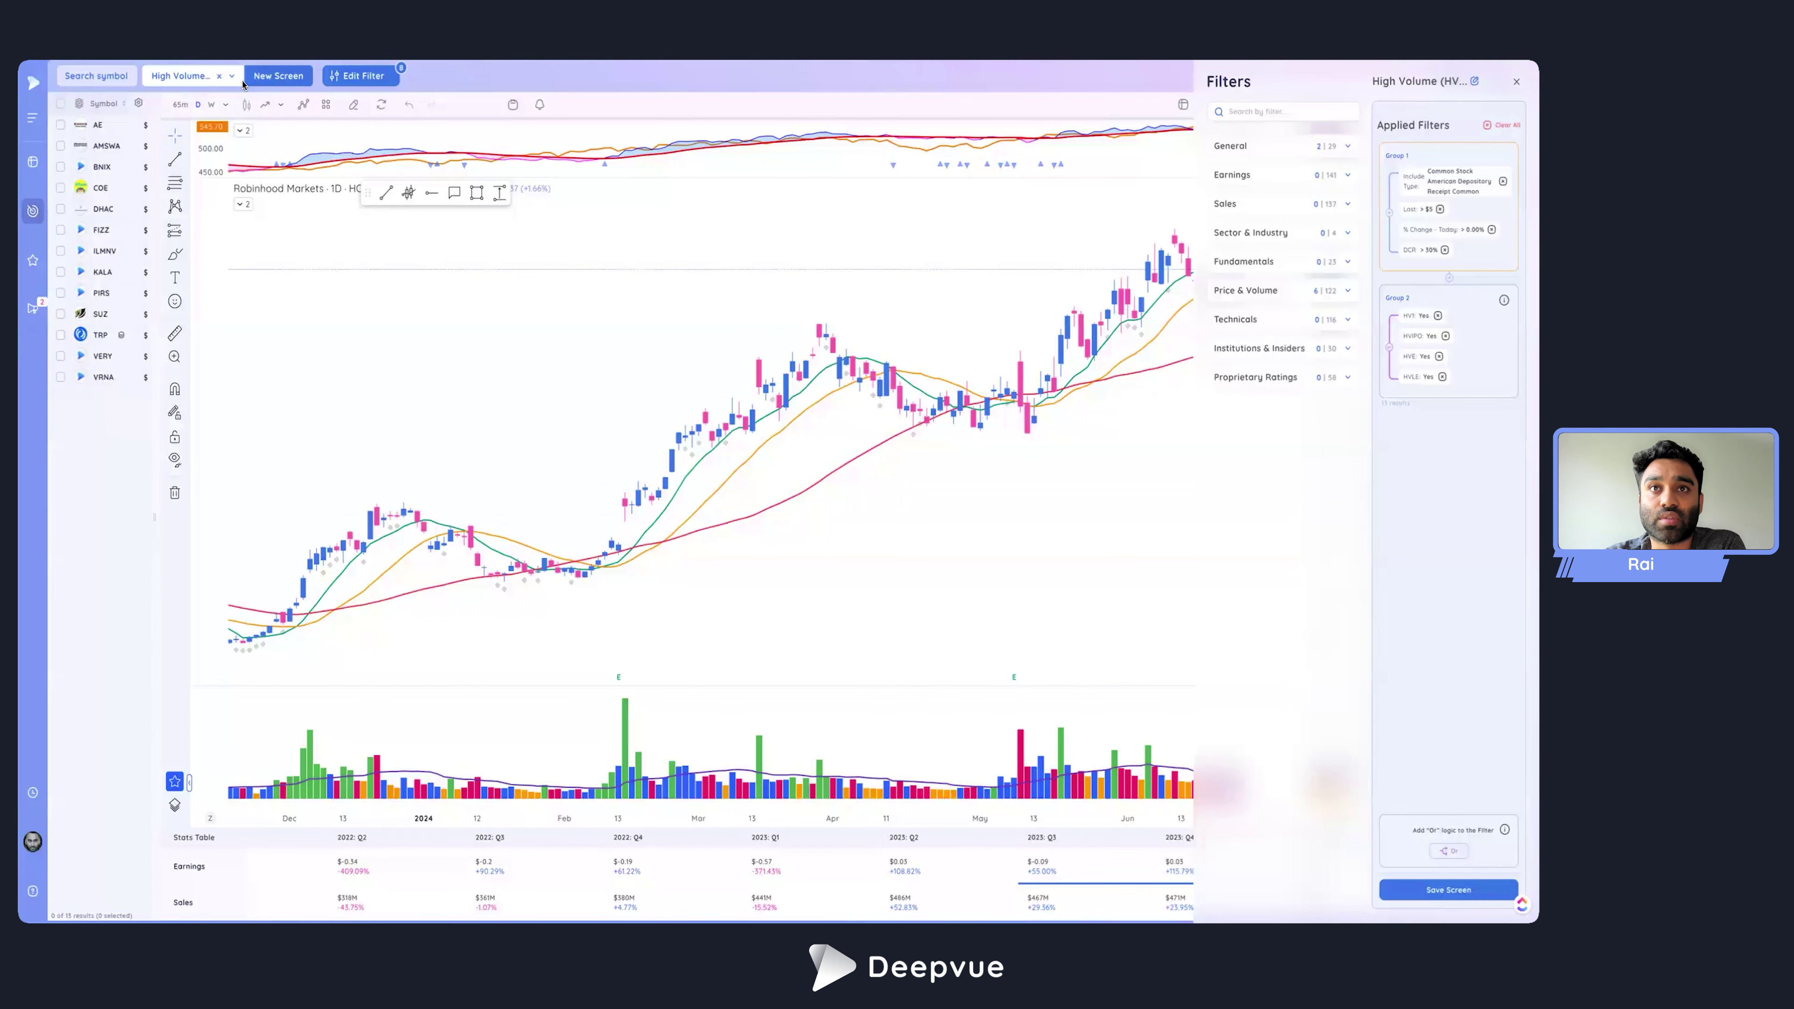
Clear the High Volume (HV Edge) screen and start creating a new screen.
click(219, 76)
click(256, 76)
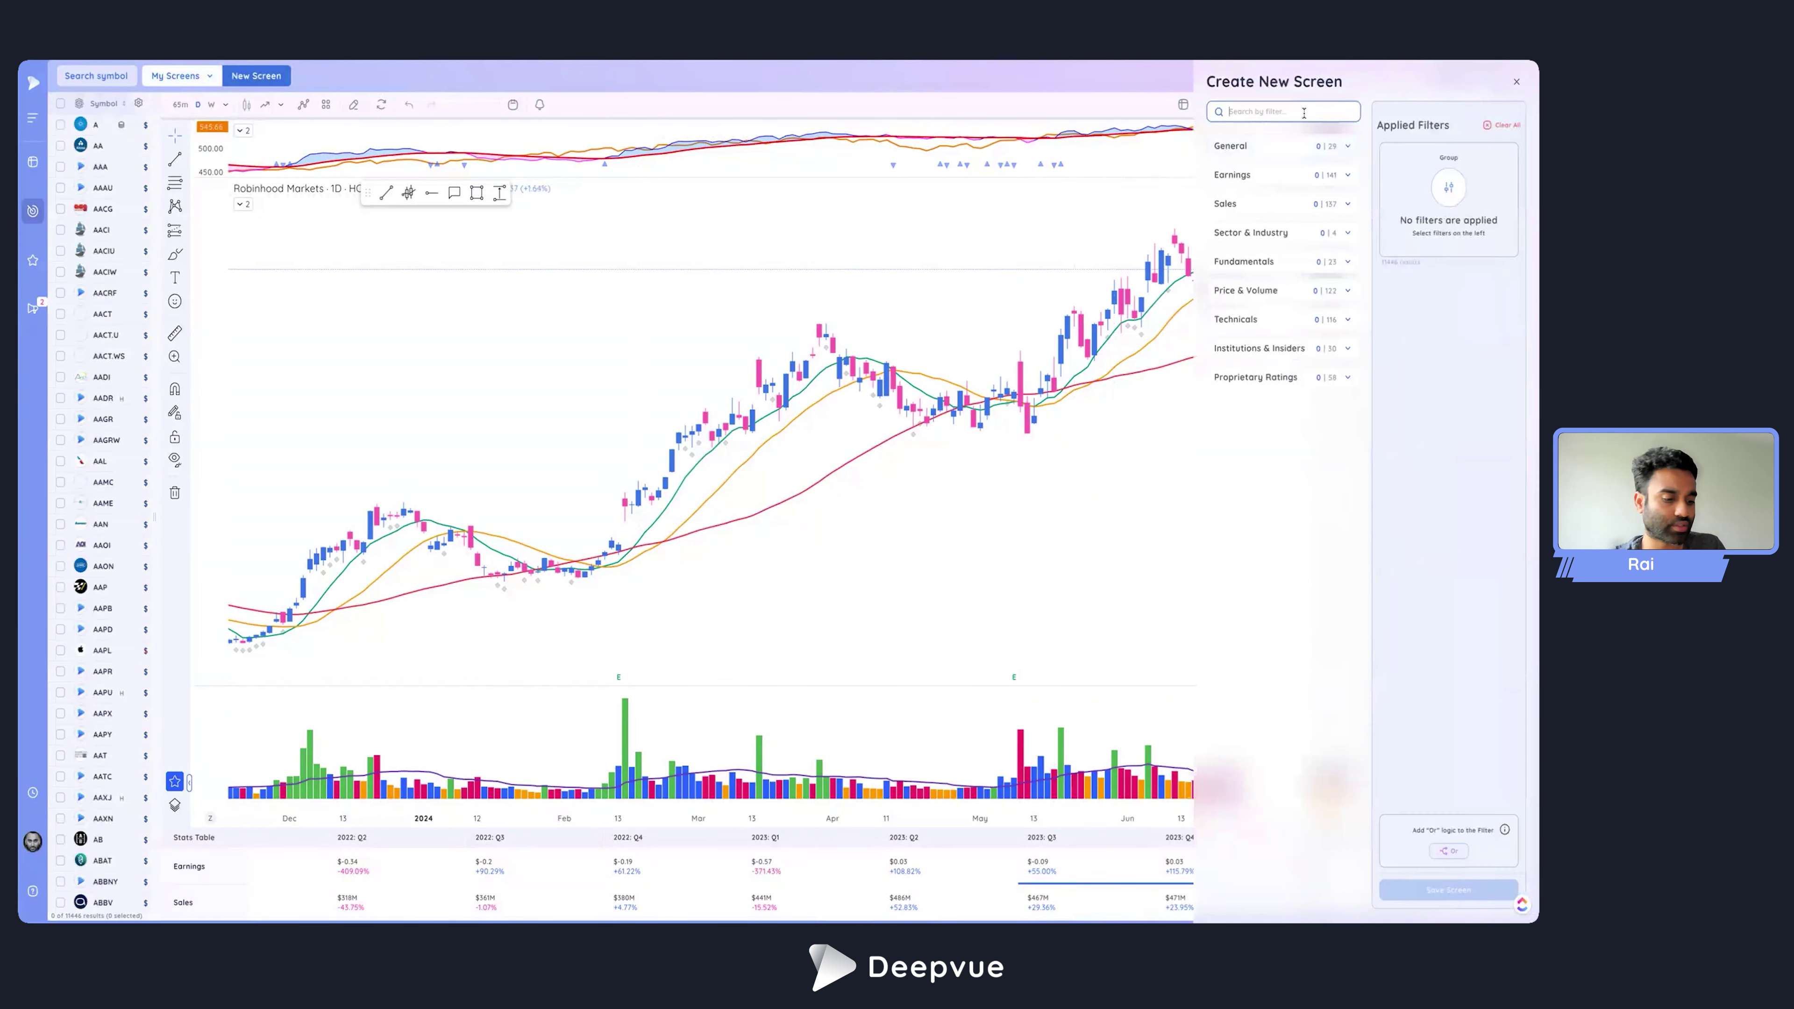
click(1229, 110)
text(Last)
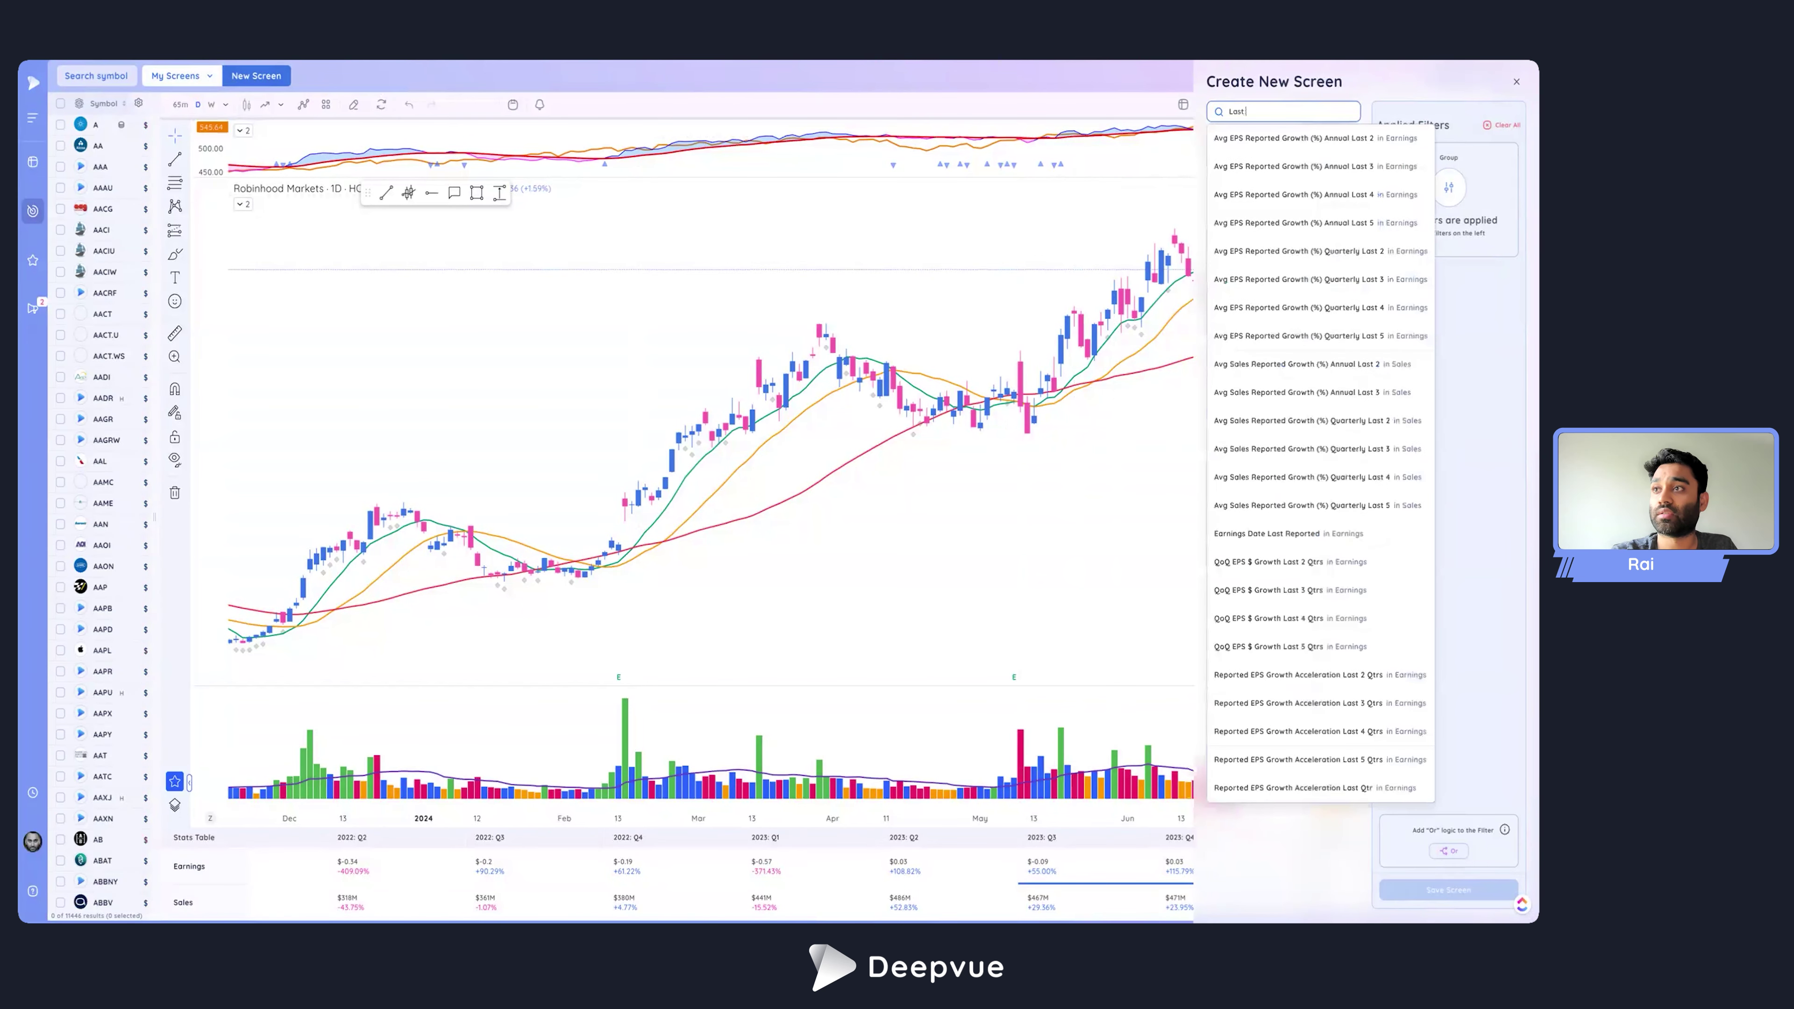
key(ctrl+a)
key(BackSpace)
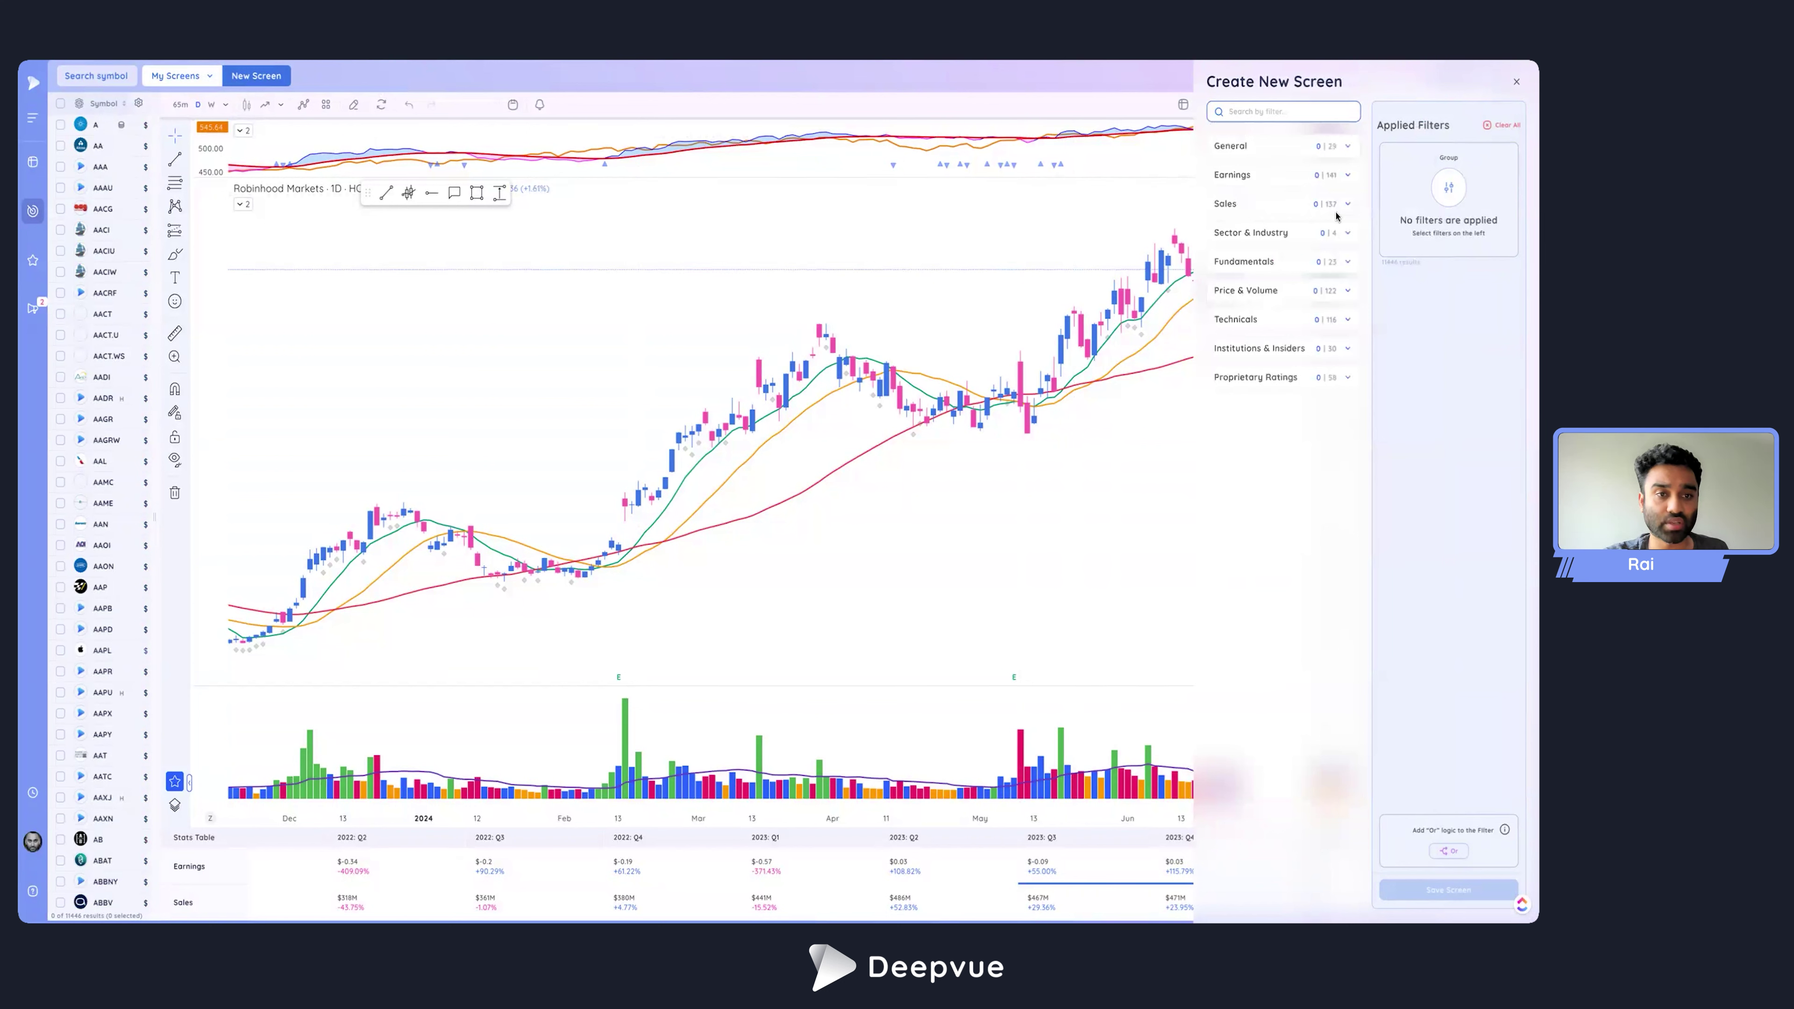
Add a General price filter to the new screen for a daily last price greater than $5.
click(1271, 146)
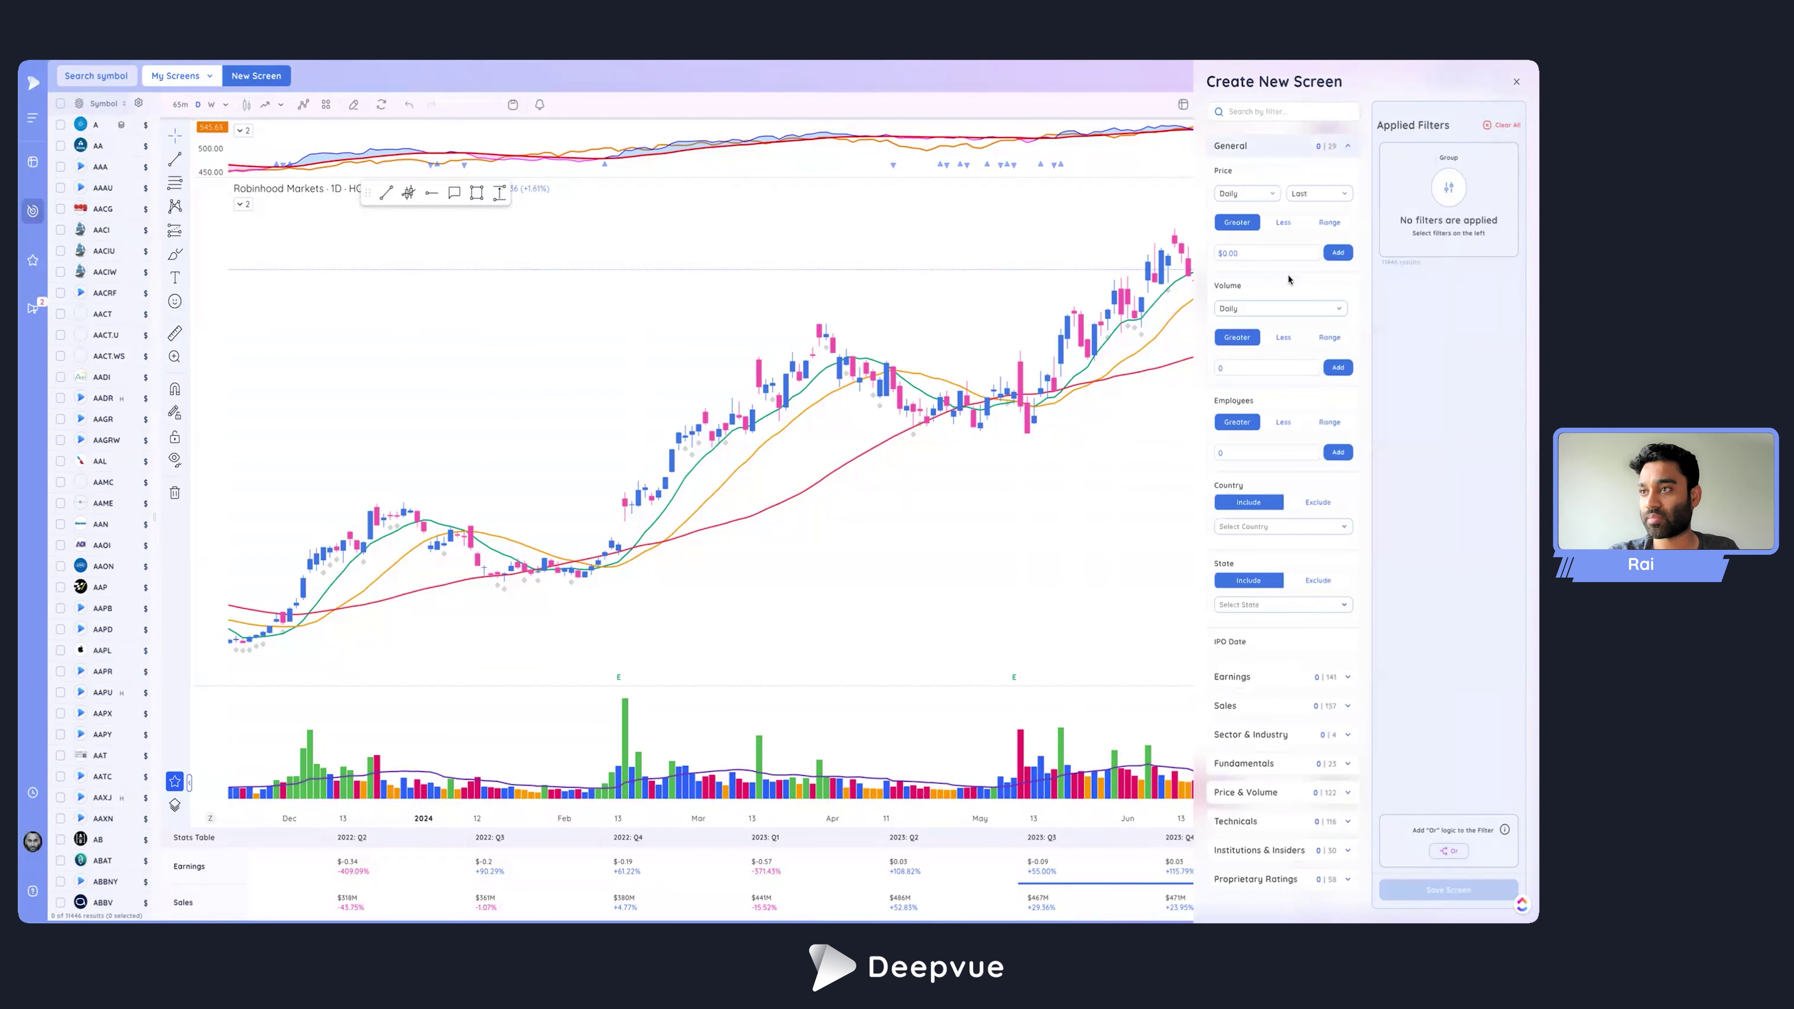
click(1271, 255)
text(5)
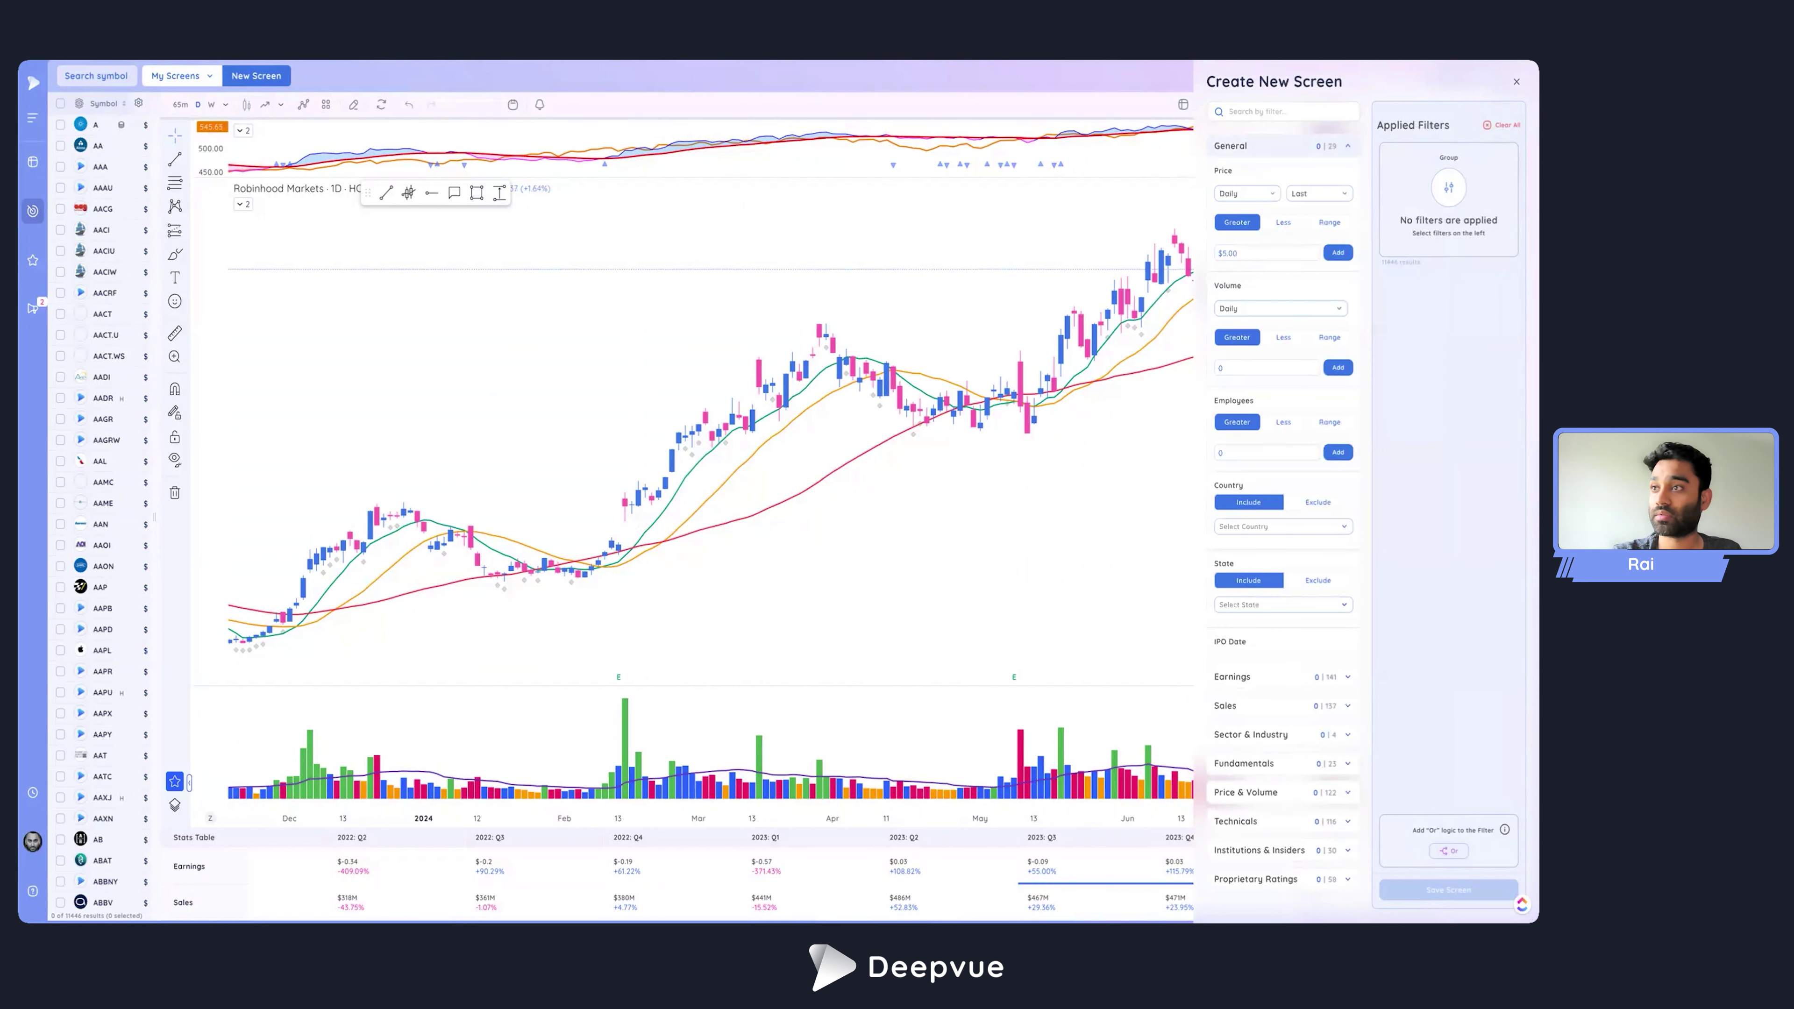
click(1333, 257)
Add an Average Volume filter to the first group for 20 Day average volume greater than 500K.
click(1253, 110)
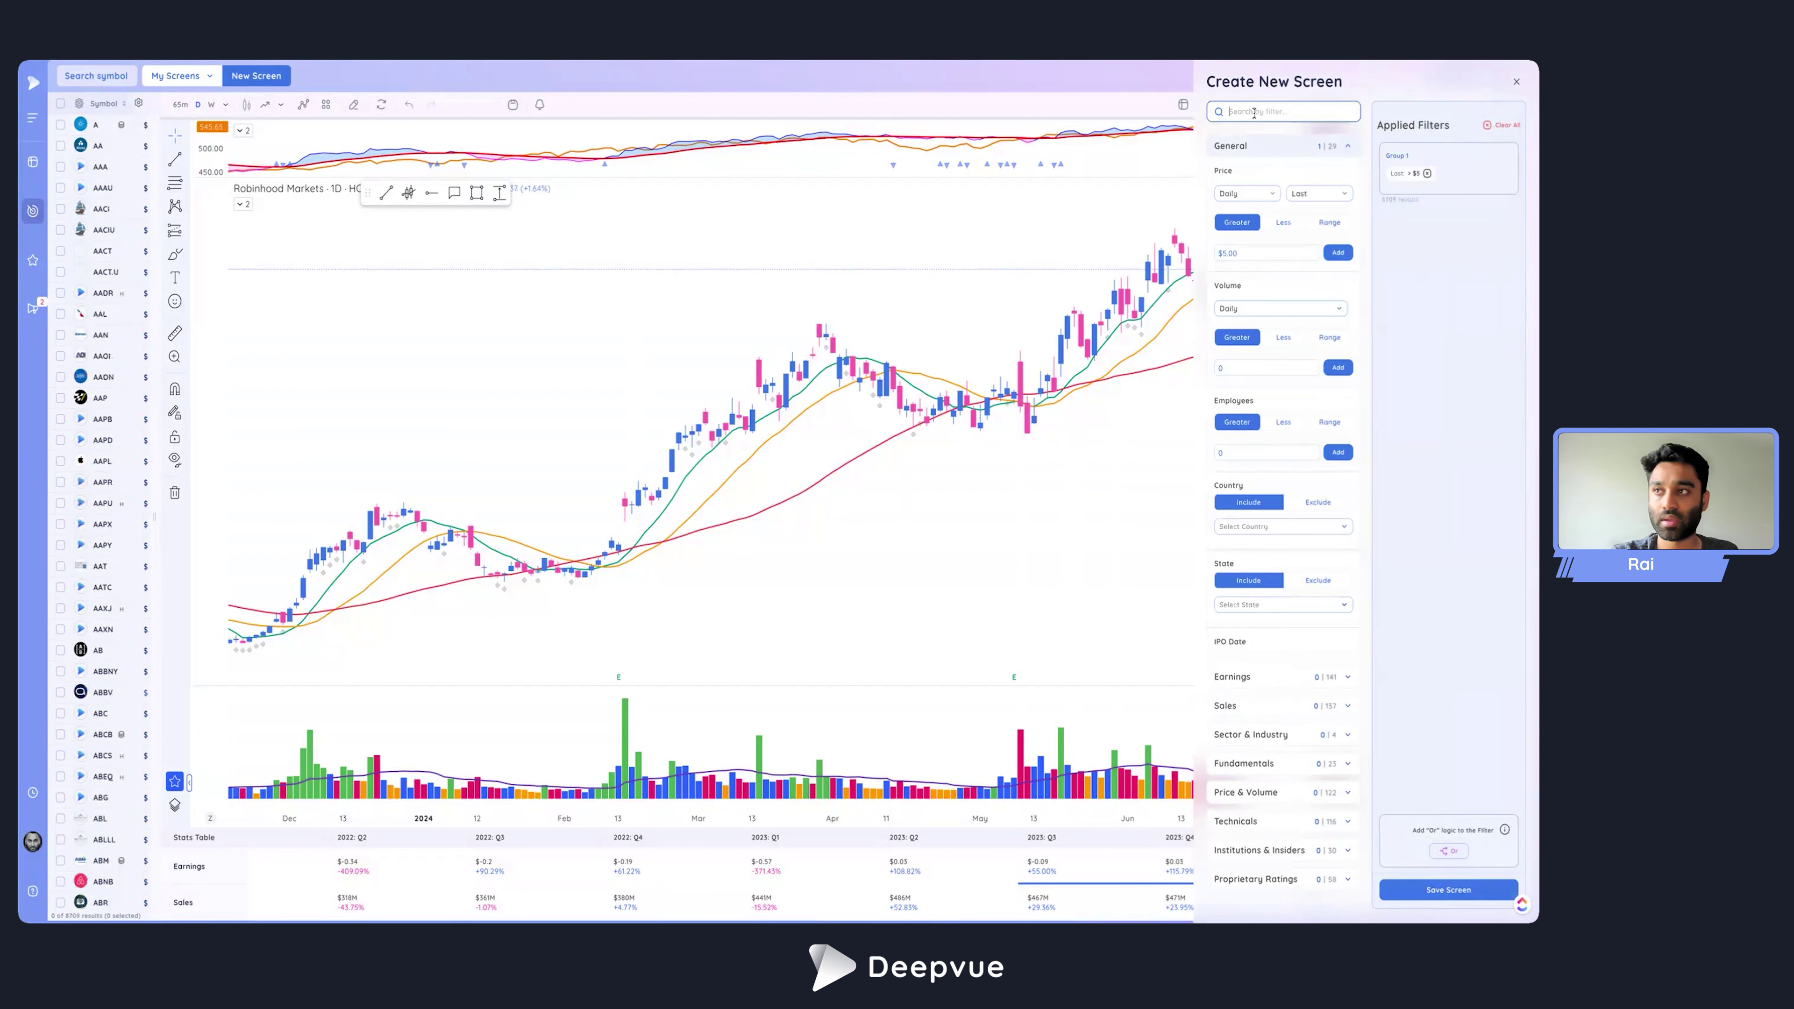
text(average)
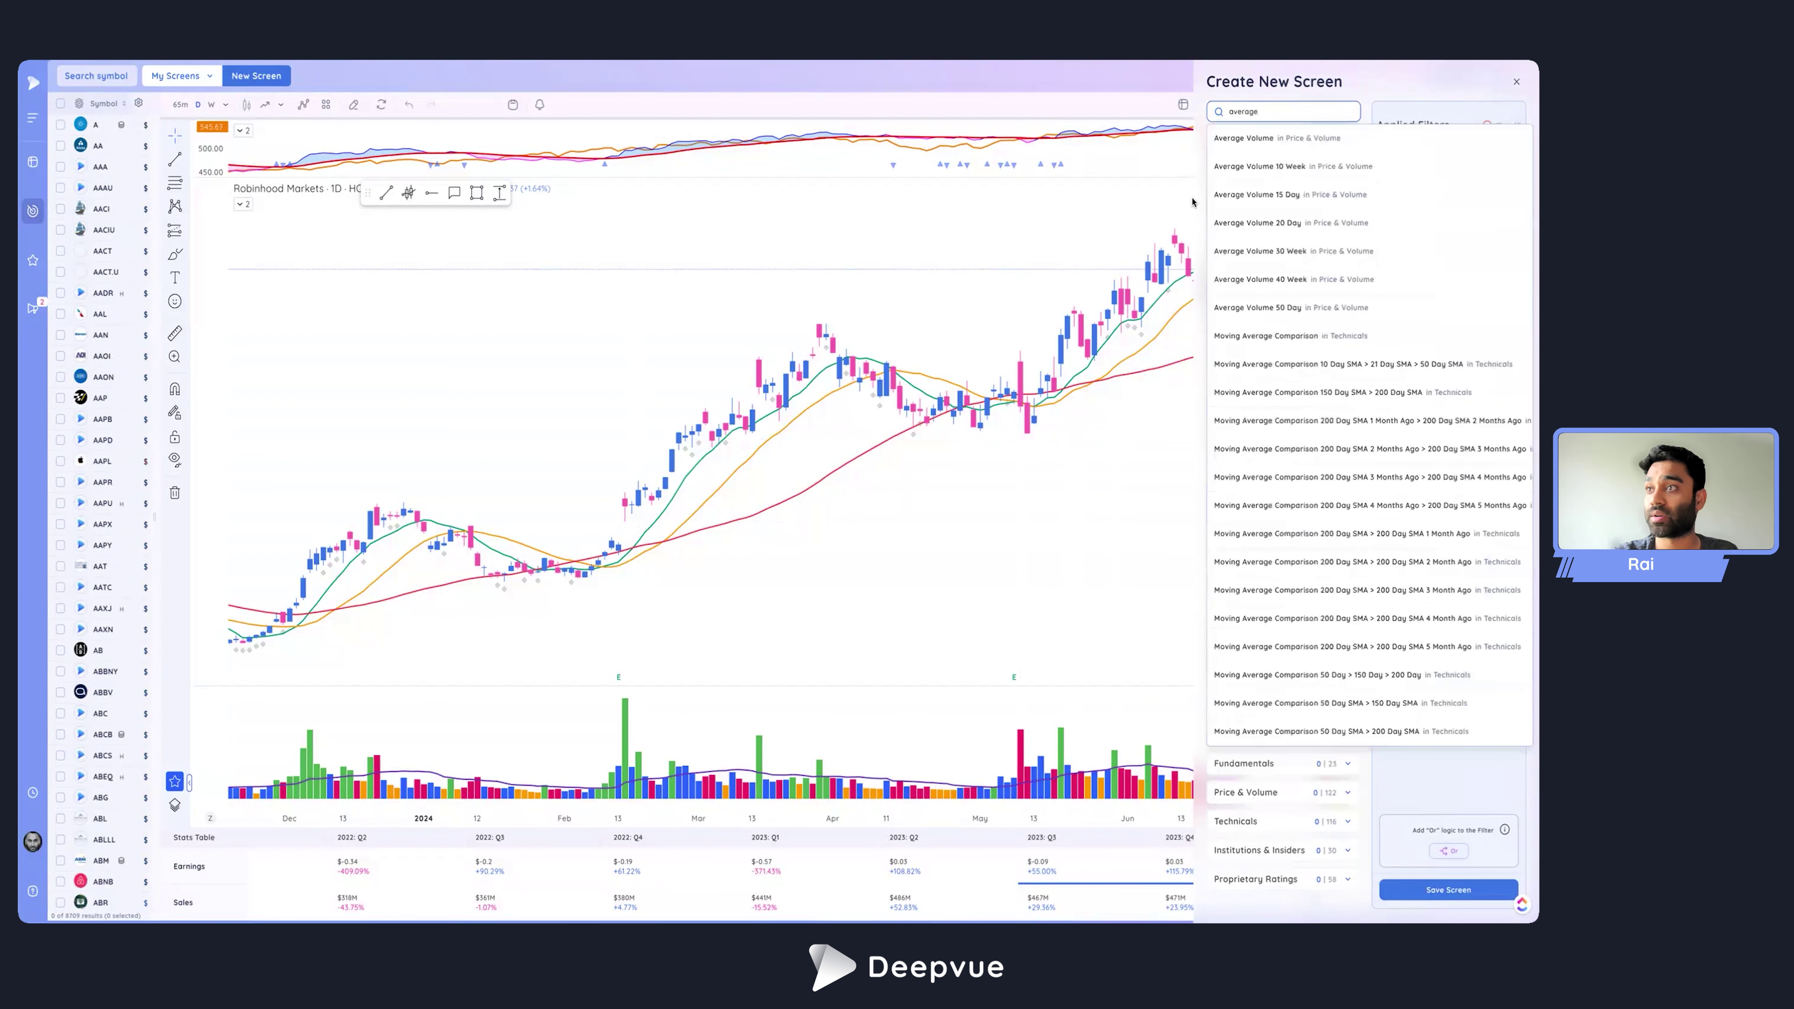
click(1270, 167)
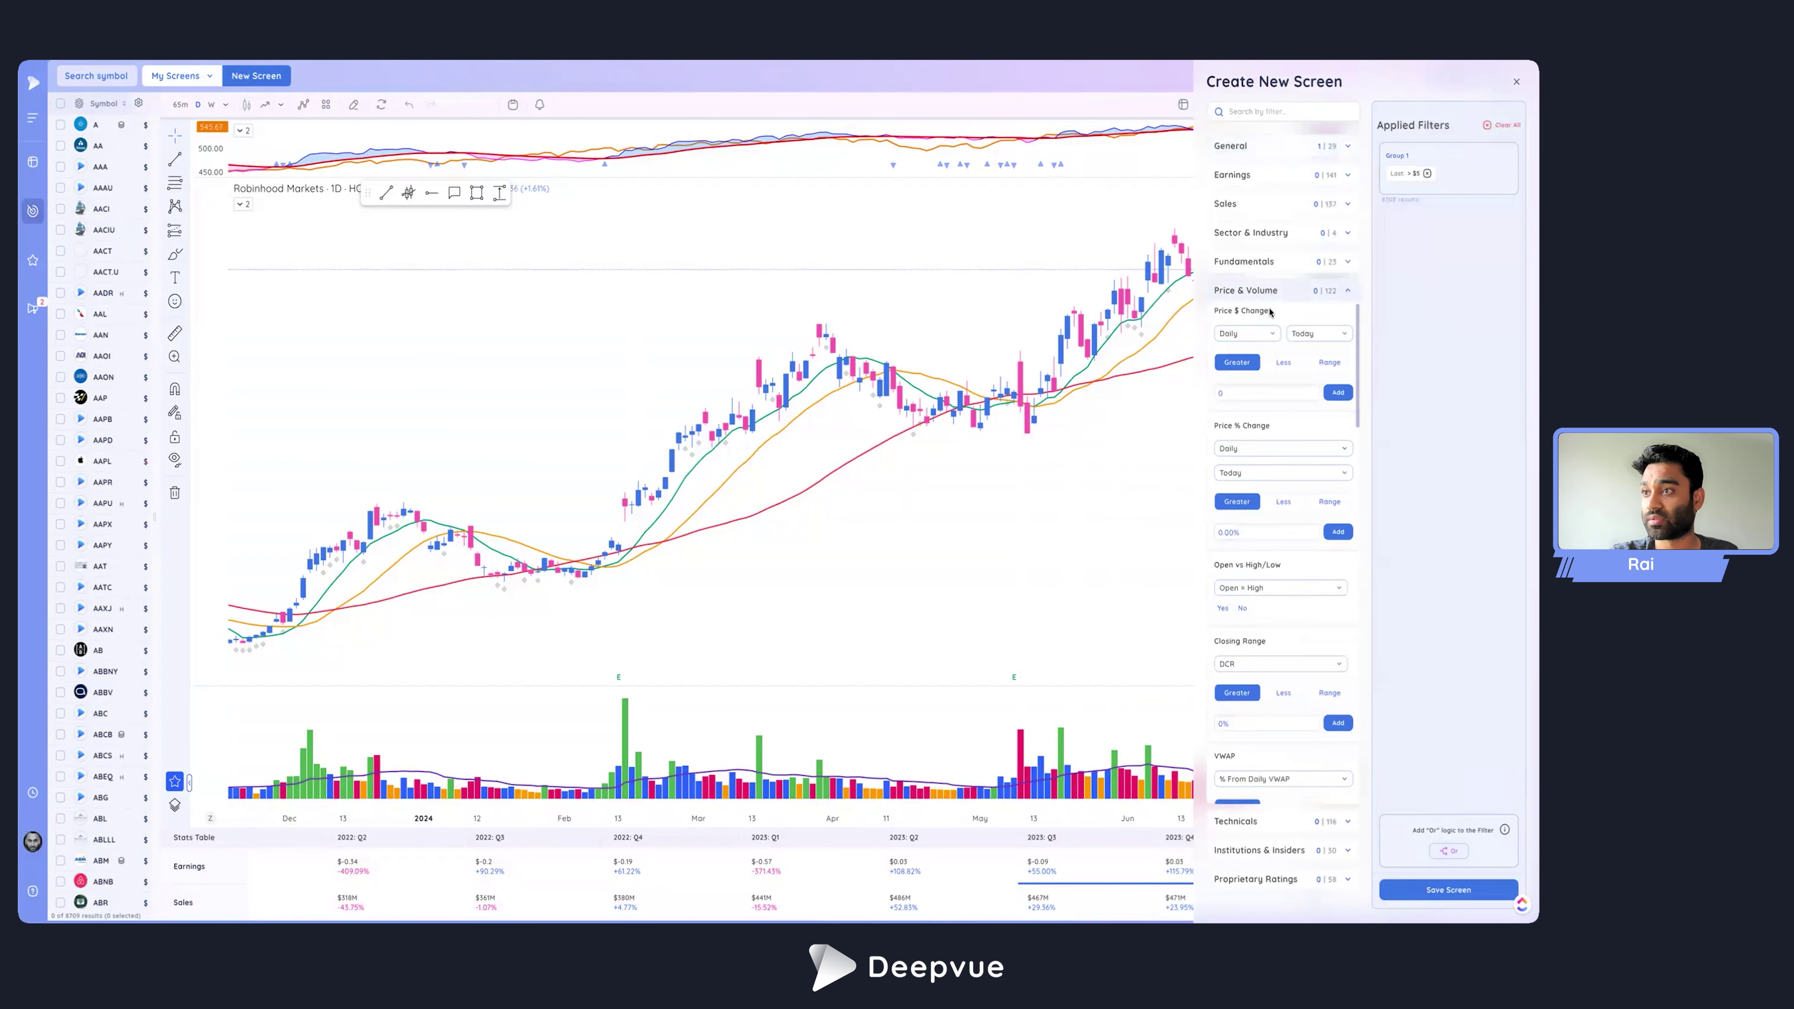
scroll(1269, 312, down, 10)
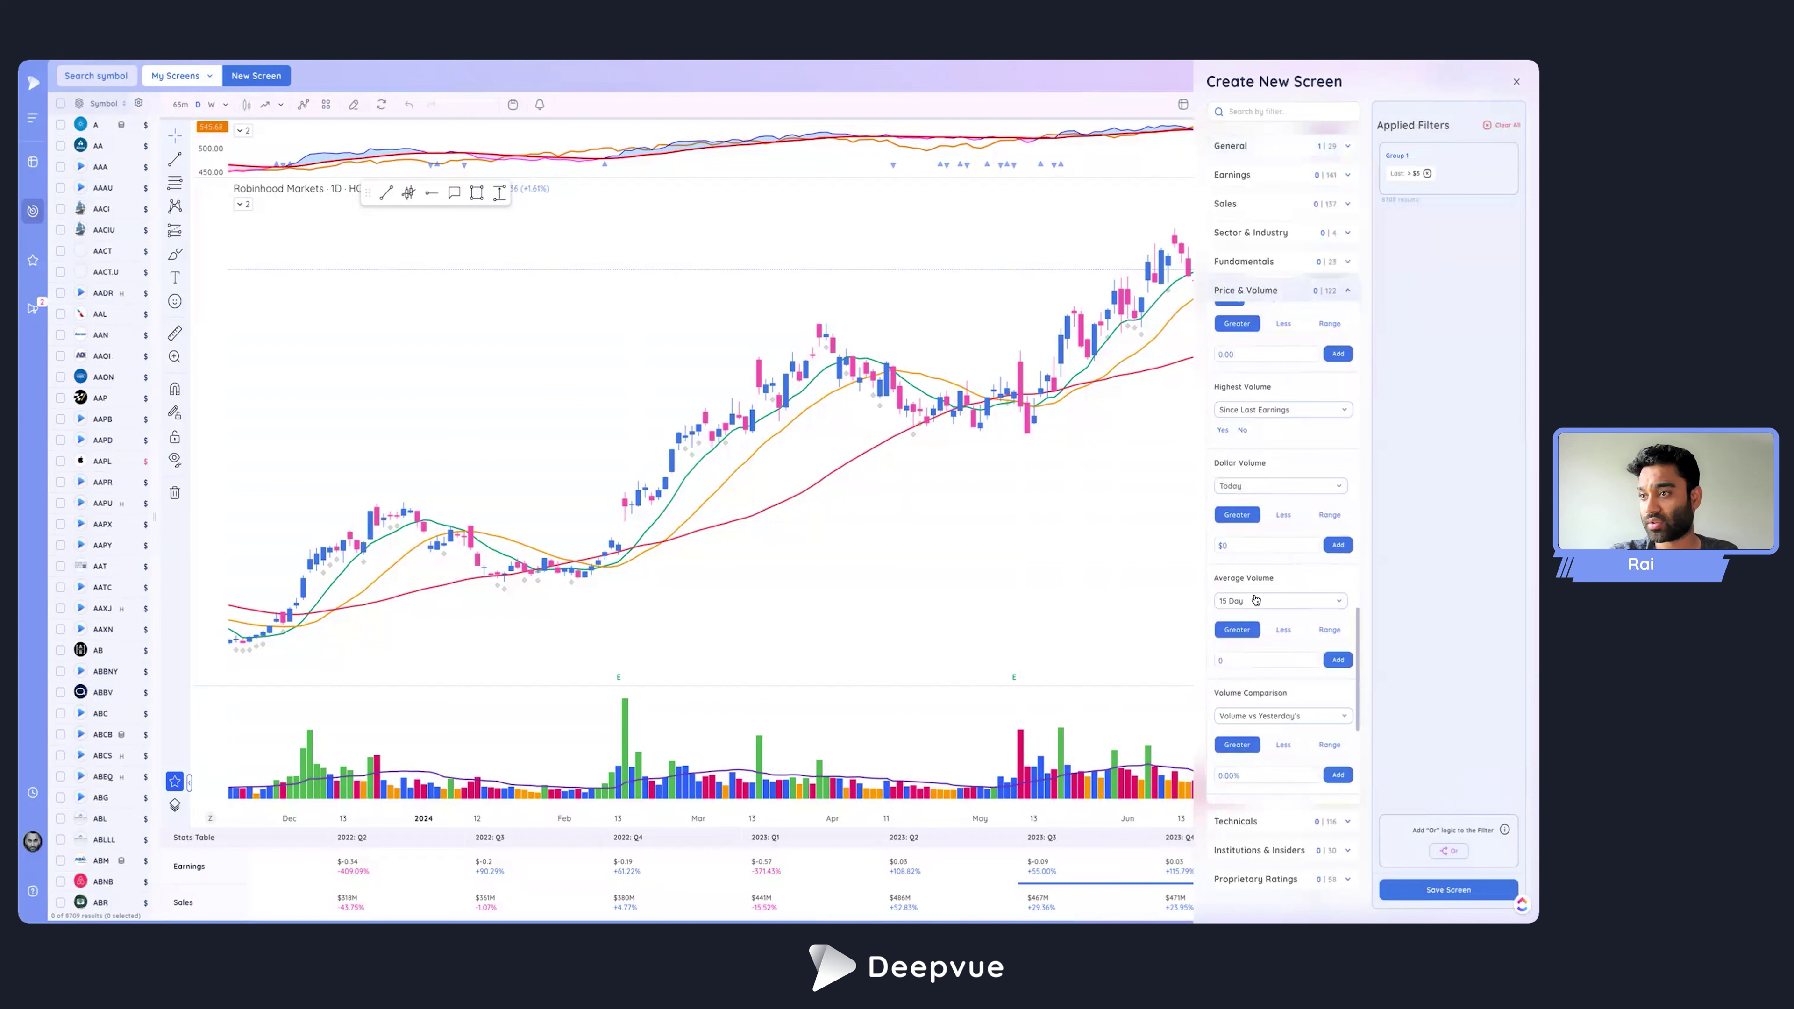
click(1256, 600)
click(1250, 635)
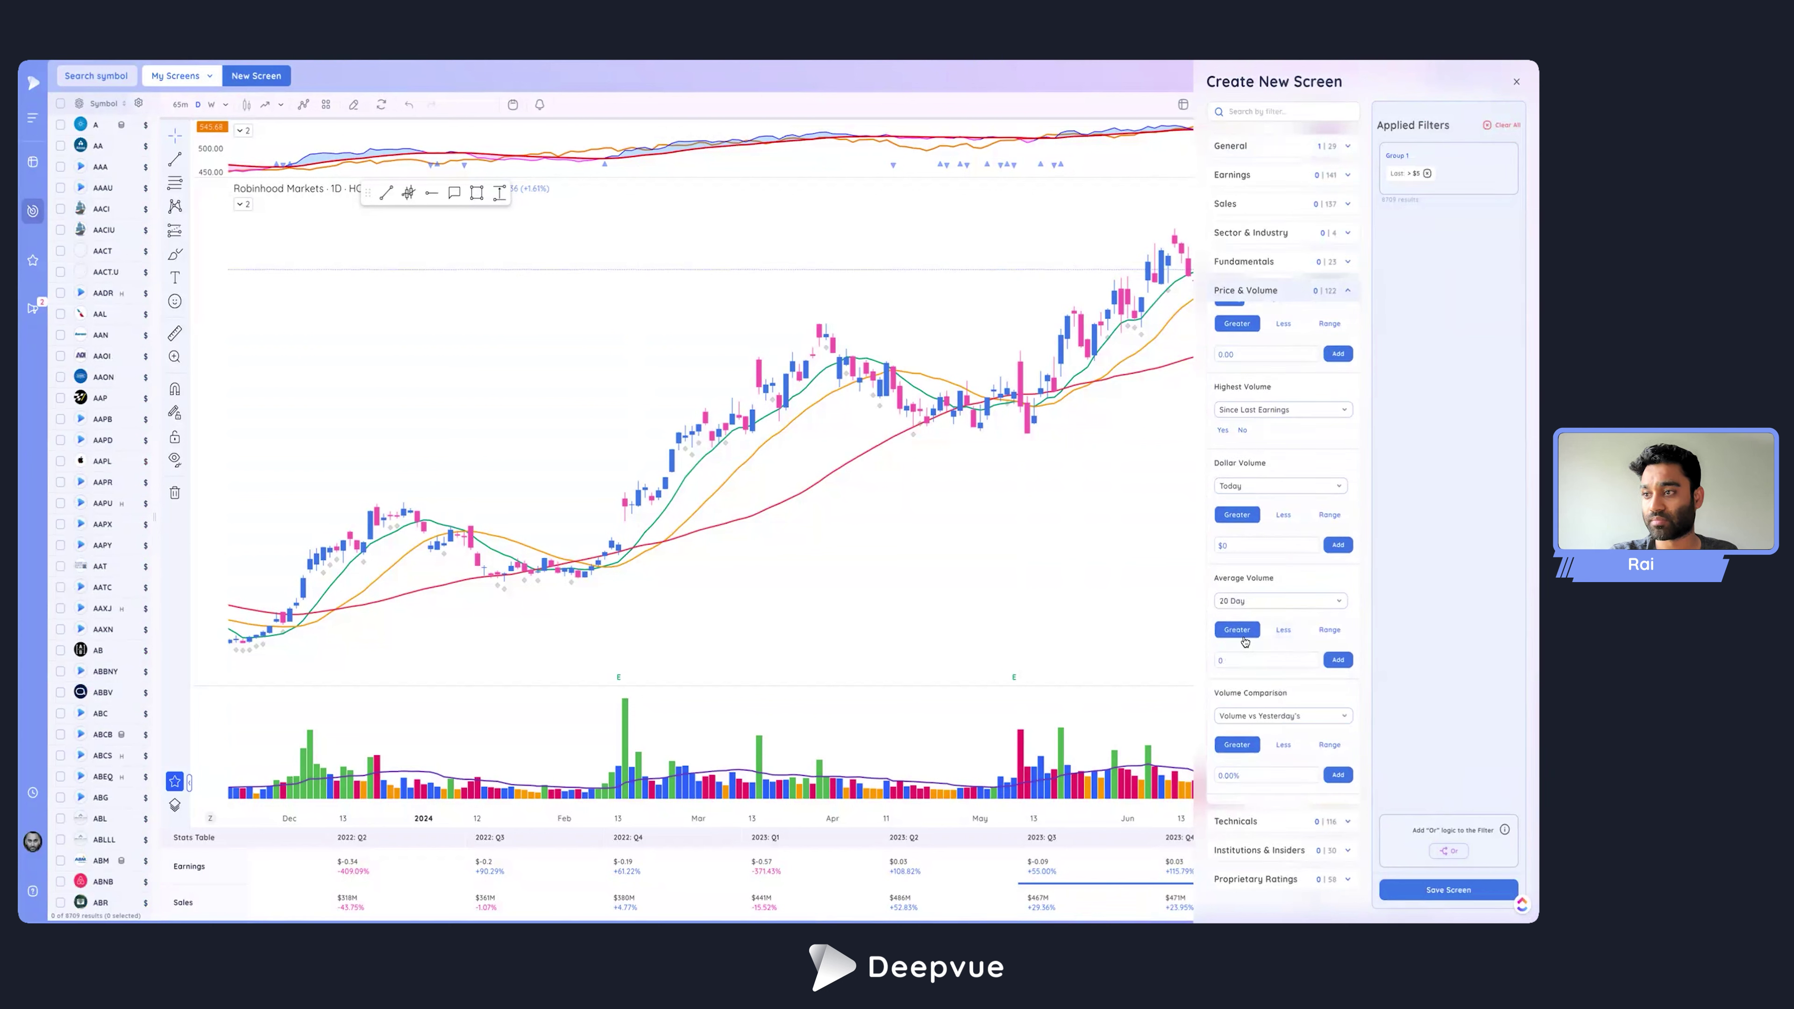
click(1245, 660)
text(5)
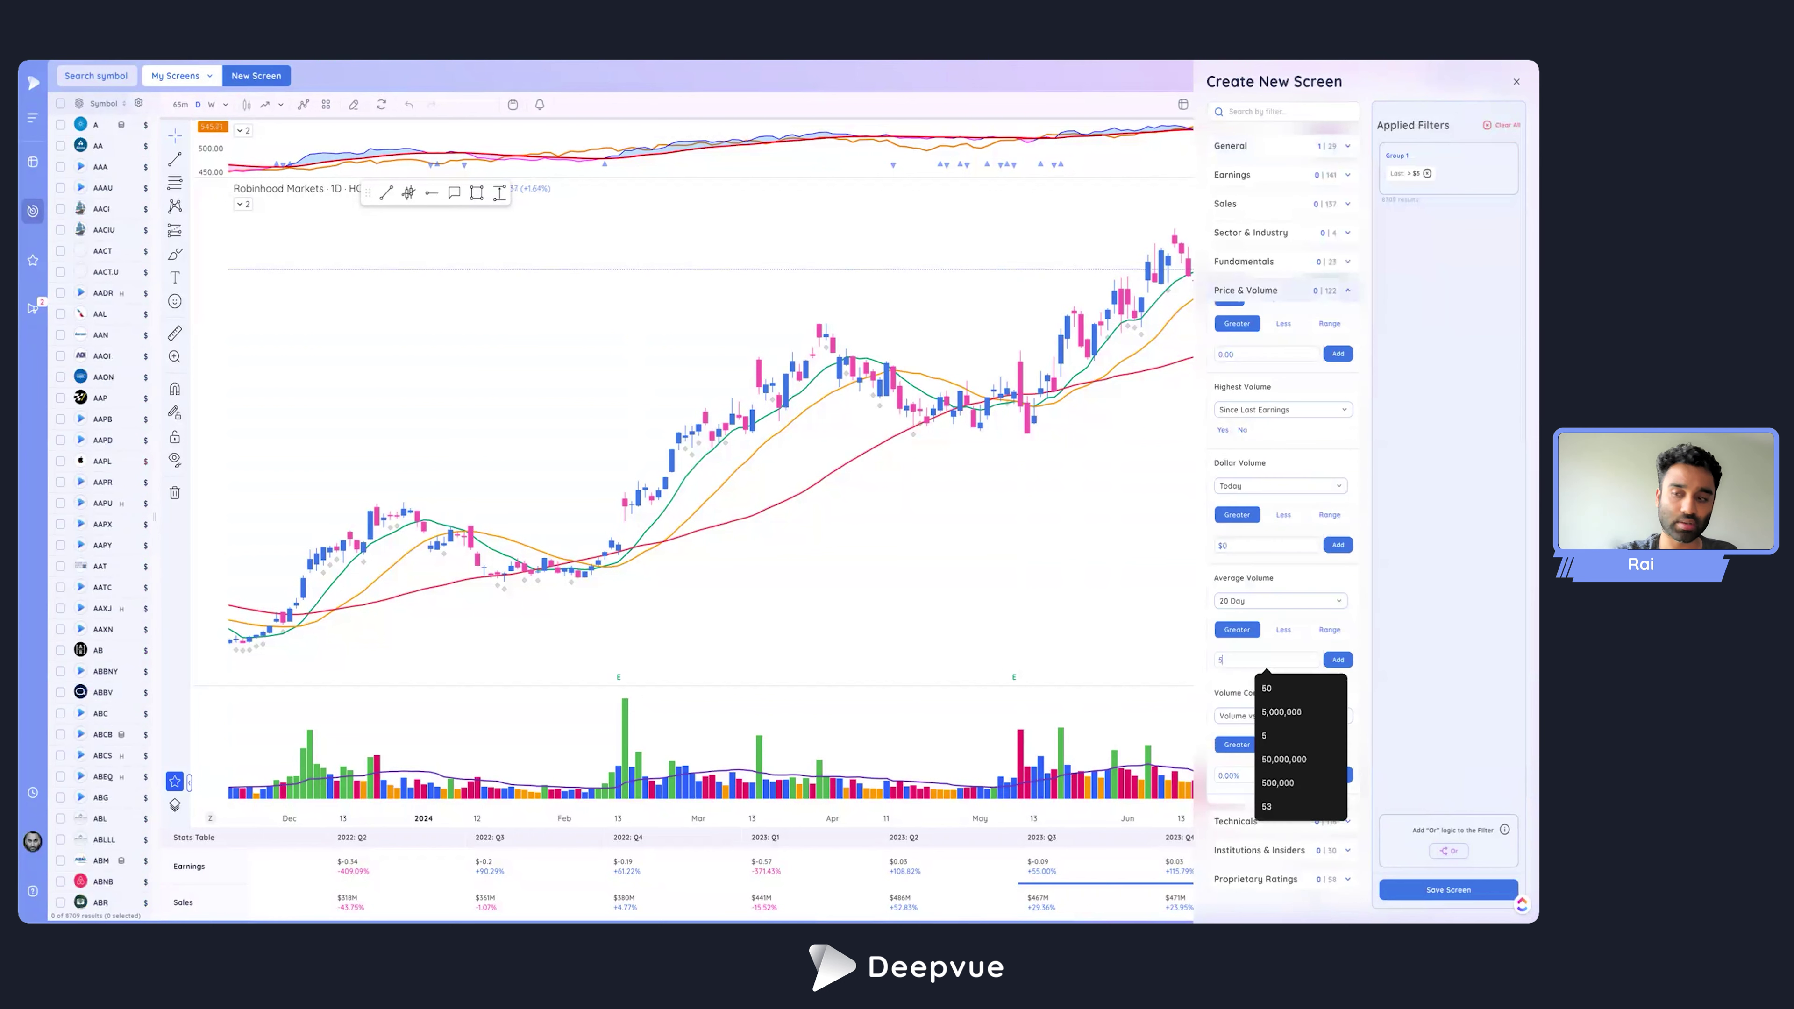
text(00K)
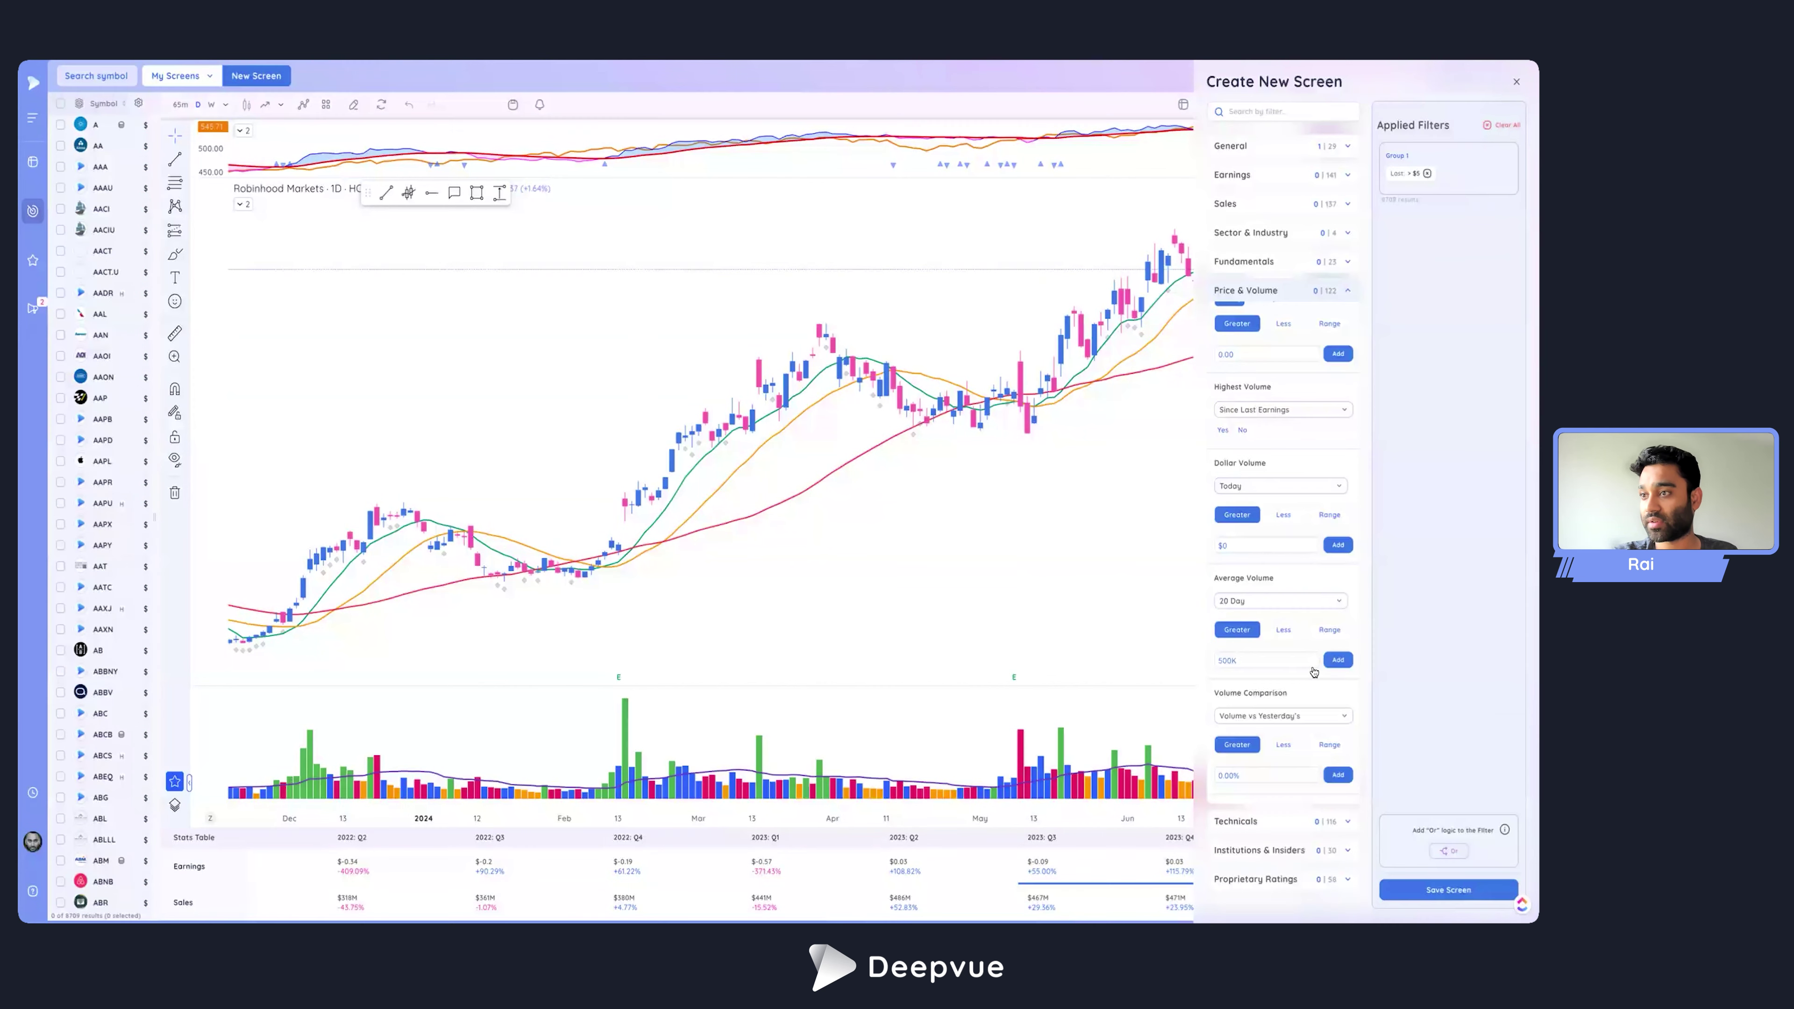
click(1343, 663)
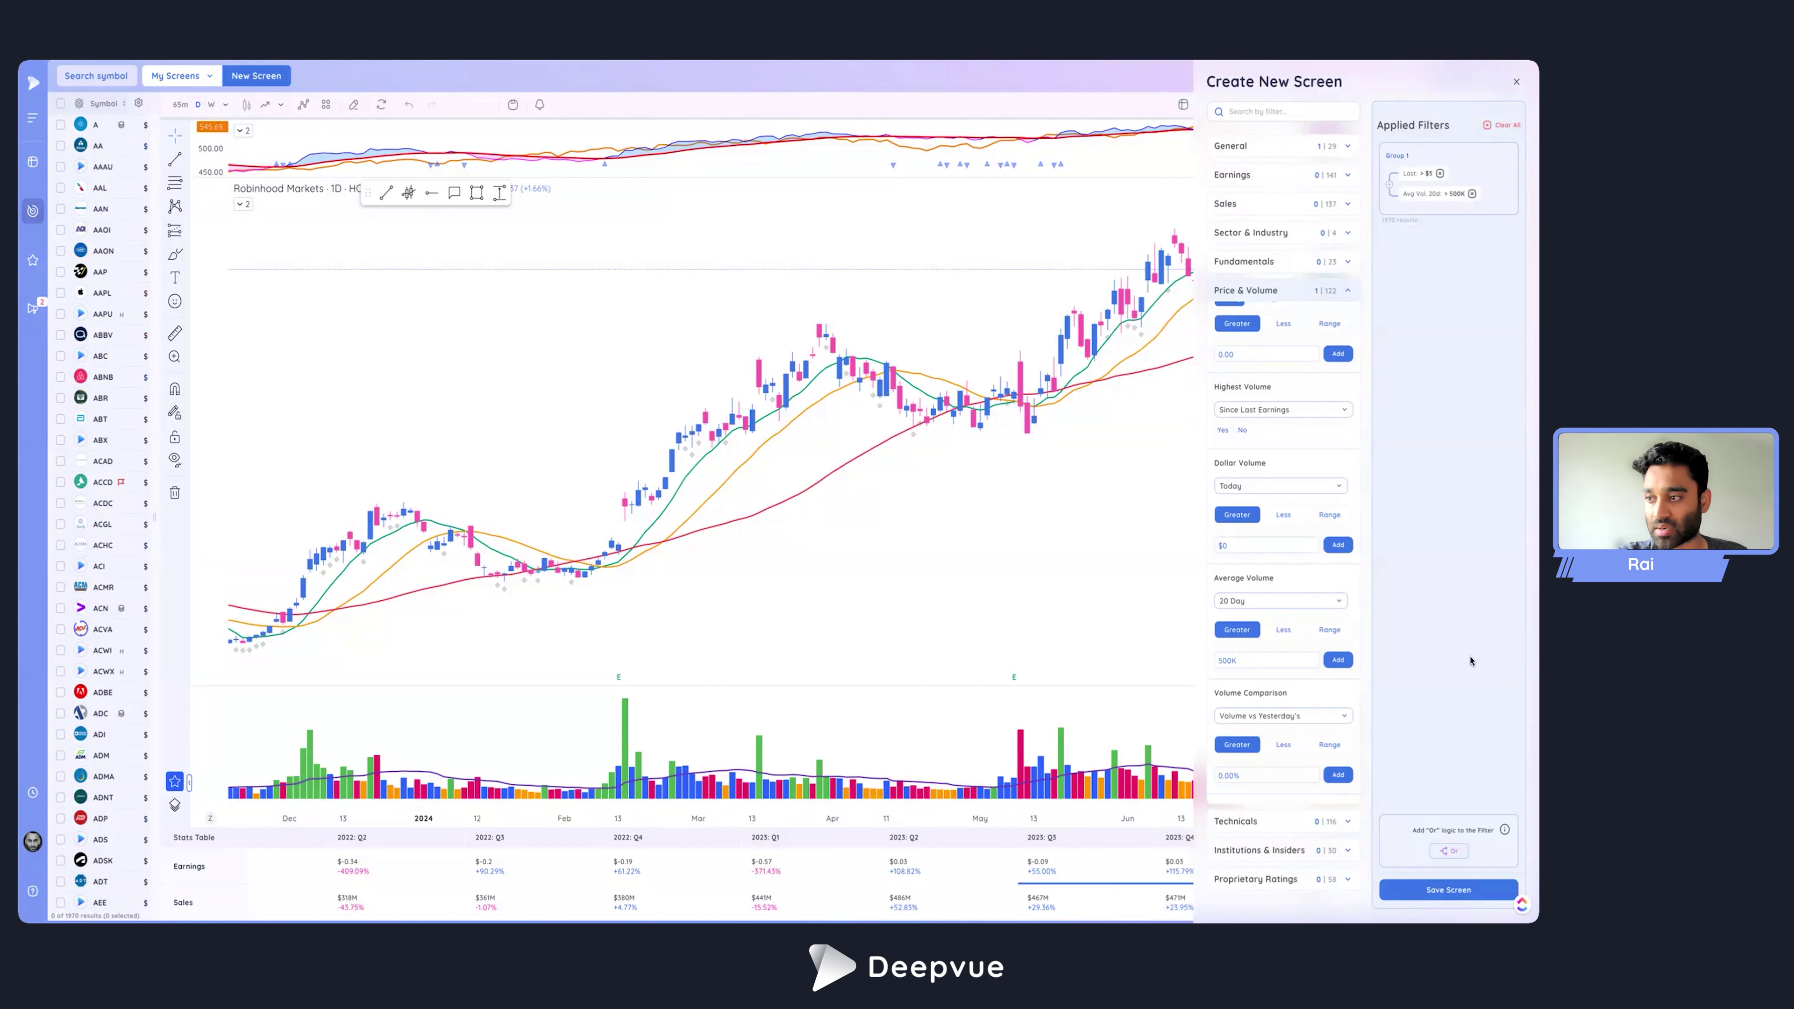
Add an "Or" group to the new screen and give it a Technicals filter for Stan Weinstein Stage 2.
click(1455, 845)
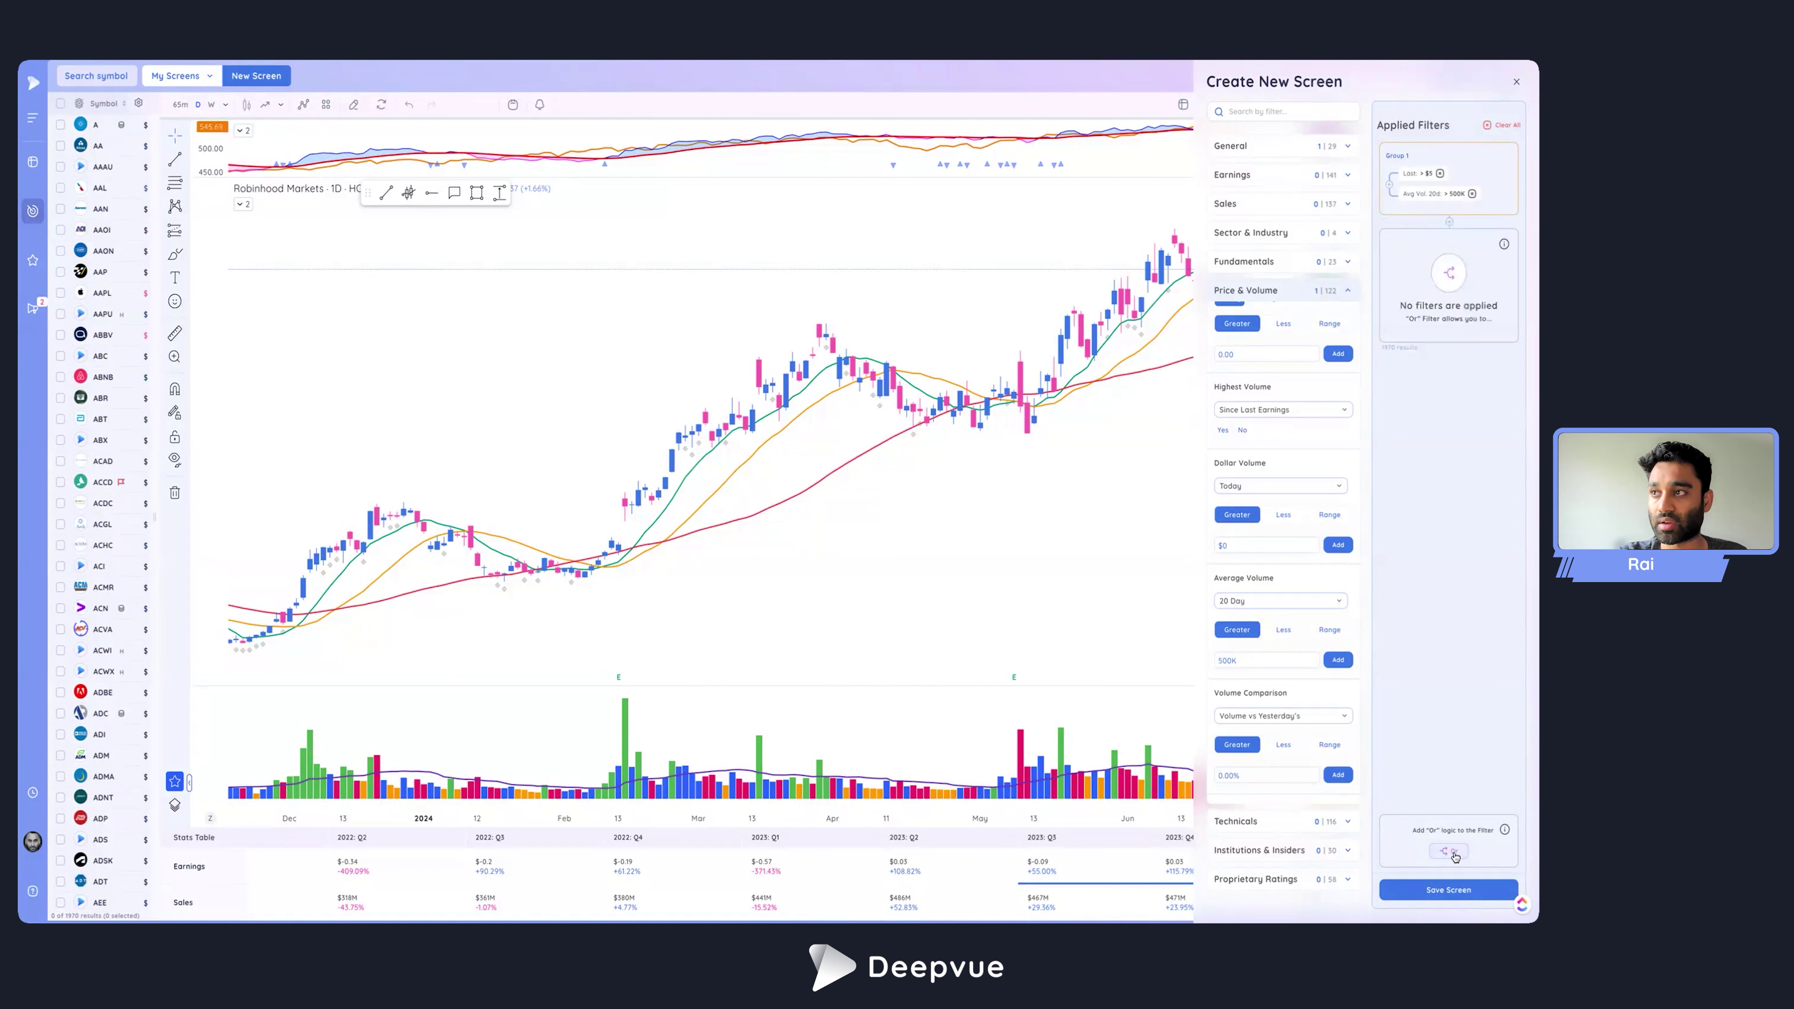
click(1422, 282)
click(1273, 111)
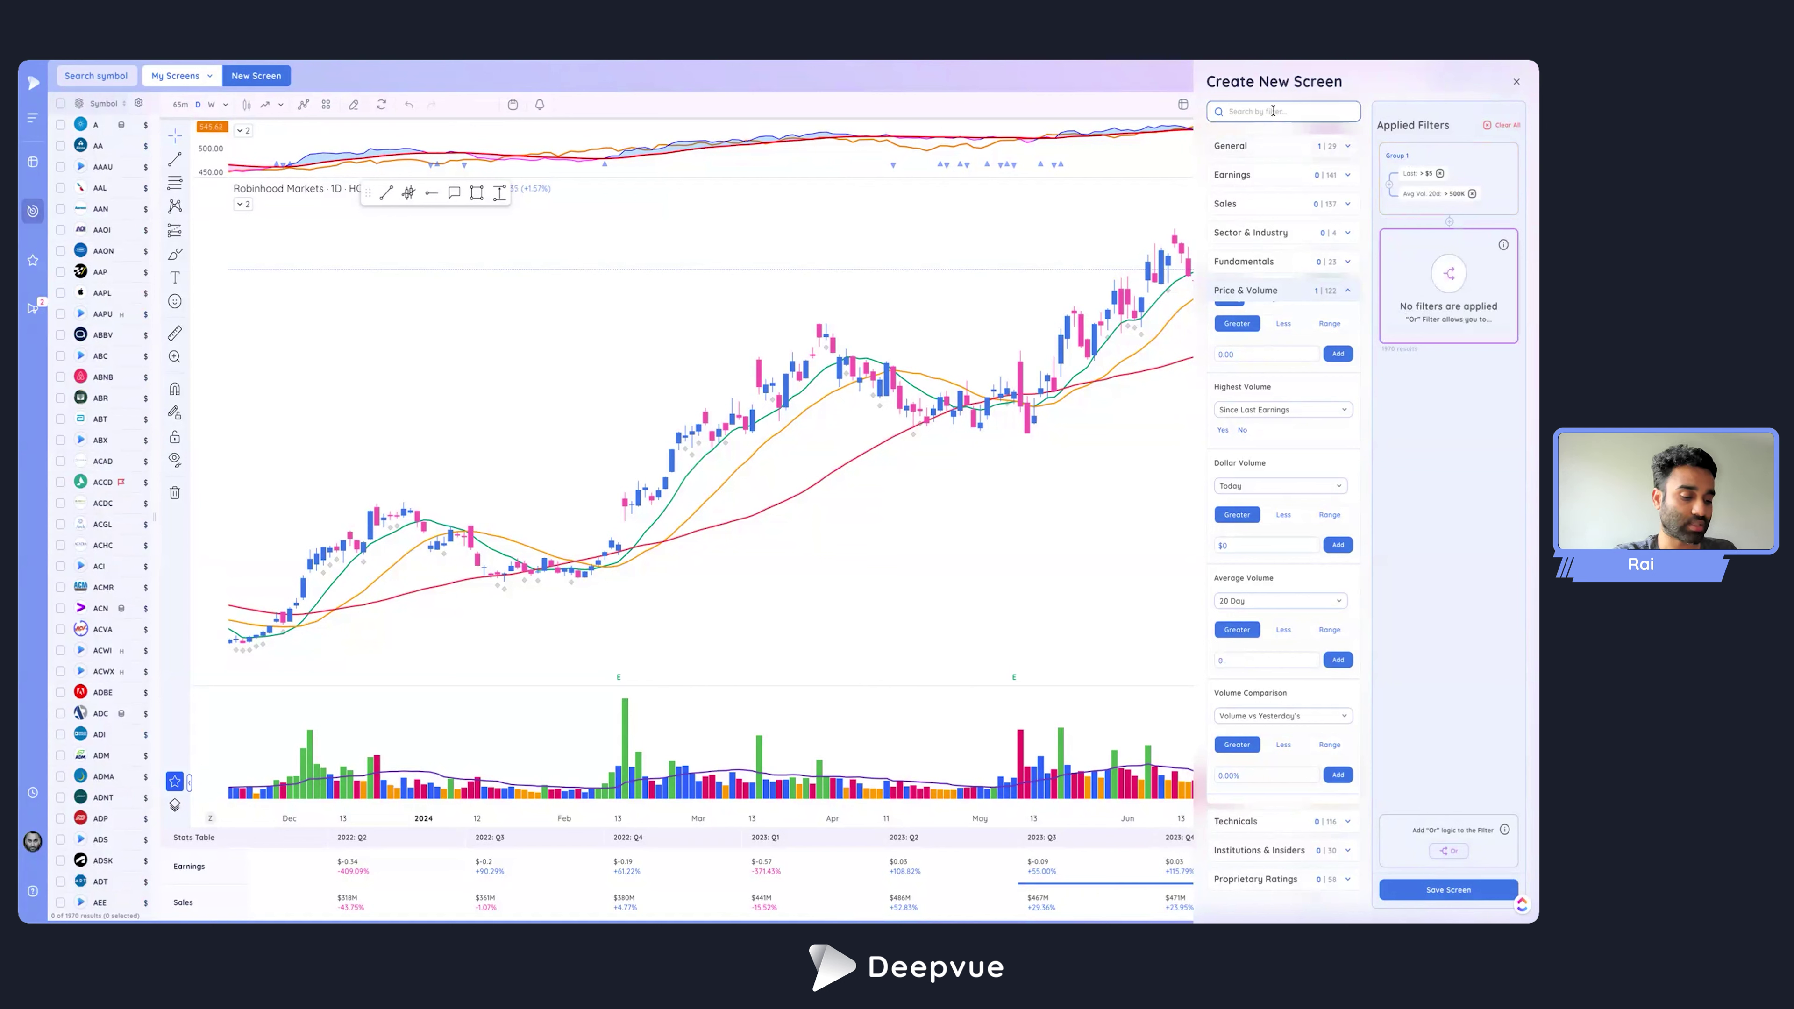
text(Tech)
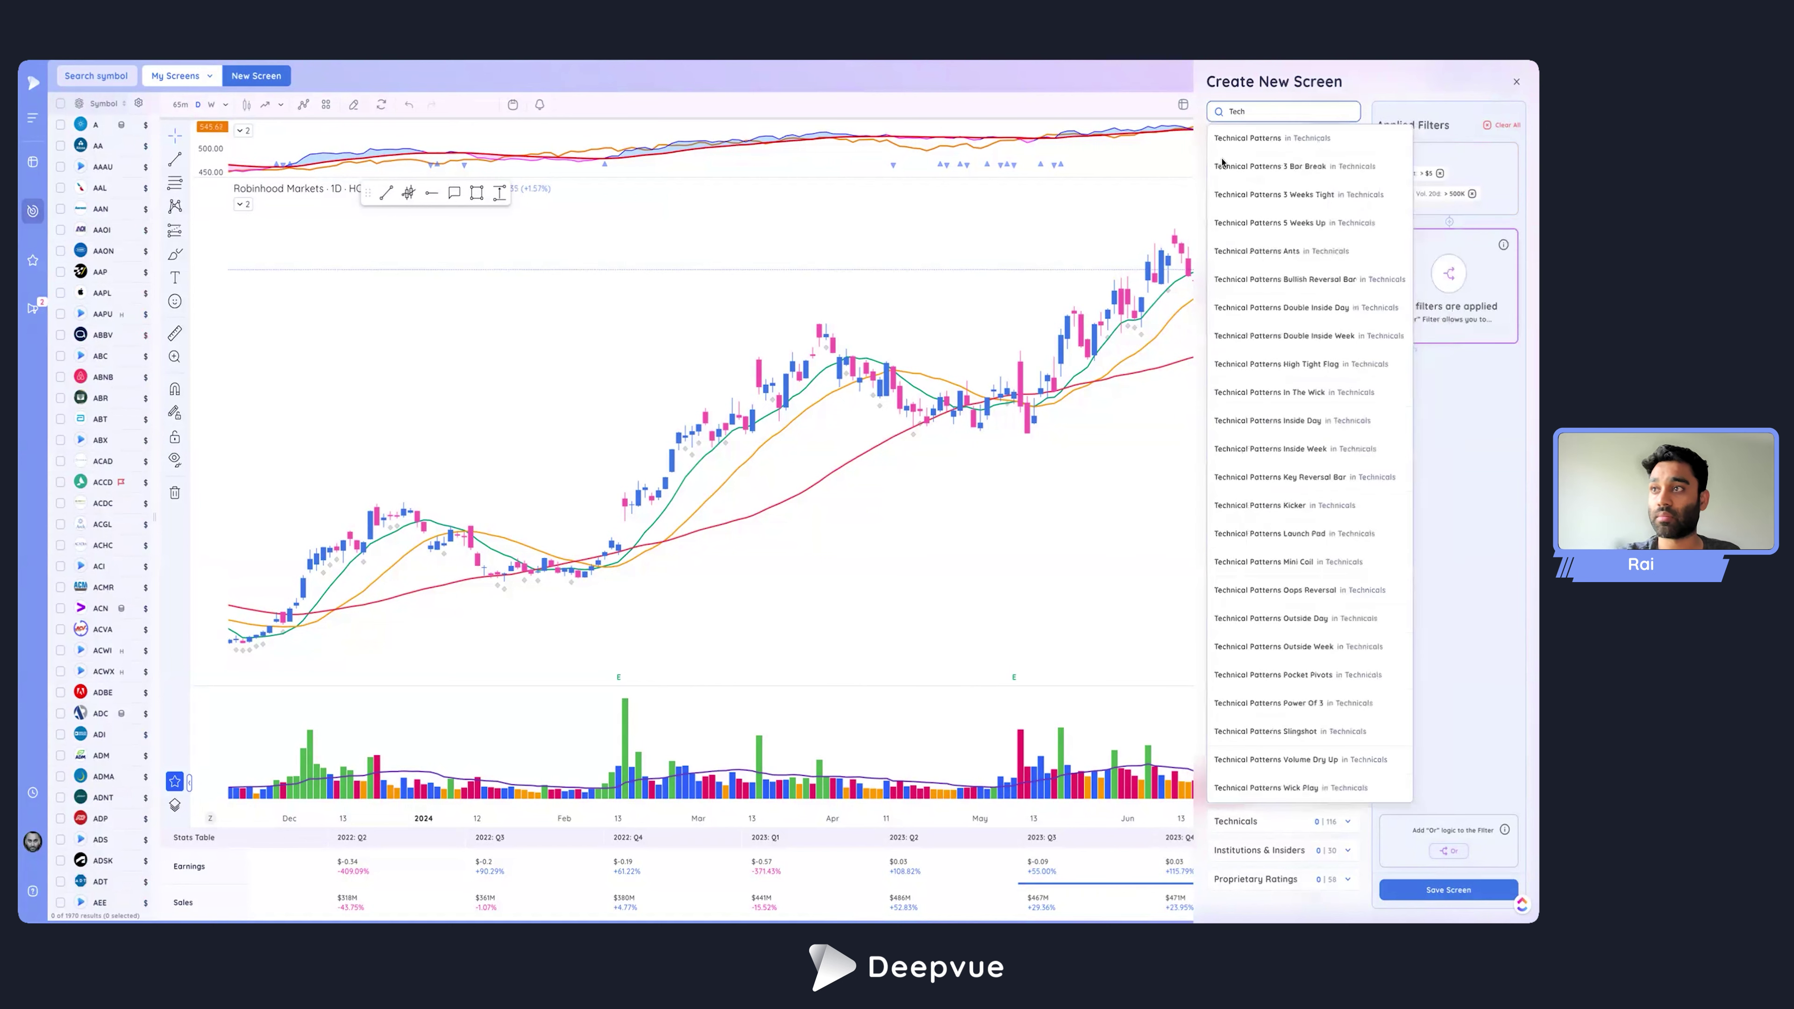
click(1267, 420)
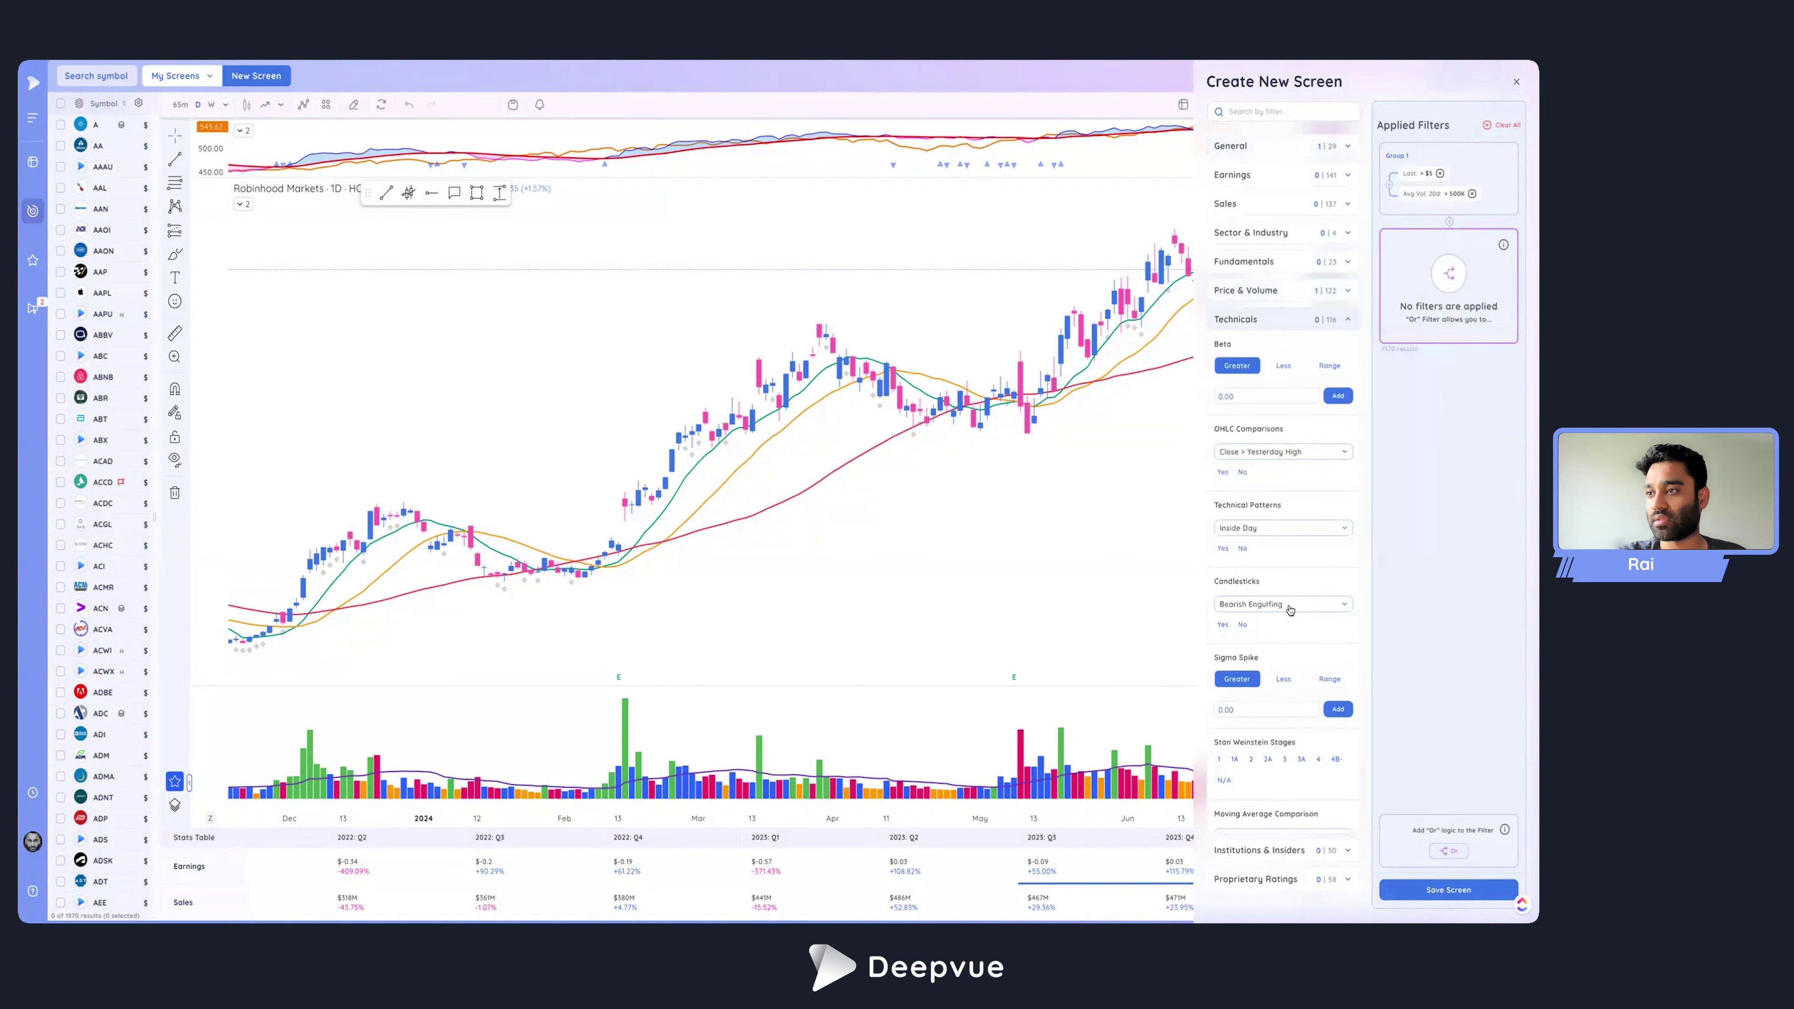
scroll(1290, 610, down, 1)
click(1251, 738)
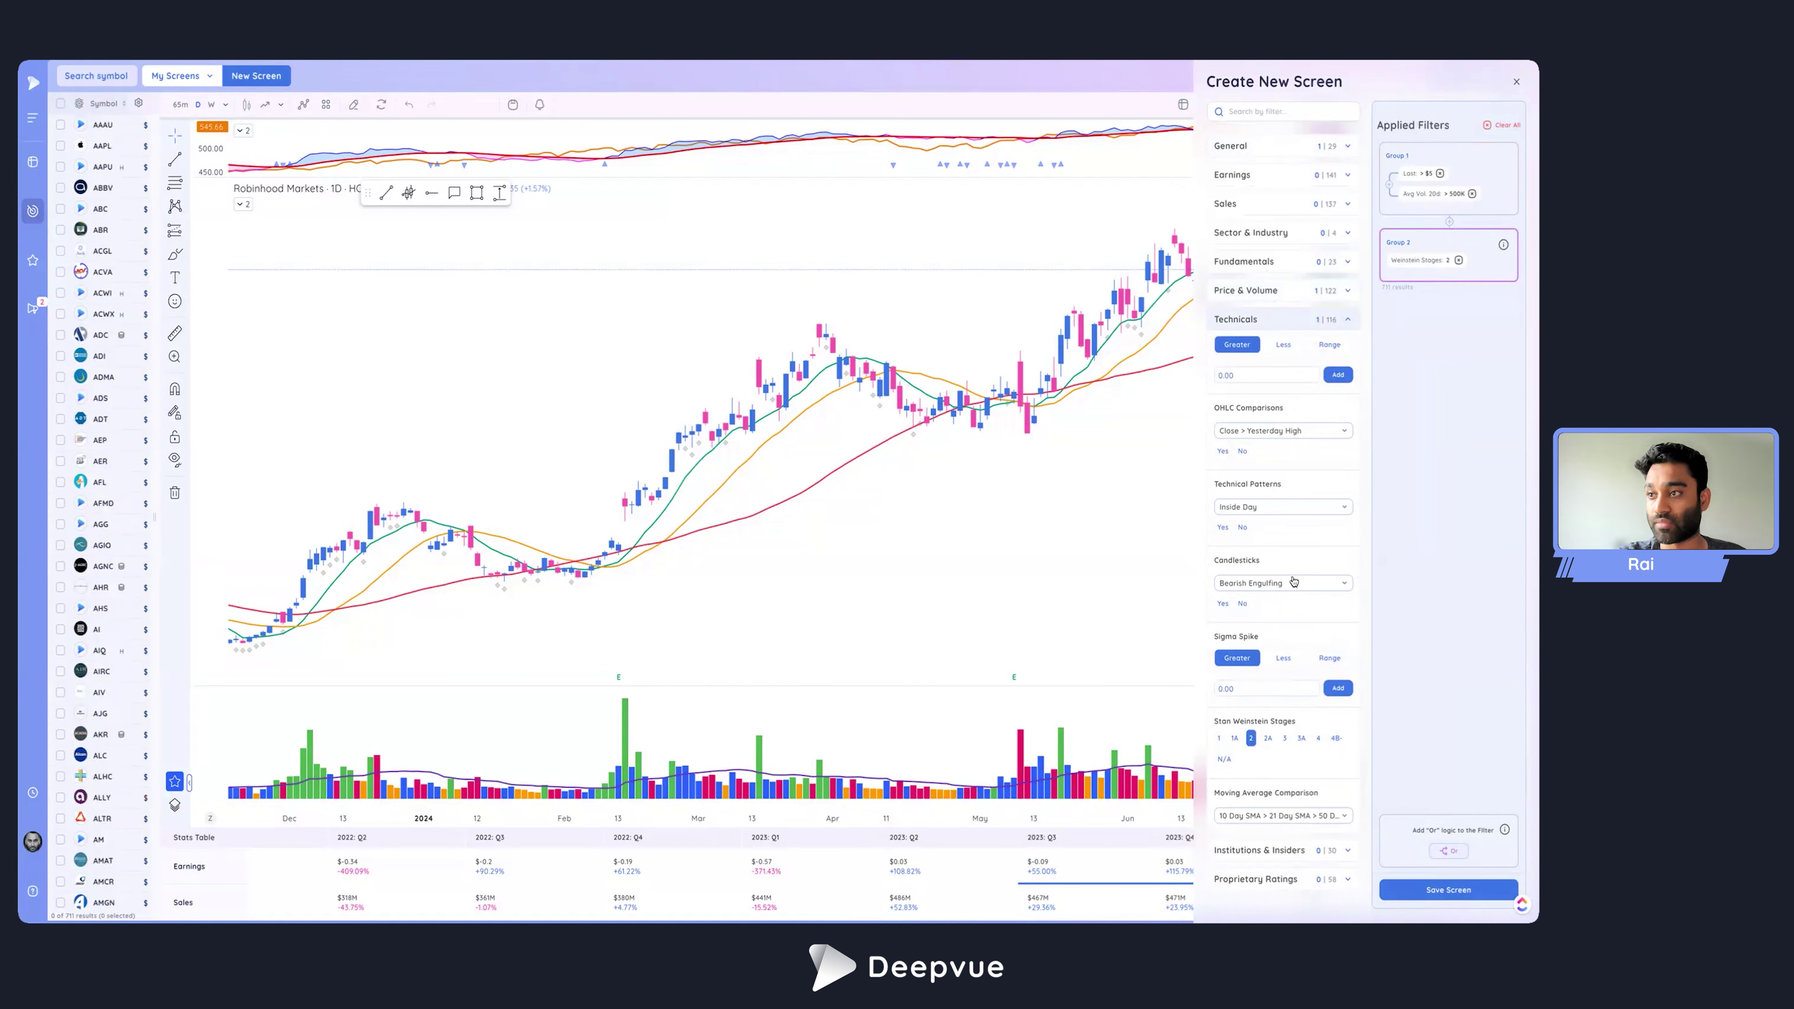
Add the technical patterns Inside Day and Double Inside Day to the "Or" group, both set to Yes.
click(1221, 528)
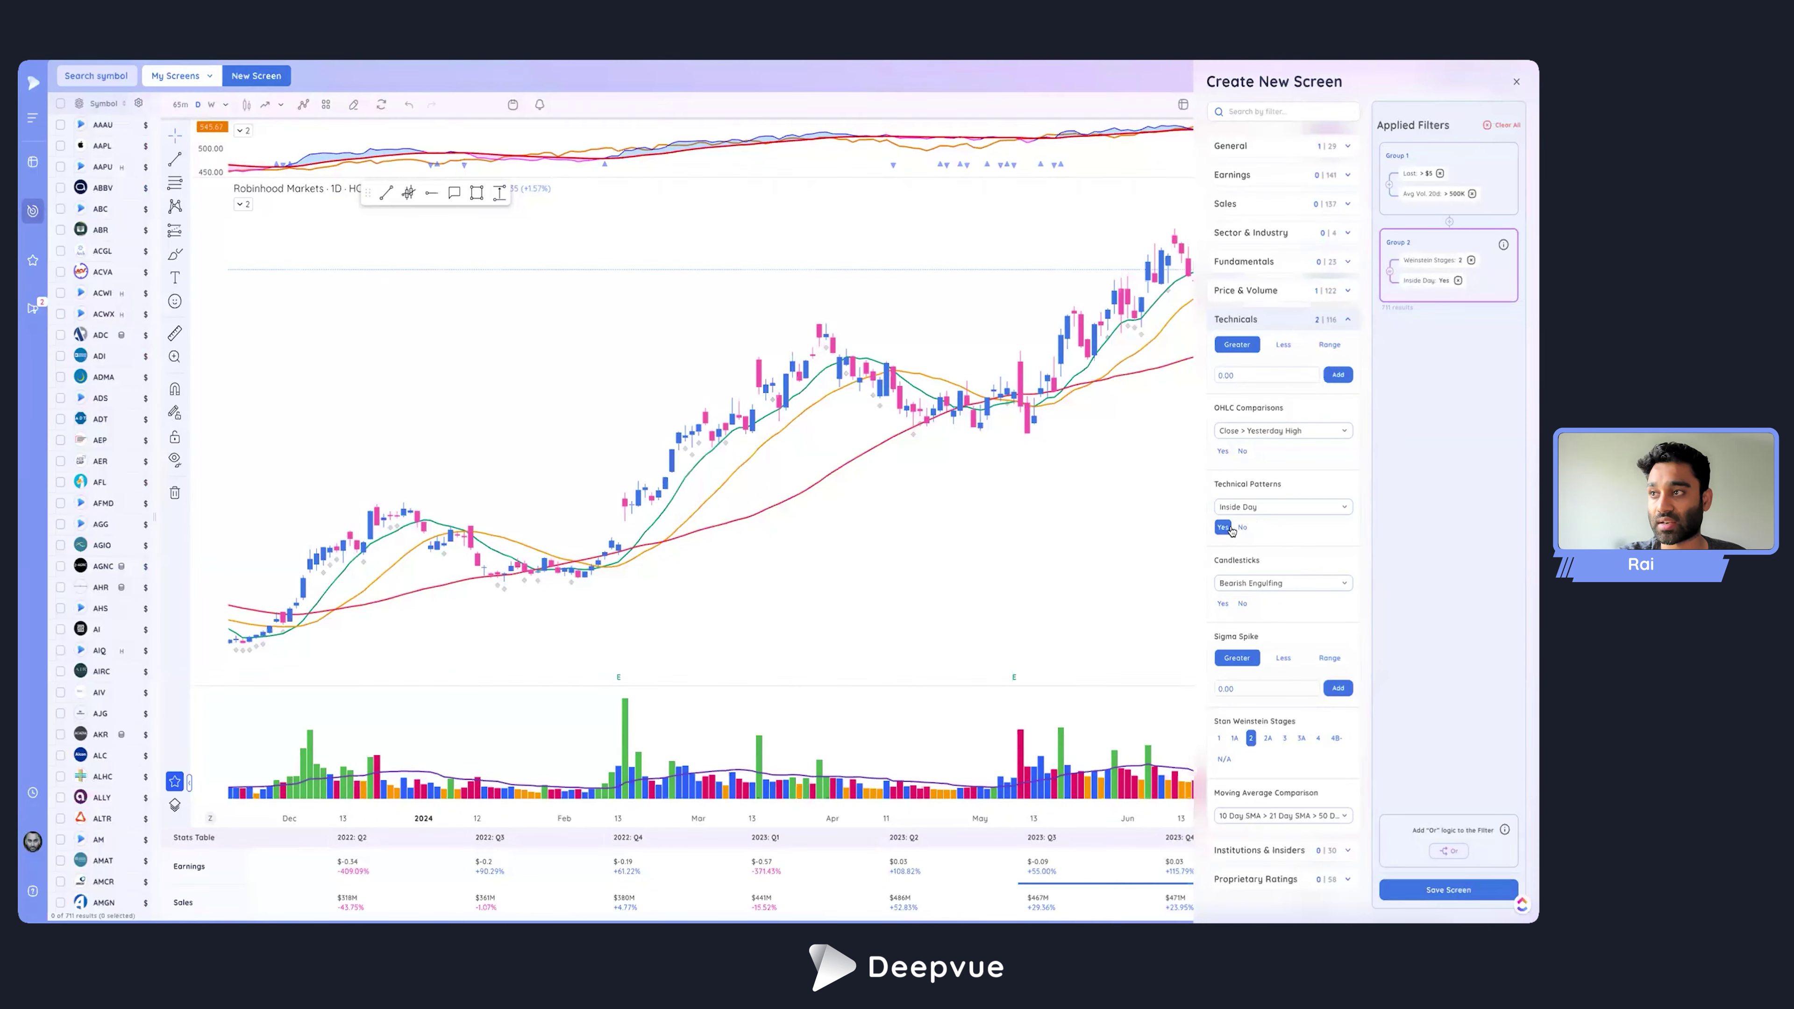
click(1271, 507)
click(1271, 551)
click(1222, 527)
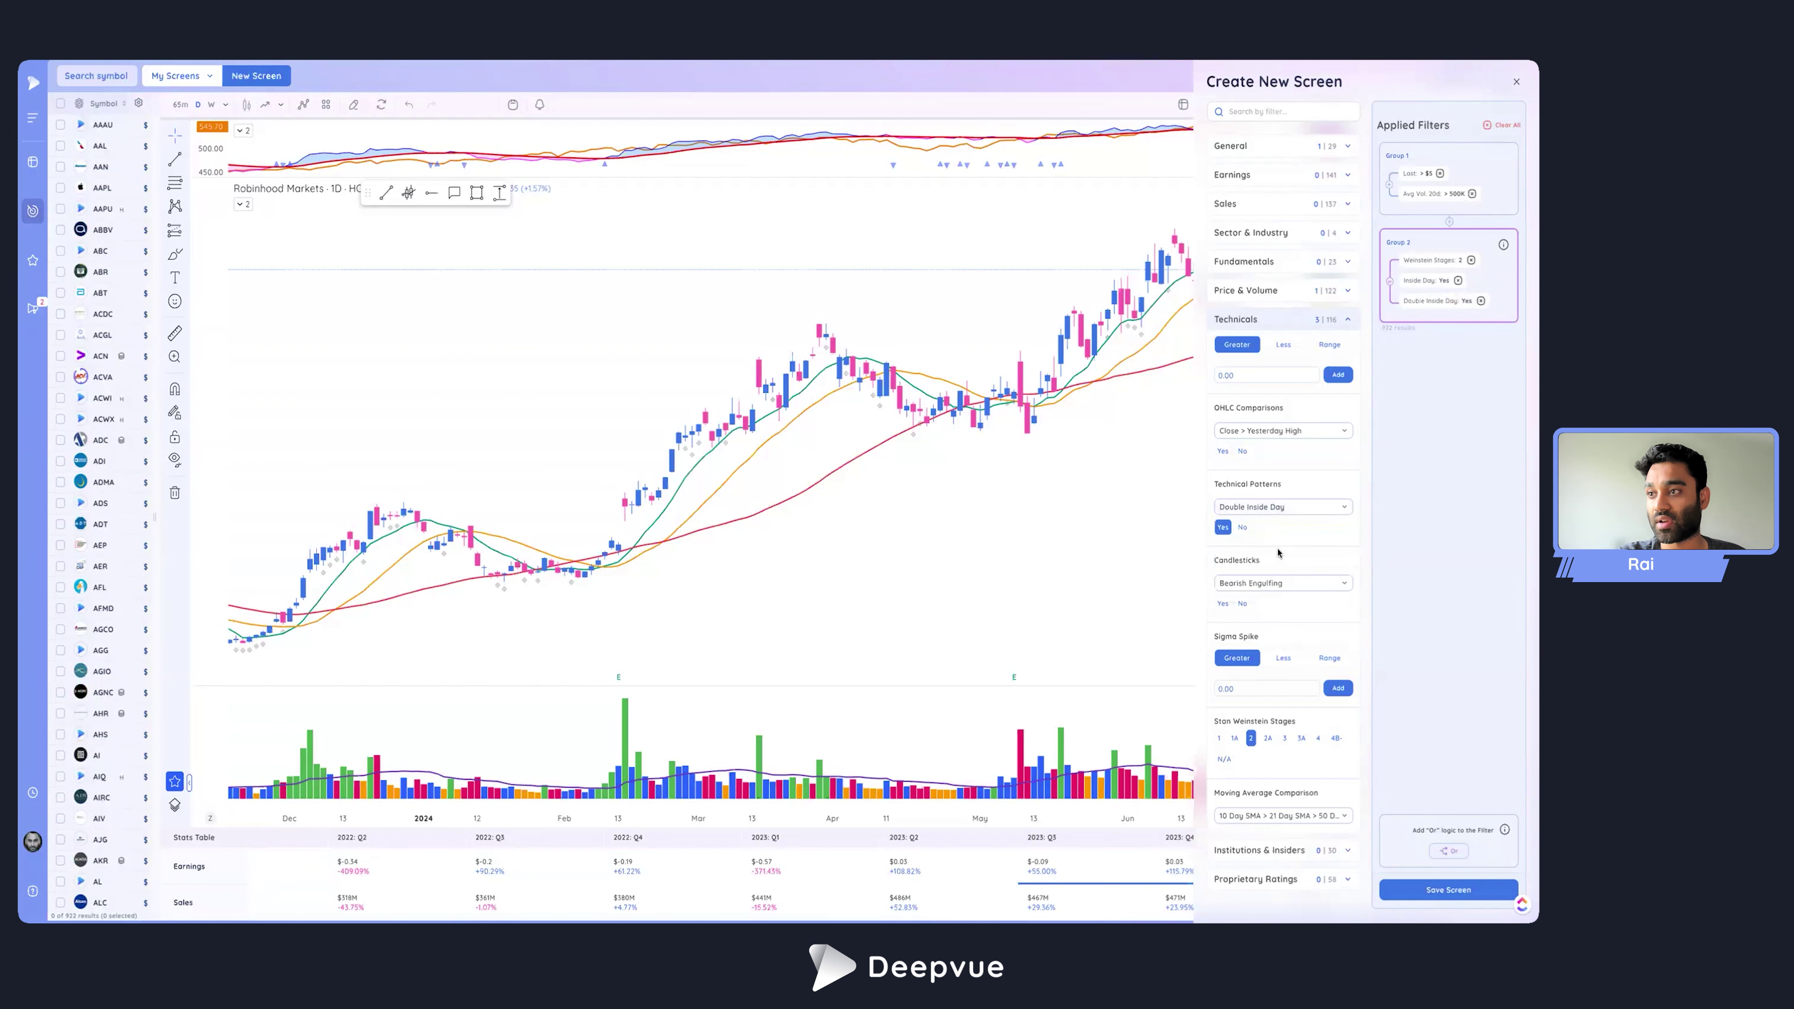
Add the Three White Soldiers candlestick filter, set to Yes, to the "Or" group.
click(1271, 583)
scroll(1261, 615, down, 5)
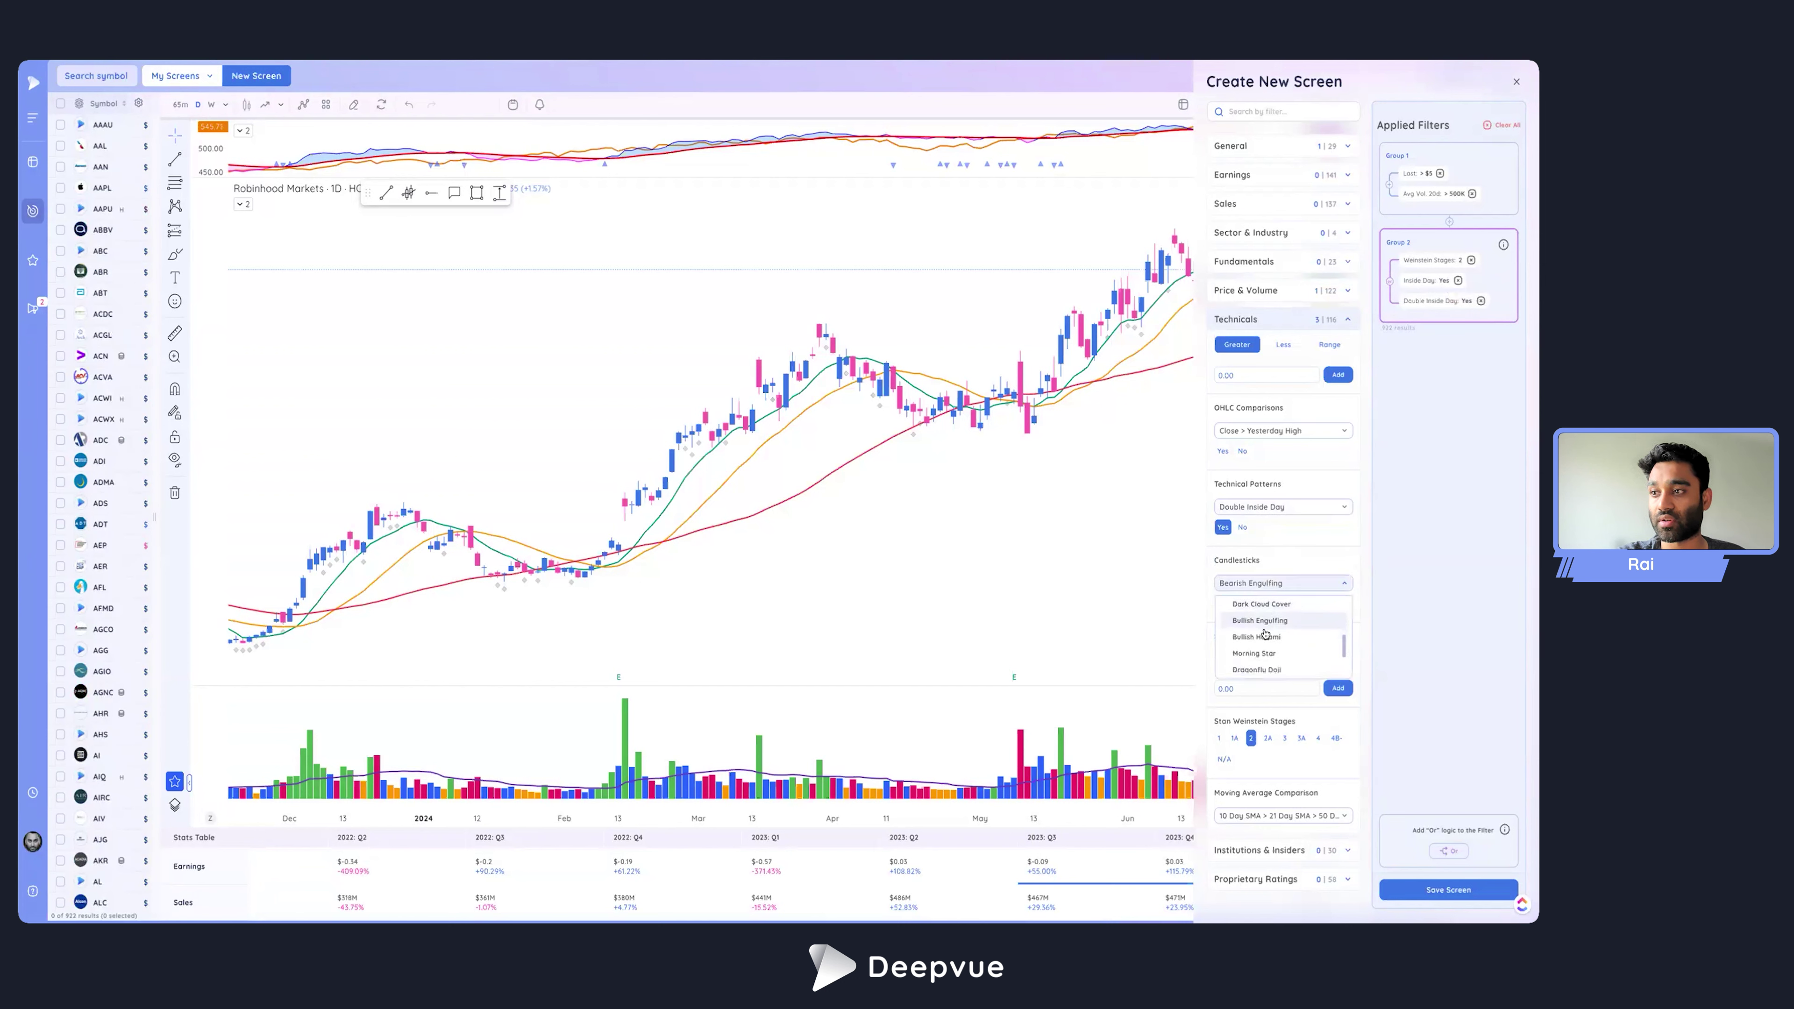
click(1264, 648)
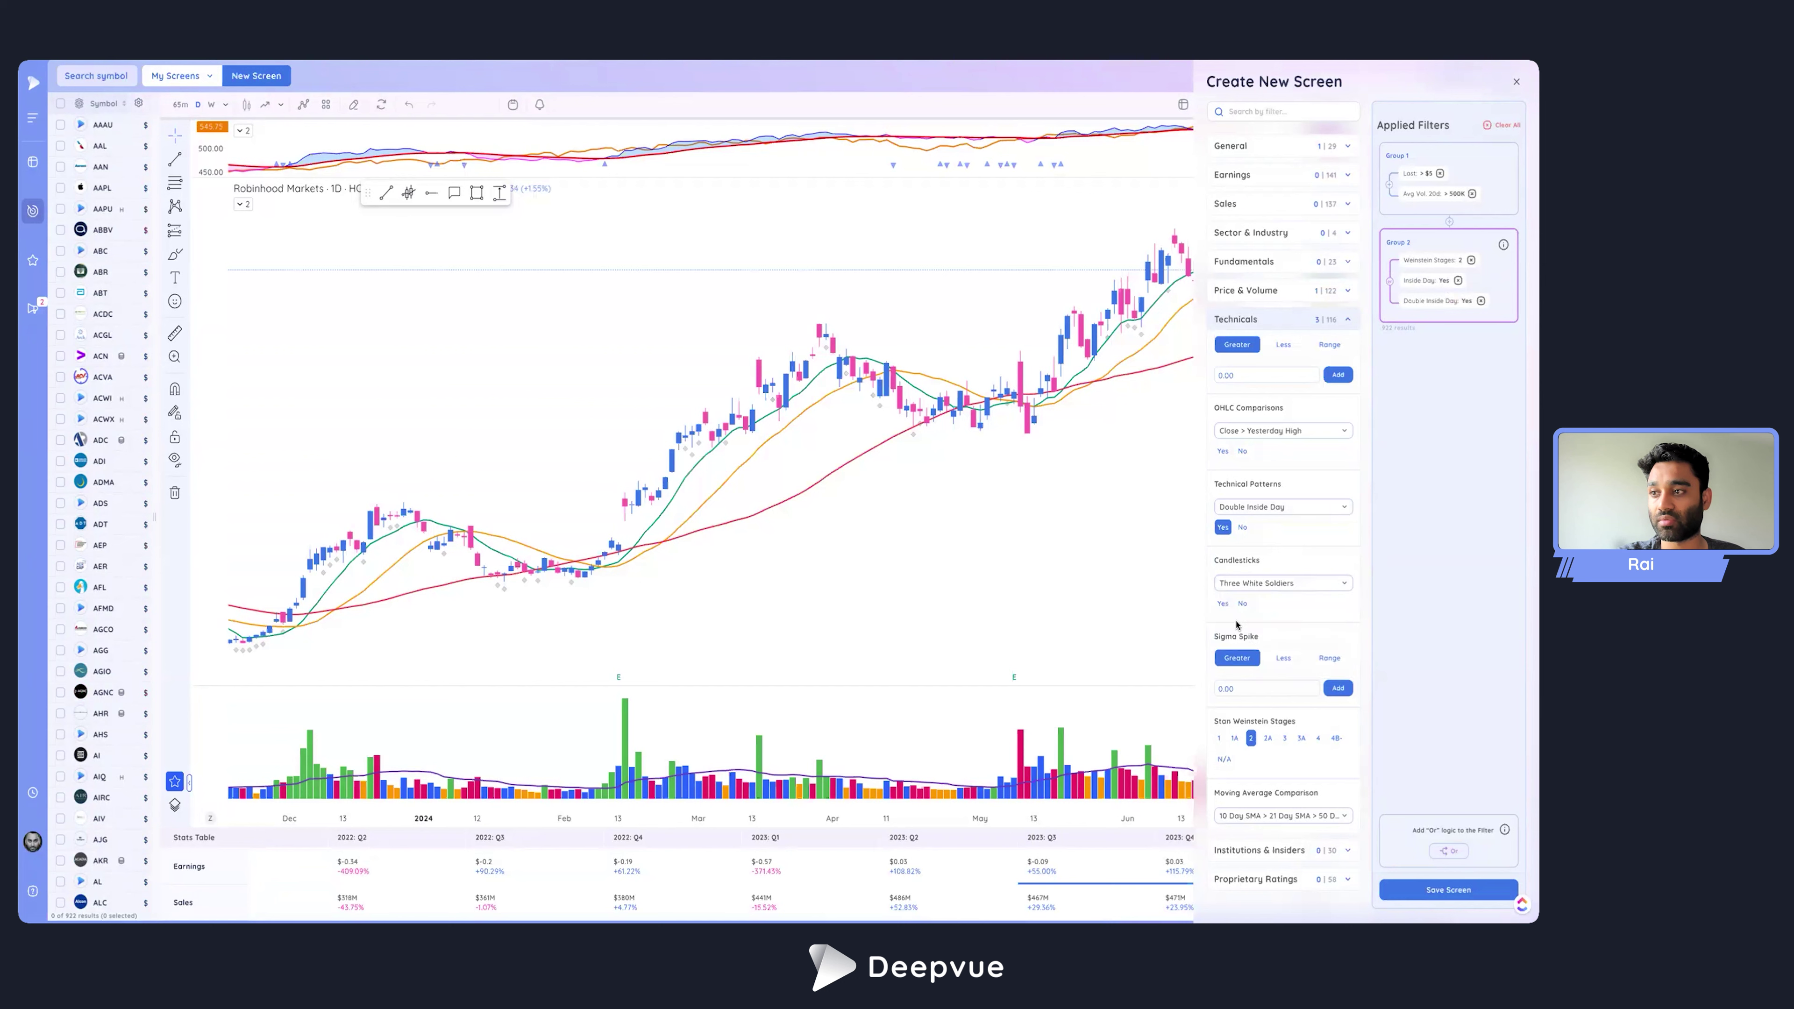
click(1227, 605)
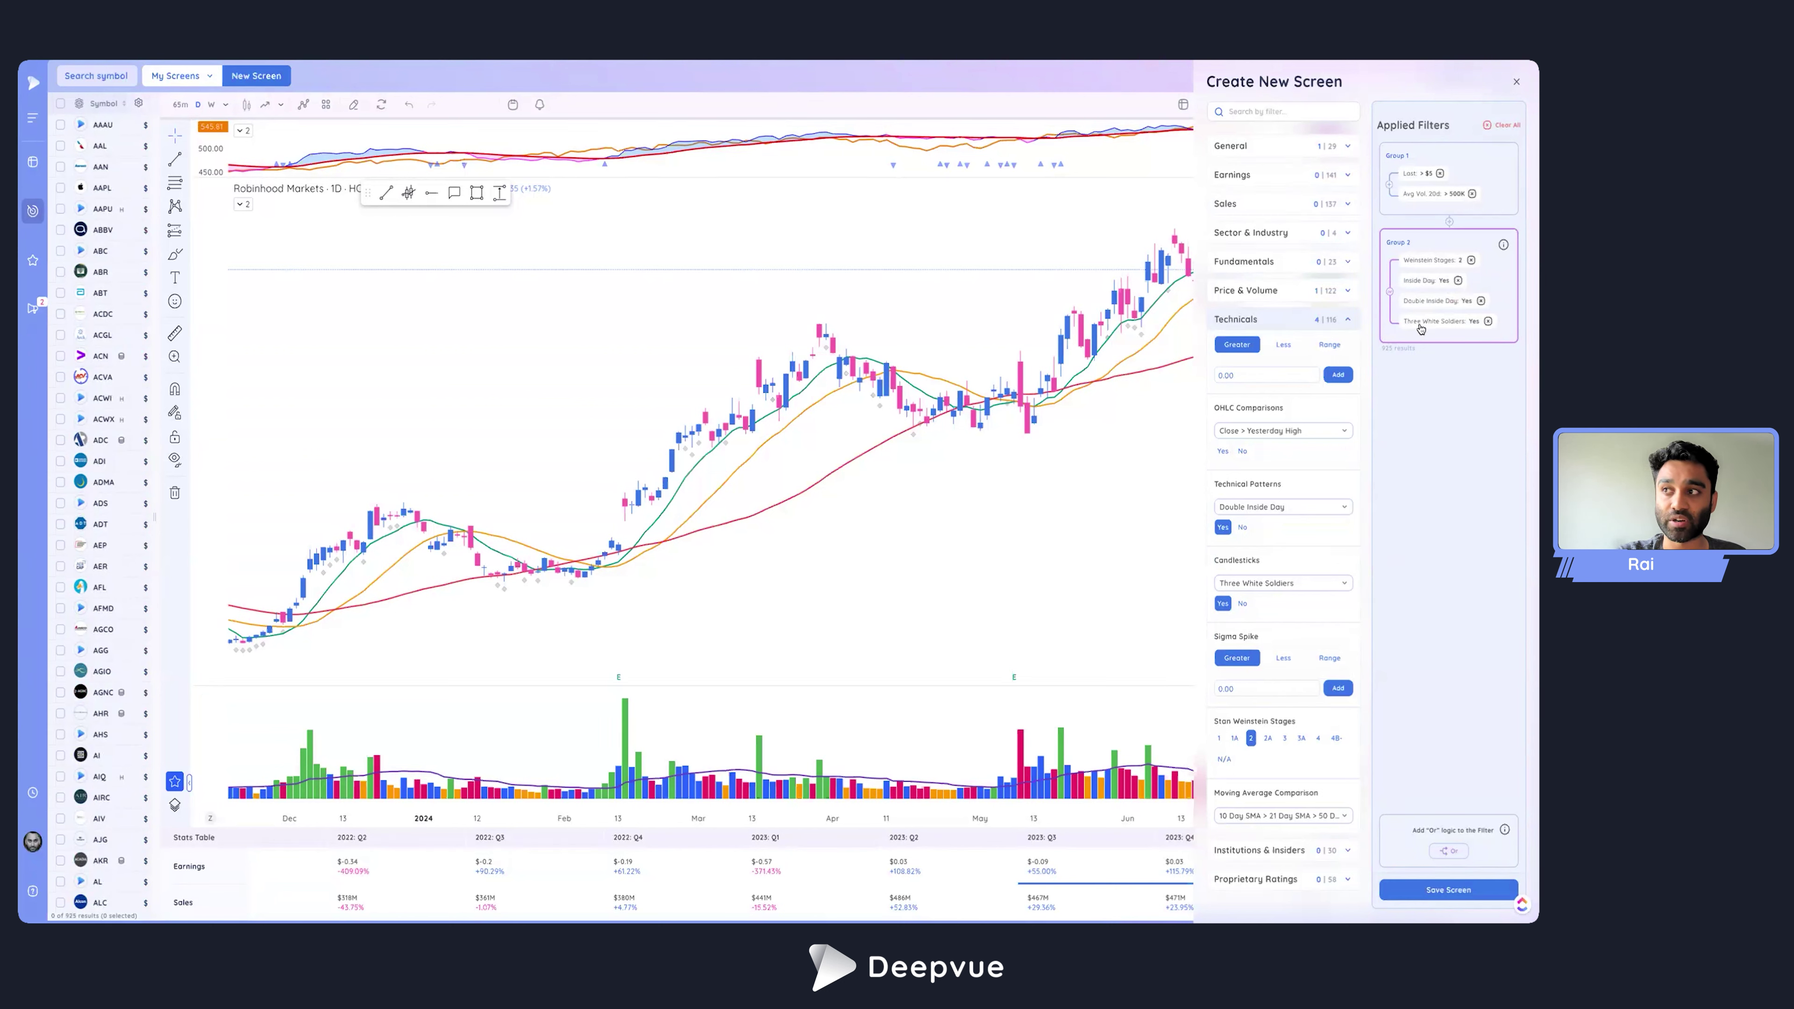
Add four more empty "Or" groups below Group 2 and discard the changes made to the new screen.
click(1470, 164)
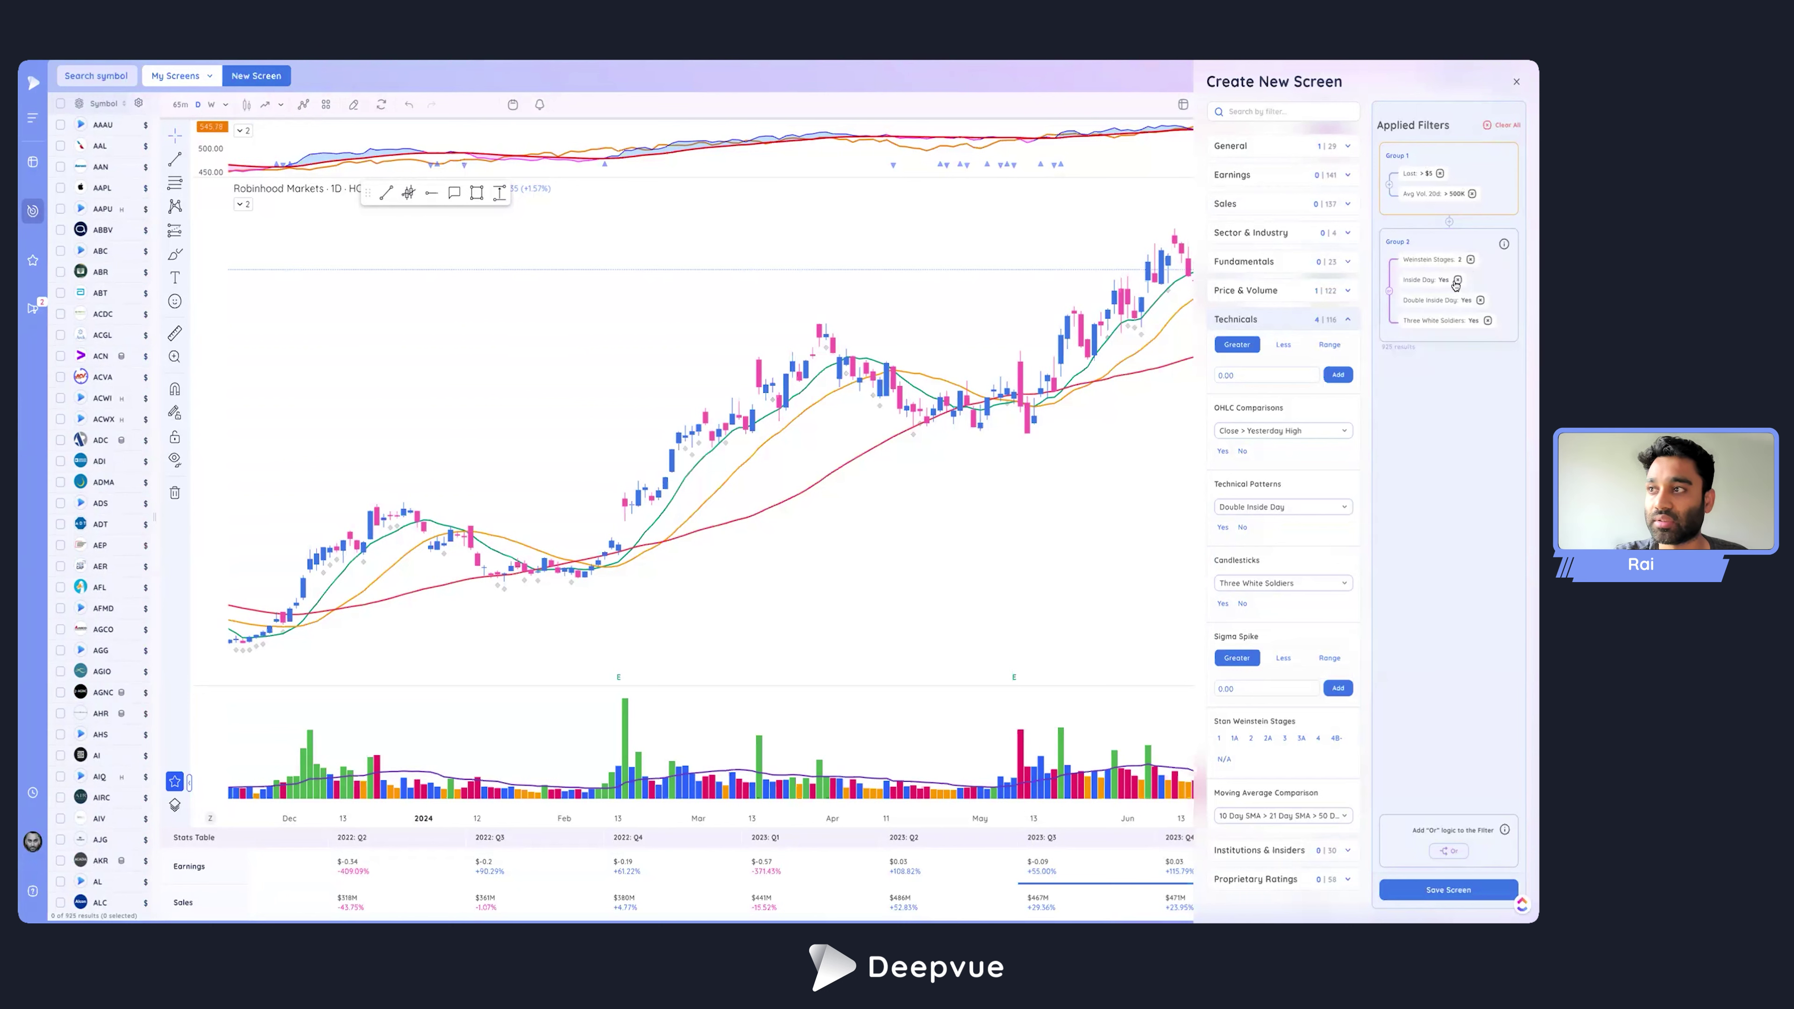
click(1433, 244)
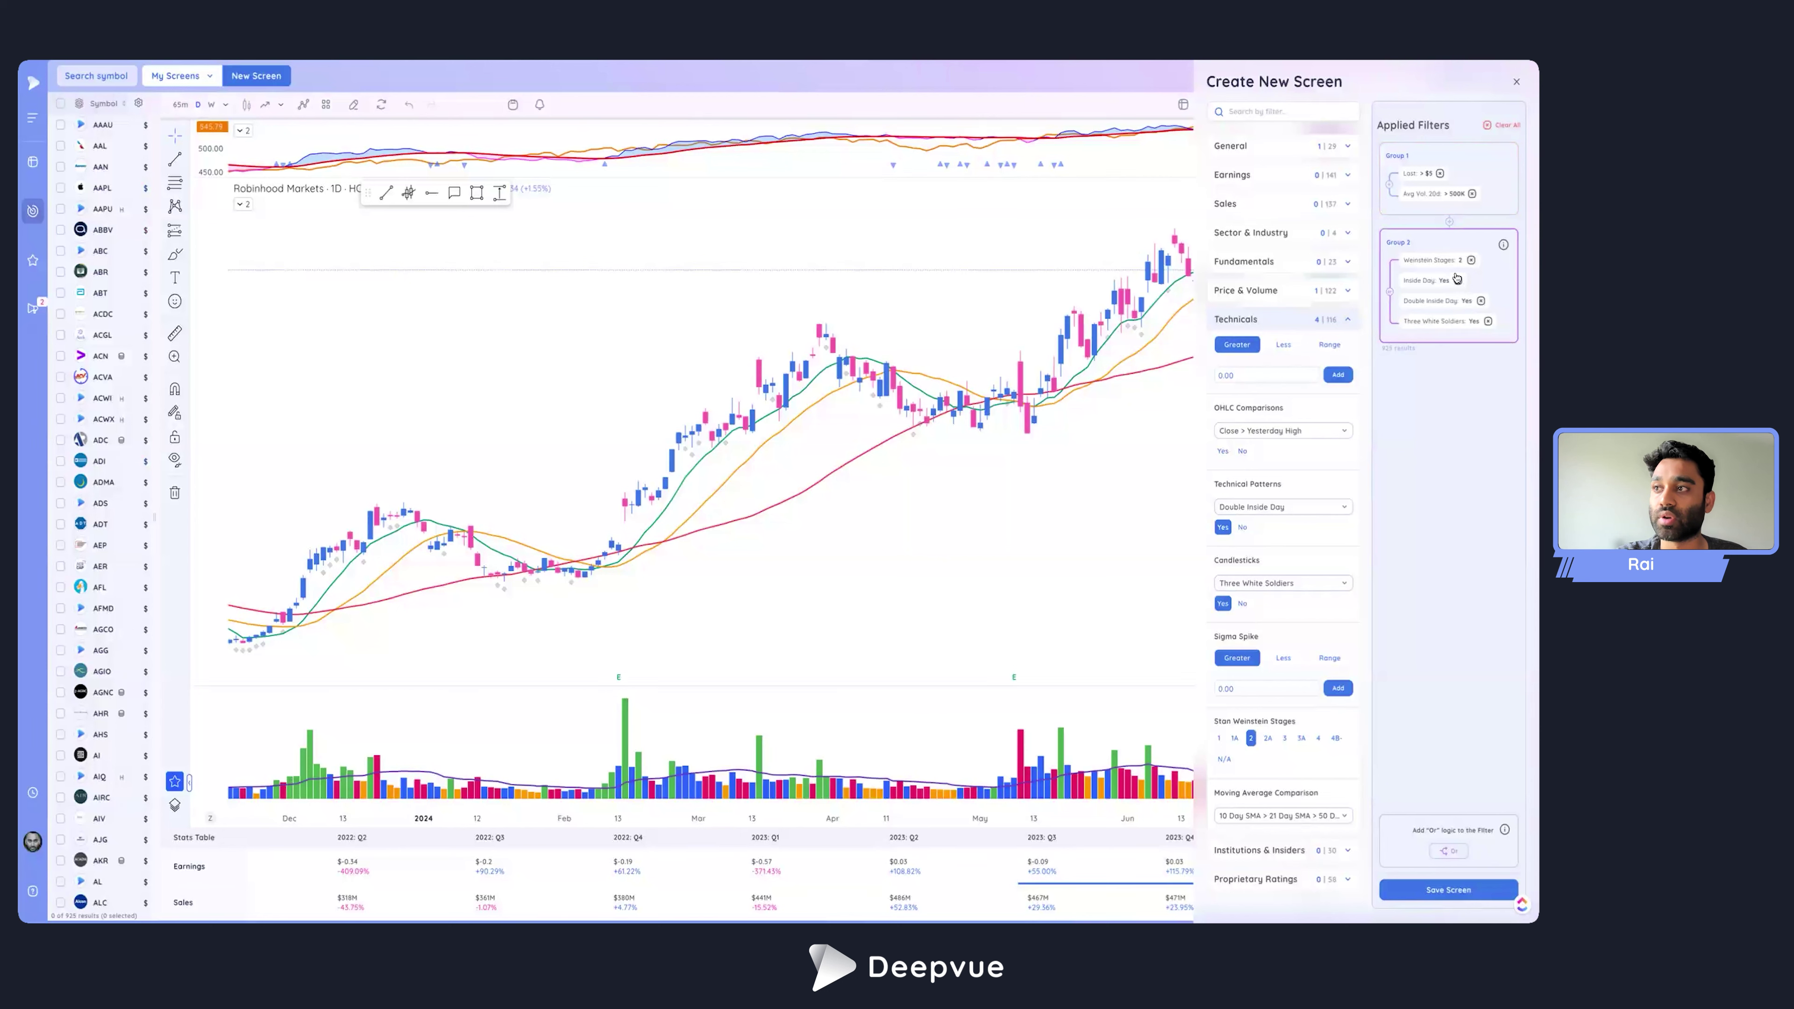
click(1451, 852)
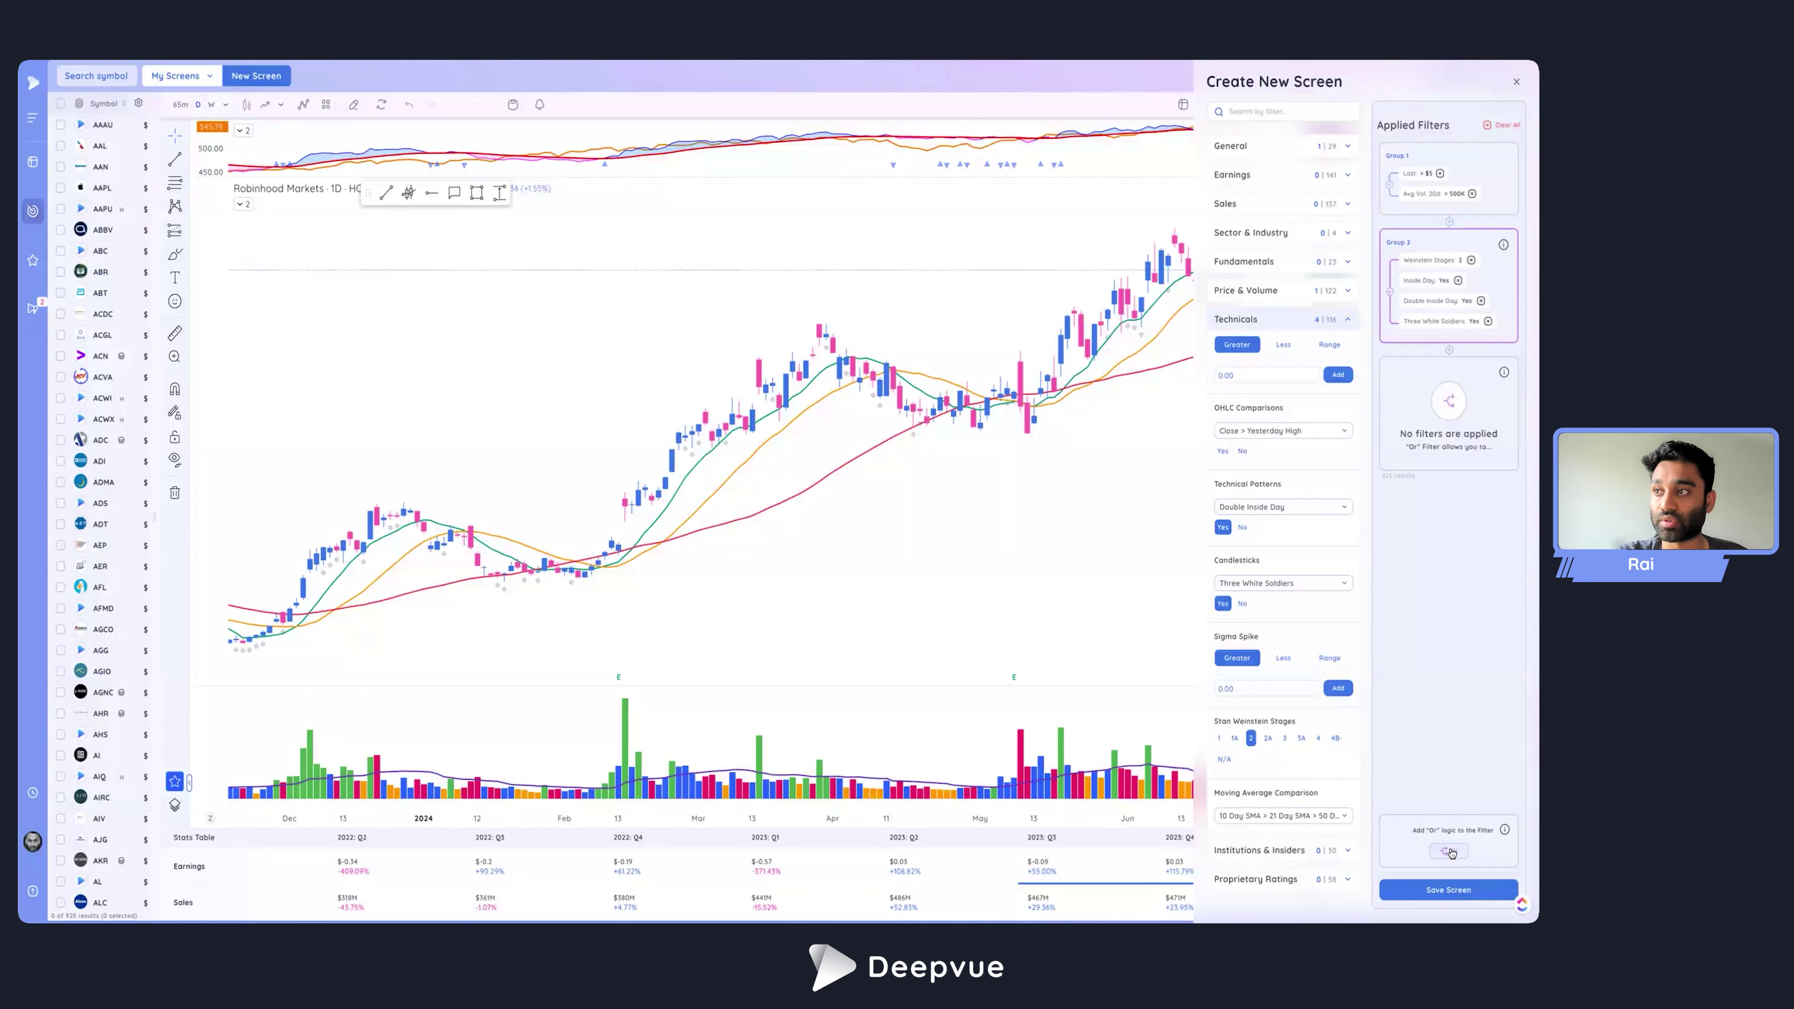
click(1451, 852)
click(1451, 852)
click(1451, 852)
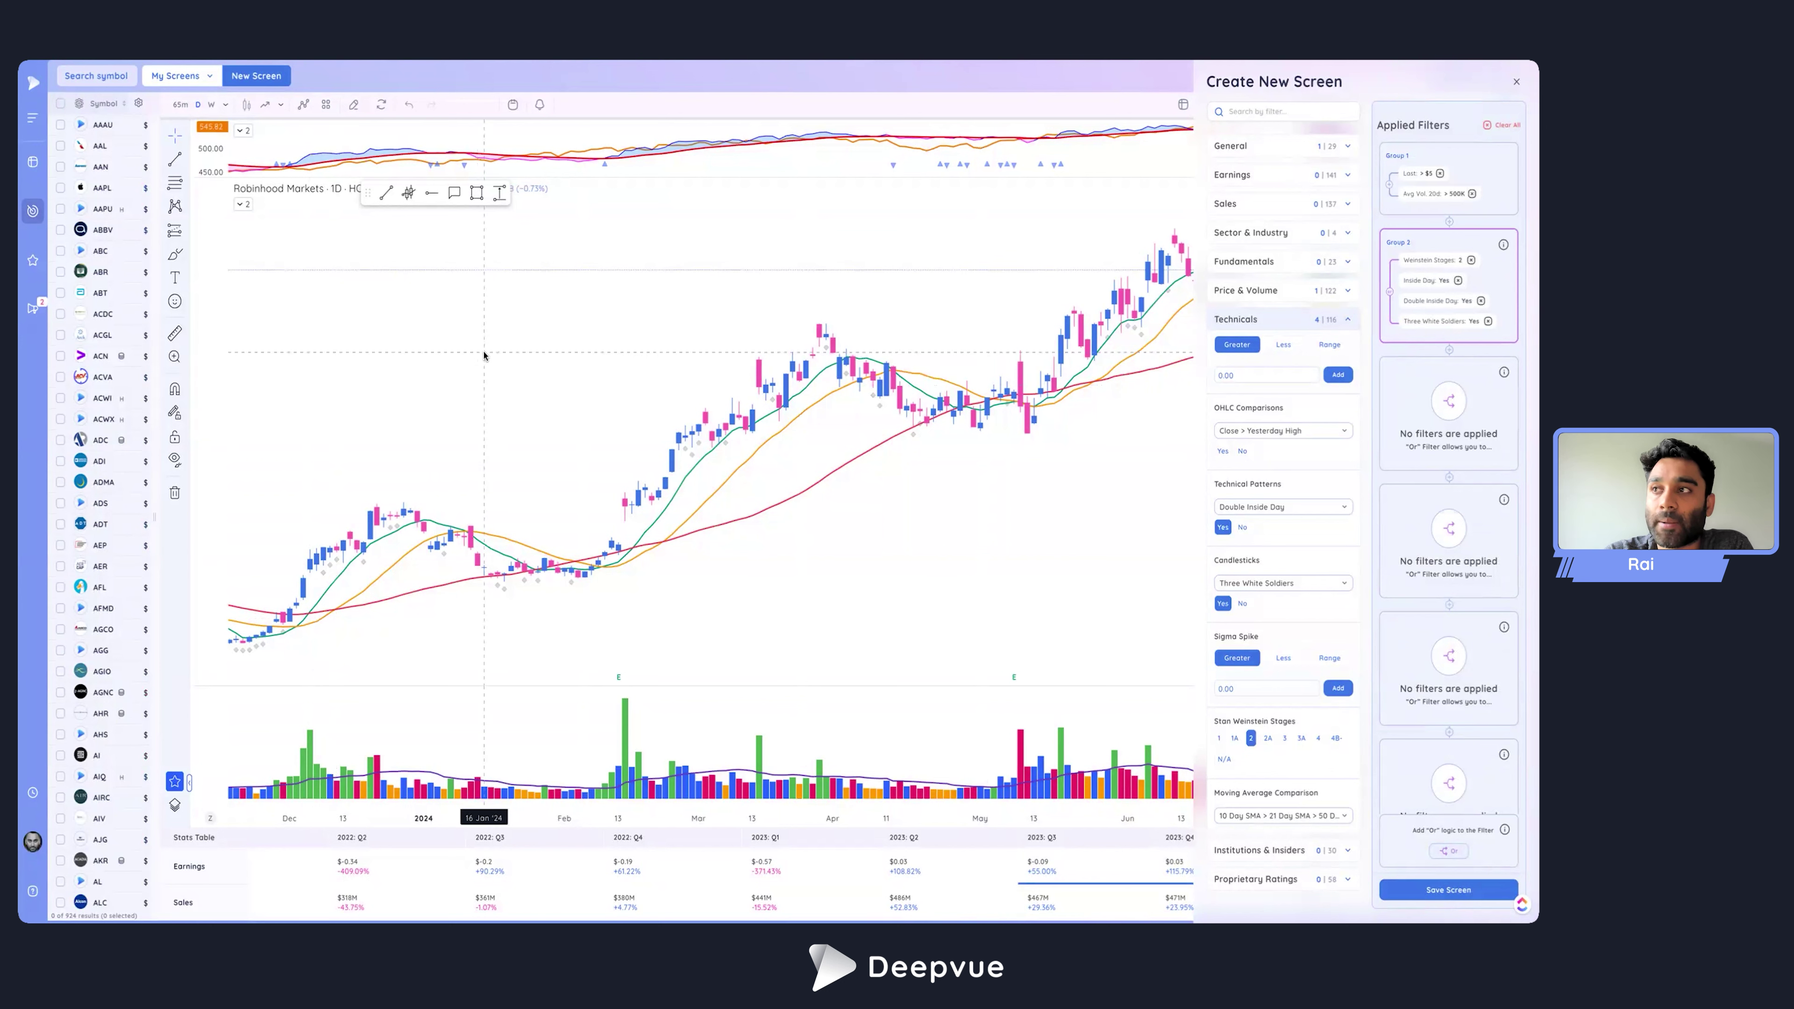
click(1515, 80)
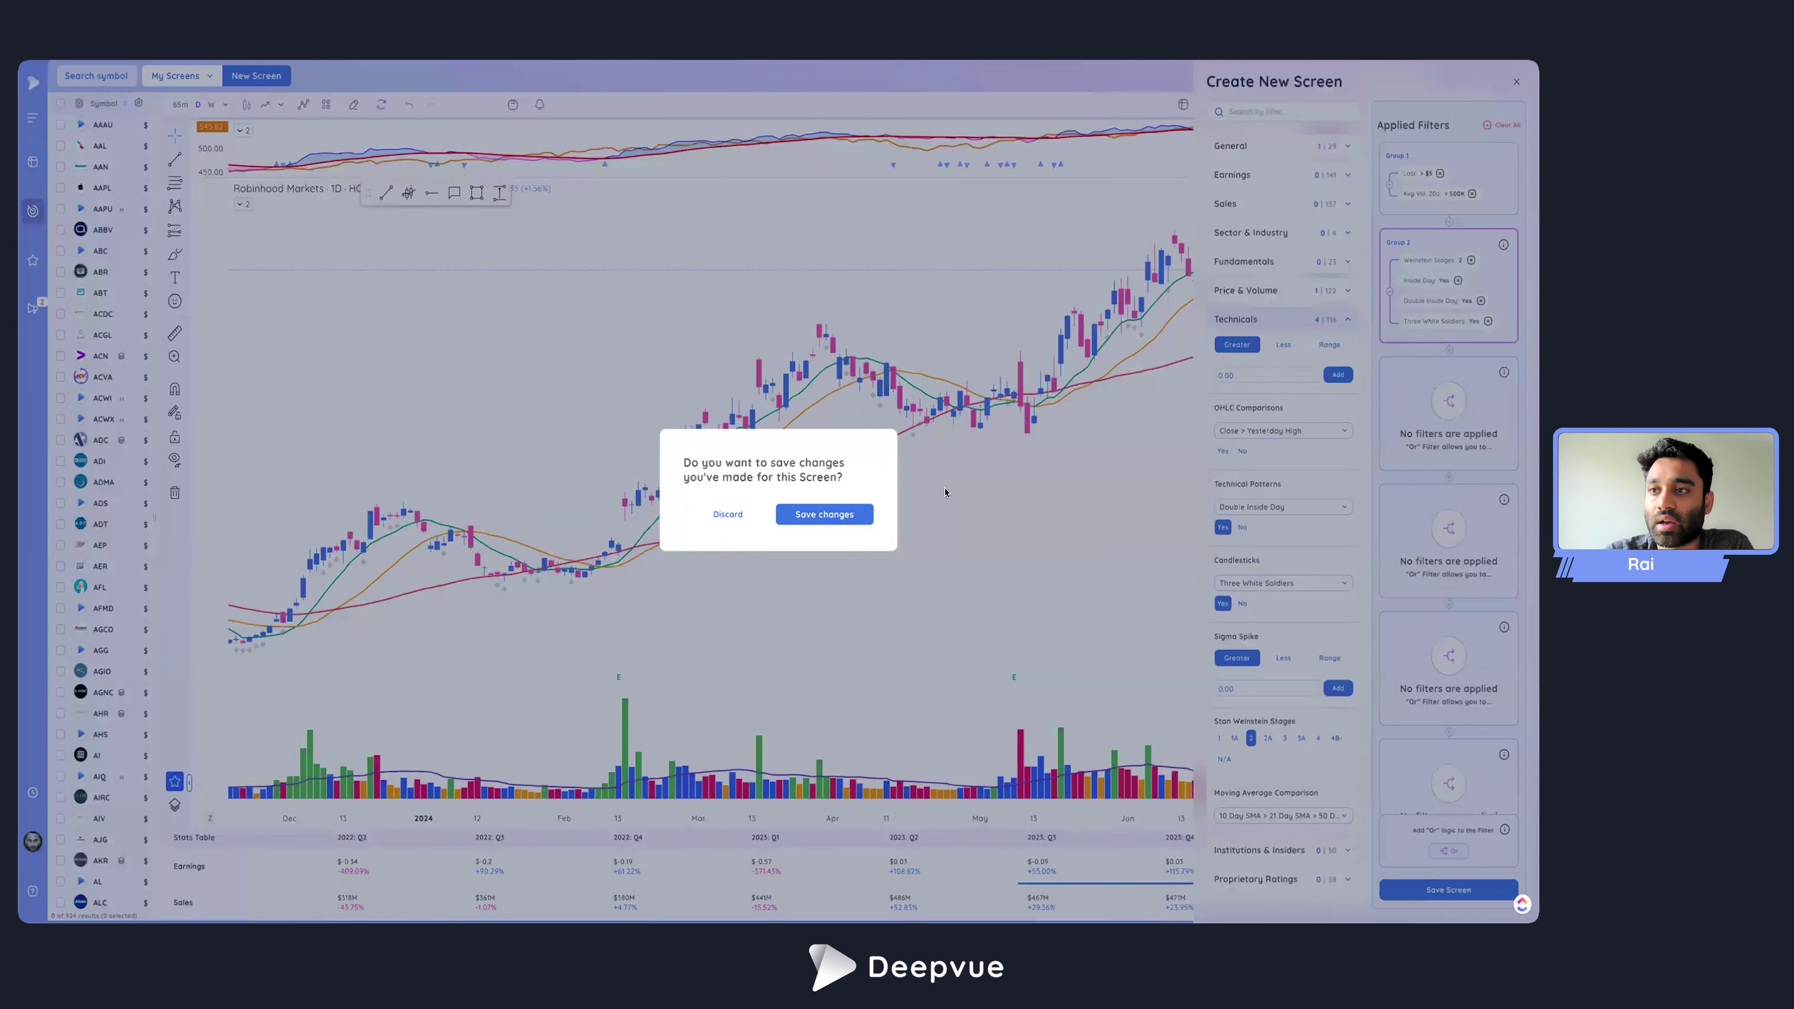
click(755, 519)
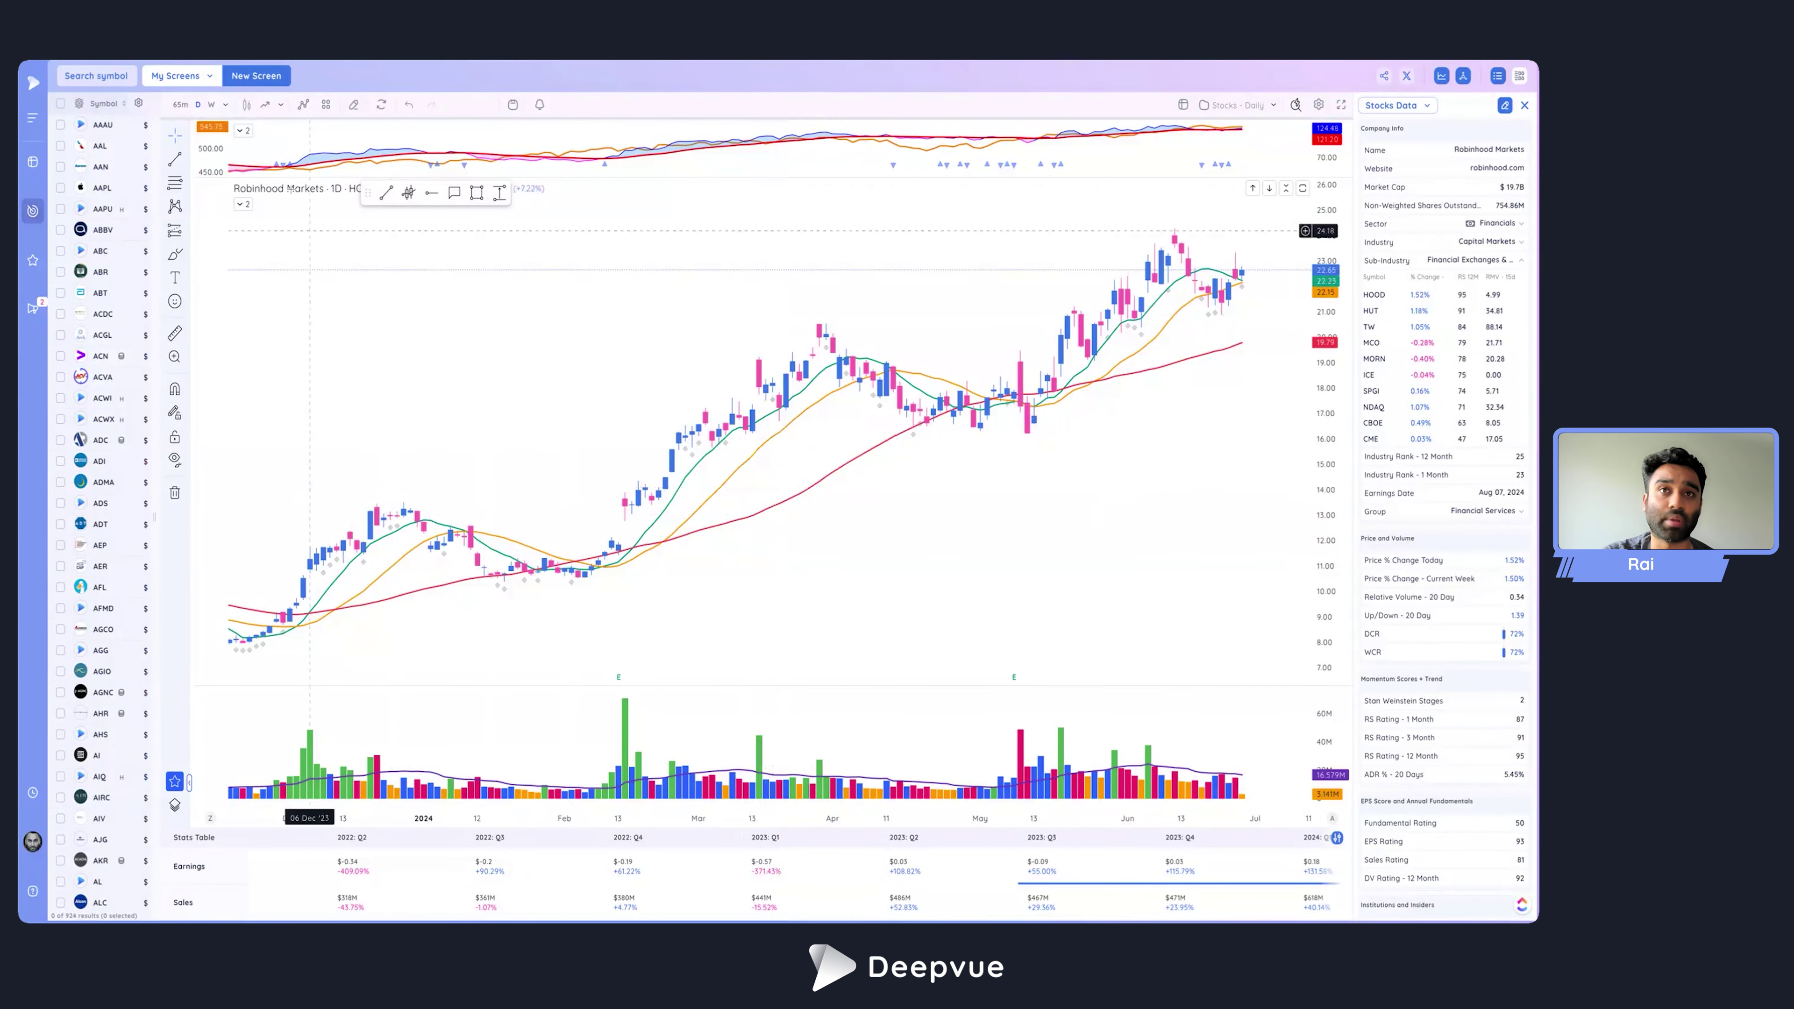
Start a blank new screen, add two empty "Or" groups to it, and close it without saving.
click(255, 76)
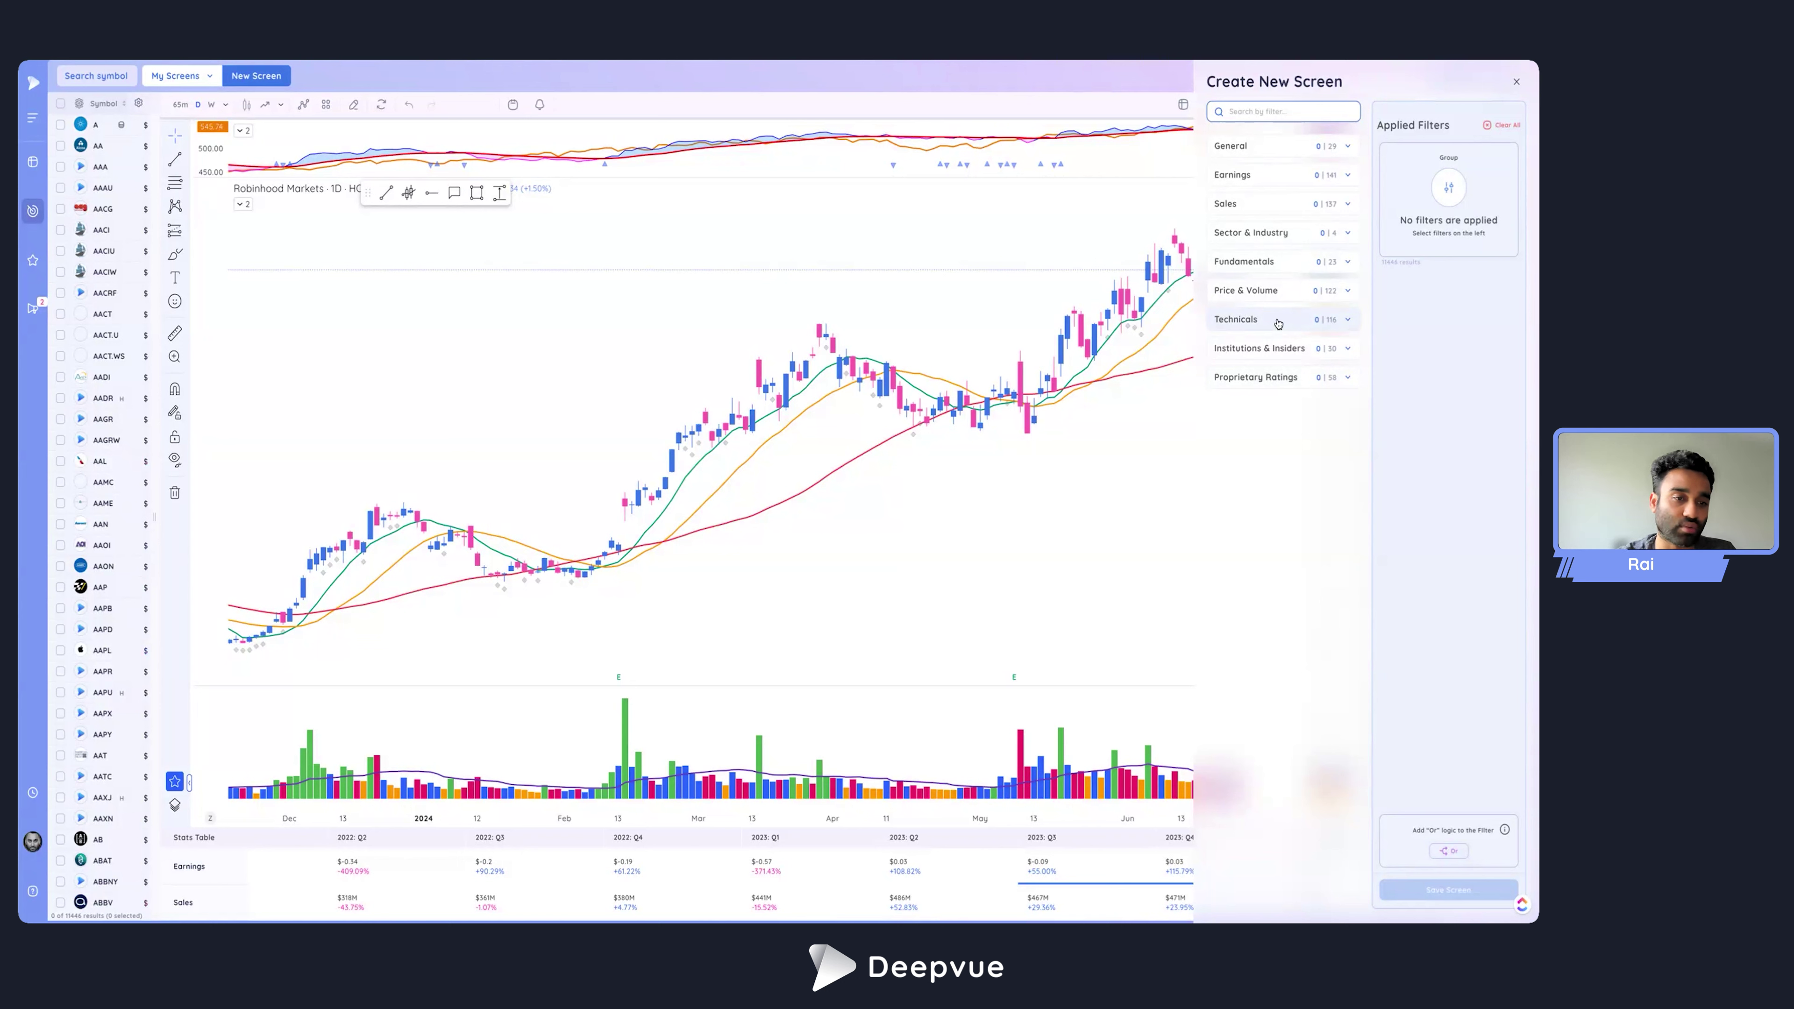
click(1519, 82)
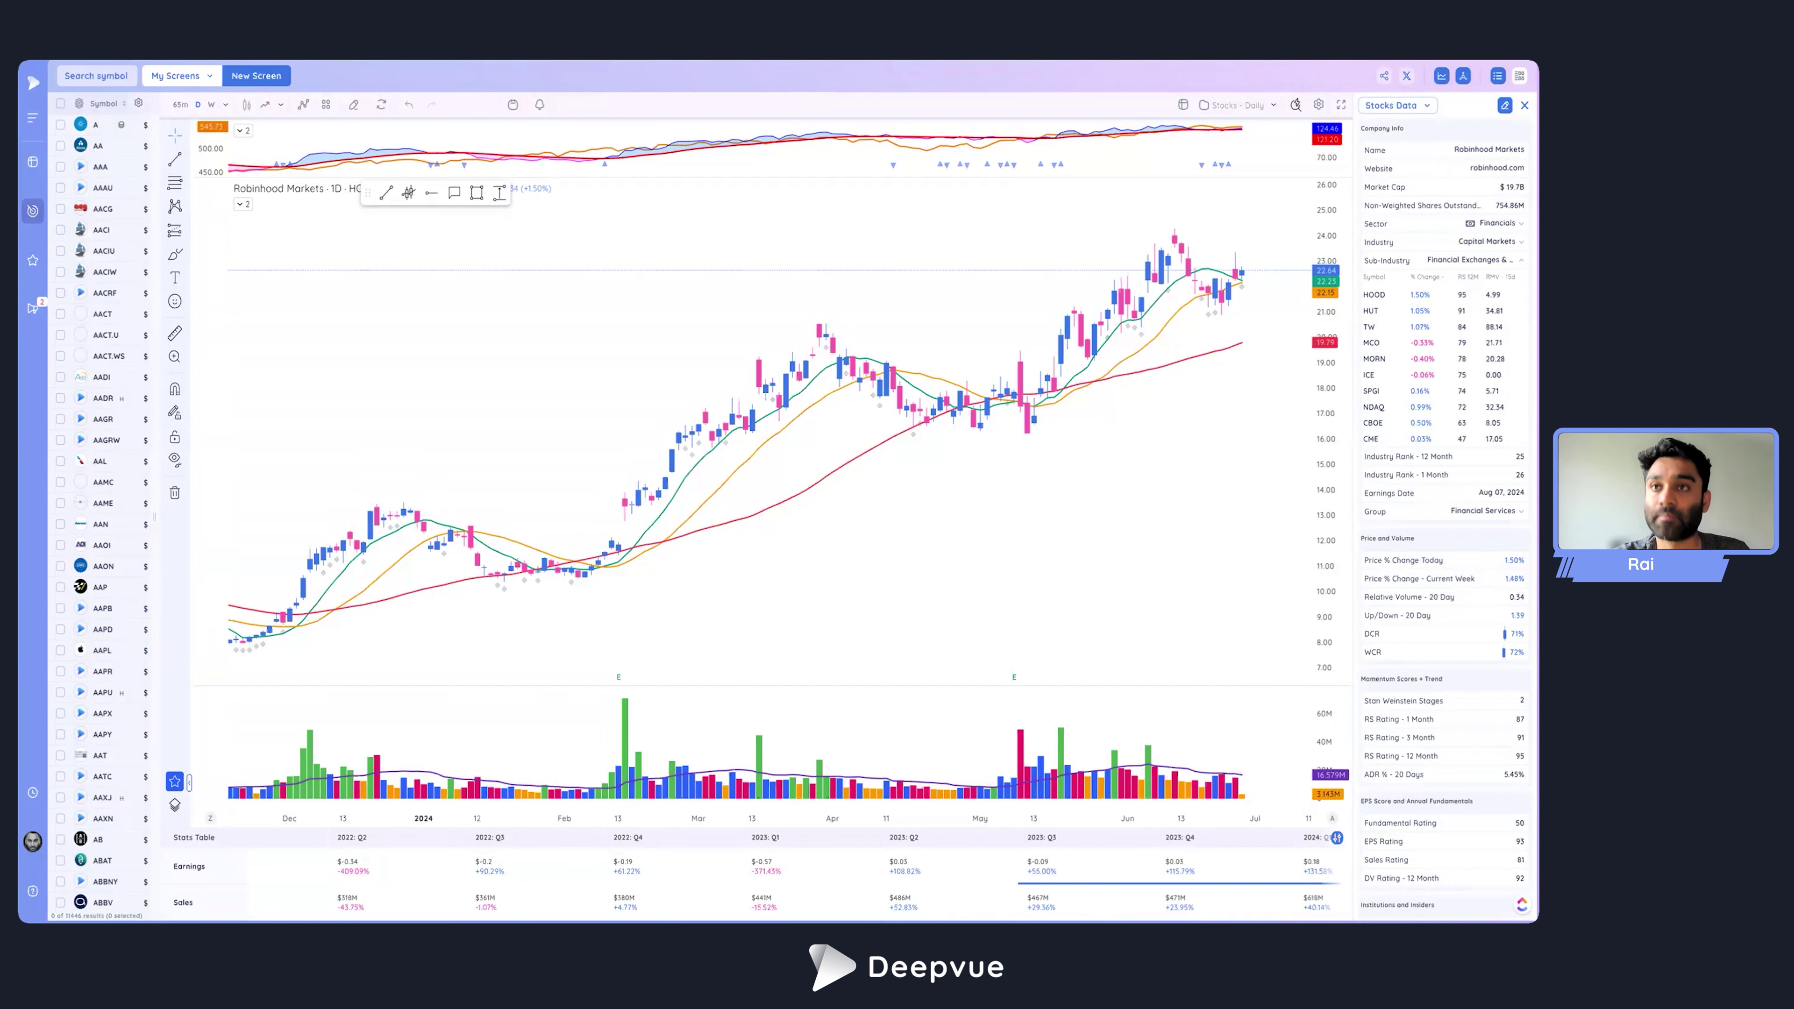
click(254, 76)
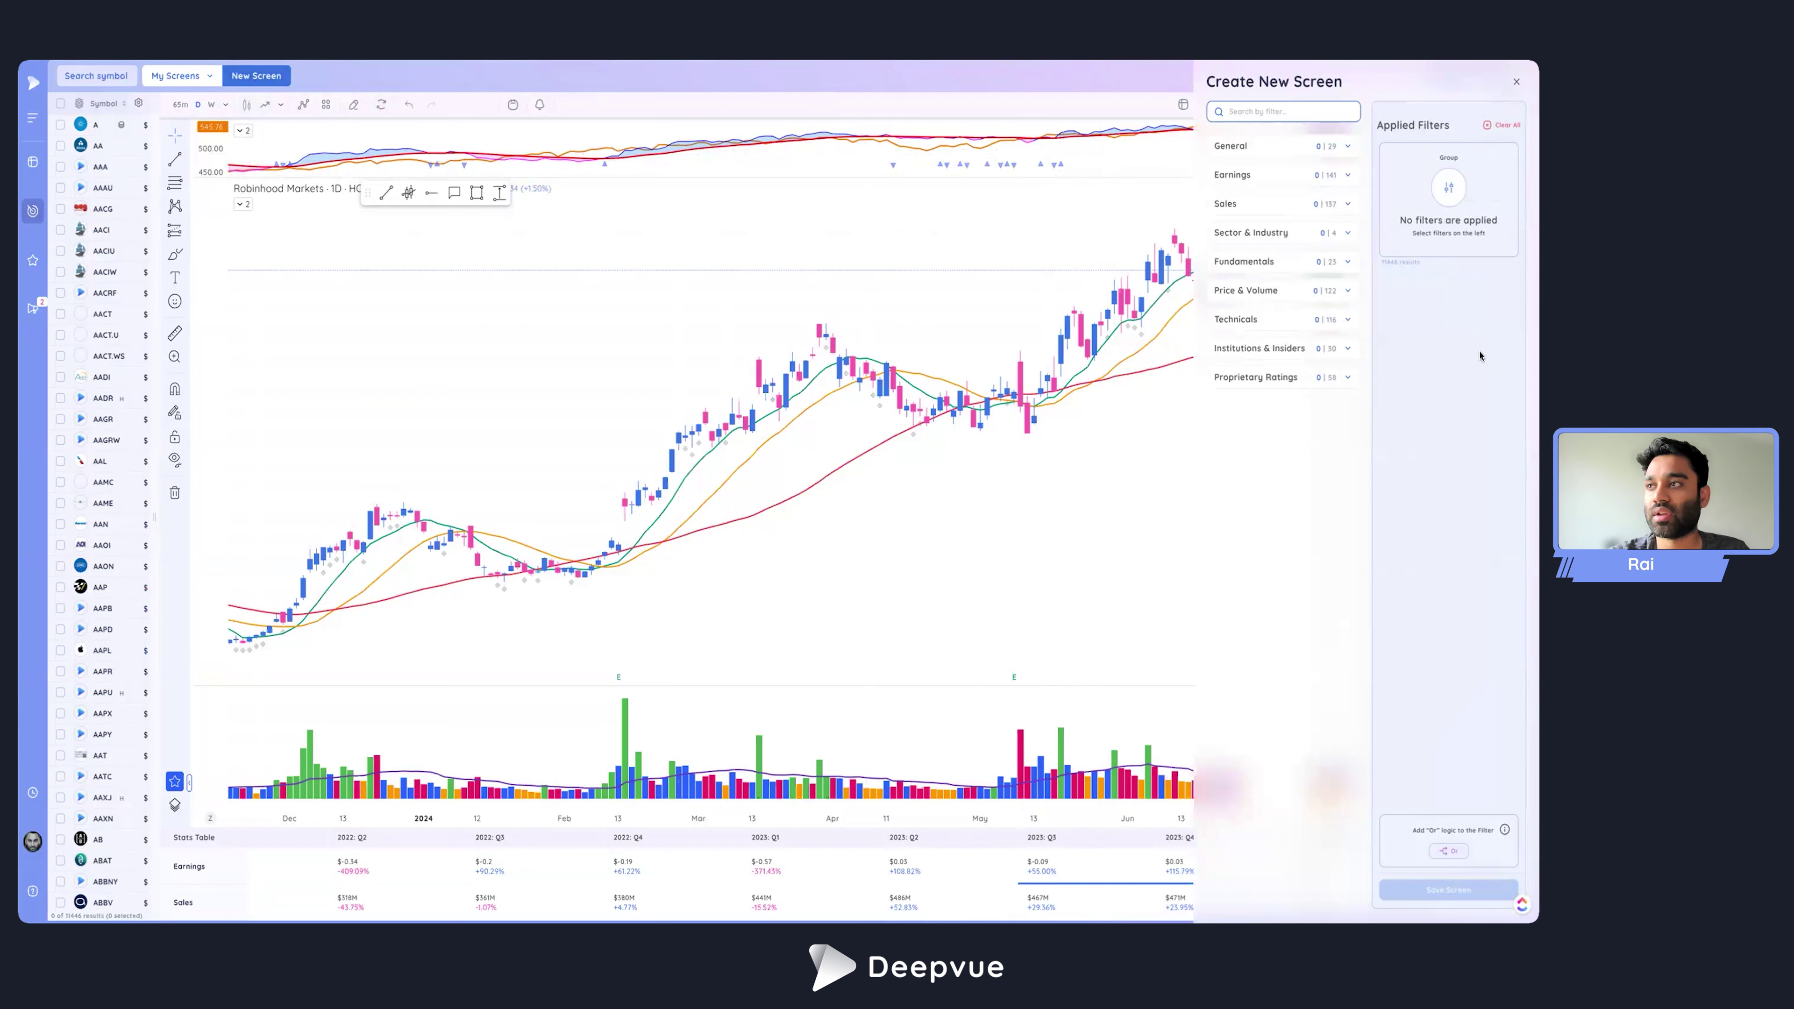
click(1447, 852)
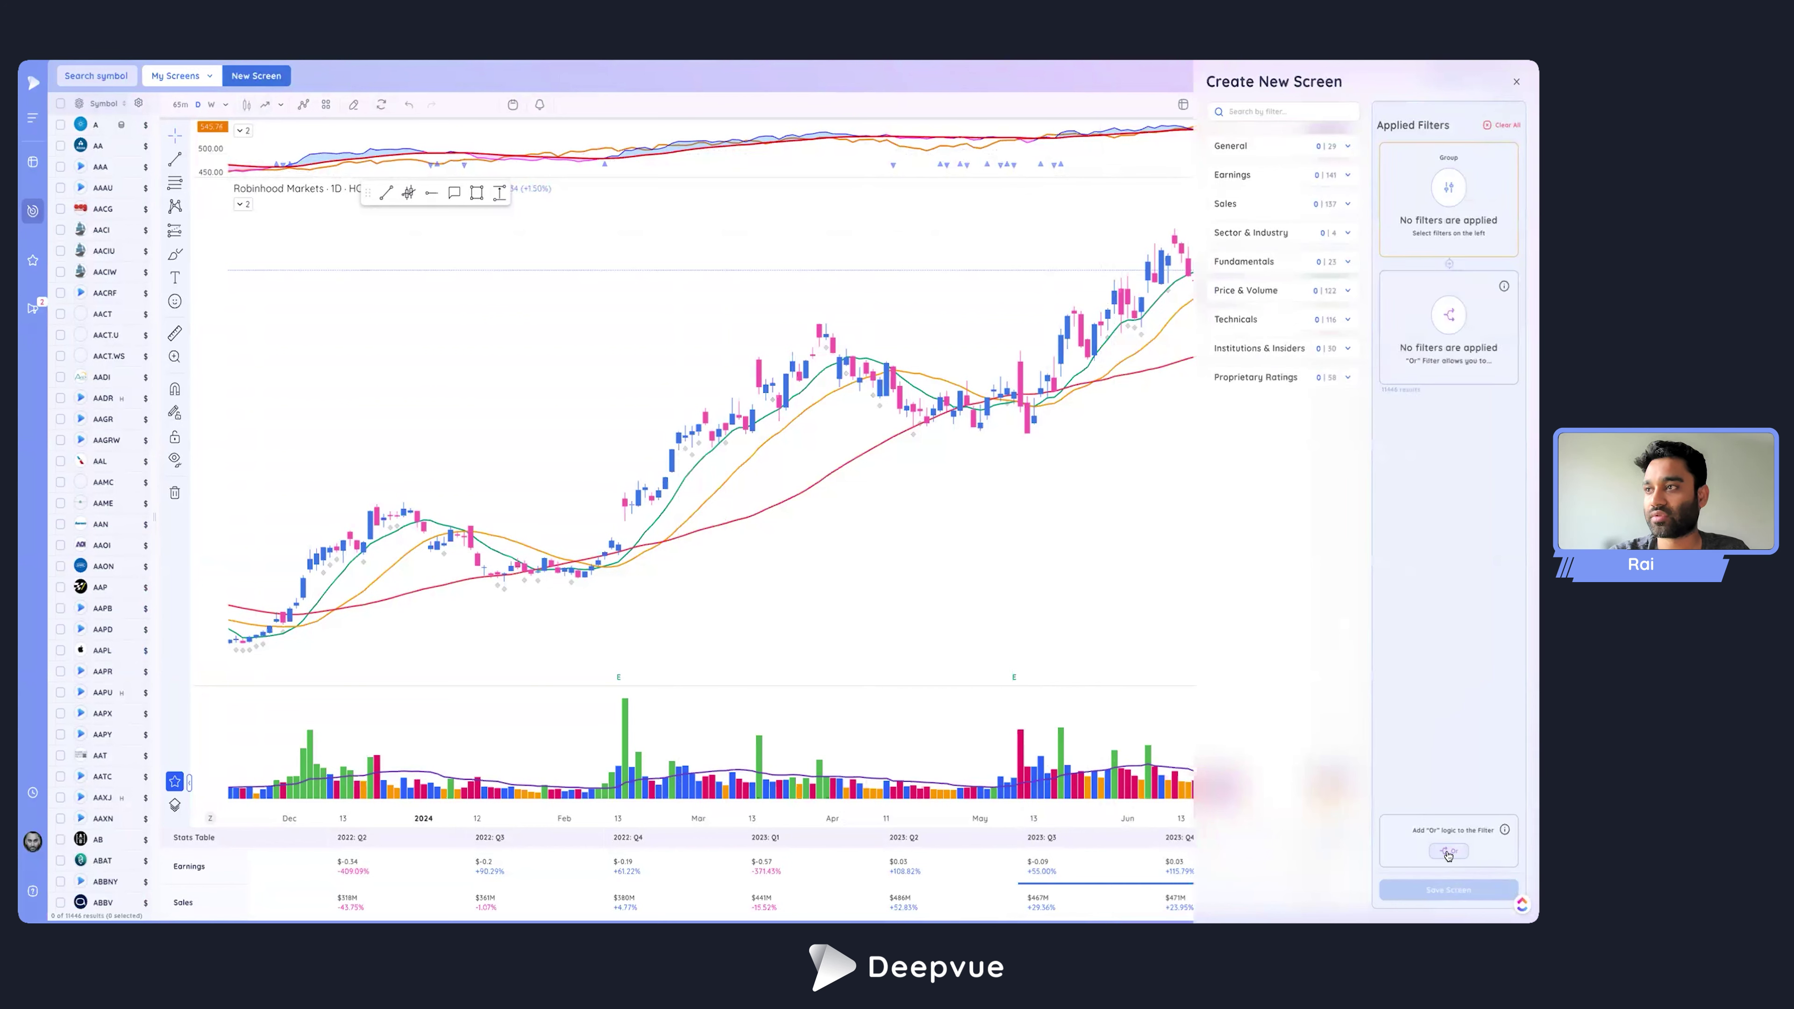
click(1447, 852)
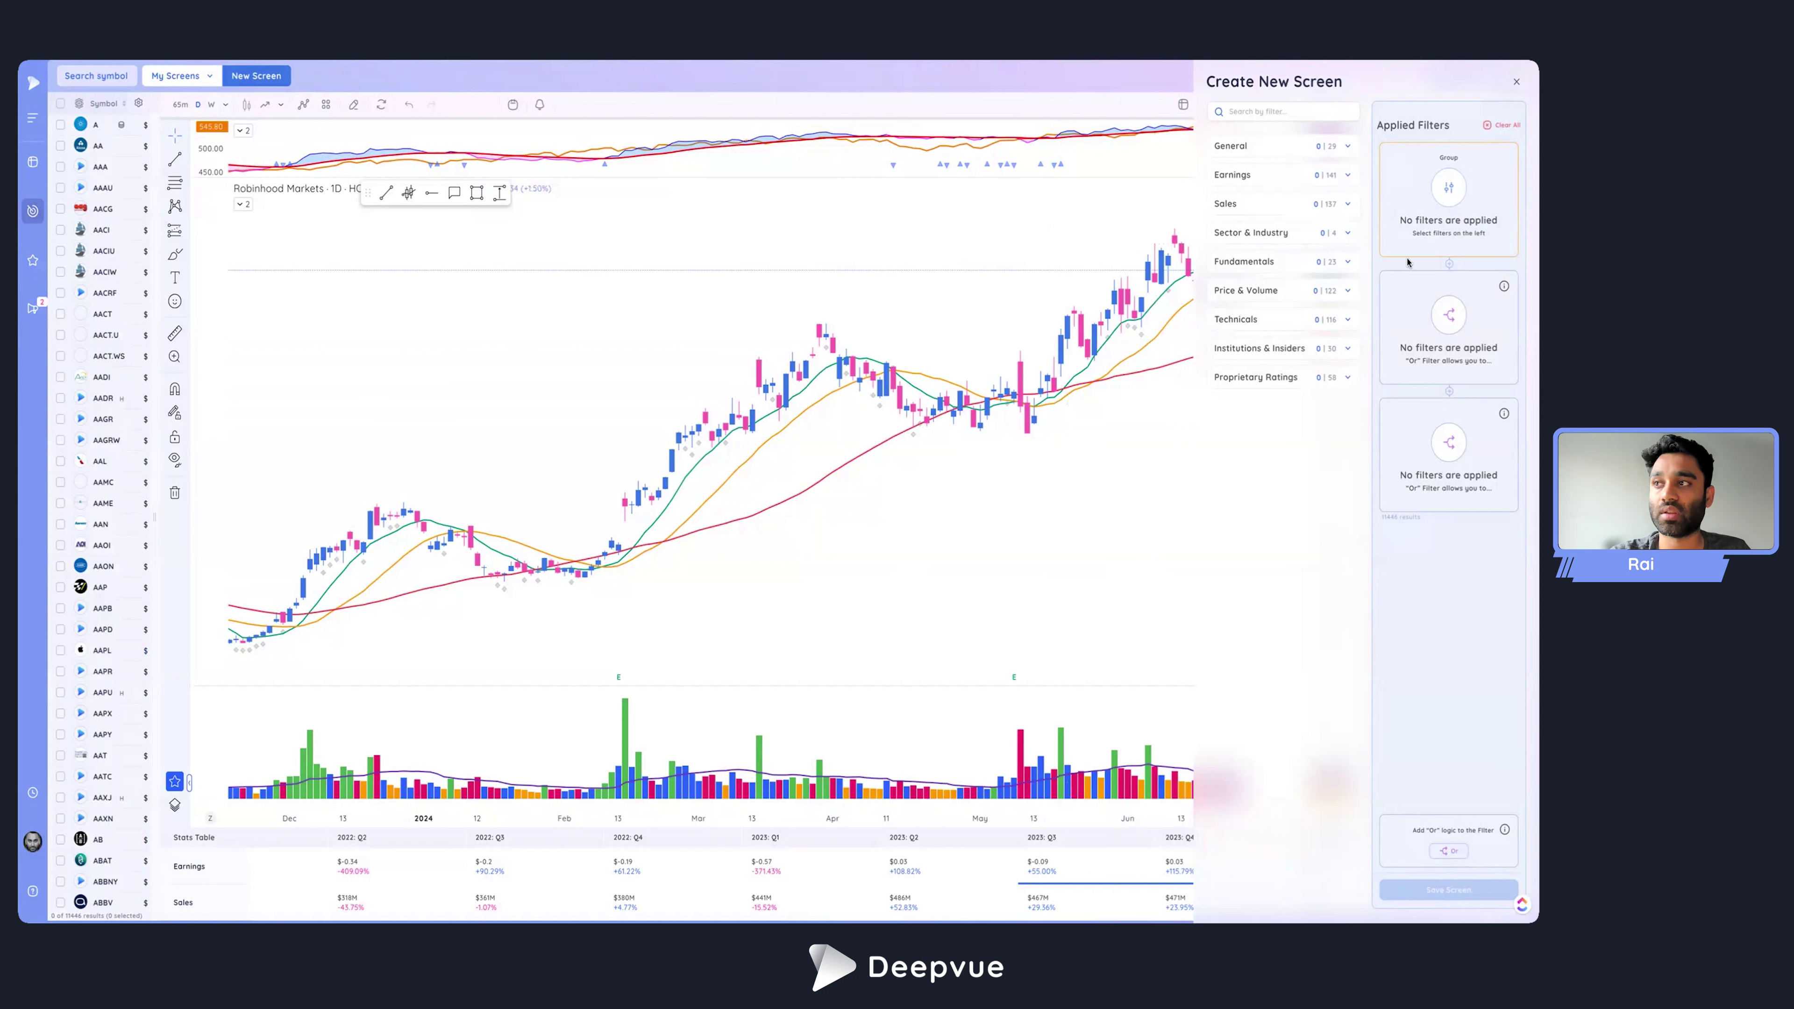
mouse_move(1497, 297)
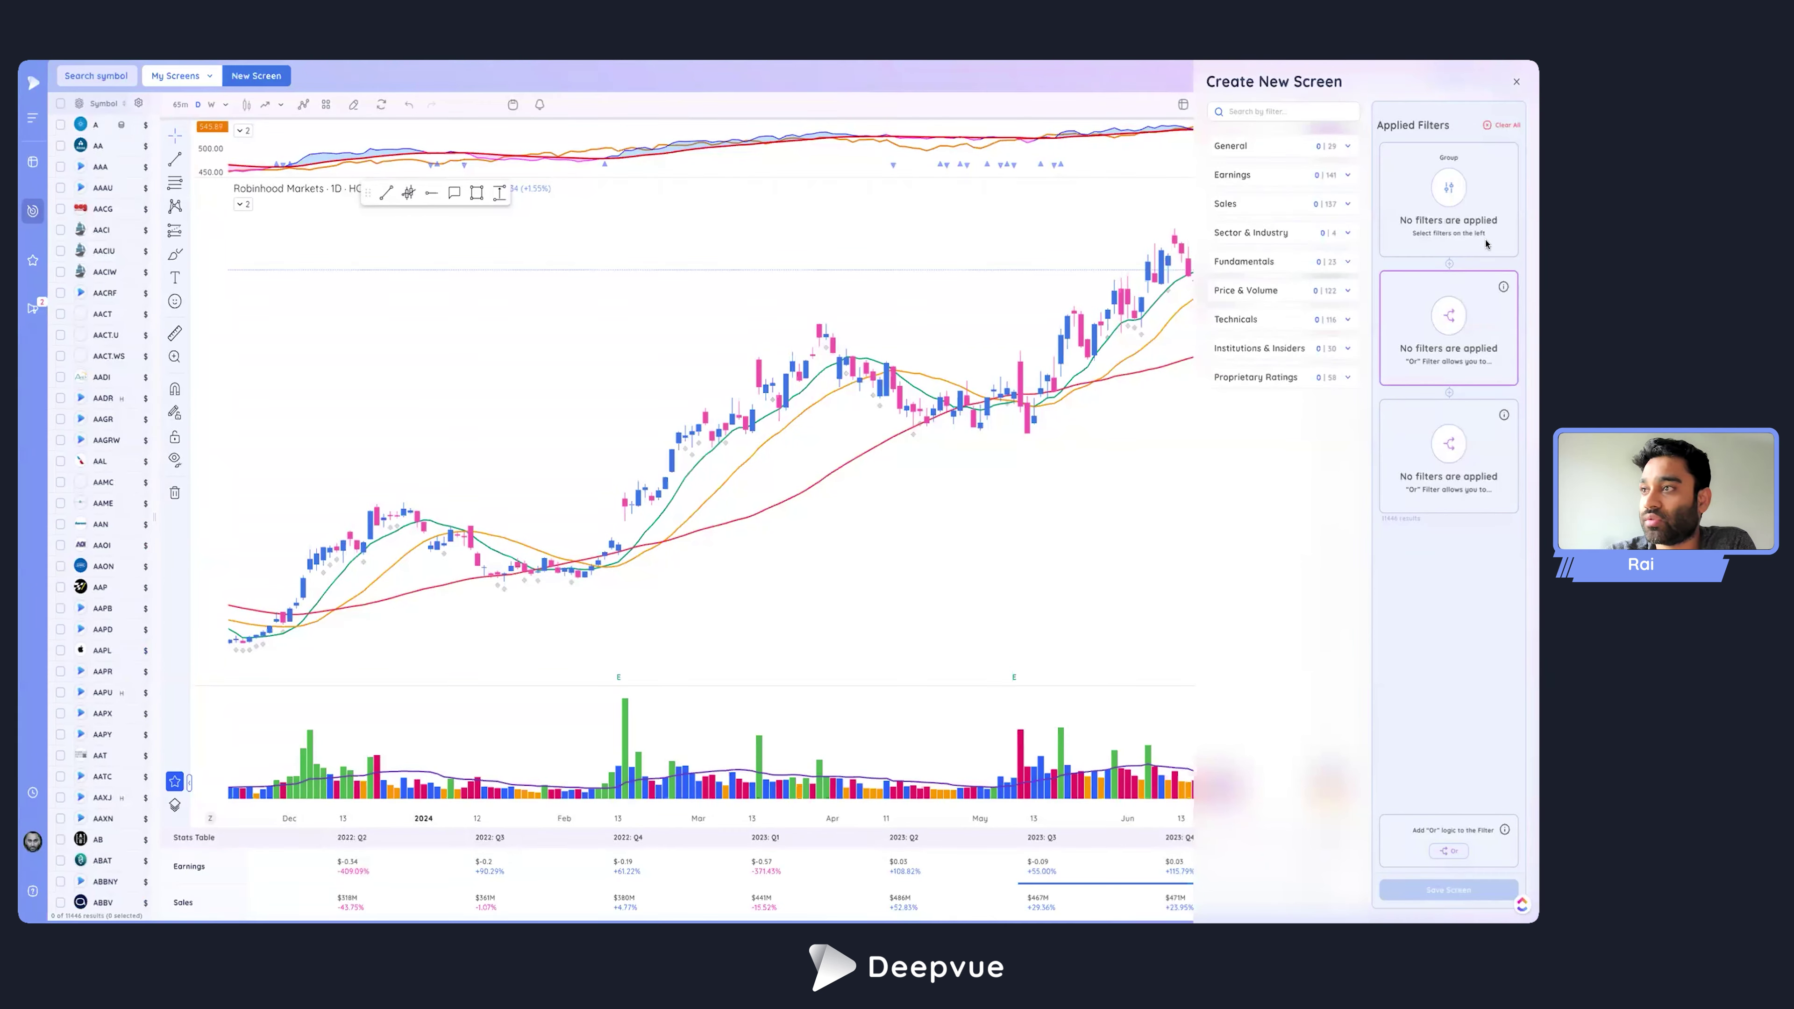
click(1515, 84)
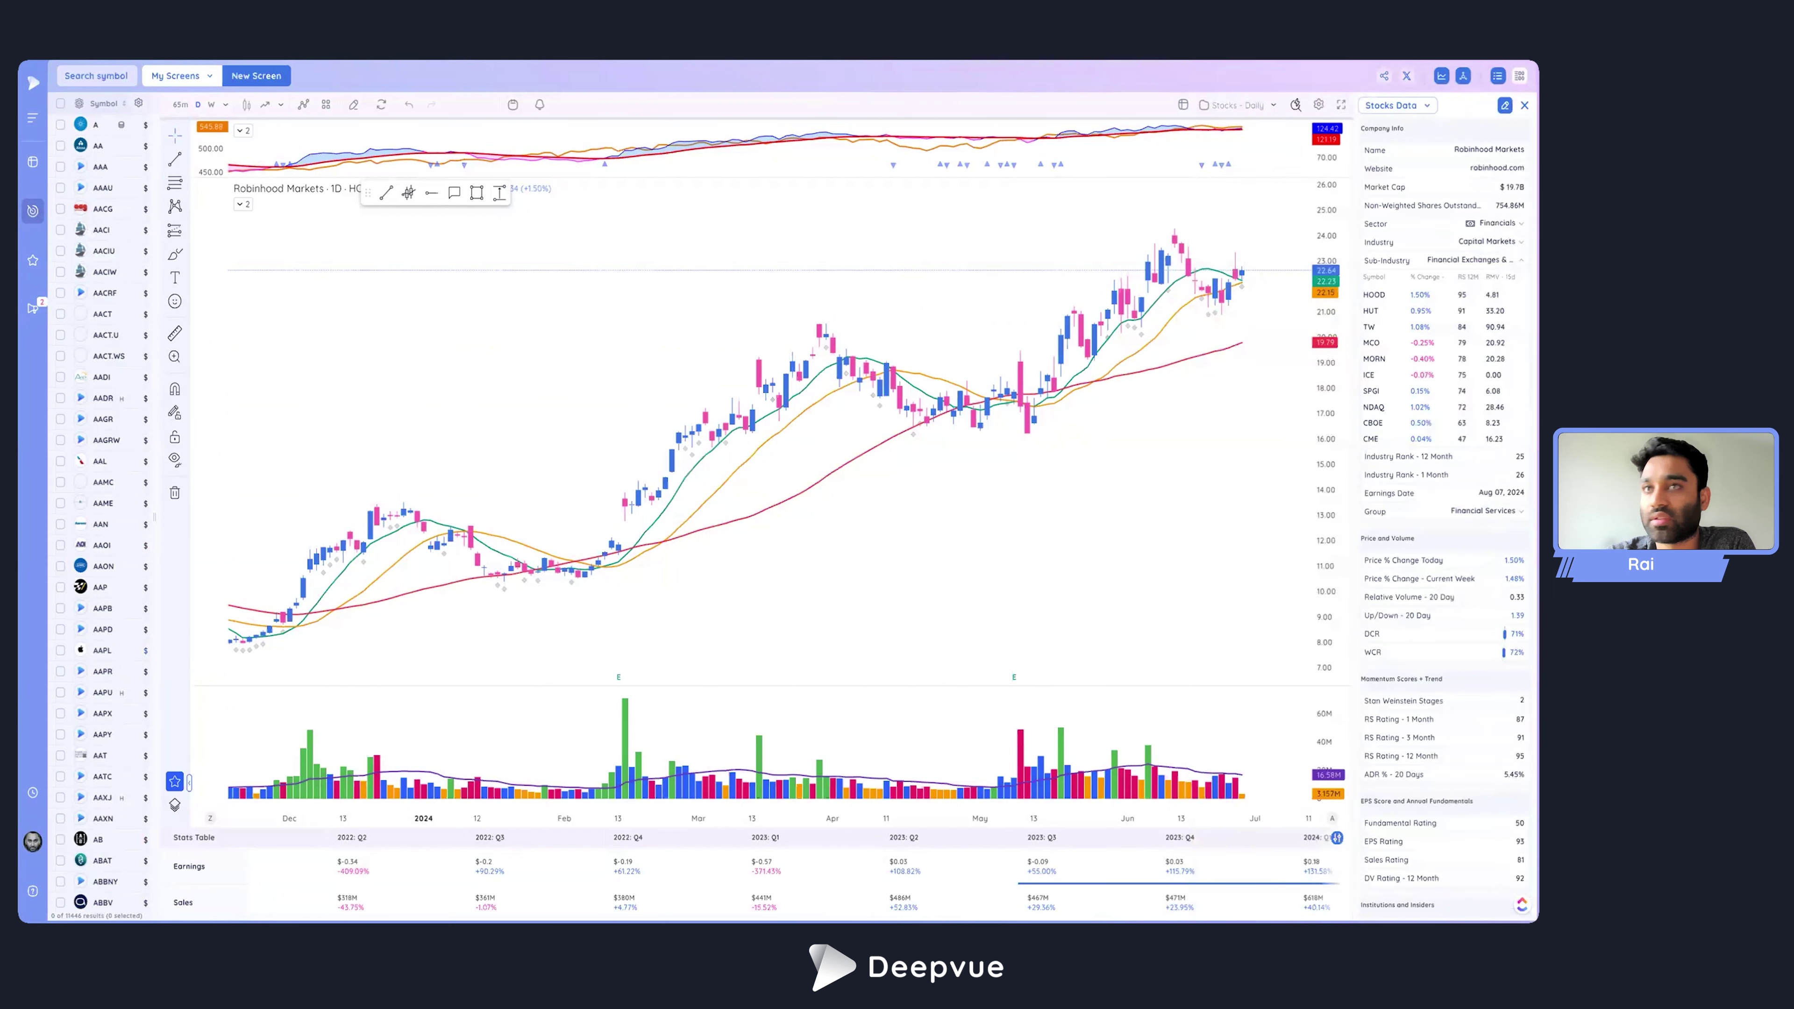
Start another new screen and add five empty "Or" groups below its first group.
click(251, 76)
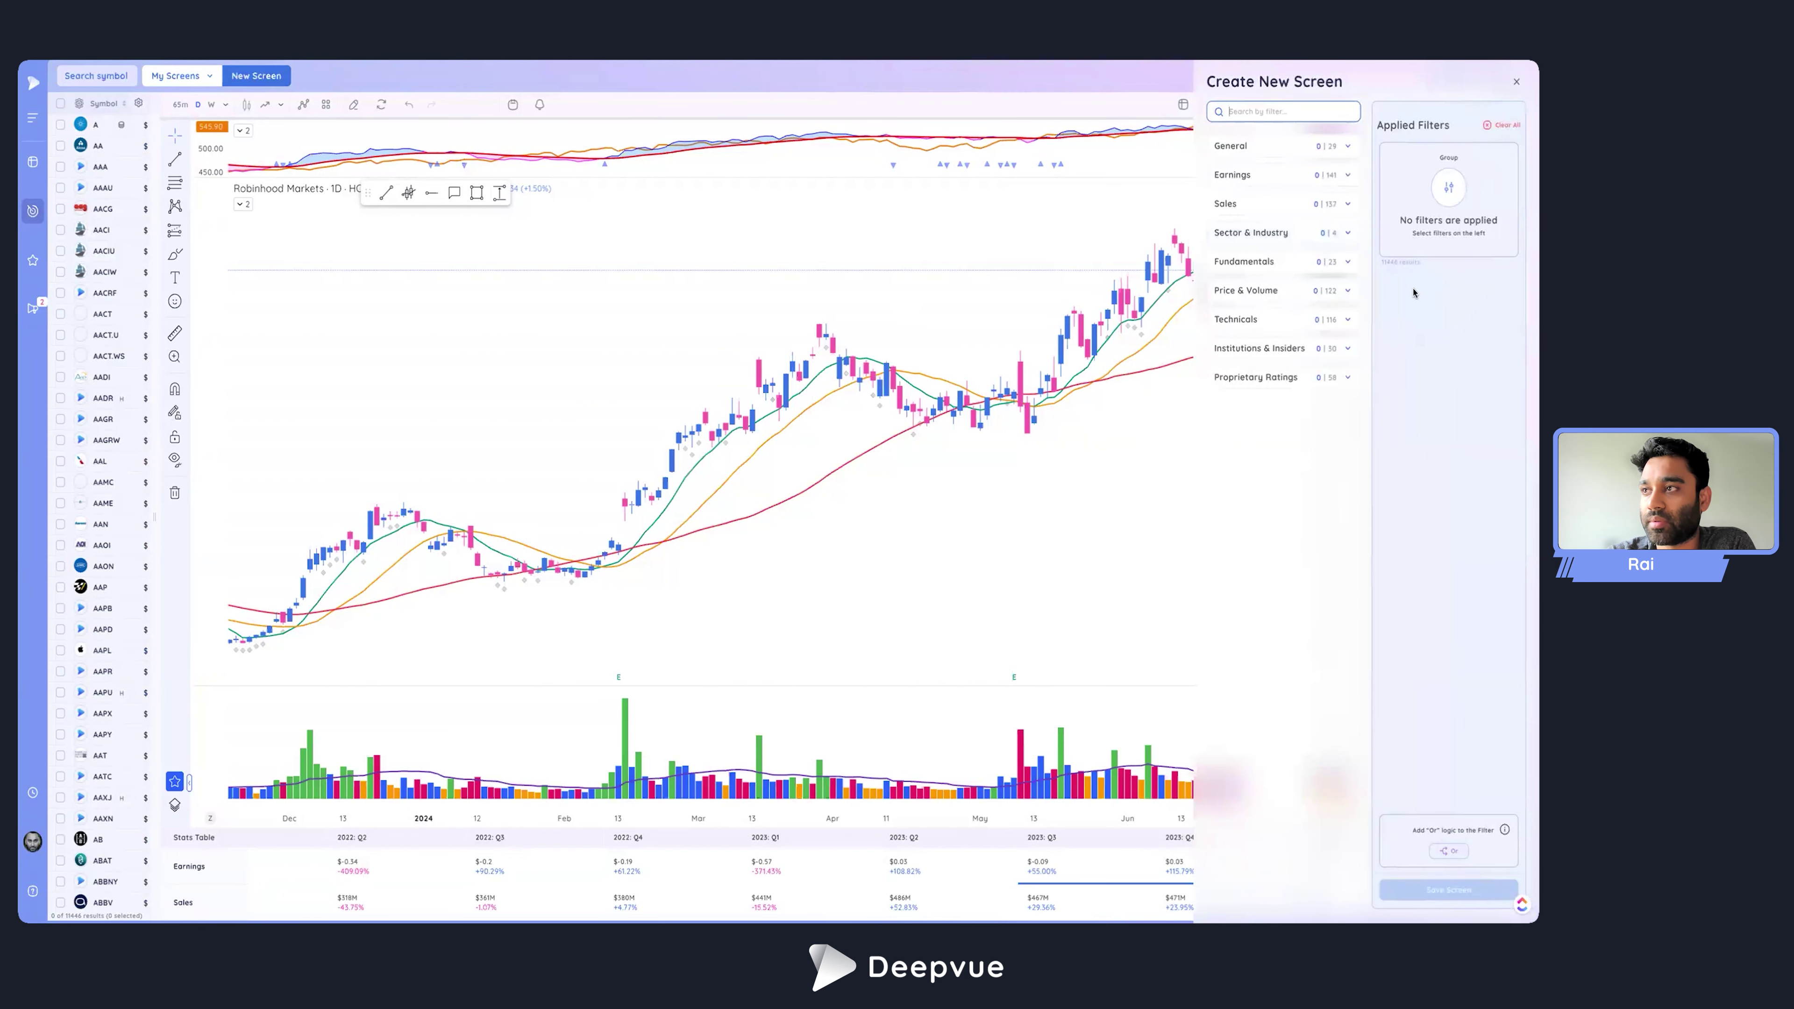
click(1454, 189)
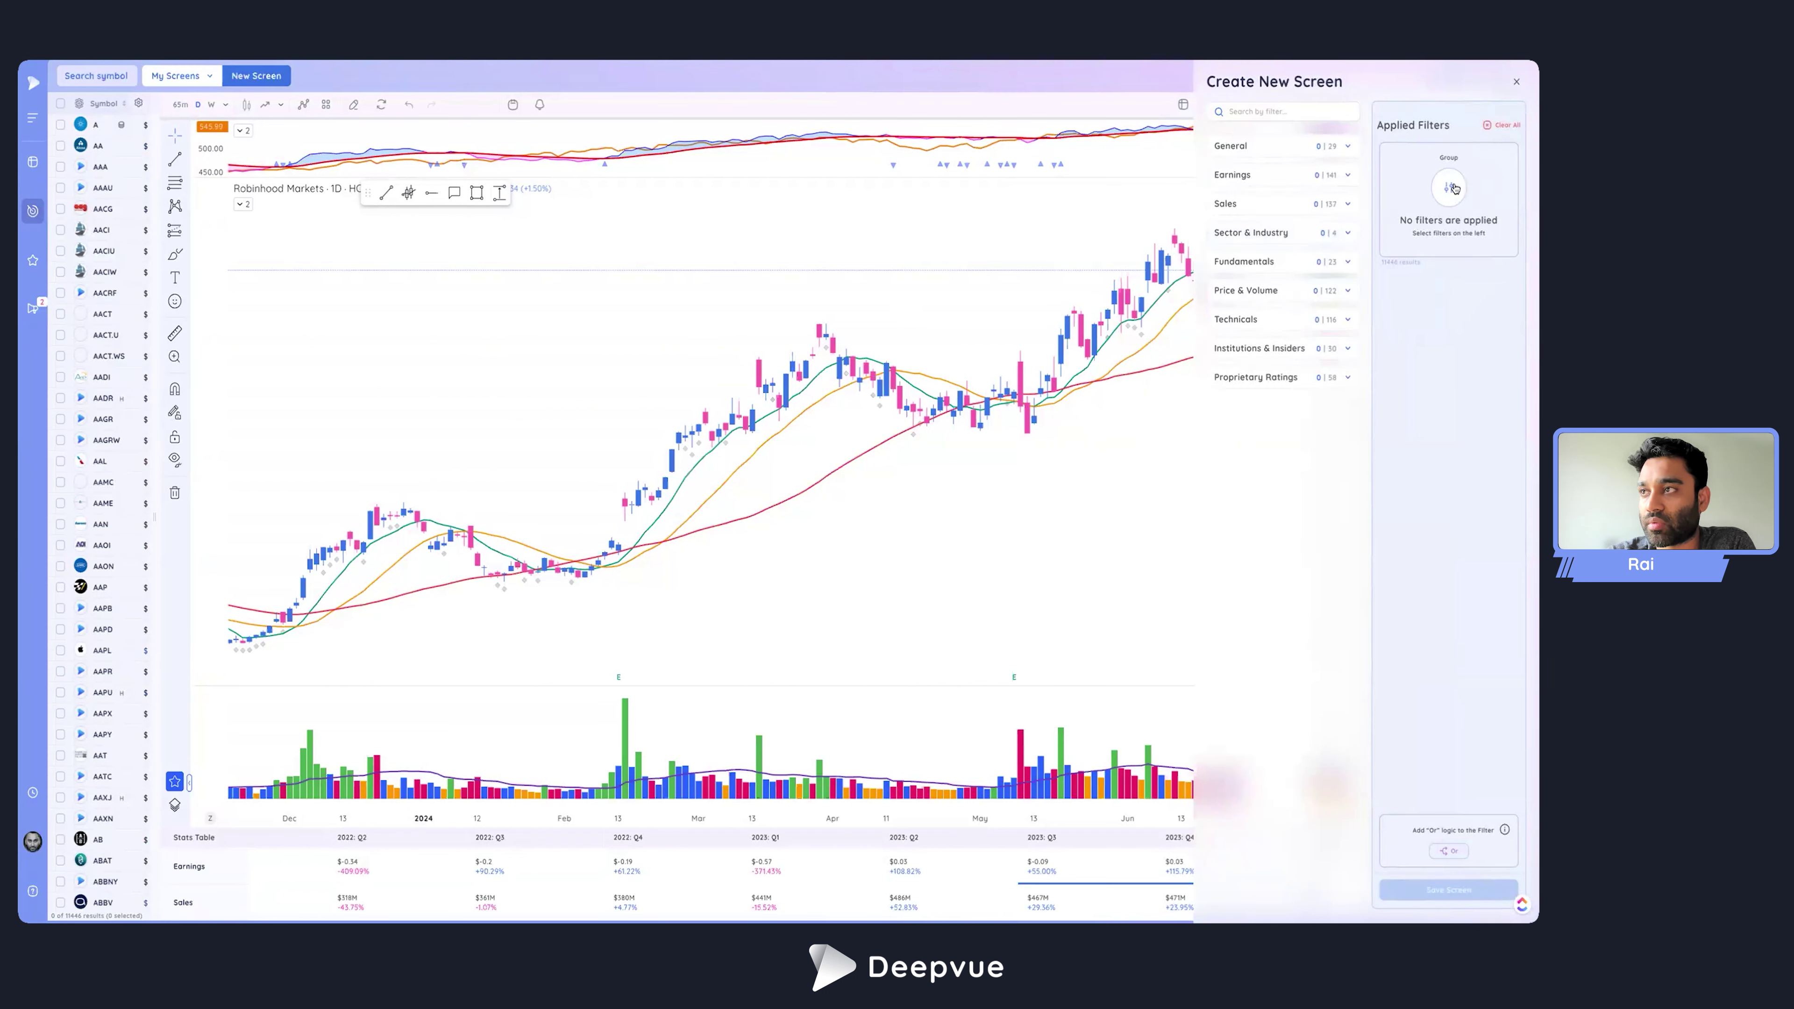
click(1446, 852)
click(1446, 852)
click(1446, 852)
click(1446, 851)
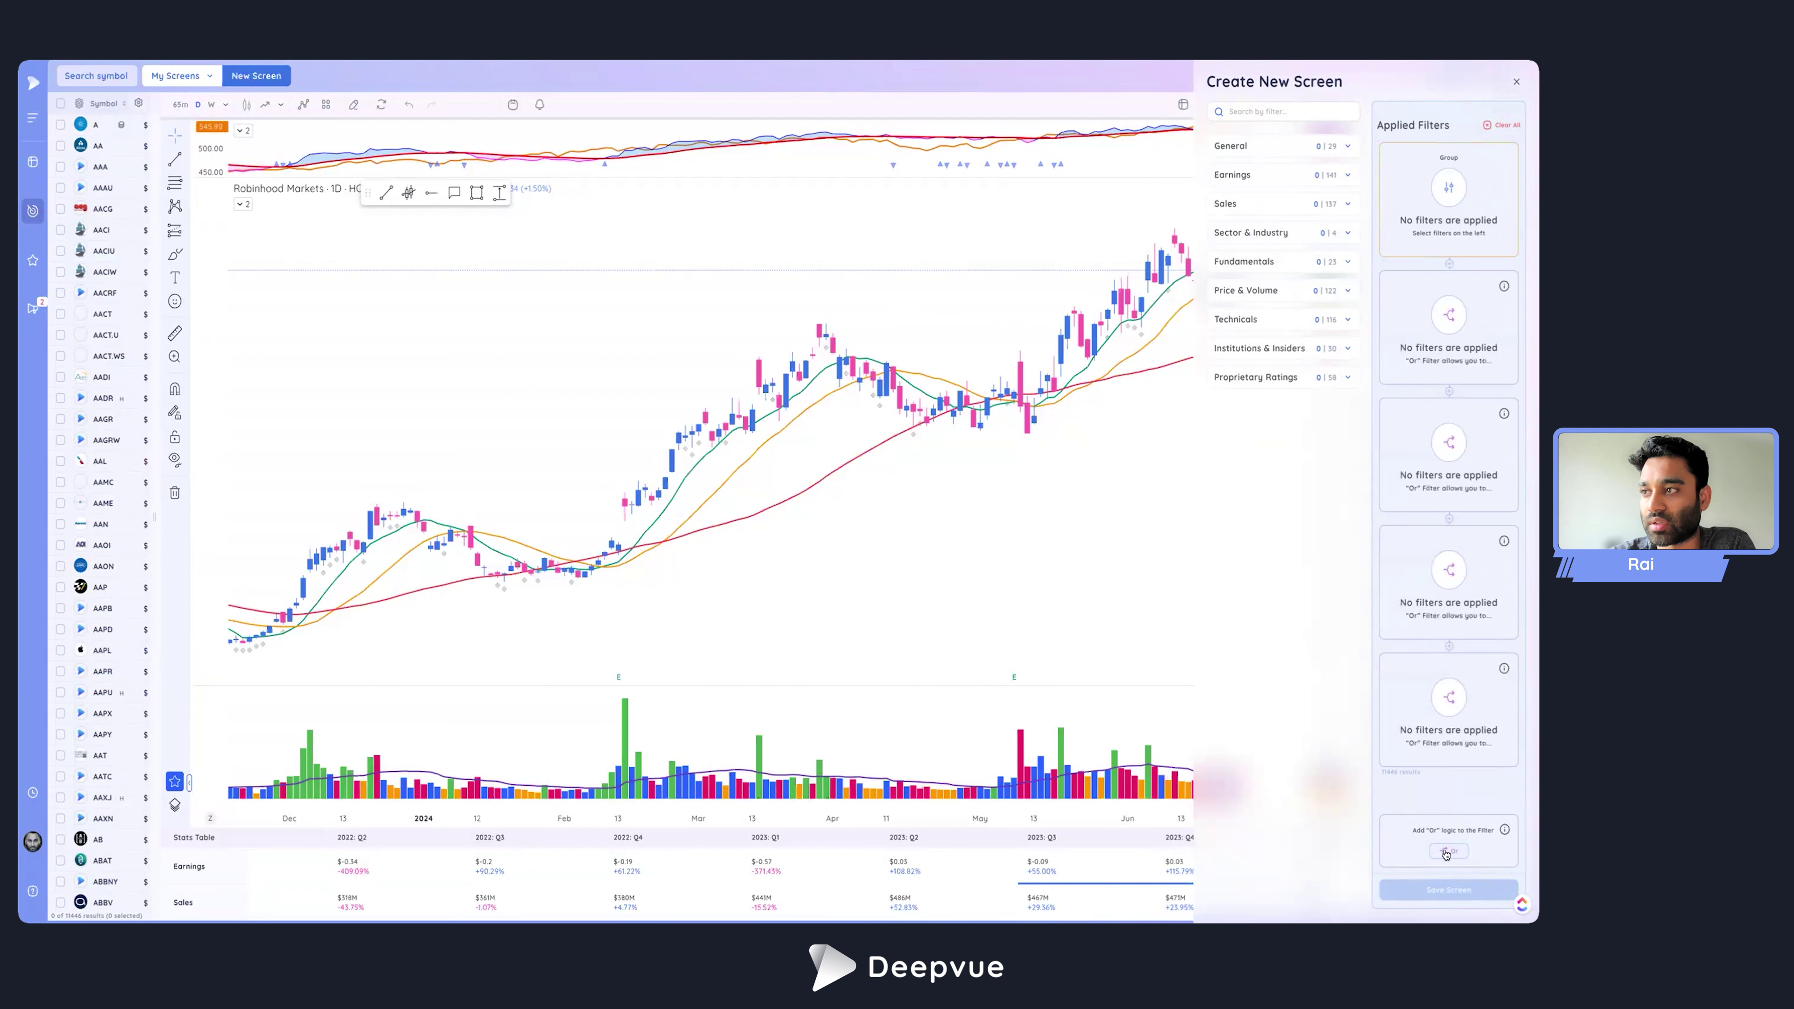
click(1446, 852)
Remove all the added "Or" groups from the new screen and close the screen builder.
scroll(1461, 607, down, 1)
scroll(1461, 607, up, 1)
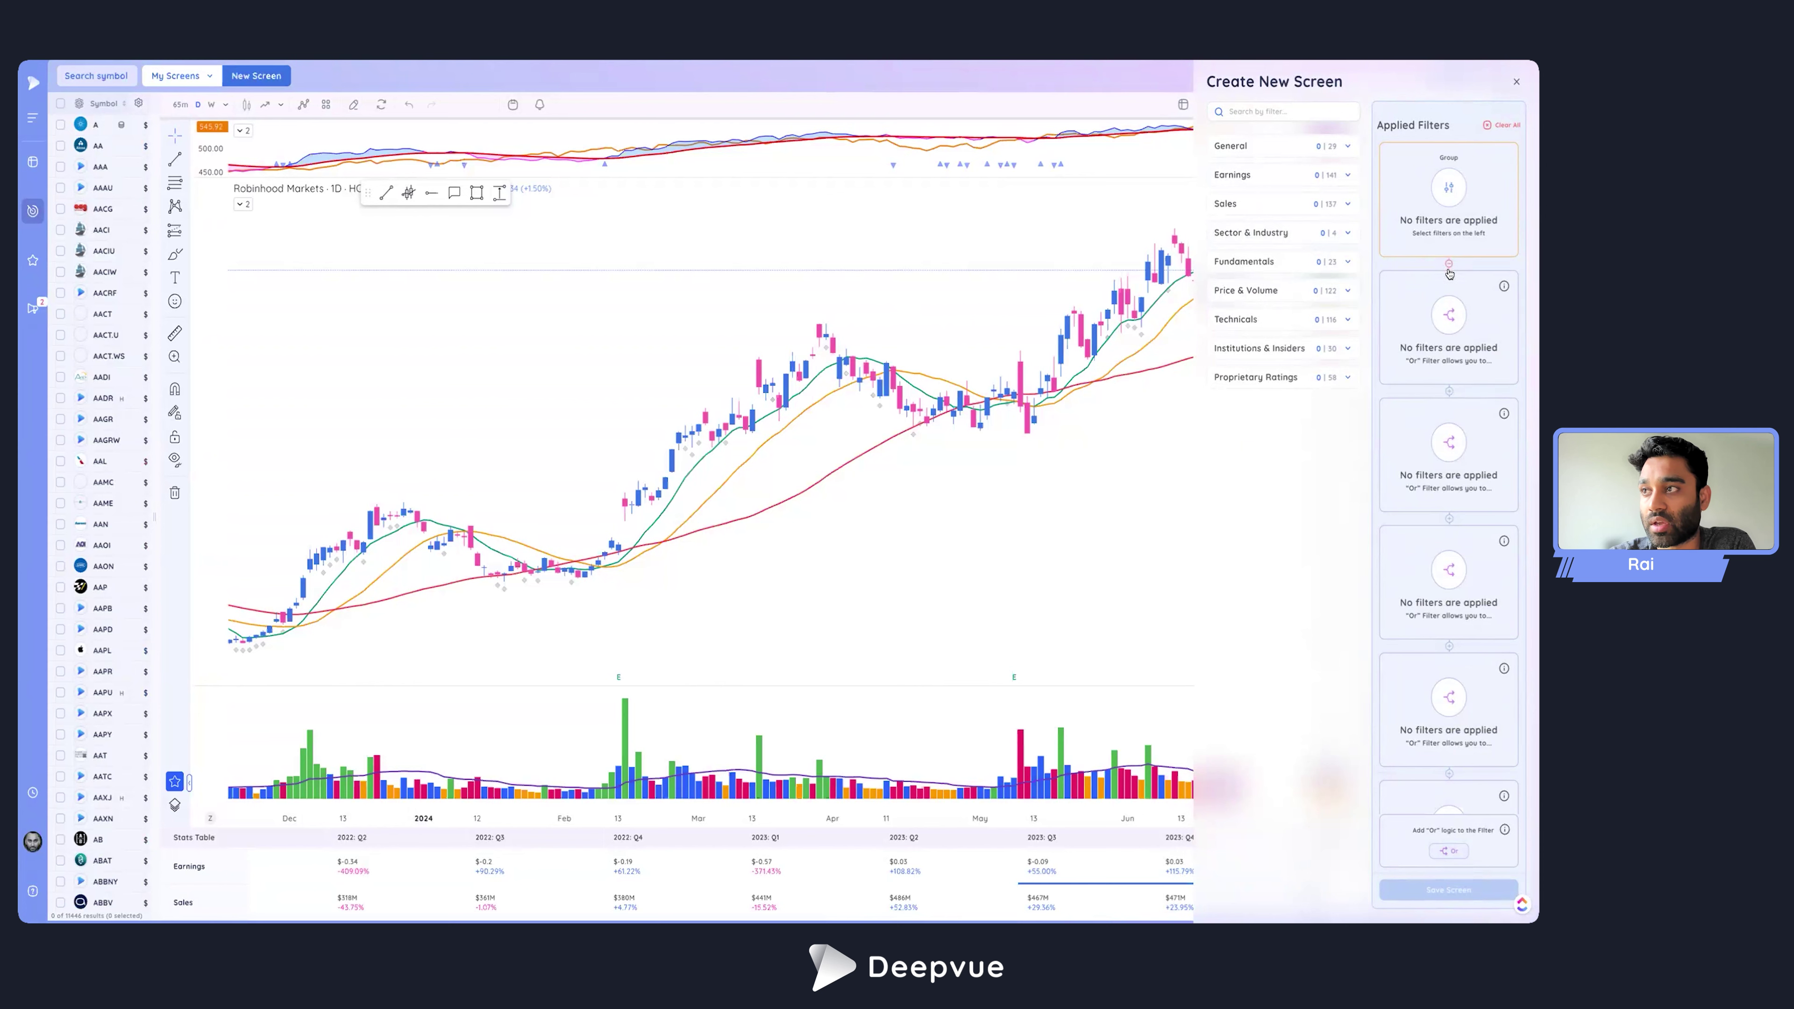
drag(1451, 394, 1463, 275)
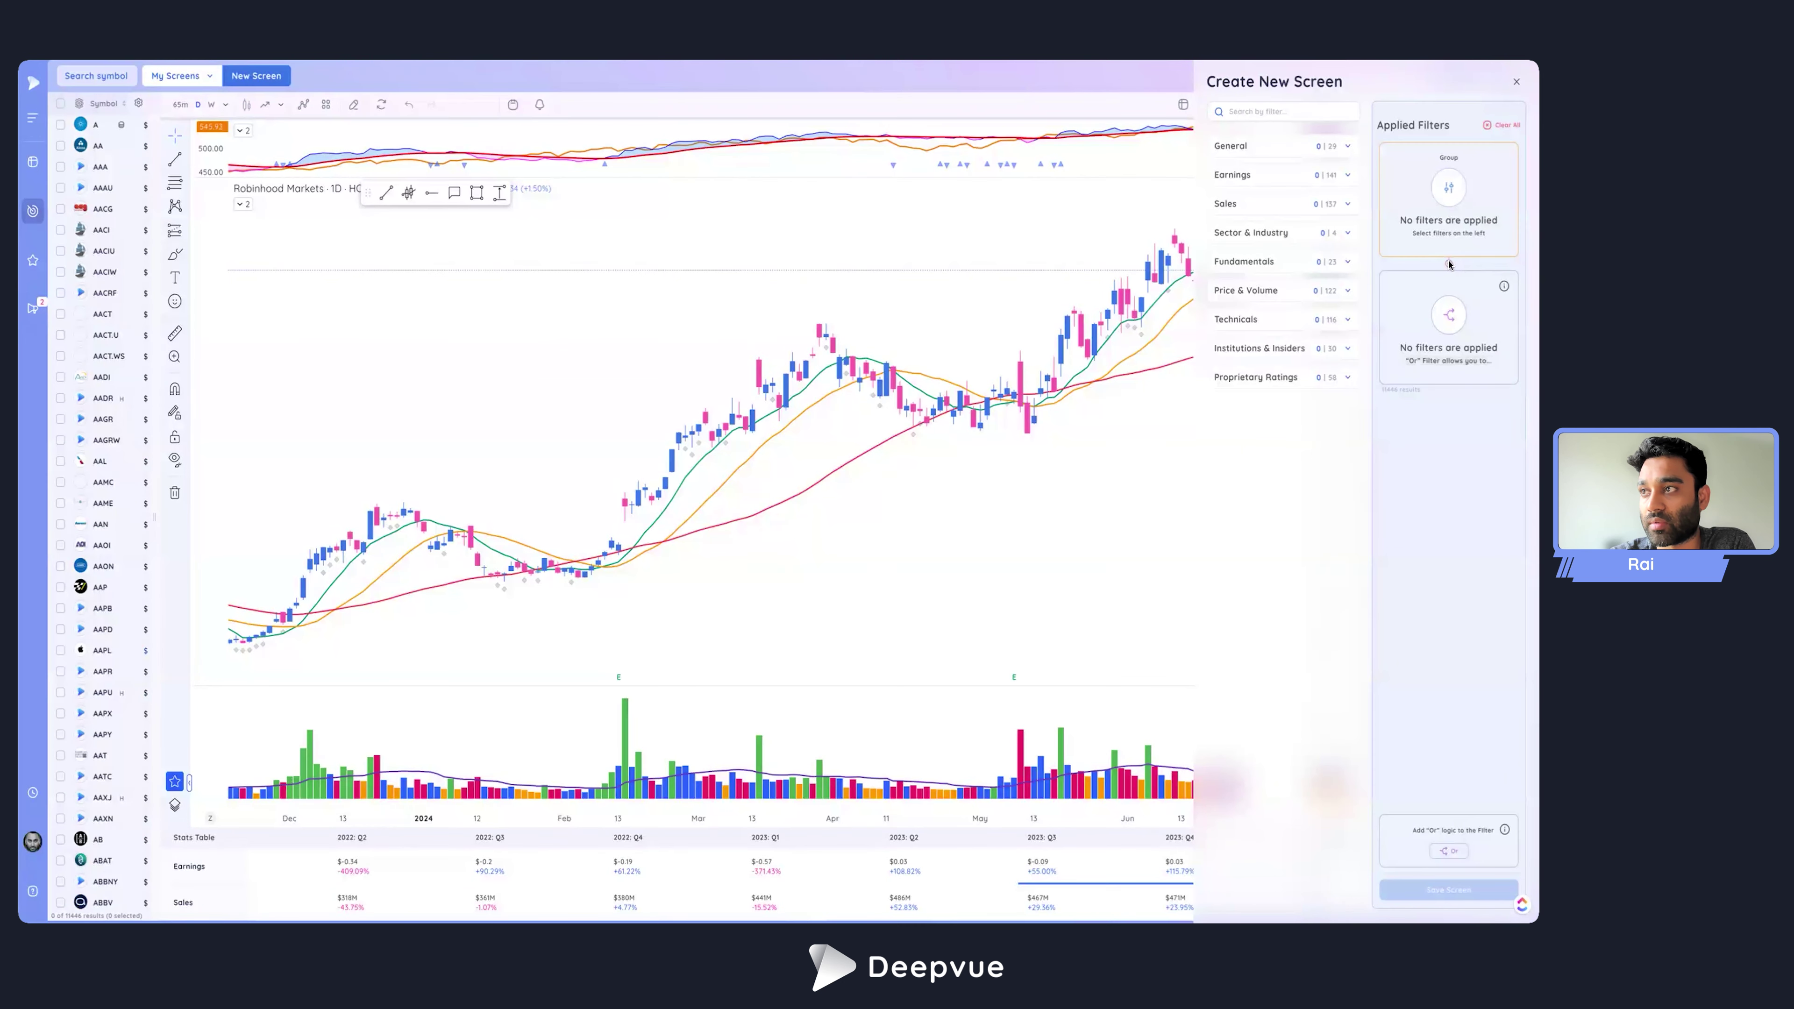
click(1447, 263)
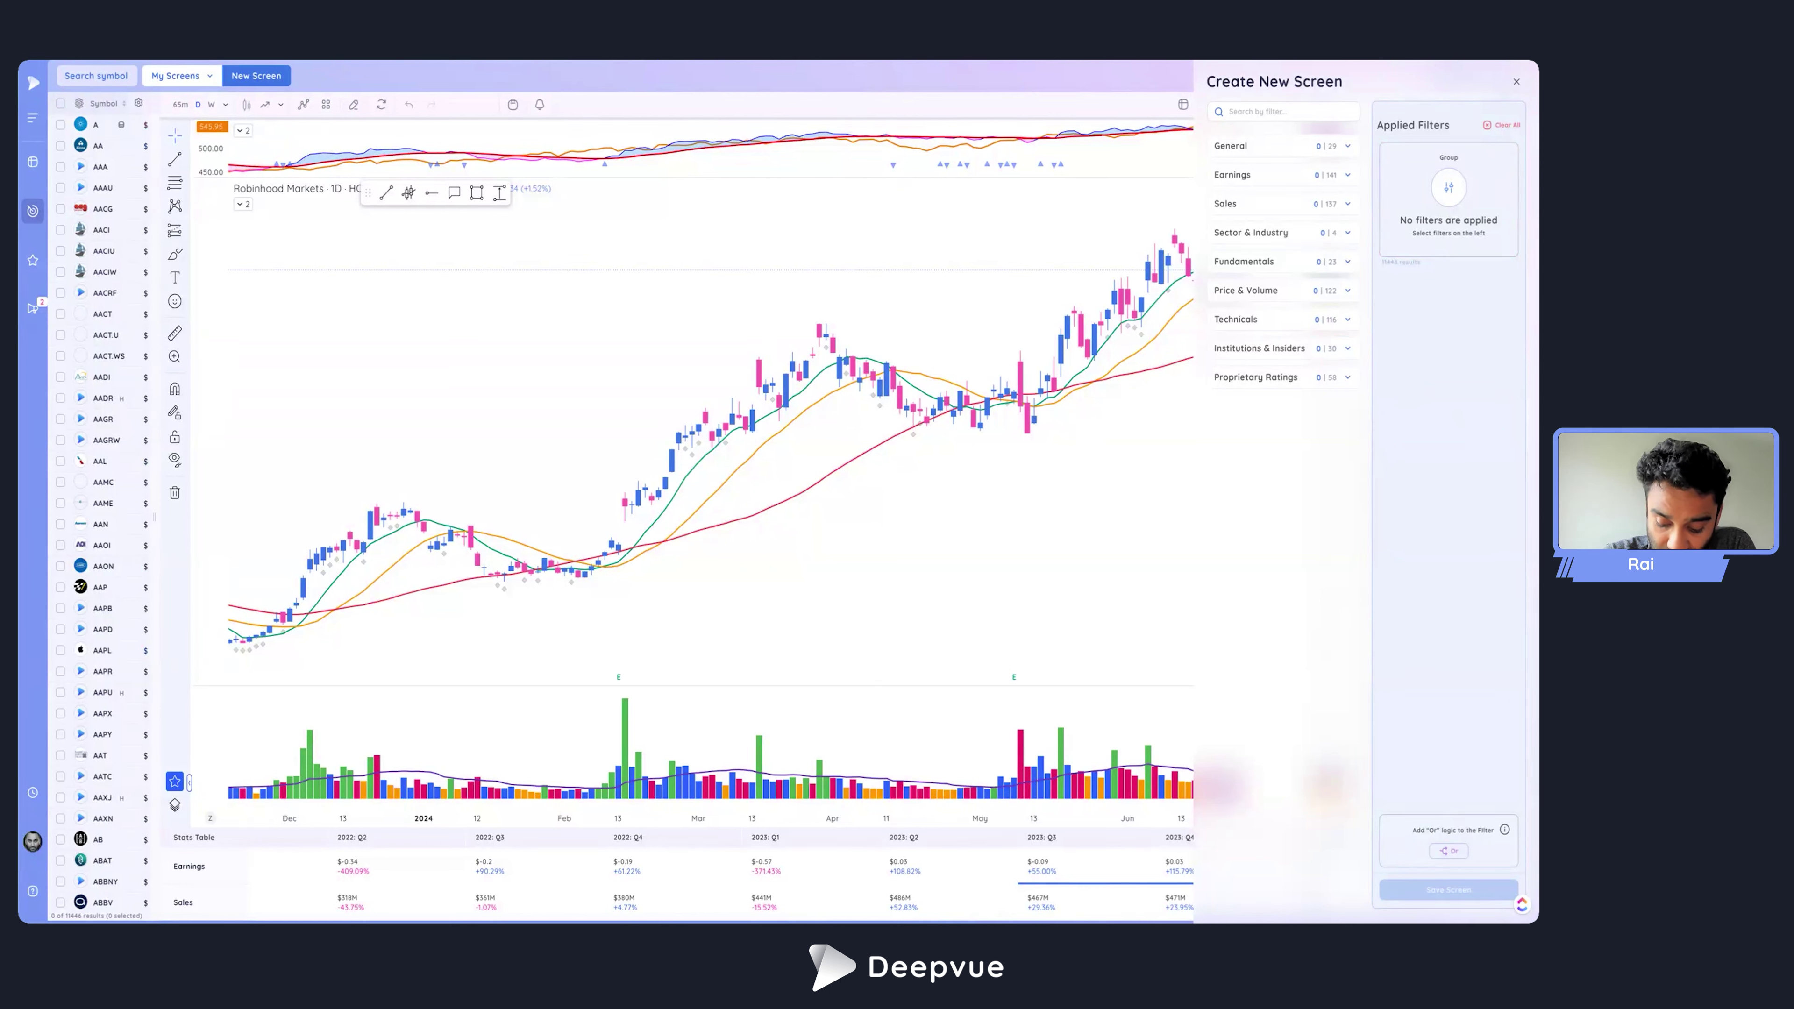
click(1516, 83)
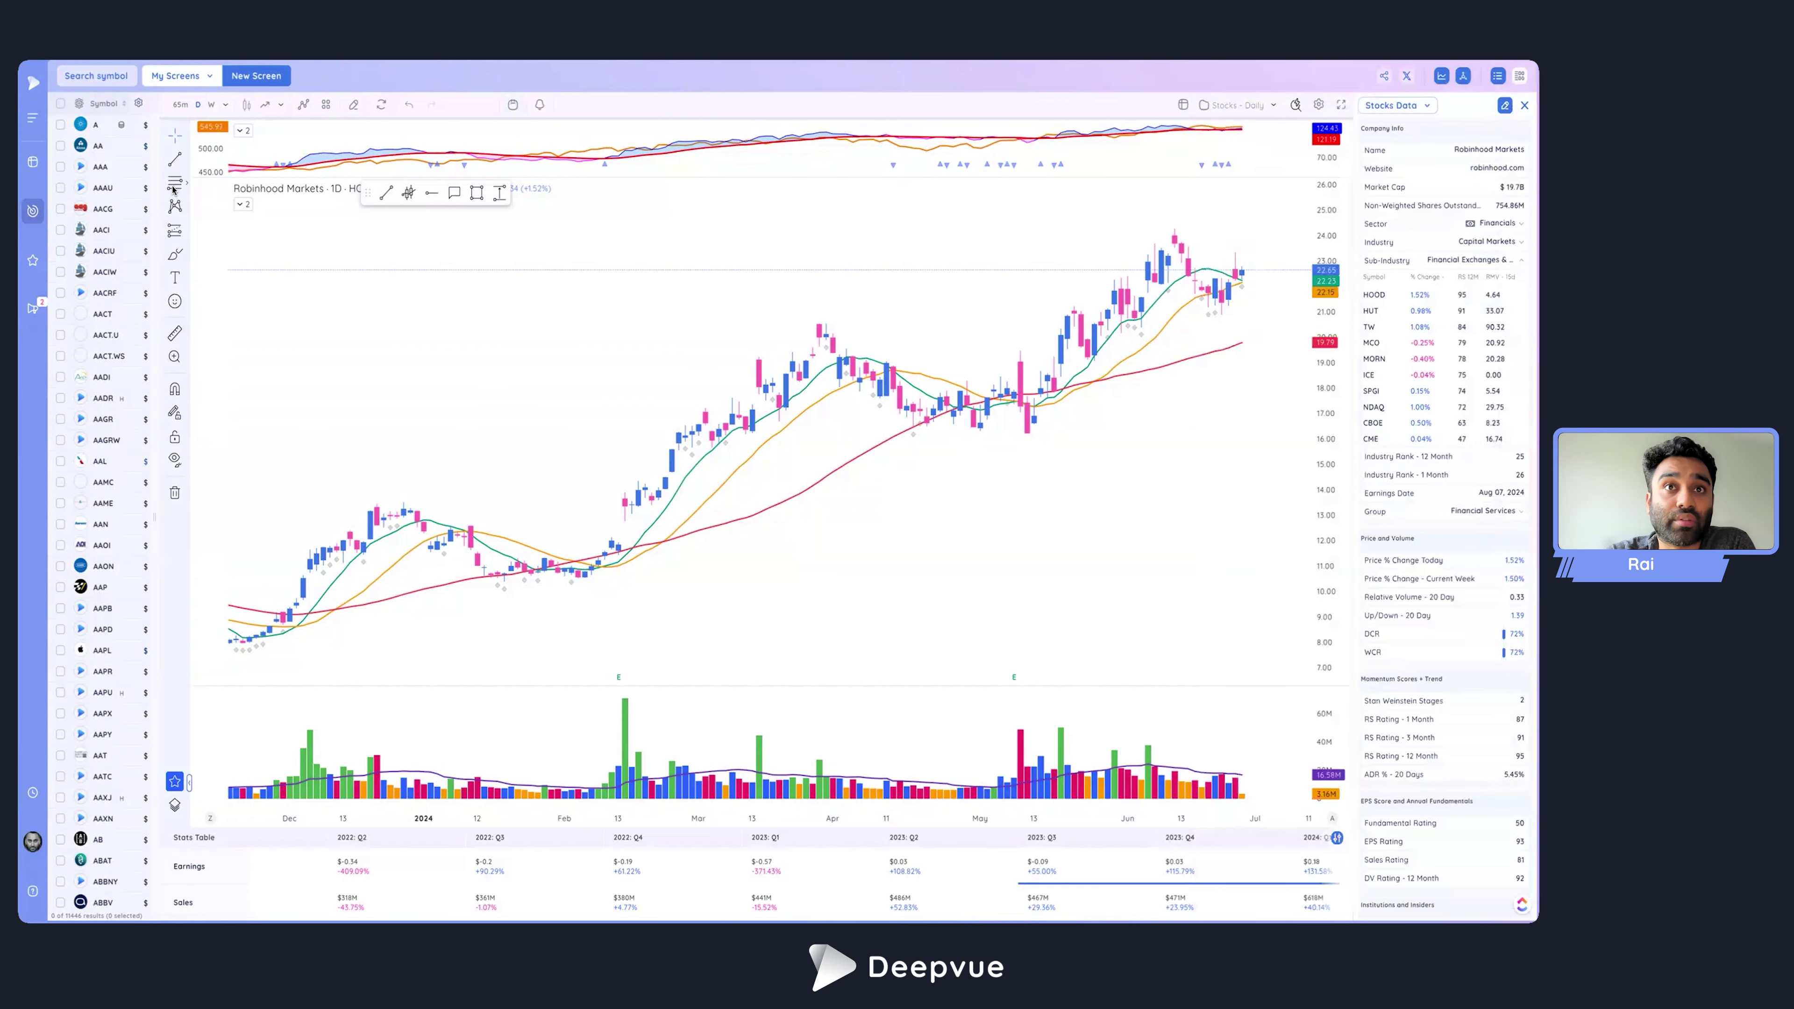
Switch from screens to watchlists, open the ETFs watchlist, and sort it by AS 1M from highest to lowest.
click(152, 182)
click(36, 259)
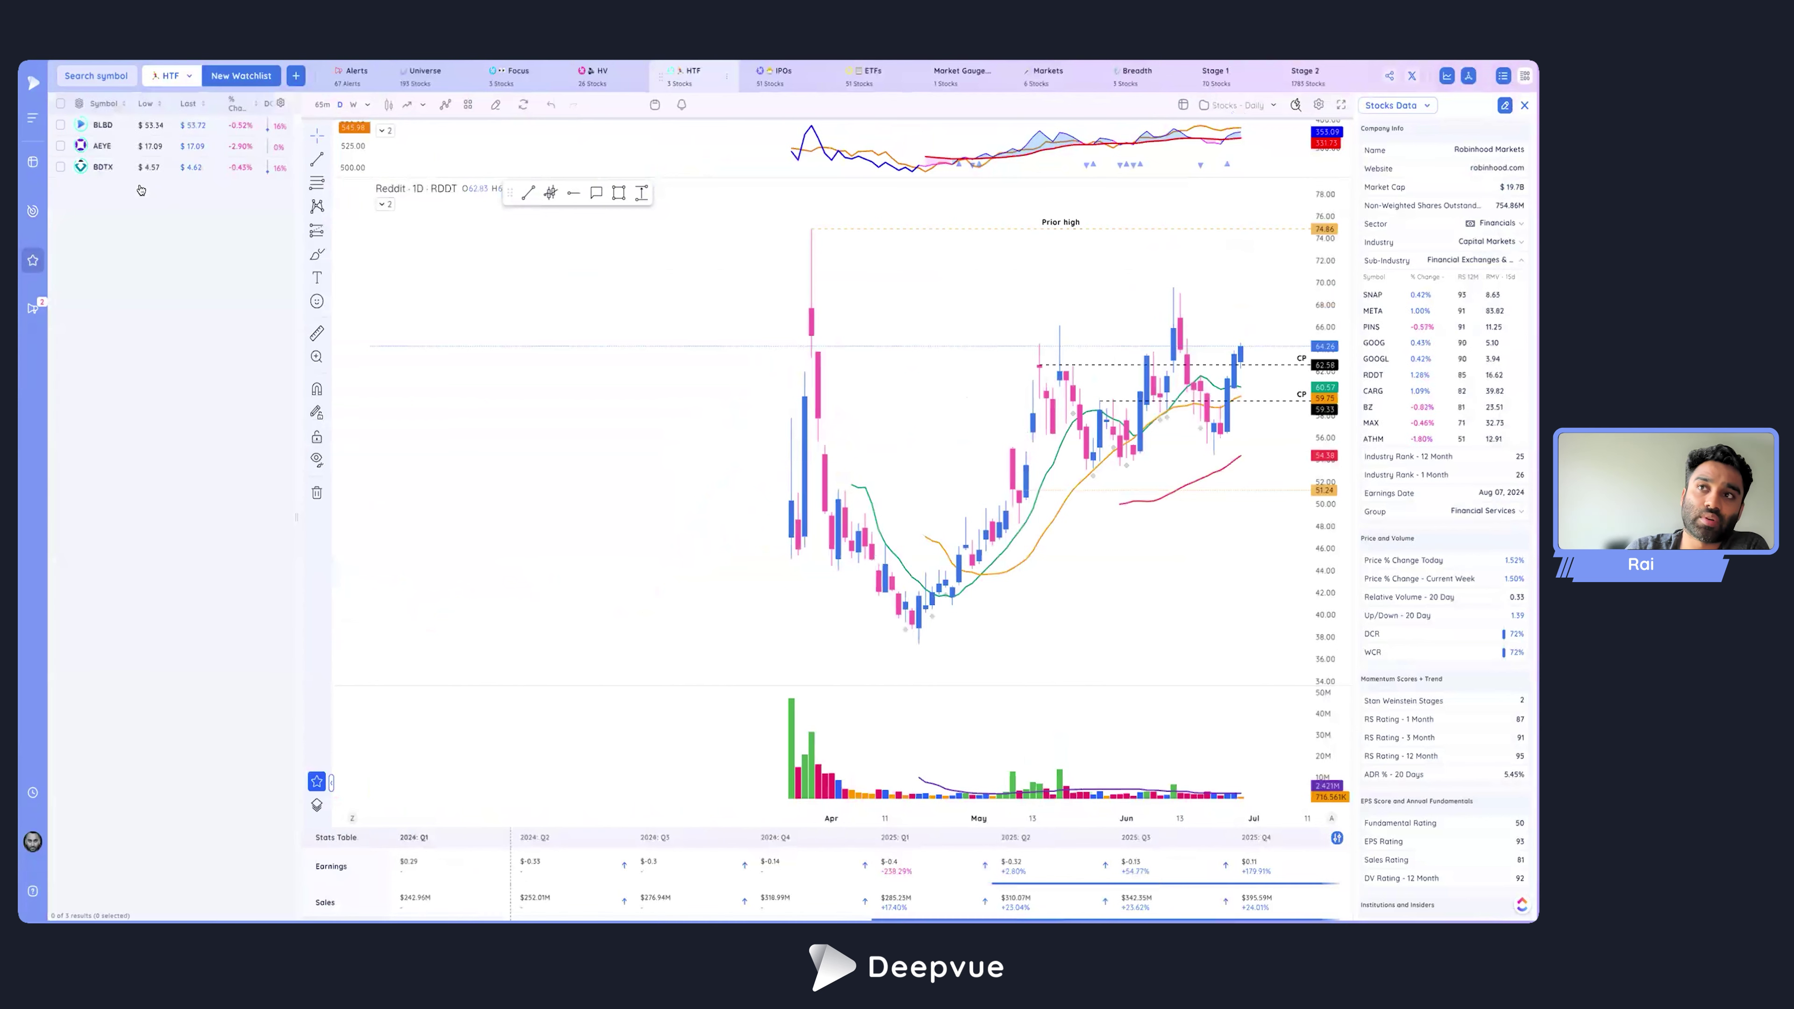
click(863, 76)
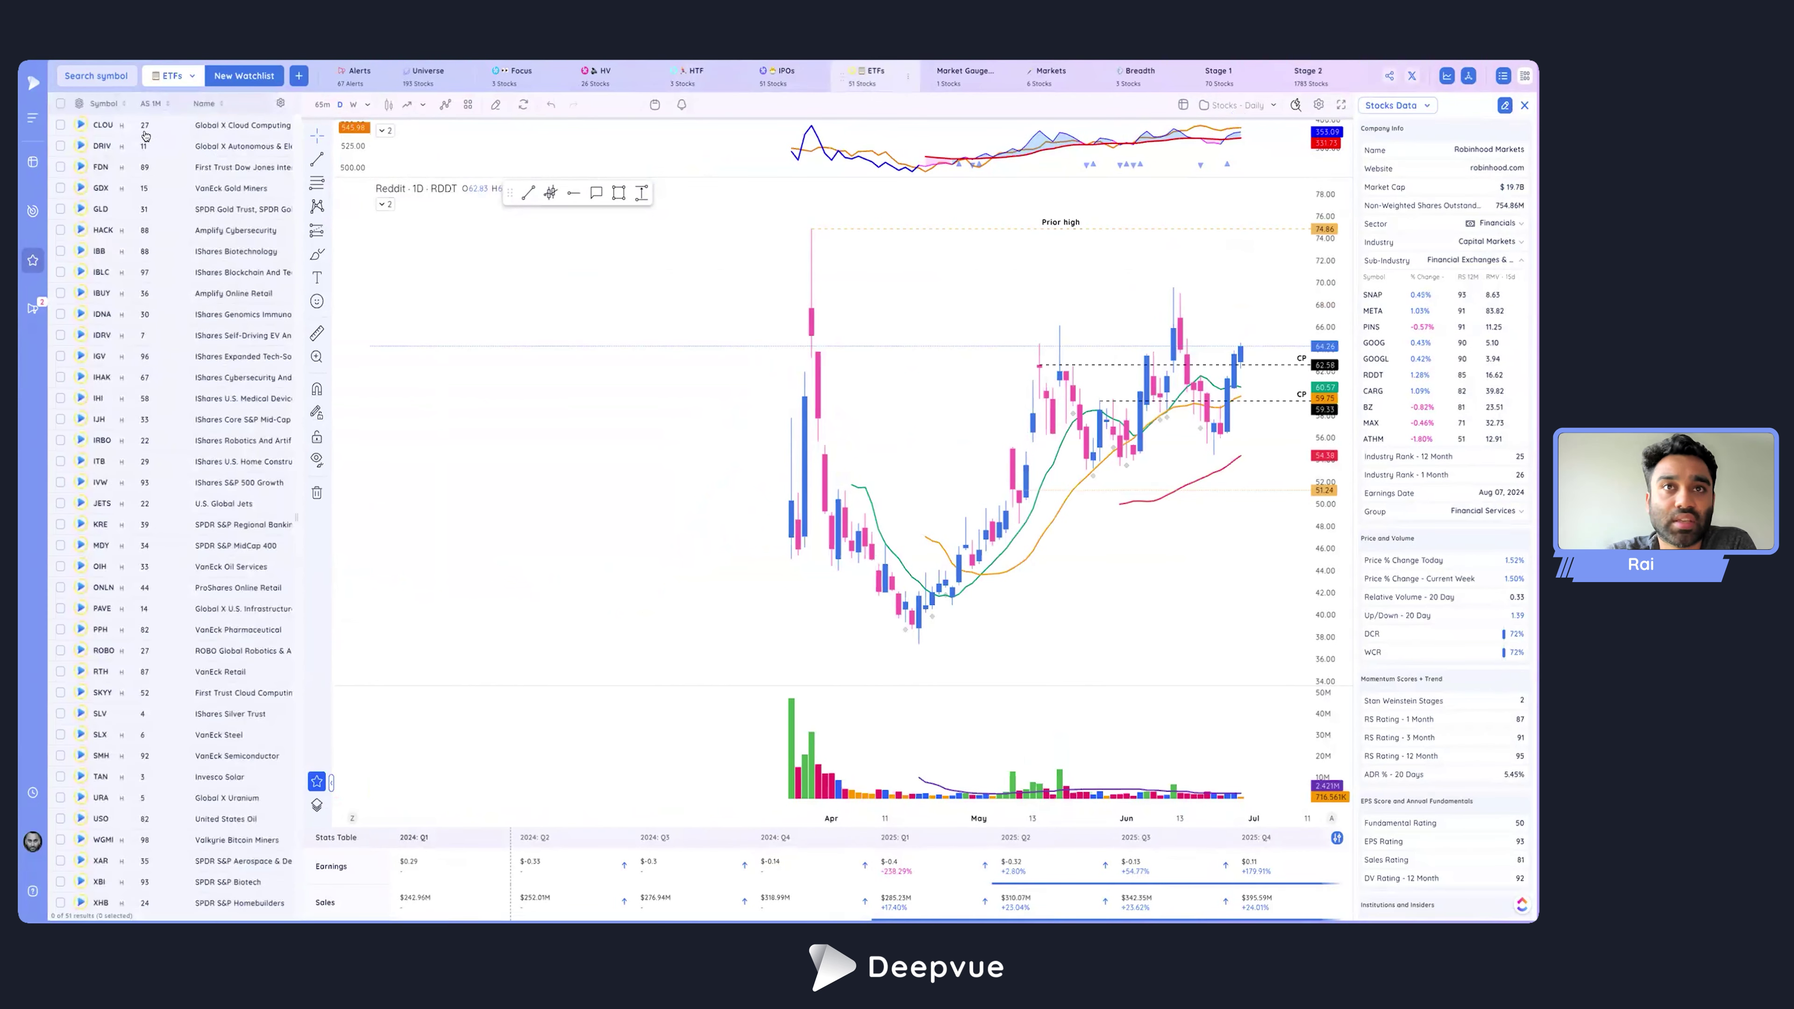
click(154, 106)
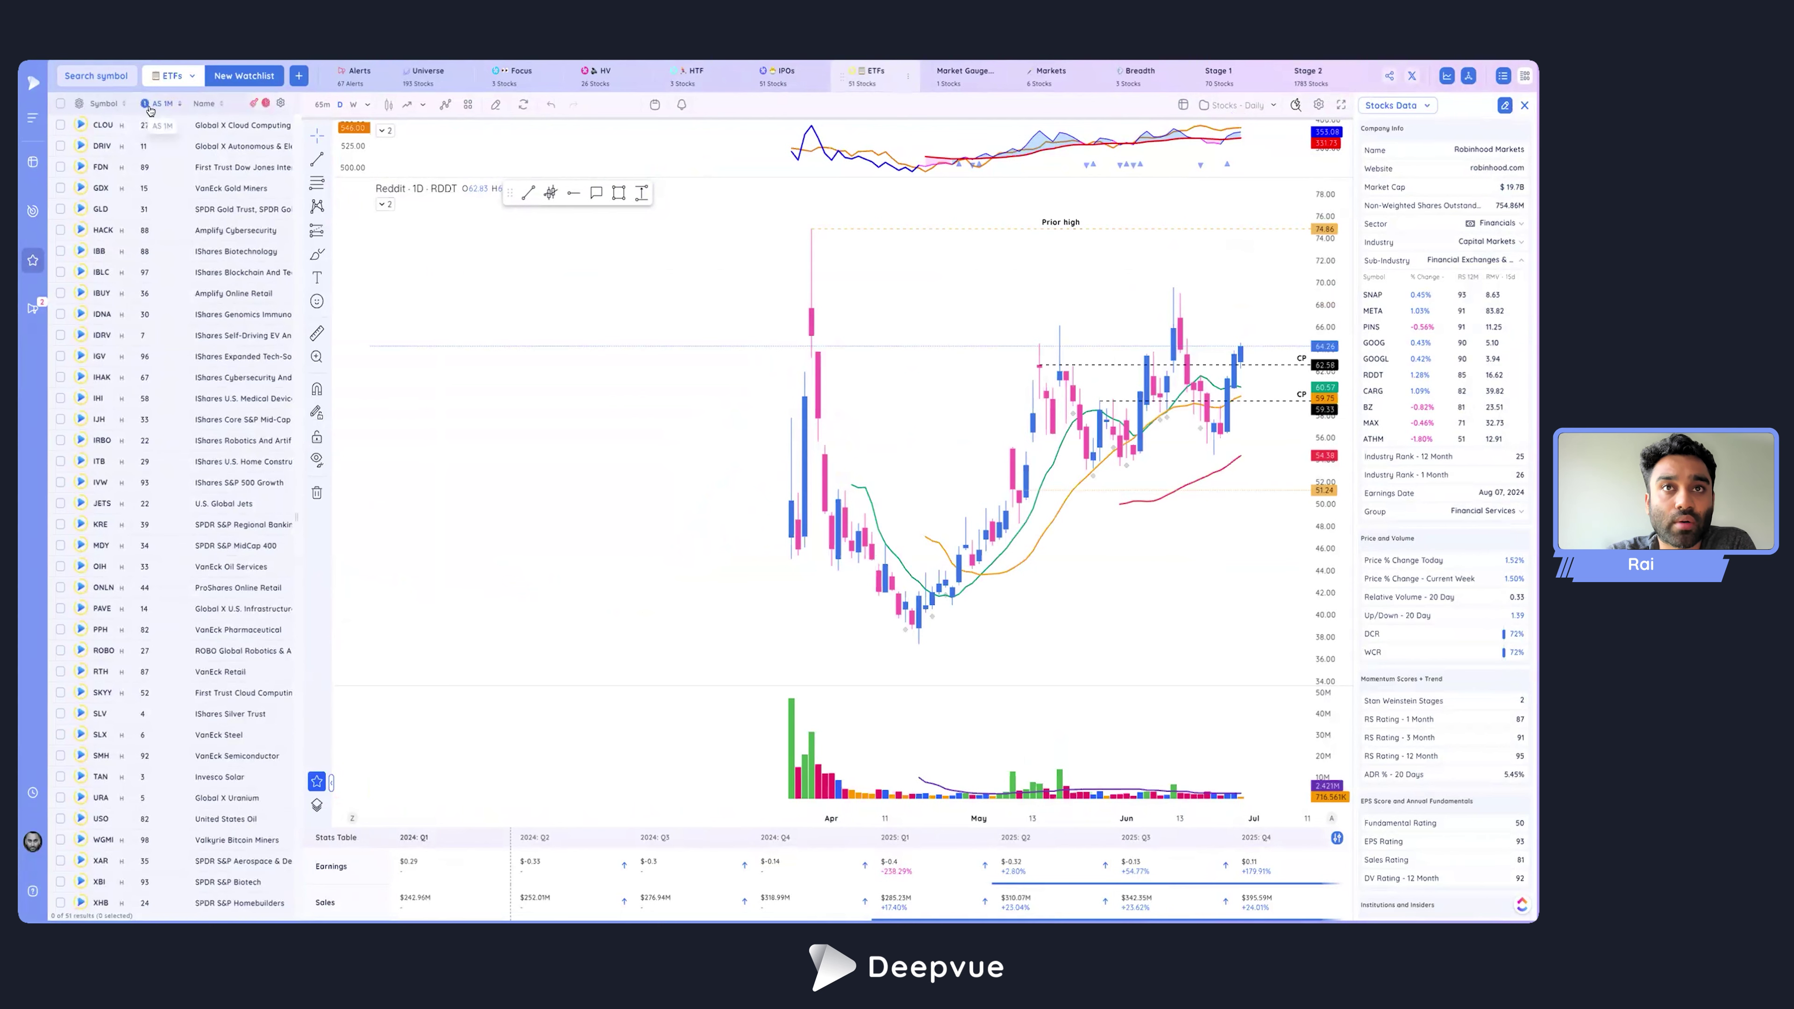
Review the daily charts of the strongest ETFs in the ranked watchlist, including IGV, IVW, XBI and IBLC.
click(172, 146)
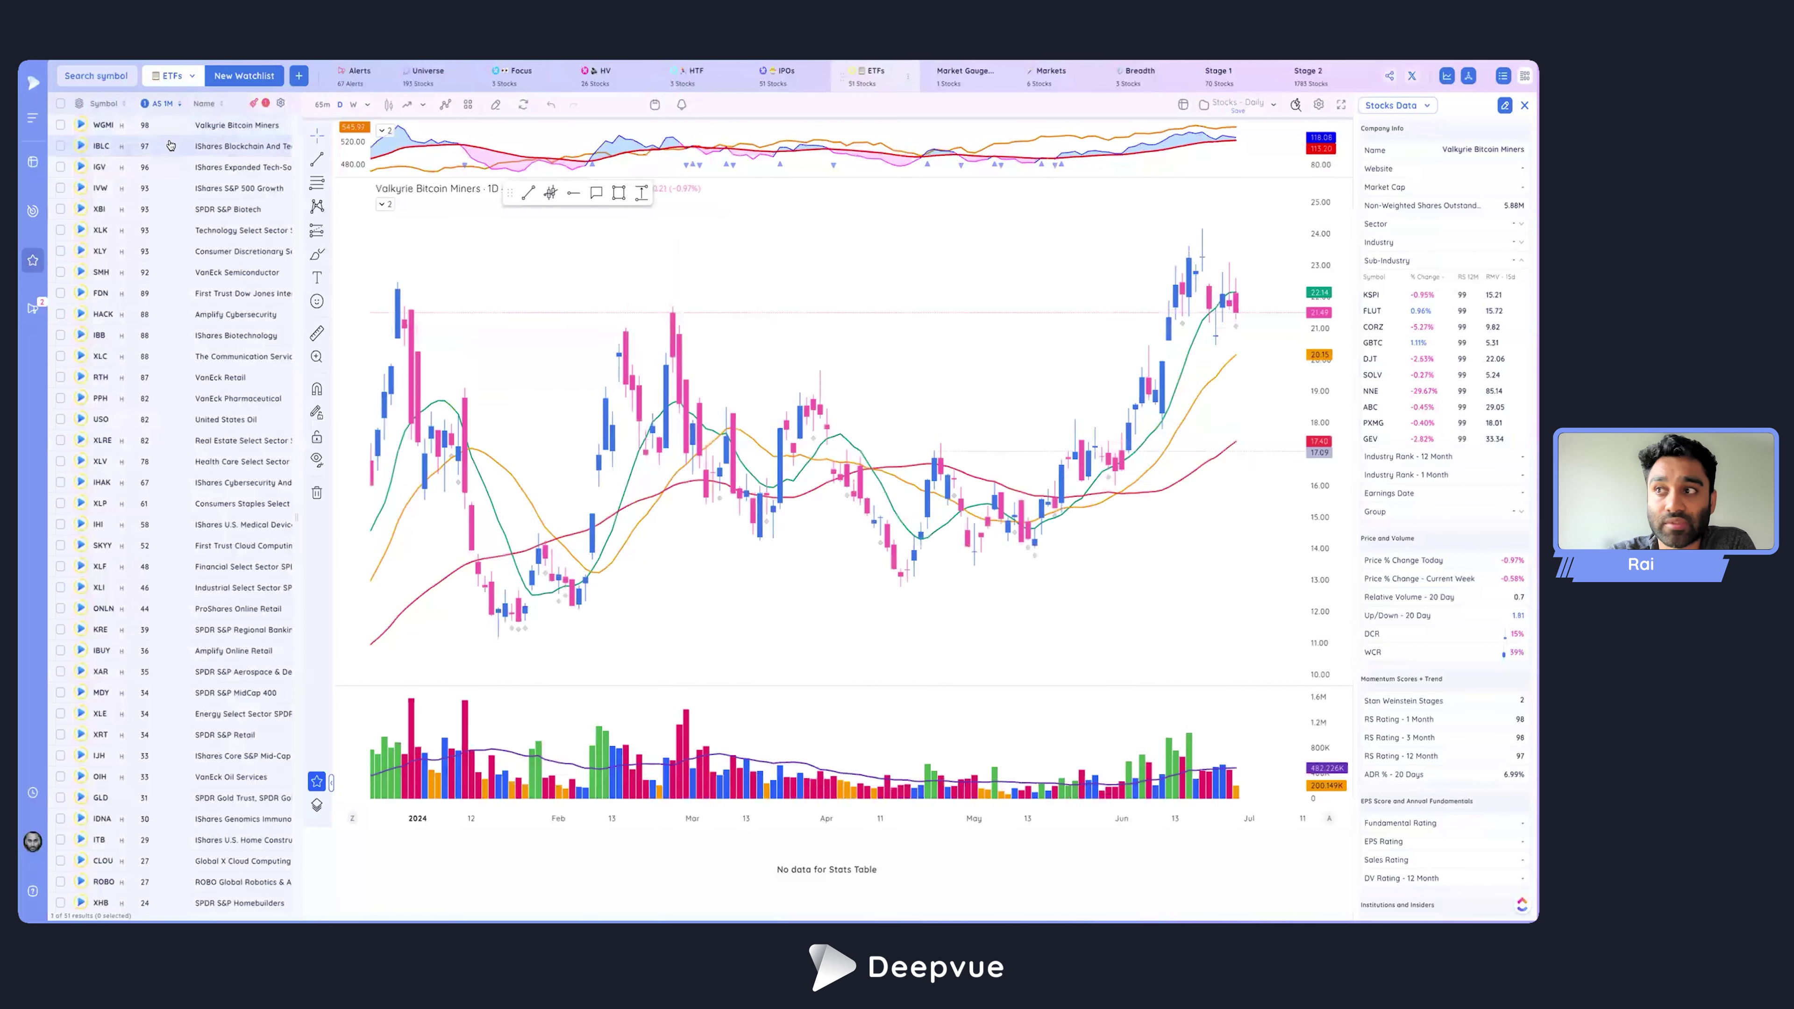
click(169, 167)
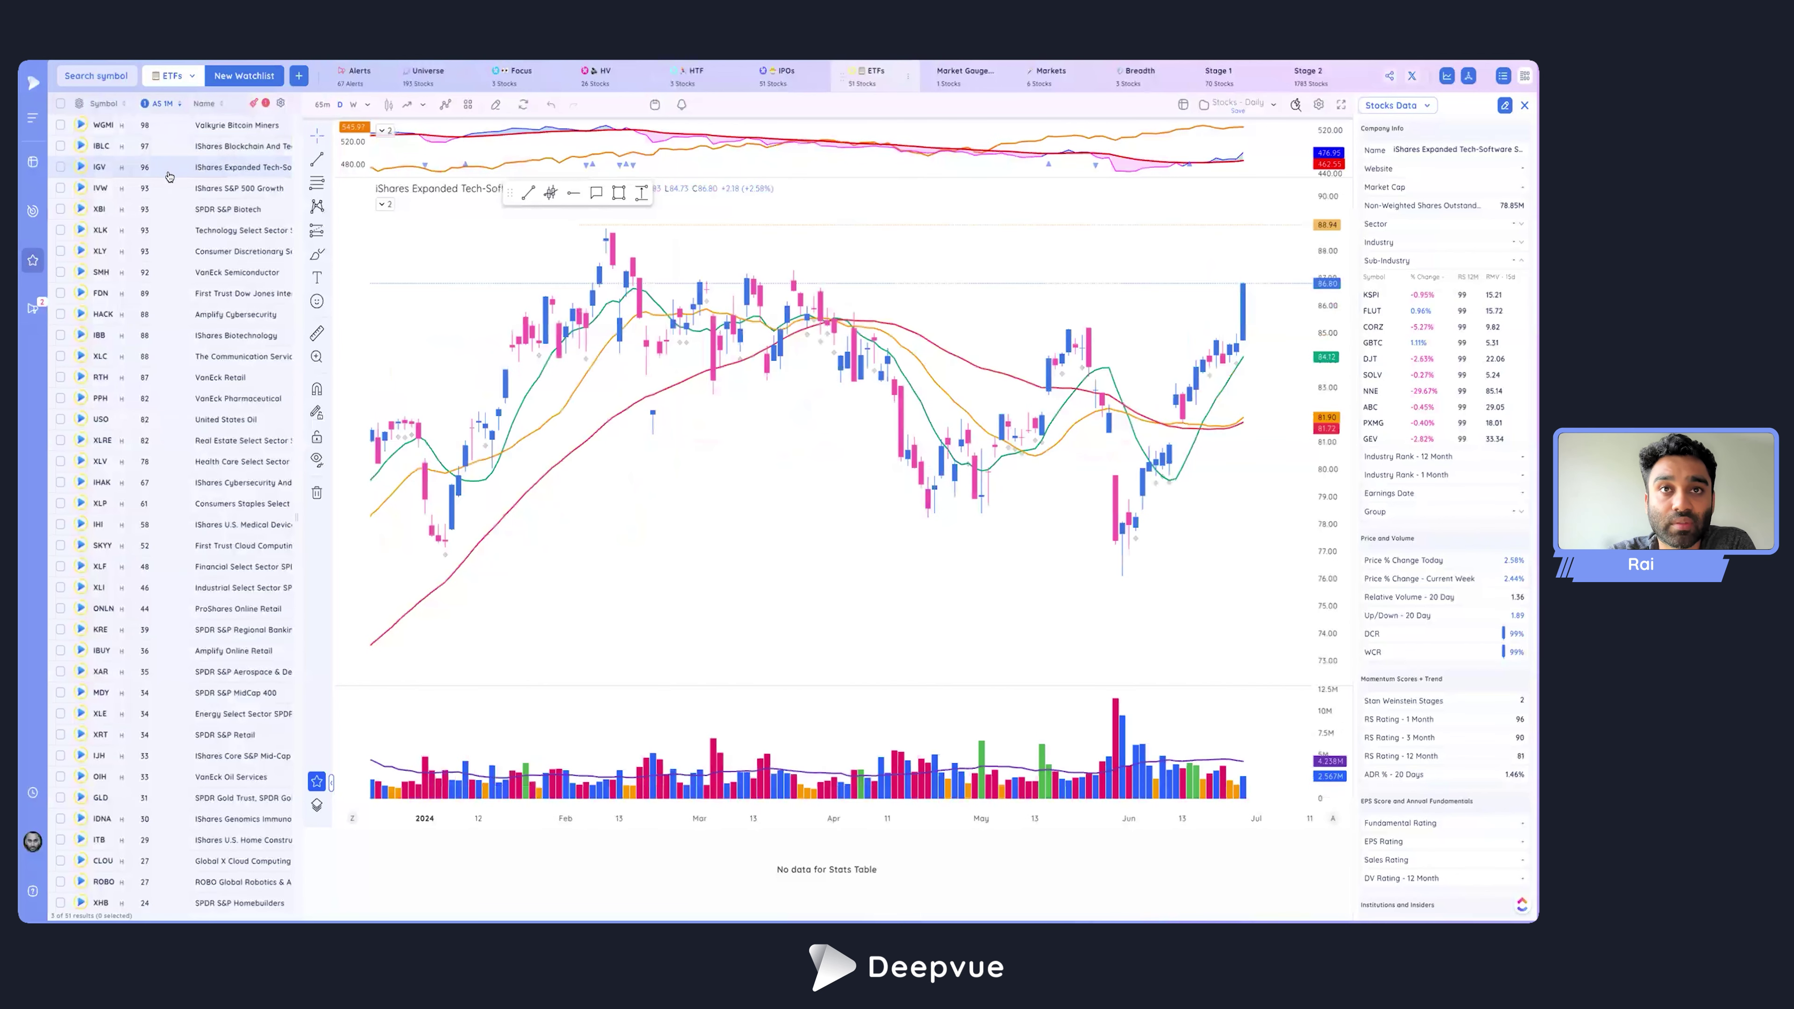
click(171, 187)
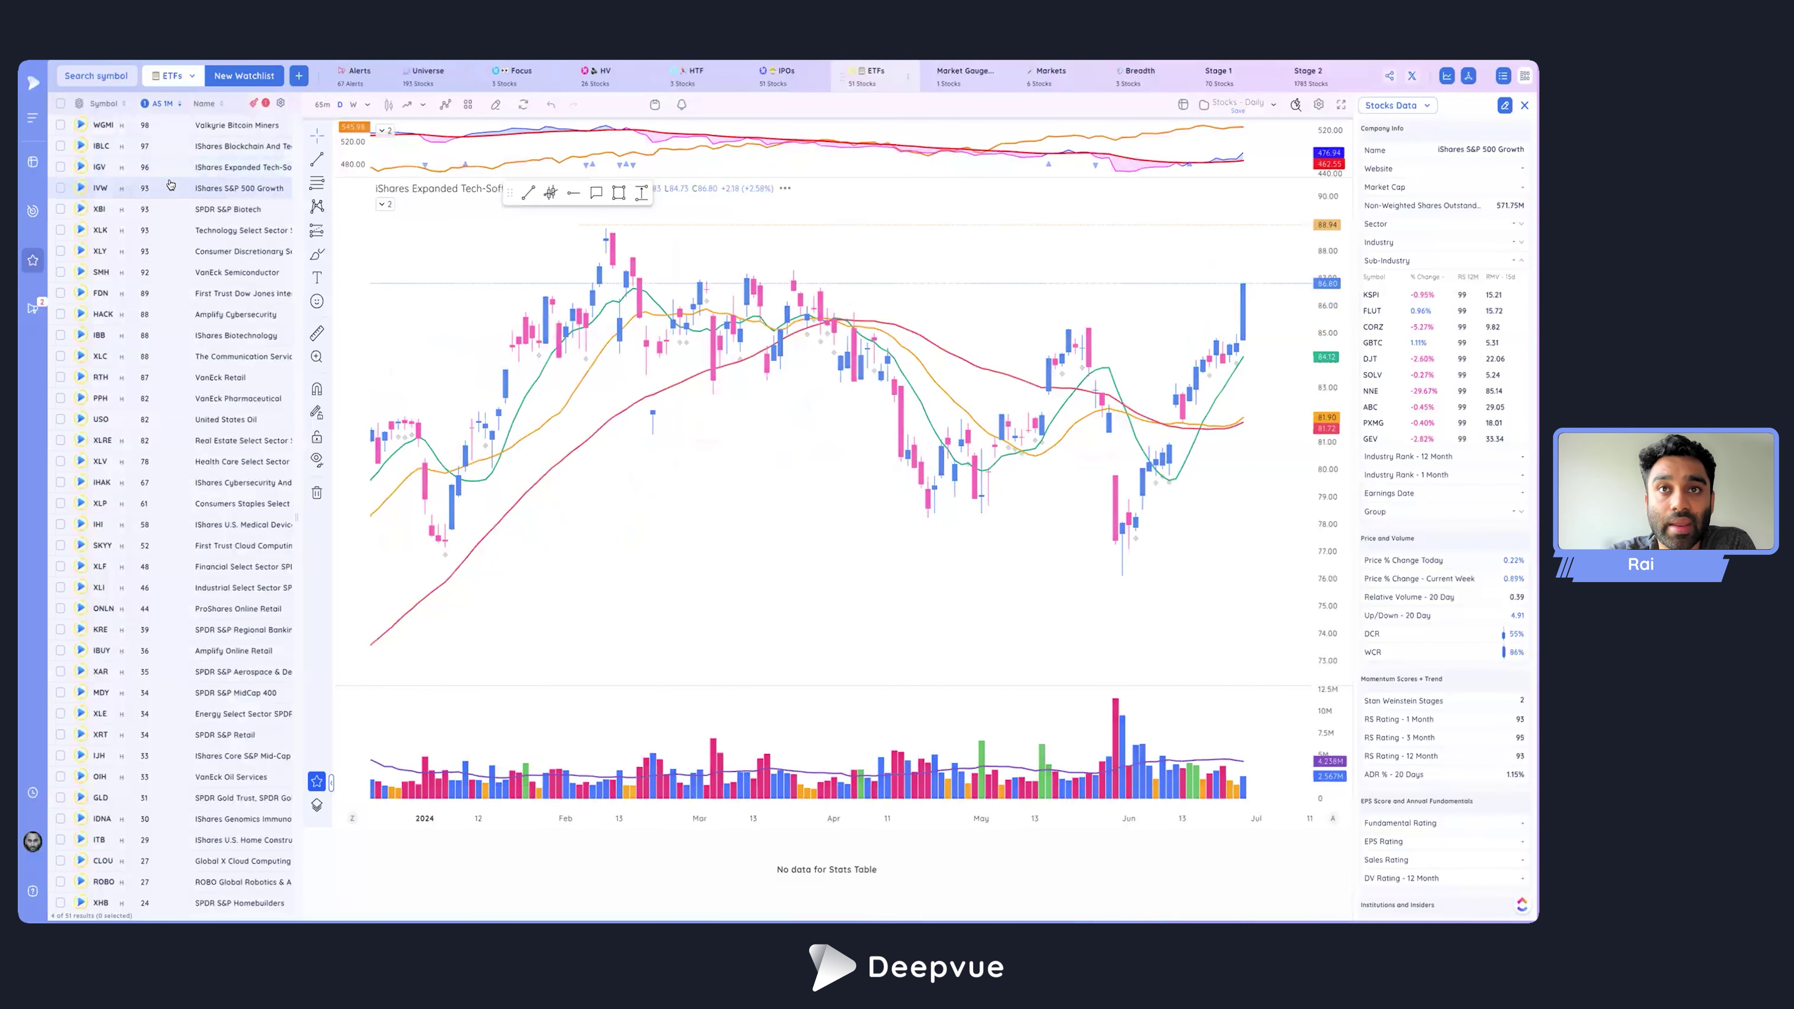
click(175, 208)
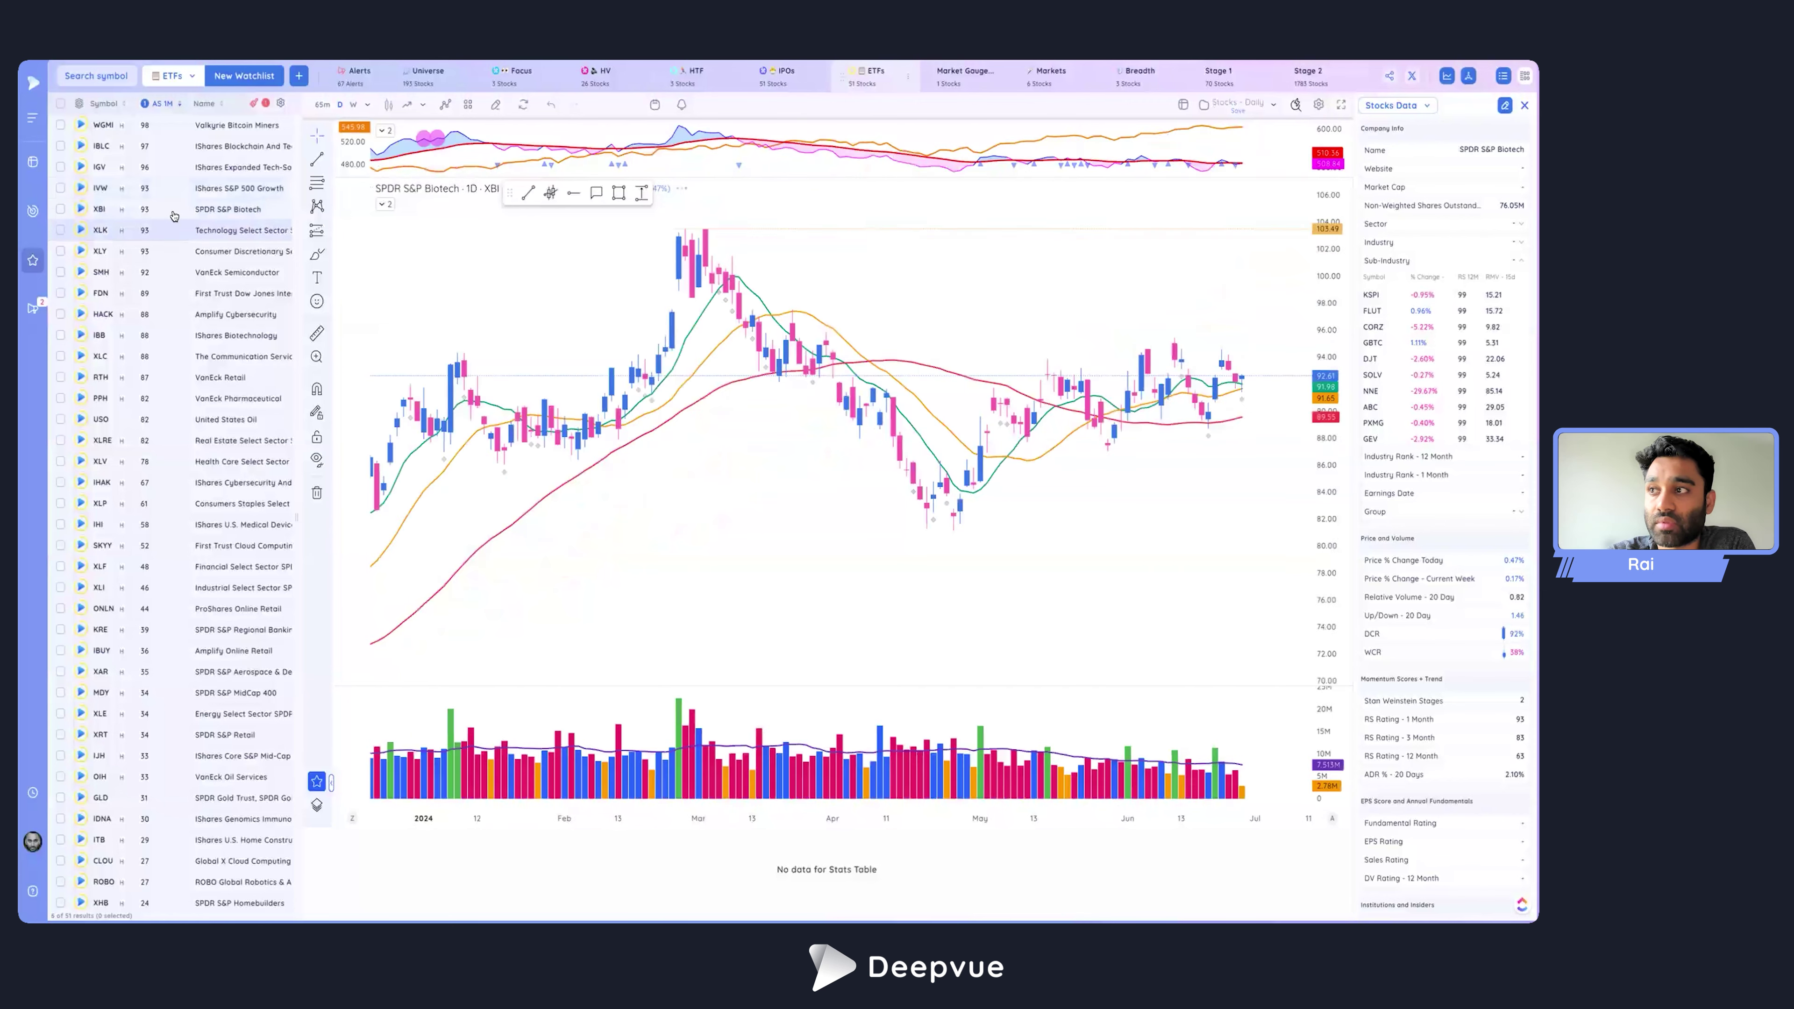
click(161, 188)
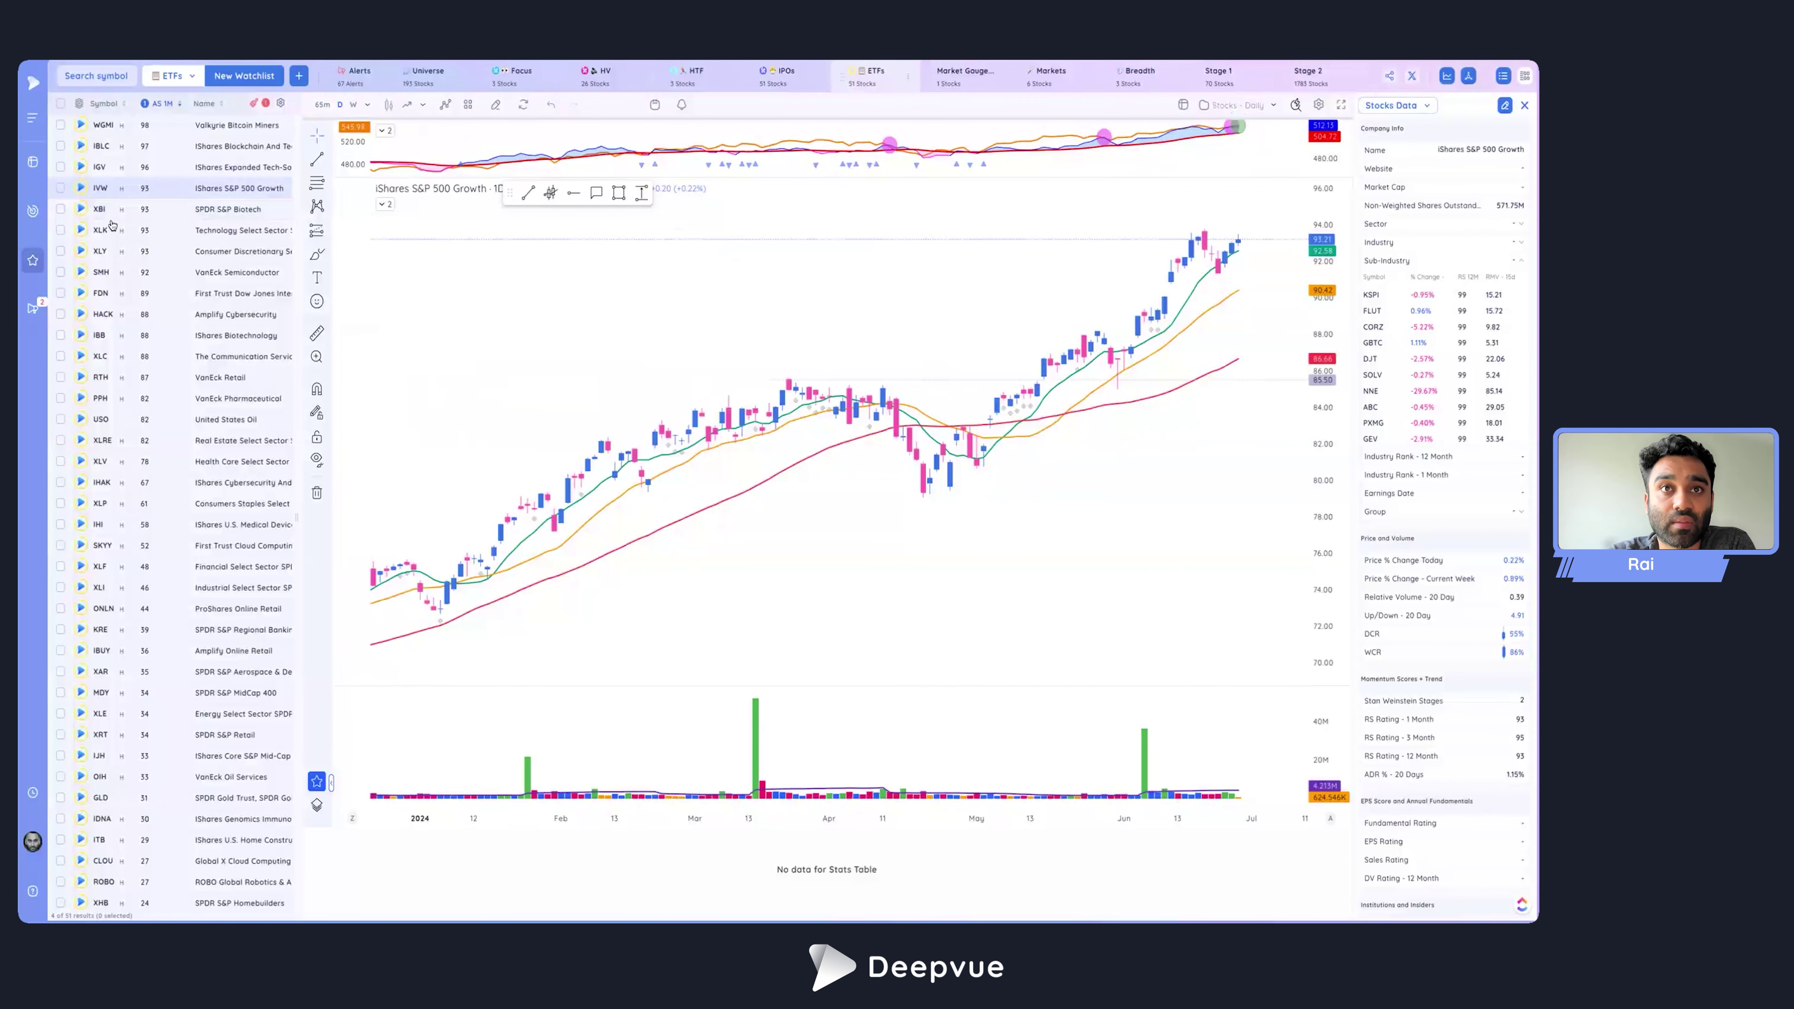
click(127, 149)
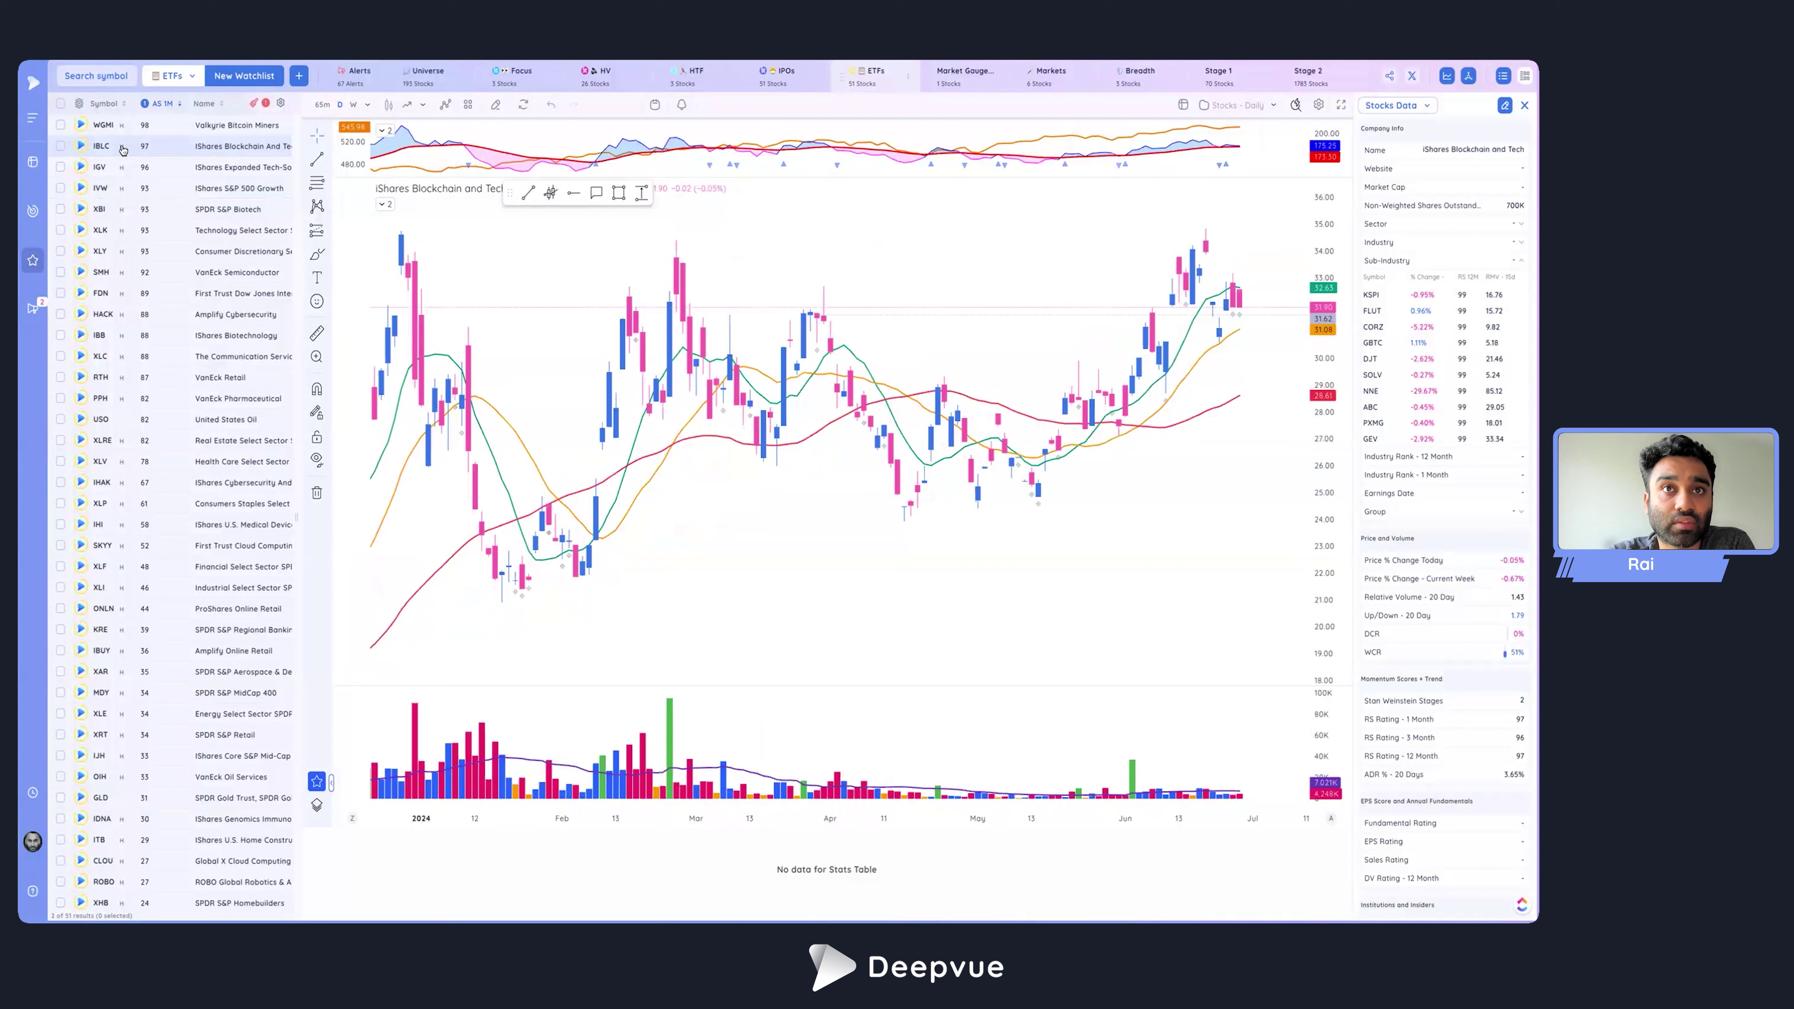
Open IBLC's holdings, sort them by % Holdings from highest to lowest, and chart the CLSK holding.
click(121, 147)
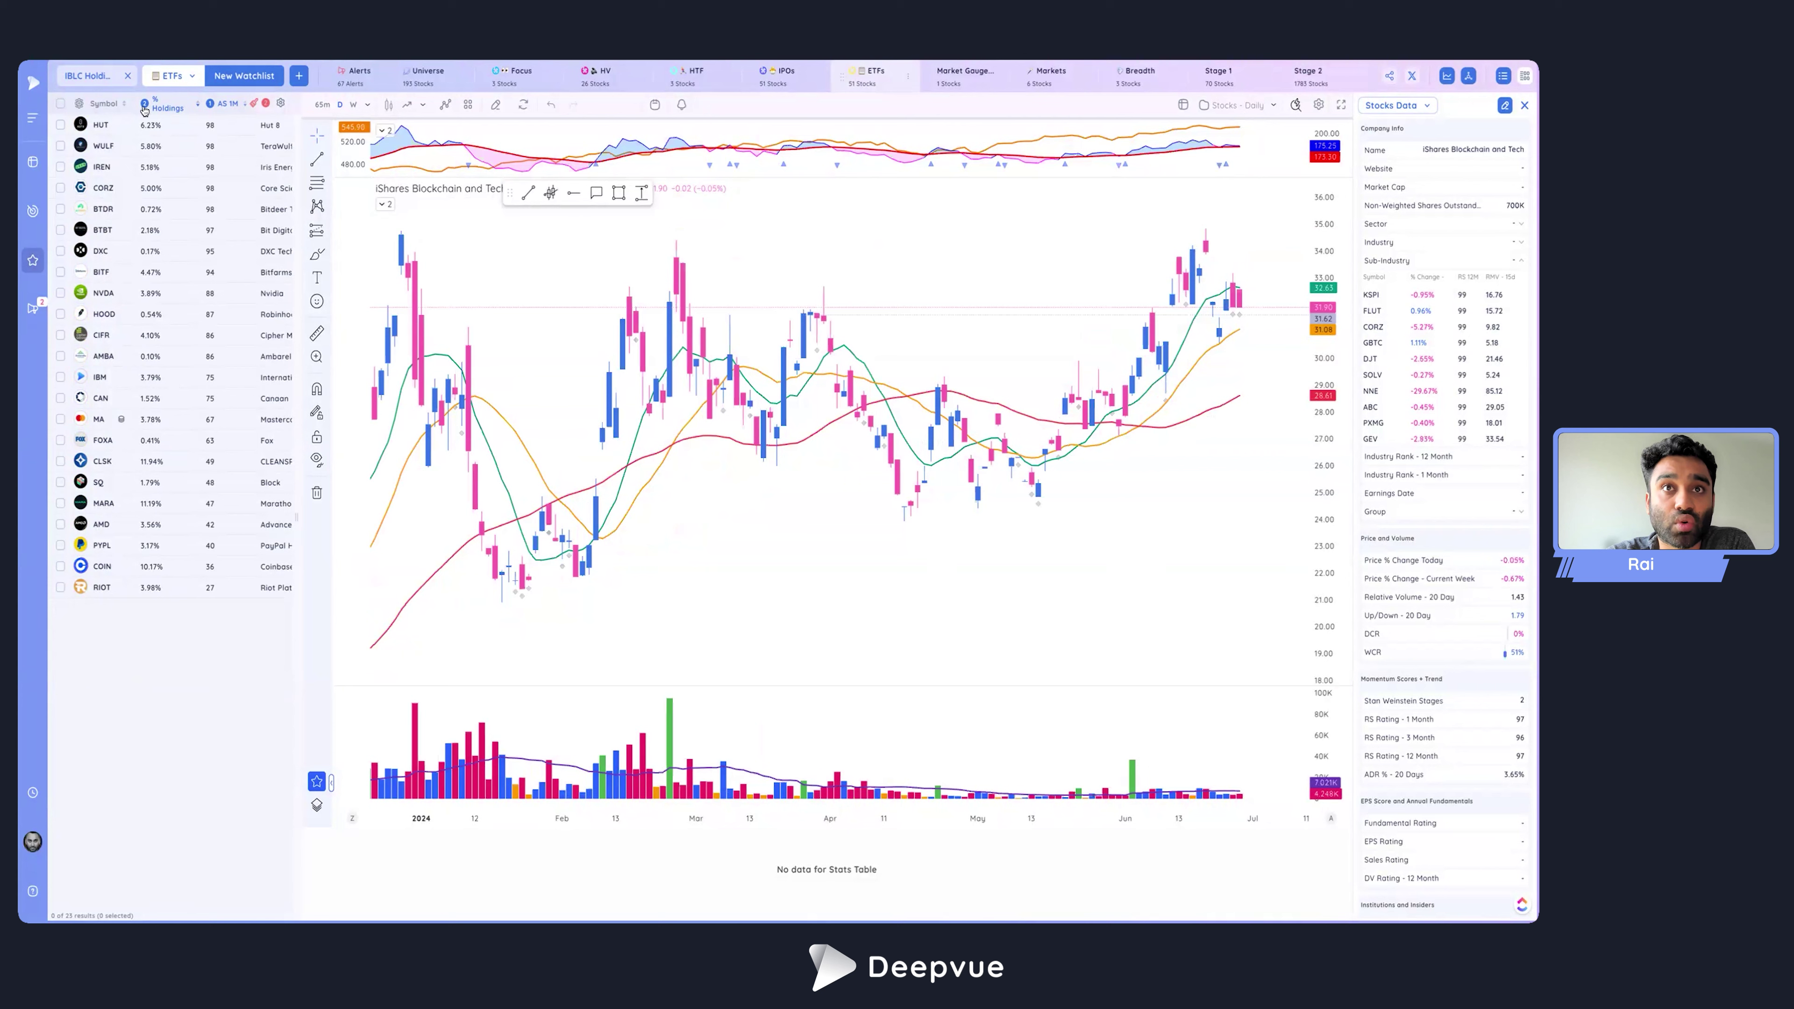
click(253, 105)
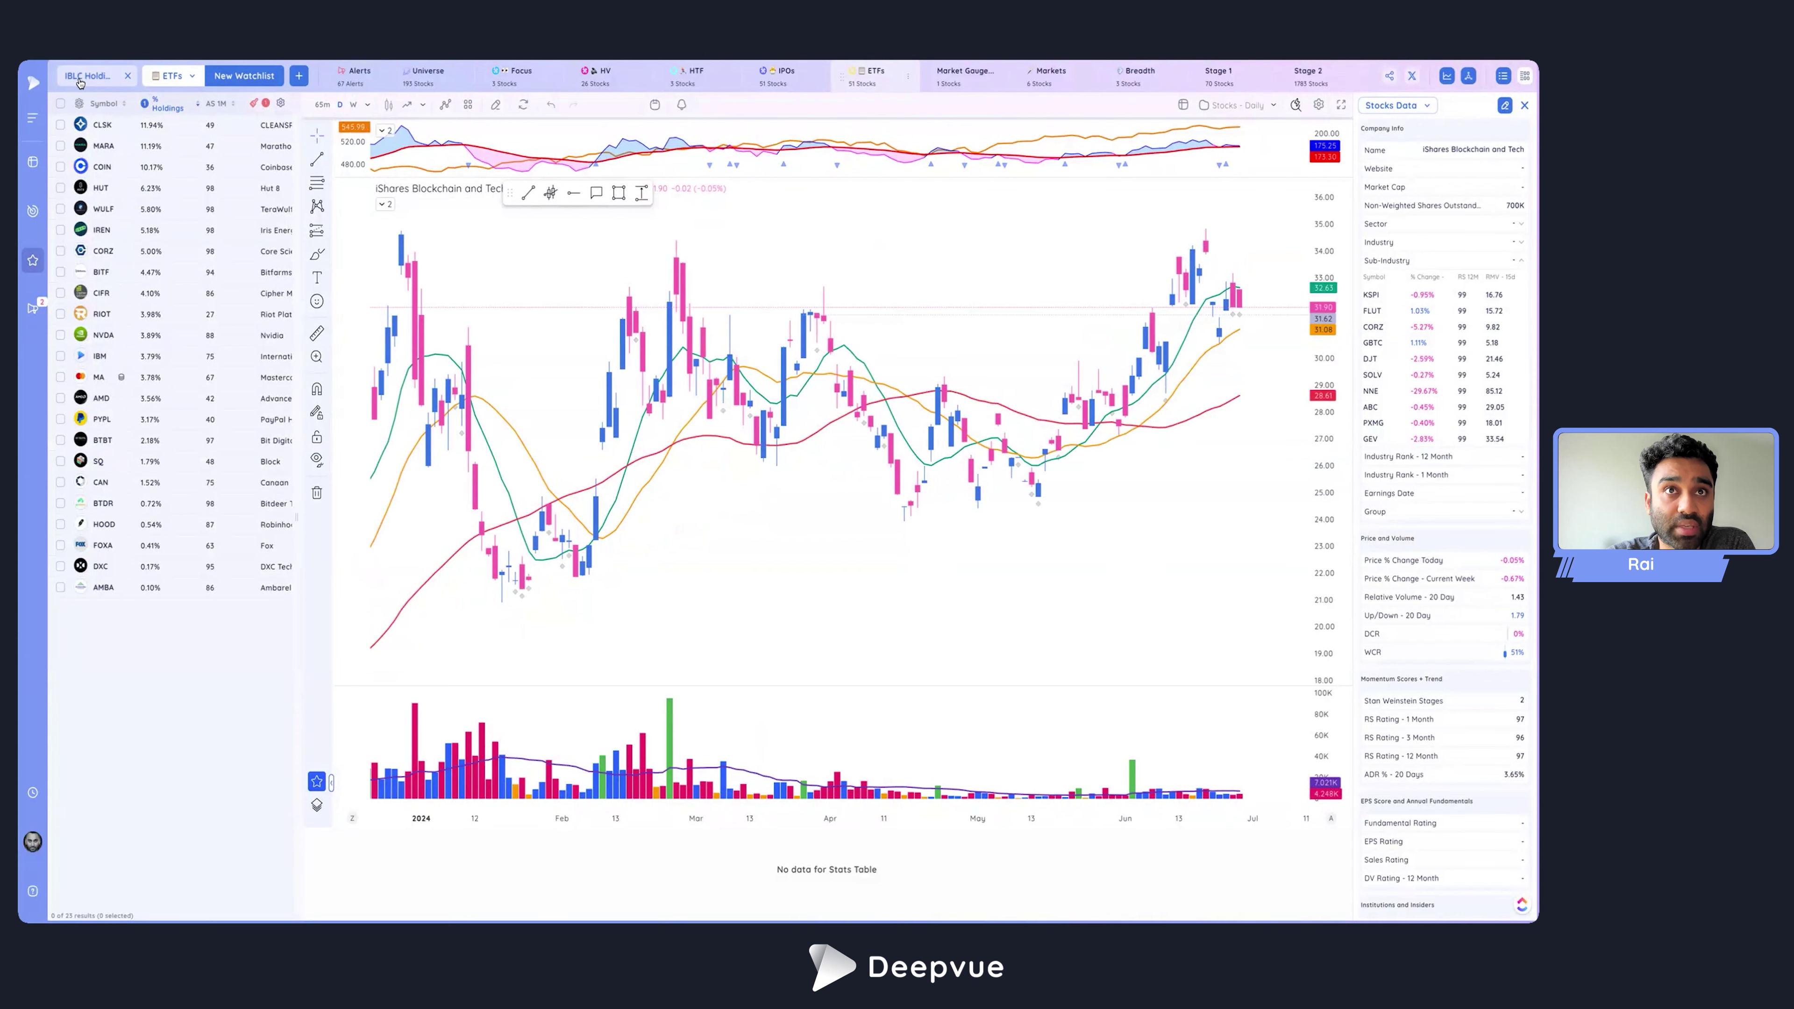
click(120, 127)
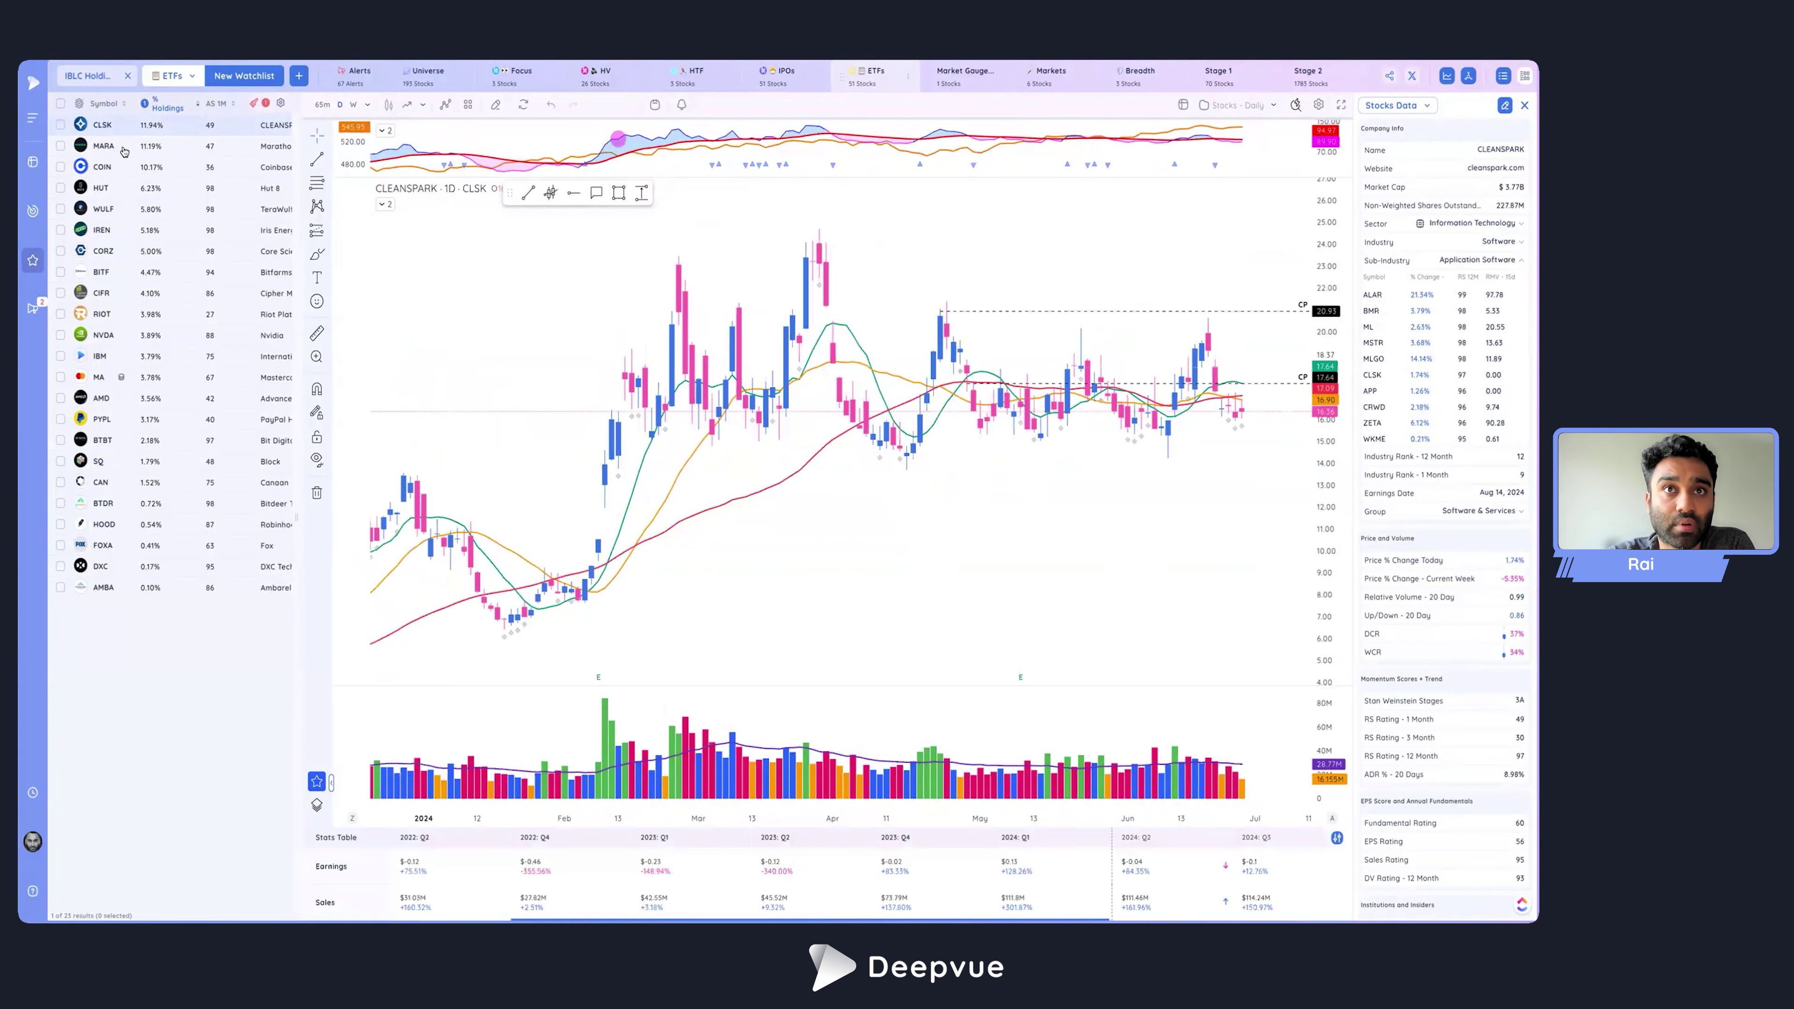
Go through the charts of IBLC's largest holdings from MARA down to NVDA.
click(124, 148)
click(126, 168)
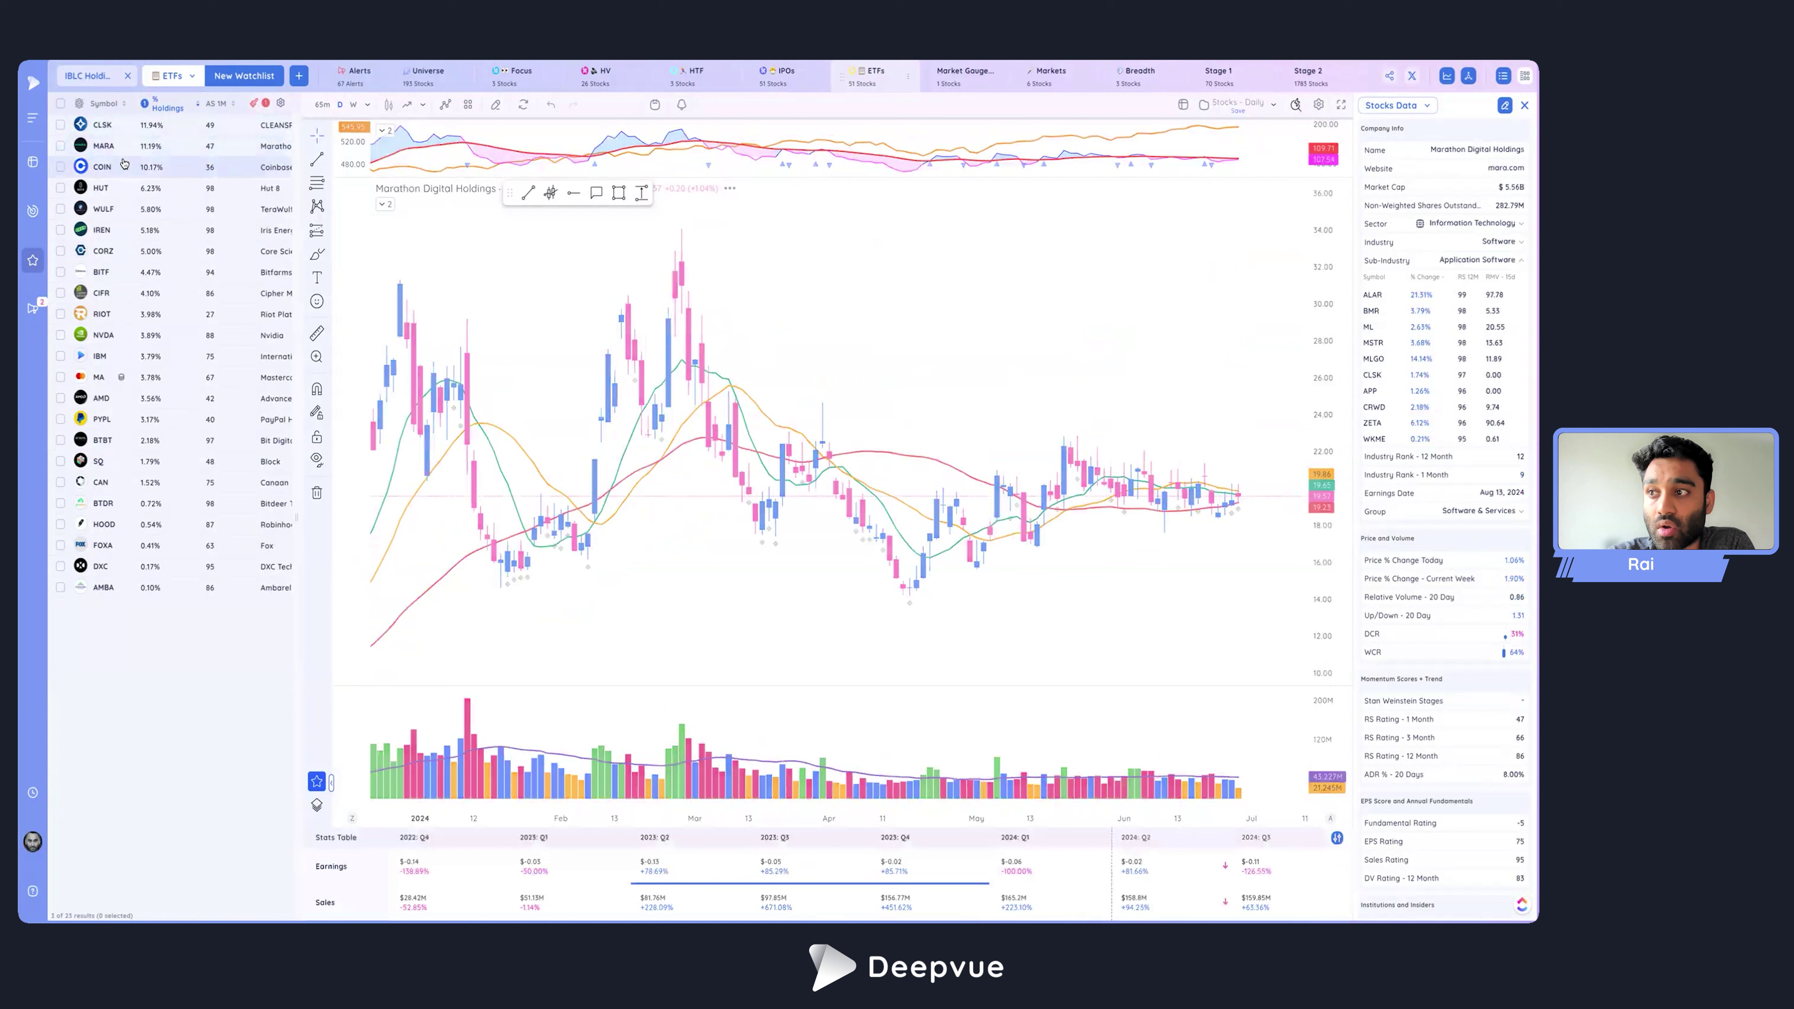
click(127, 189)
click(125, 210)
click(125, 230)
click(127, 251)
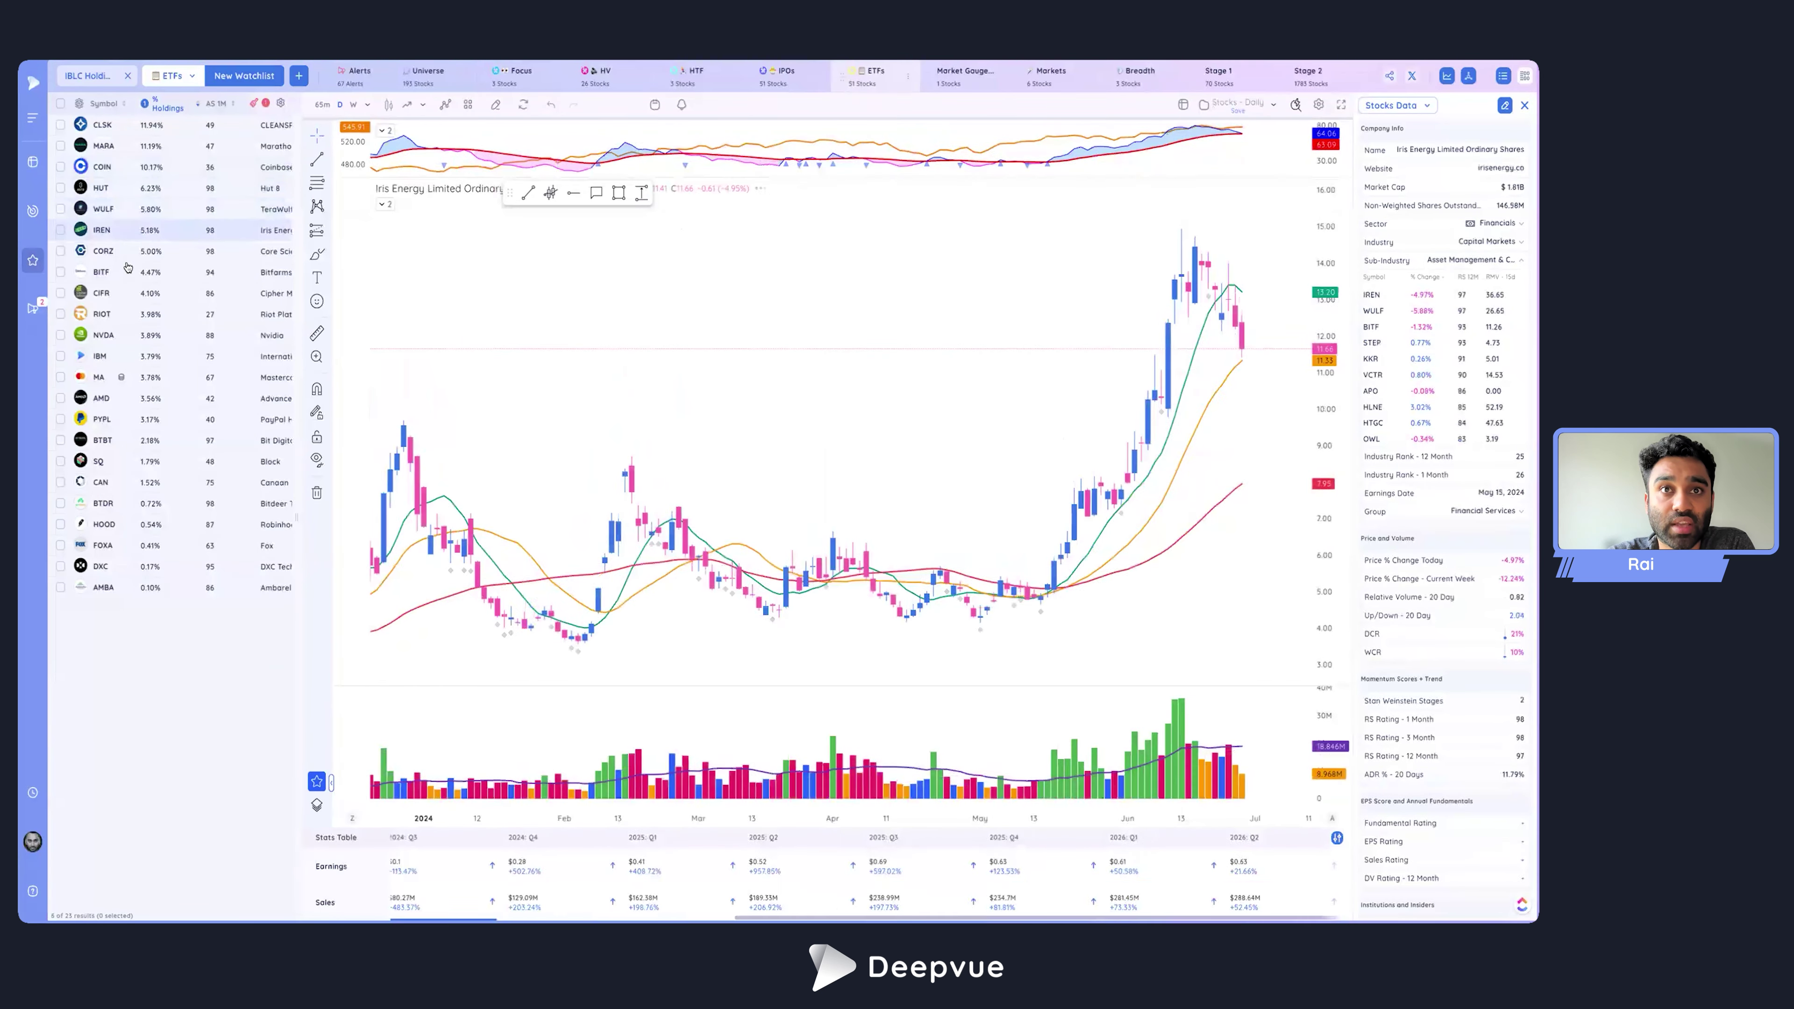
click(124, 273)
key(Down)
key(Down)
key(Down)
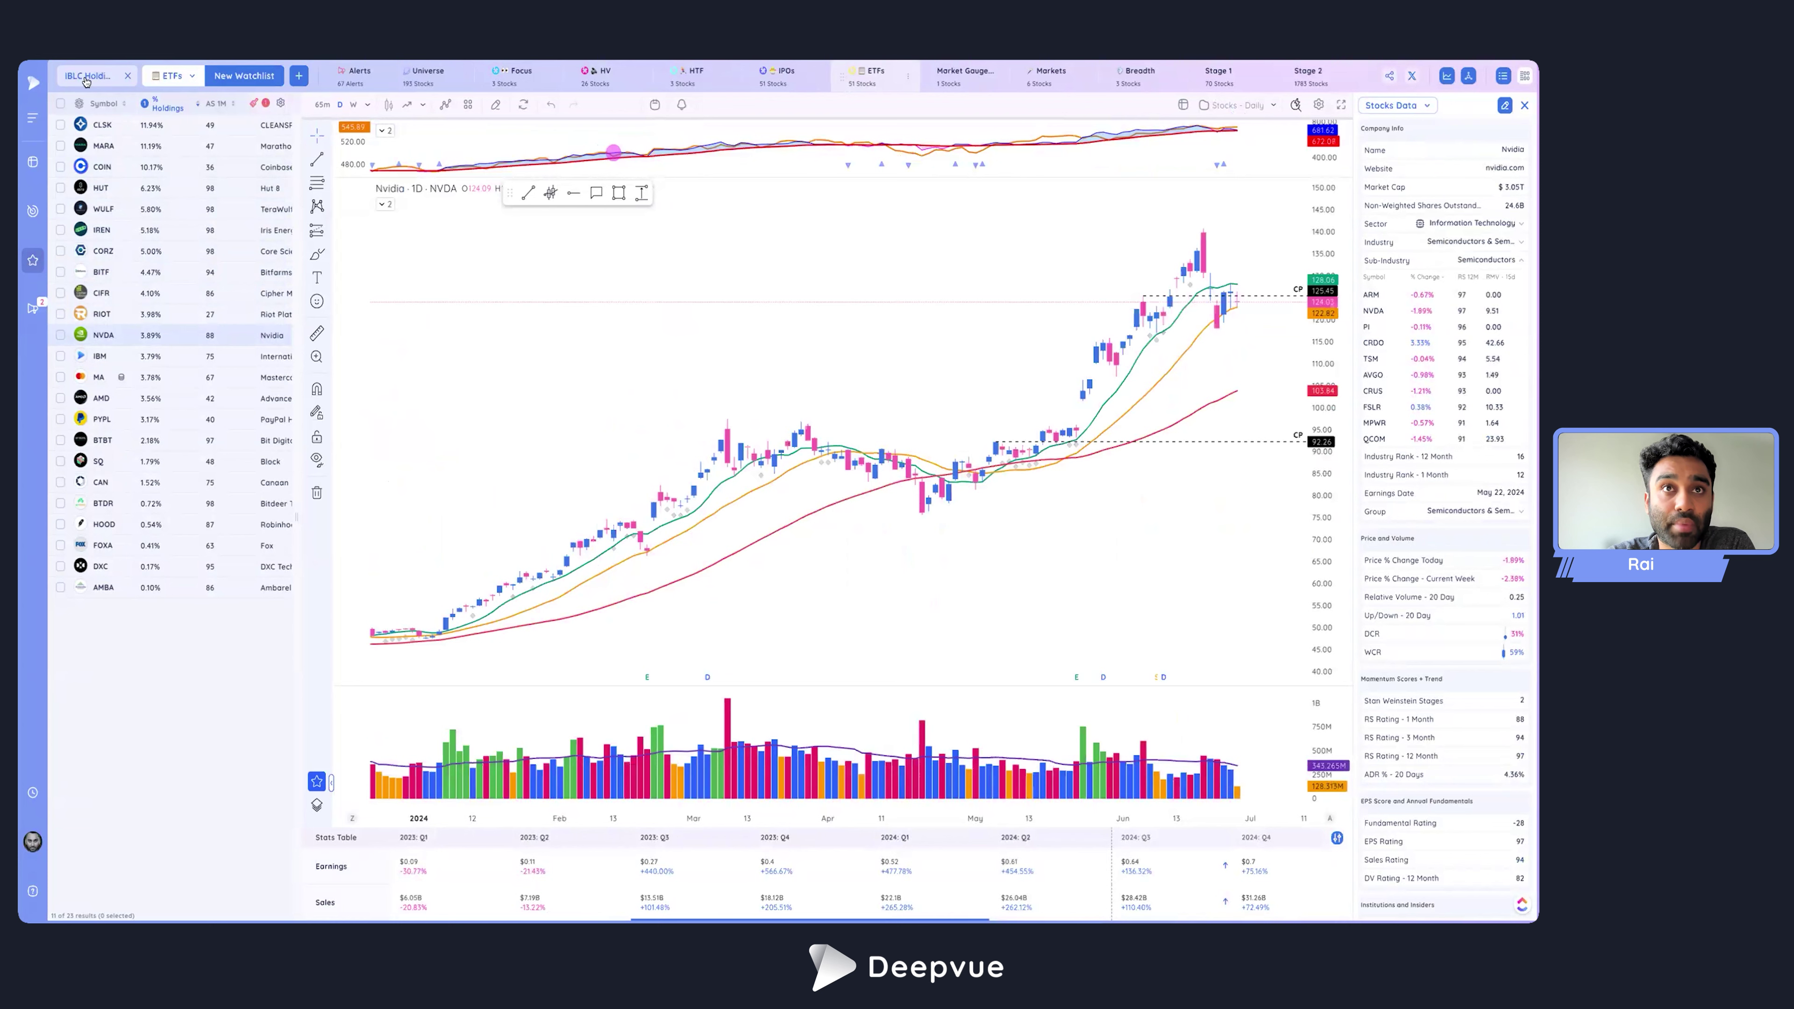
Review the charts of CLSK, MARA and COIN again, and close the IBLC holdings list.
click(115, 127)
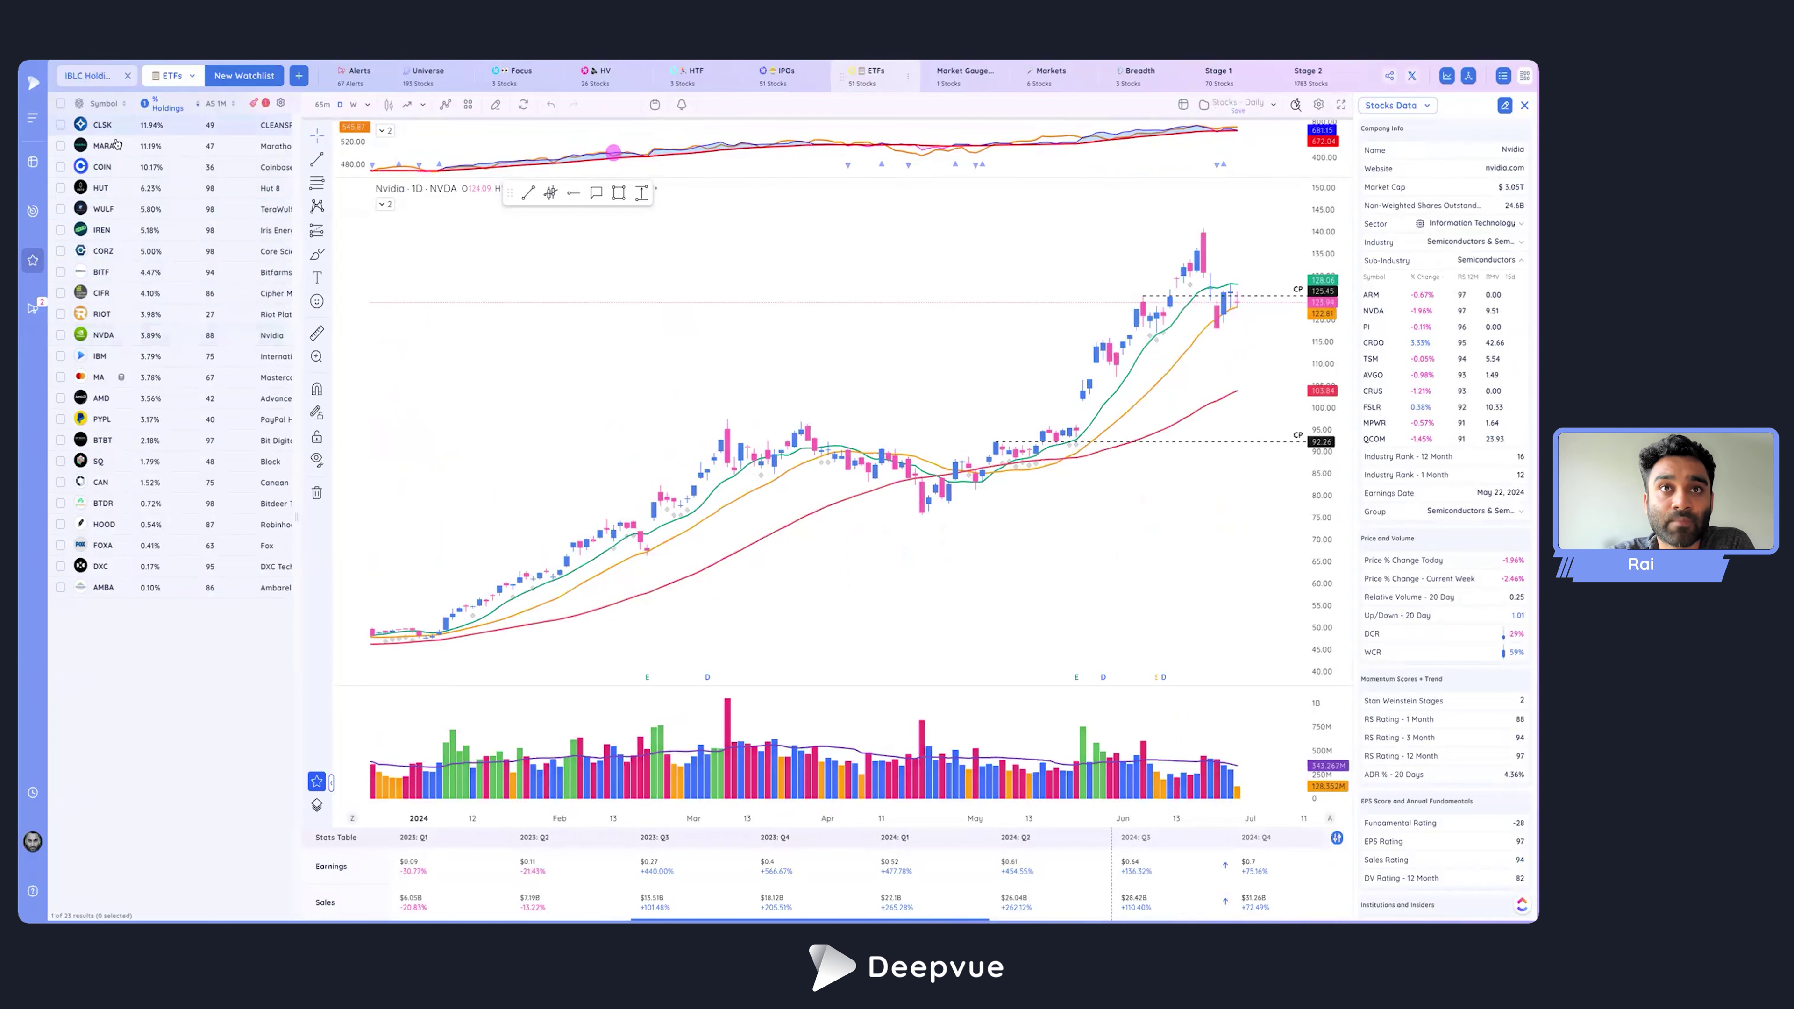
click(117, 147)
click(117, 169)
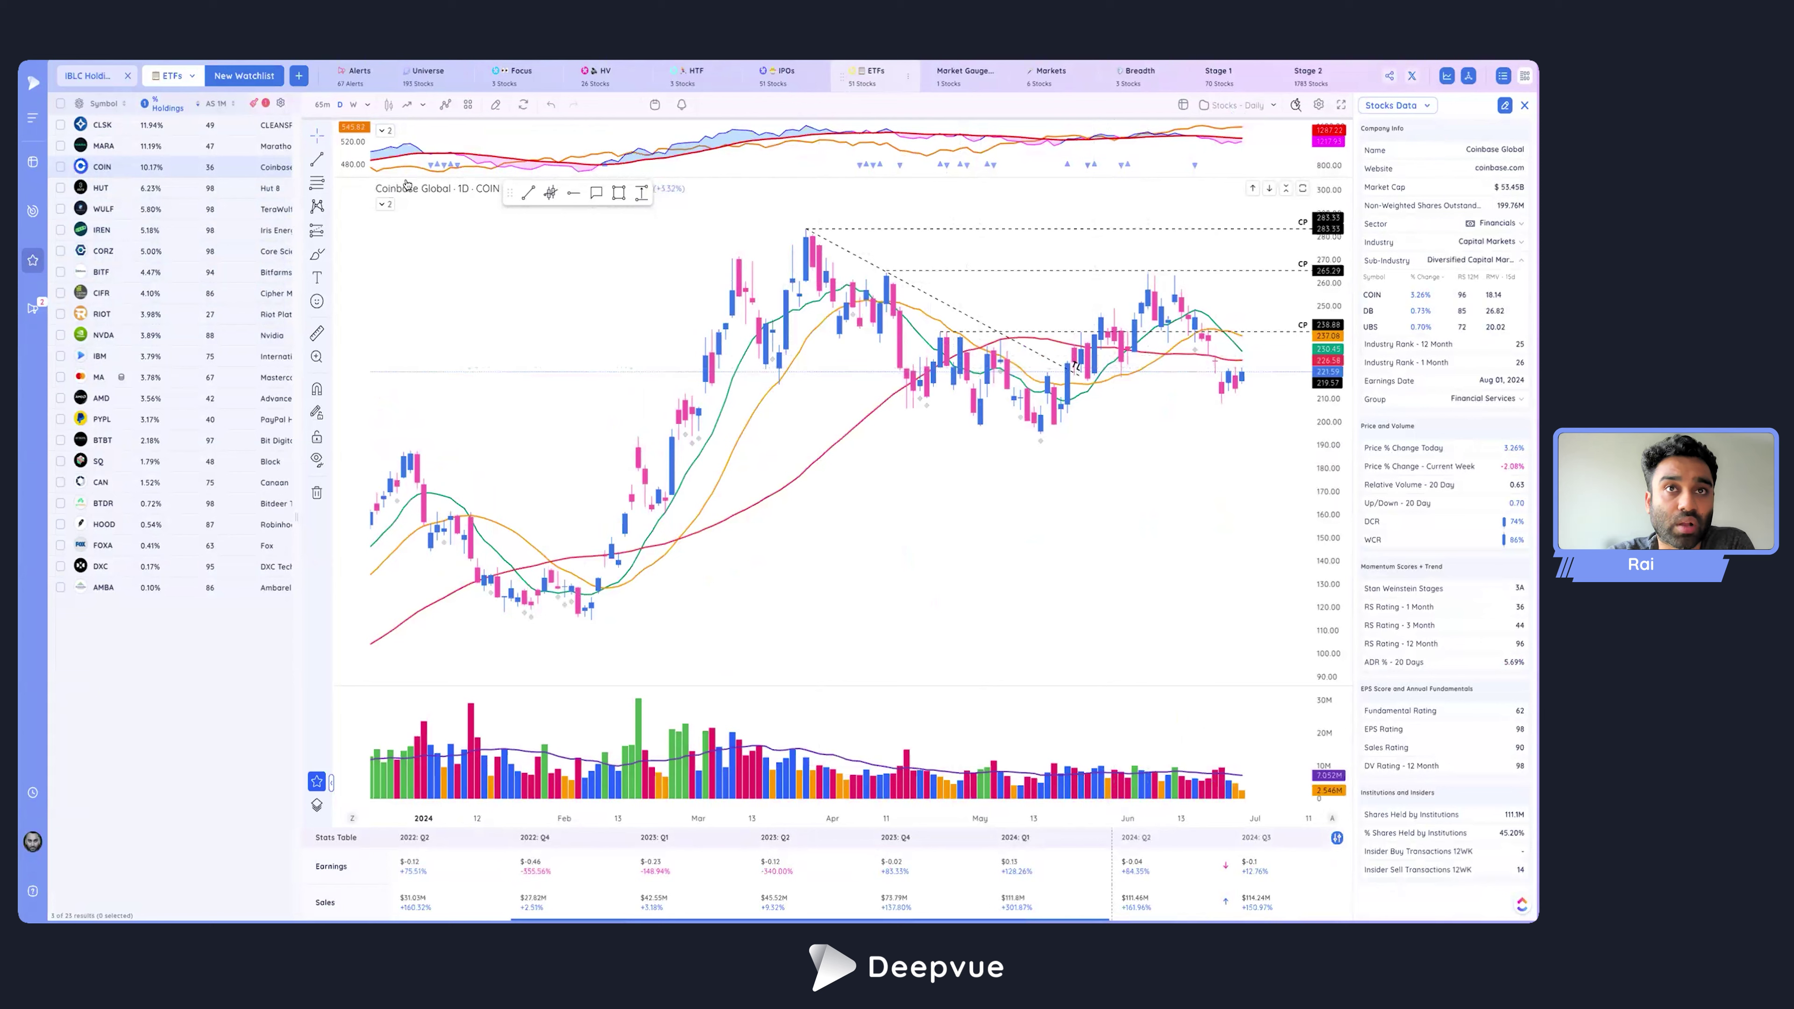
click(127, 76)
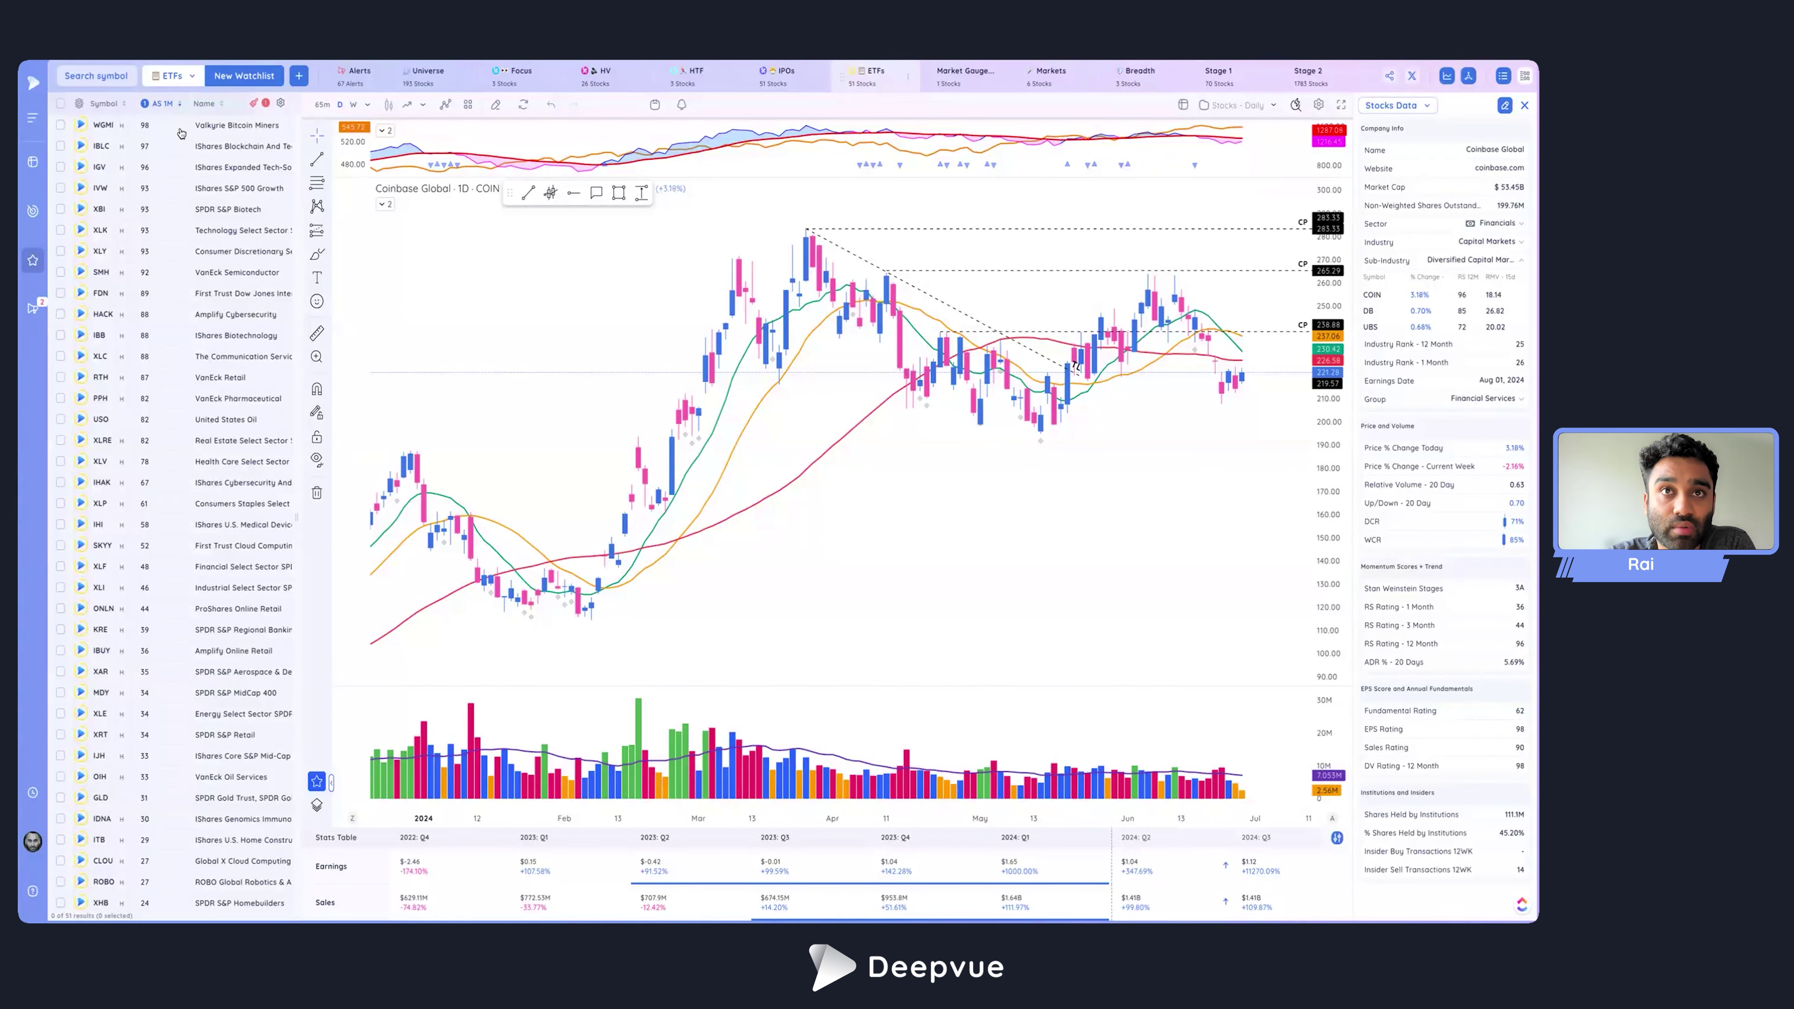
Chart the WGMI ETF and look at the available watchlist presets while keeping the ETFs watchlist open.
click(112, 130)
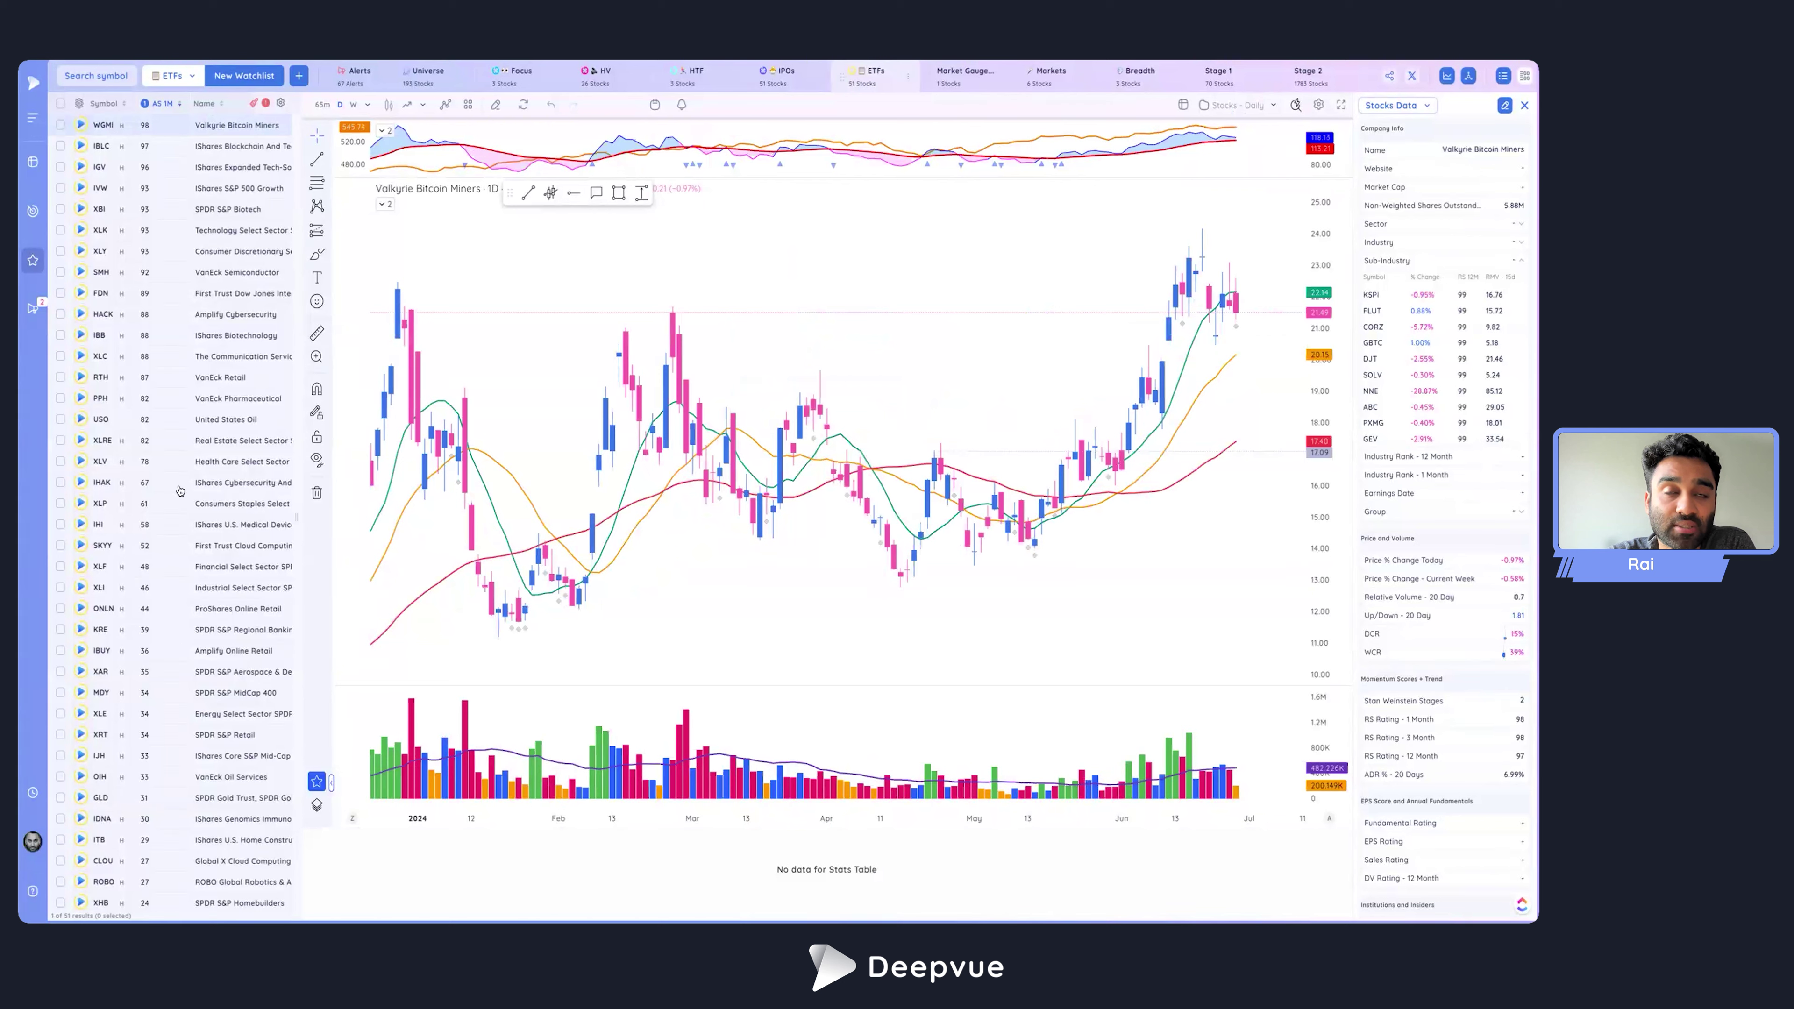
click(182, 78)
click(261, 110)
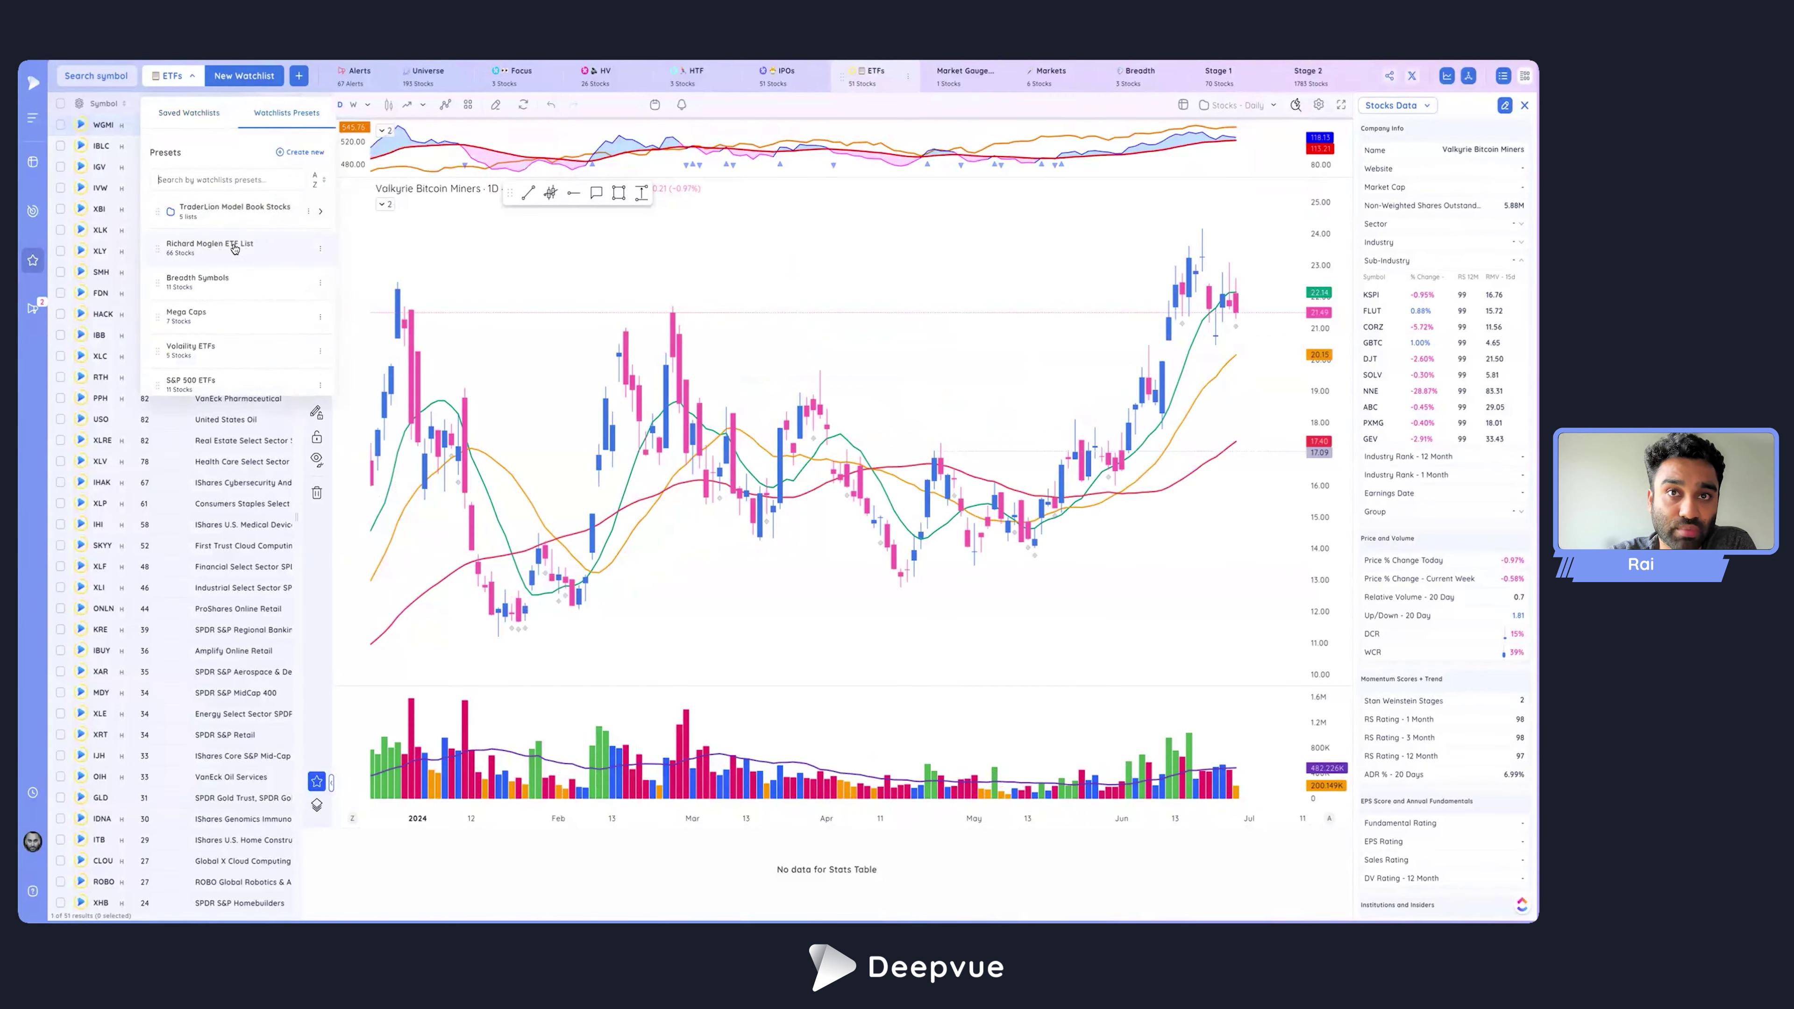
click(187, 75)
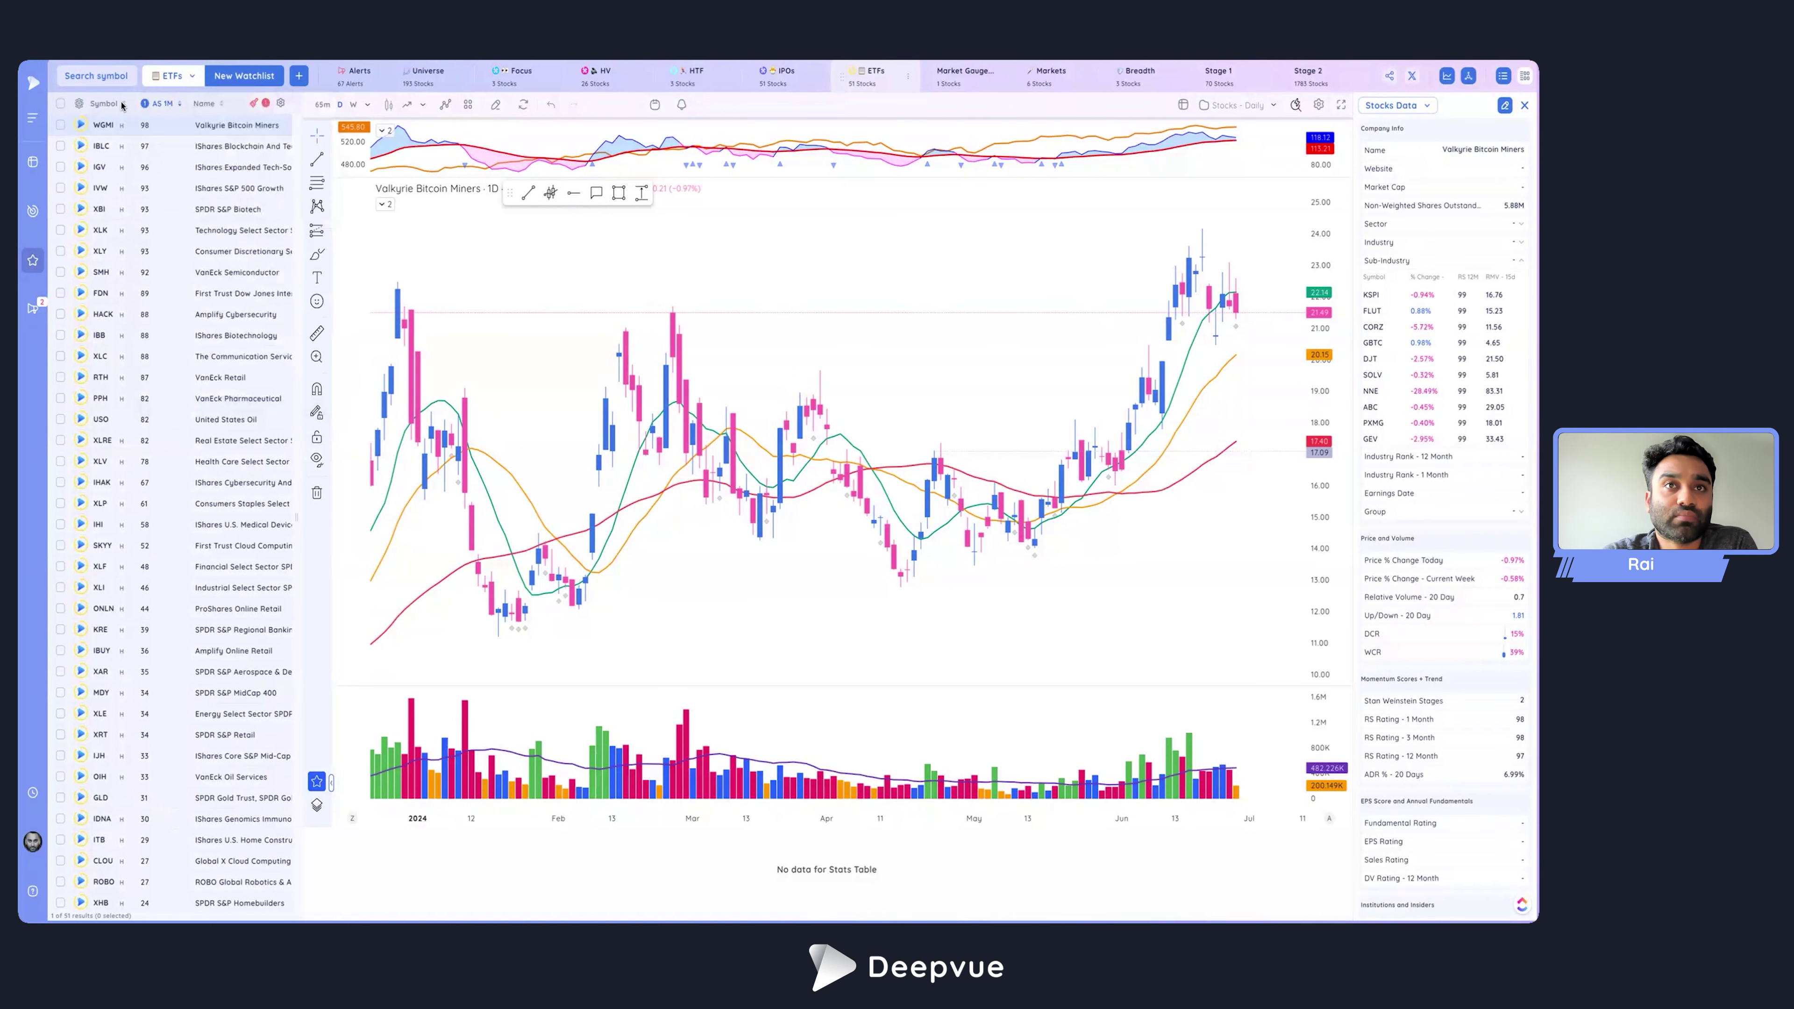
Open WGMI's holdings and examine the charts of member stocks such as WULF, TSM, NVDA and CLSK.
click(123, 128)
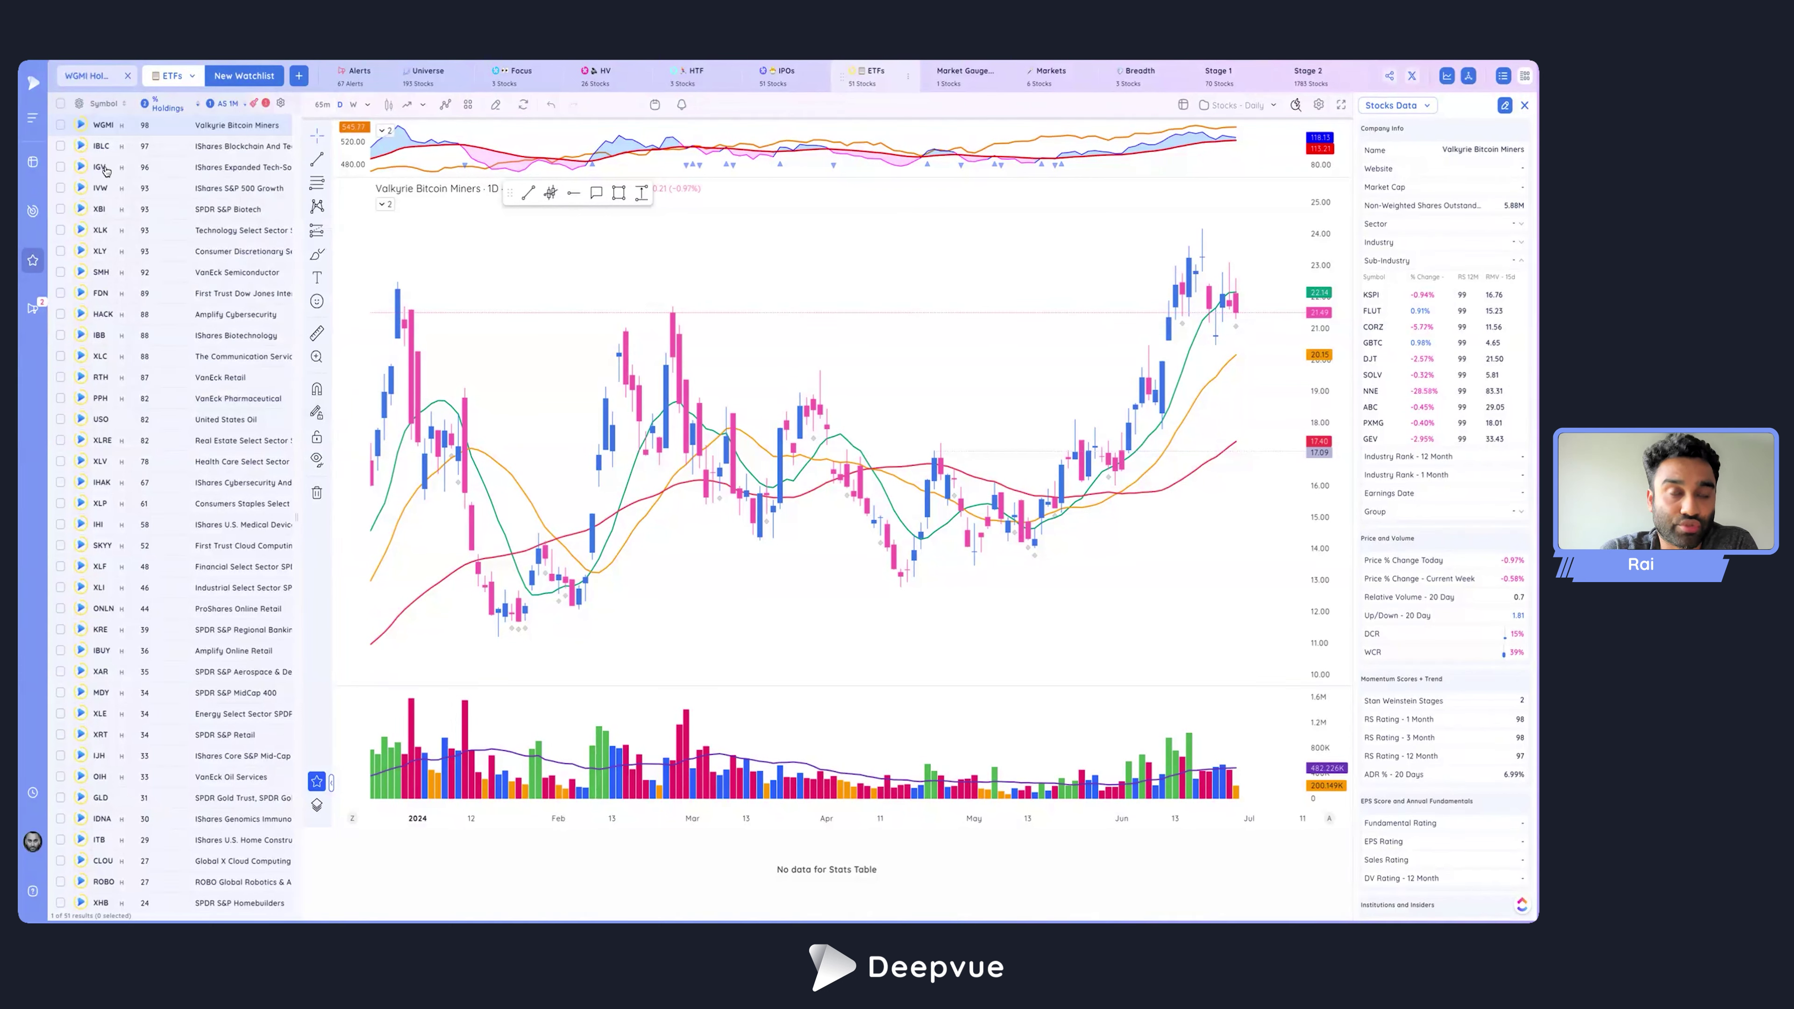
click(135, 166)
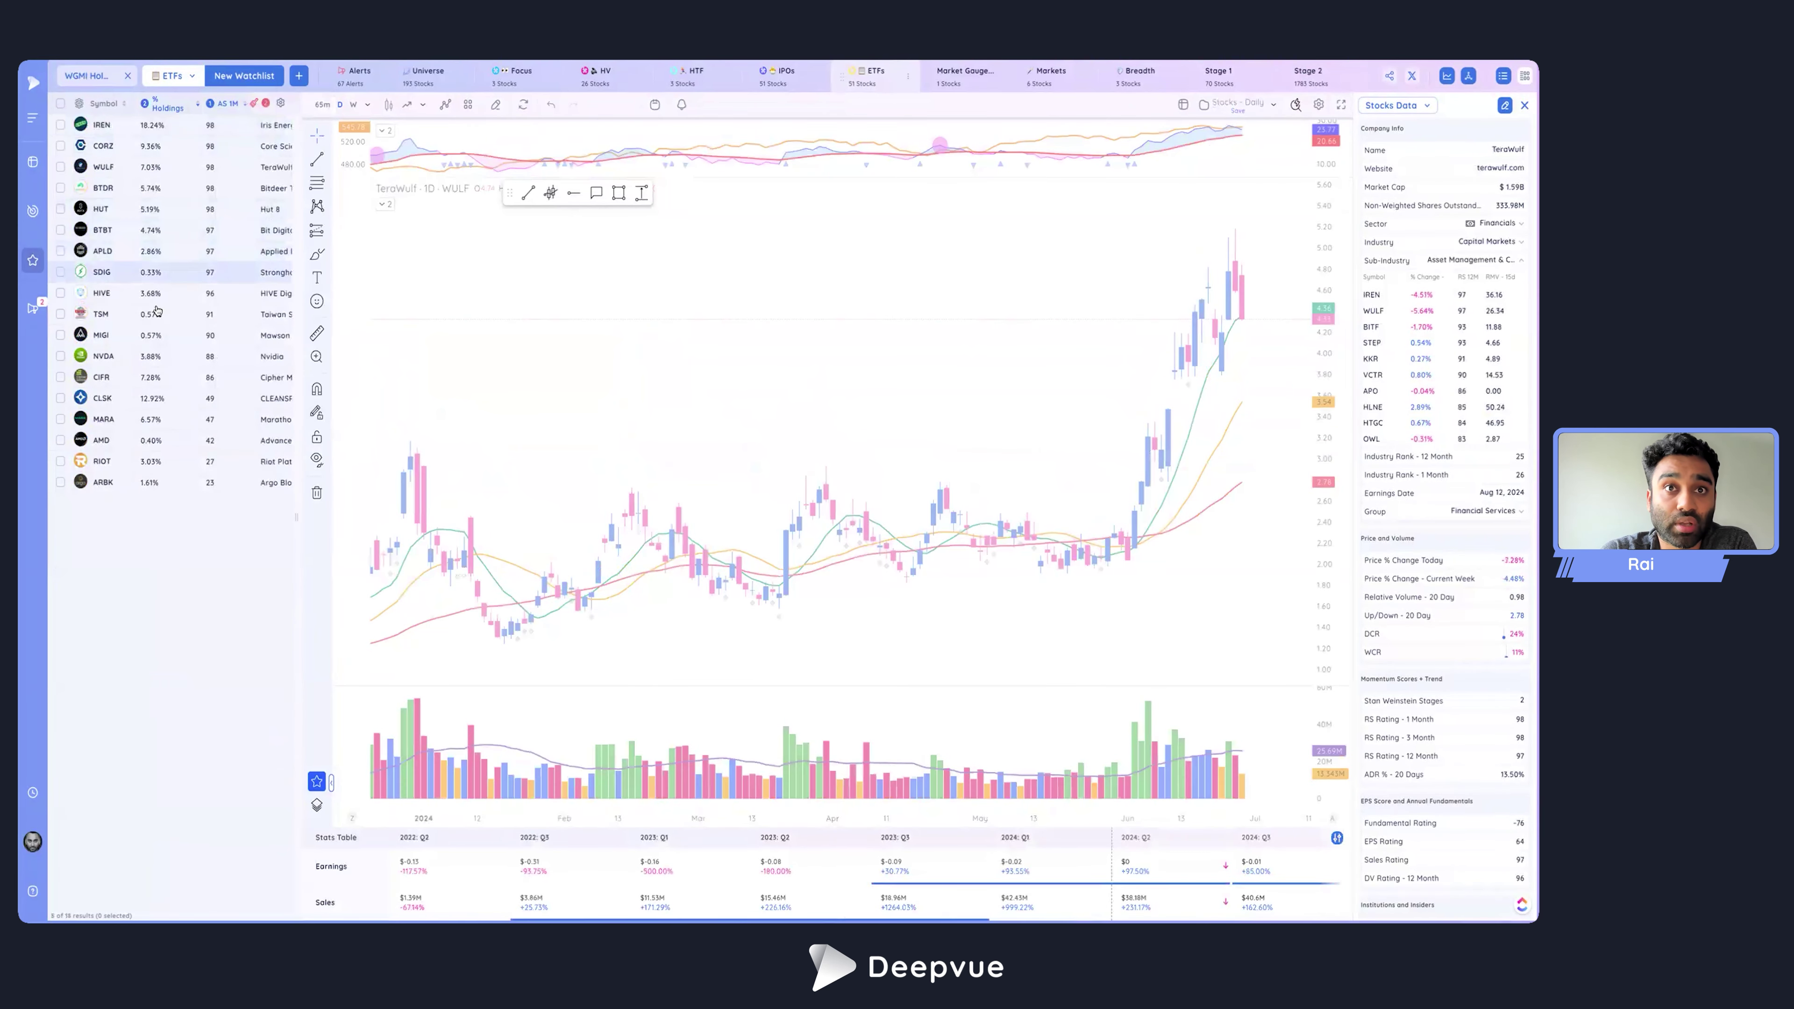
click(141, 314)
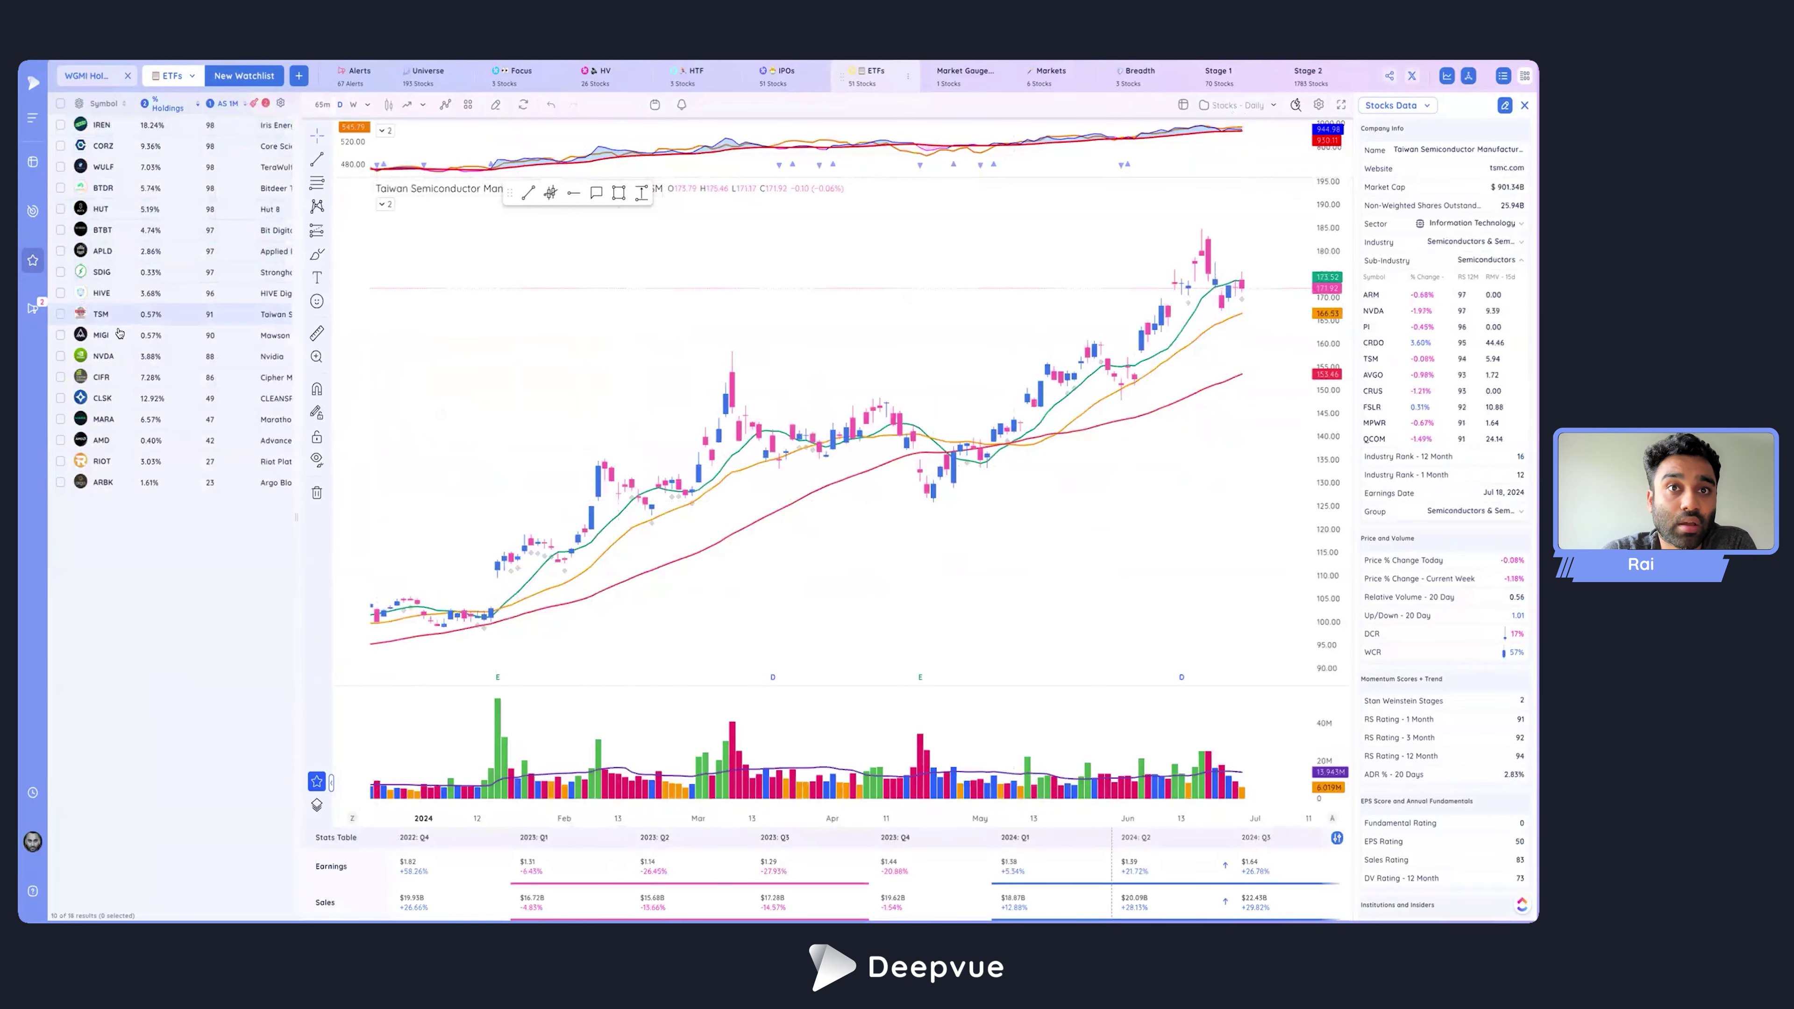
click(127, 356)
click(136, 398)
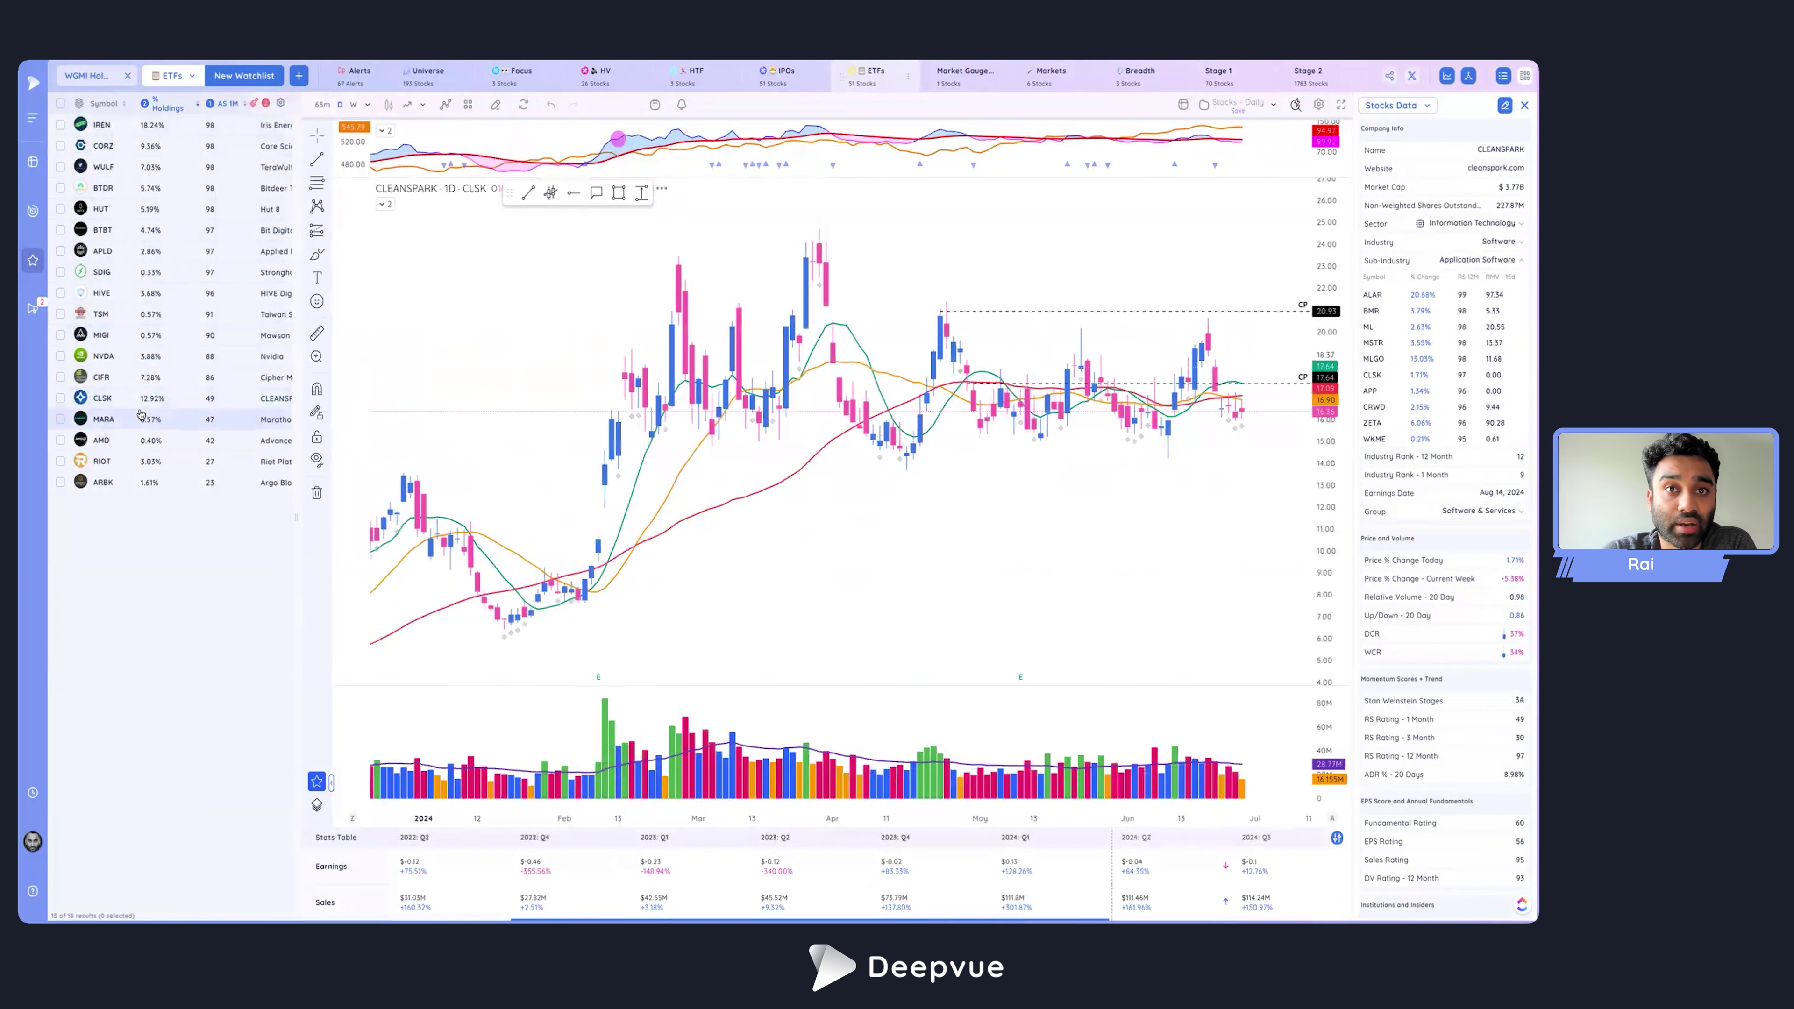
Review the charts of MARA, AMD, RIOT and ARBK, and close the WGMI holdings list.
click(139, 416)
click(137, 440)
click(132, 461)
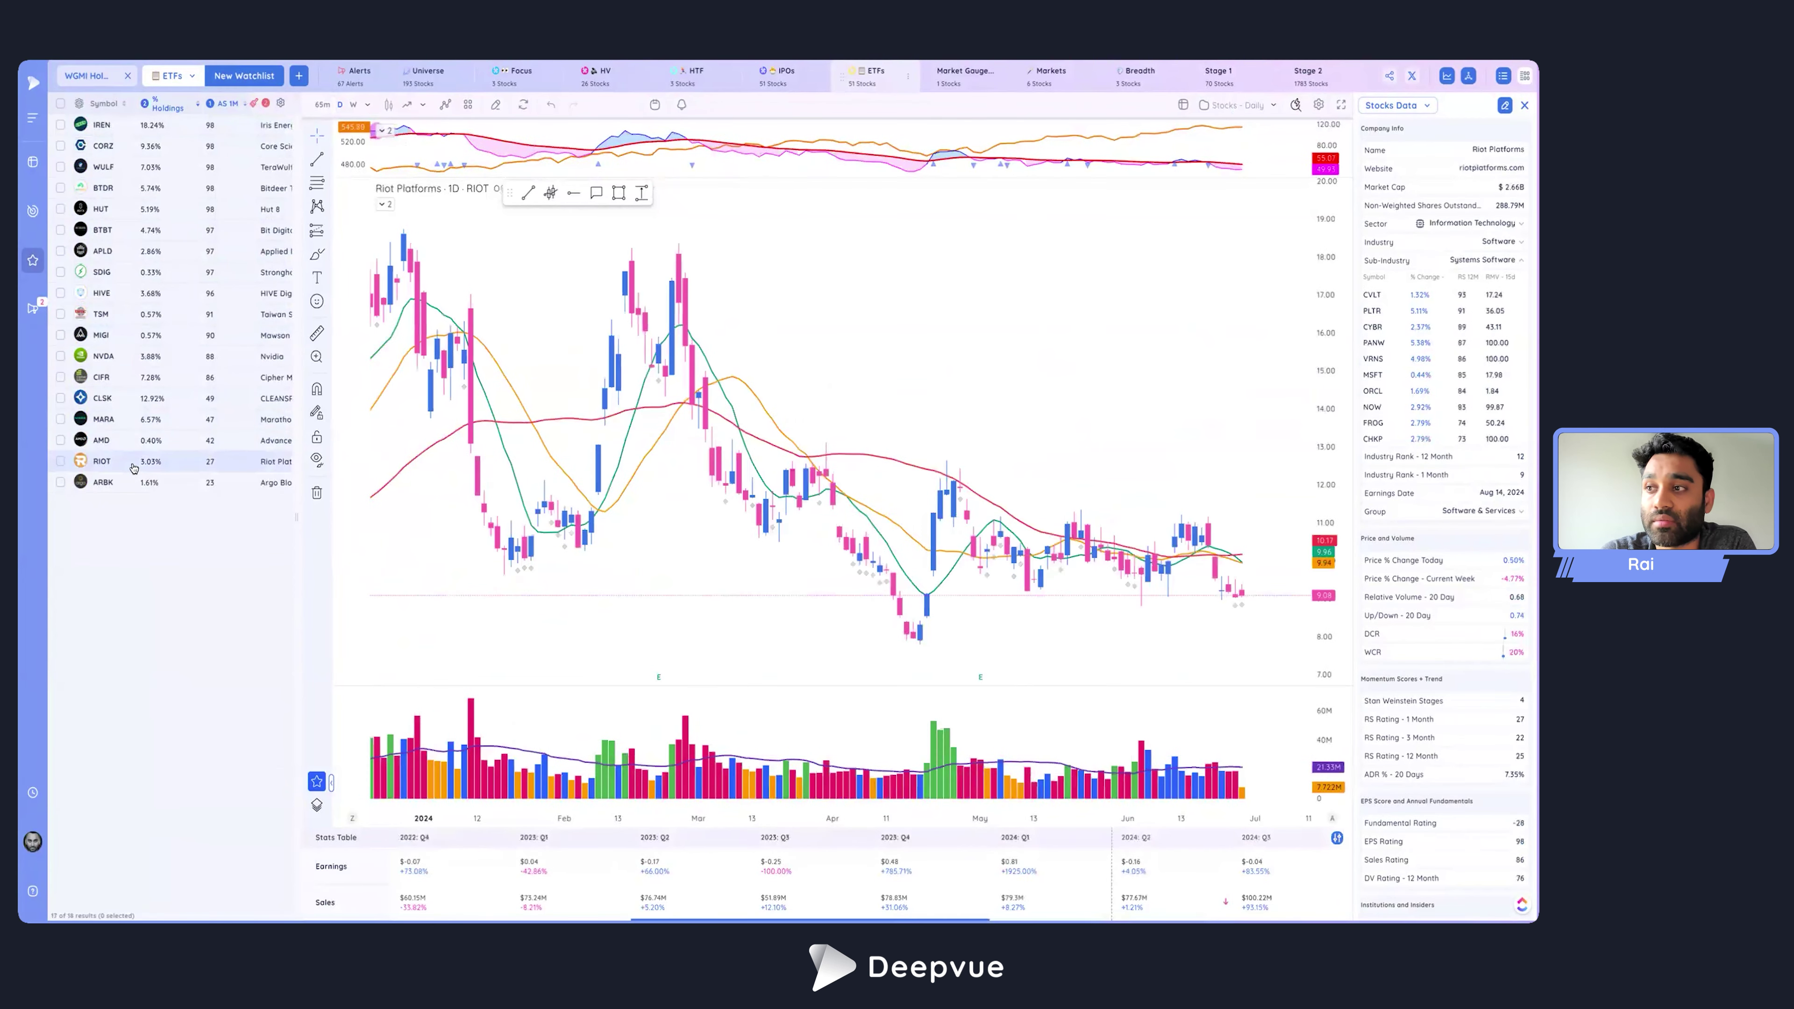
click(122, 484)
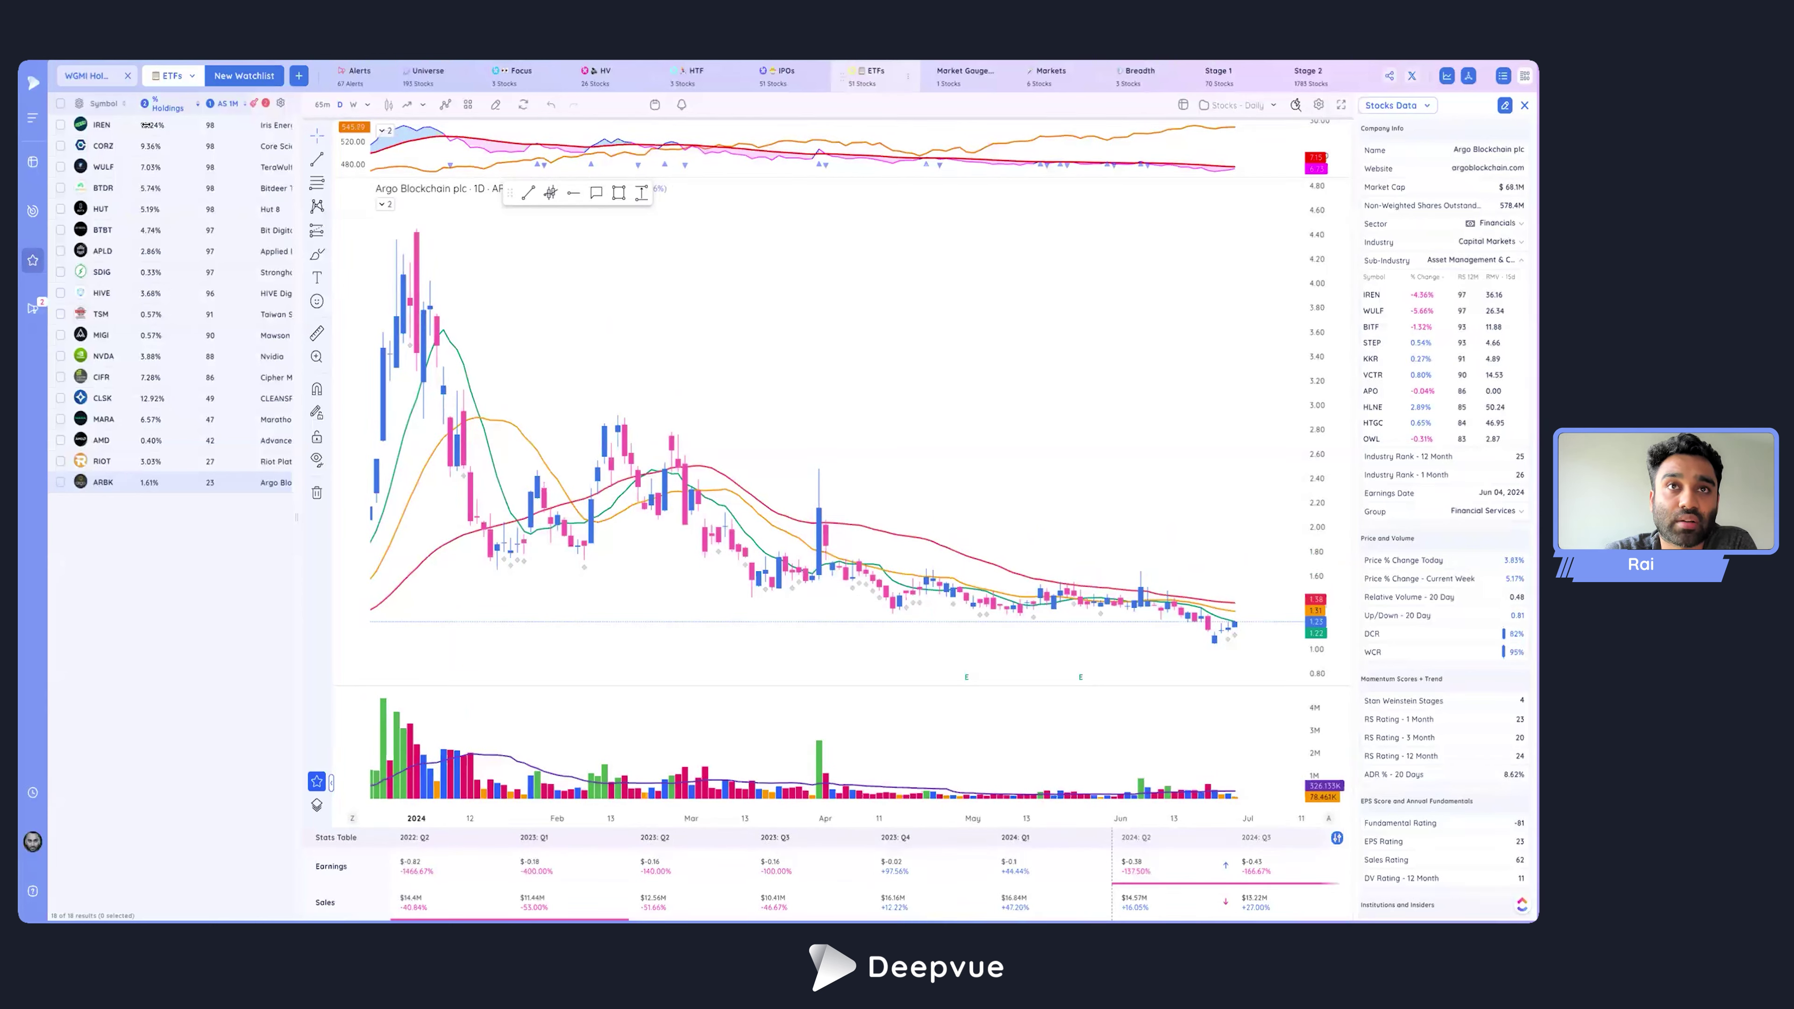
click(127, 76)
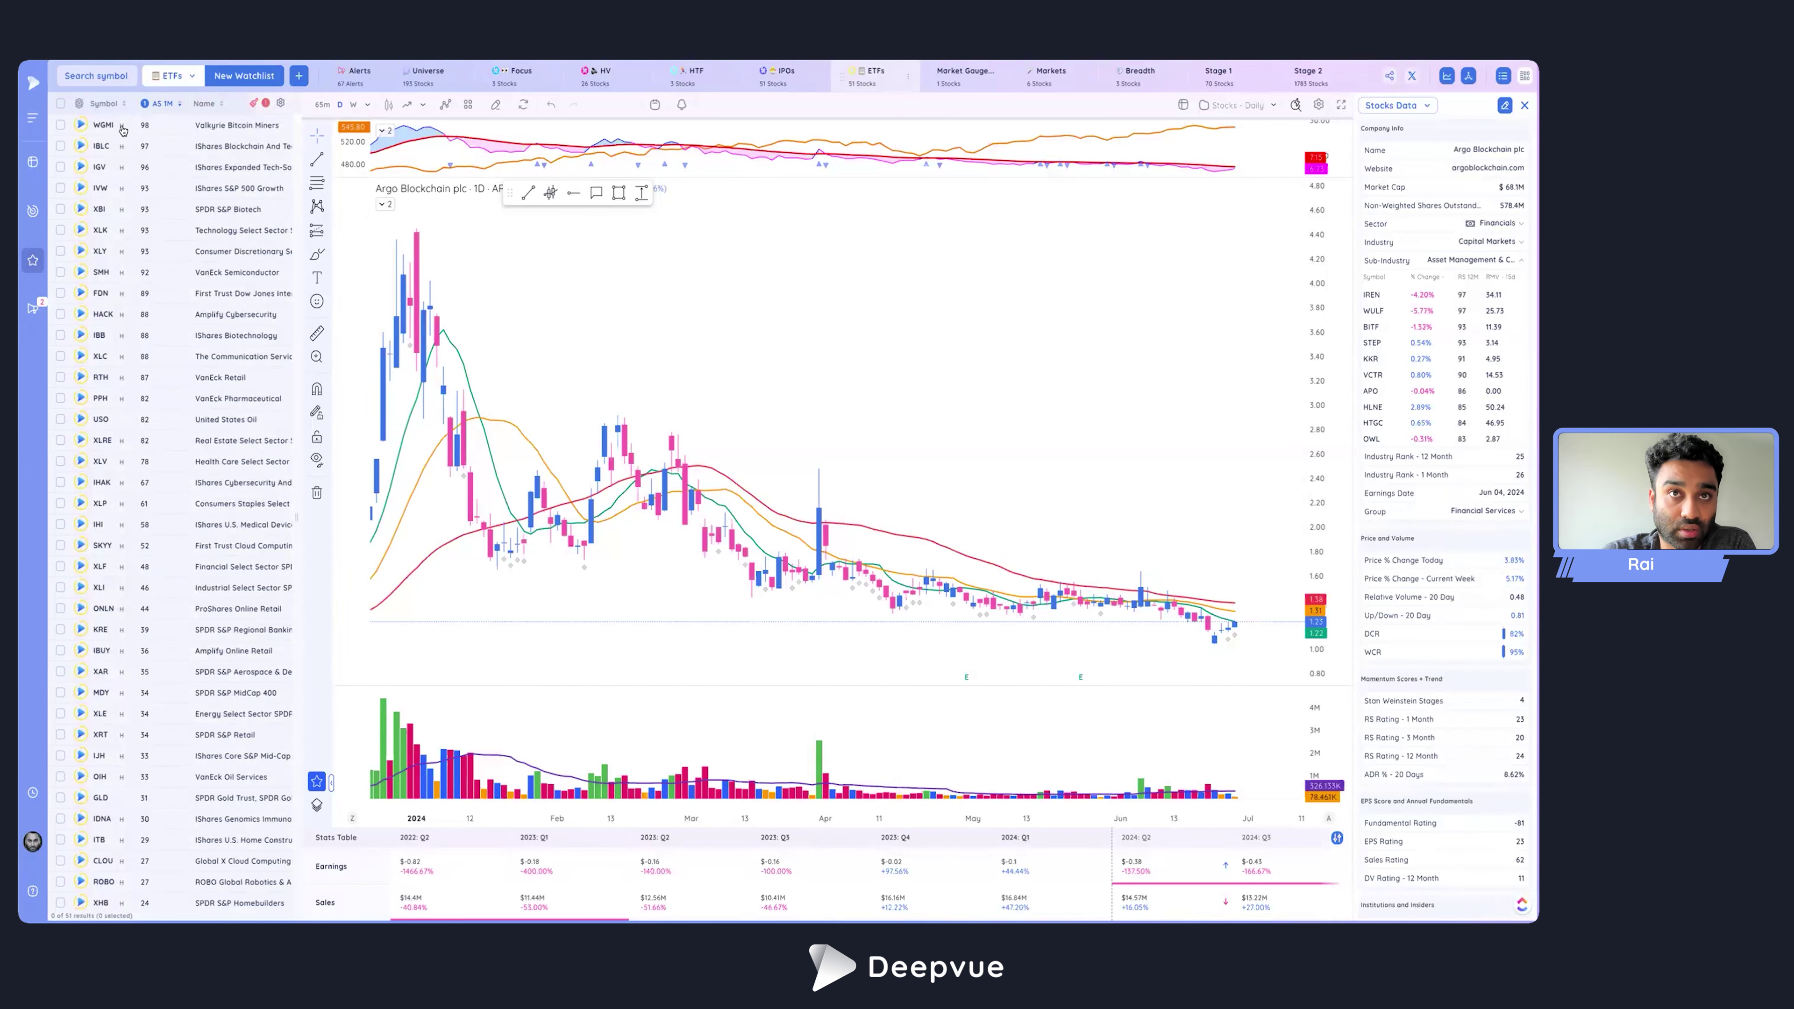
Open XBI's holdings, go through the charts from SMMT down to IRON, and return to the ETFs watchlist.
click(123, 210)
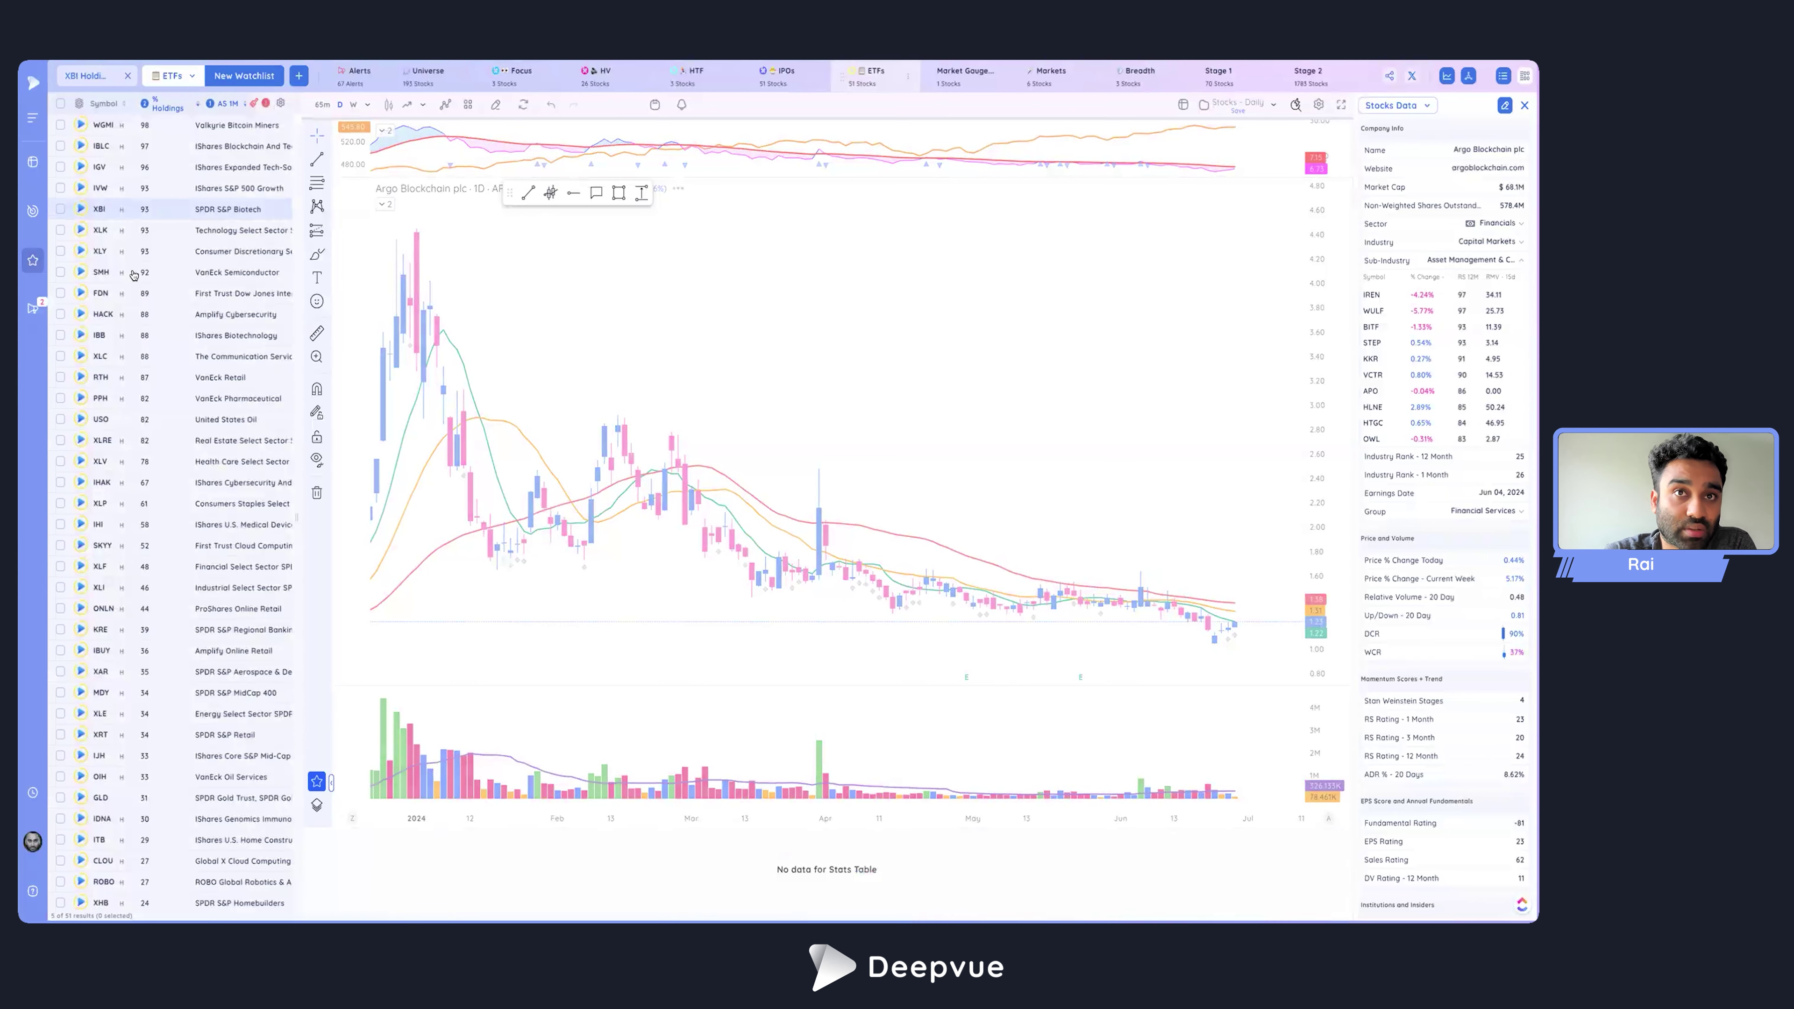
click(174, 127)
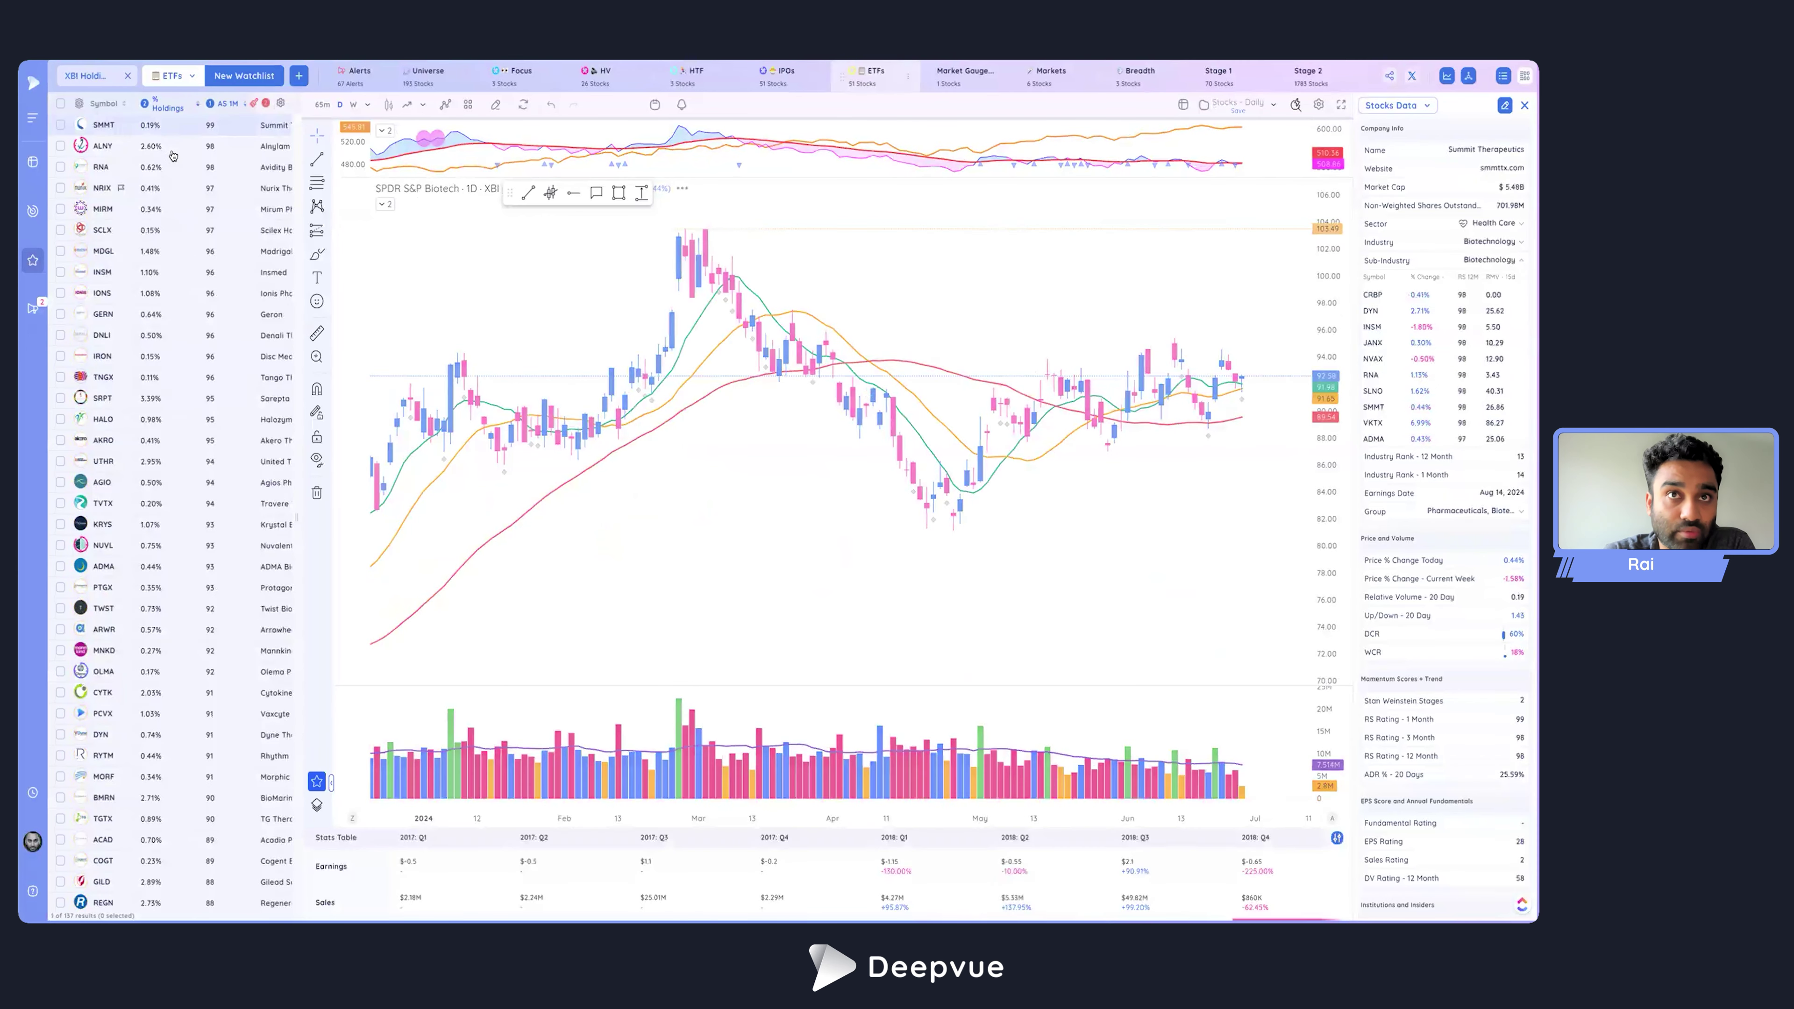
key(Down)
key(Down)
key(Down)
key(Down)
key(Down)
key(Down)
key(Down)
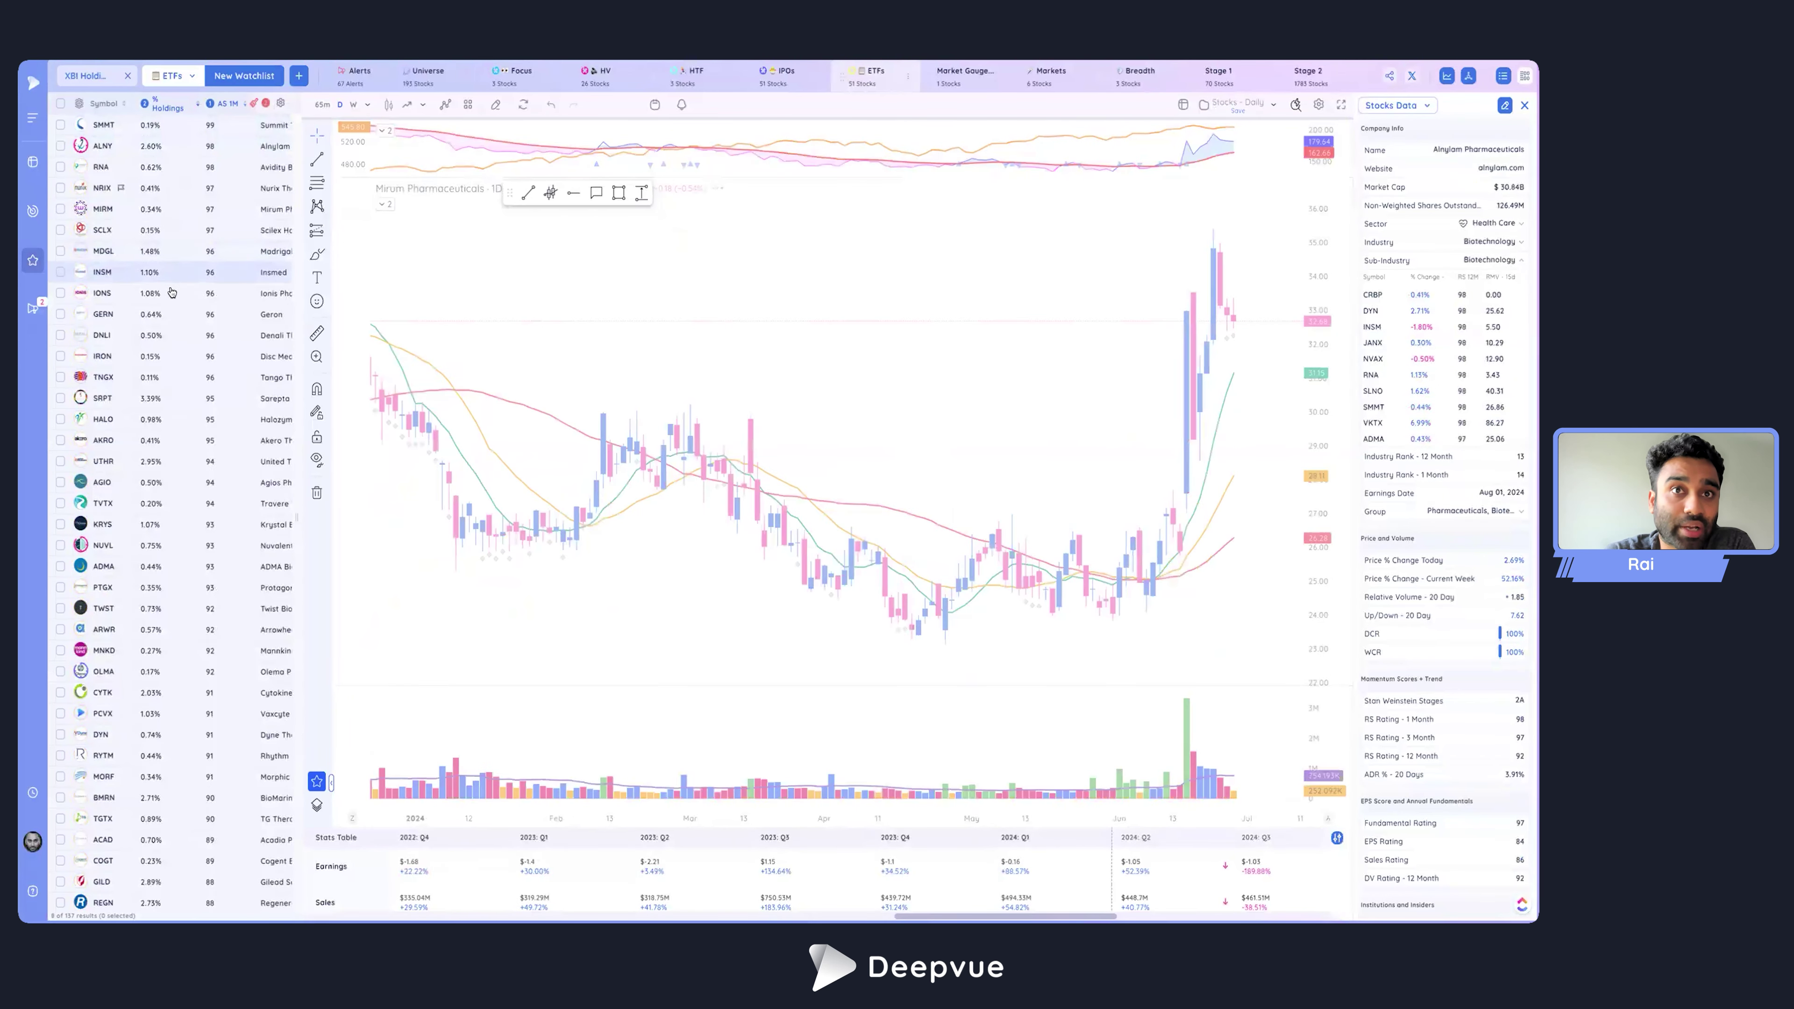
key(Down)
key(Down)
key(Down)
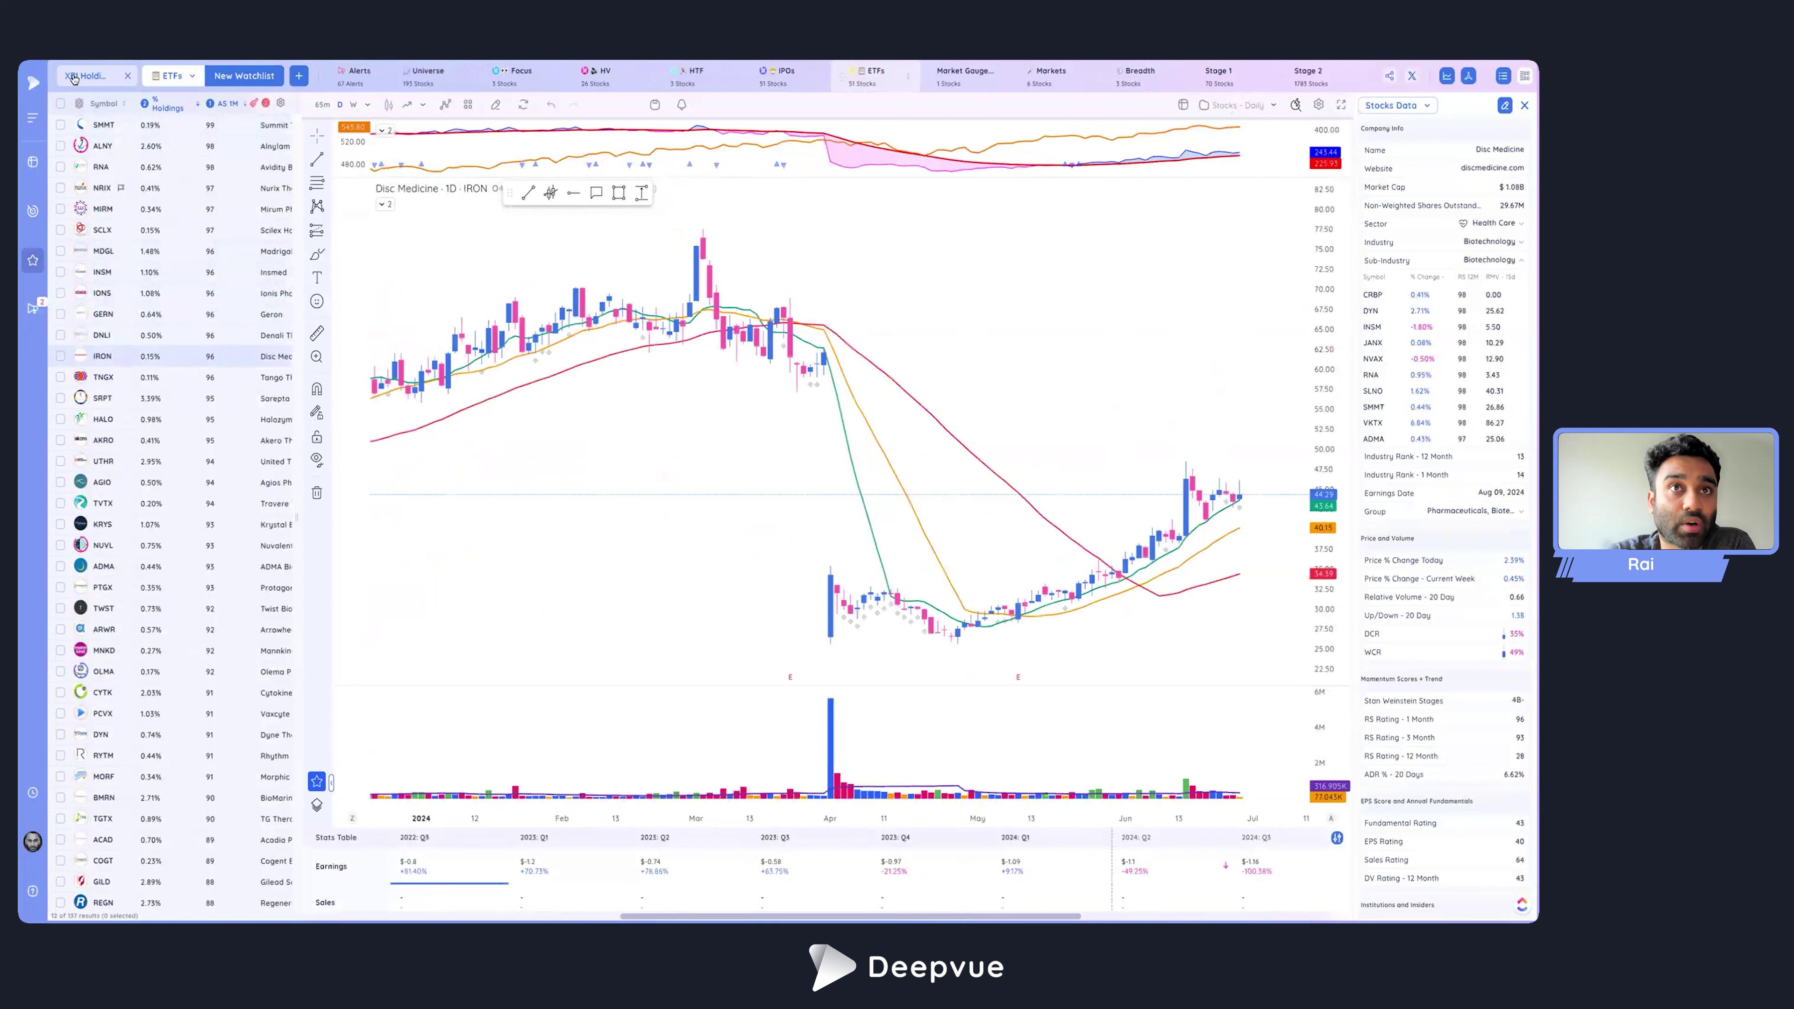
click(128, 76)
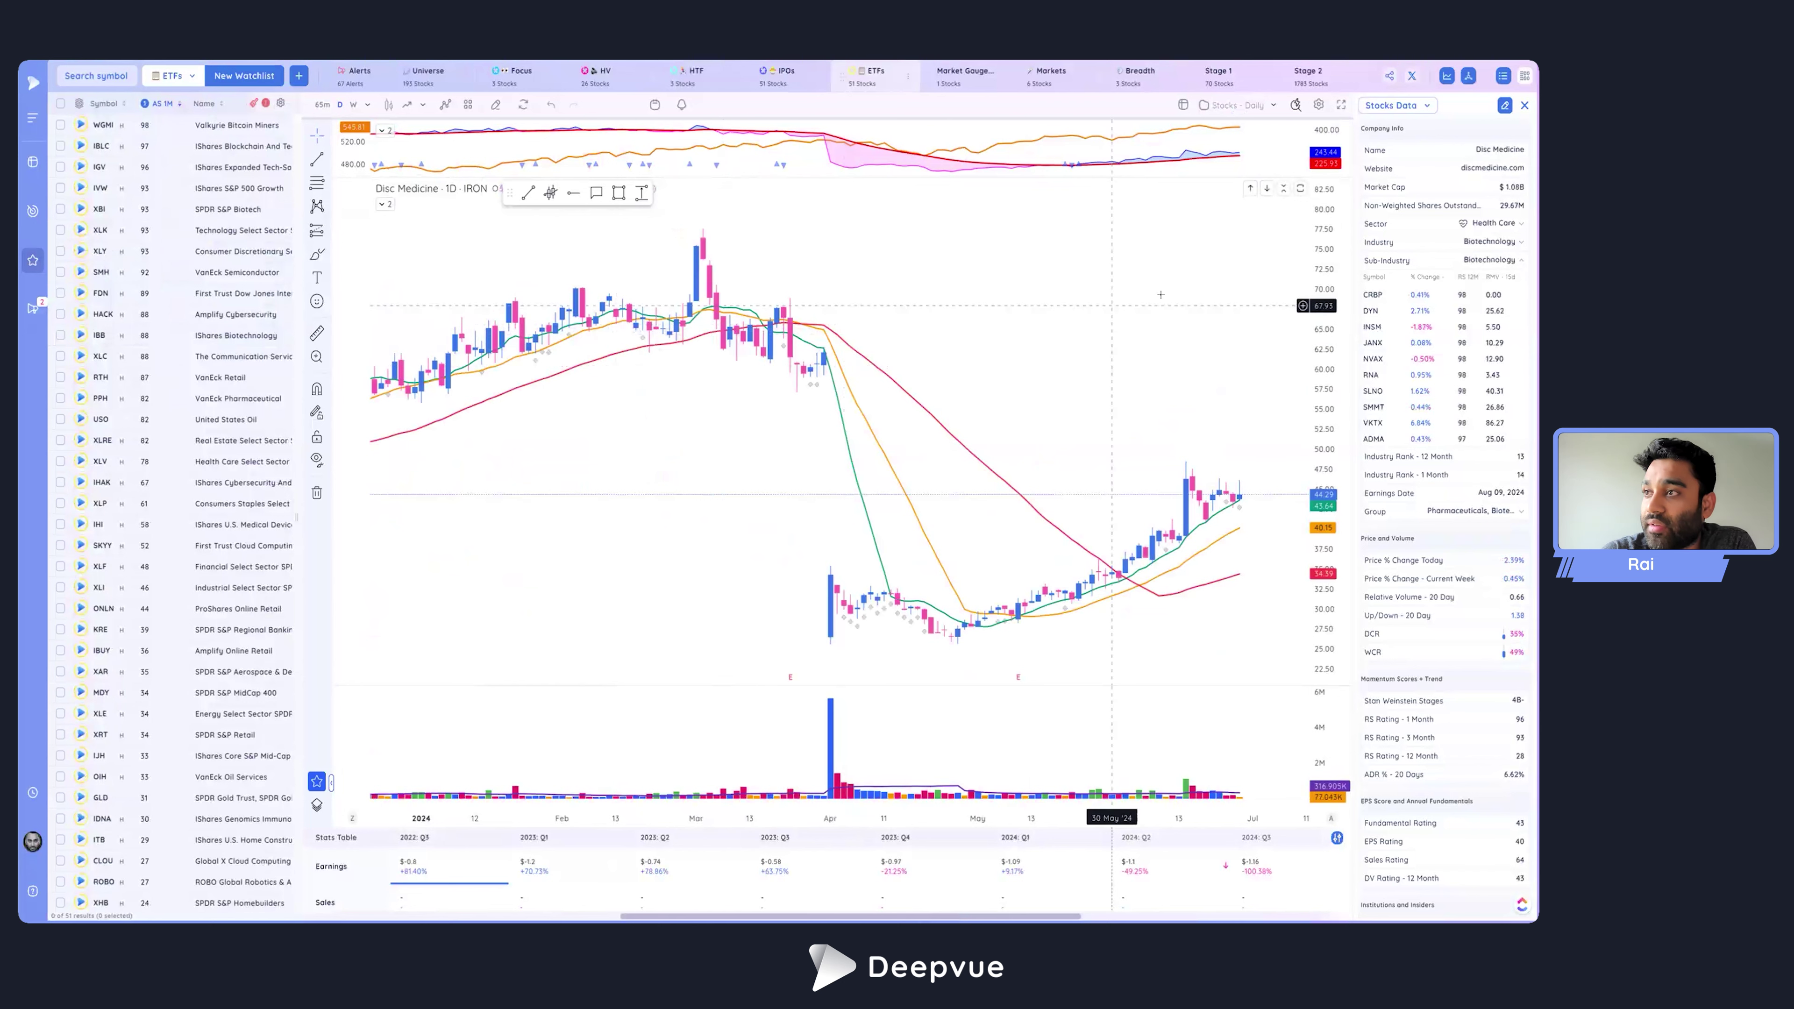
Narrow the watchlist panel to widen the chart, and collapse the sub-industry stock list in the stock data.
drag(315, 109, 161, 109)
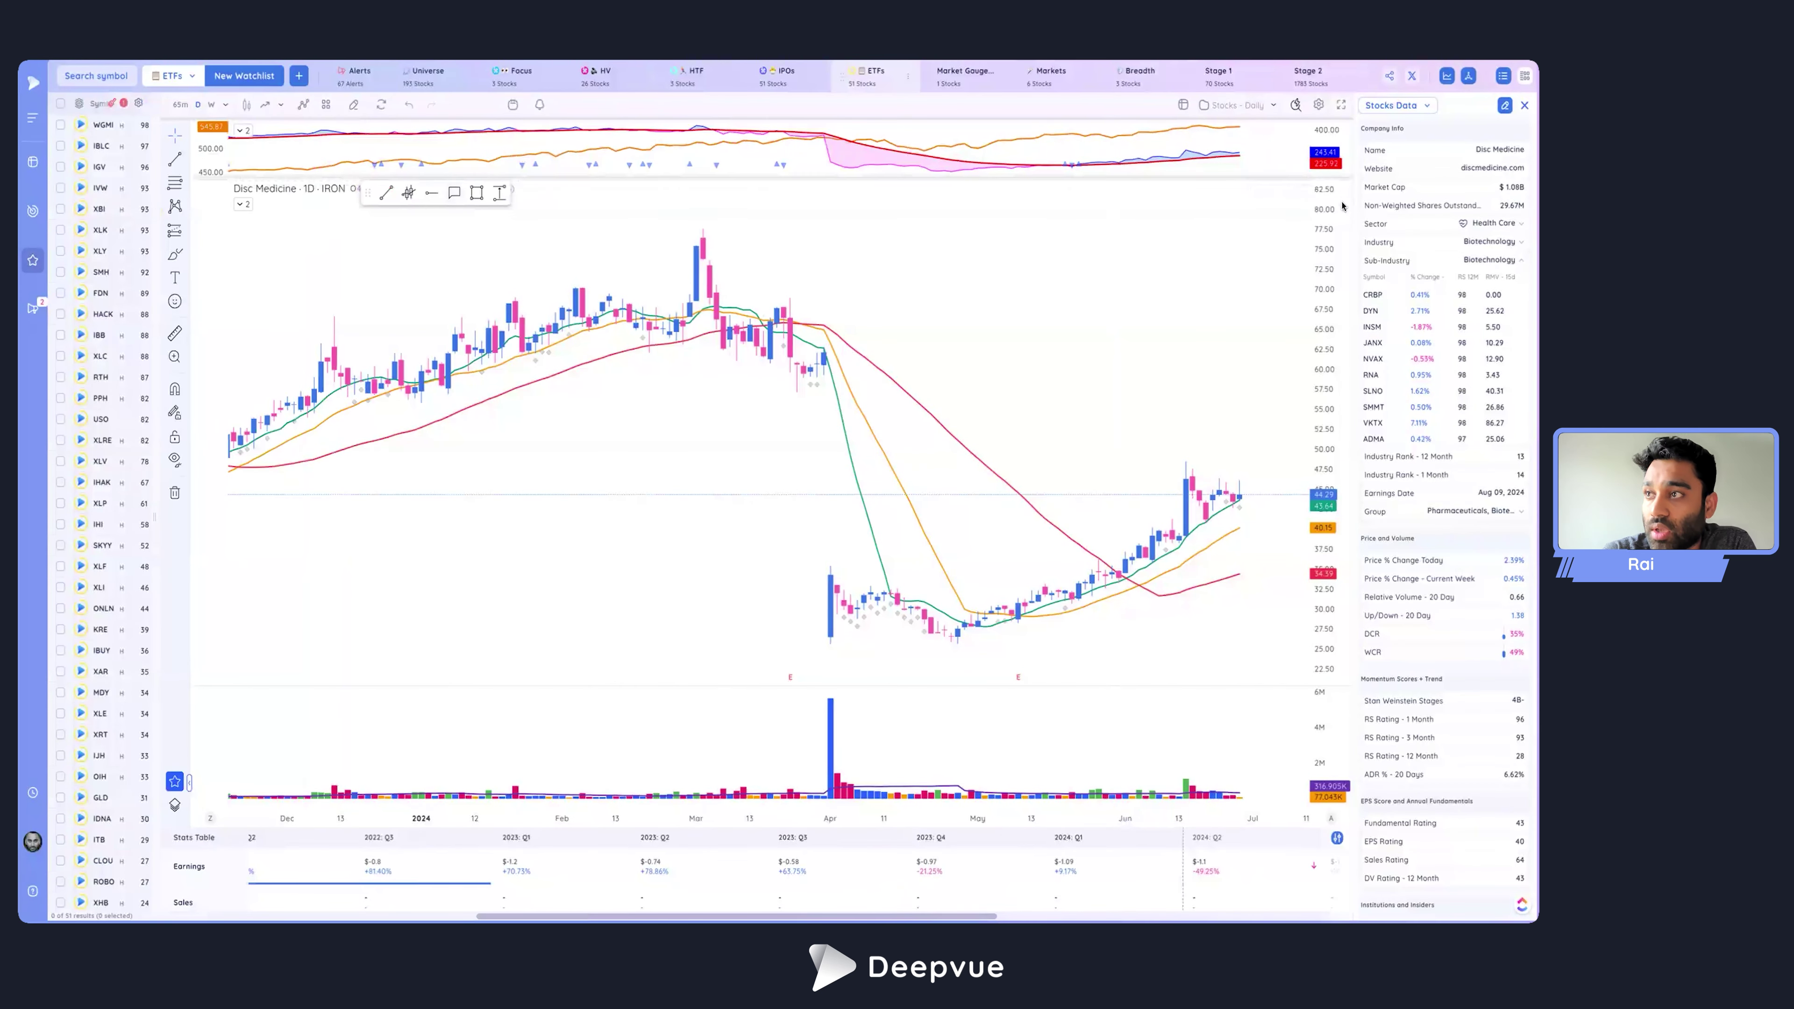
click(1493, 263)
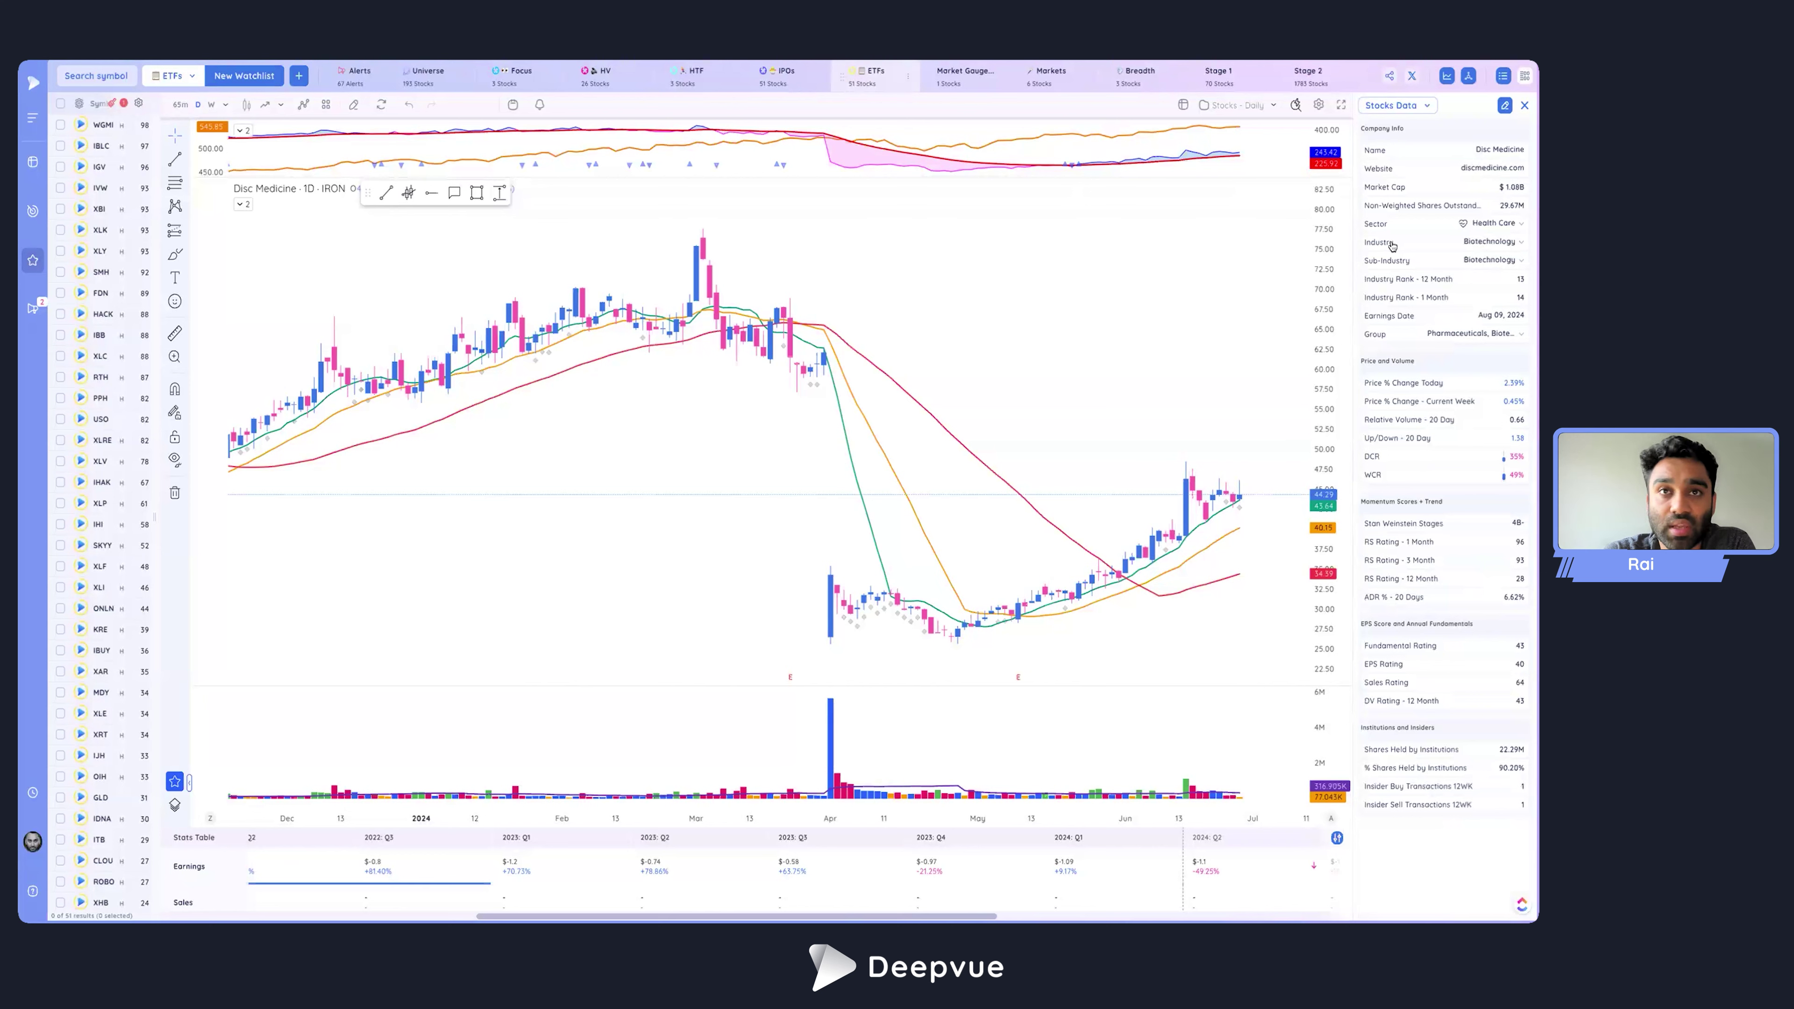
Expand the Health Care sector's stock list in the company info to view its members, and collapse it again.
click(1485, 226)
click(1485, 226)
click(1485, 227)
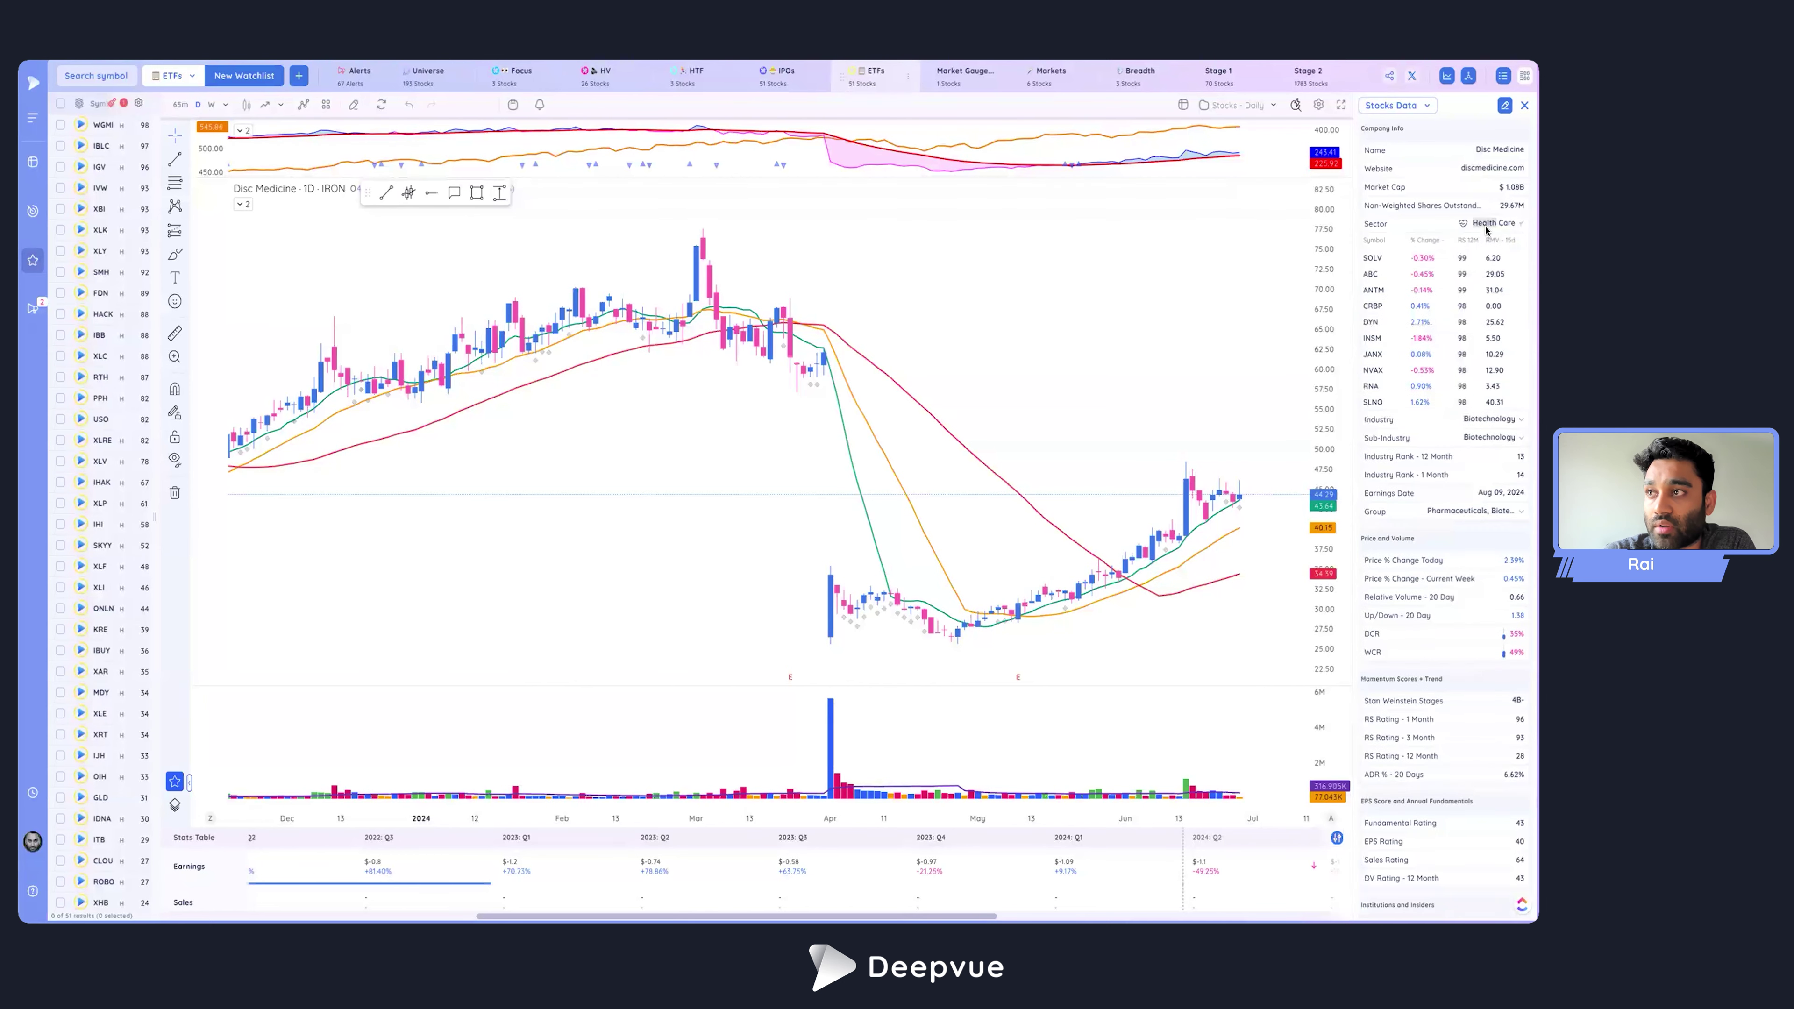
click(1487, 223)
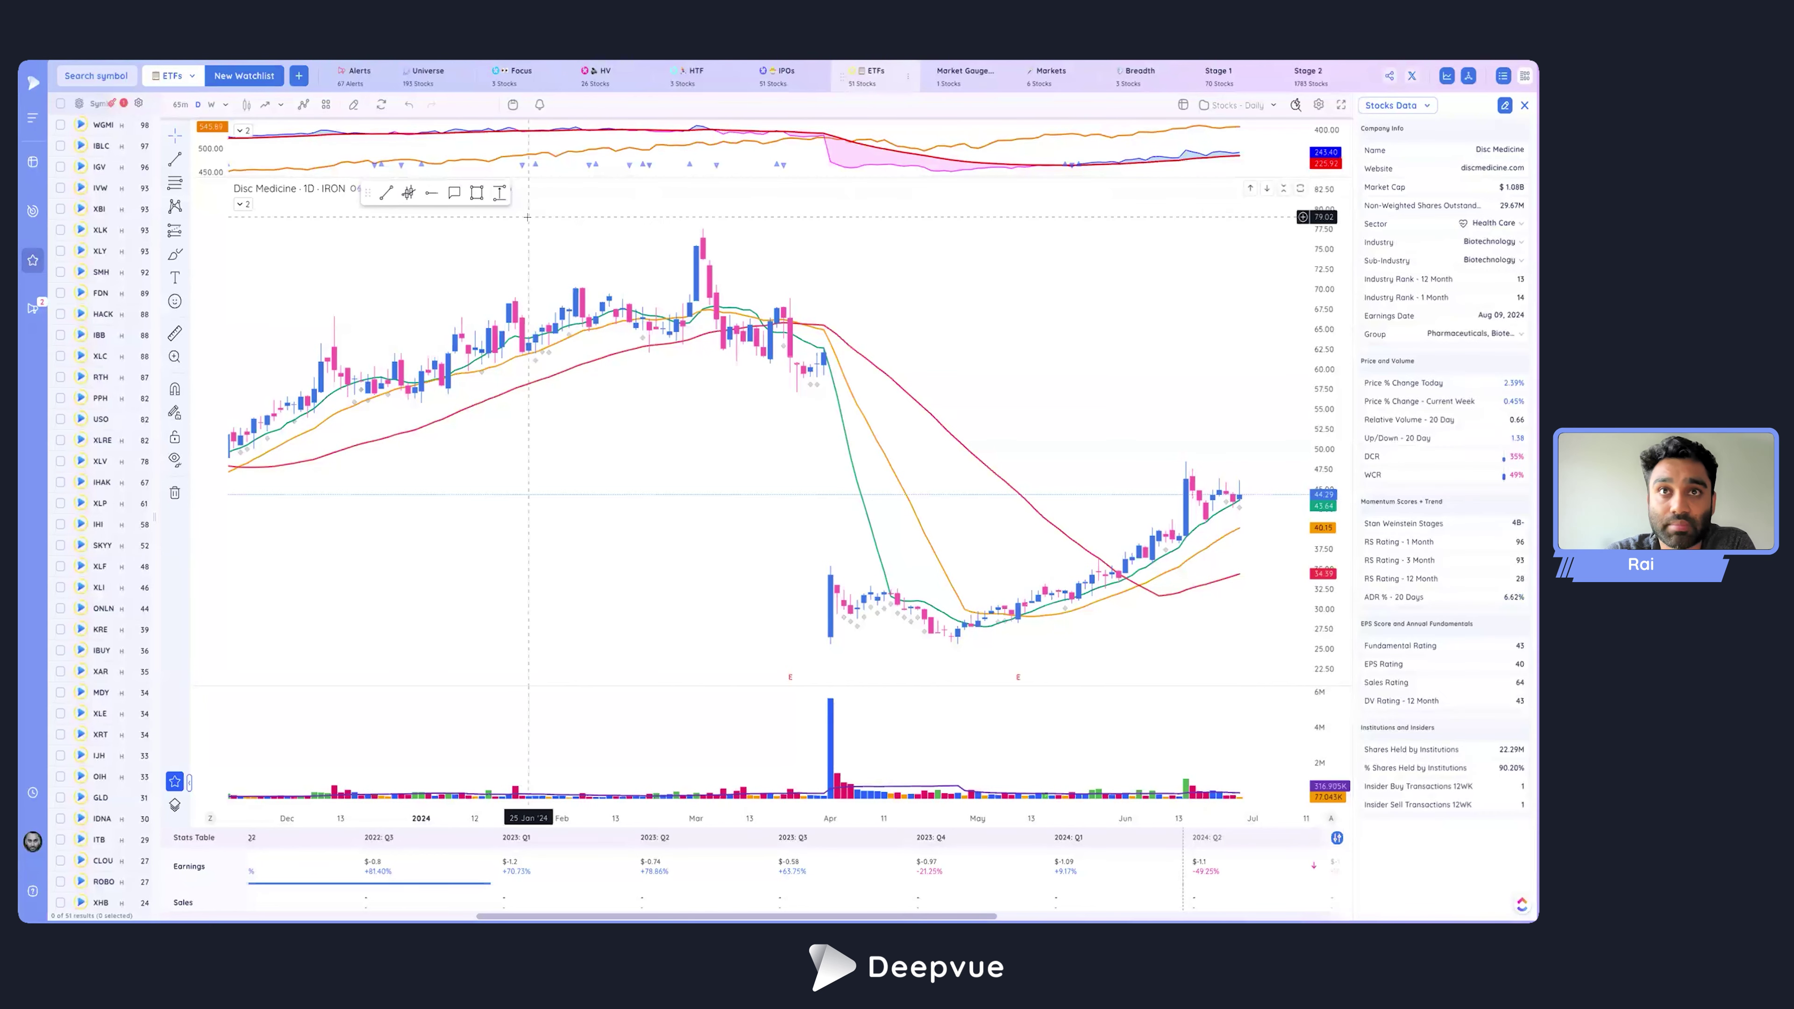
Open the Universe watchlist.
click(427, 75)
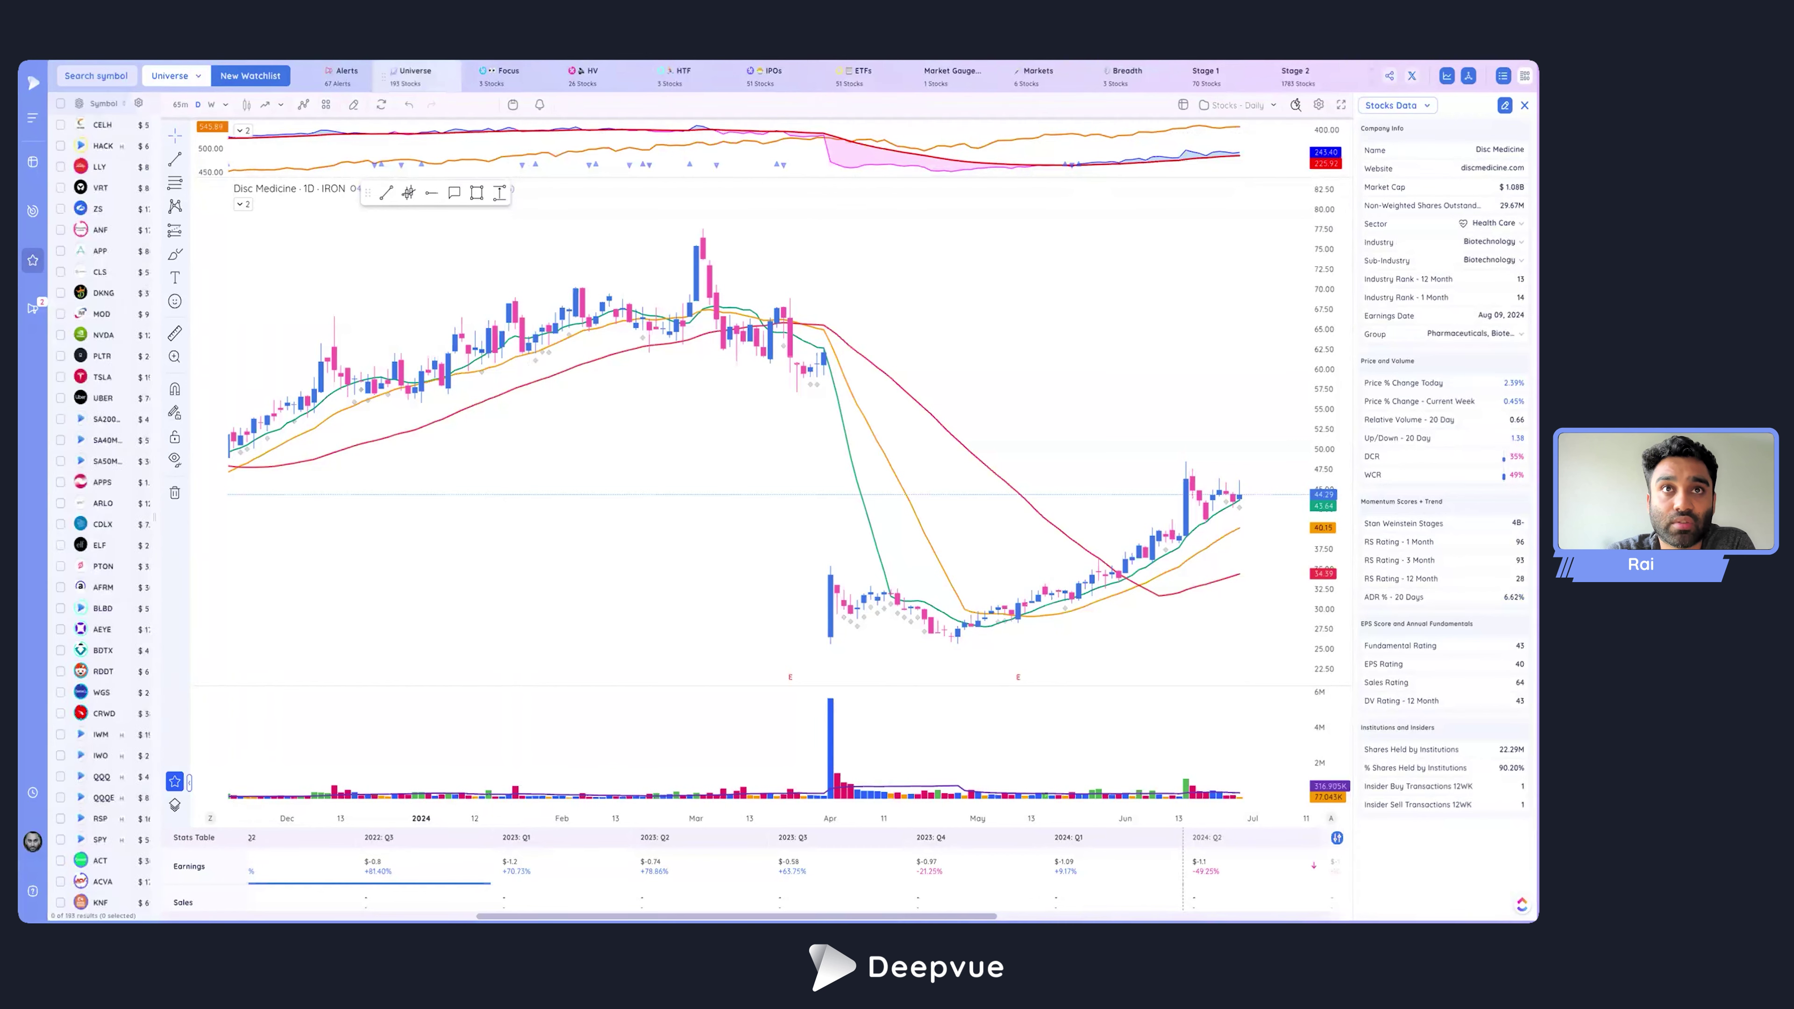
click(33, 211)
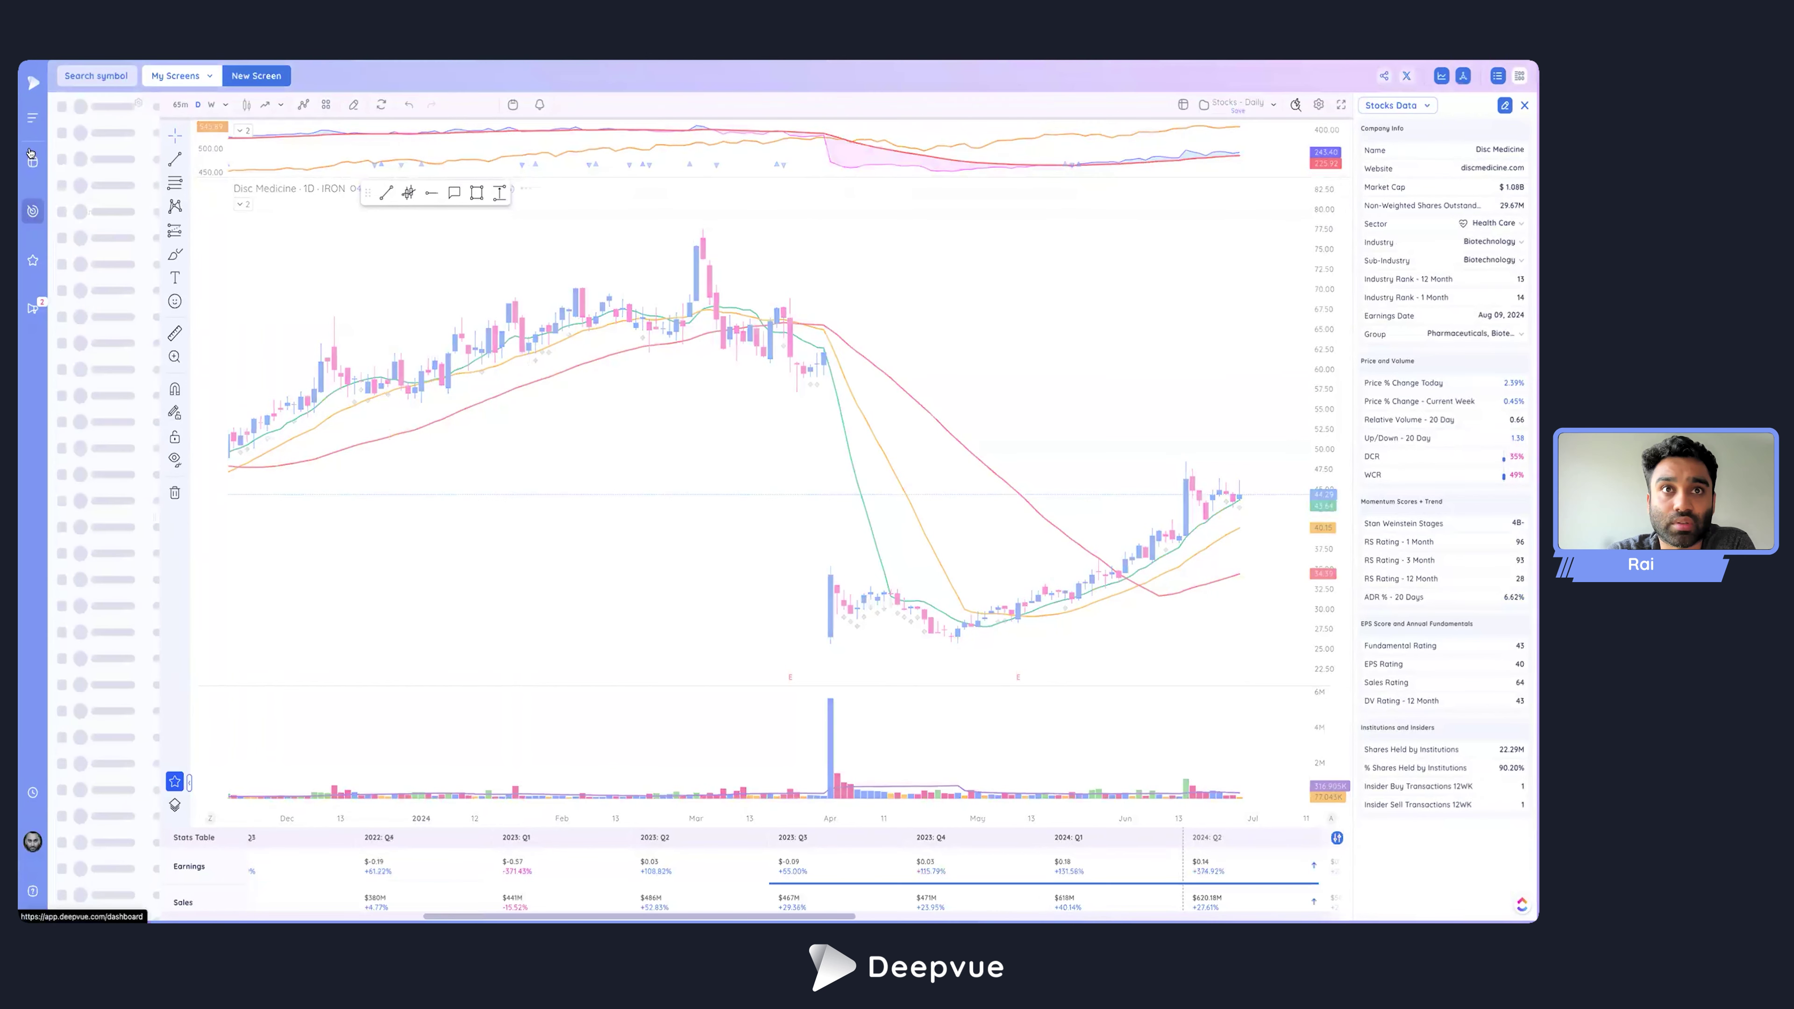
click(34, 166)
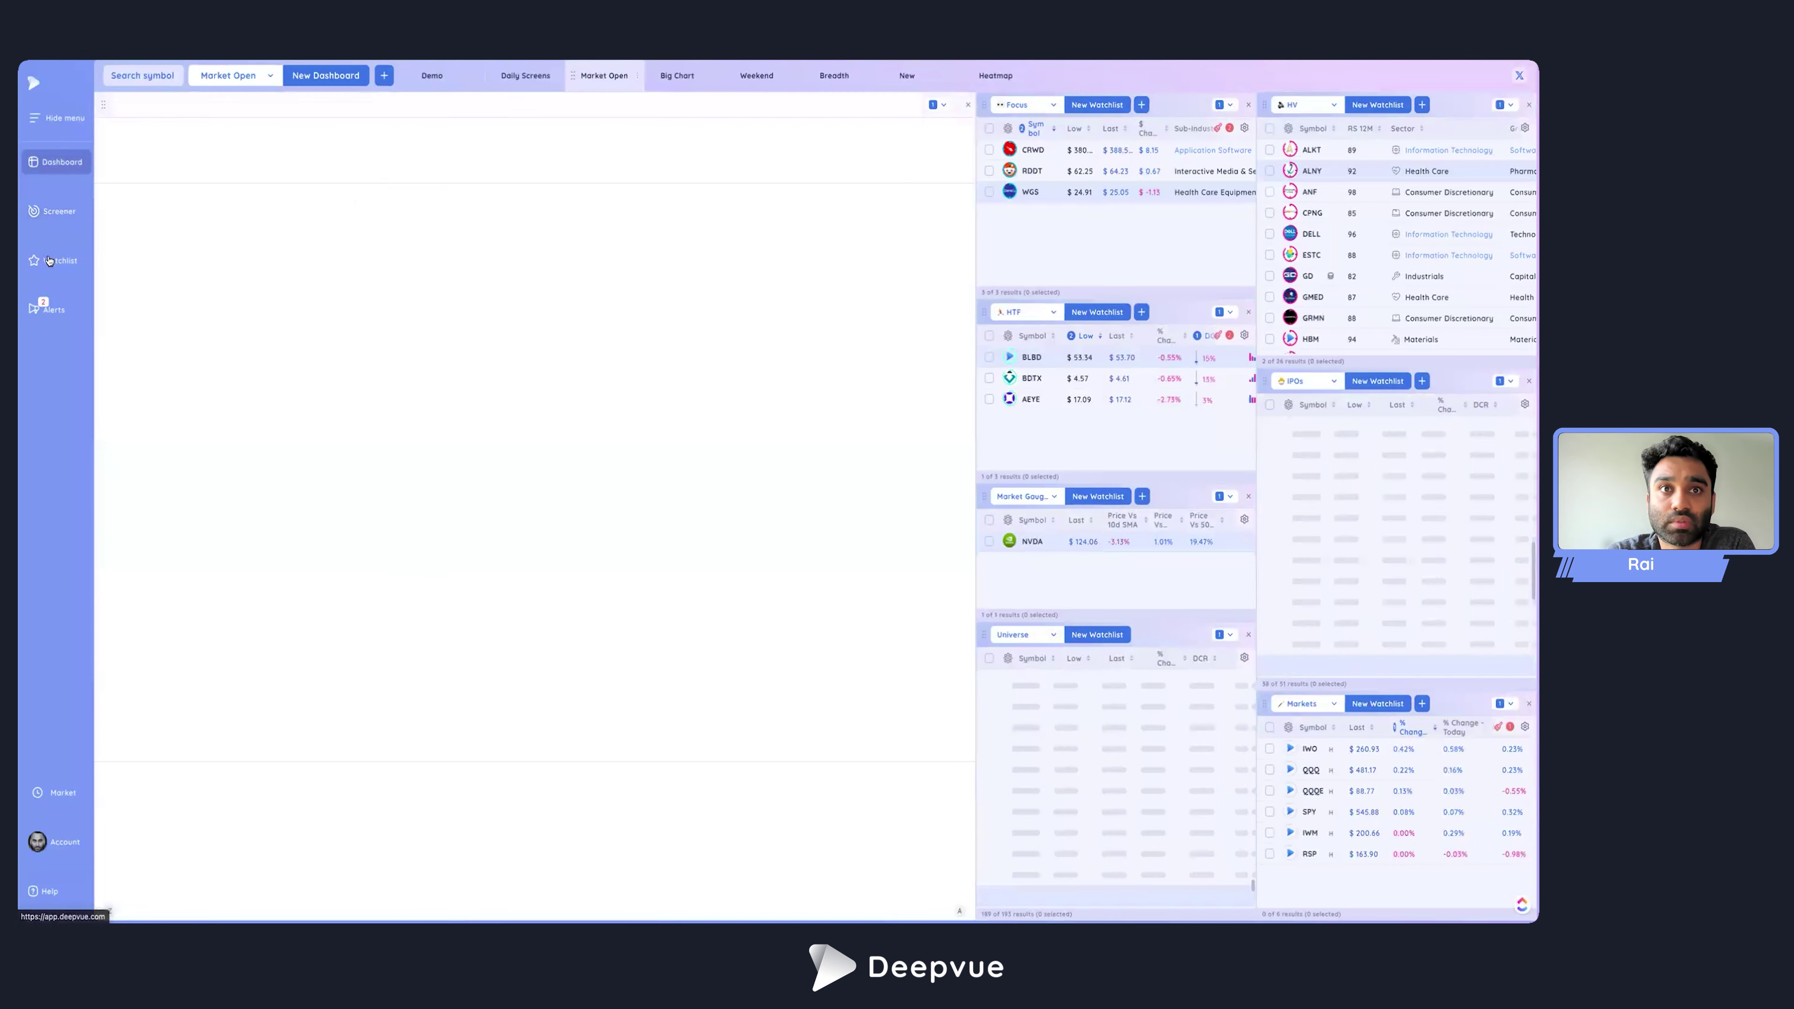
click(51, 260)
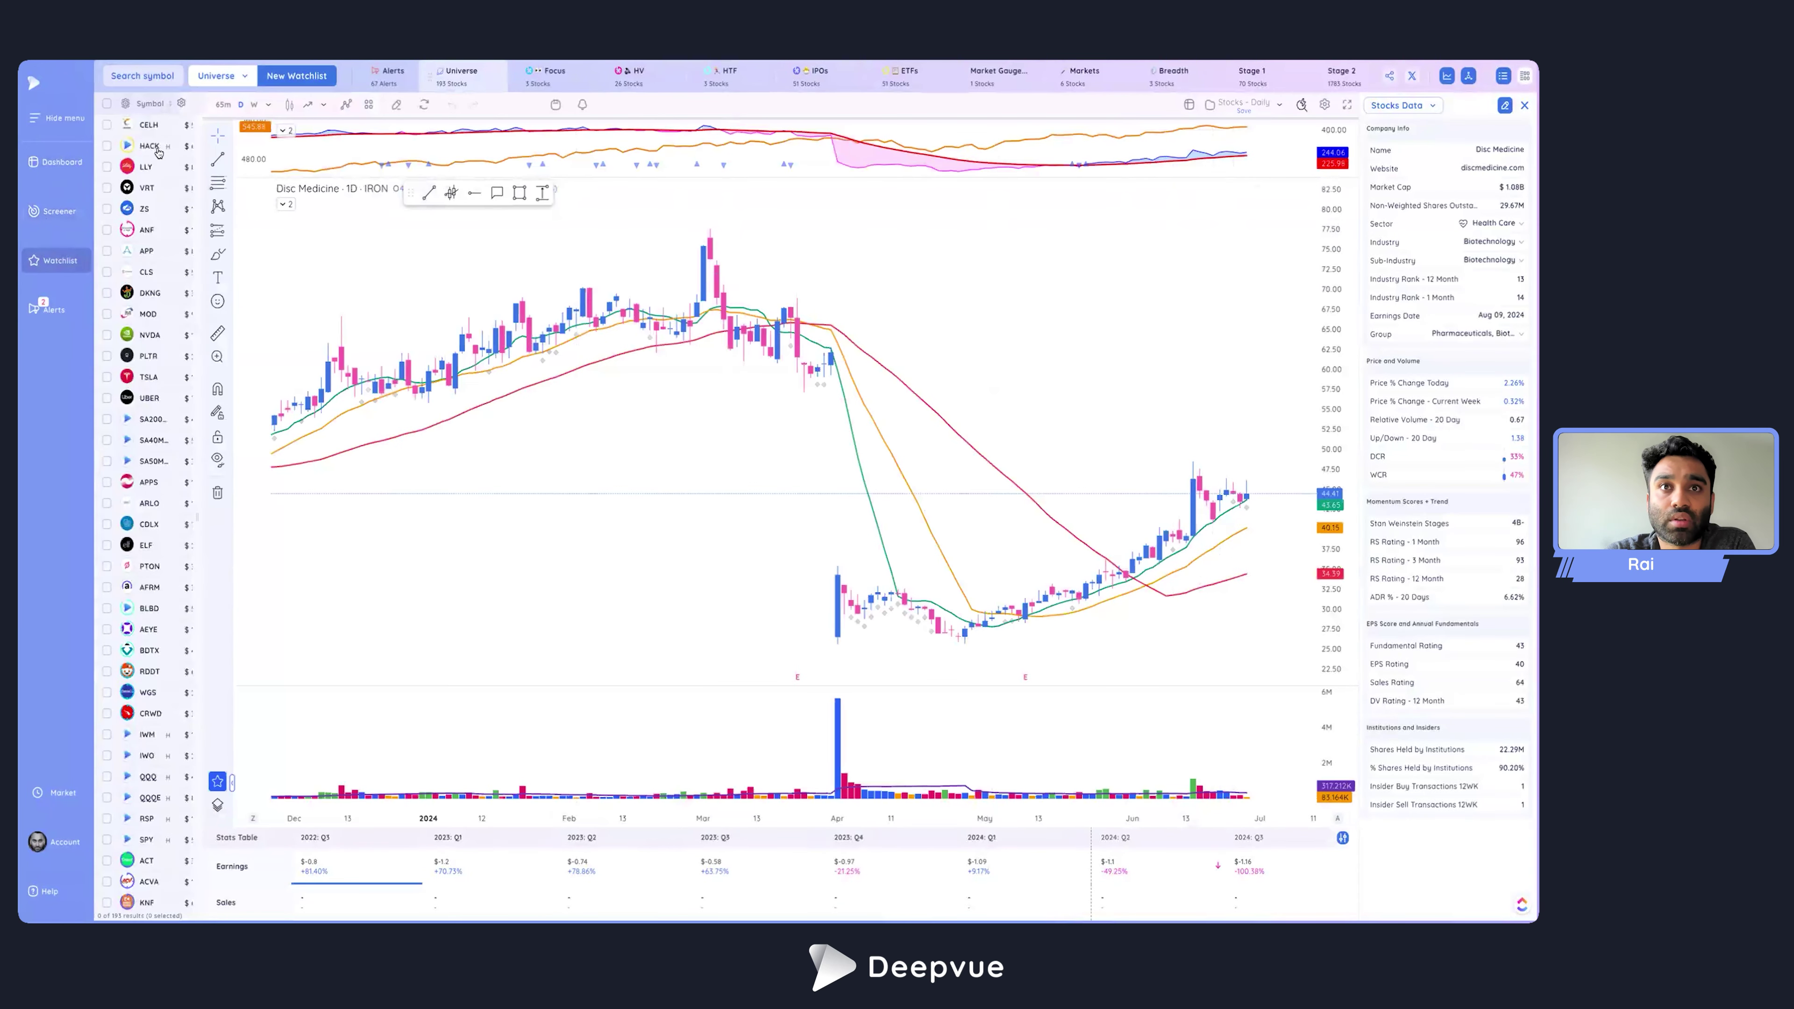
Open ZS from the Universe watchlist and collapse the navigation menu.
click(160, 215)
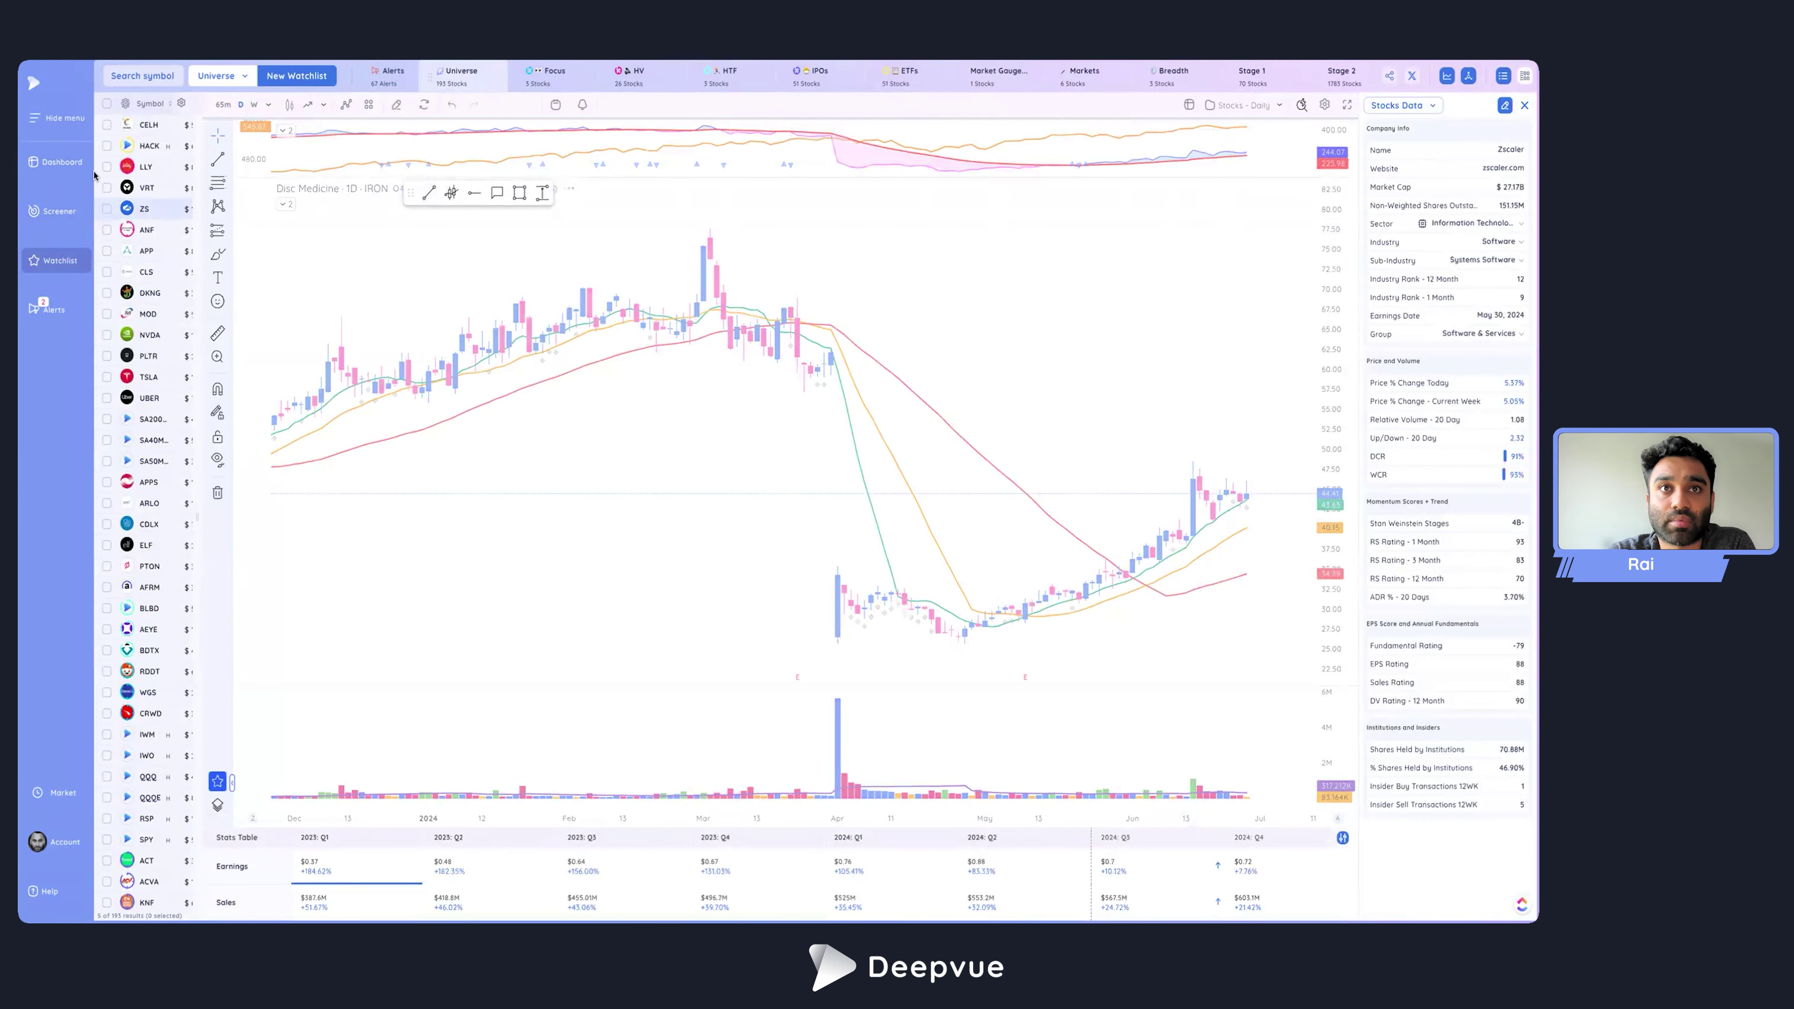
click(71, 118)
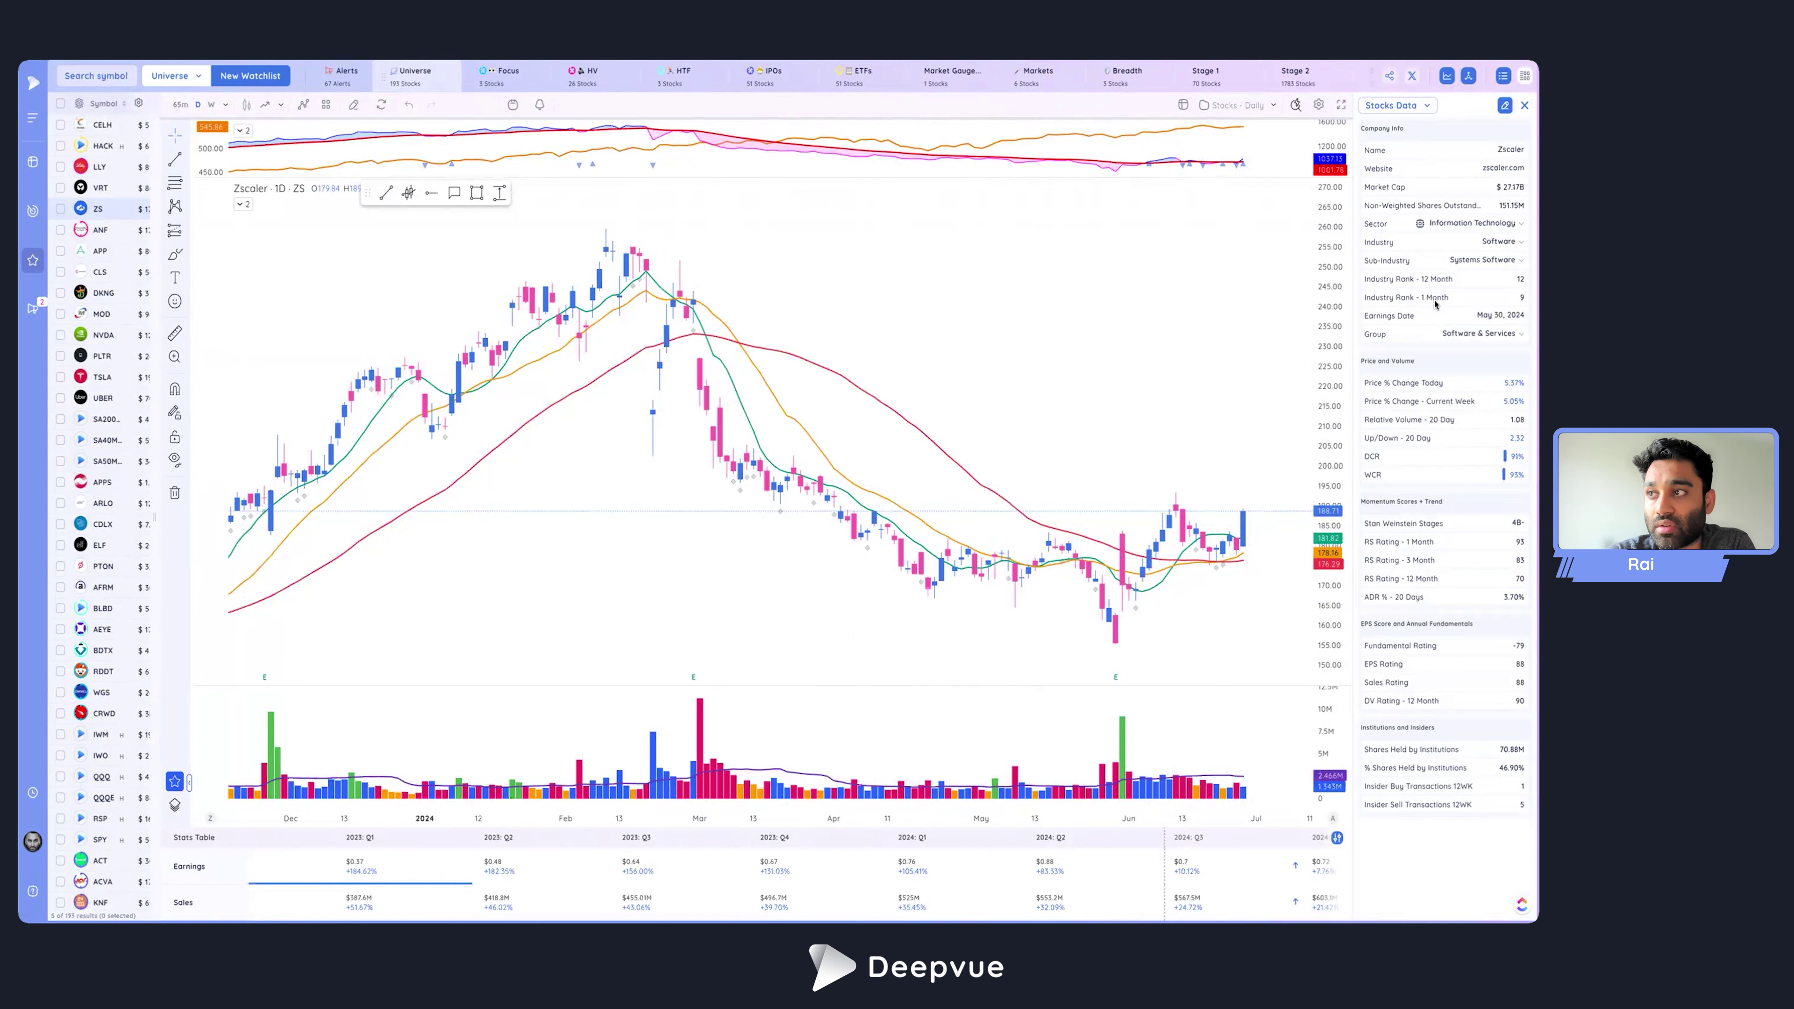
Expand the Software industry and Information Technology sector stock lists for ZS to view their members, and collapse both.
click(1429, 249)
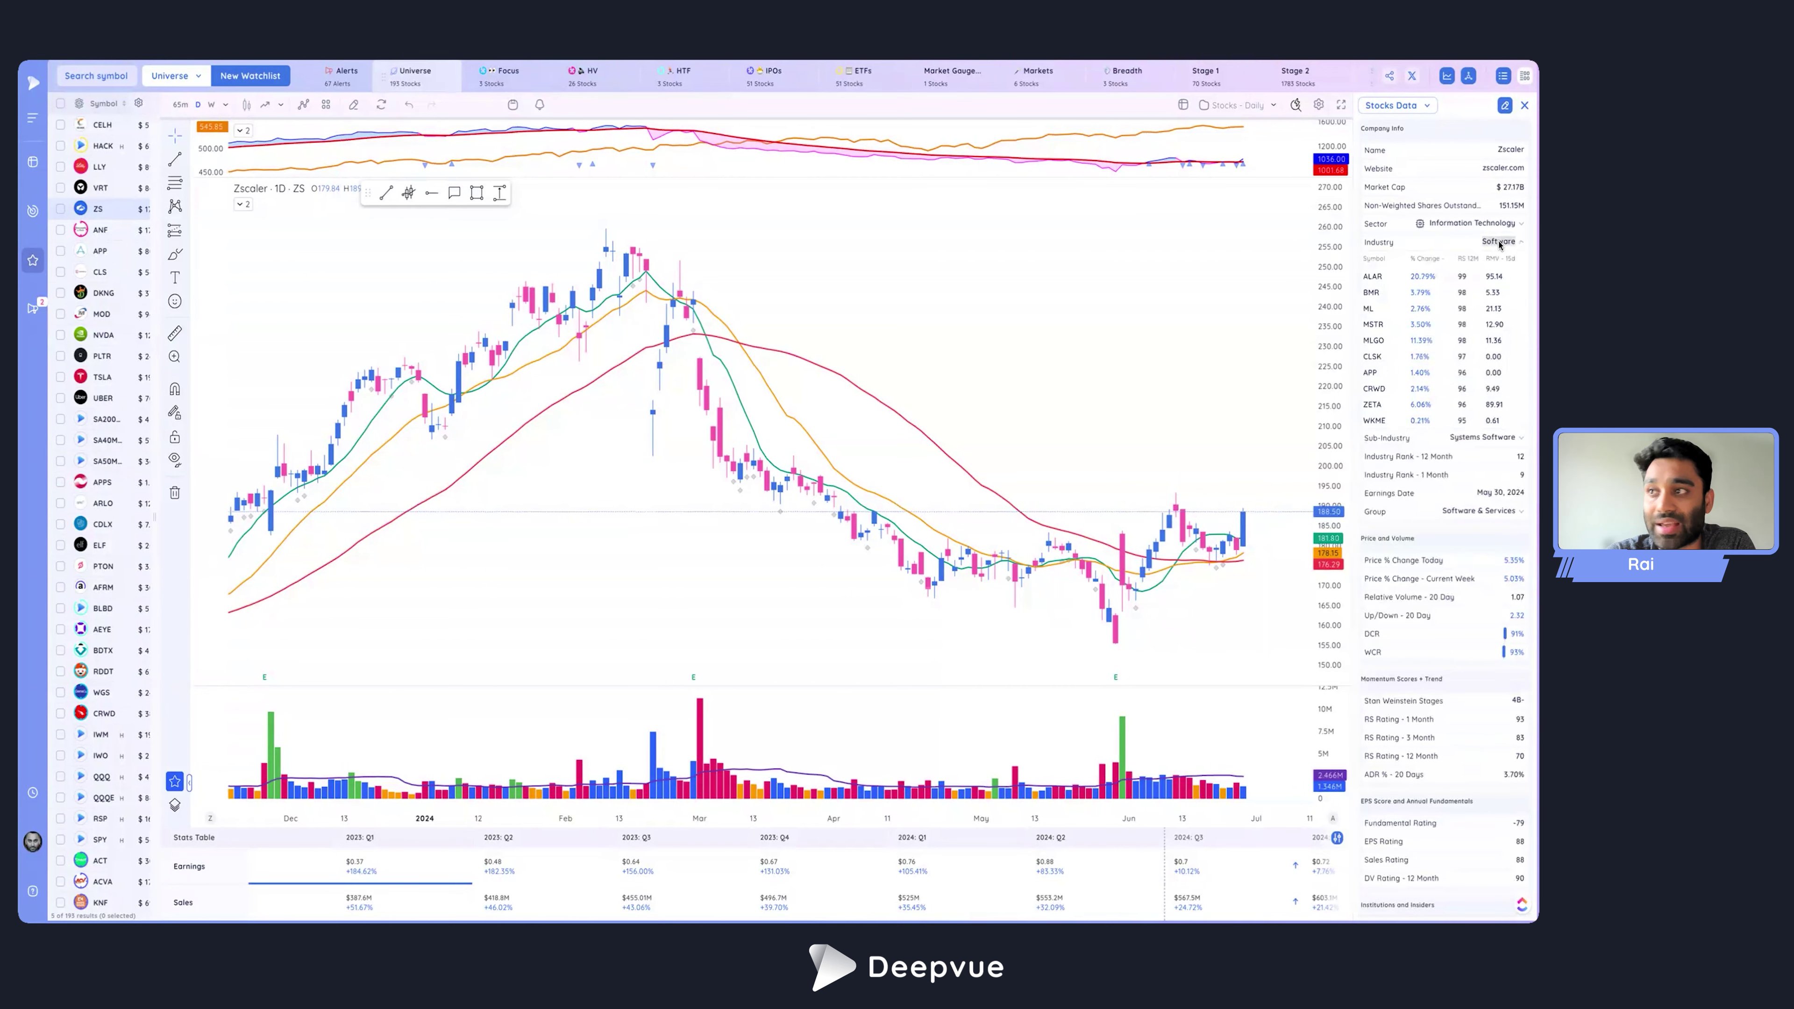
click(1416, 226)
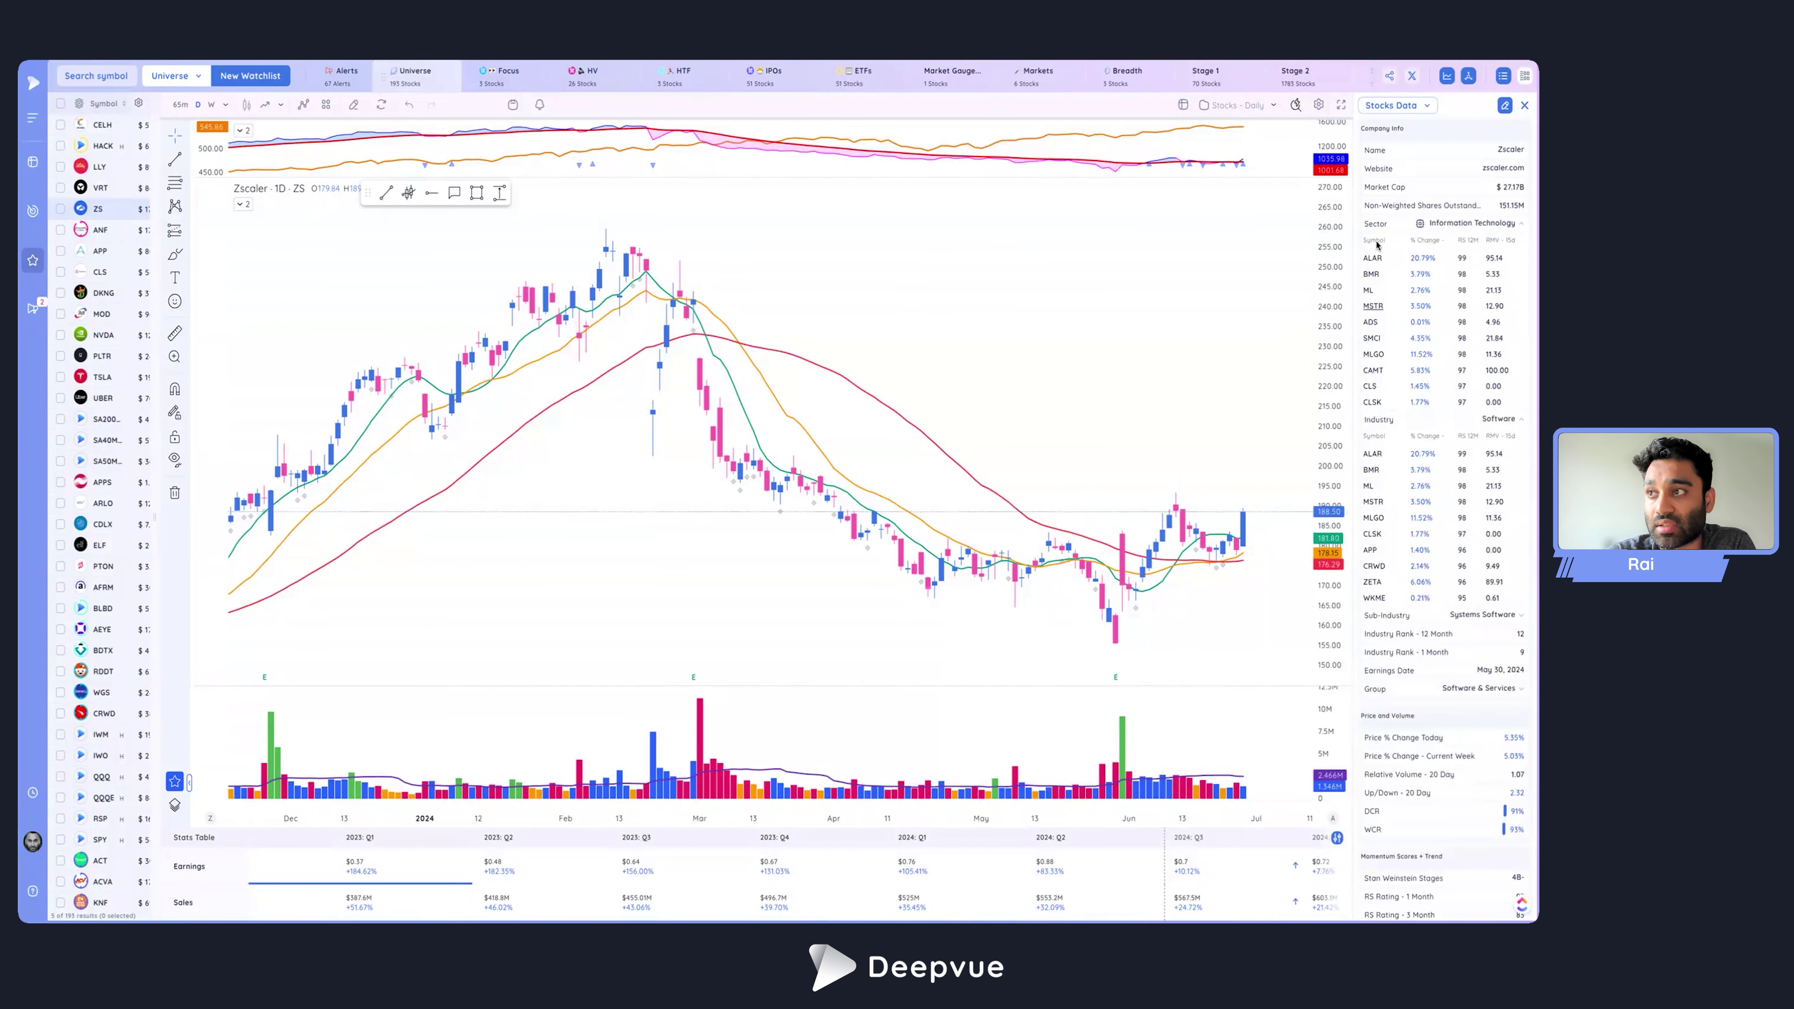
click(1381, 224)
click(1383, 243)
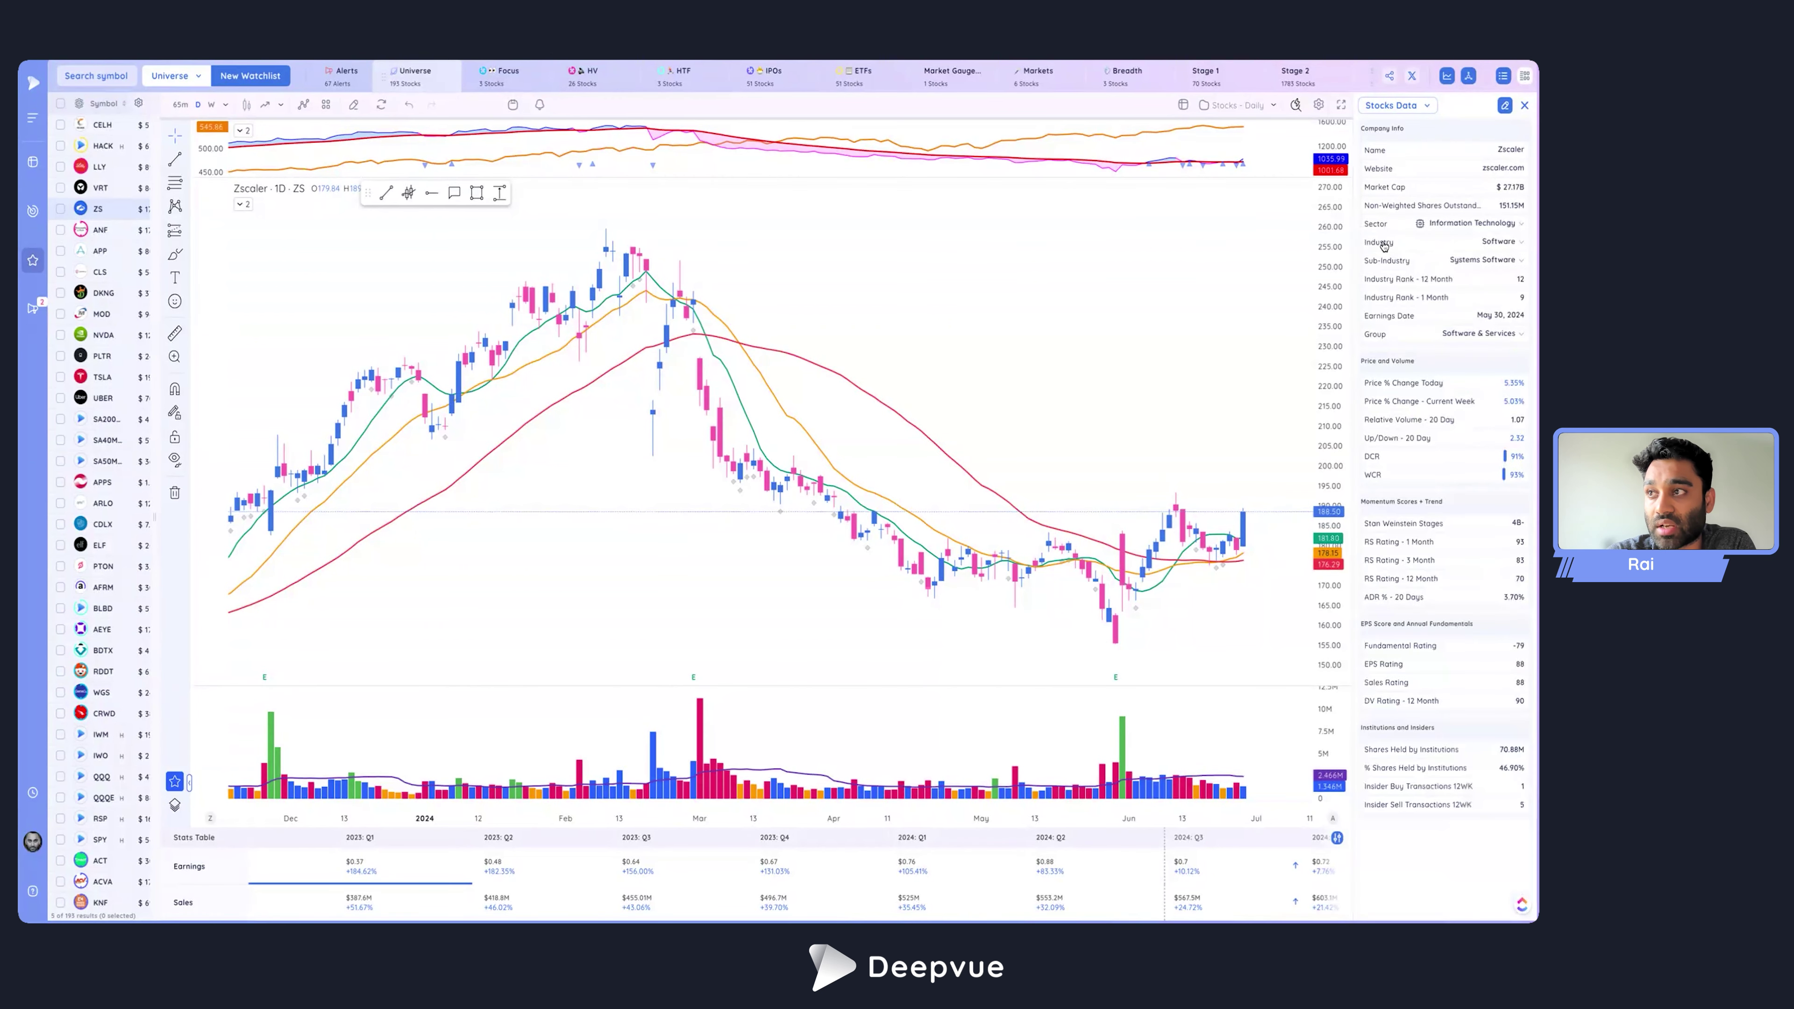
Expand the Systems Software sub-industry stock list in the company info for ZS.
click(1384, 244)
click(1384, 245)
click(1385, 262)
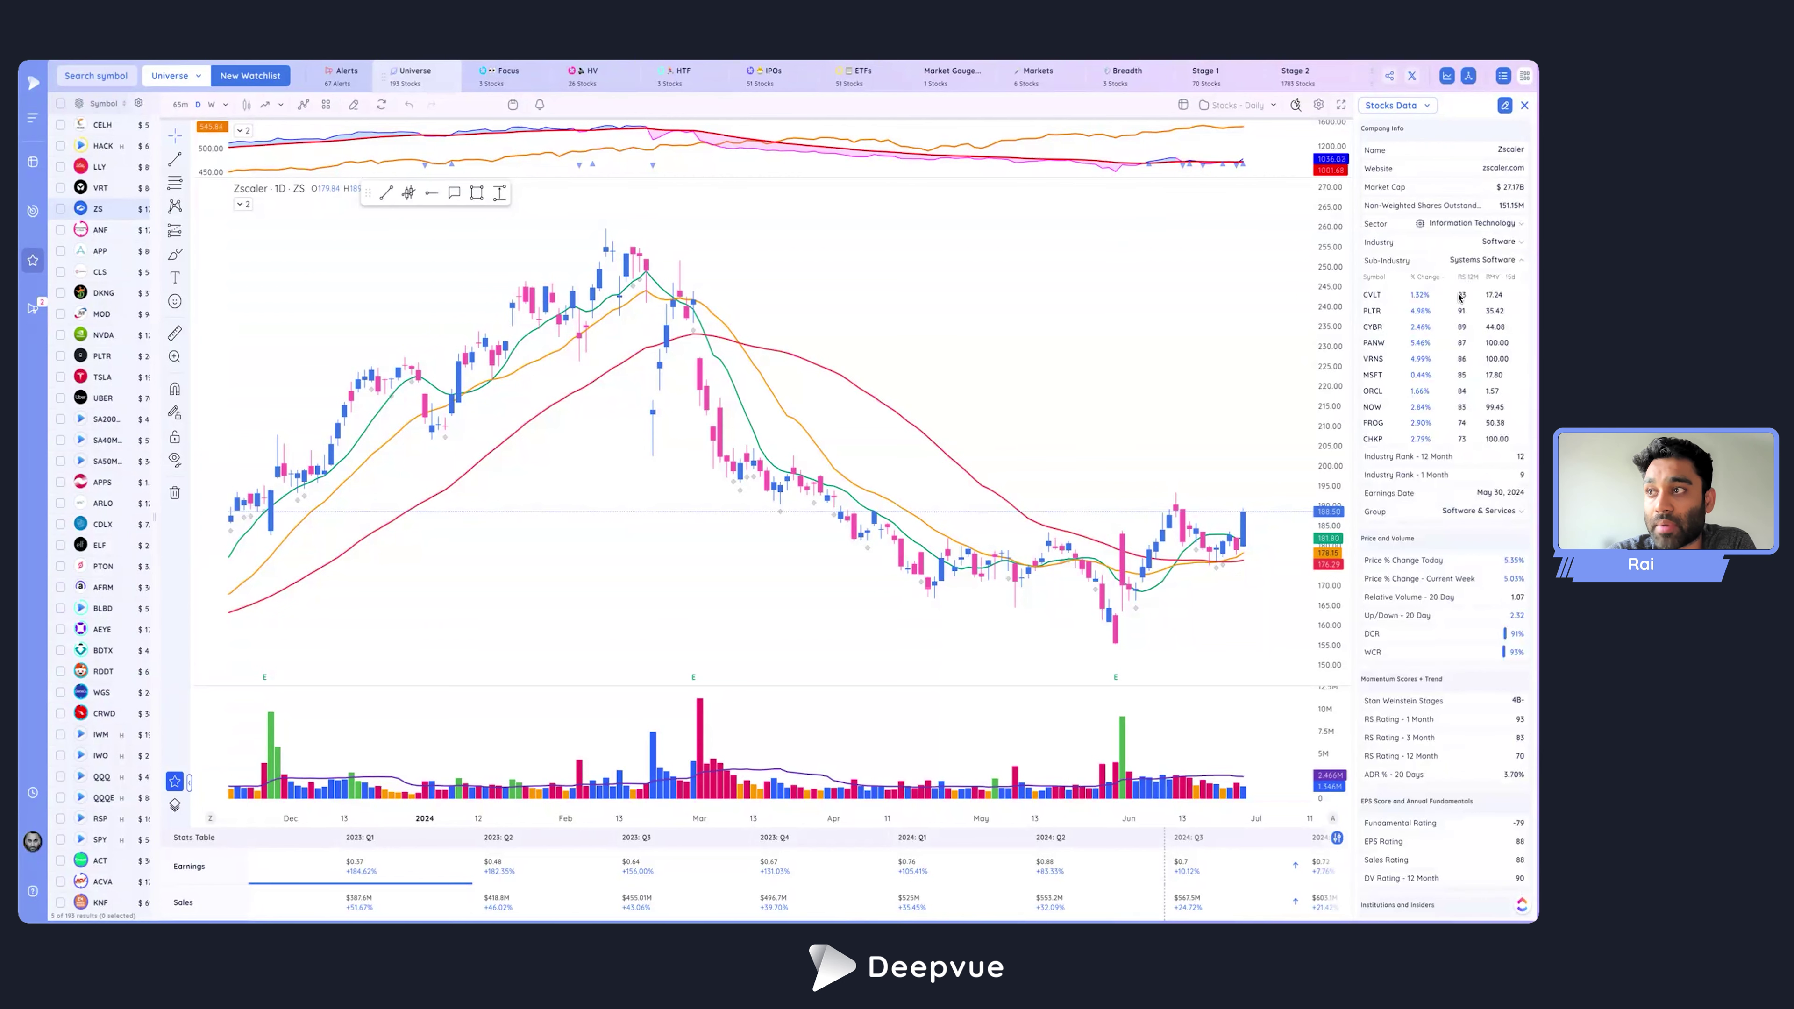
Go through the charts of PLTR, CVLT, CYBR, ORCL and PANW from the Systems Software sub-industry list.
click(1371, 311)
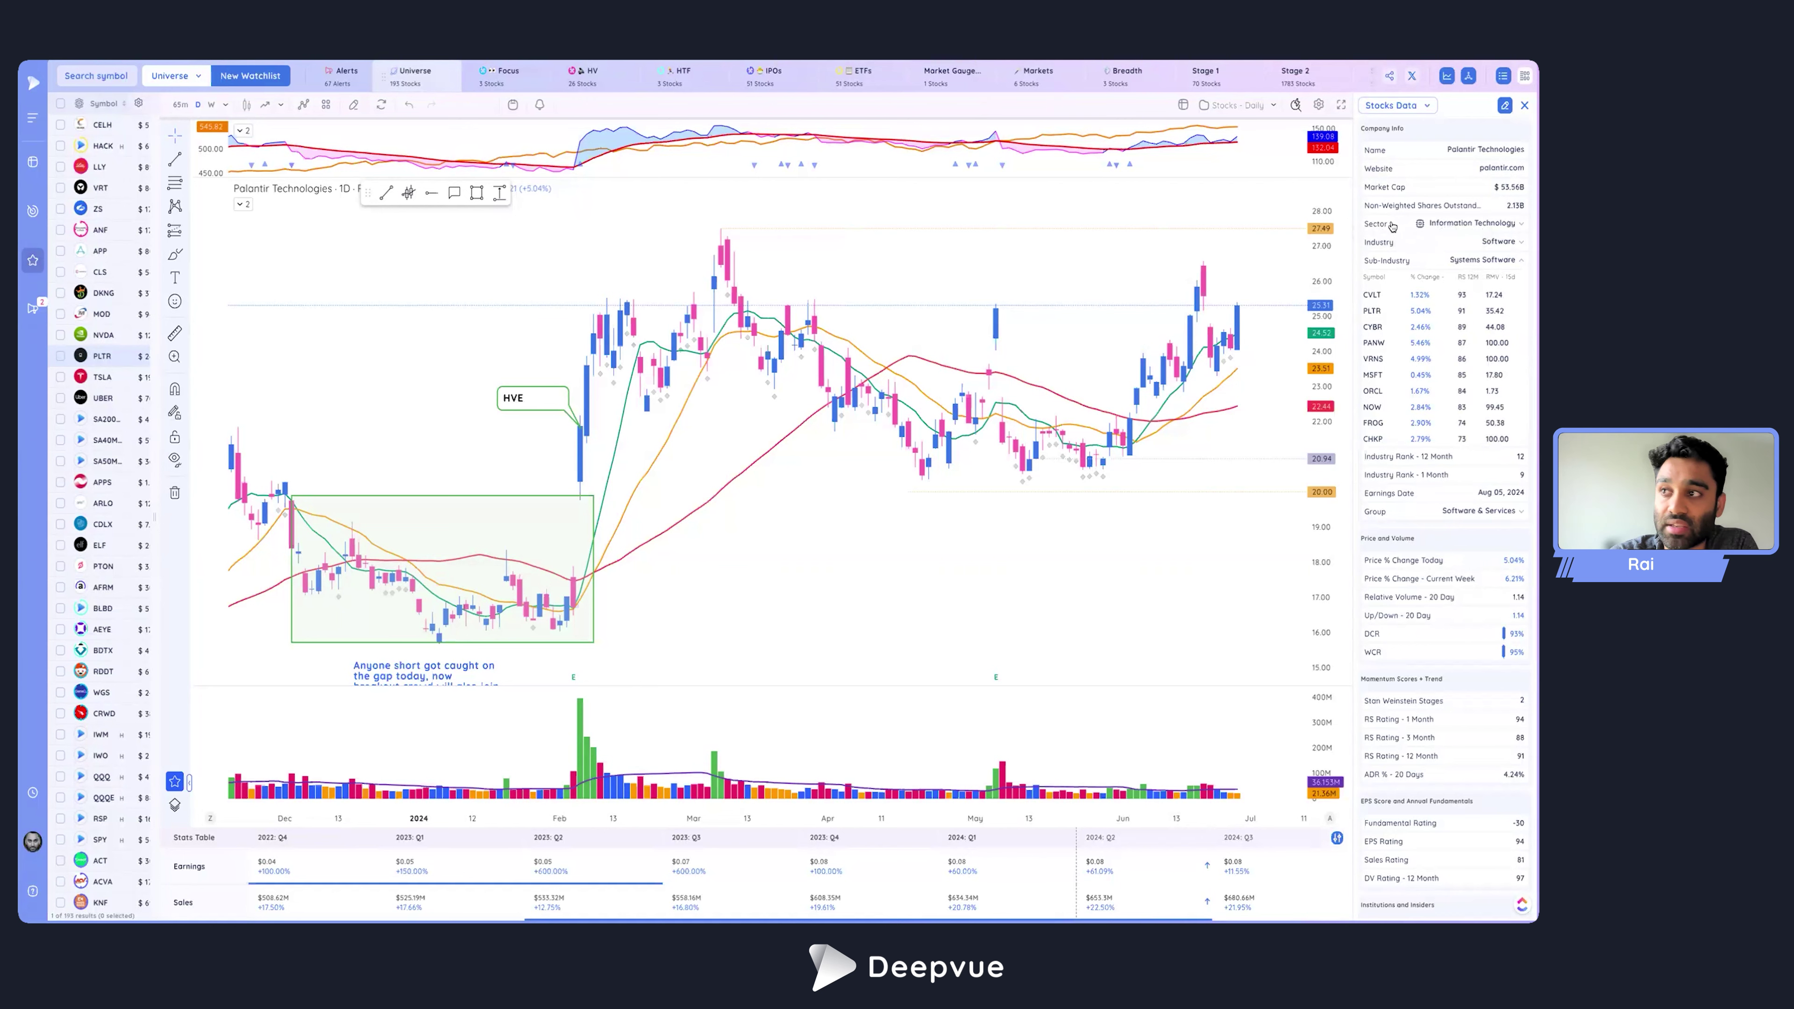
click(1372, 295)
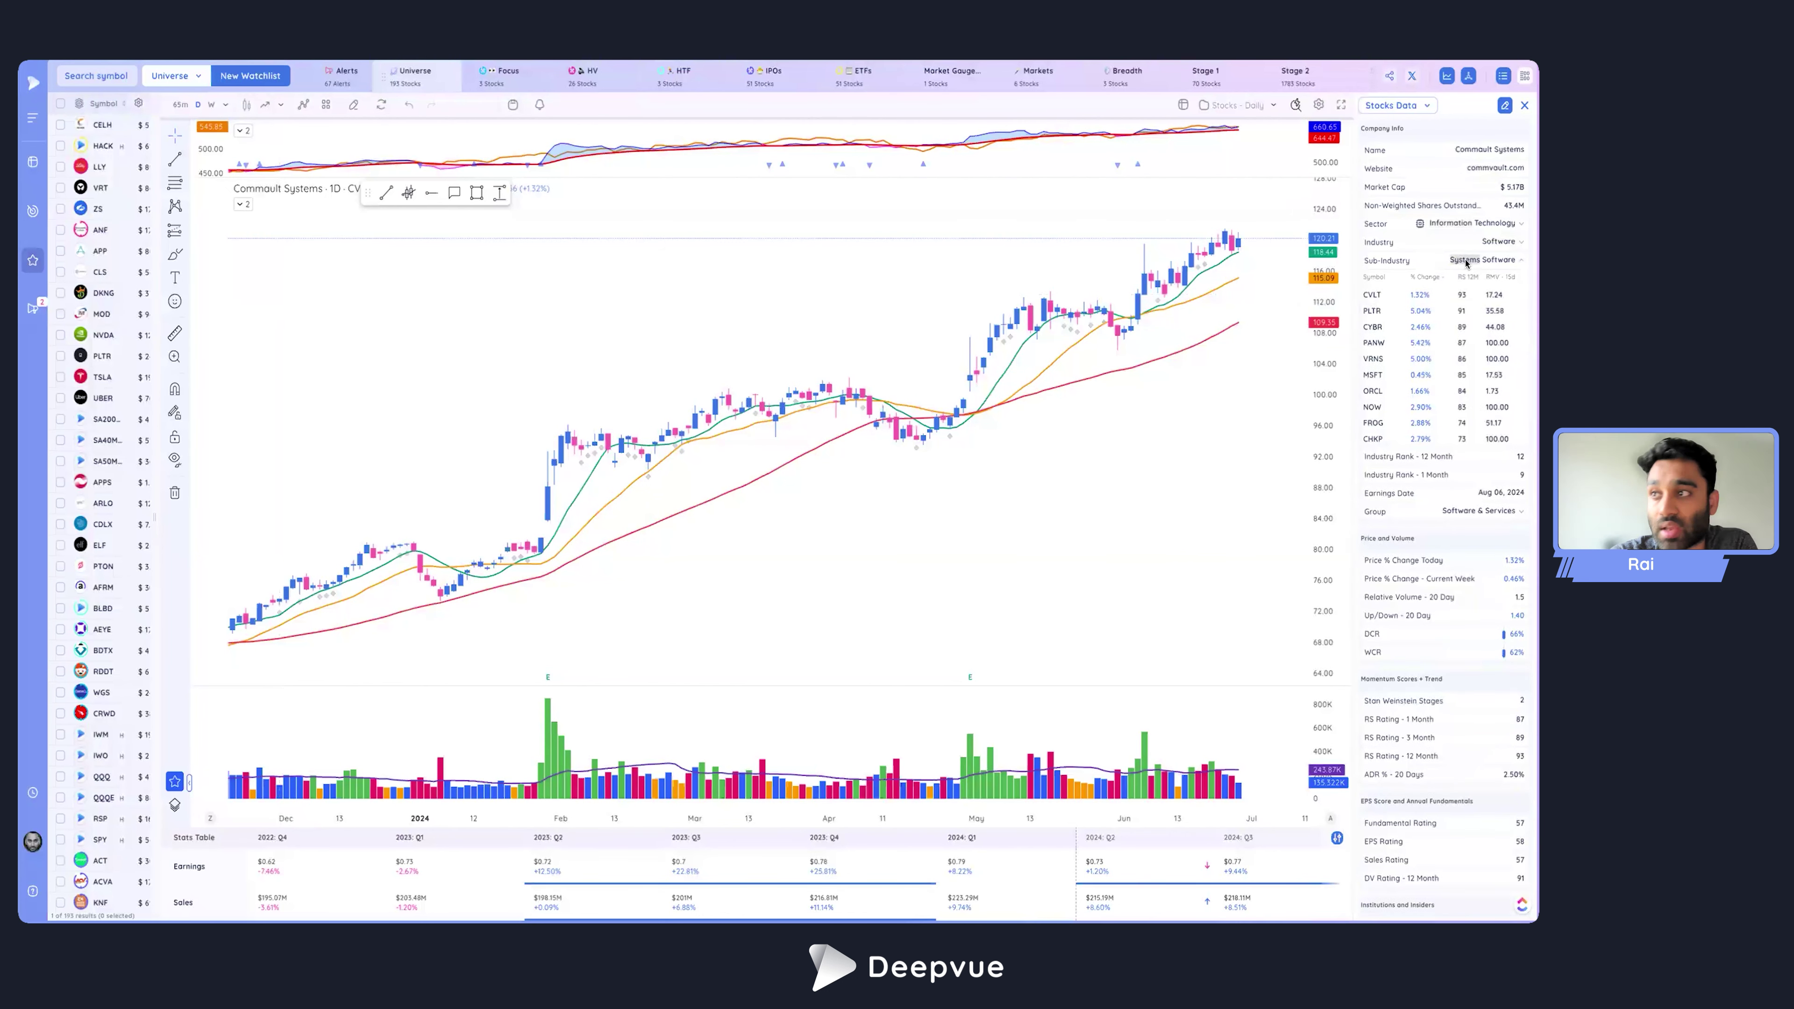
click(1381, 312)
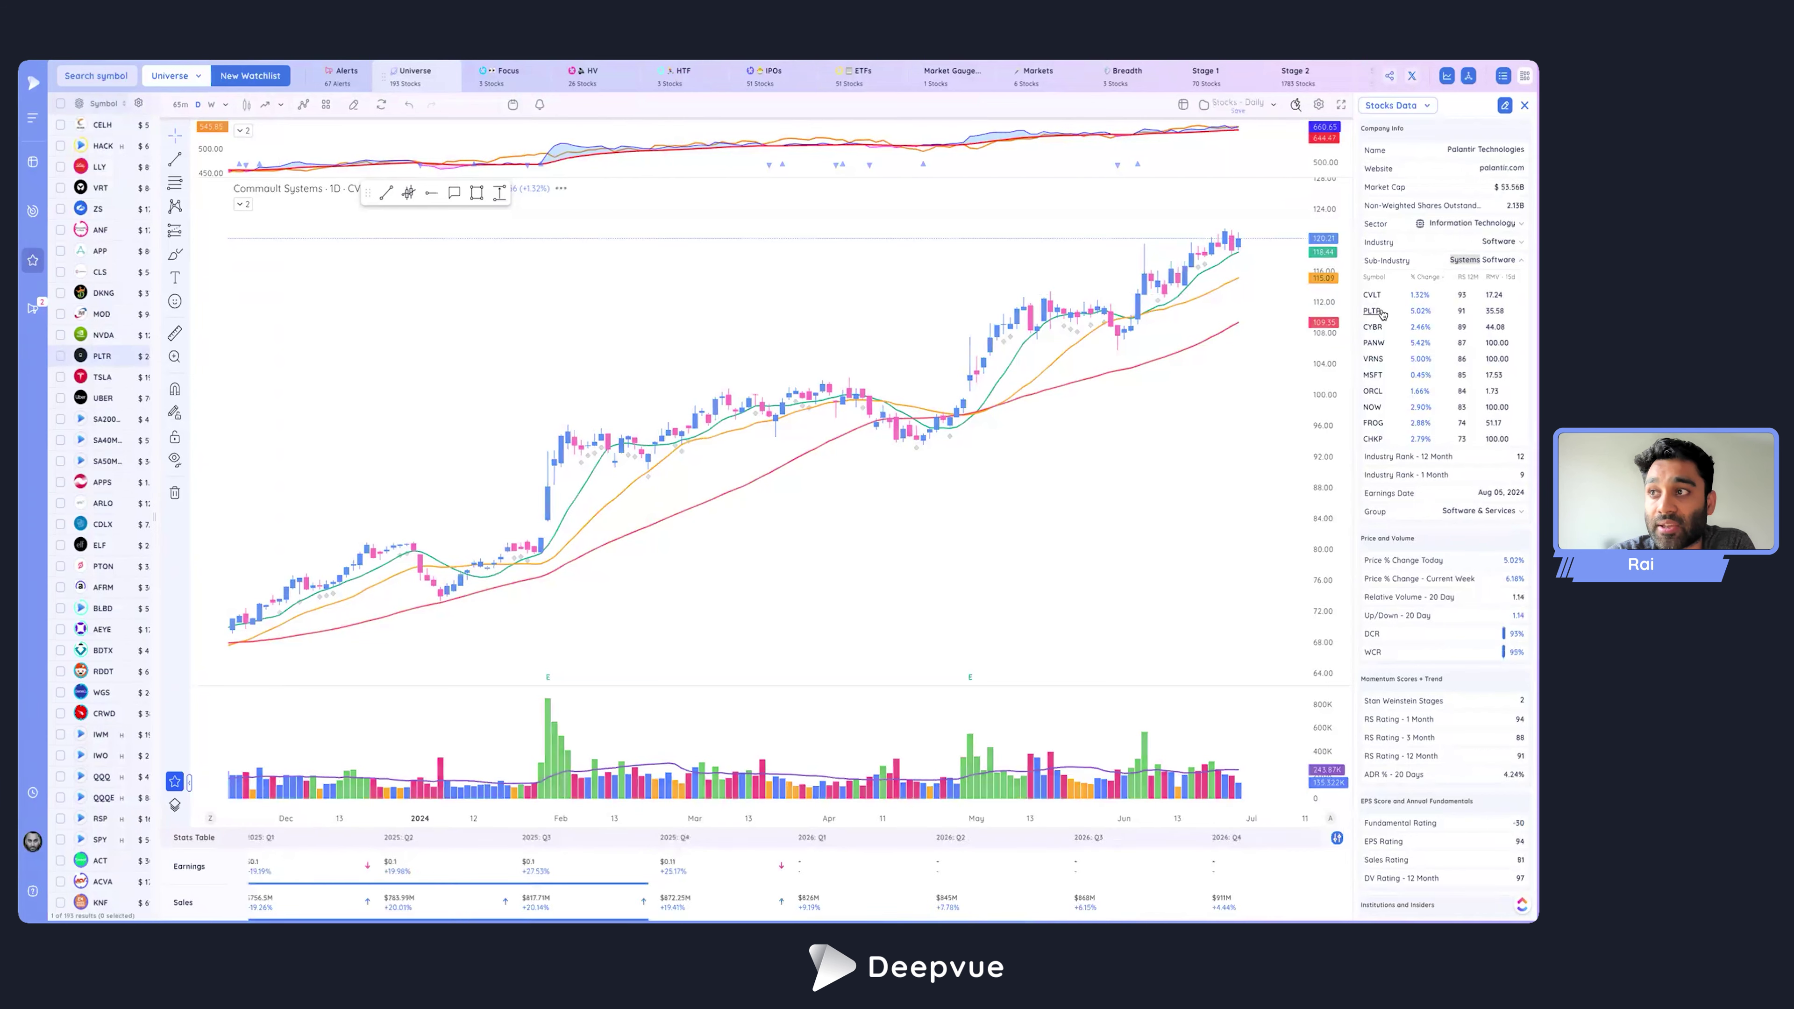
click(1374, 326)
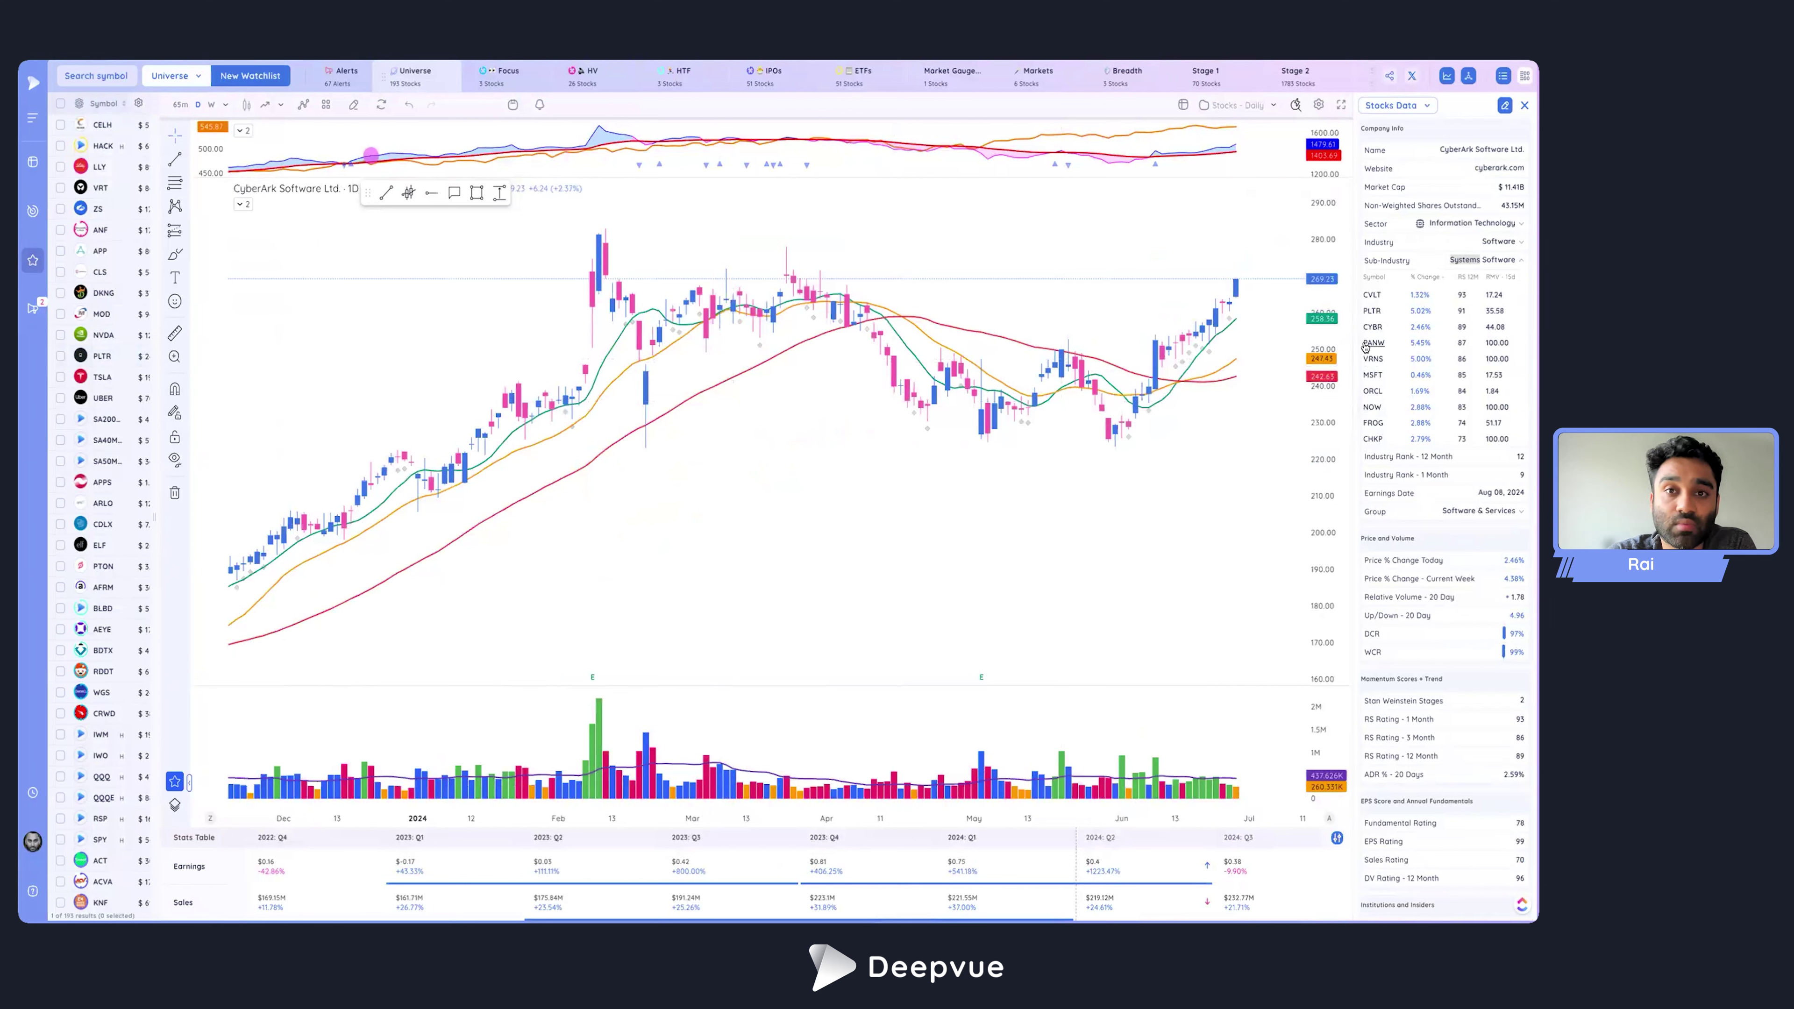
click(1417, 266)
click(1417, 267)
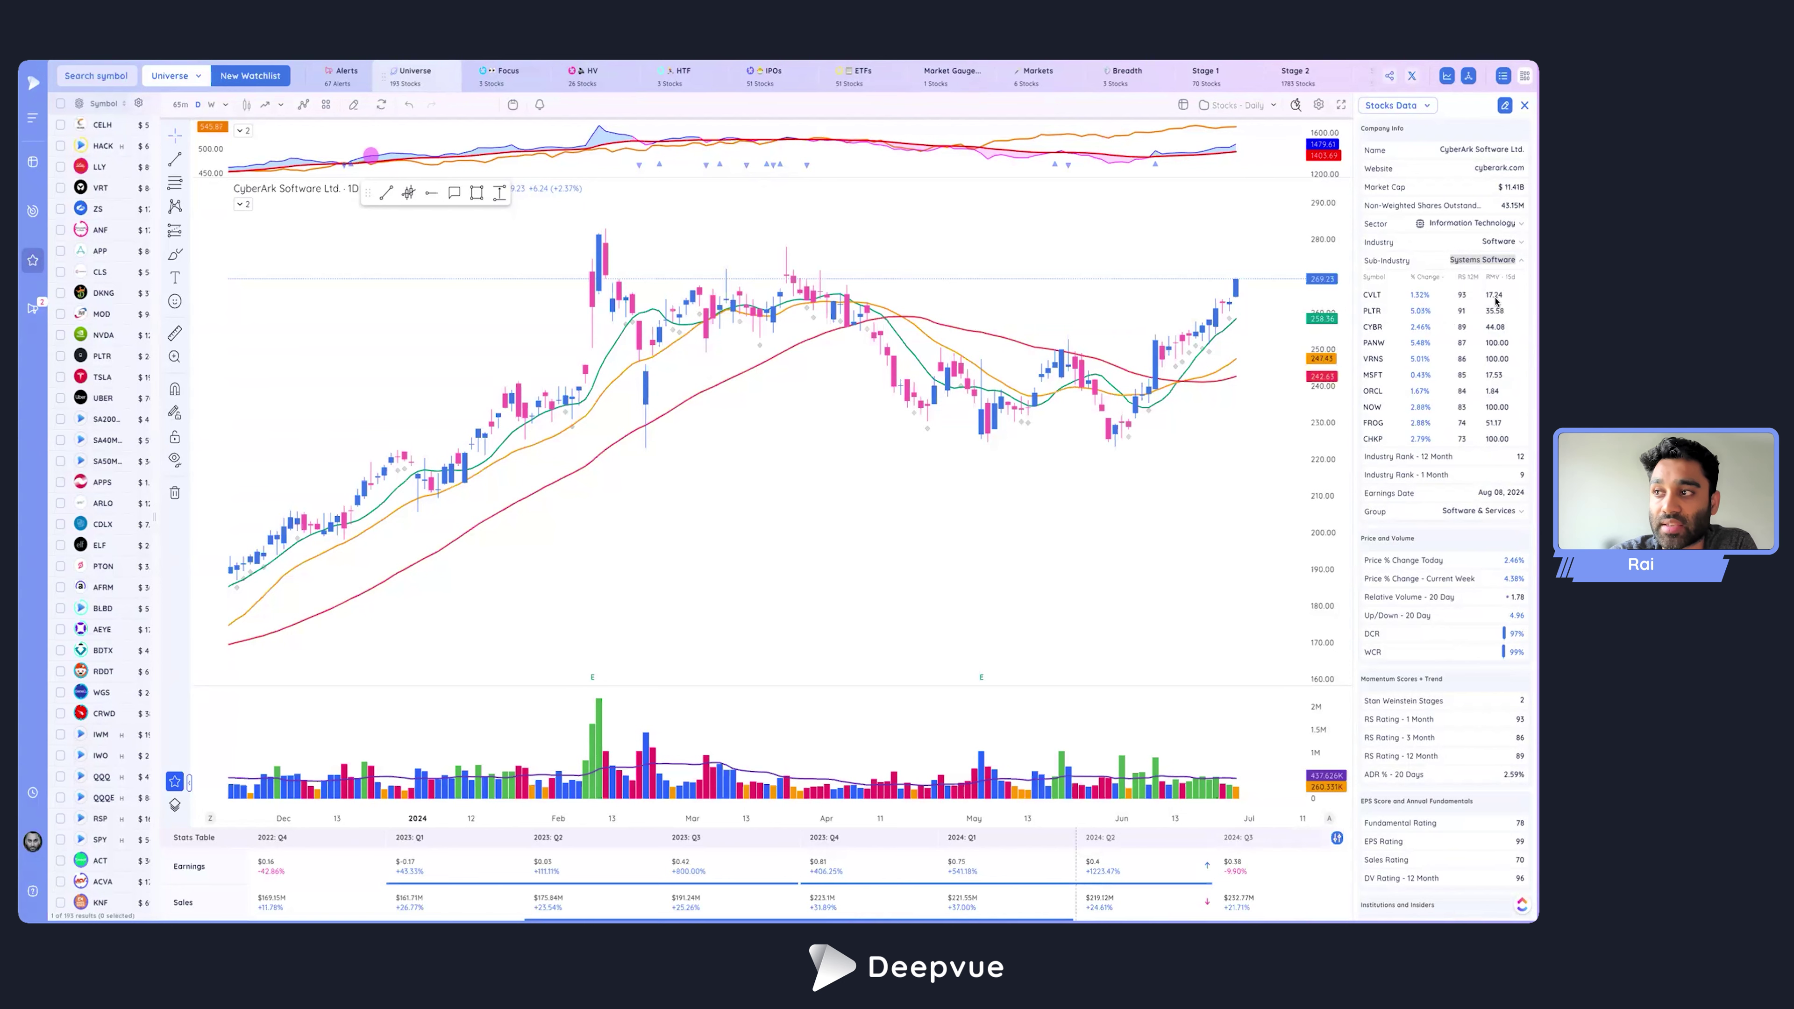
click(1372, 392)
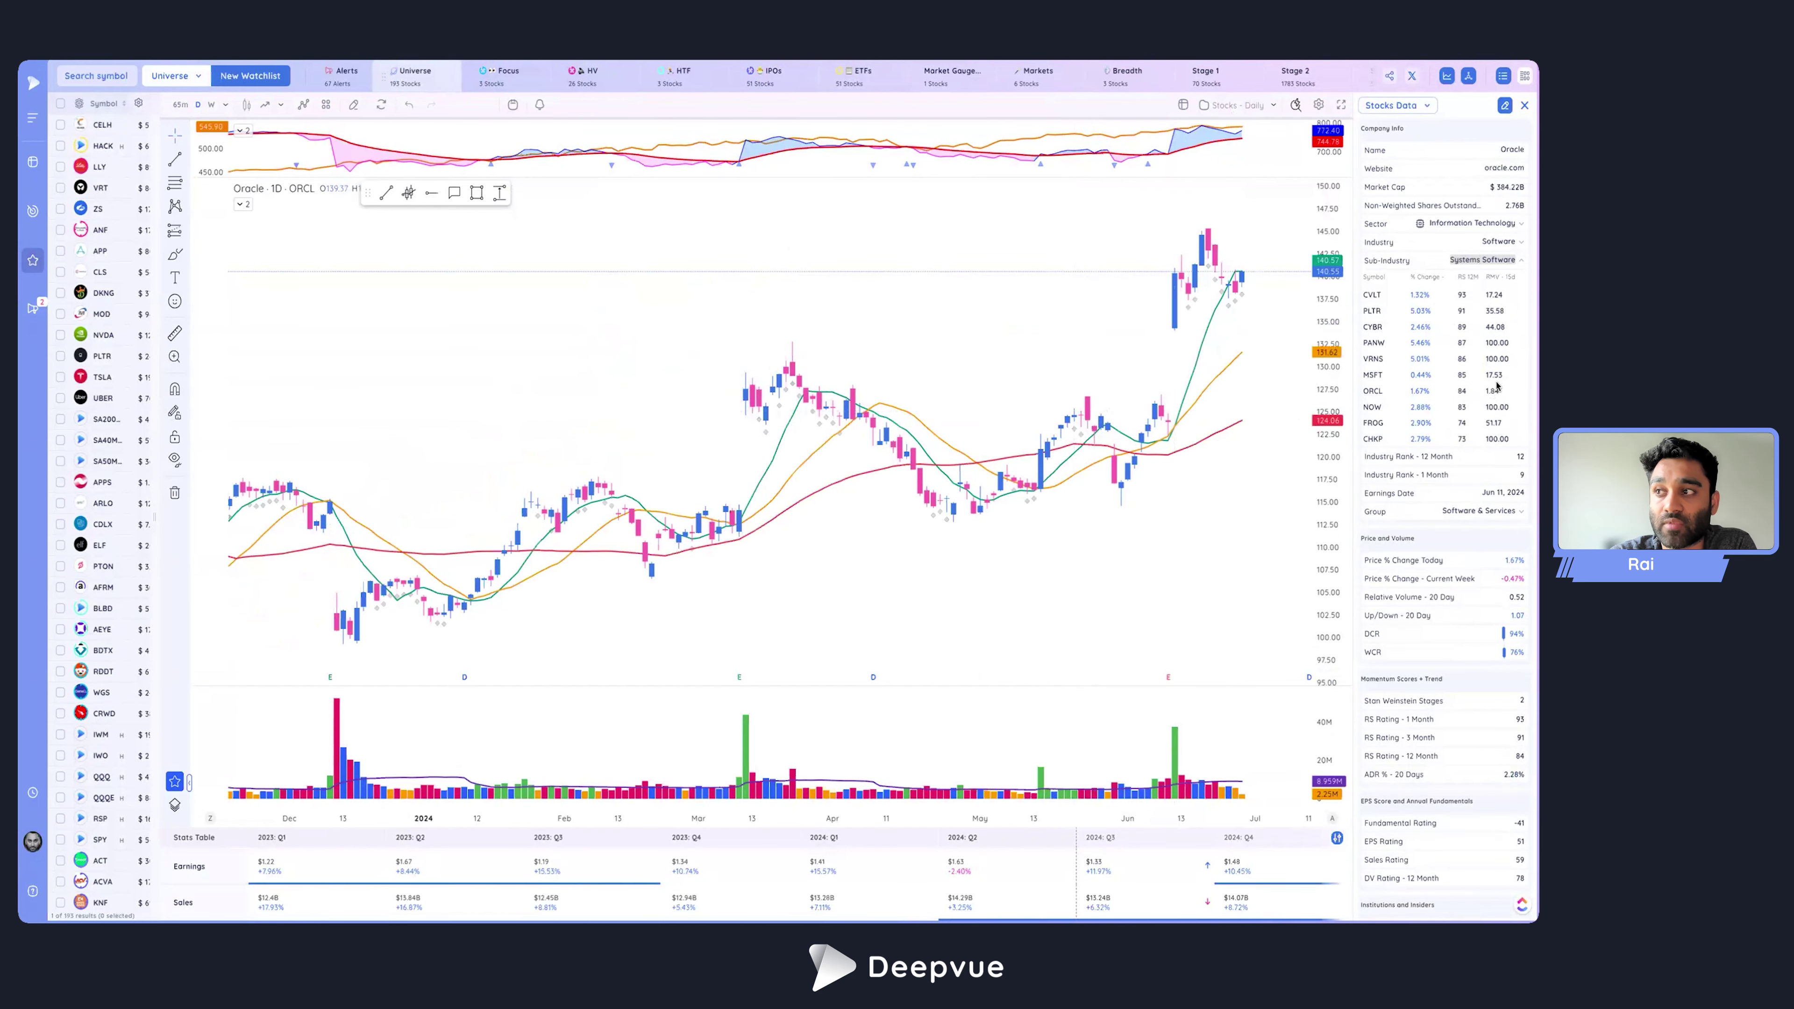
click(1372, 298)
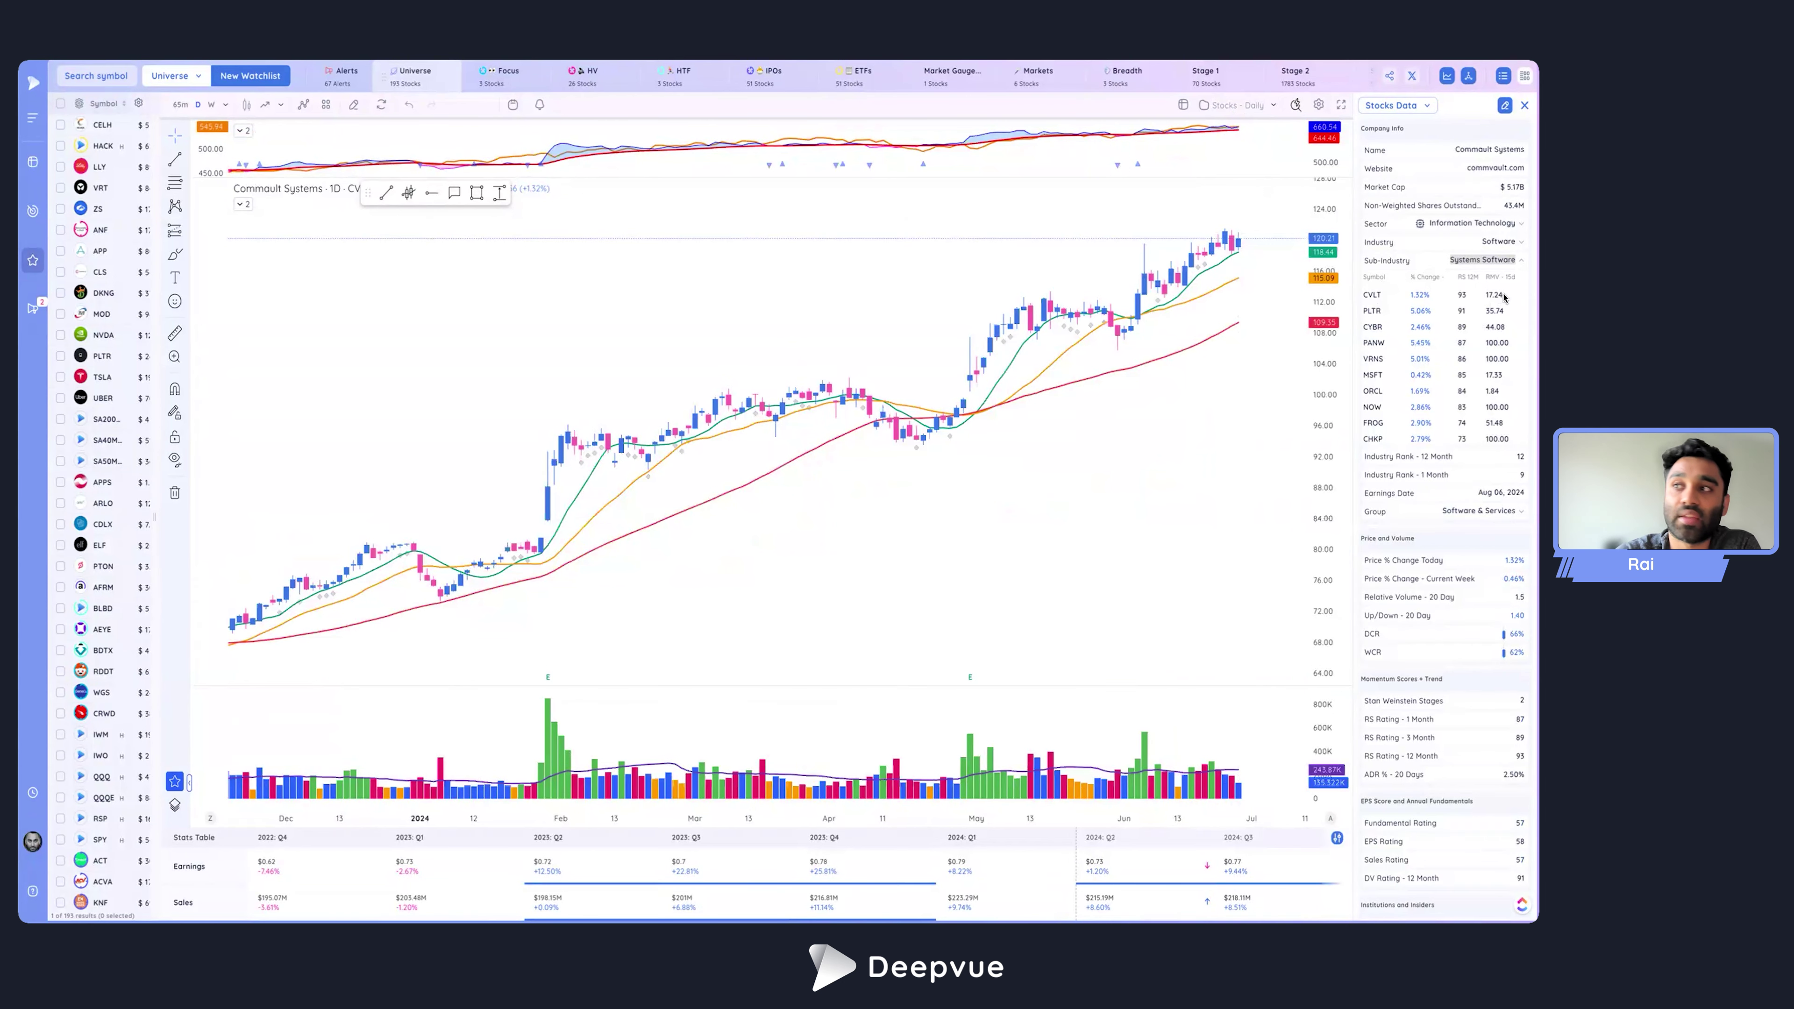
click(1377, 342)
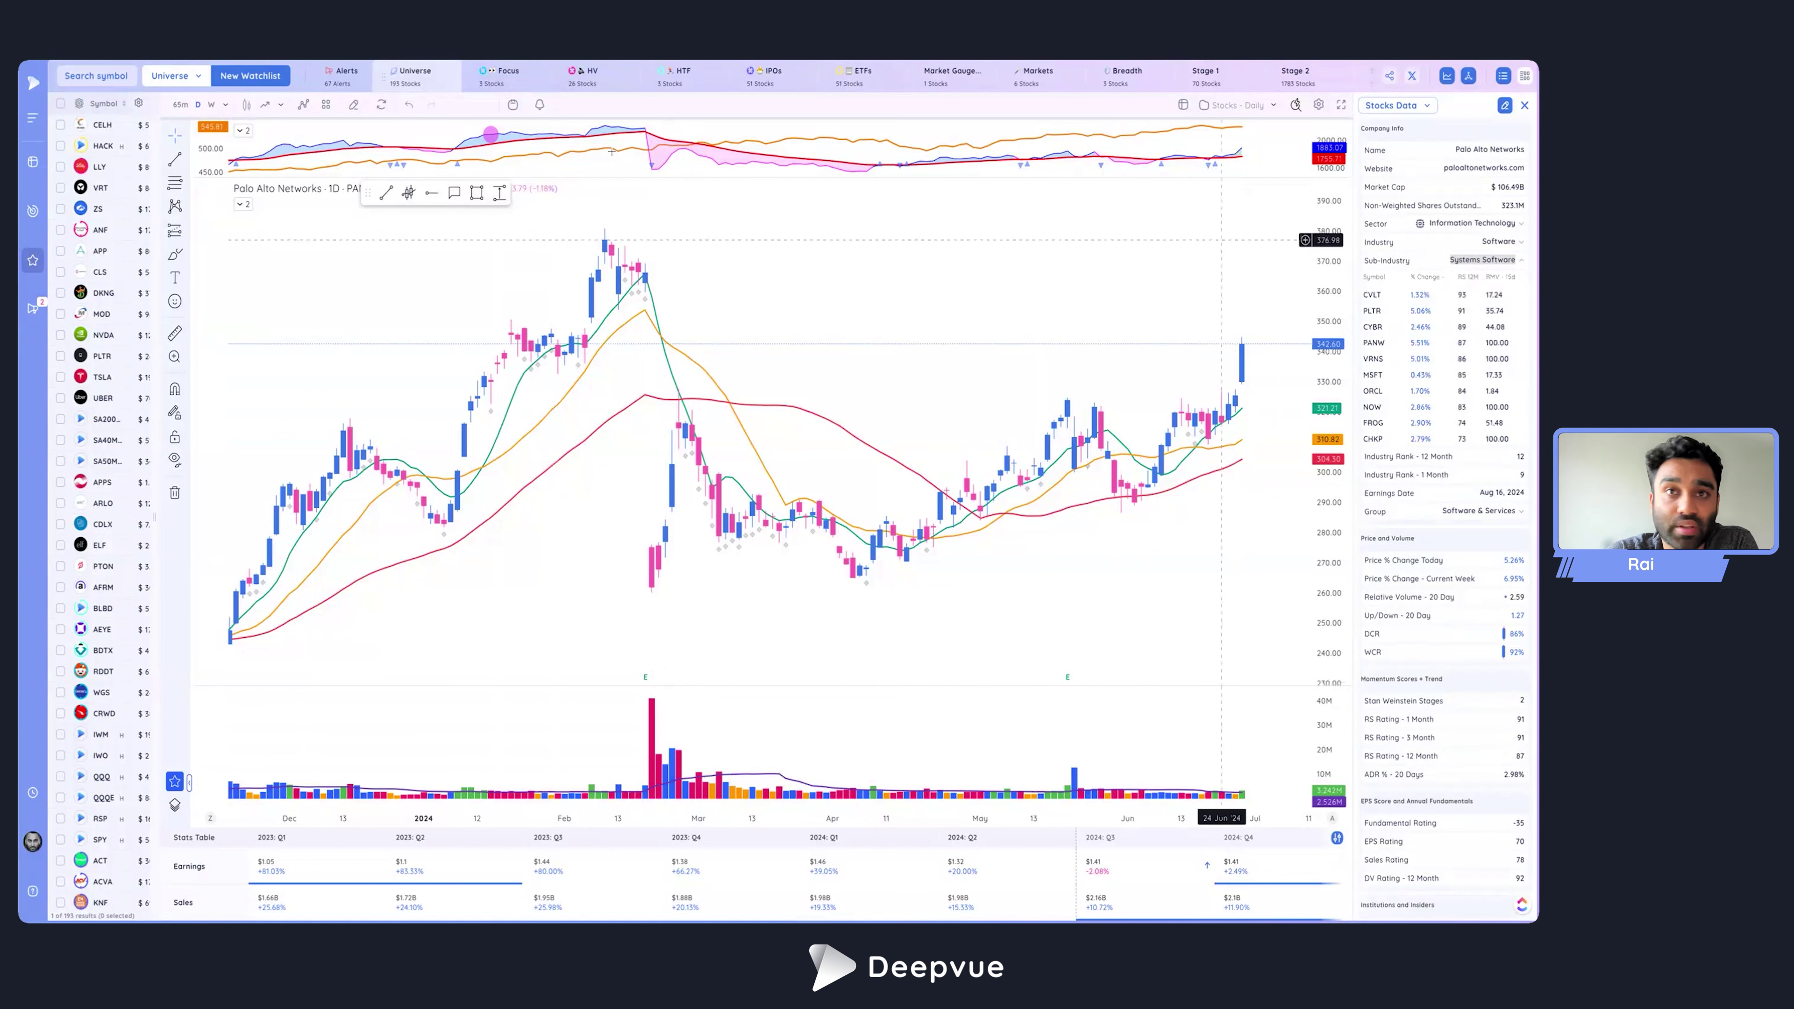
Open TSLA from the watchlist, review its sub-industry peers GM, RACE and RIVN, and return to TSLA.
click(111, 377)
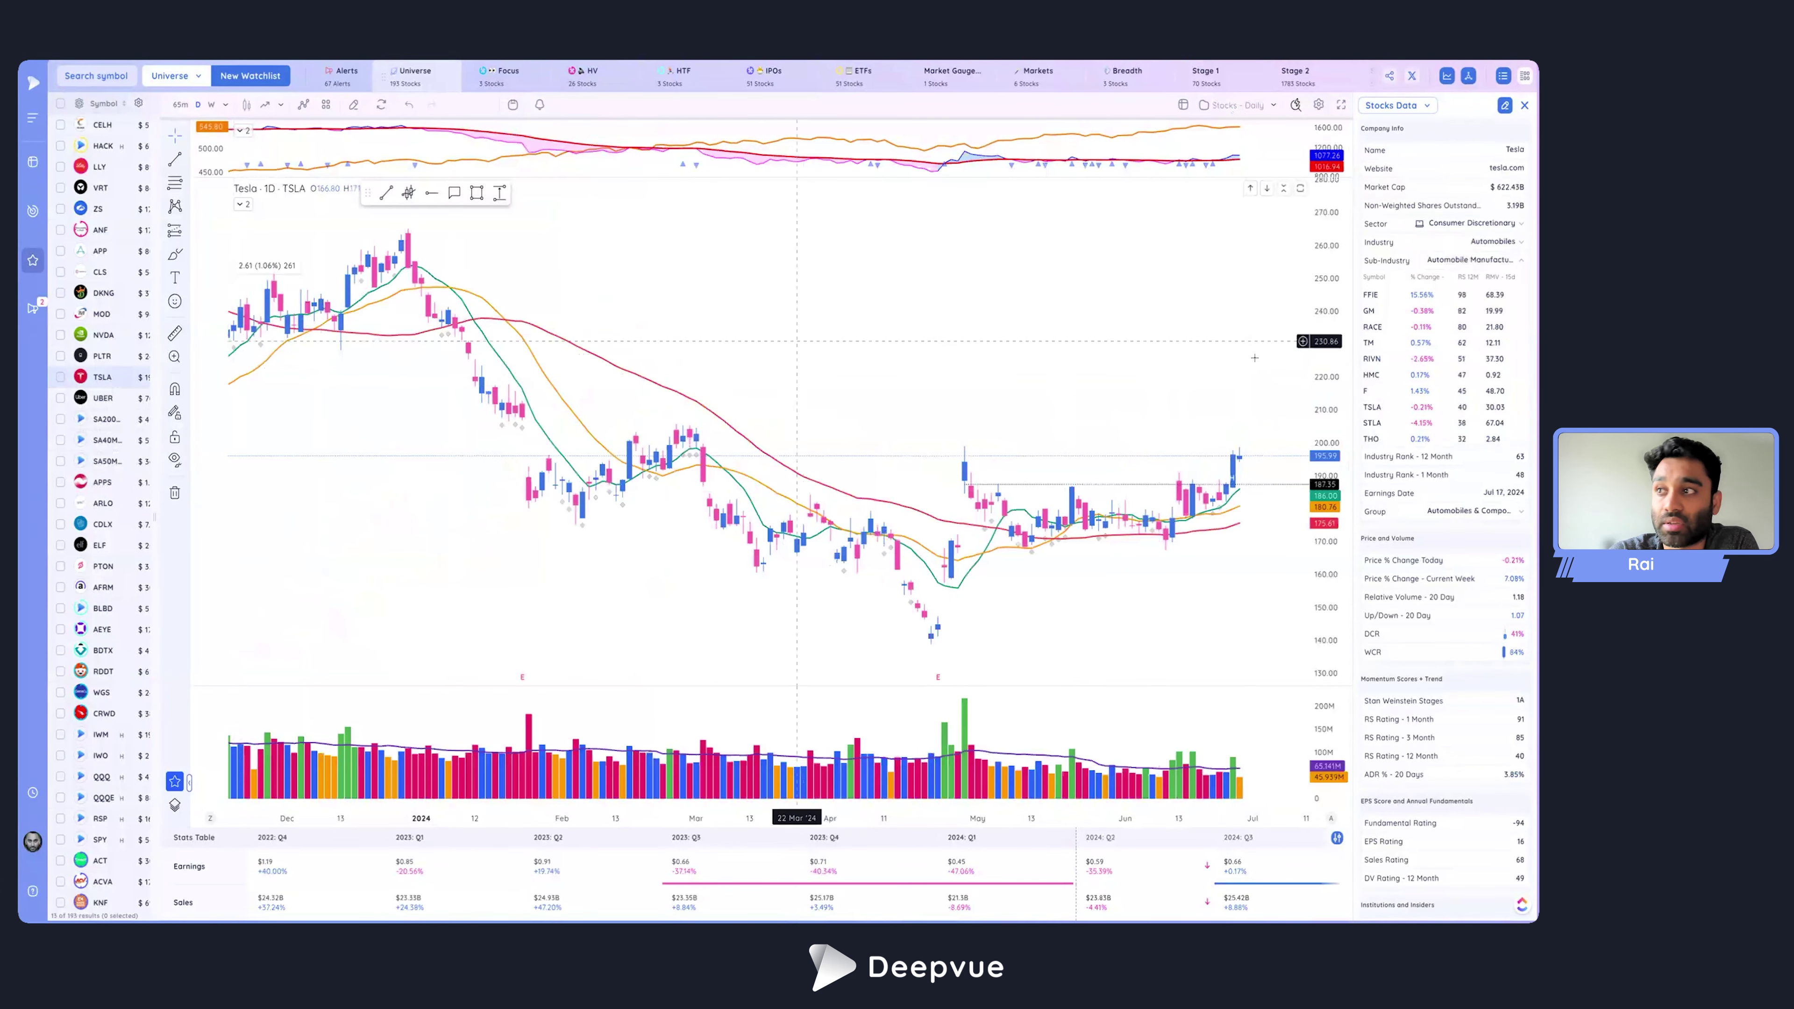
click(1369, 313)
click(1371, 328)
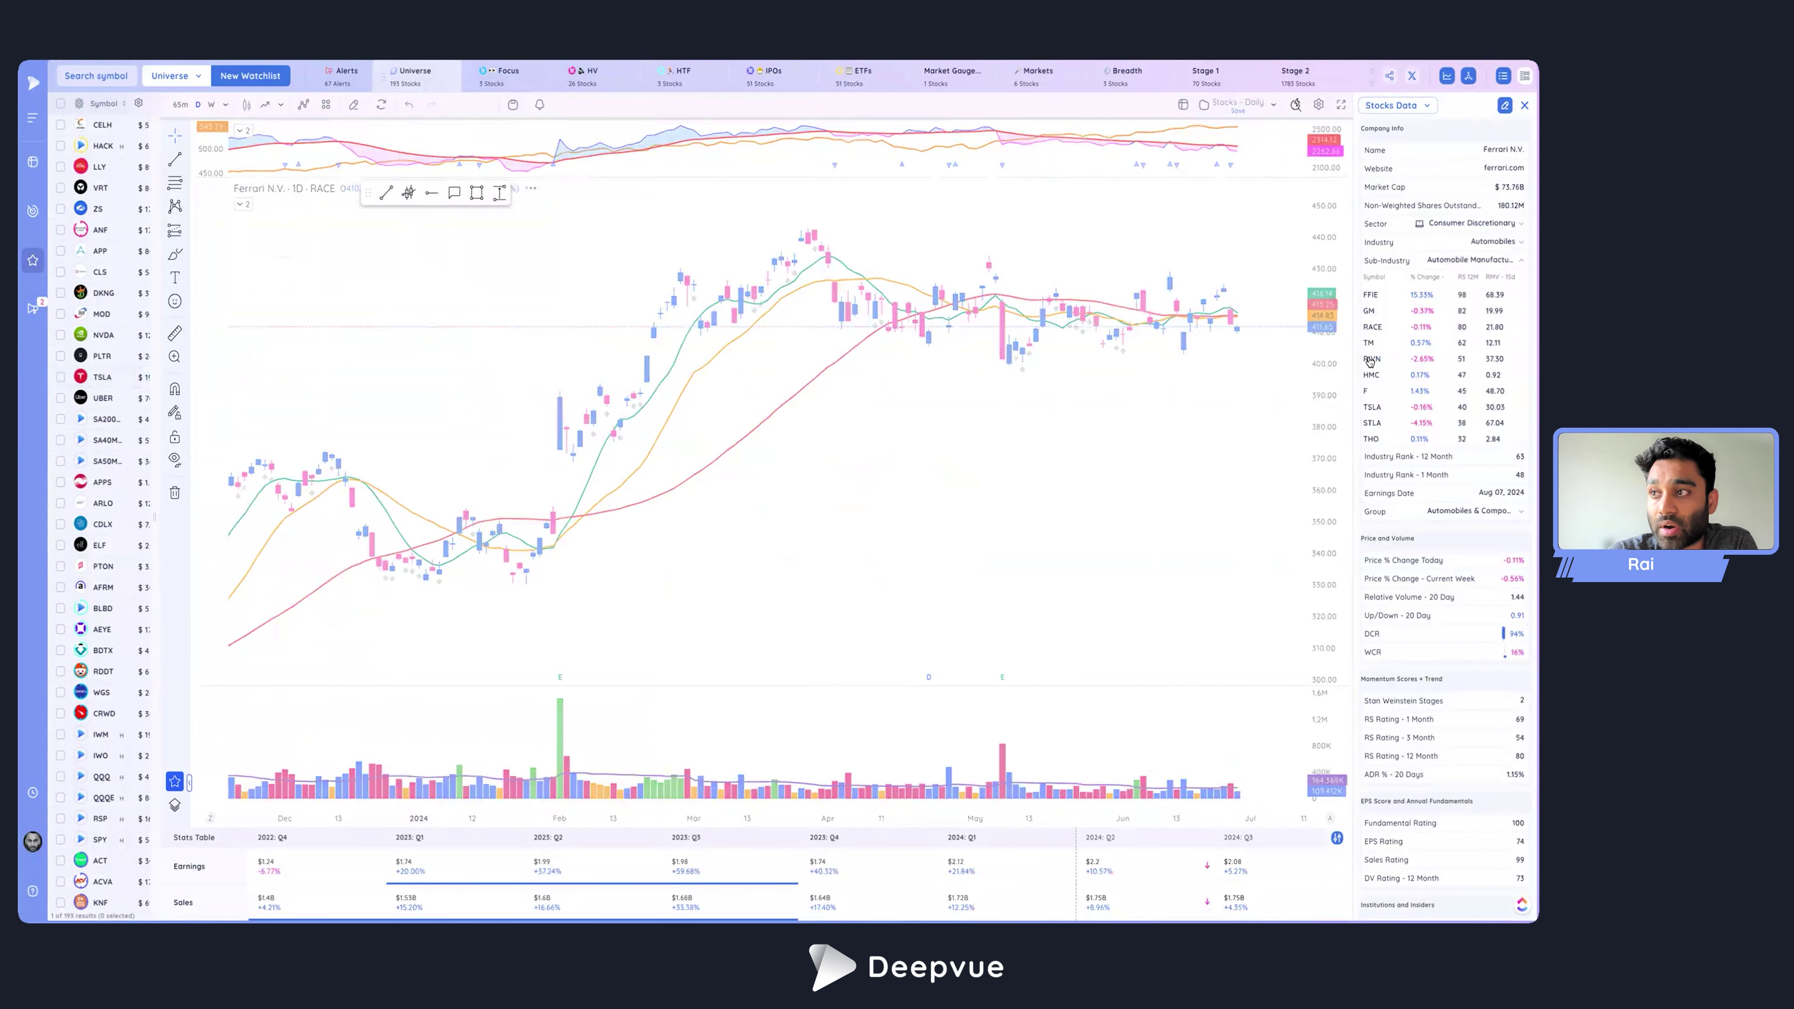
click(1371, 360)
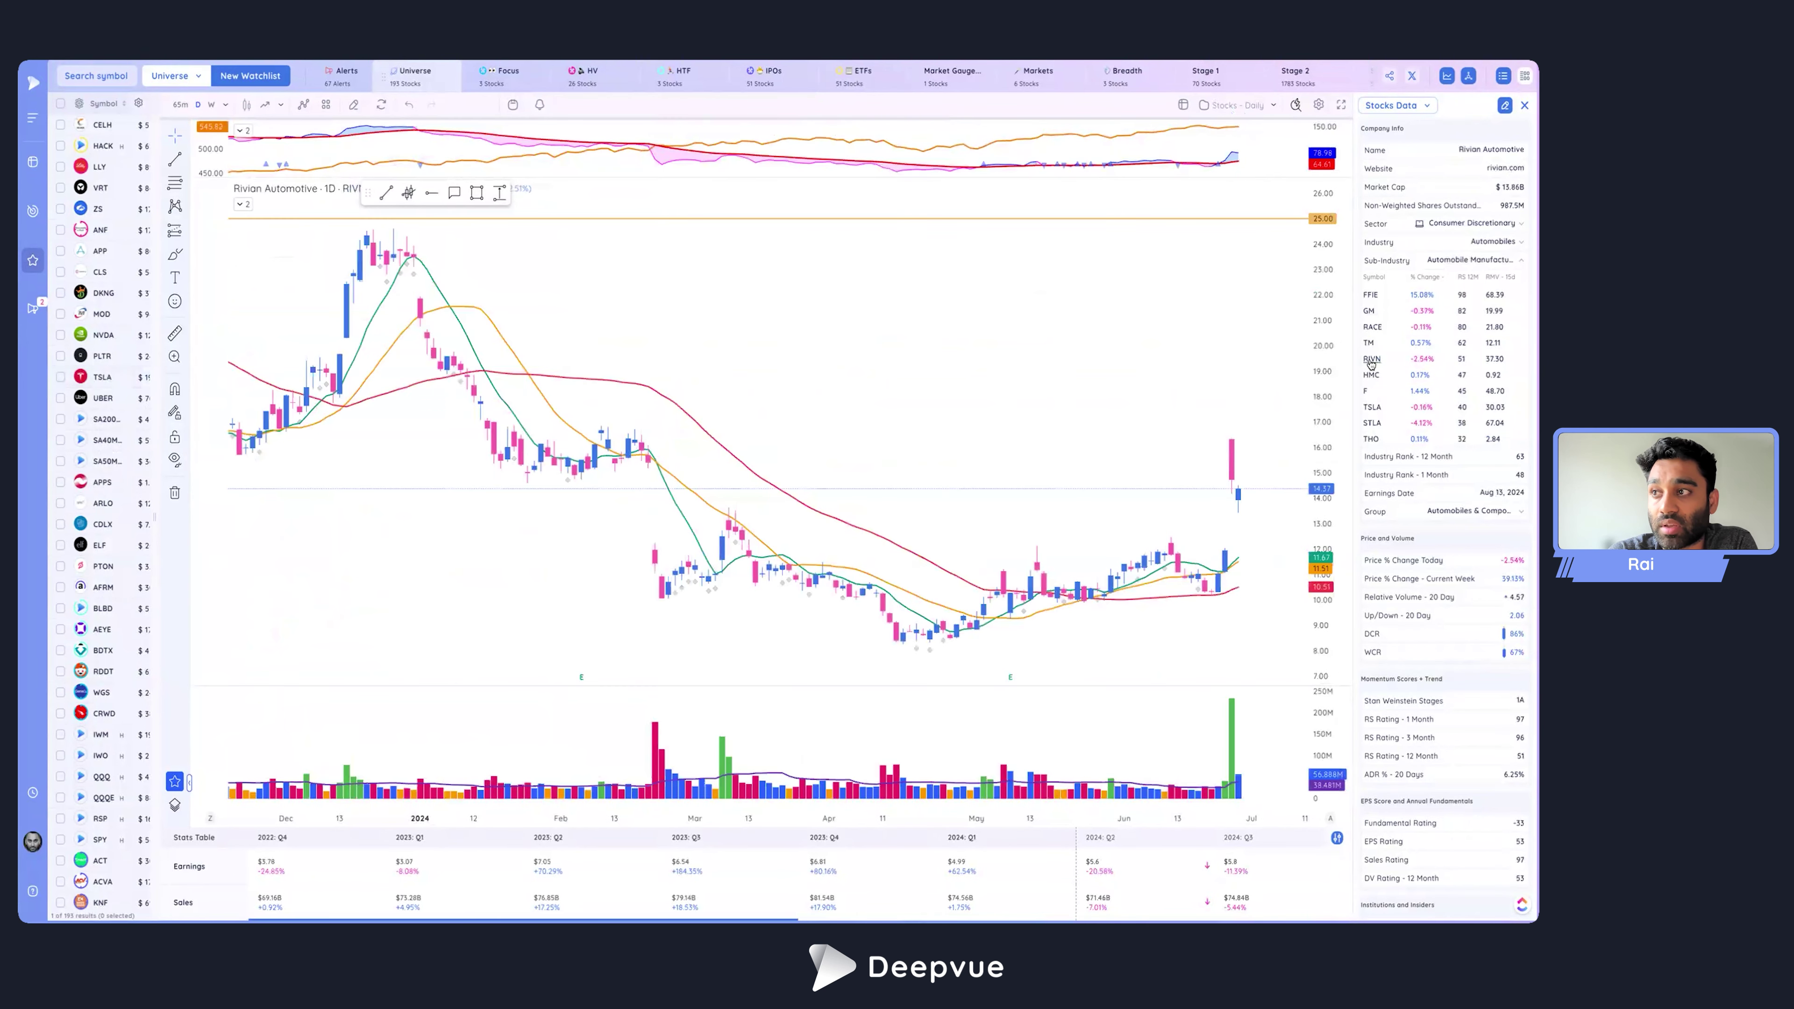
click(121, 381)
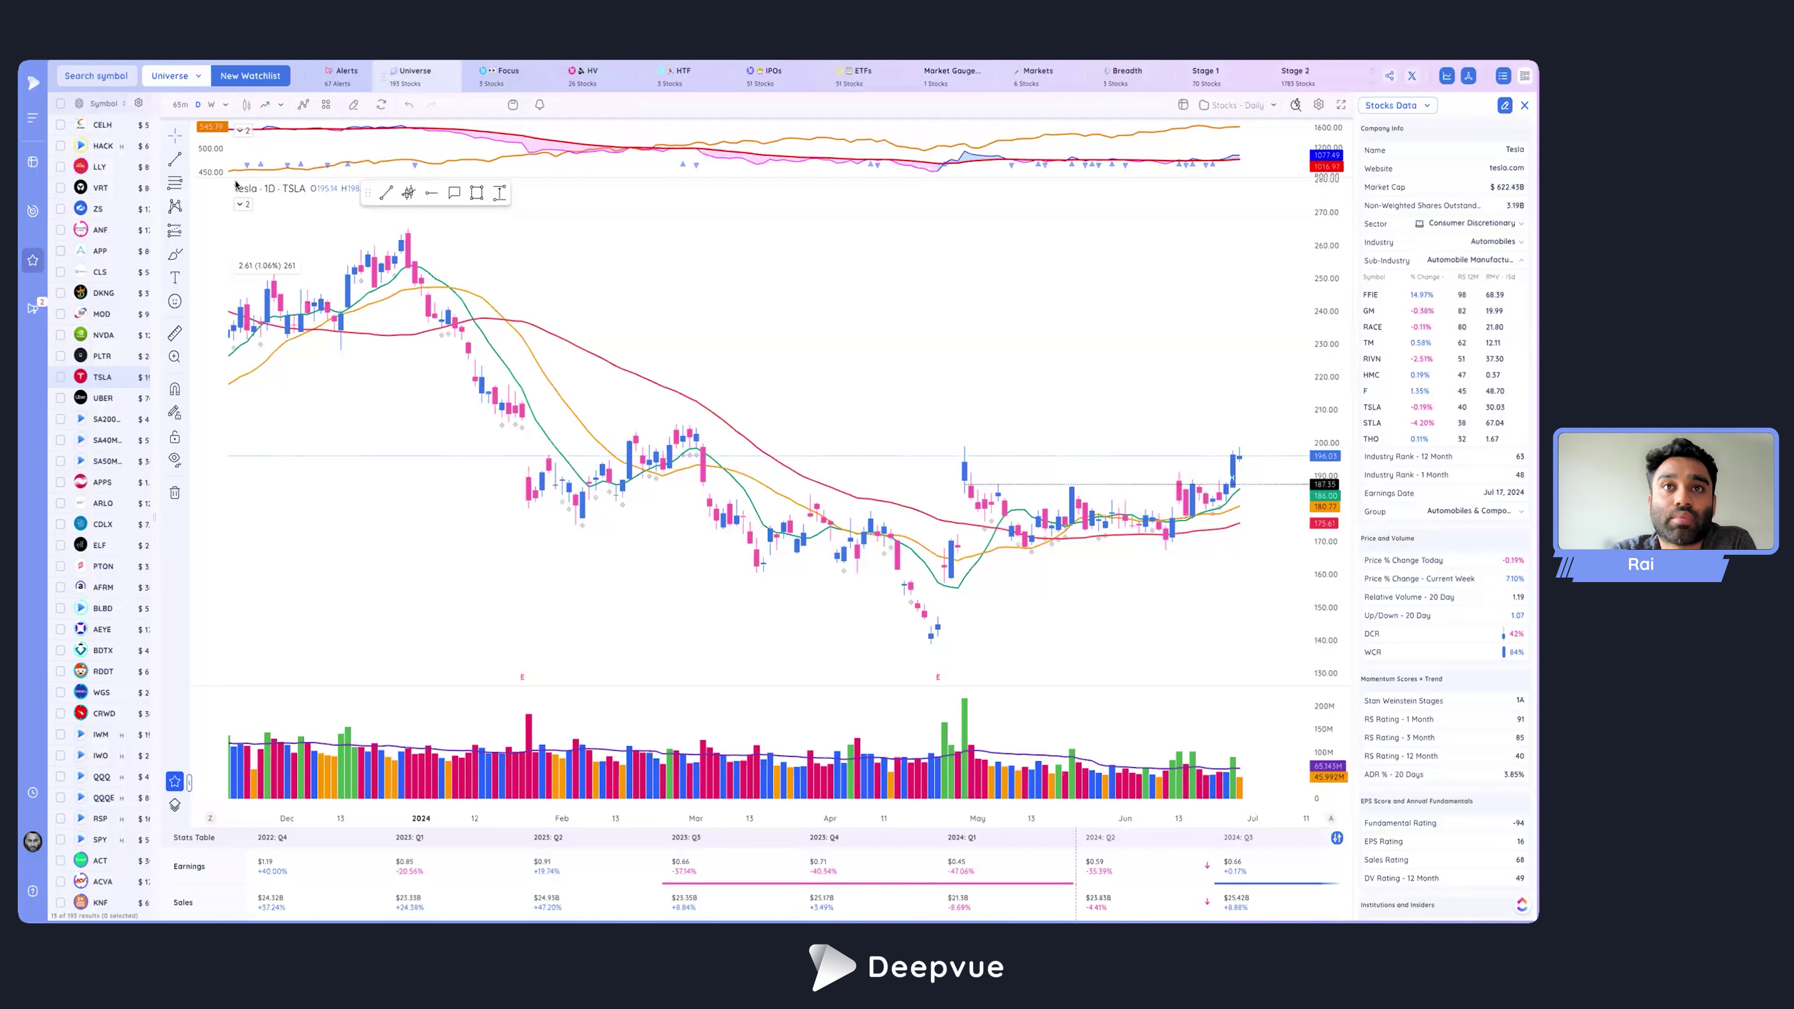
Open the Market Open dashboard, view the list of saved dashboards, and close the list.
click(223, 106)
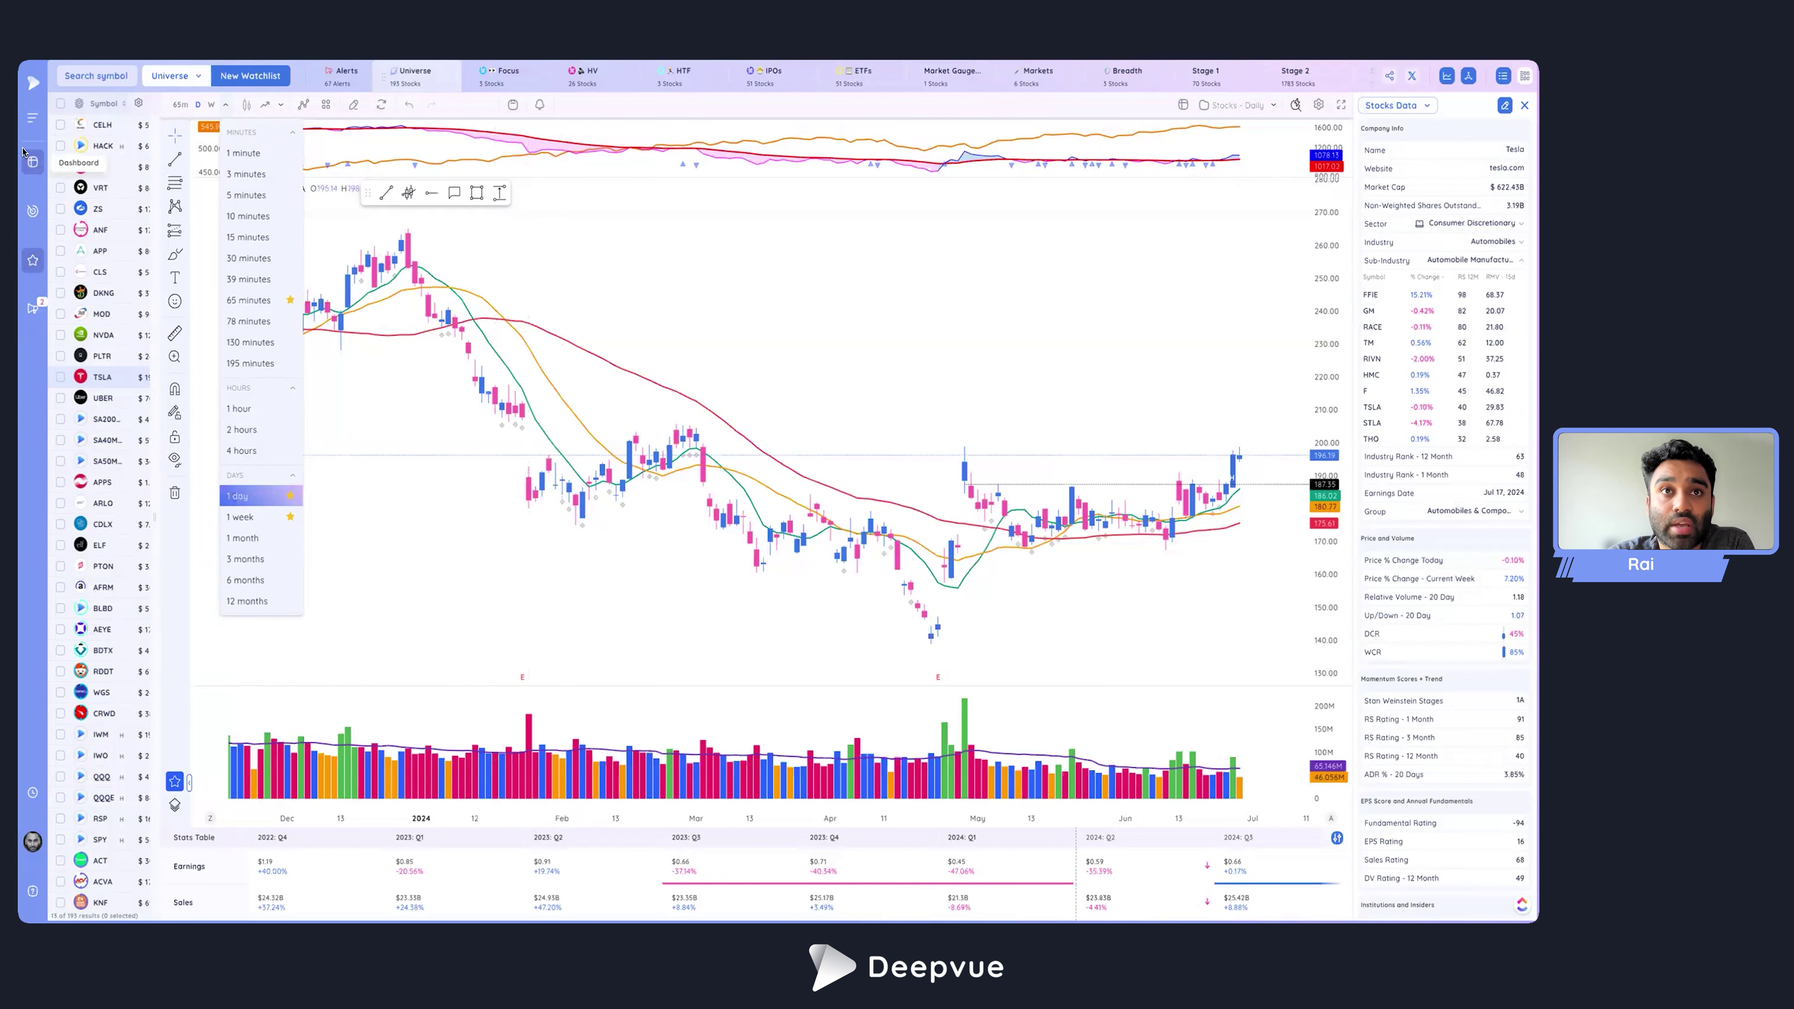
click(33, 163)
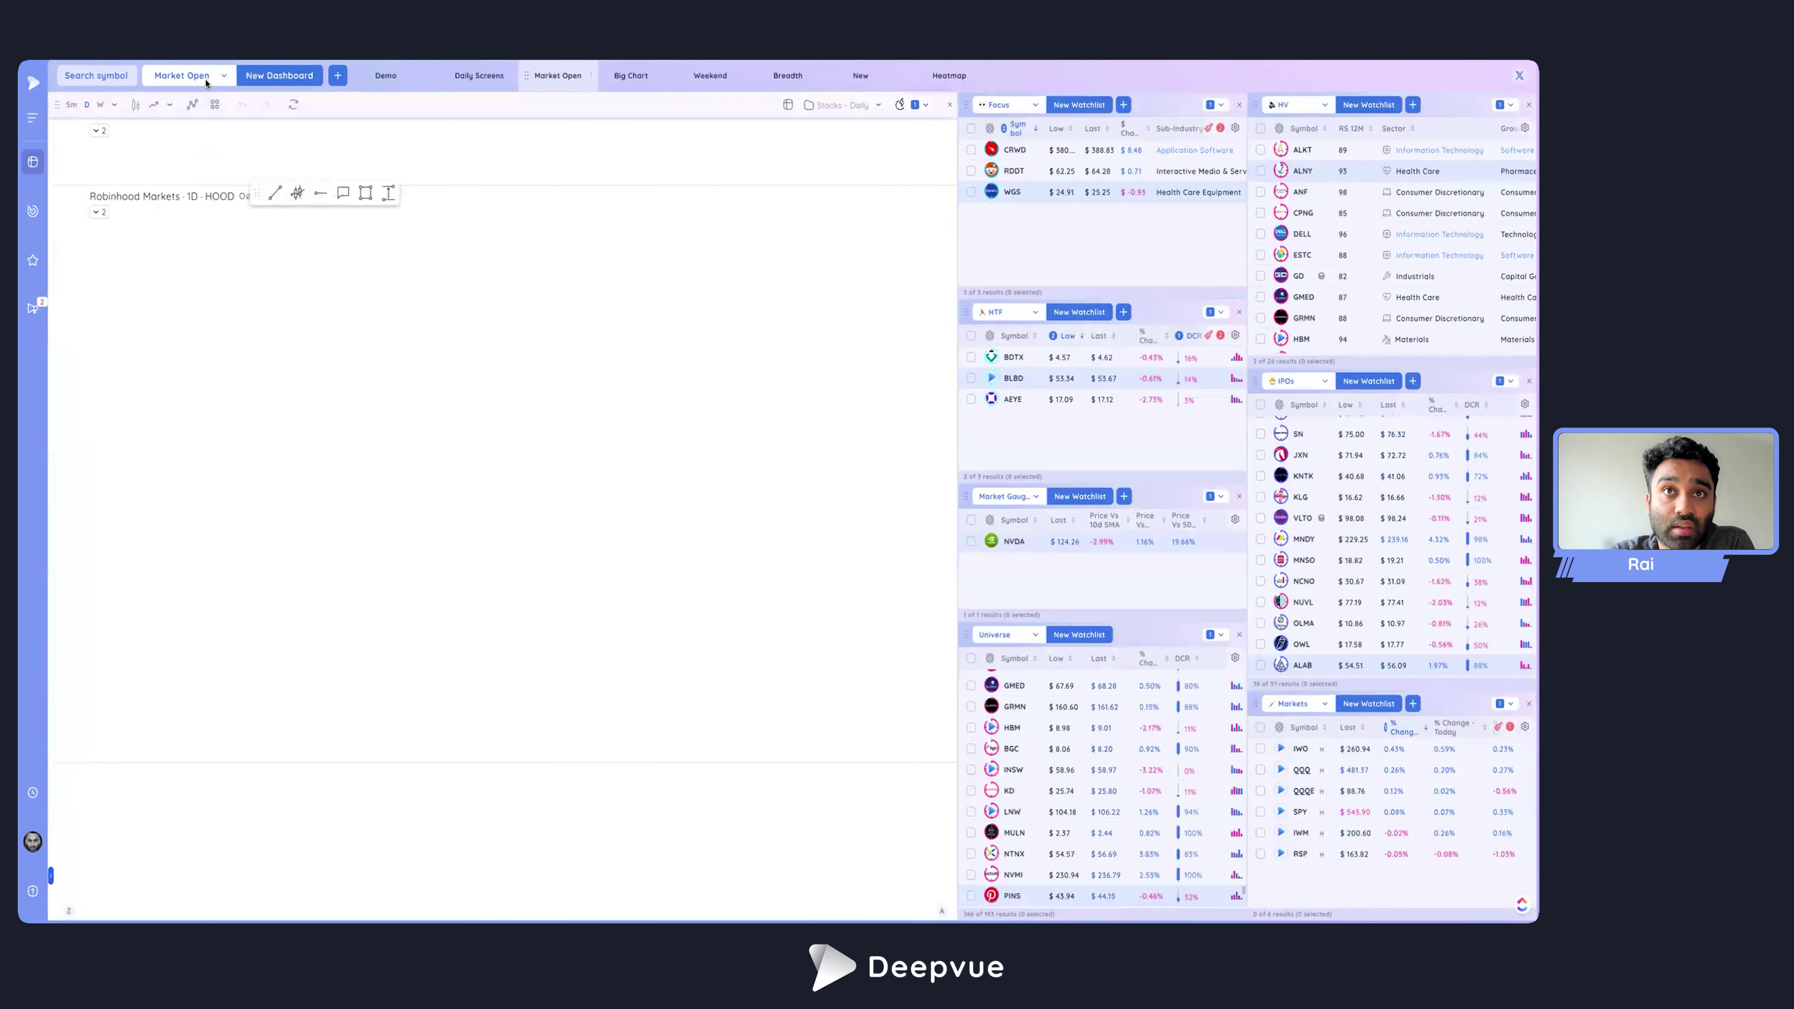
click(191, 75)
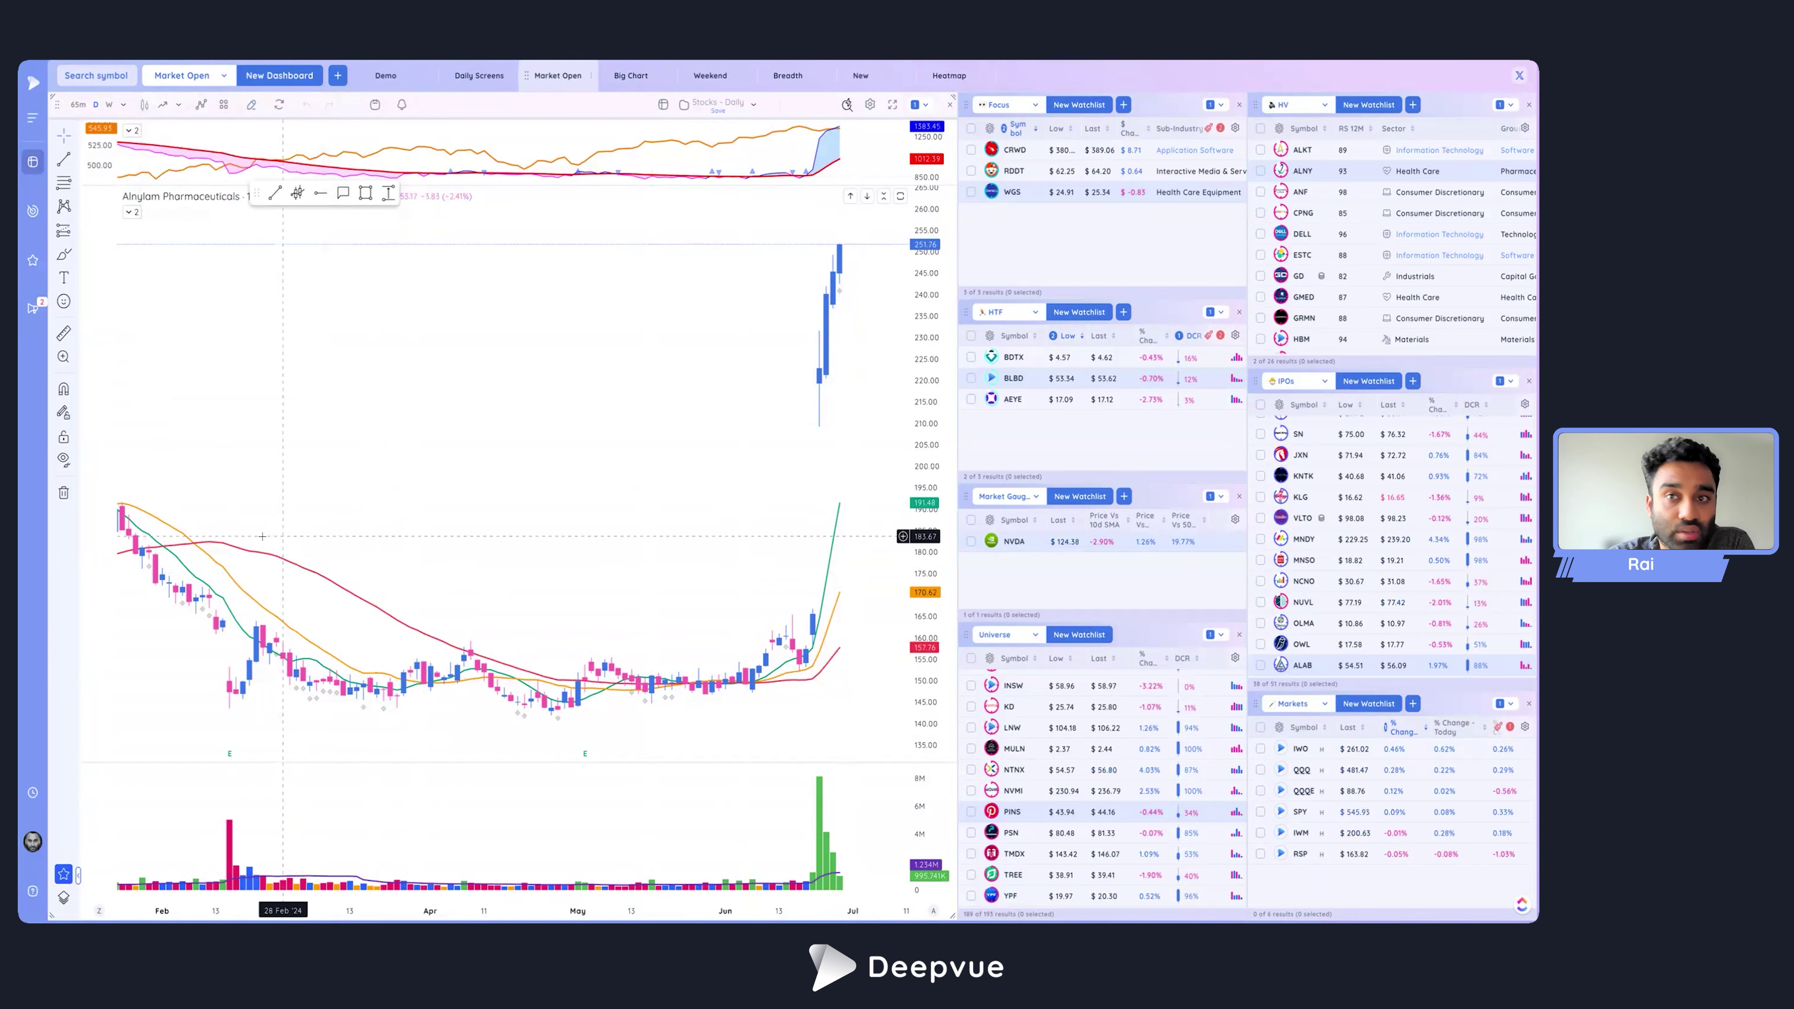
click(214, 77)
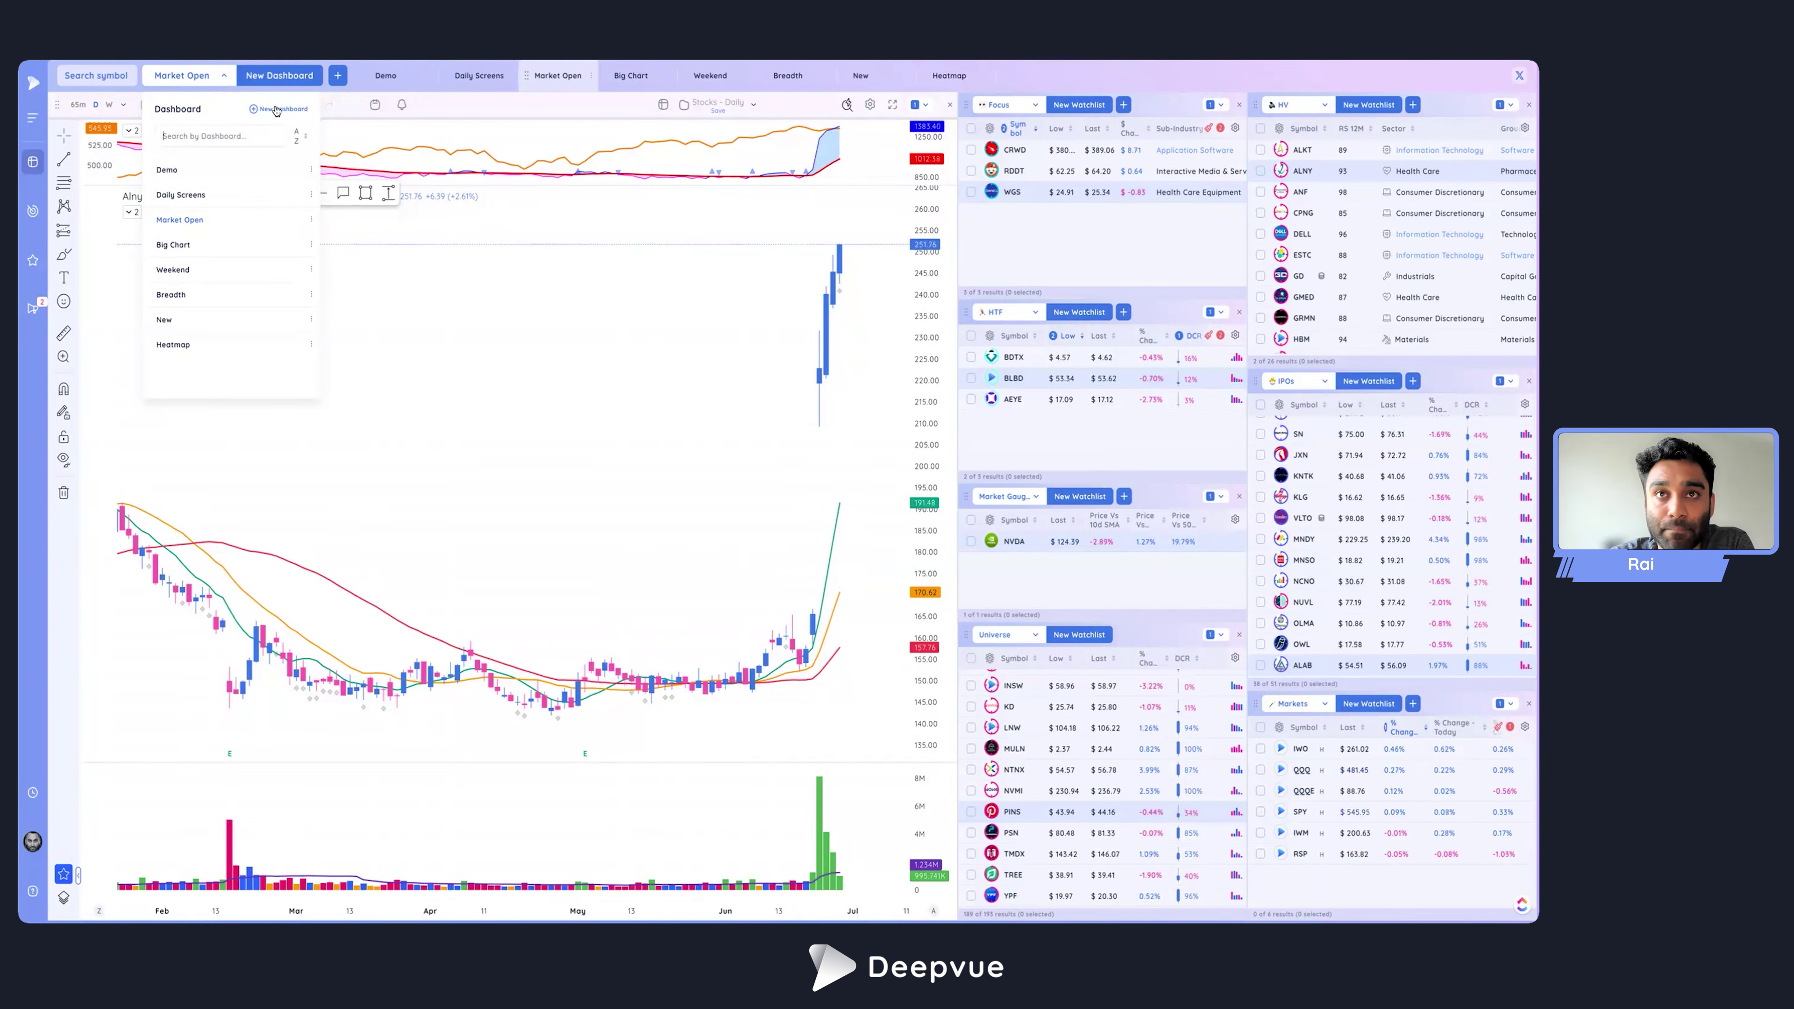
click(128, 183)
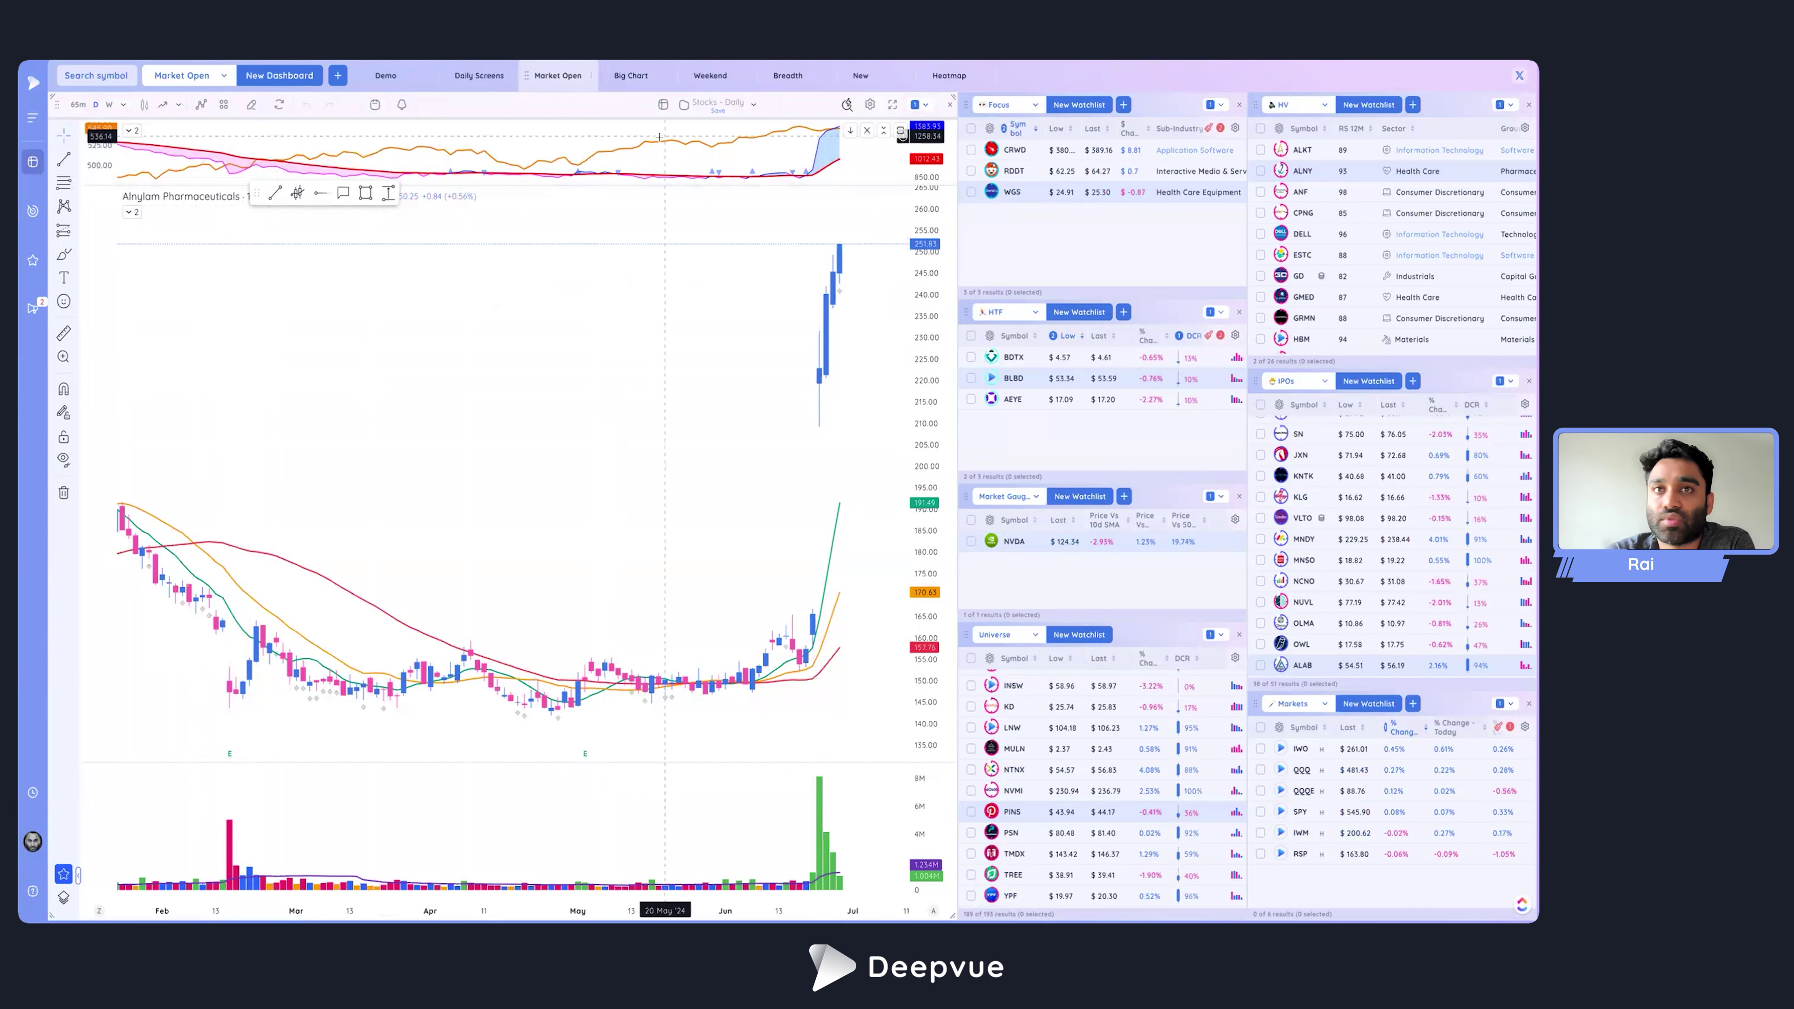
View the Daily Screens and Big Chart dashboards, and return to the Market Open dashboard.
click(467, 77)
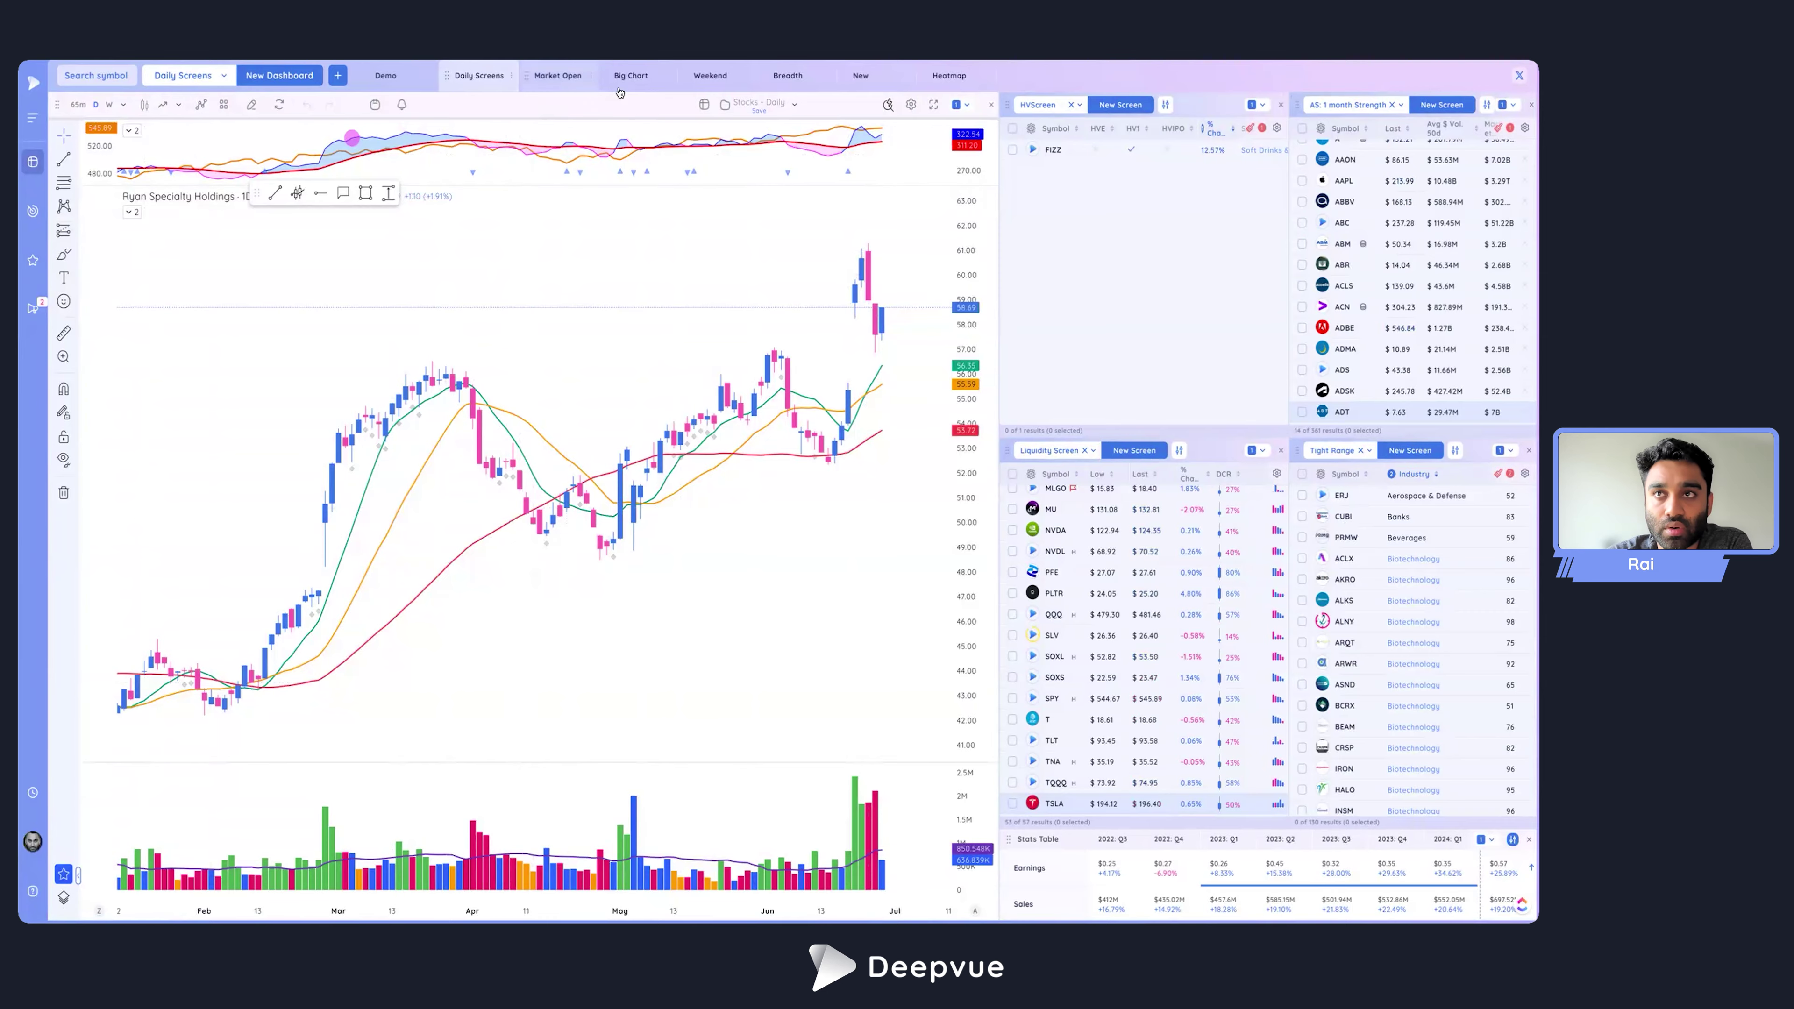
click(629, 76)
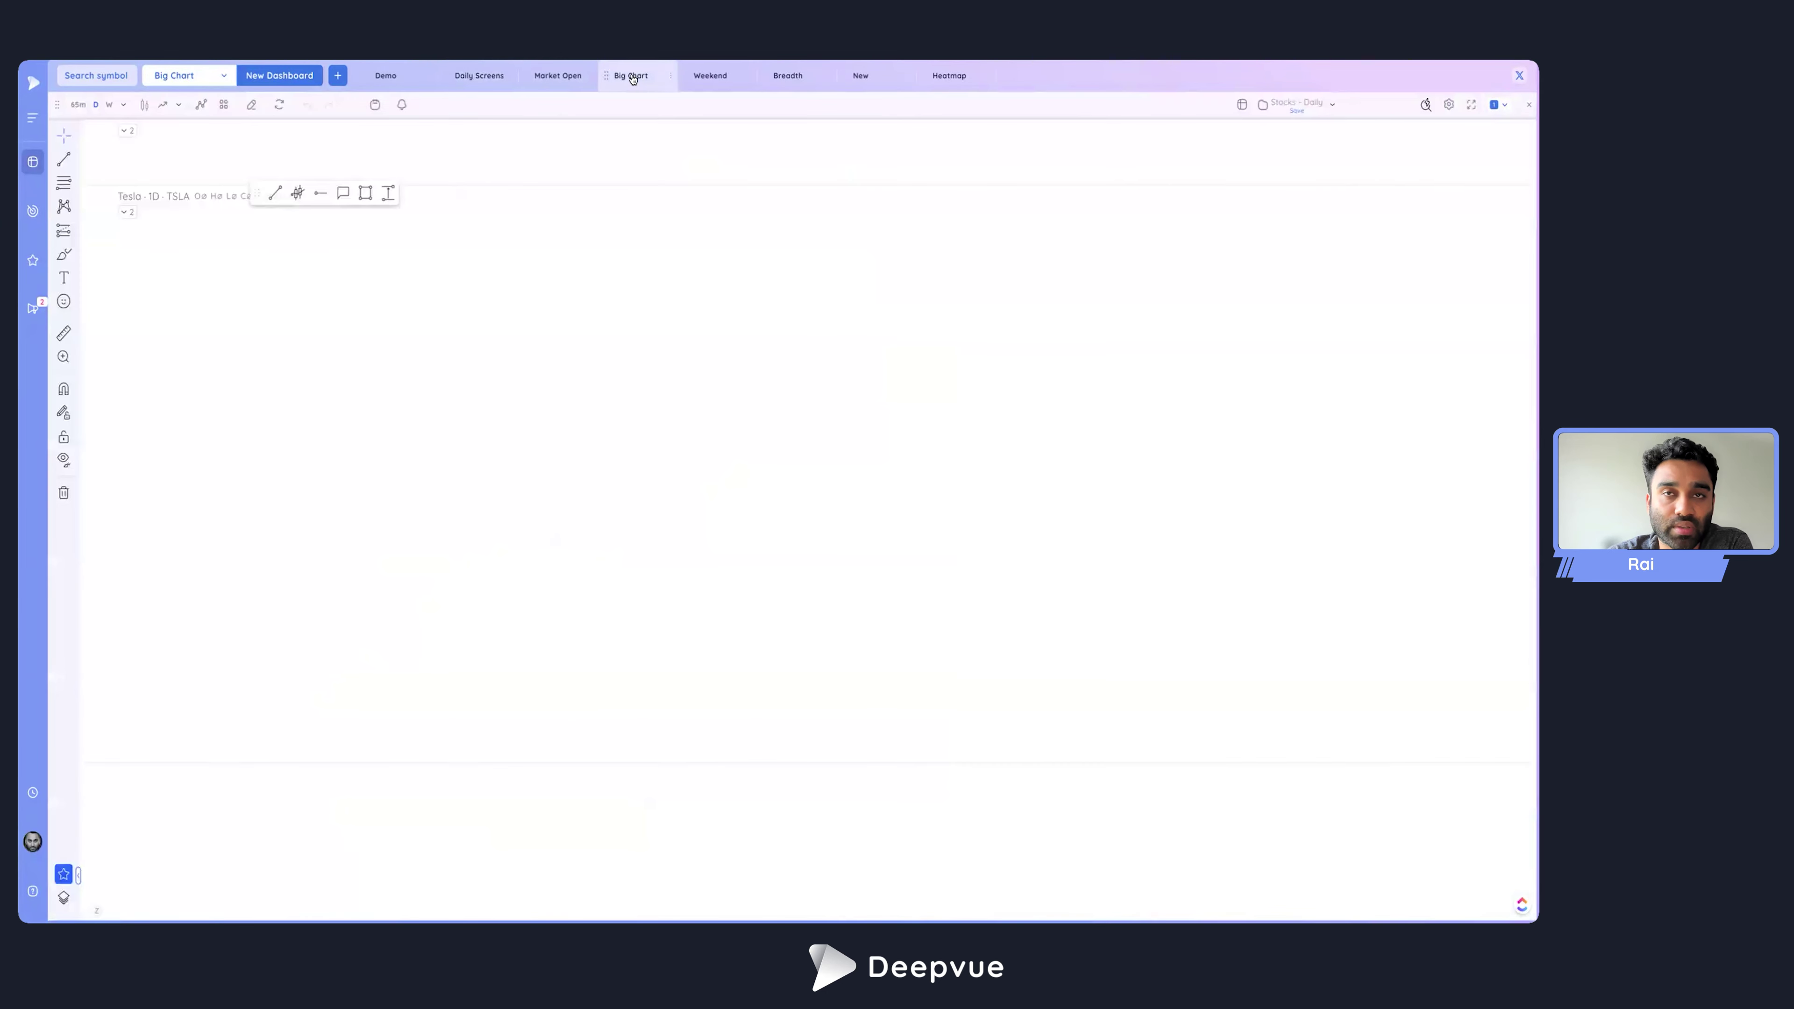
click(558, 76)
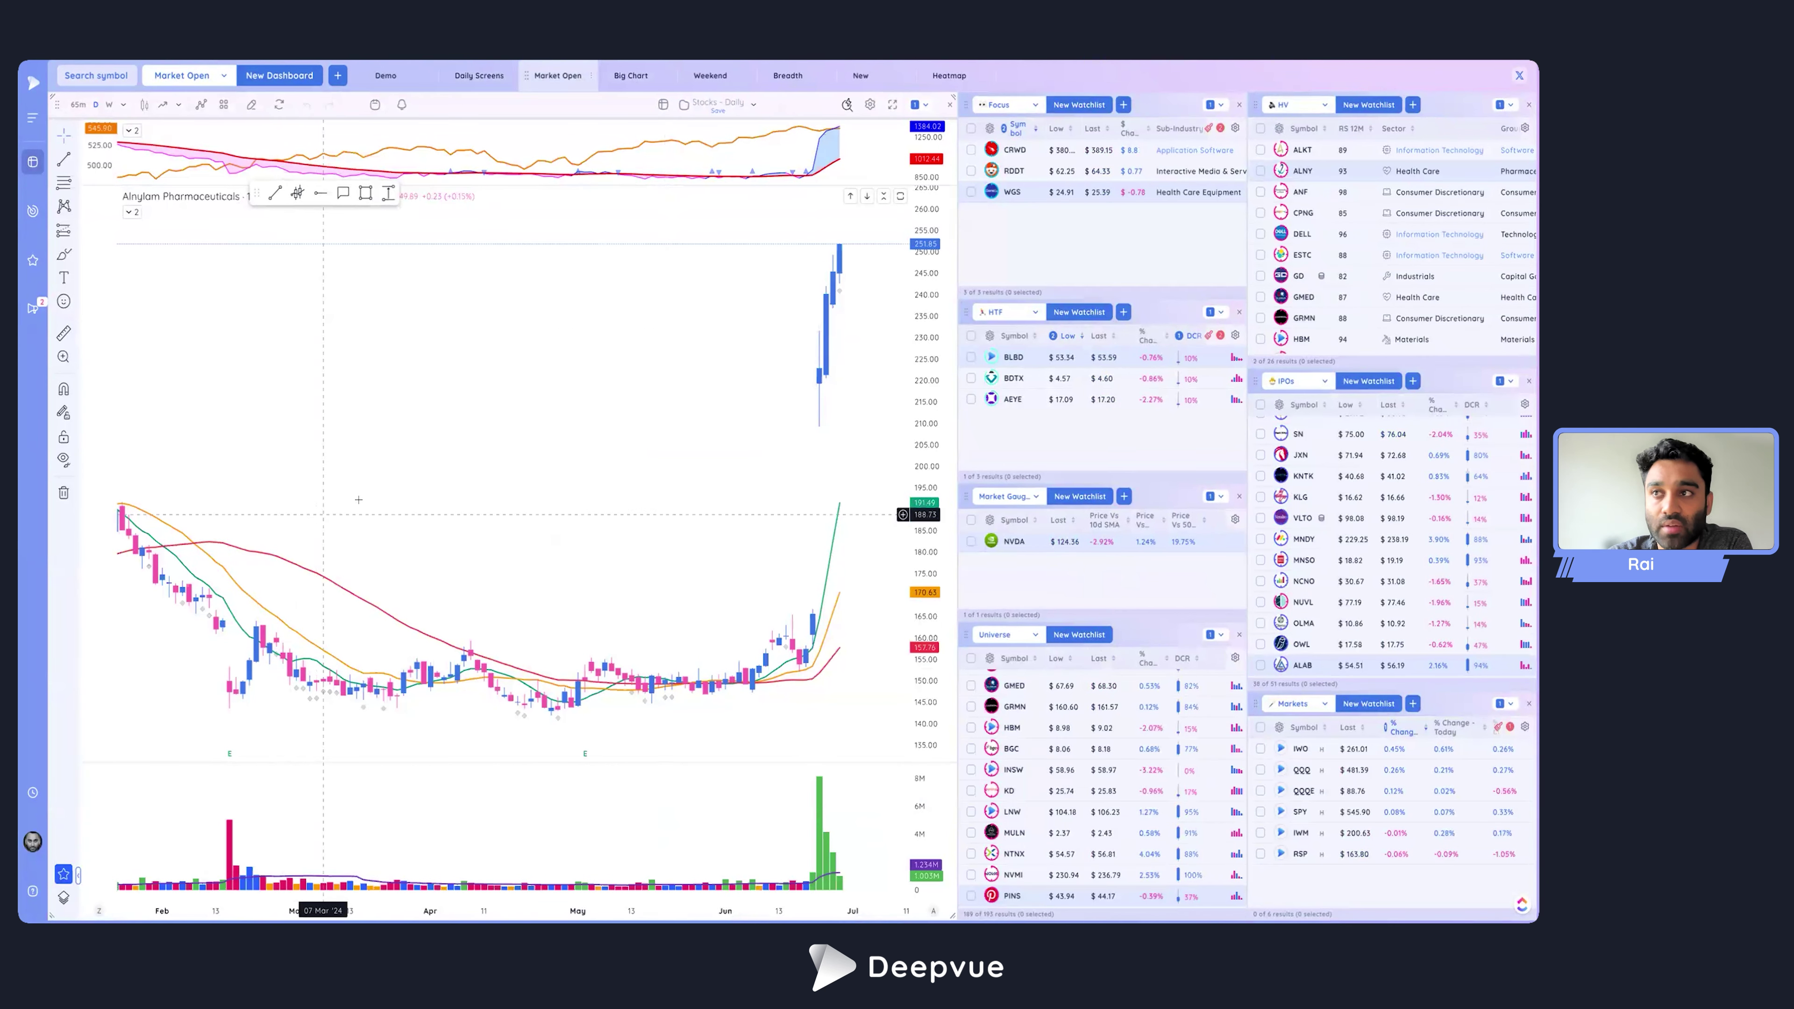
View the Focus watchlist's group selection options, and briefly switch to the Big Chart dashboard before returning to Market Open.
click(1212, 103)
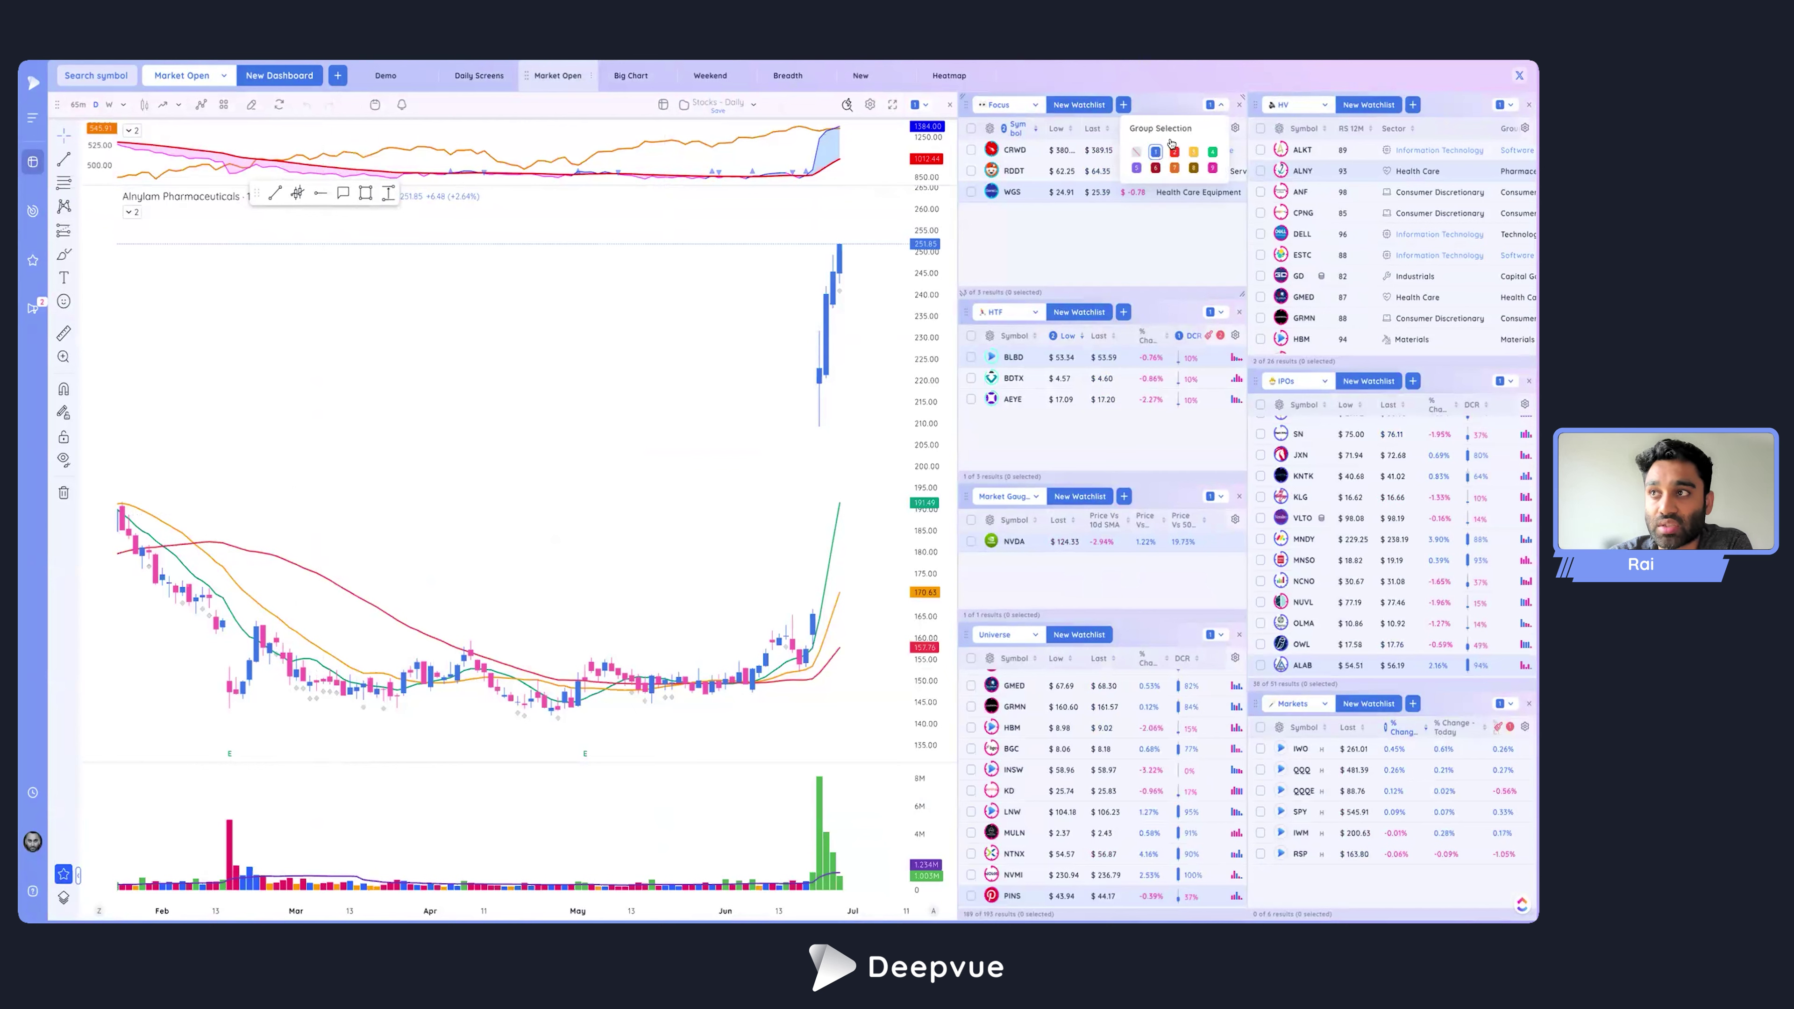
click(1214, 106)
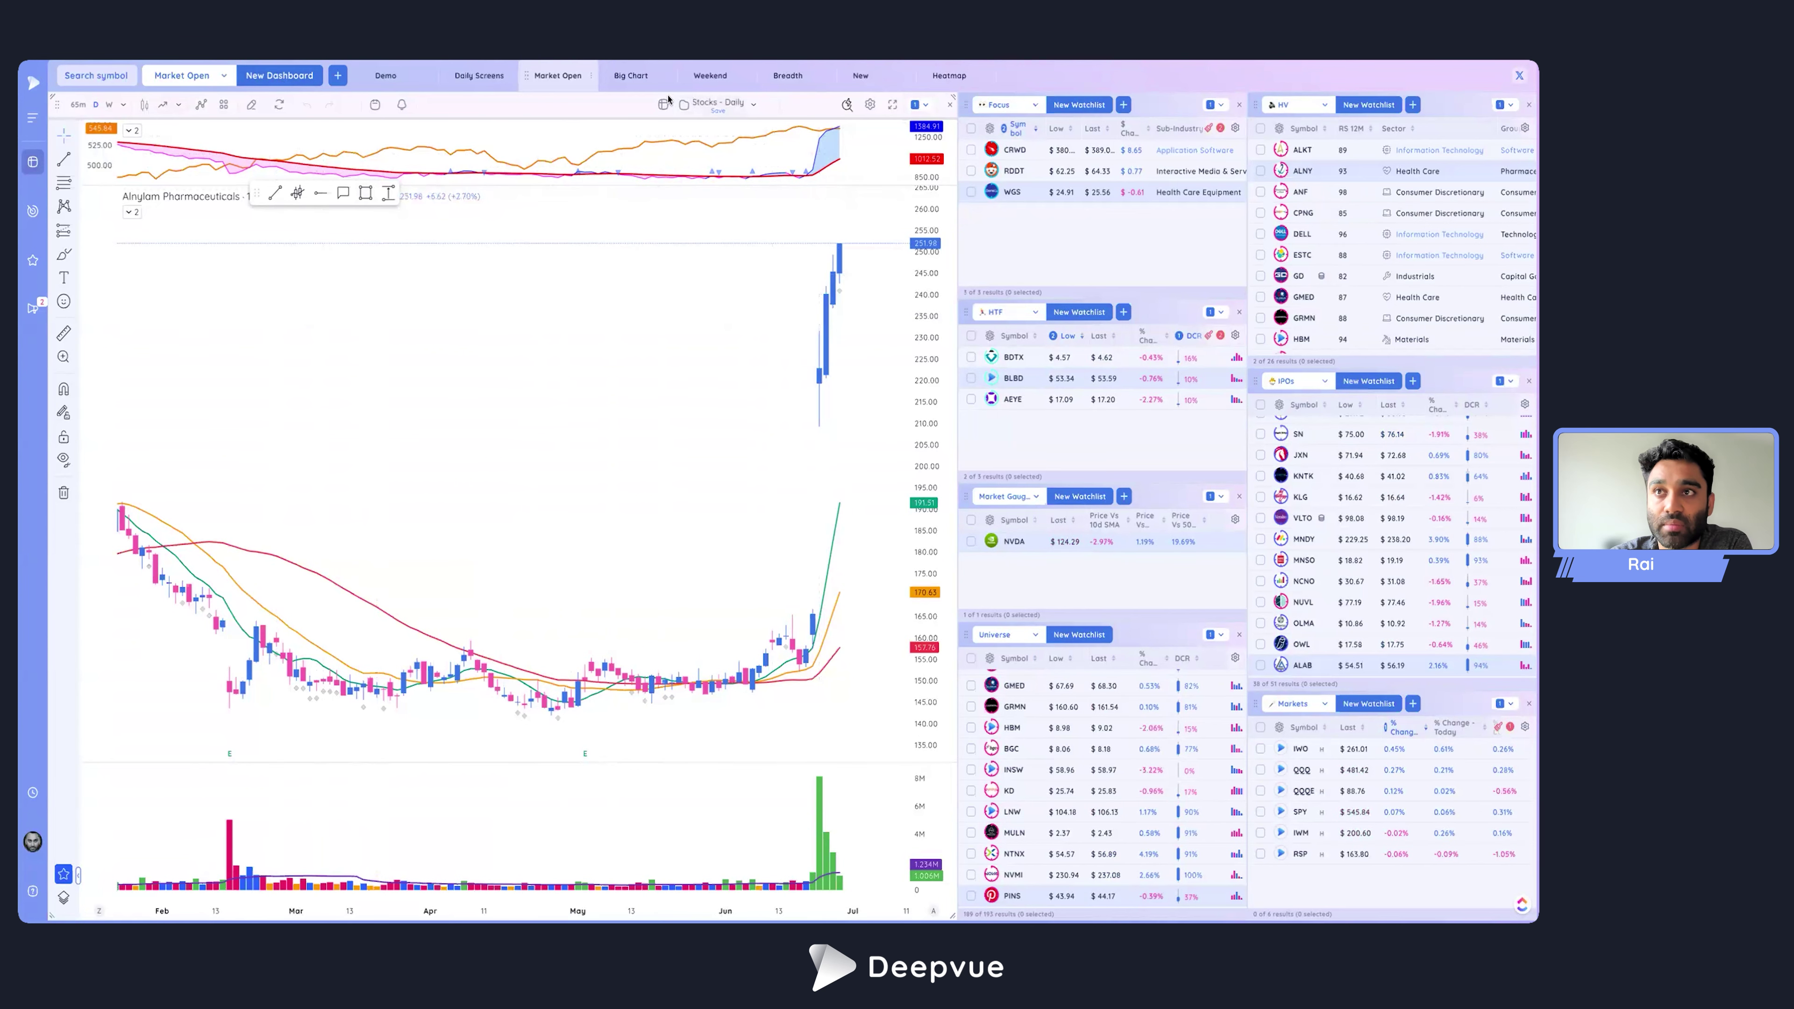
click(628, 76)
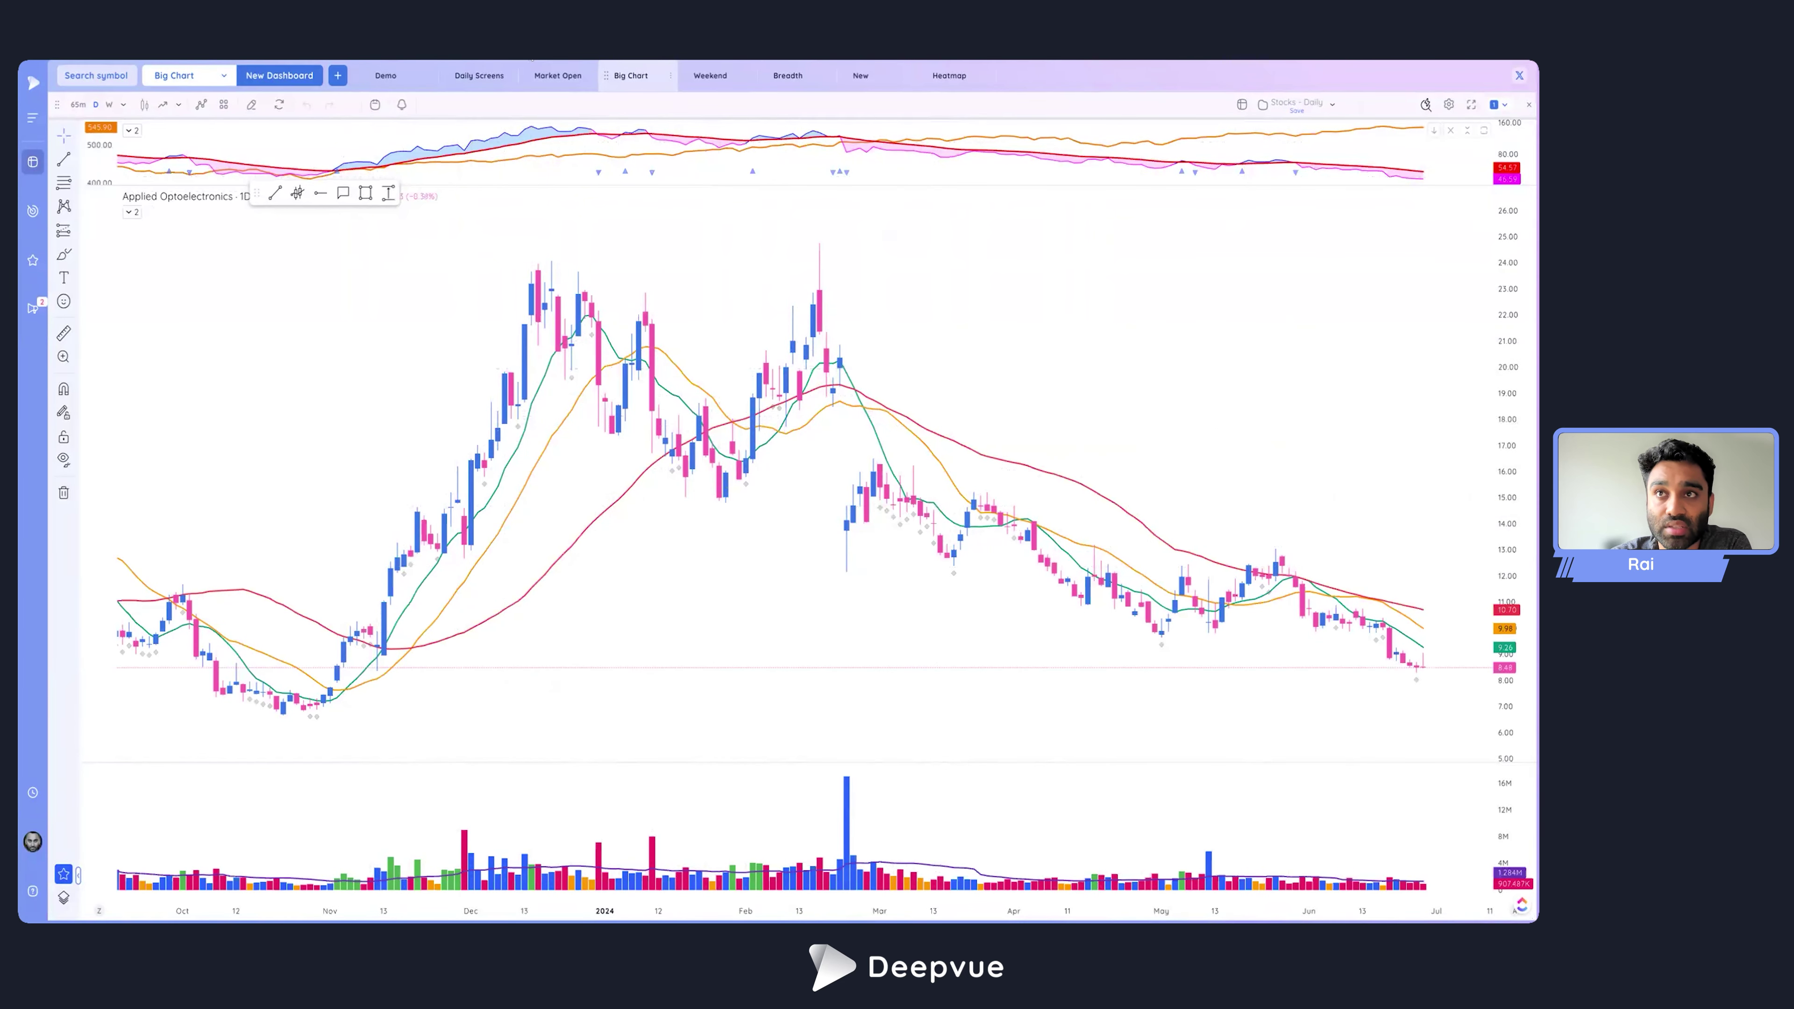
click(545, 74)
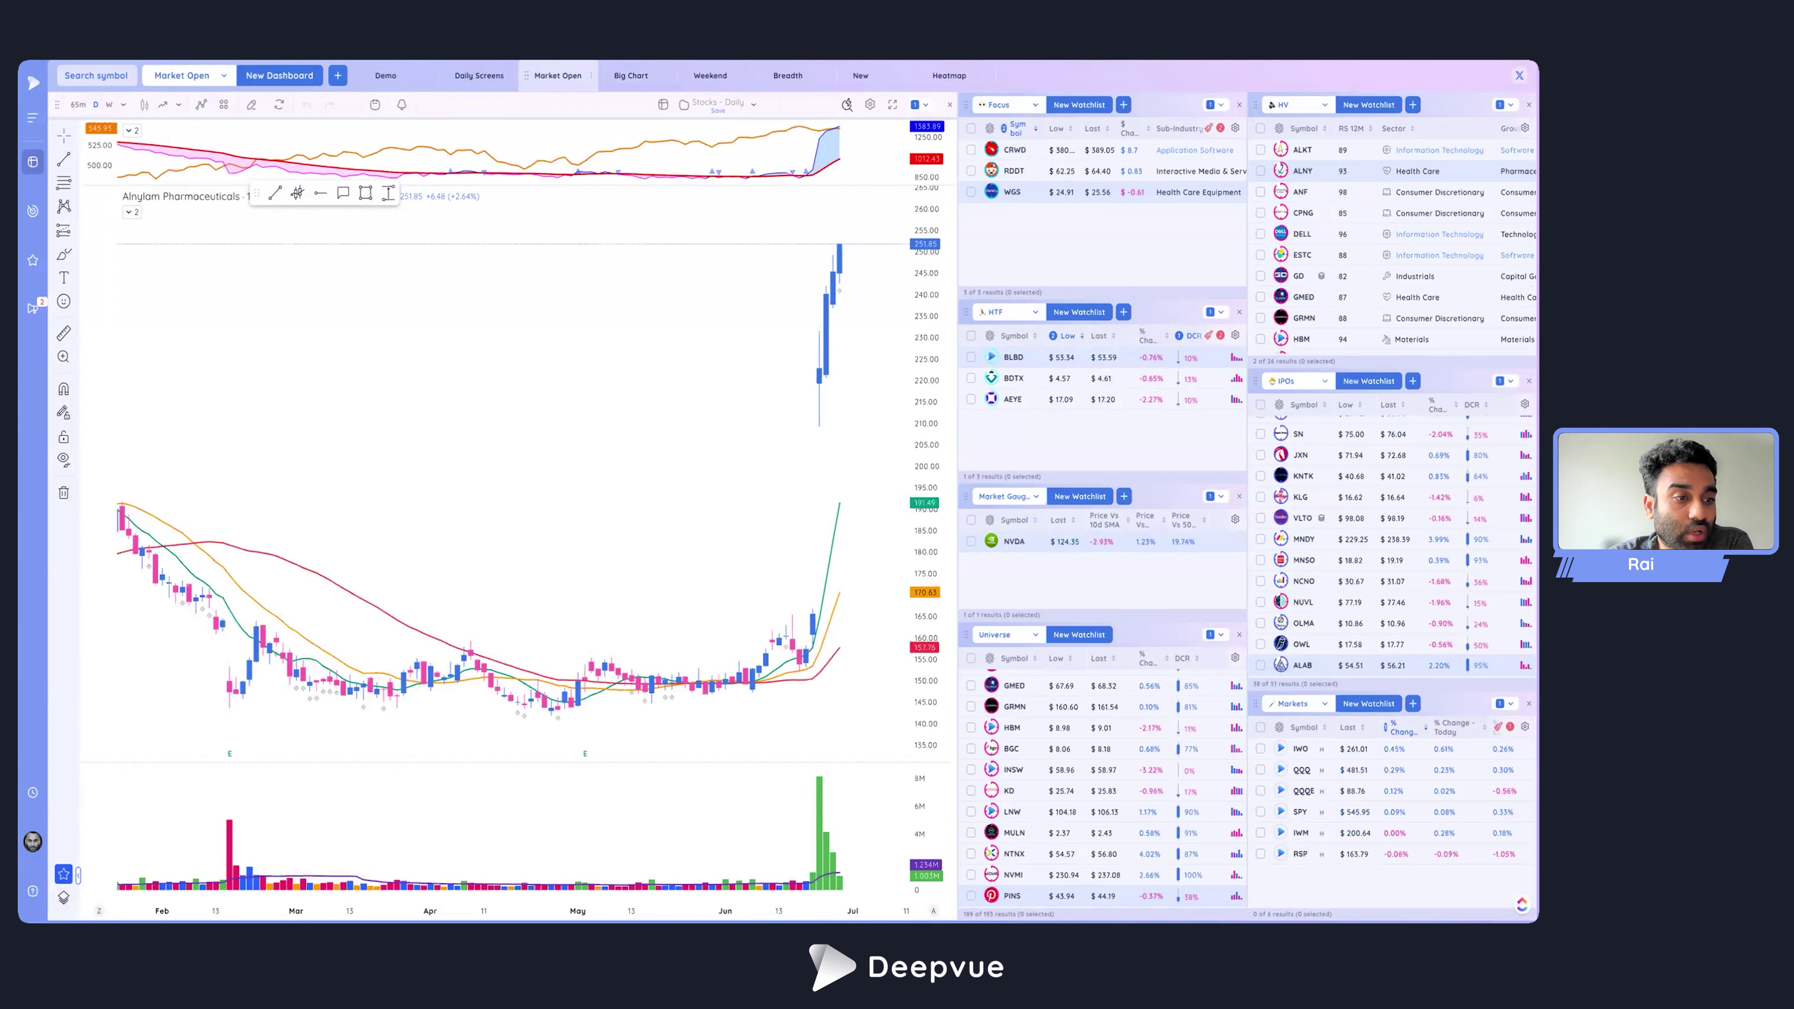
Open the Heatmap dashboard and view the price change metrics available for its Nasdaq 100 map.
click(965, 77)
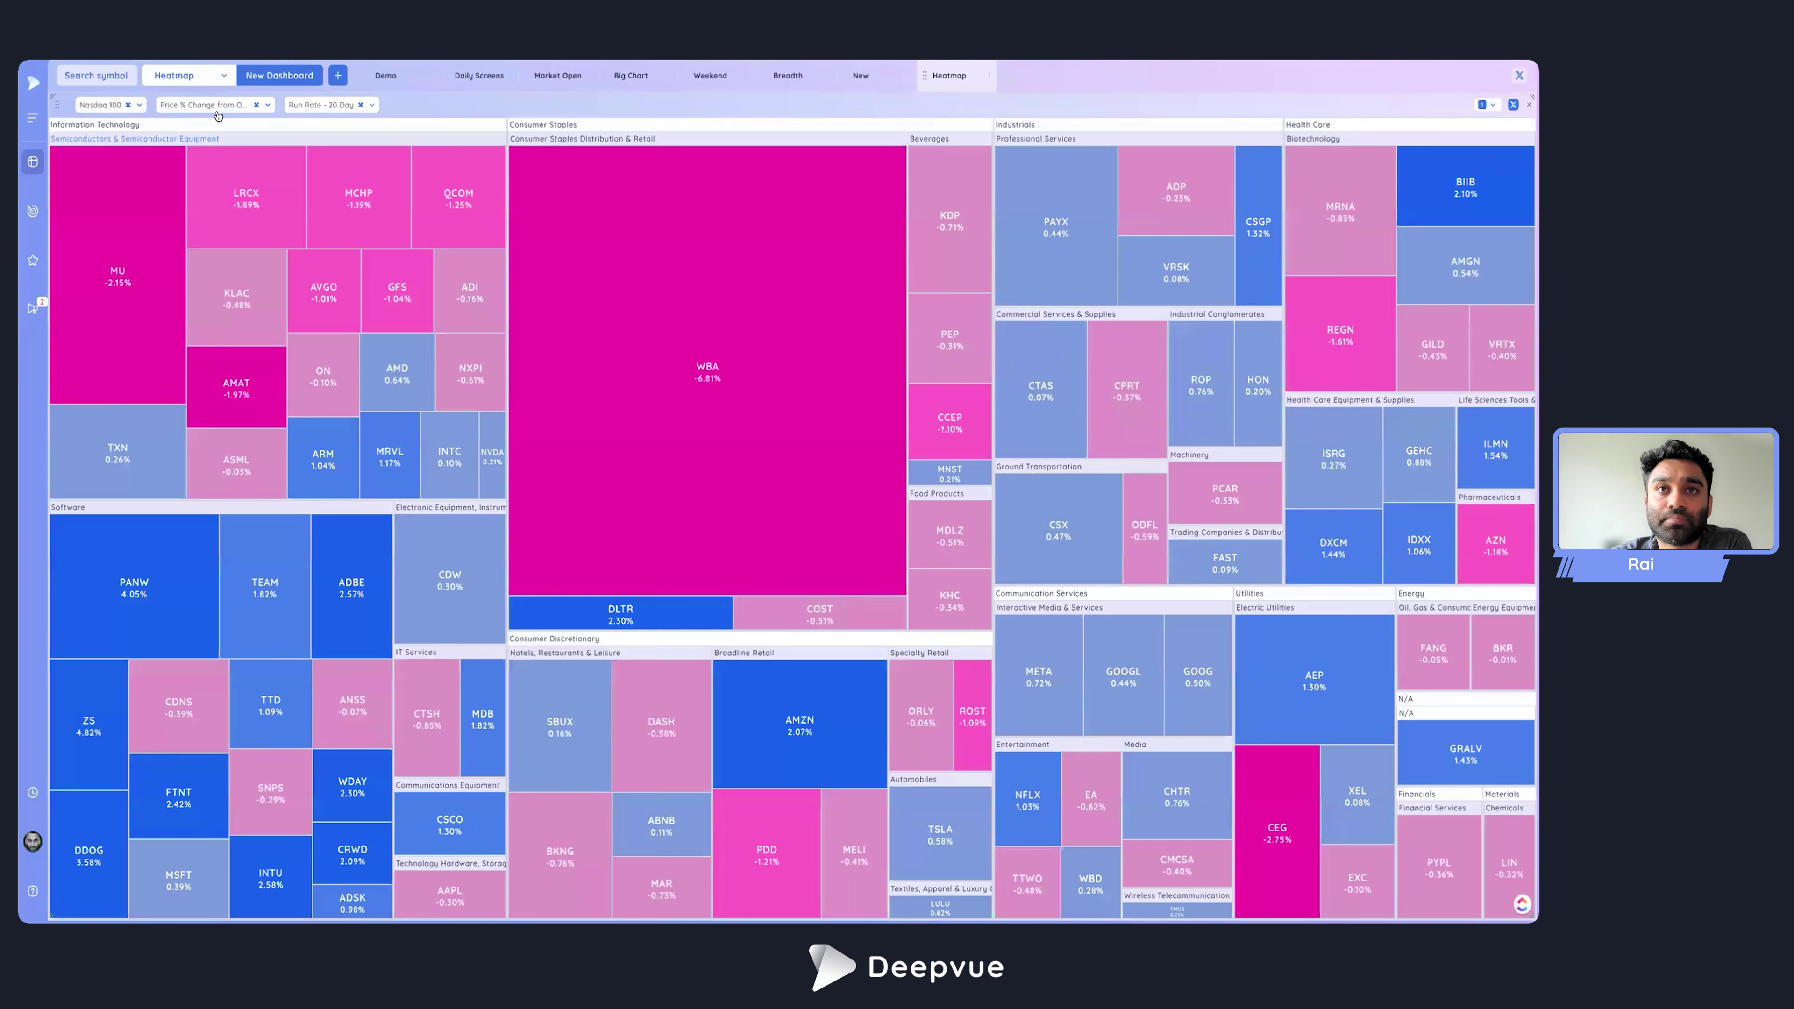
click(219, 113)
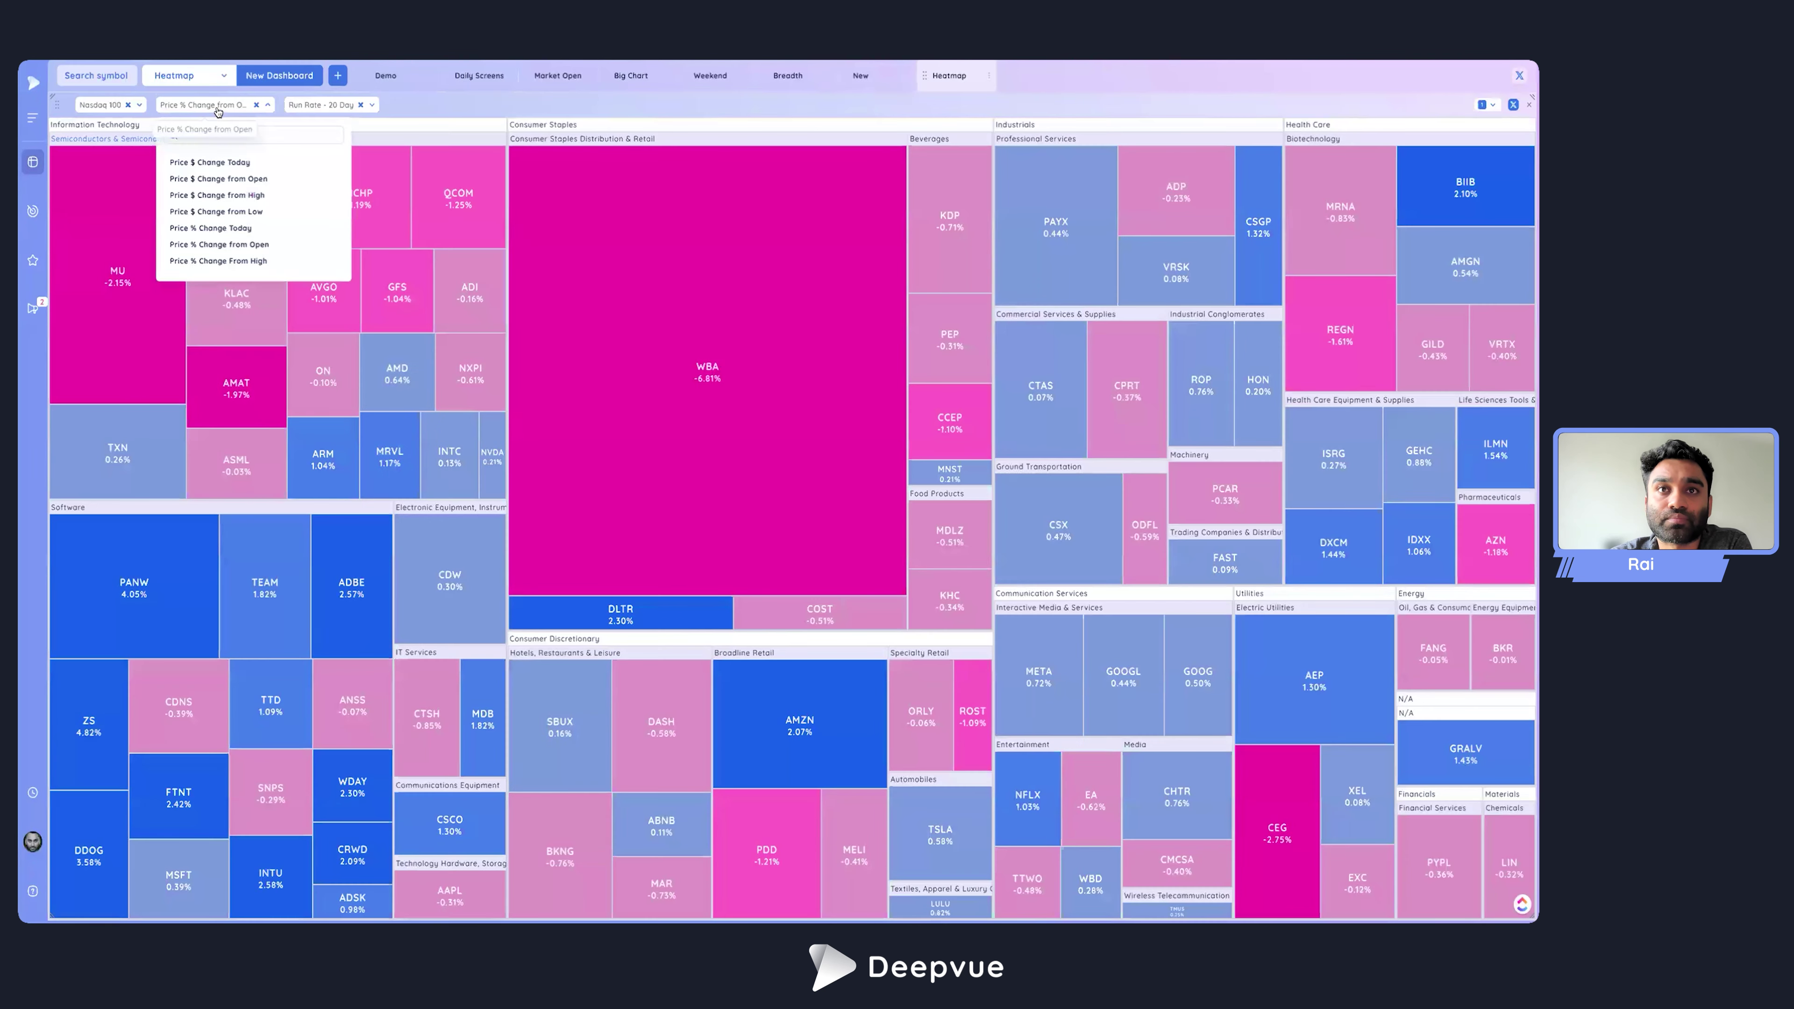
click(226, 153)
click(217, 106)
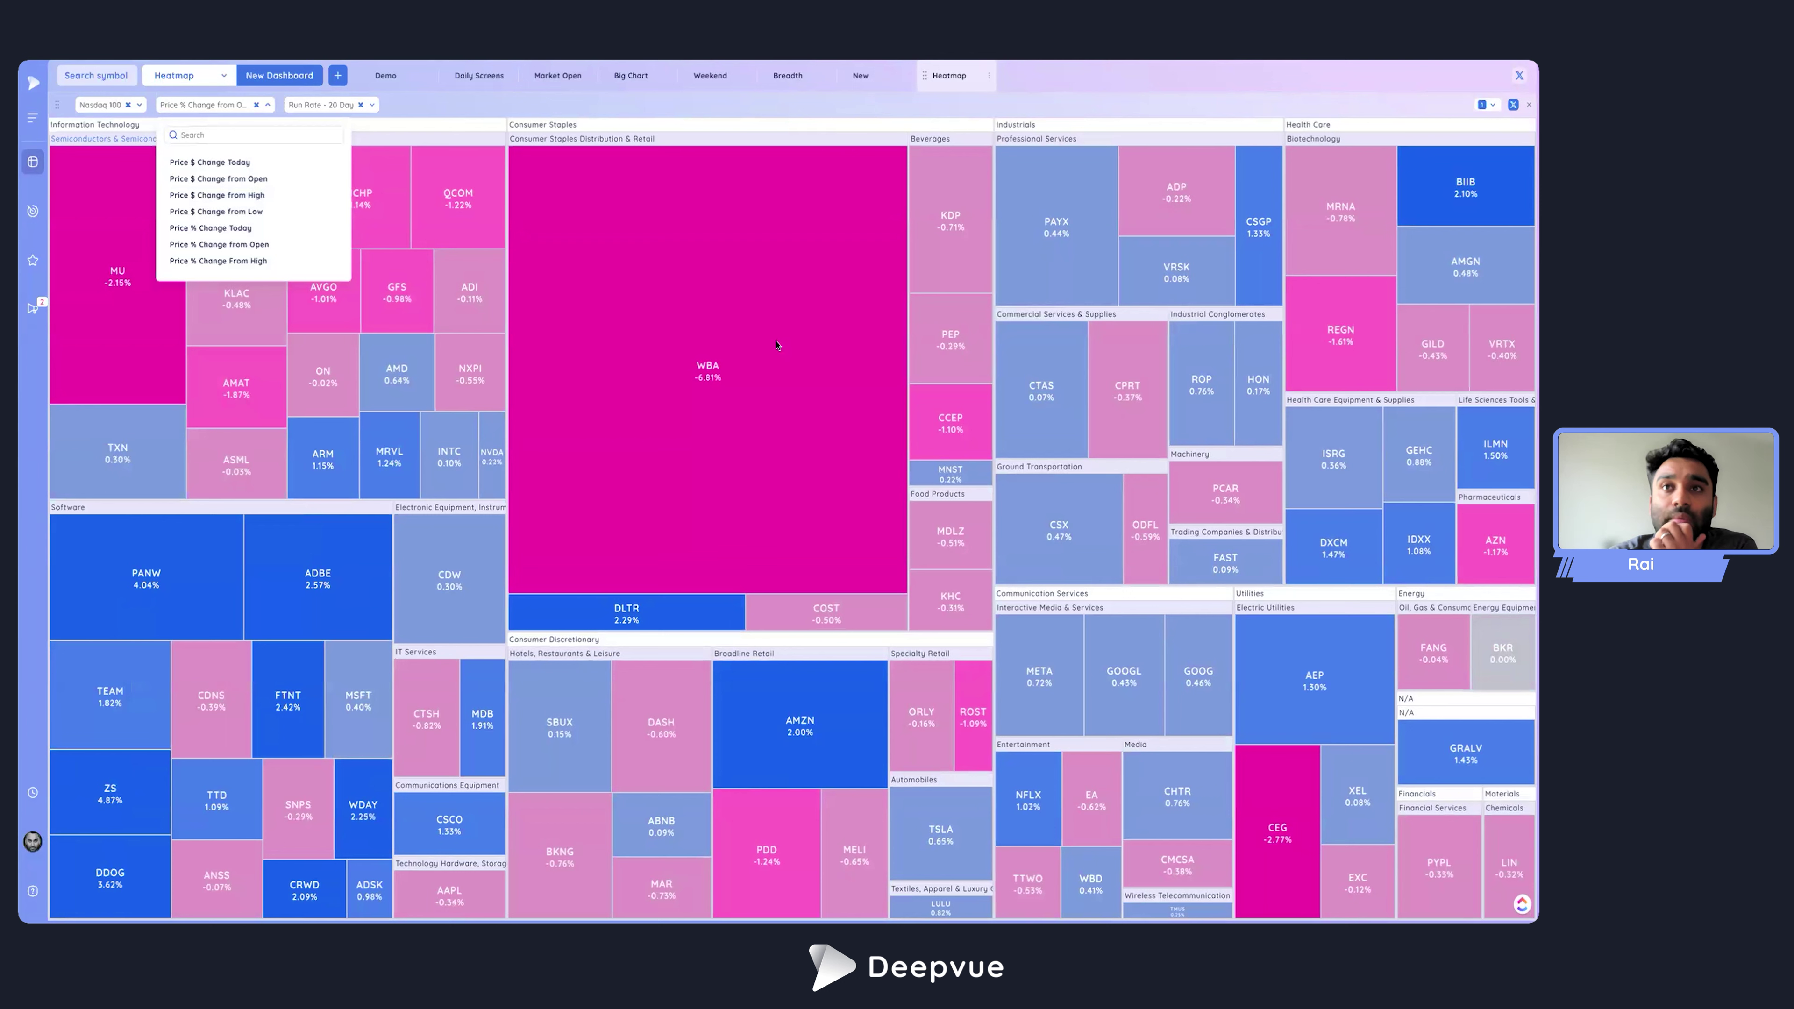
click(228, 105)
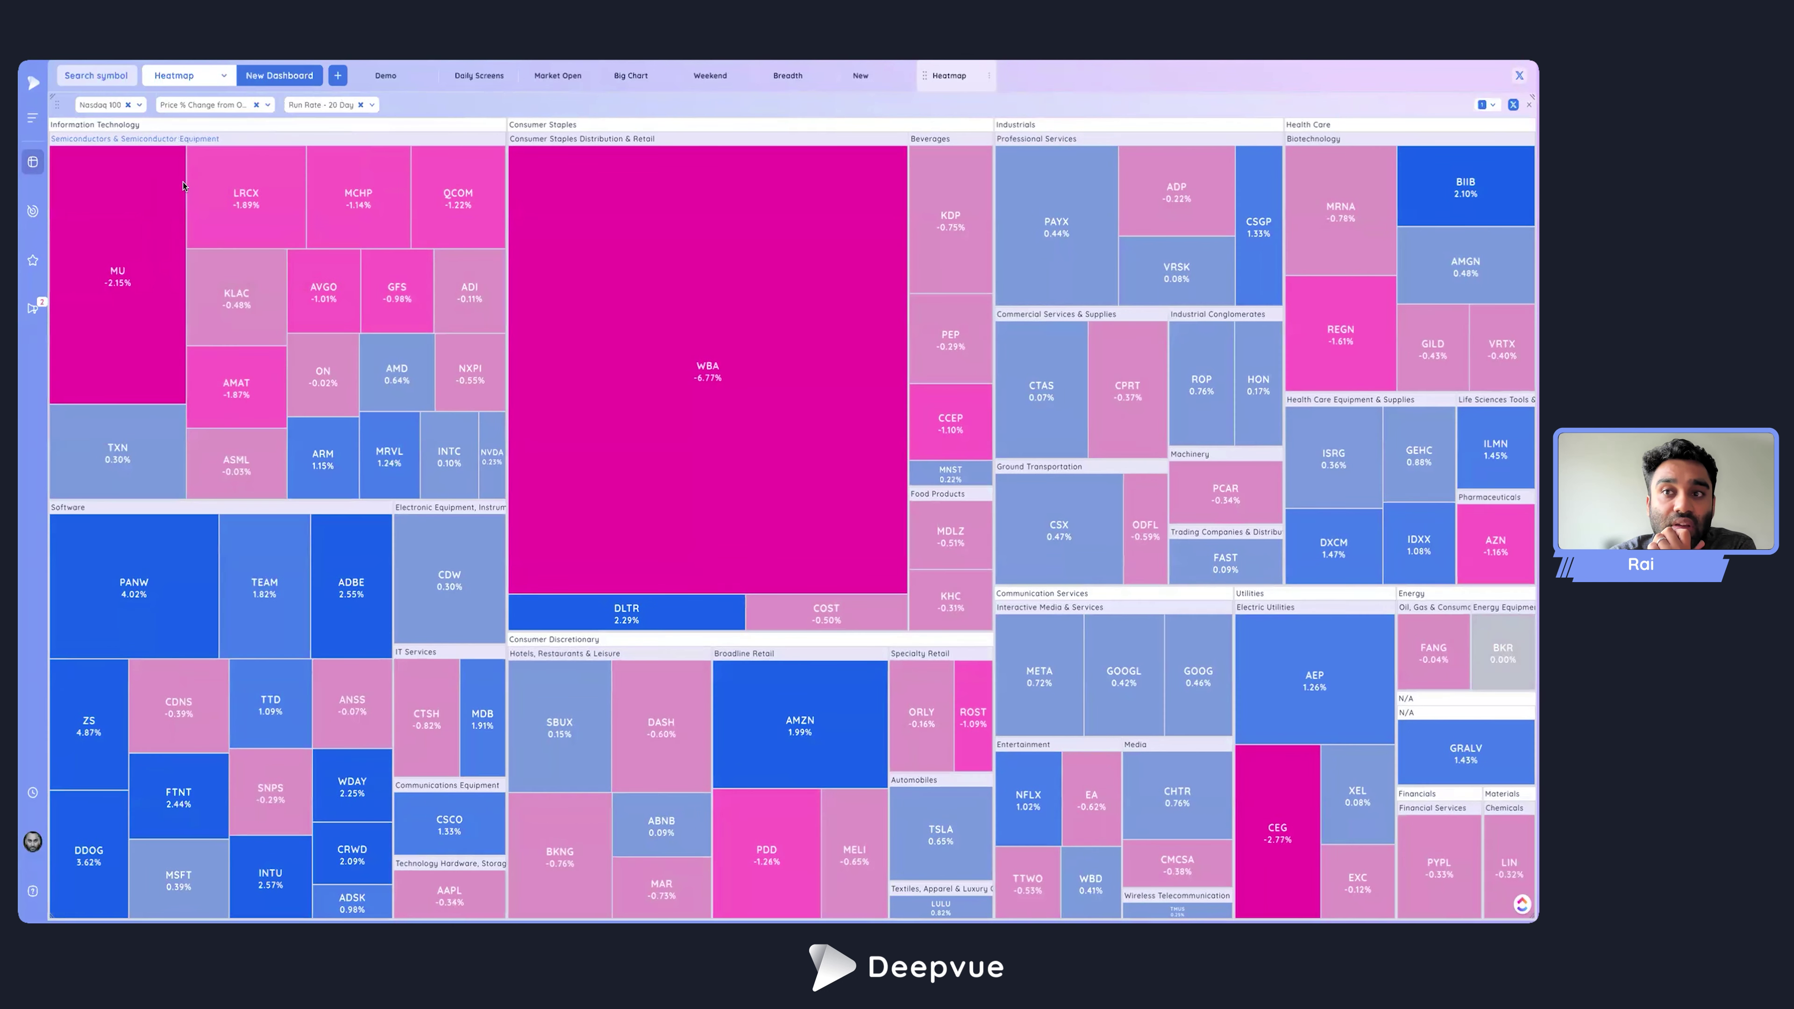
Return to the Market Open dashboard, with a brief switch to Daily Screens.
click(540, 83)
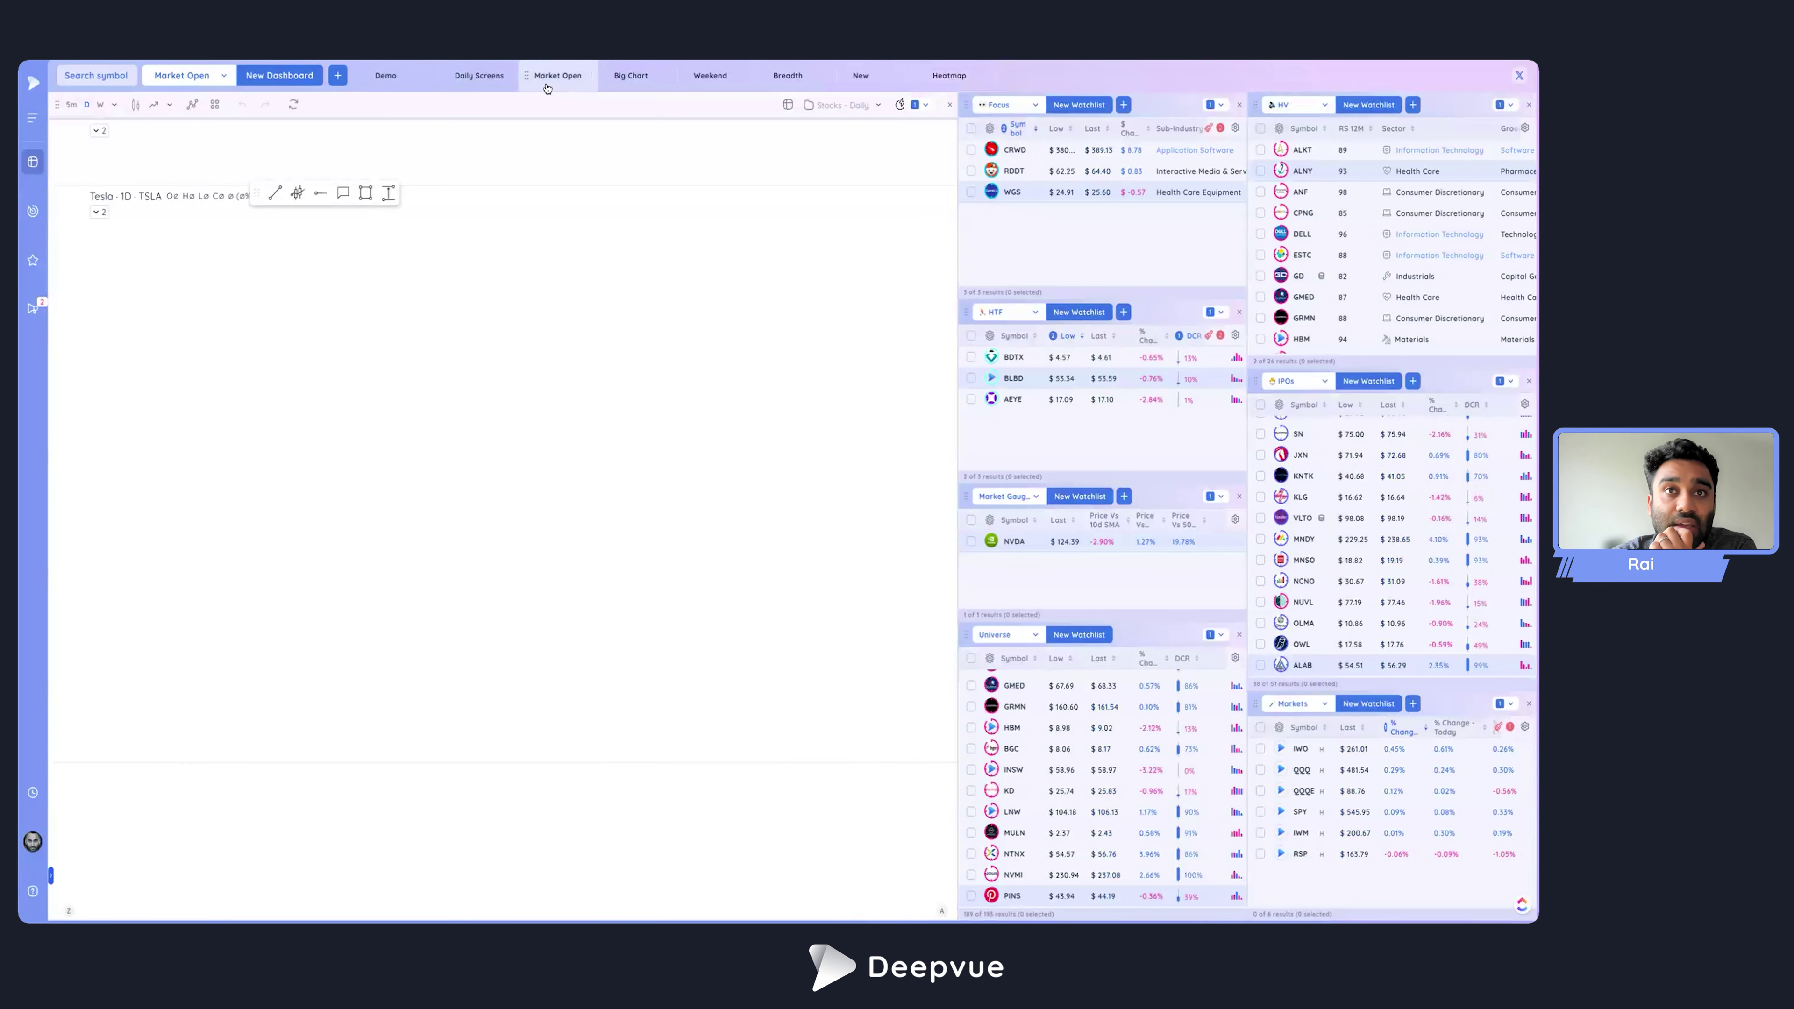
click(480, 86)
click(551, 83)
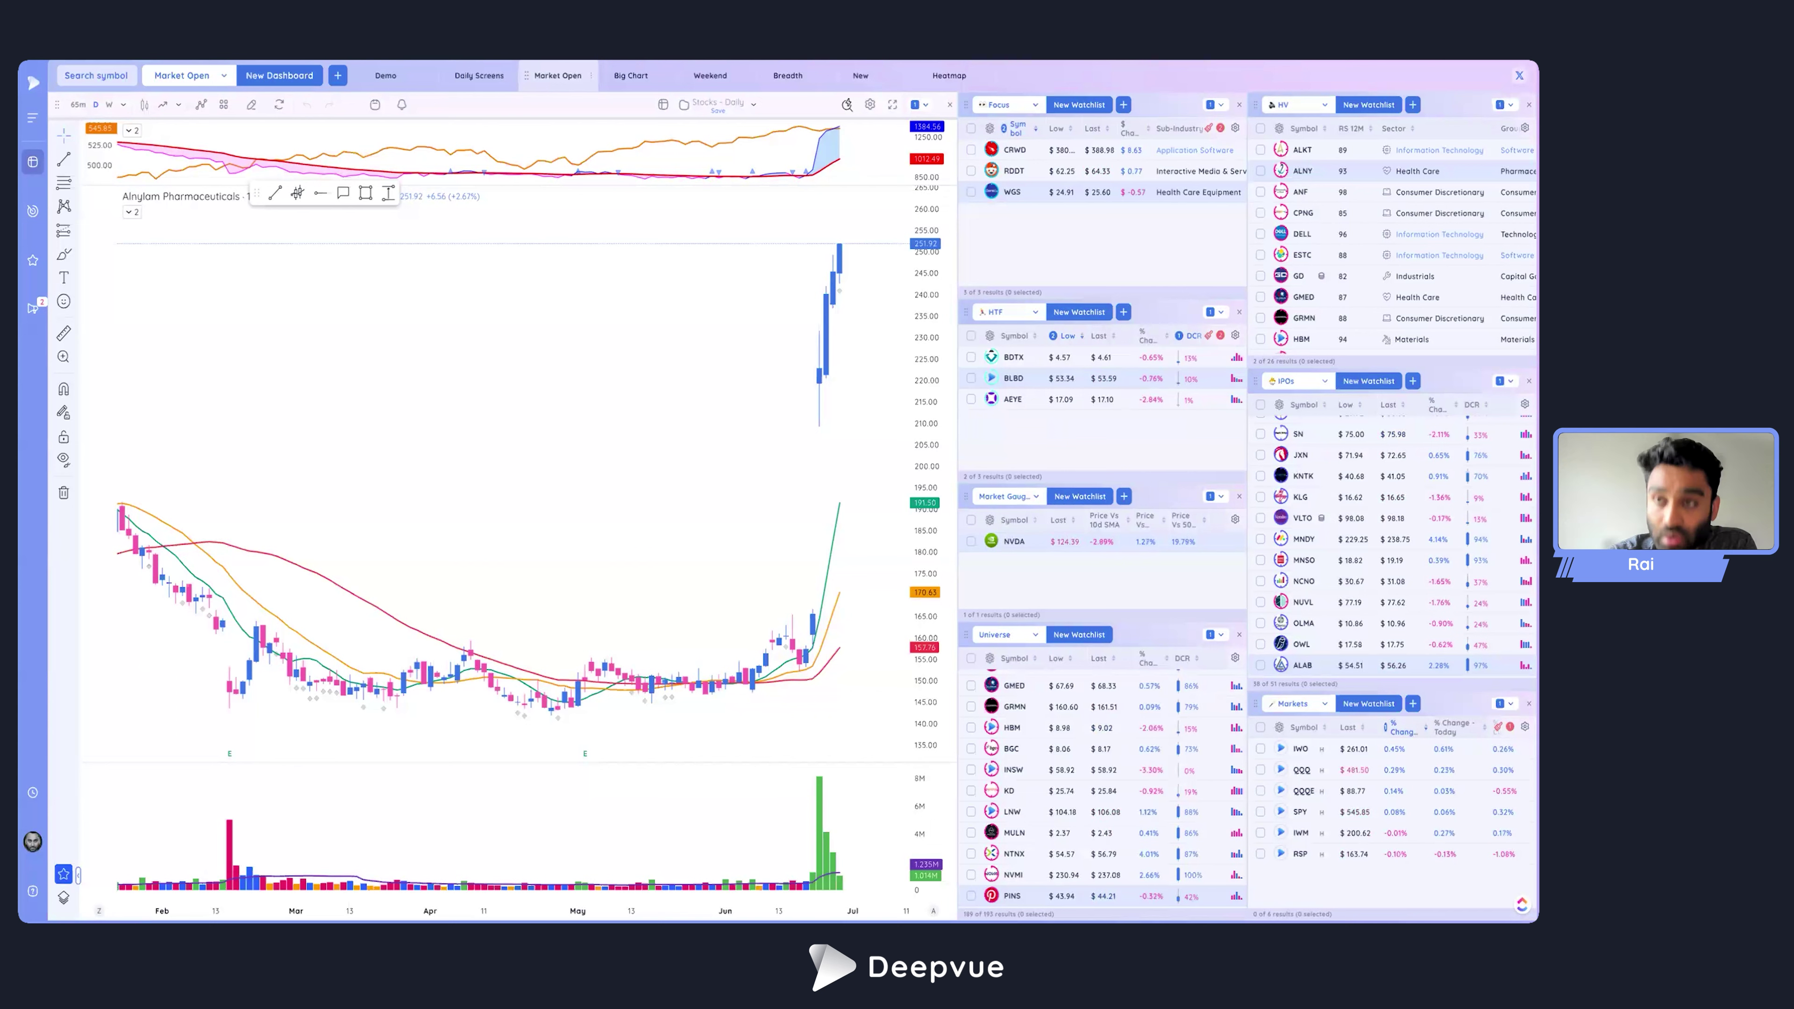
Open the screener and review the saved screens in the Earnings, Corrections, Daily Routine, Weekend Routine and Stage Analysis folders.
click(33, 211)
click(179, 79)
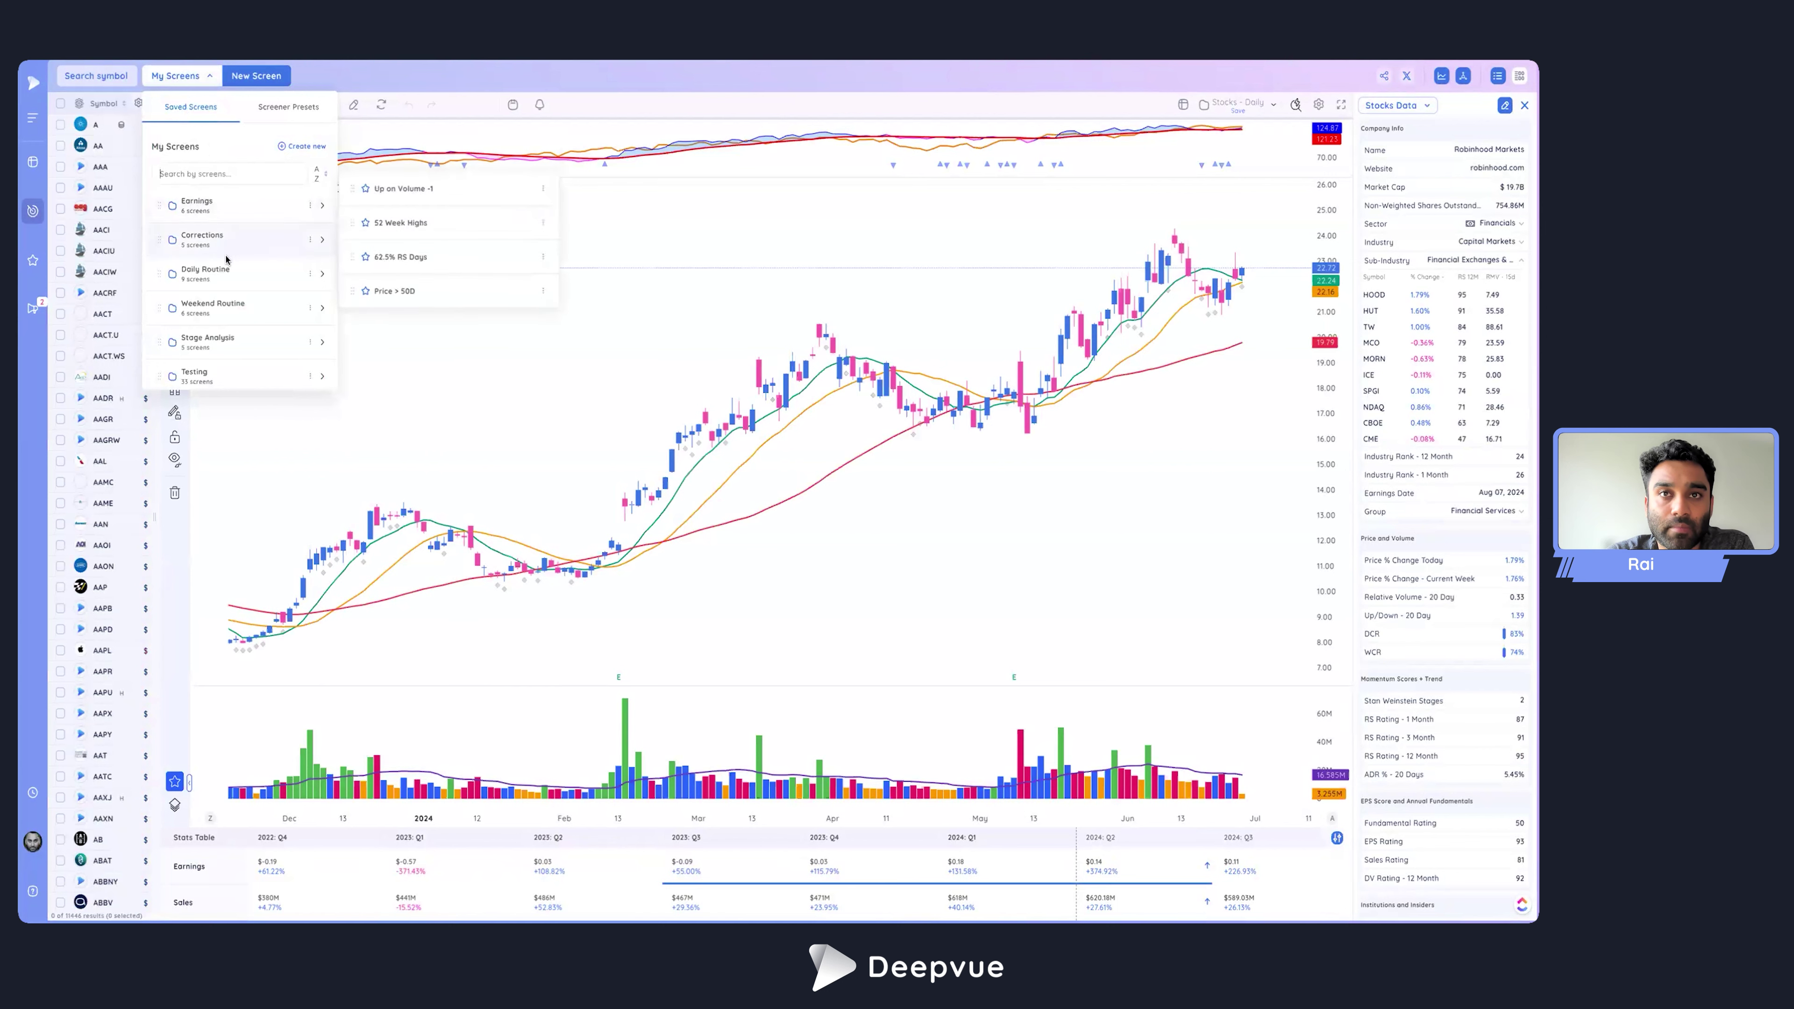
mouse_move(240, 270)
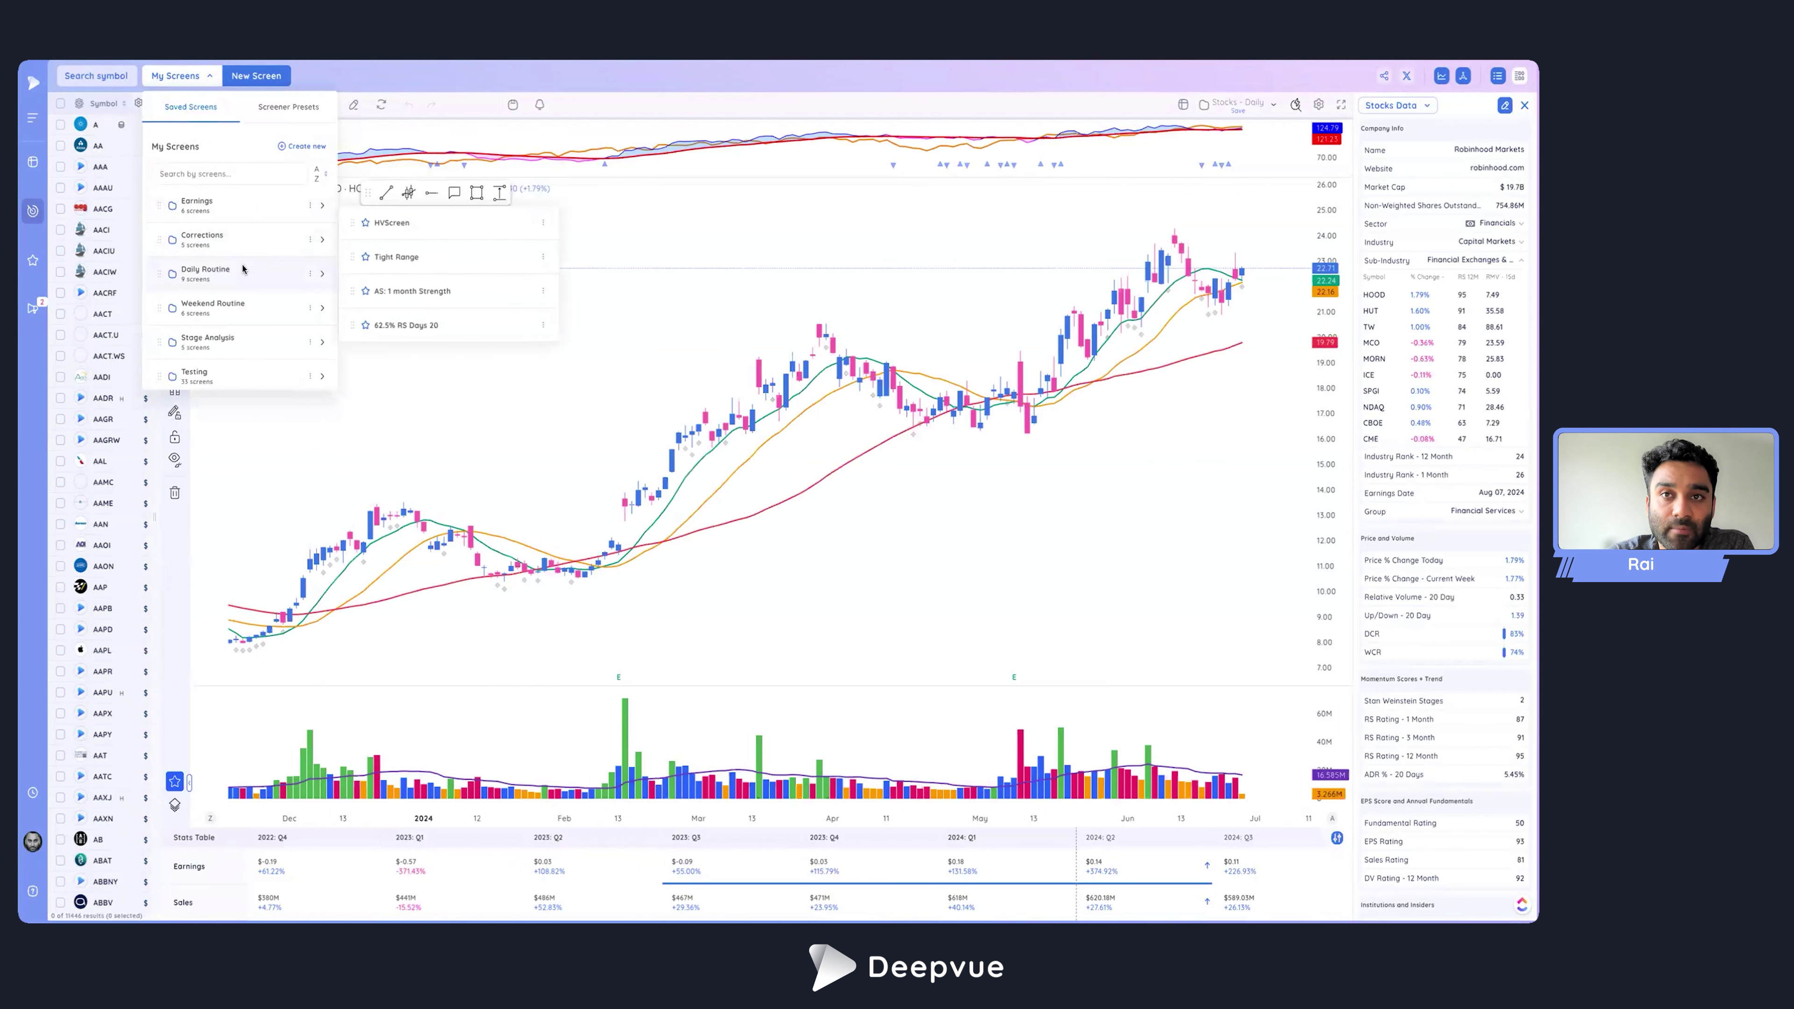
mouse_move(240, 306)
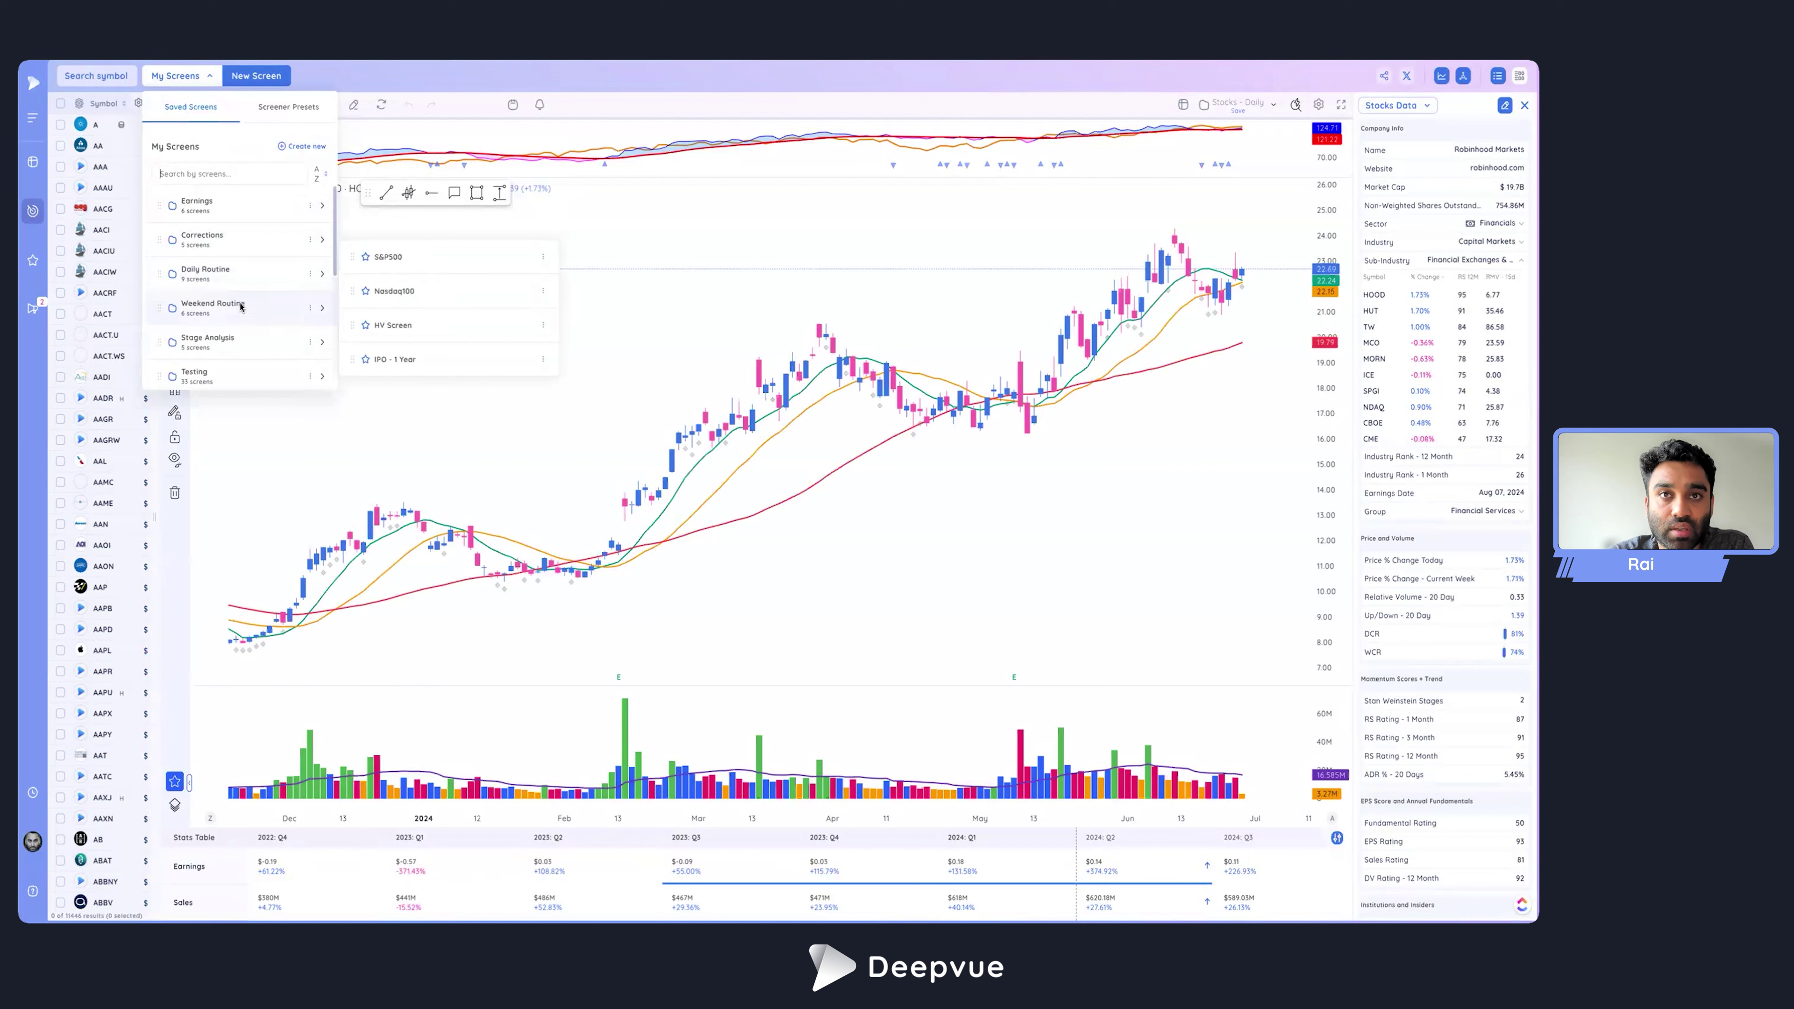
mouse_move(230, 233)
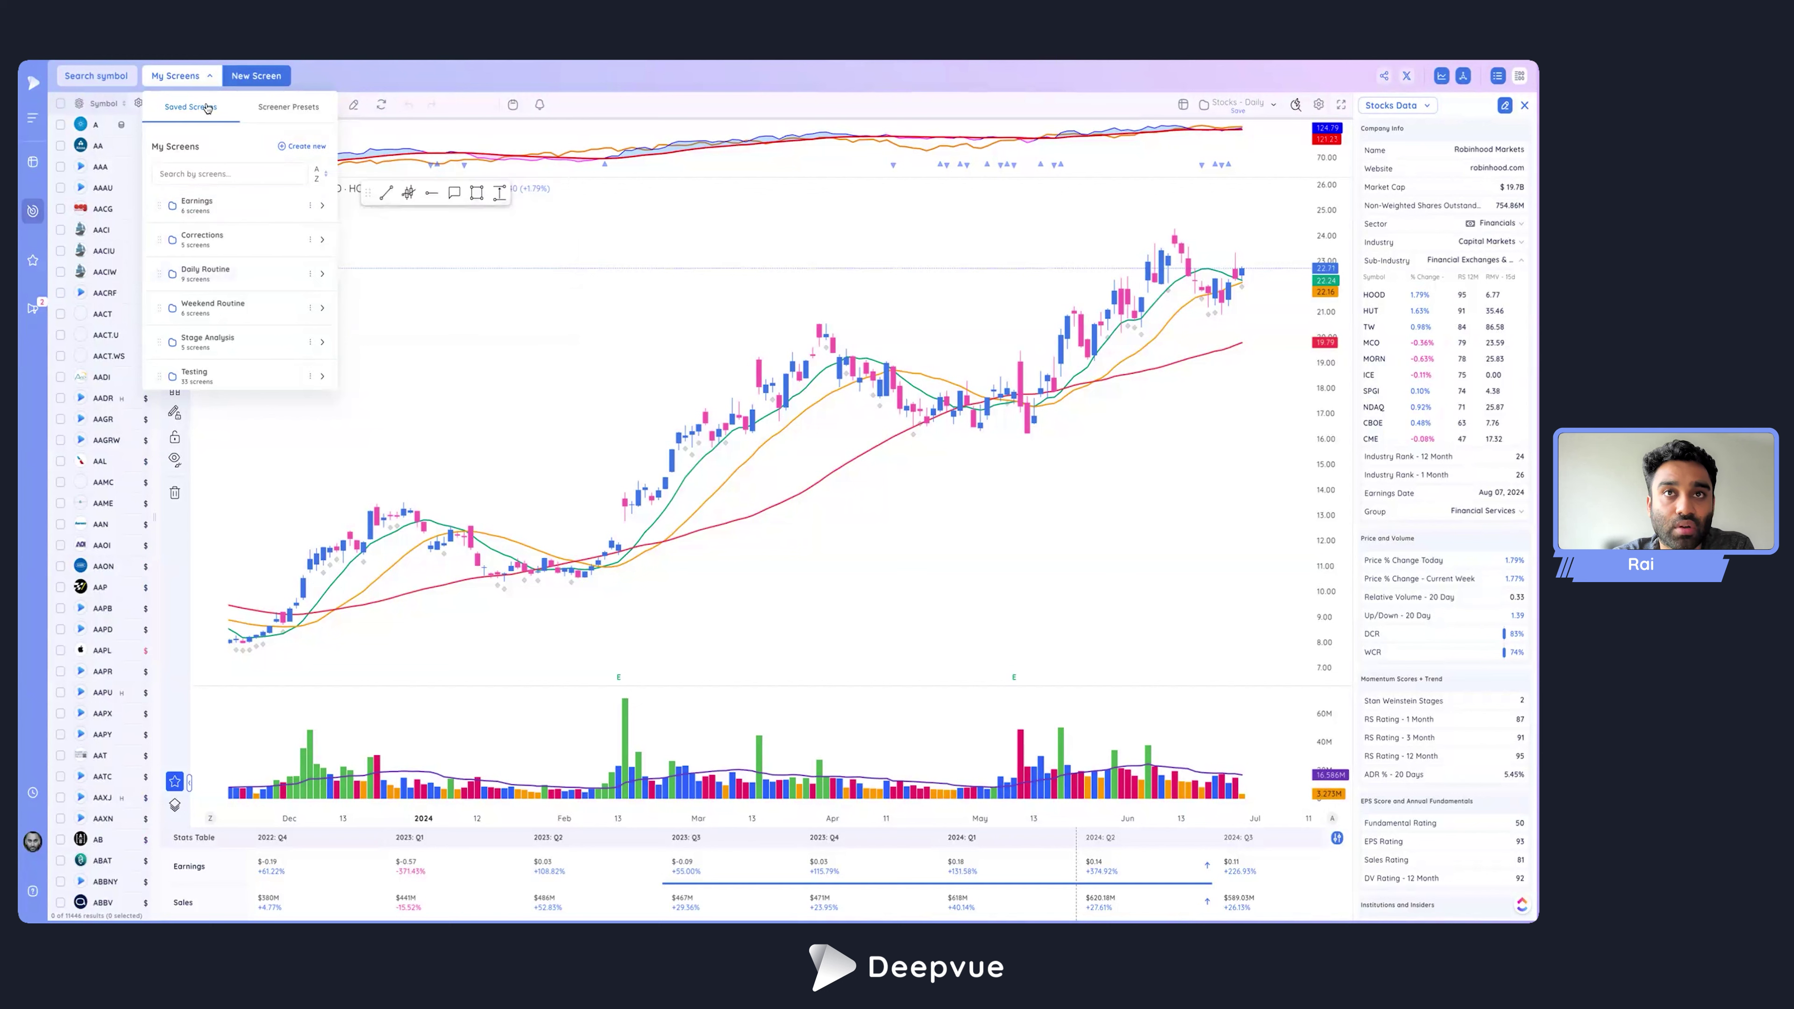
click(190, 76)
click(186, 76)
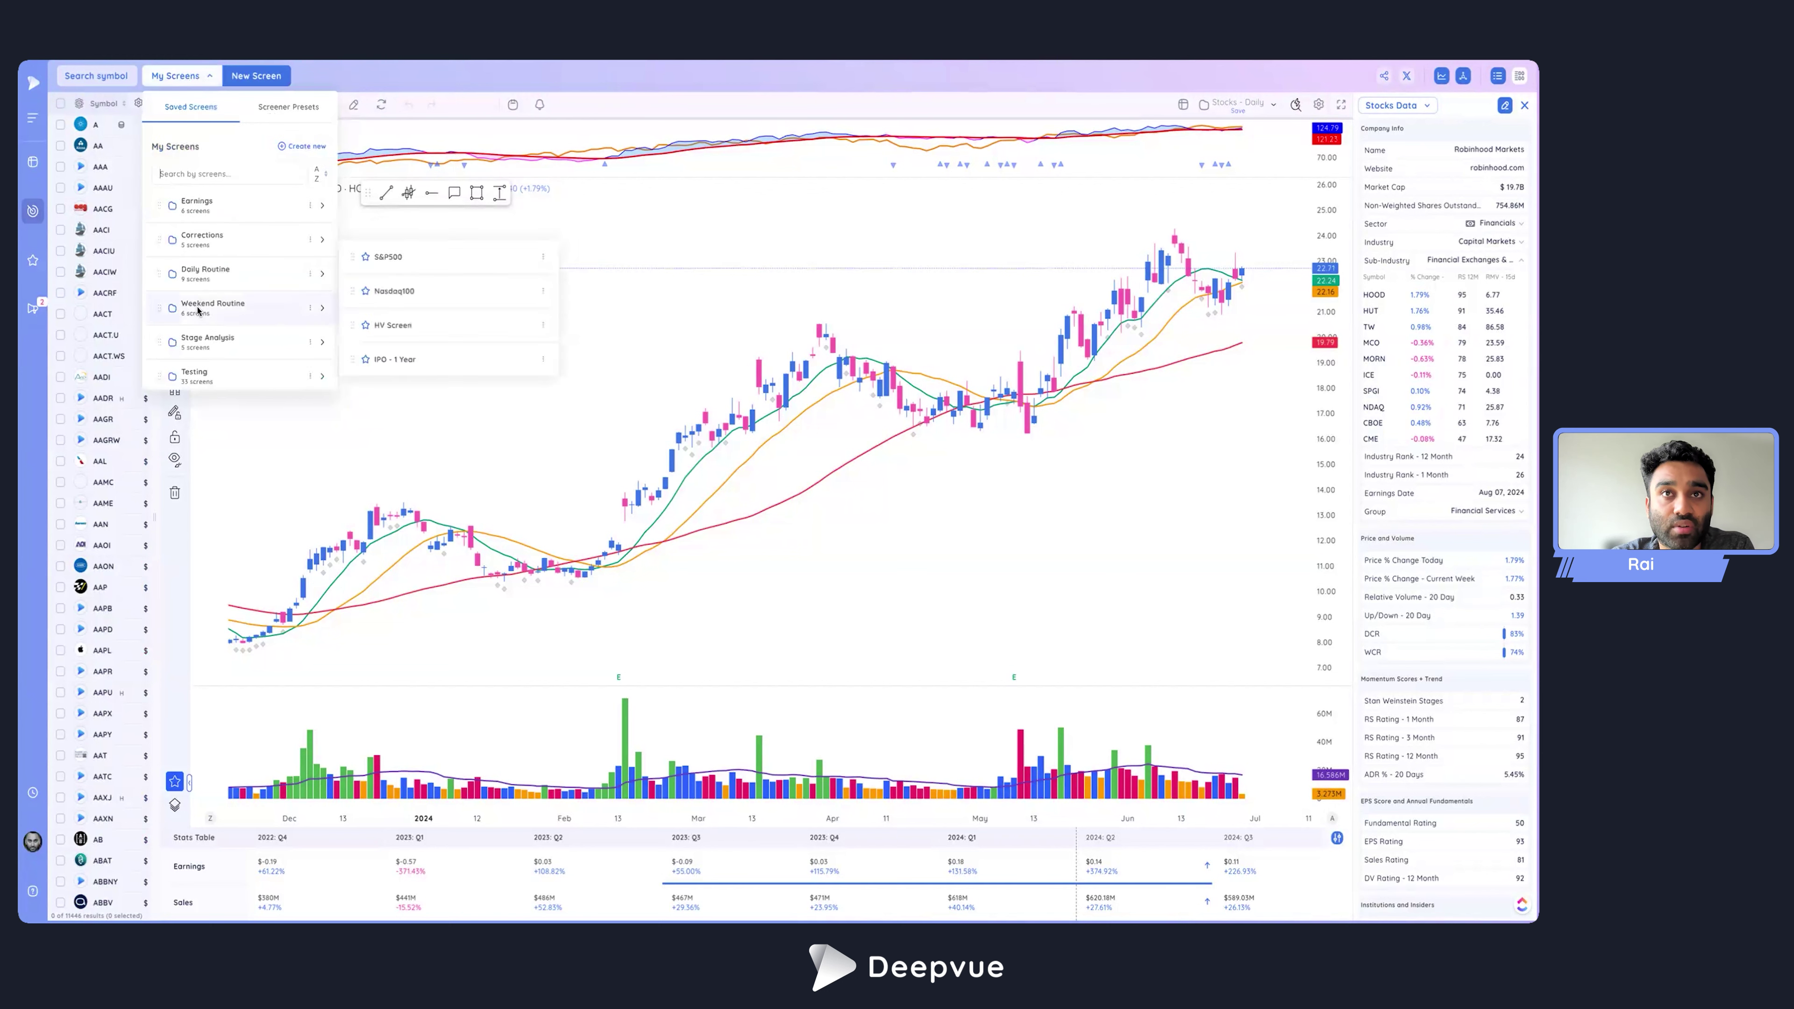
click(301, 146)
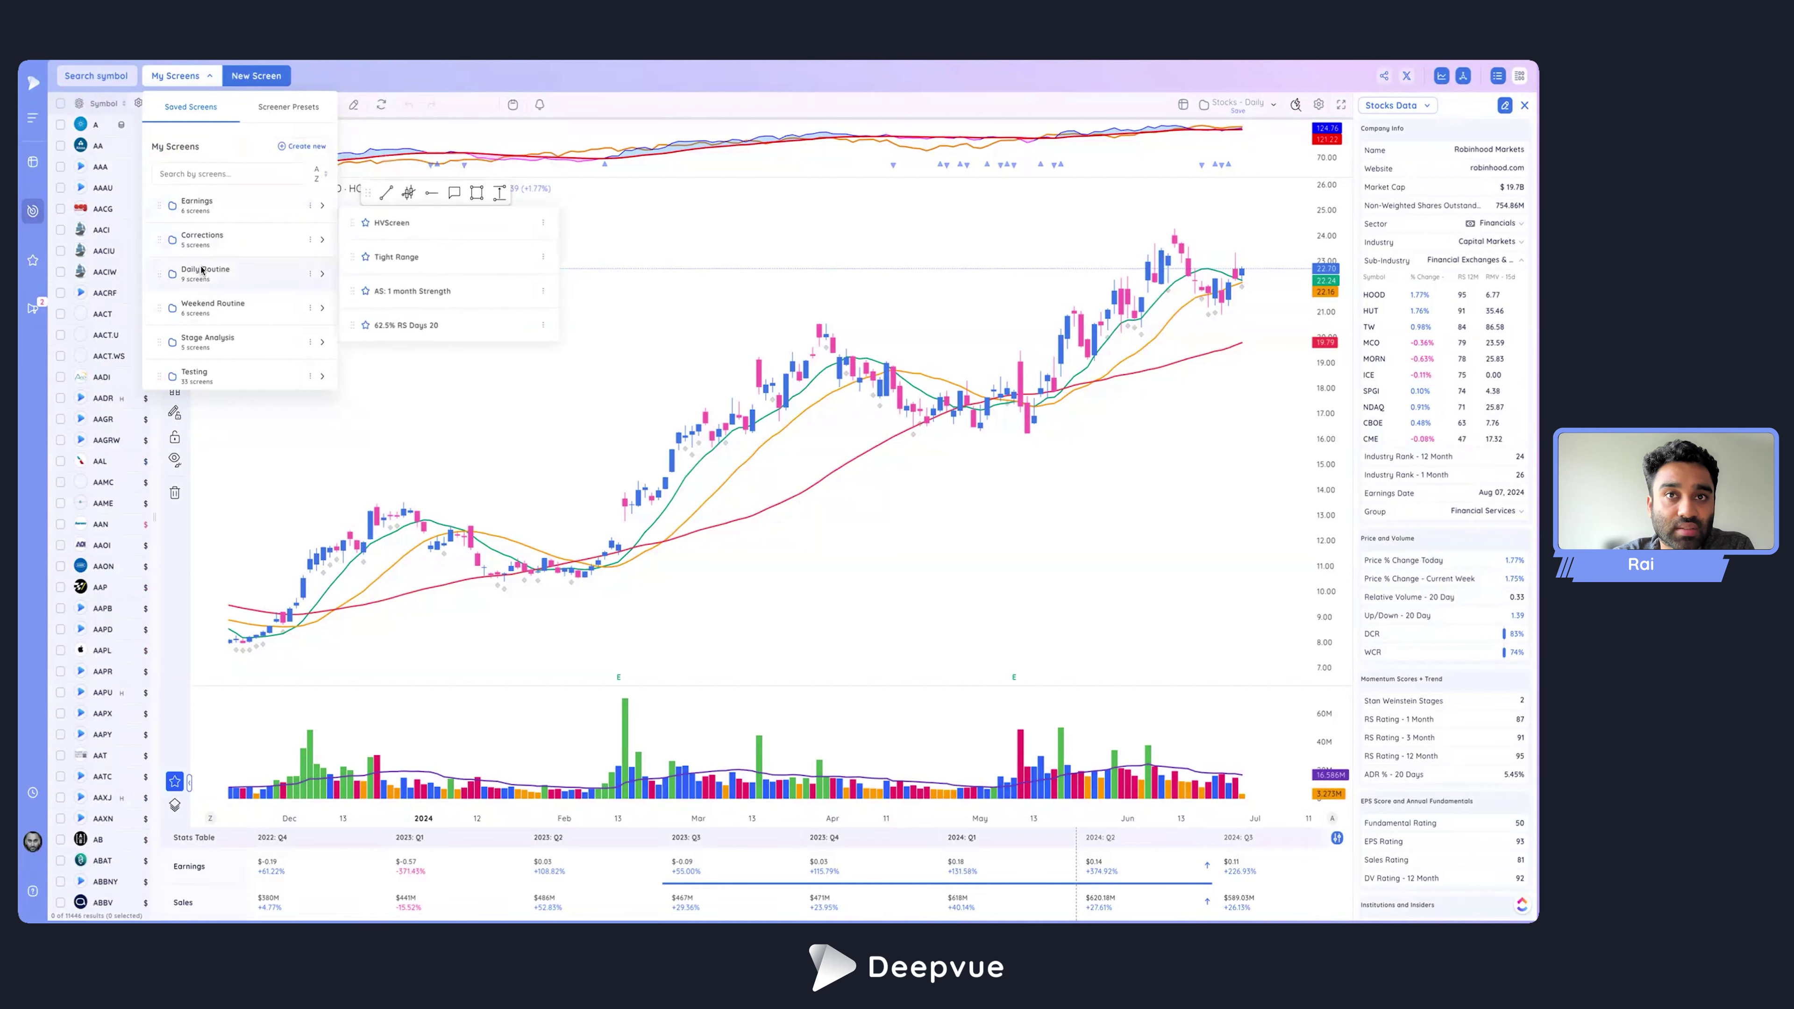
mouse_move(206, 309)
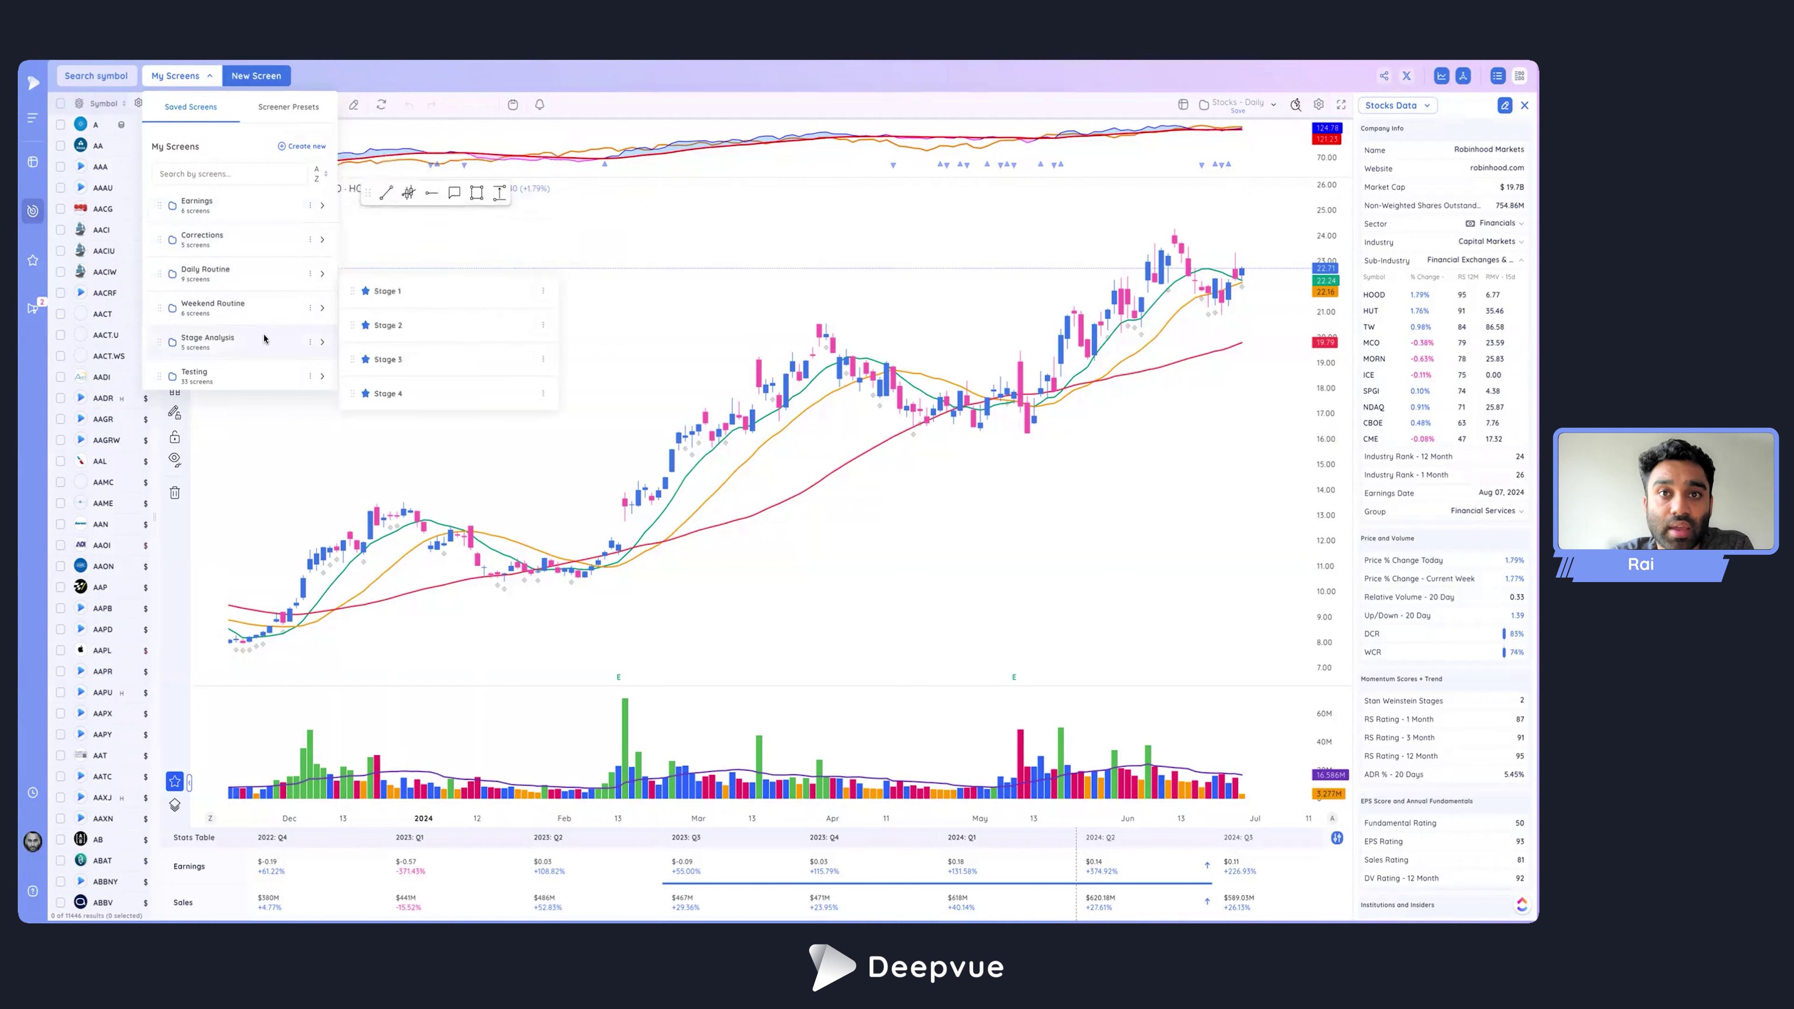
mouse_move(259, 364)
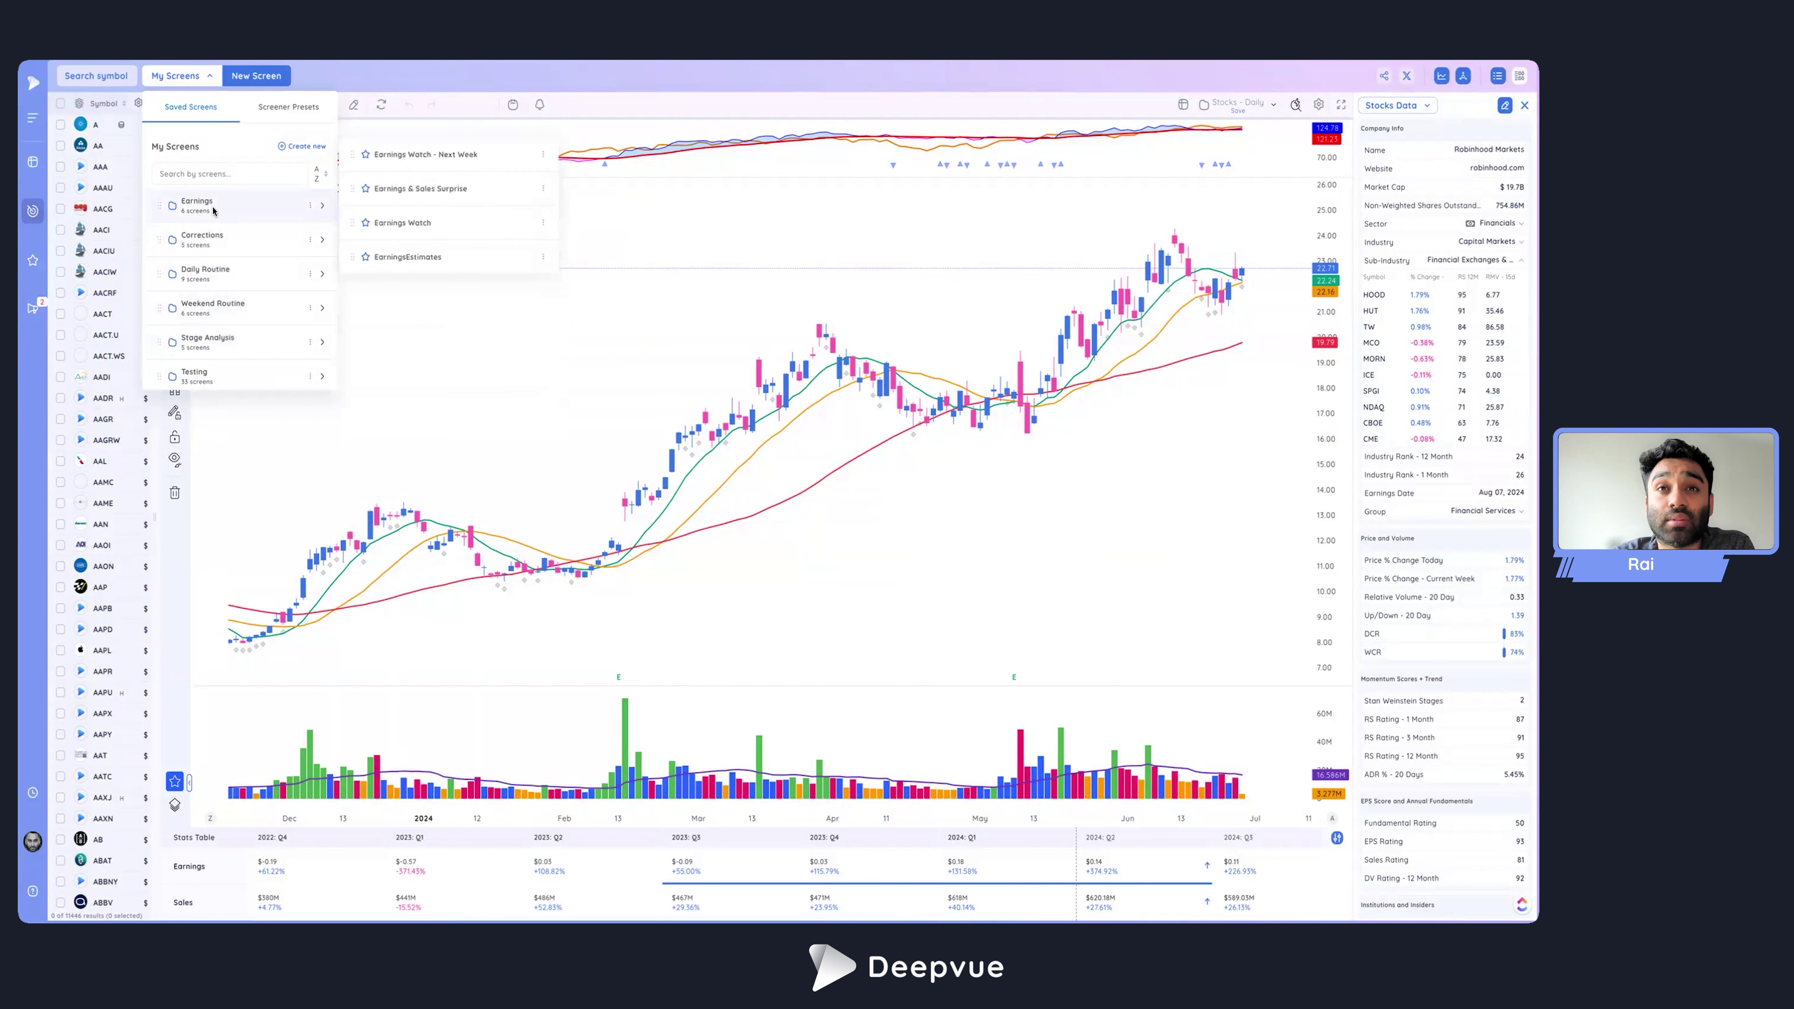
Open the Universe watchlist, view the flag and list options for DKNG, and close them.
click(32, 260)
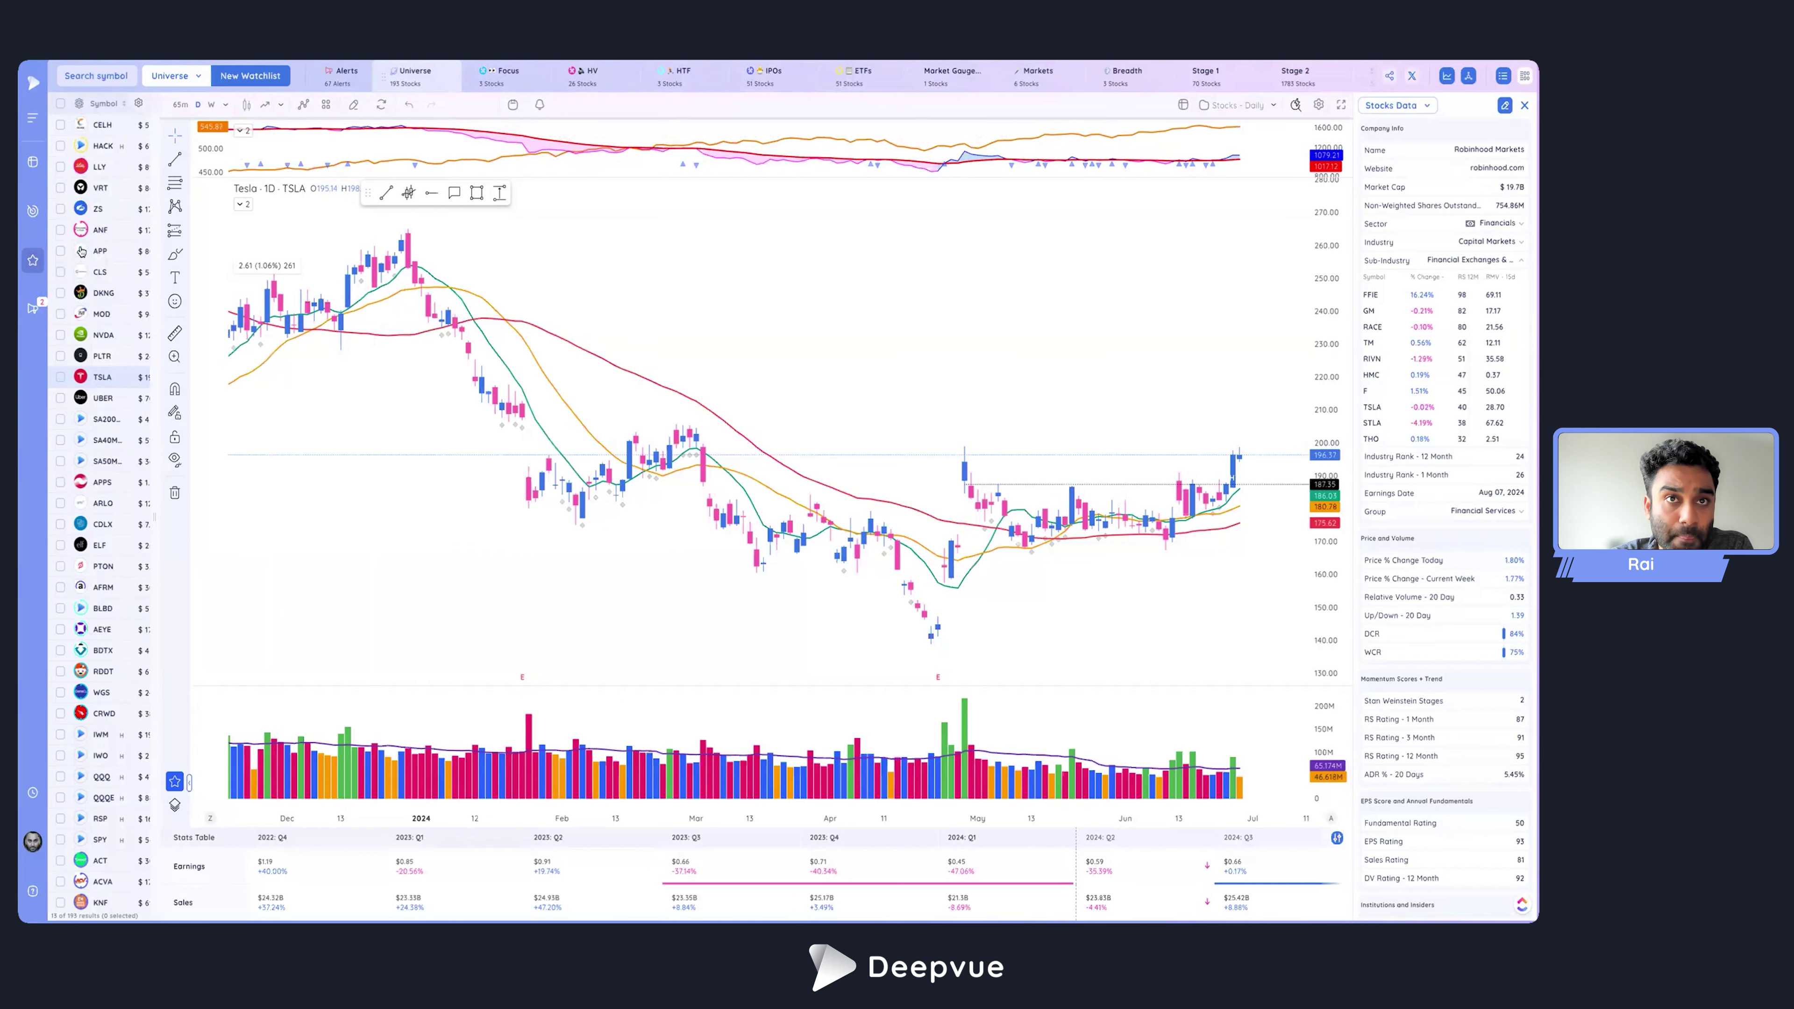
right_click(80, 295)
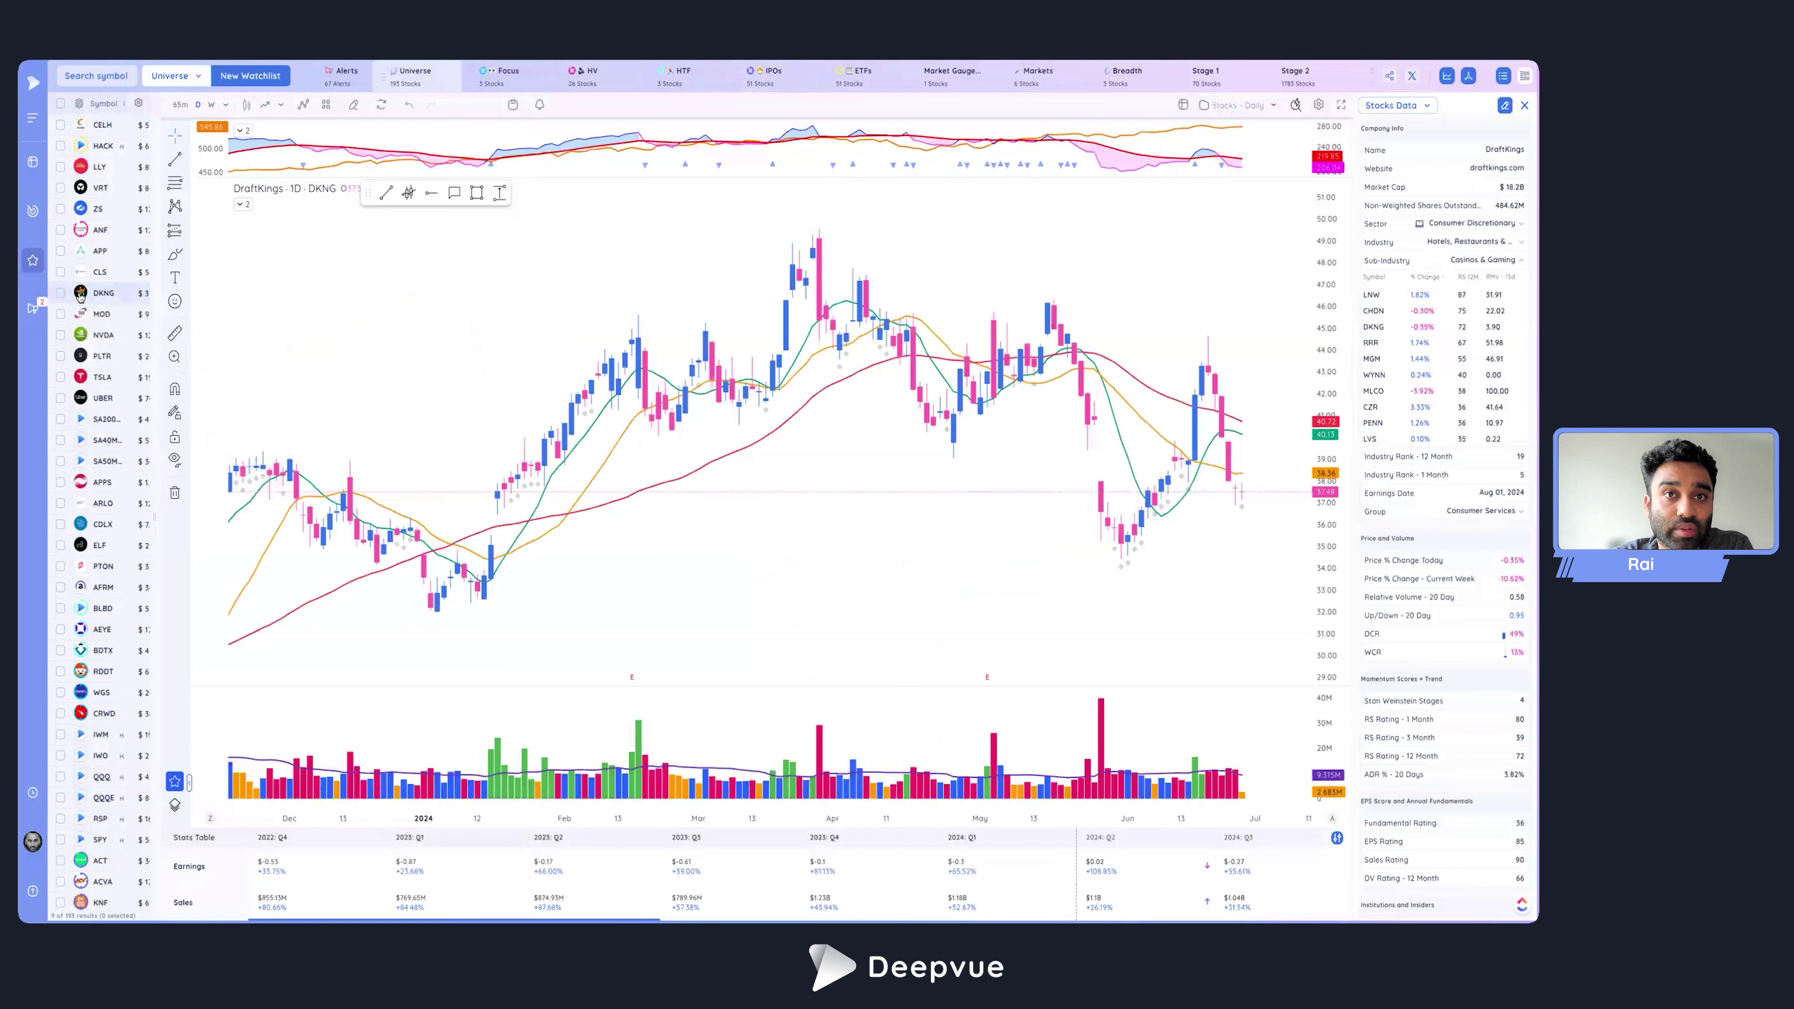
mouse_move(113, 384)
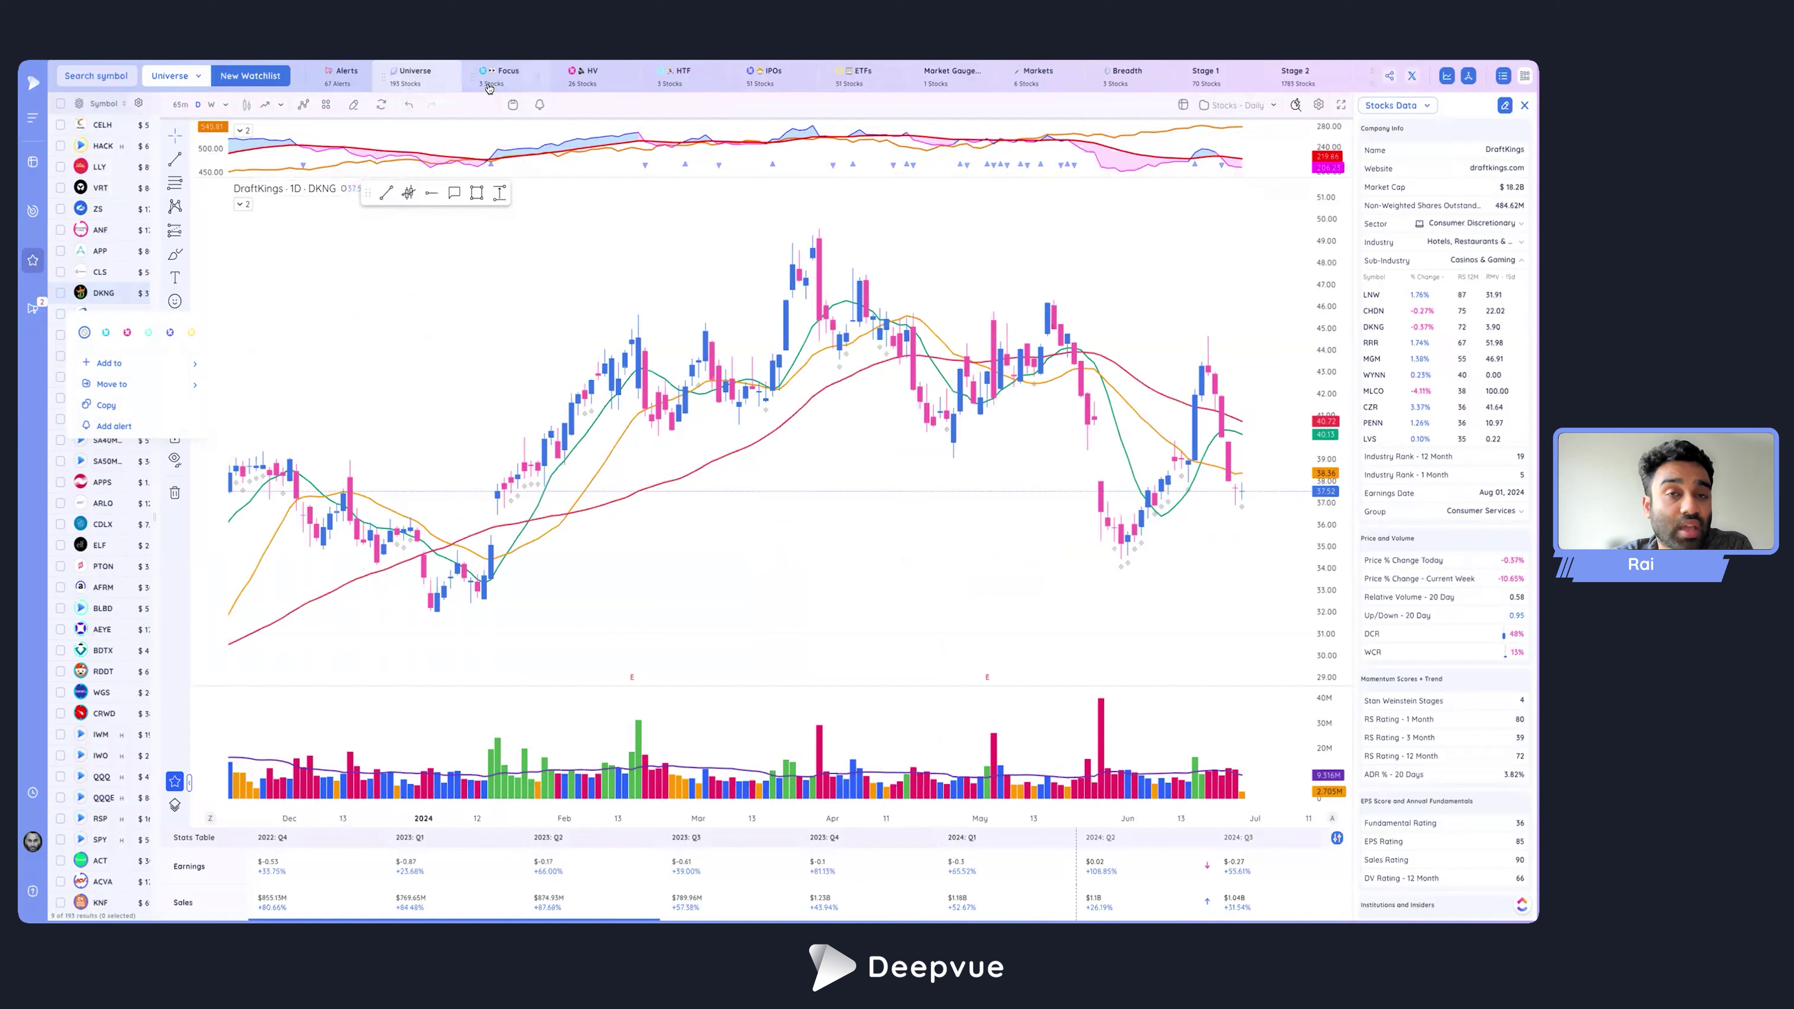
click(78, 297)
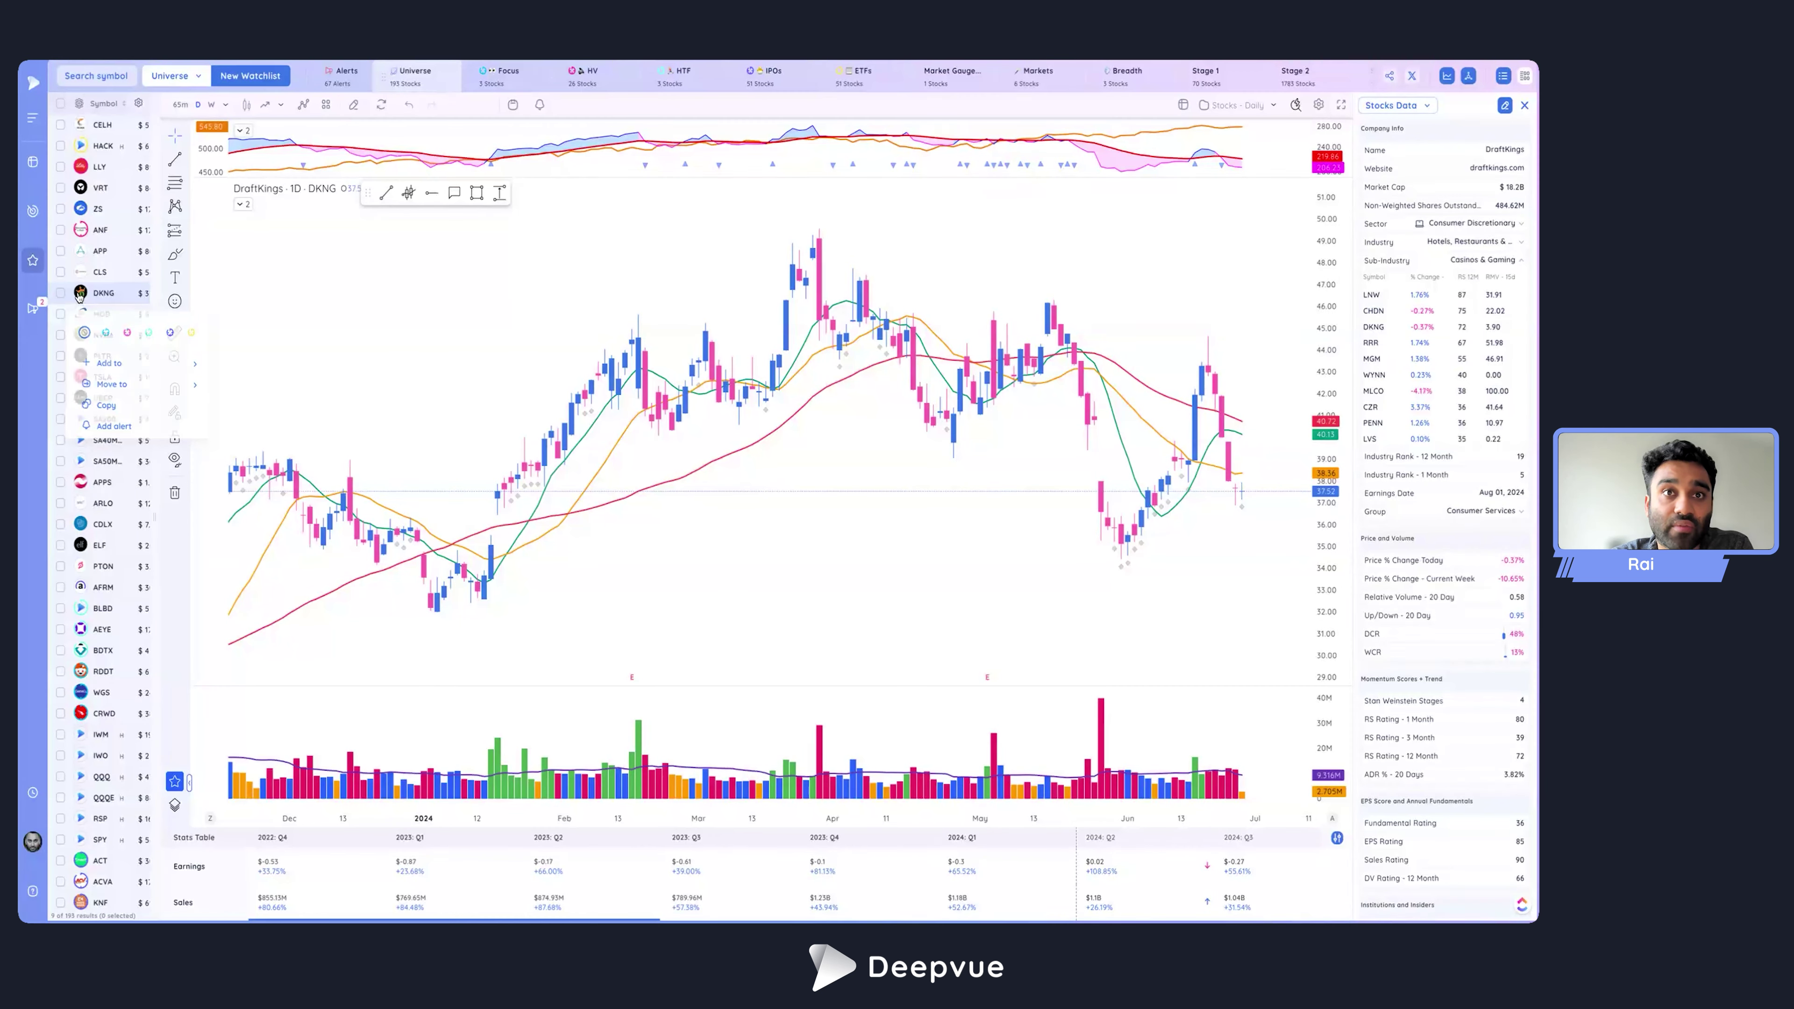
Give CLS the cyan flag to add it to the Focus watchlist, and open Focus to check it.
click(80, 274)
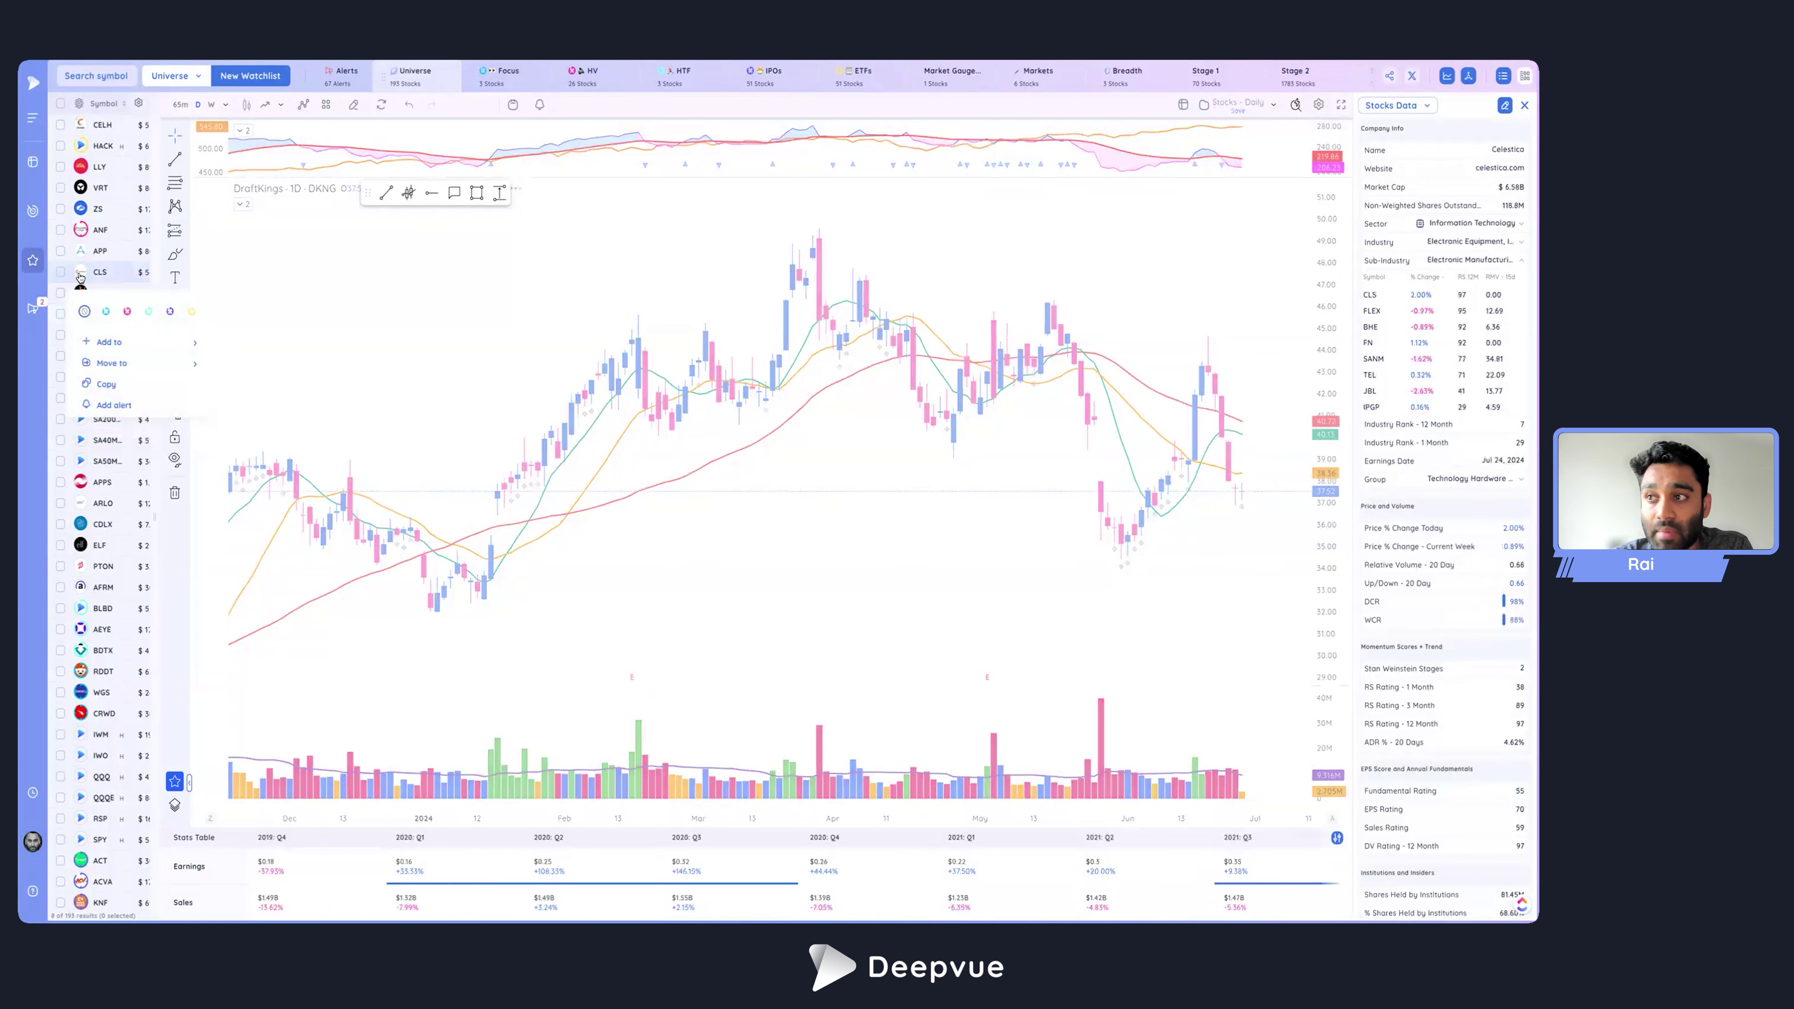
click(105, 313)
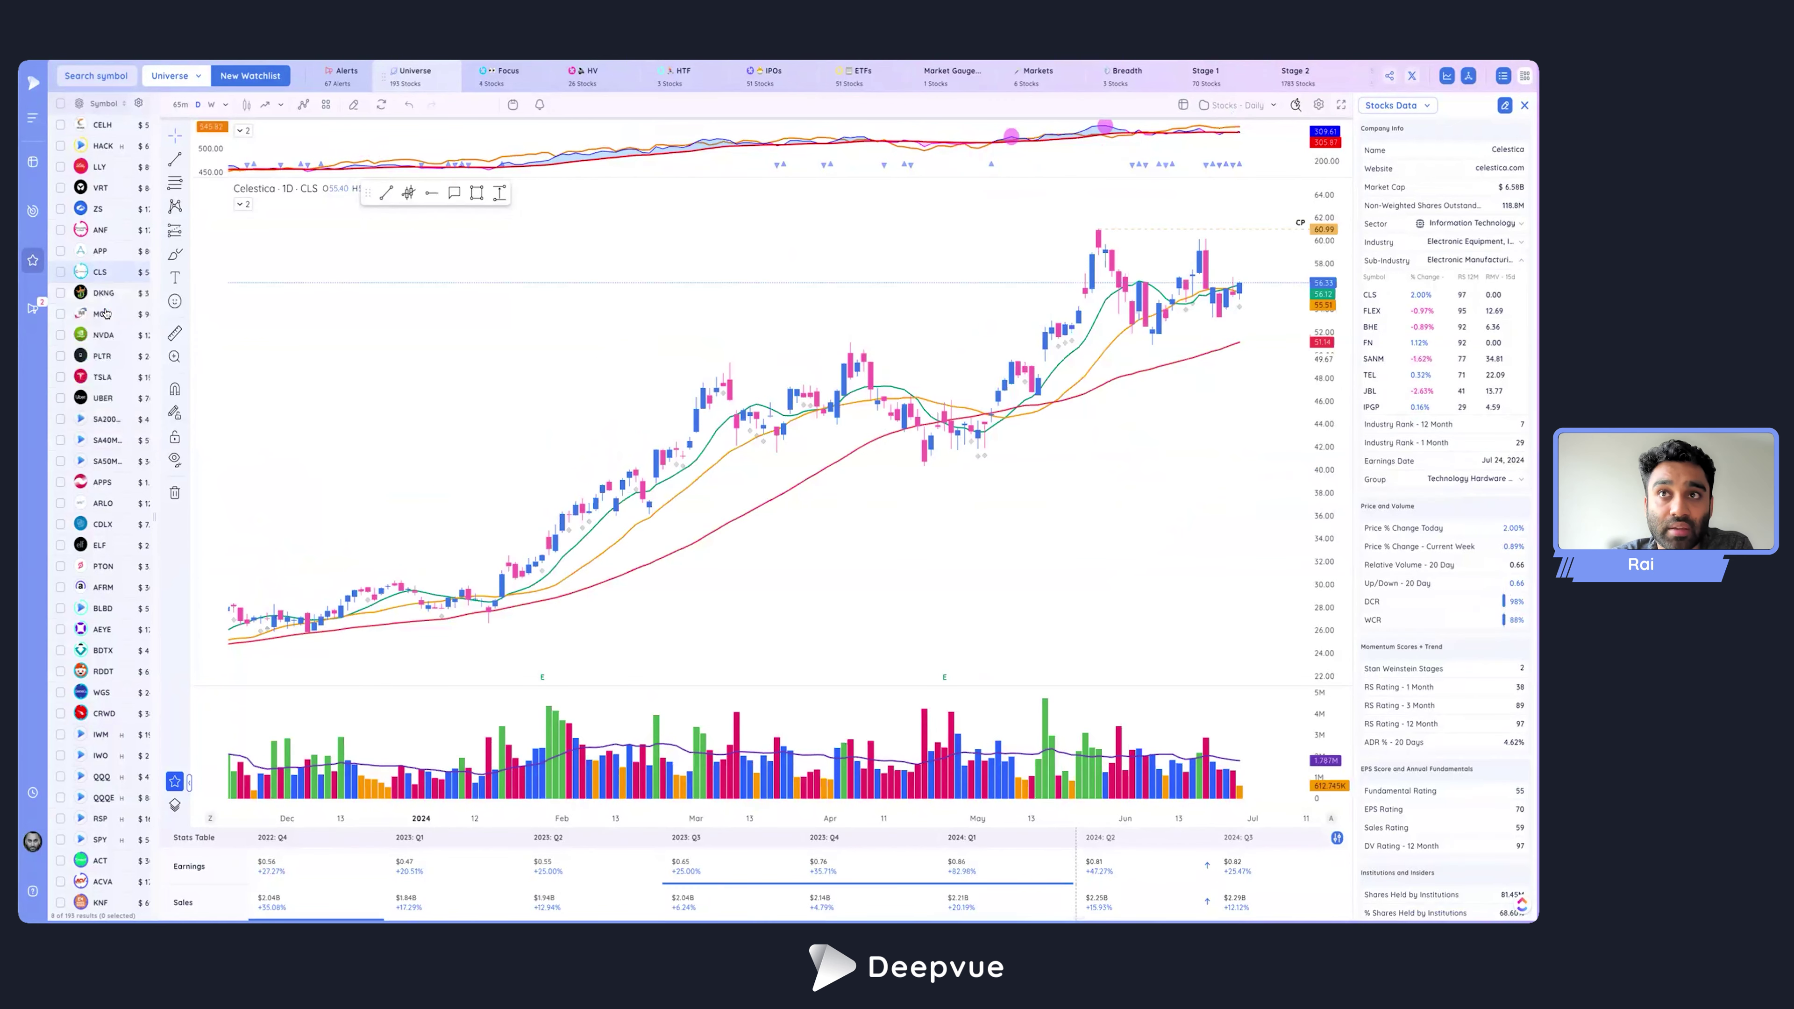
click(493, 85)
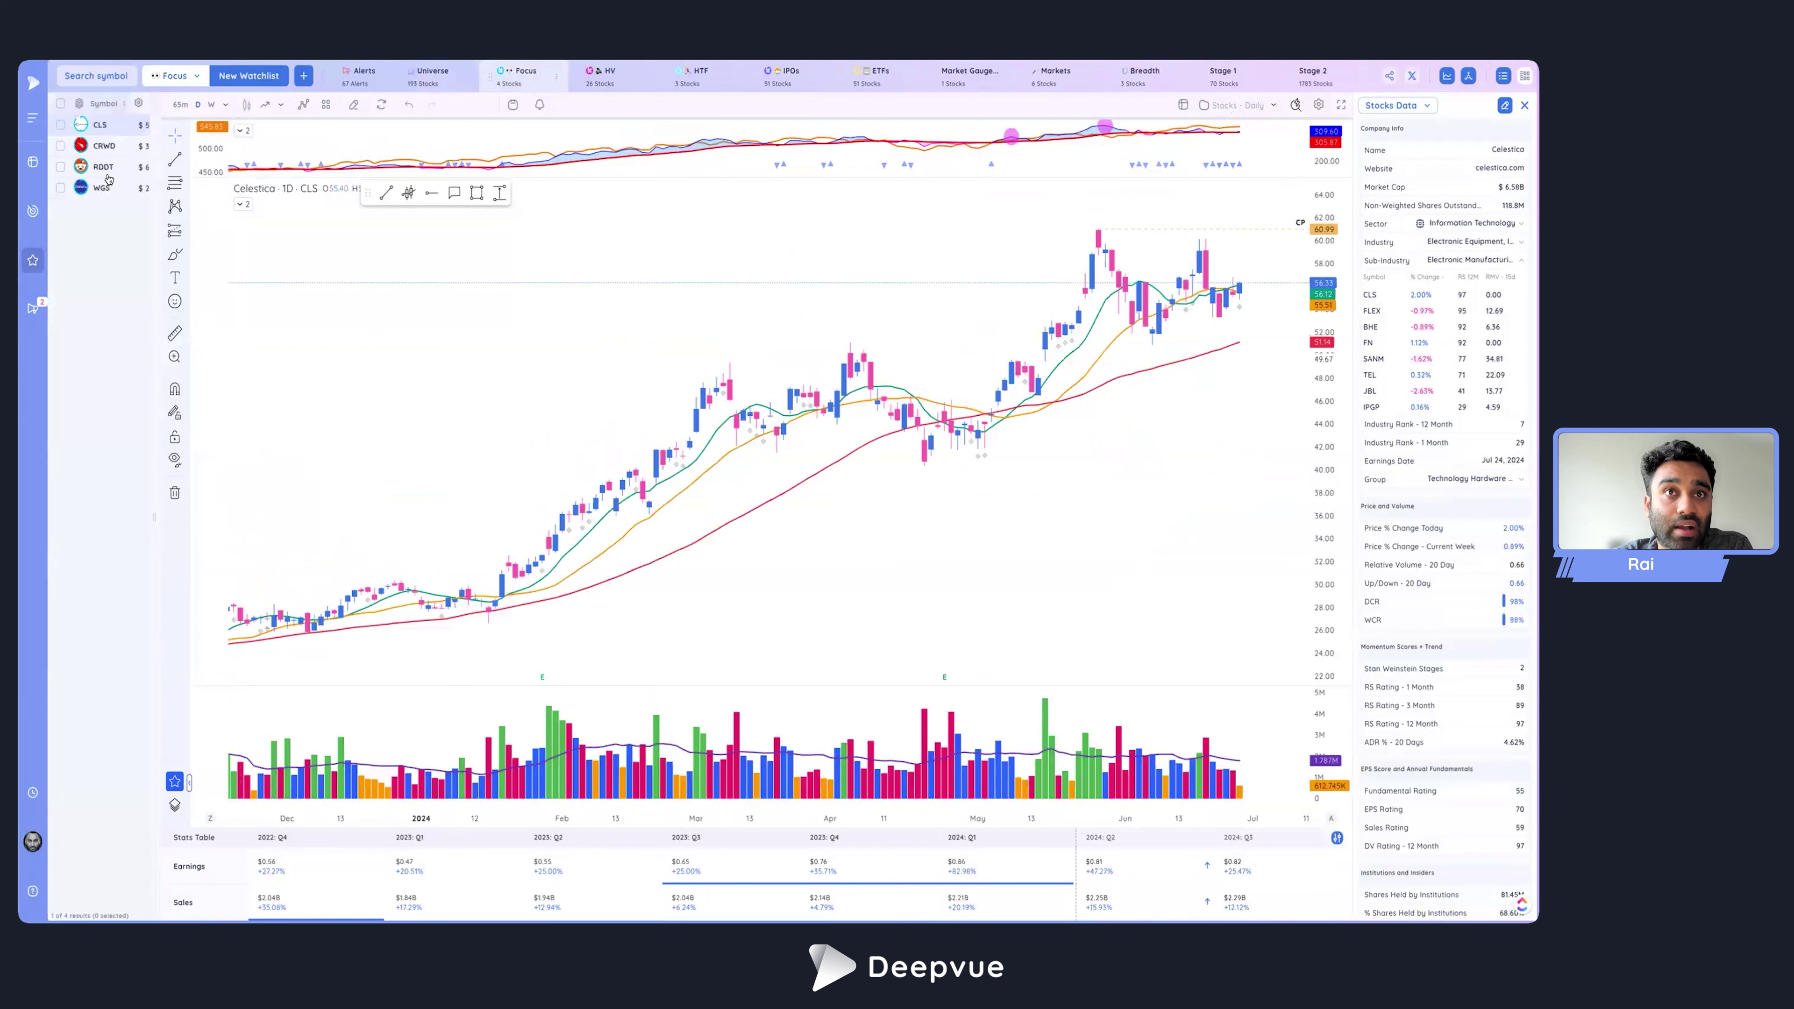
Remove the flag from CLS in the Focus watchlist and return to the Universe watchlist.
click(81, 127)
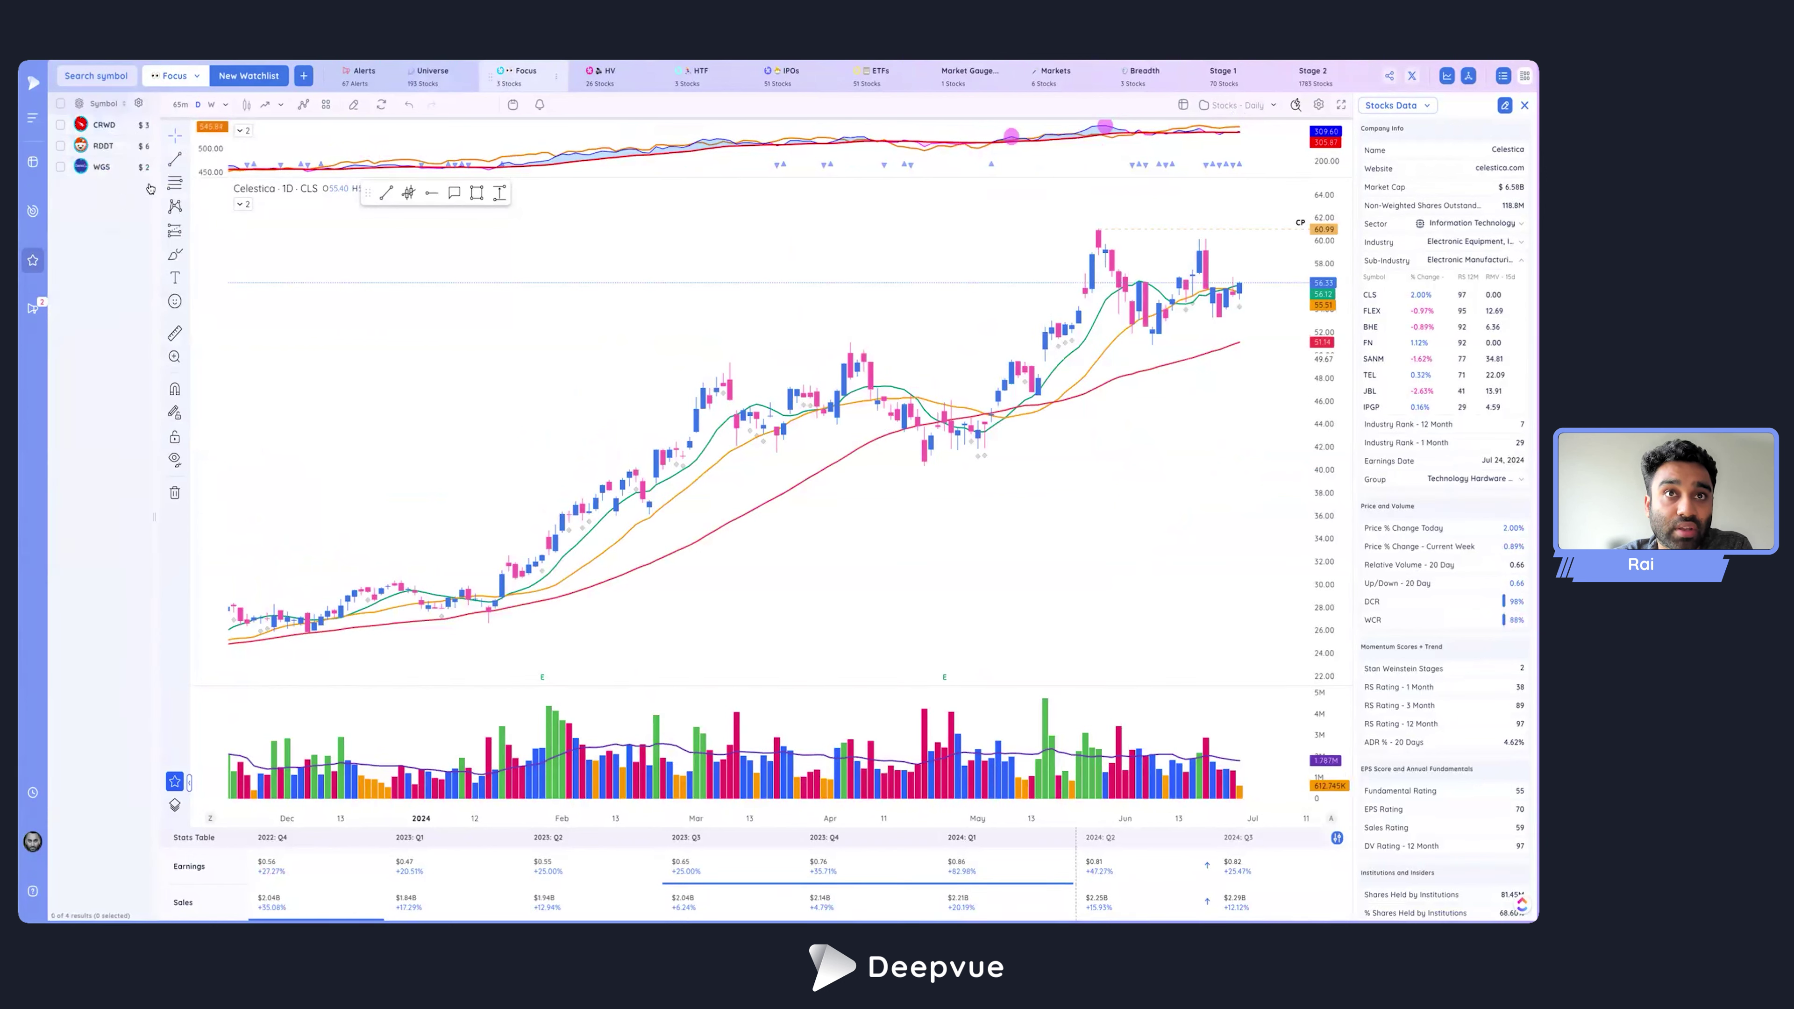
click(420, 85)
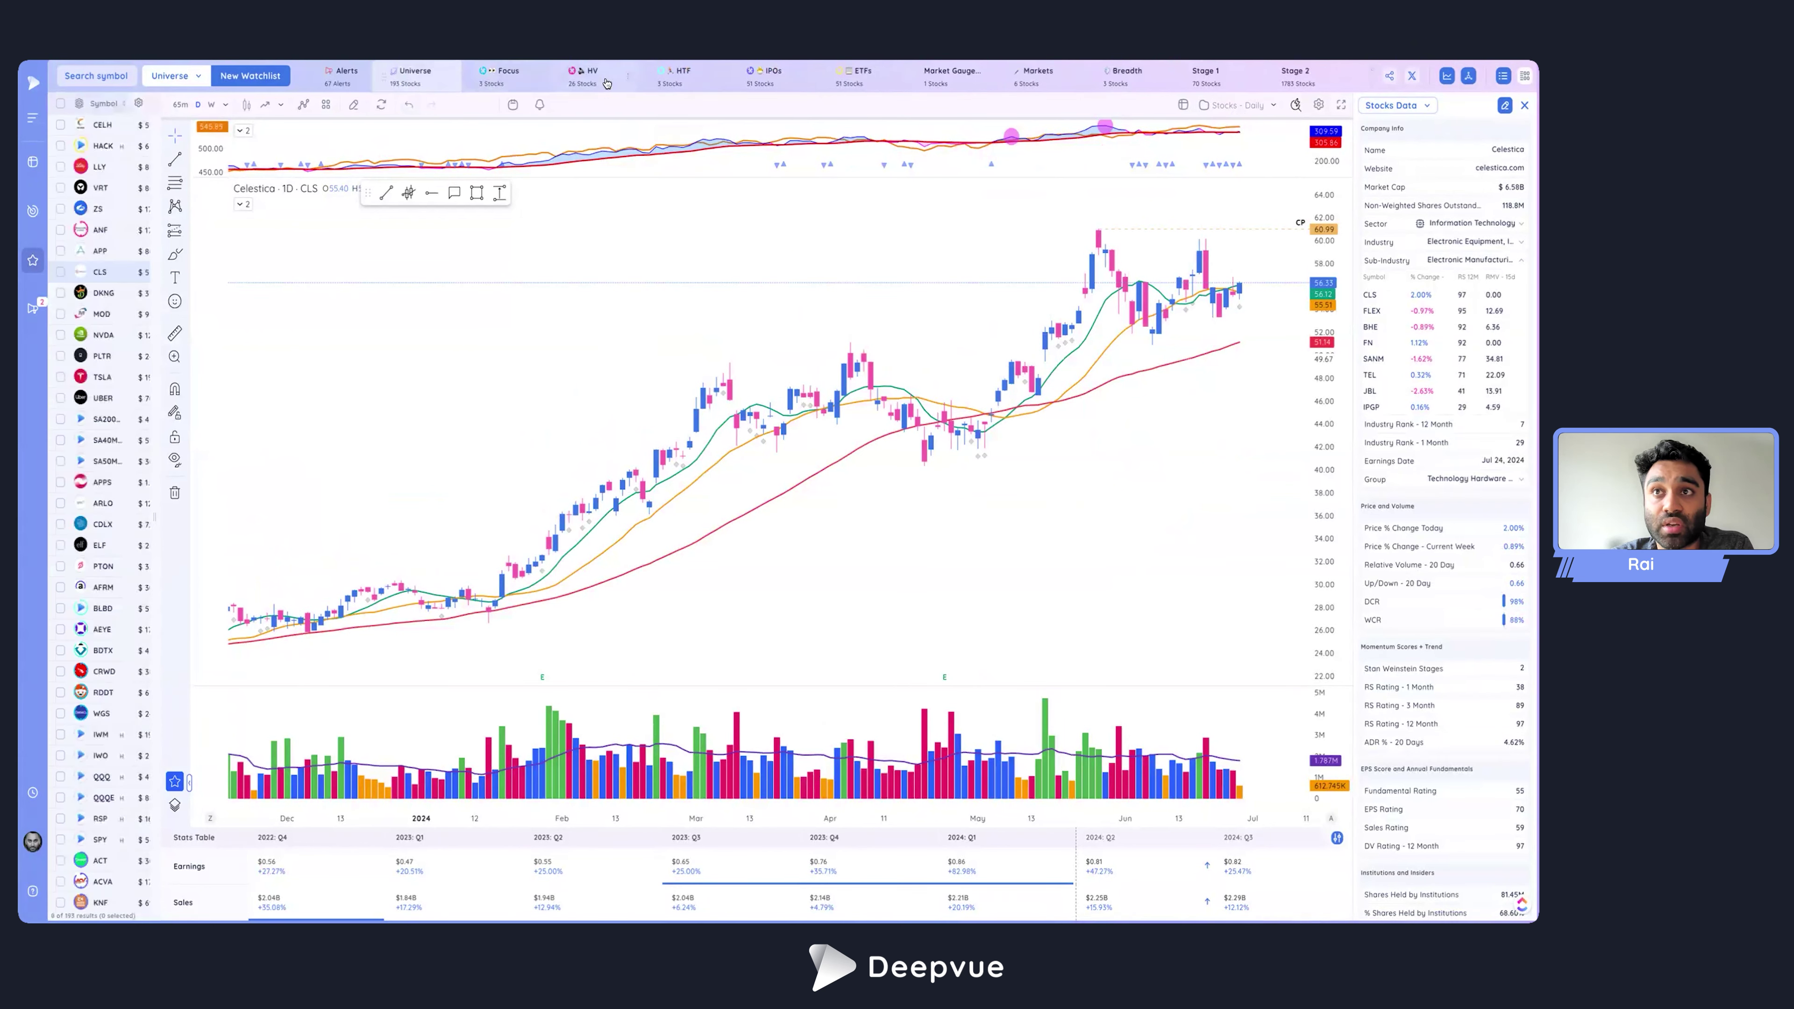
View the flag and list options for APP in the Universe watchlist and for AACG in the screener.
right_click(80, 250)
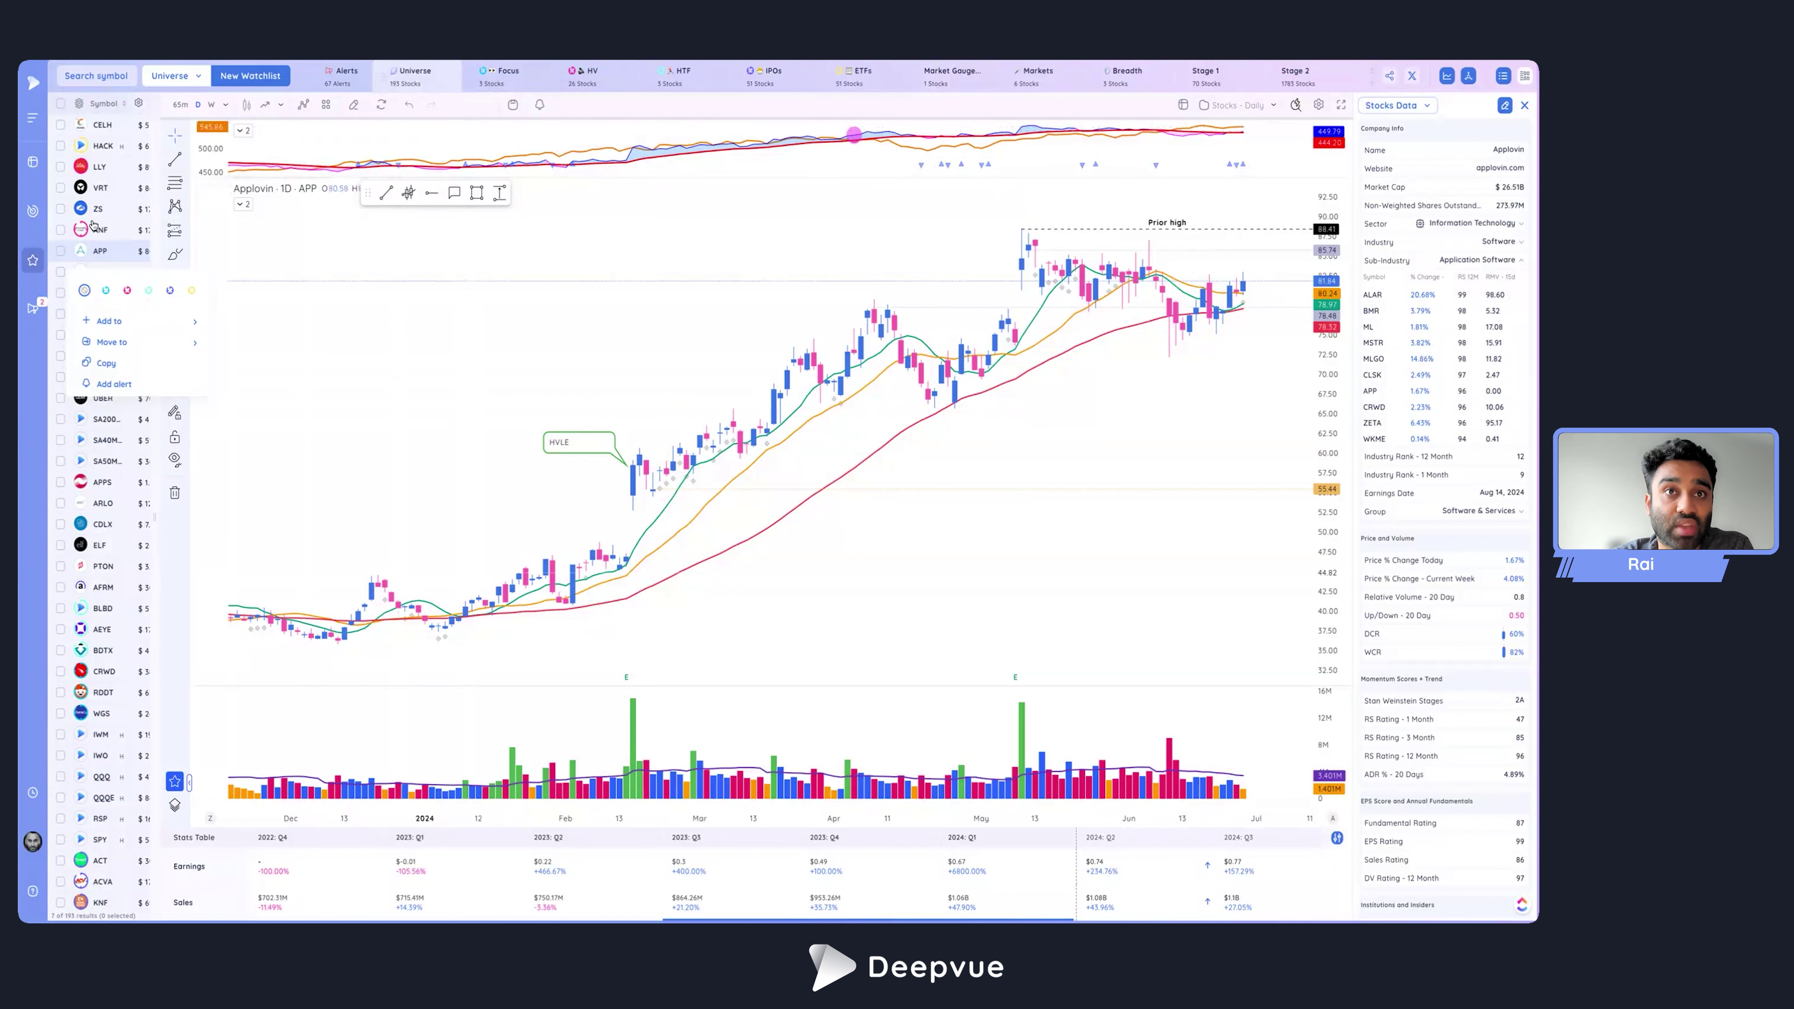
click(34, 210)
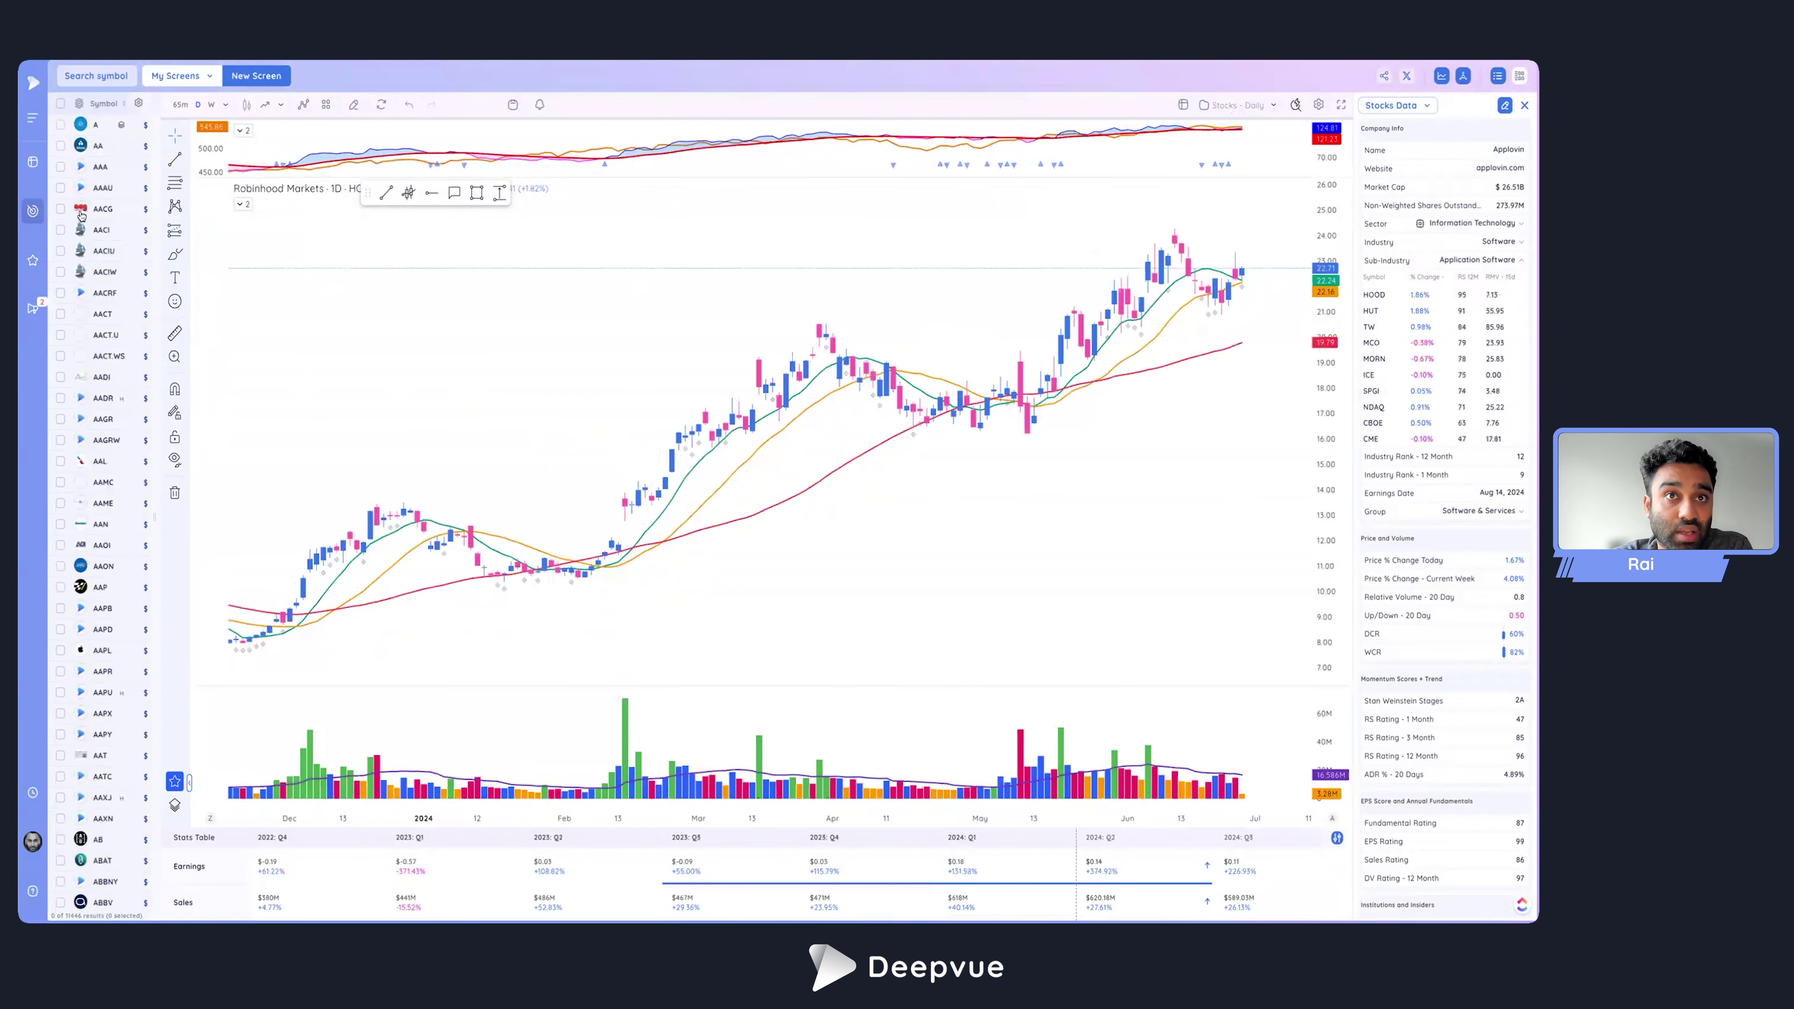
right_click(79, 210)
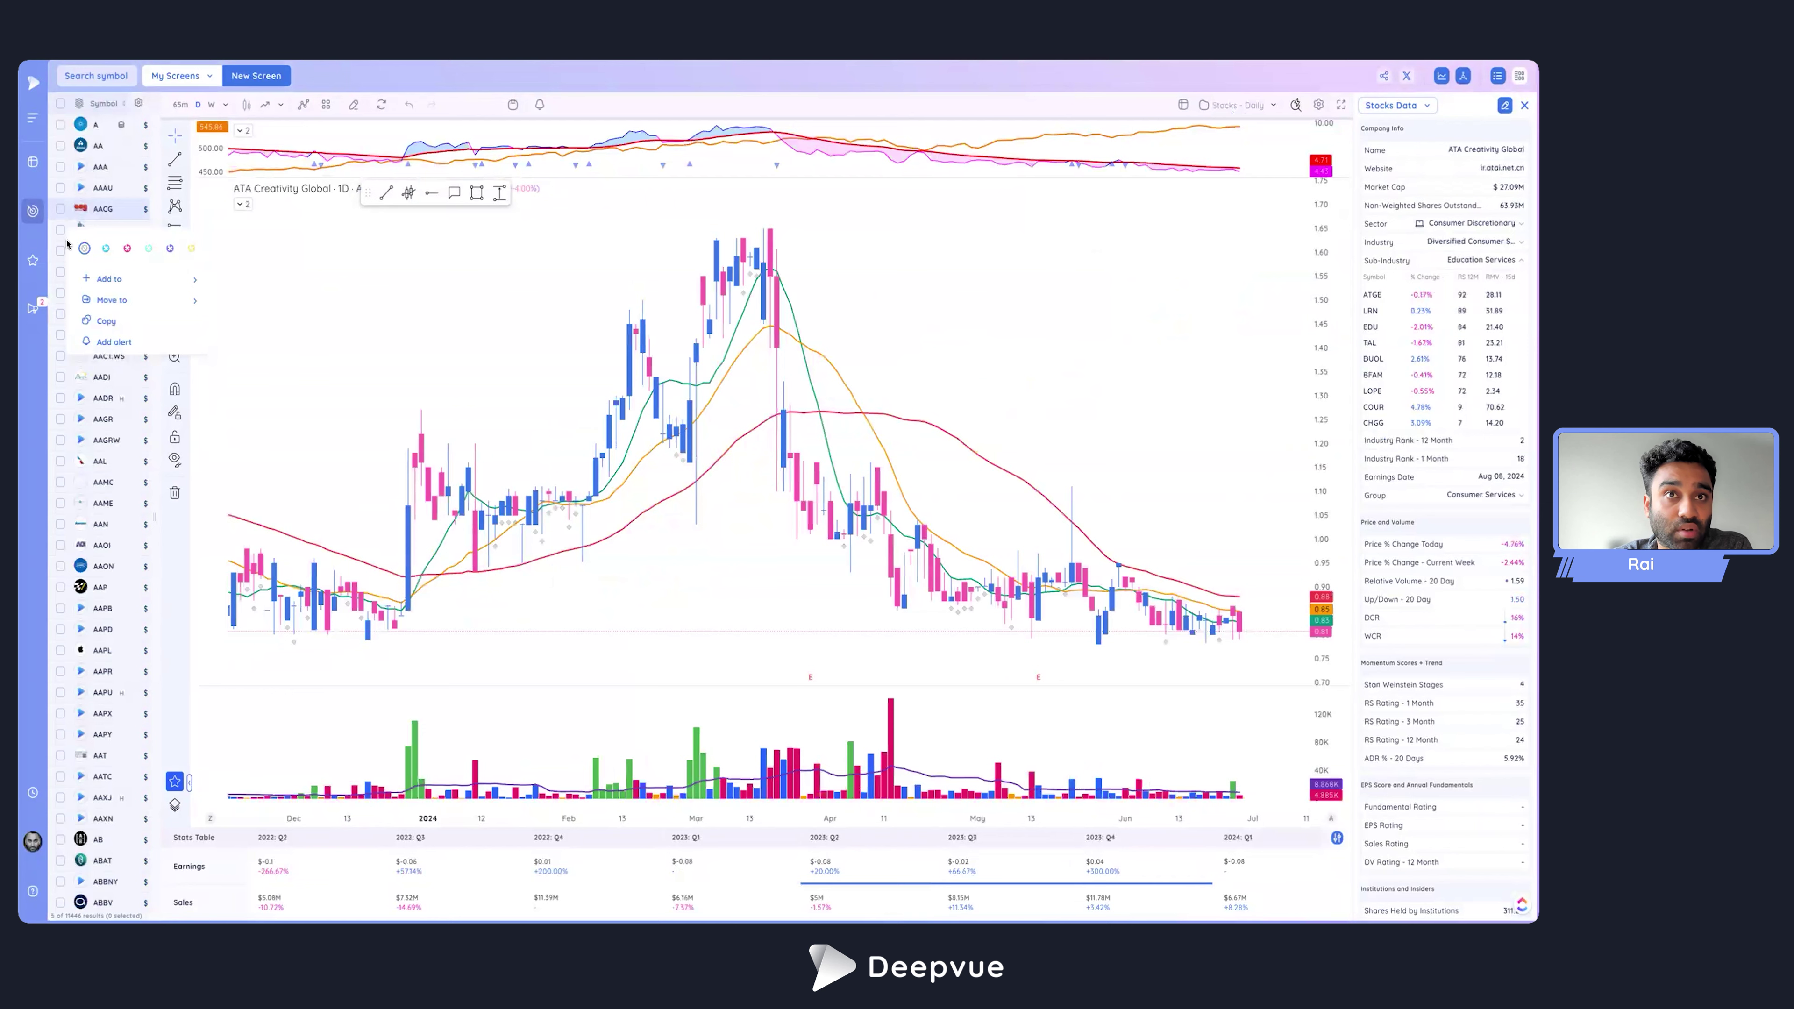
right_click(83, 216)
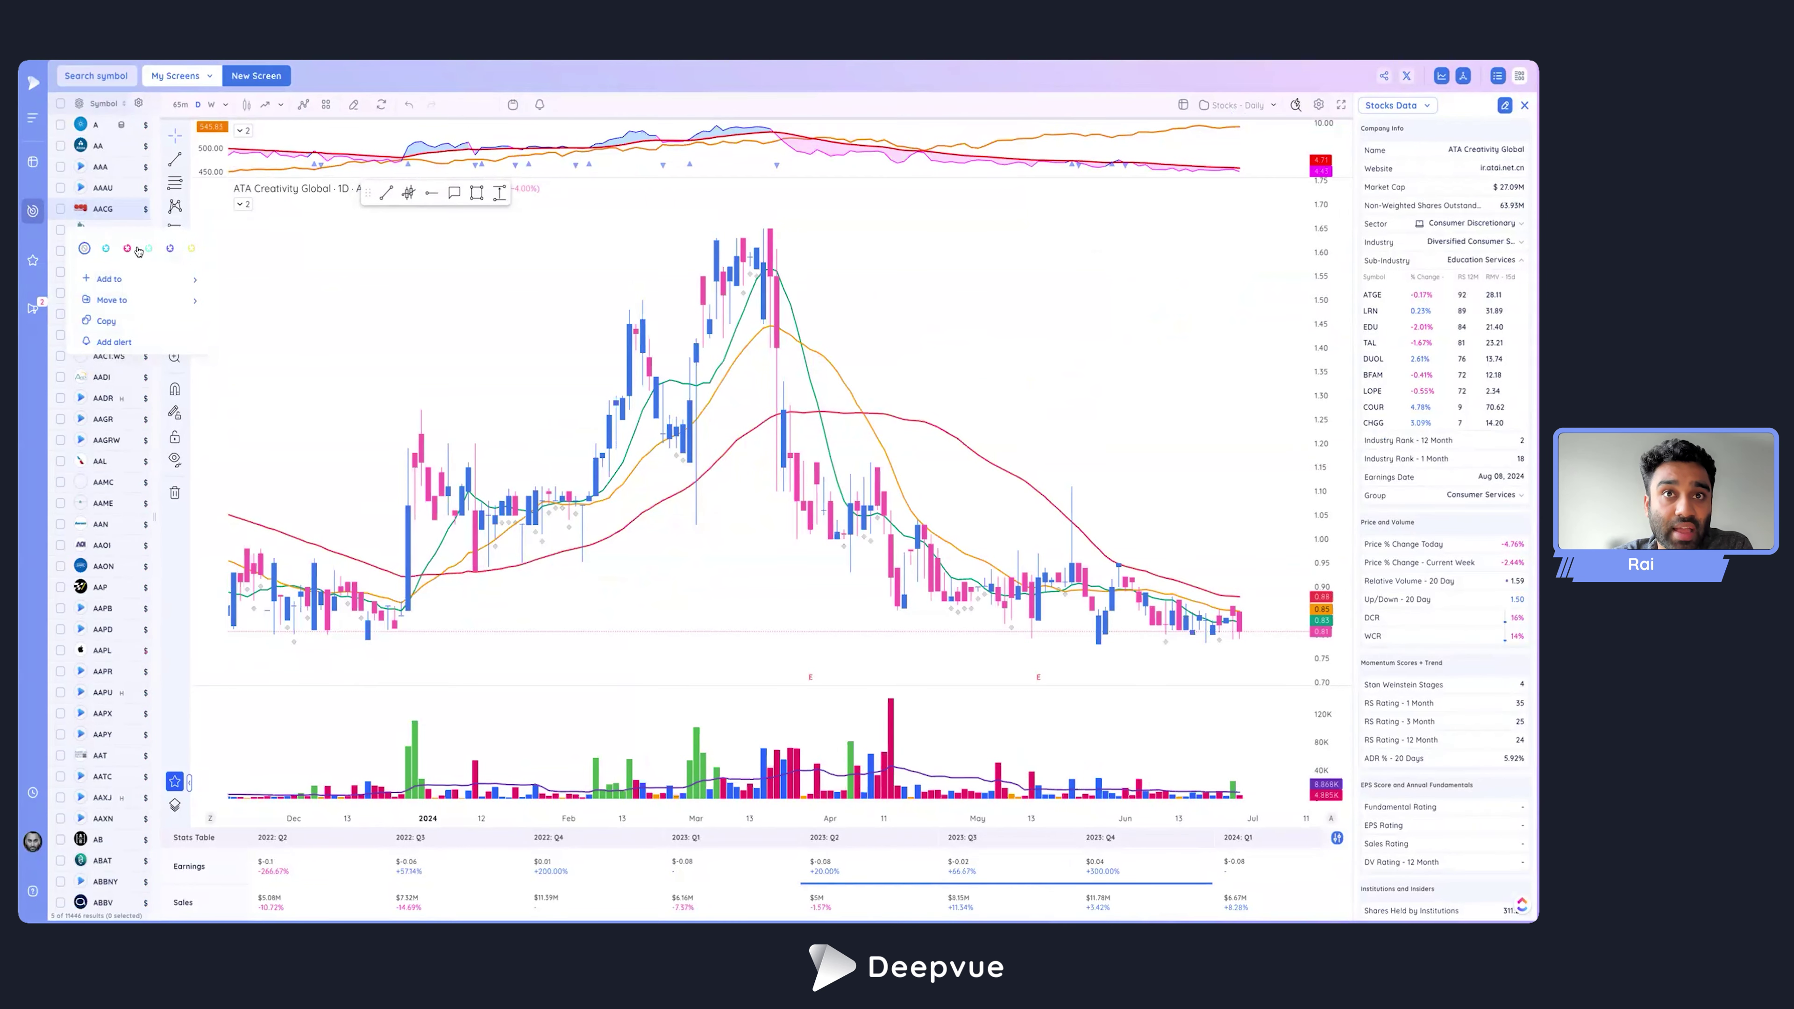
Open the Market Open dashboard and view the flag options for CRWD and WGS in its Focus list.
click(32, 161)
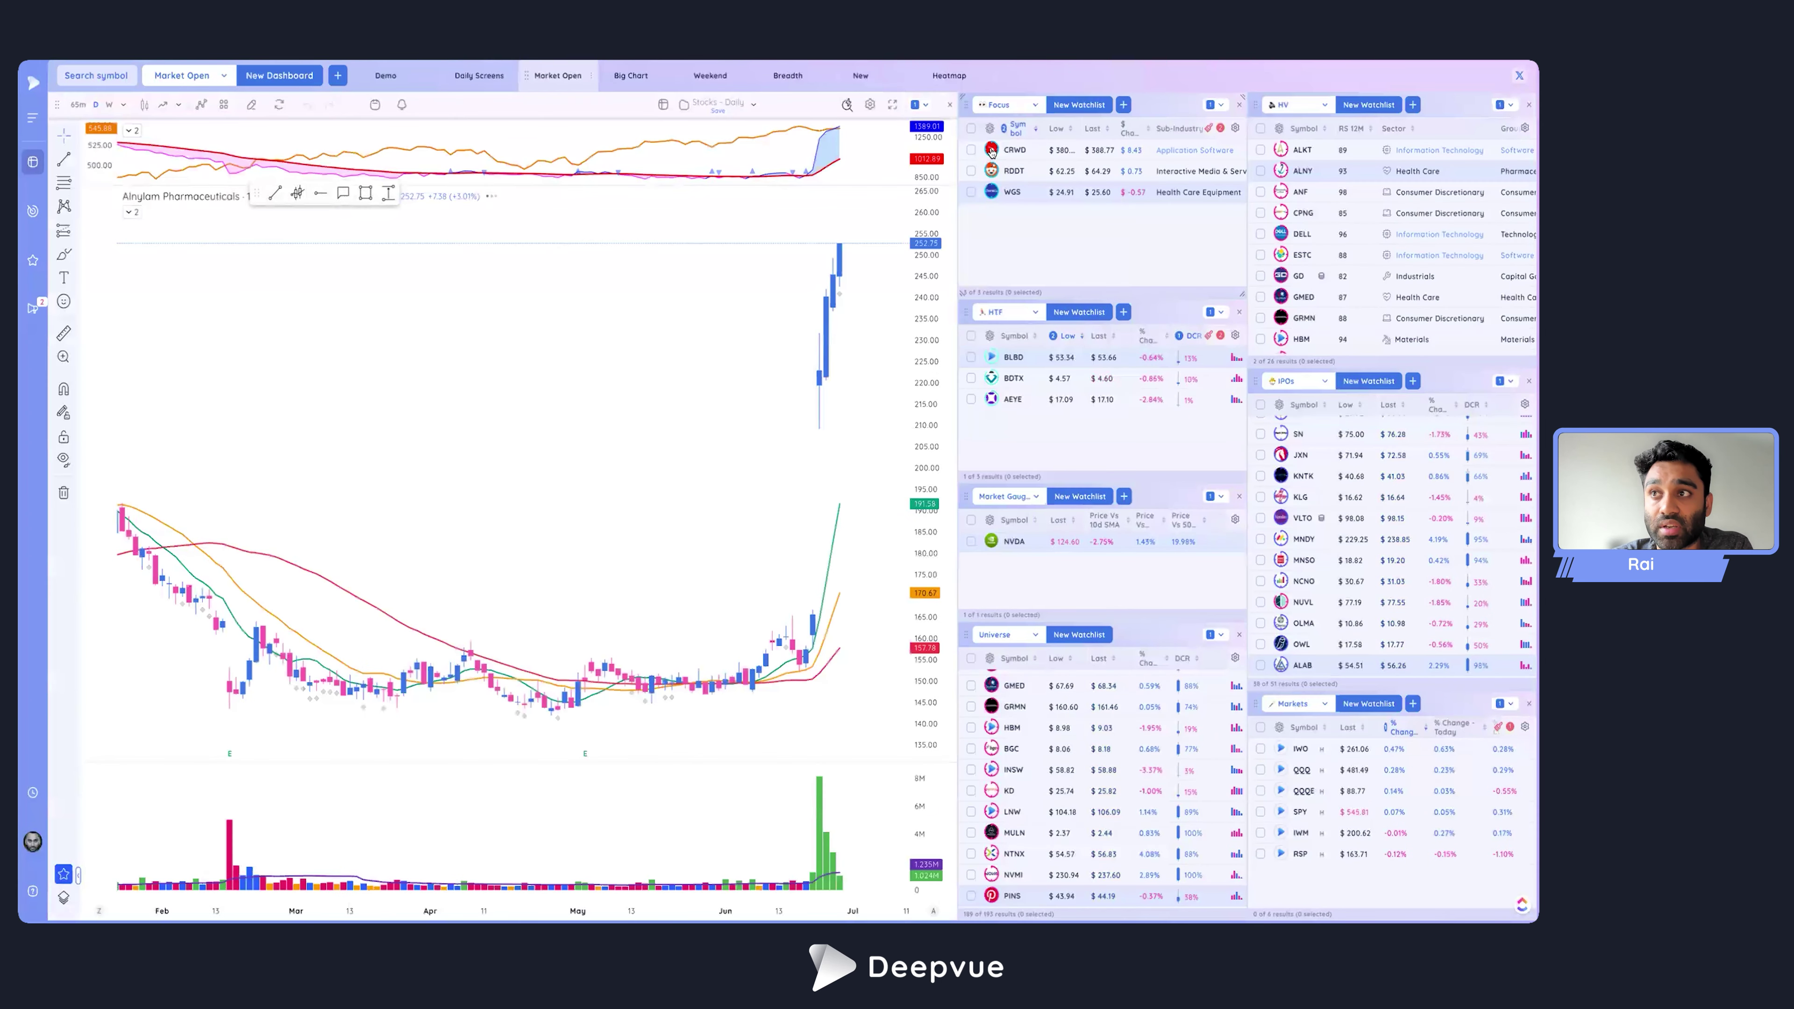
right_click(991, 152)
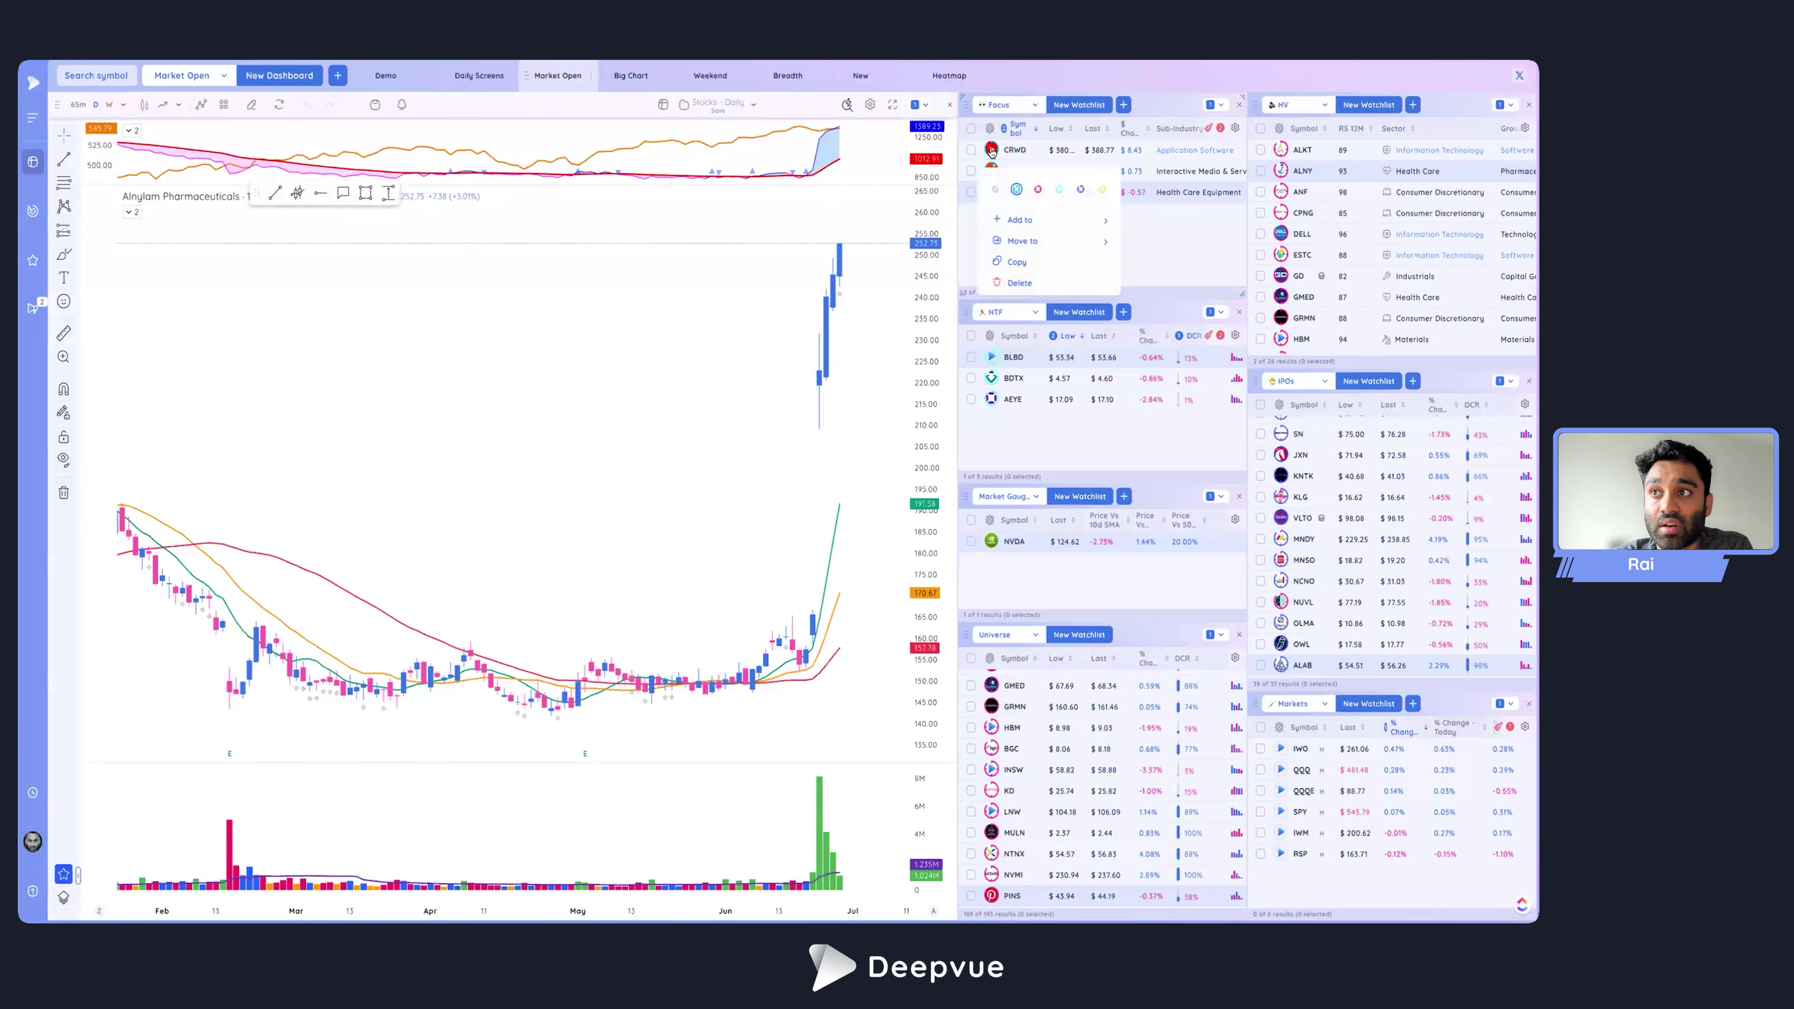
right_click(992, 192)
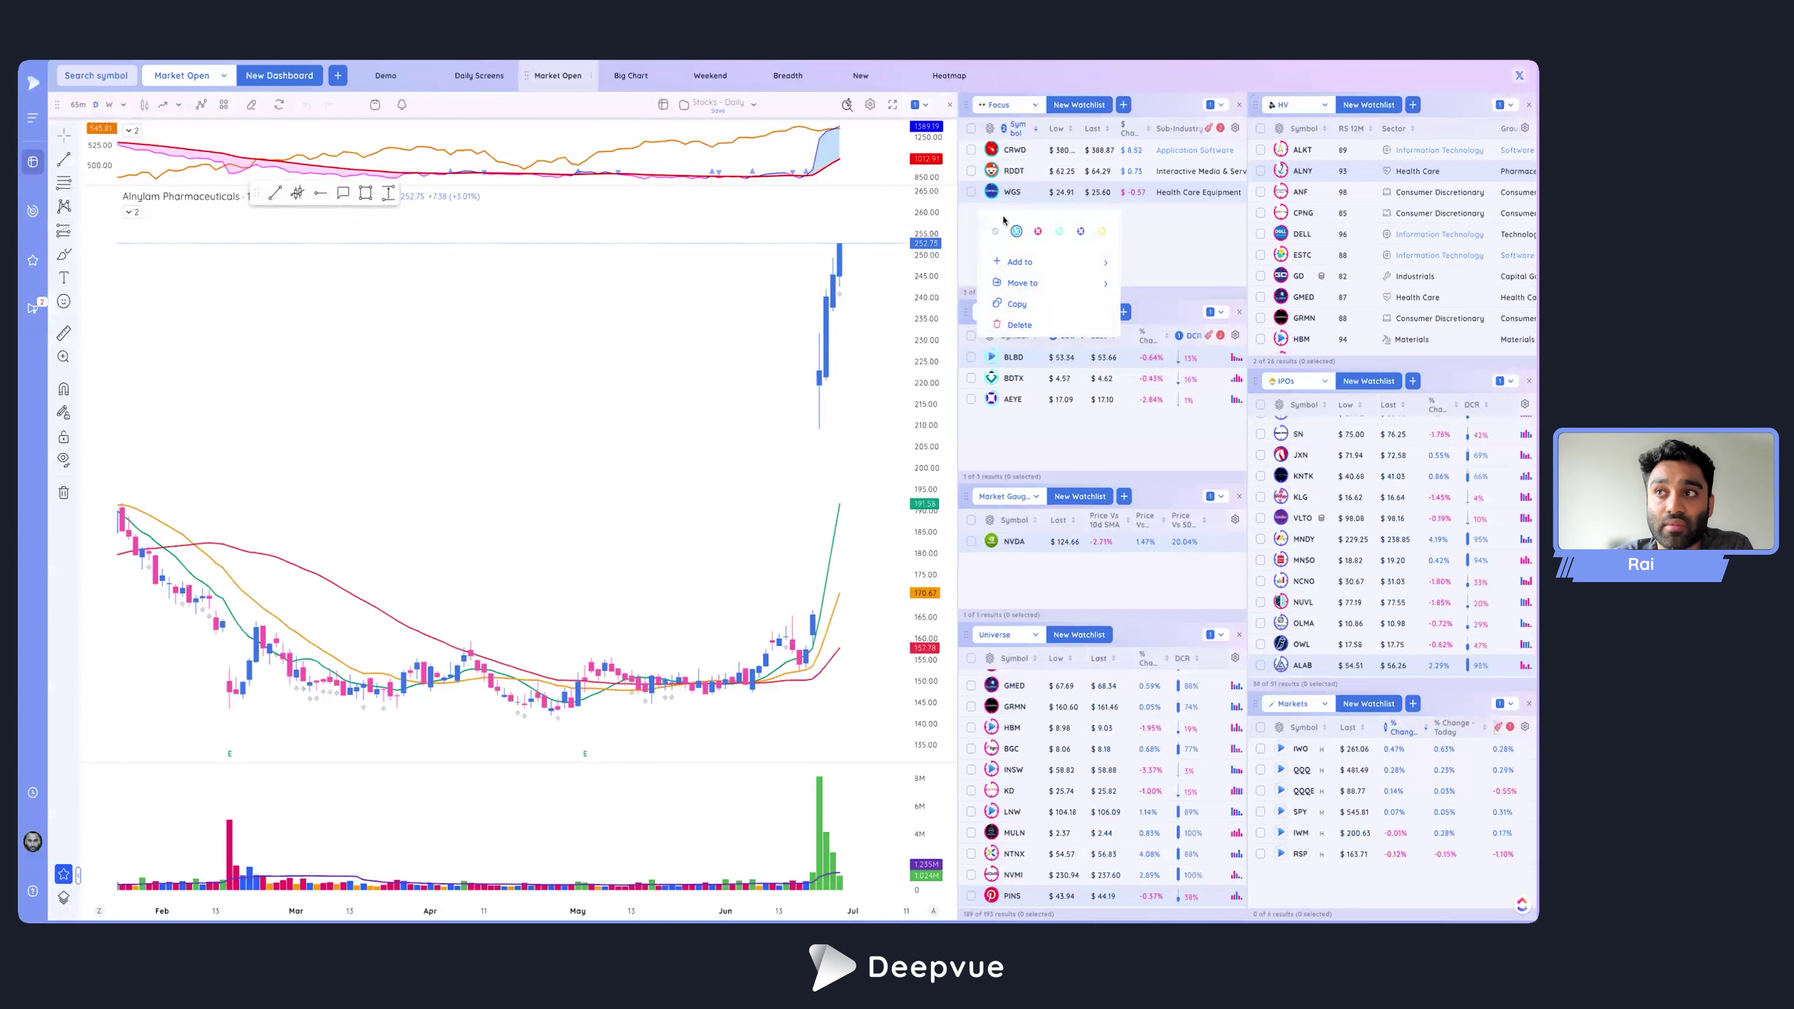
click(1150, 244)
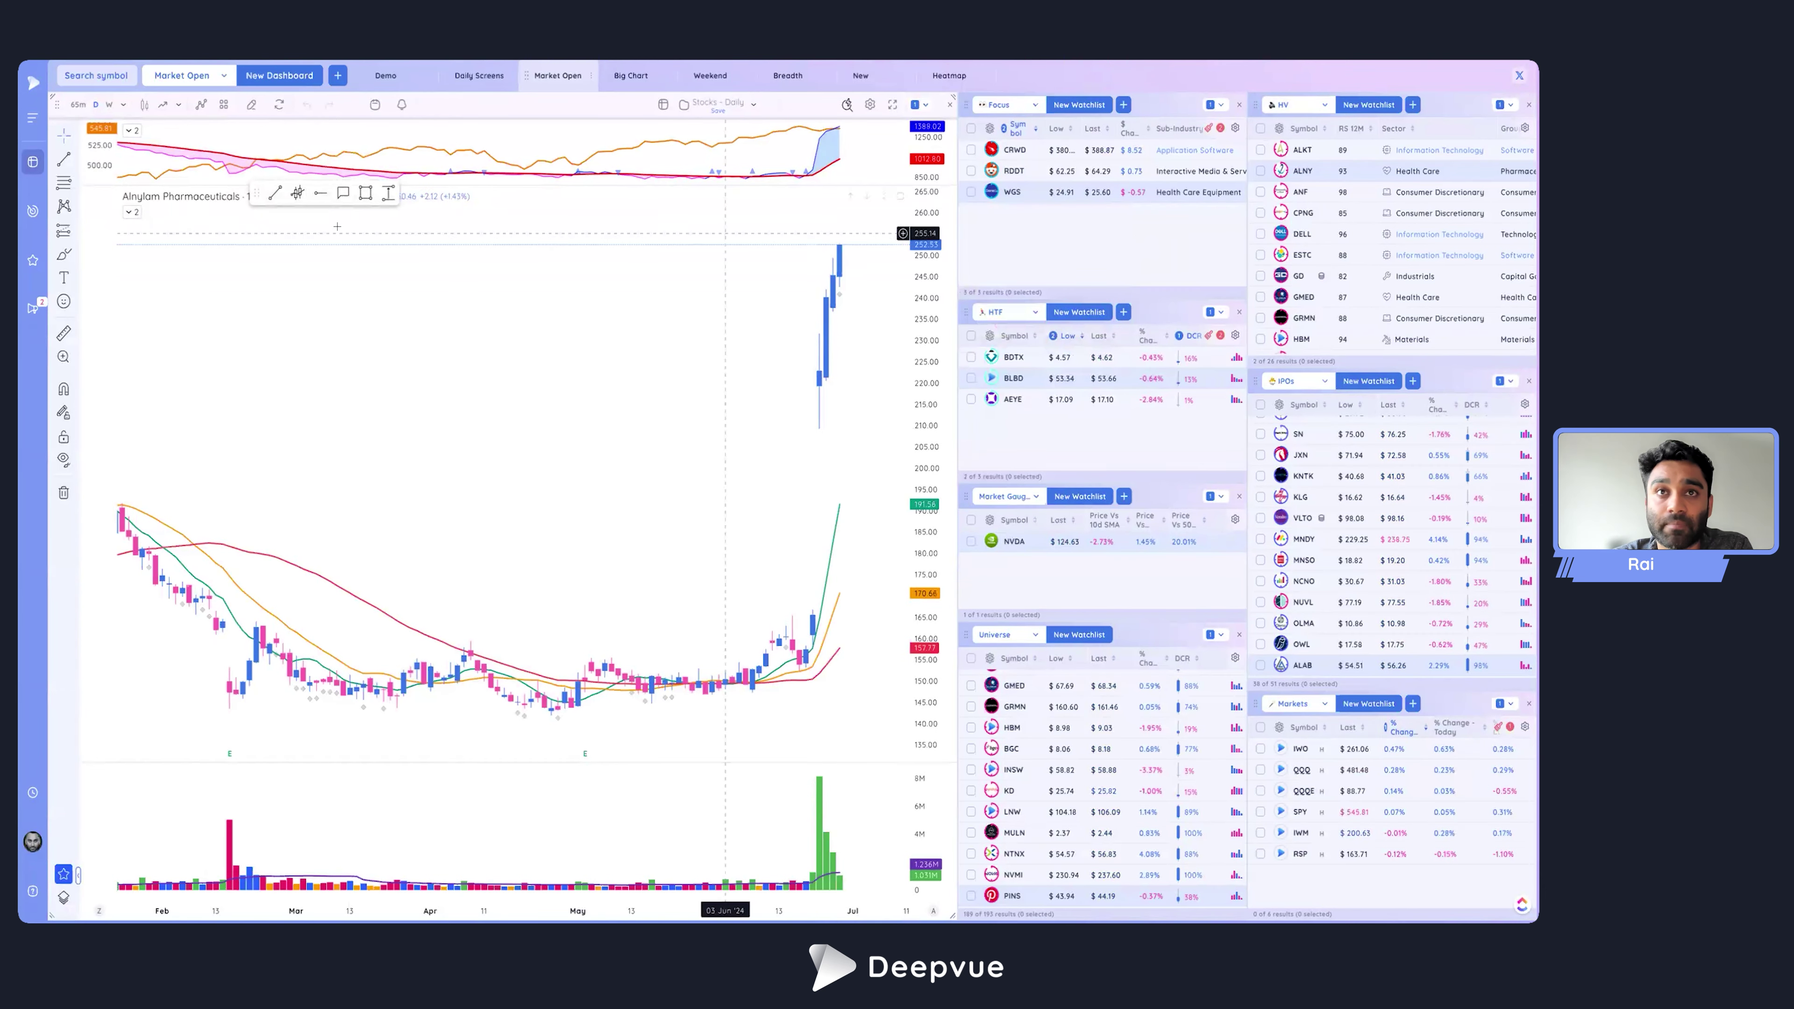
Return to the watchlists, view the saved watchlists and folders, and open the Focus watchlist.
click(43, 261)
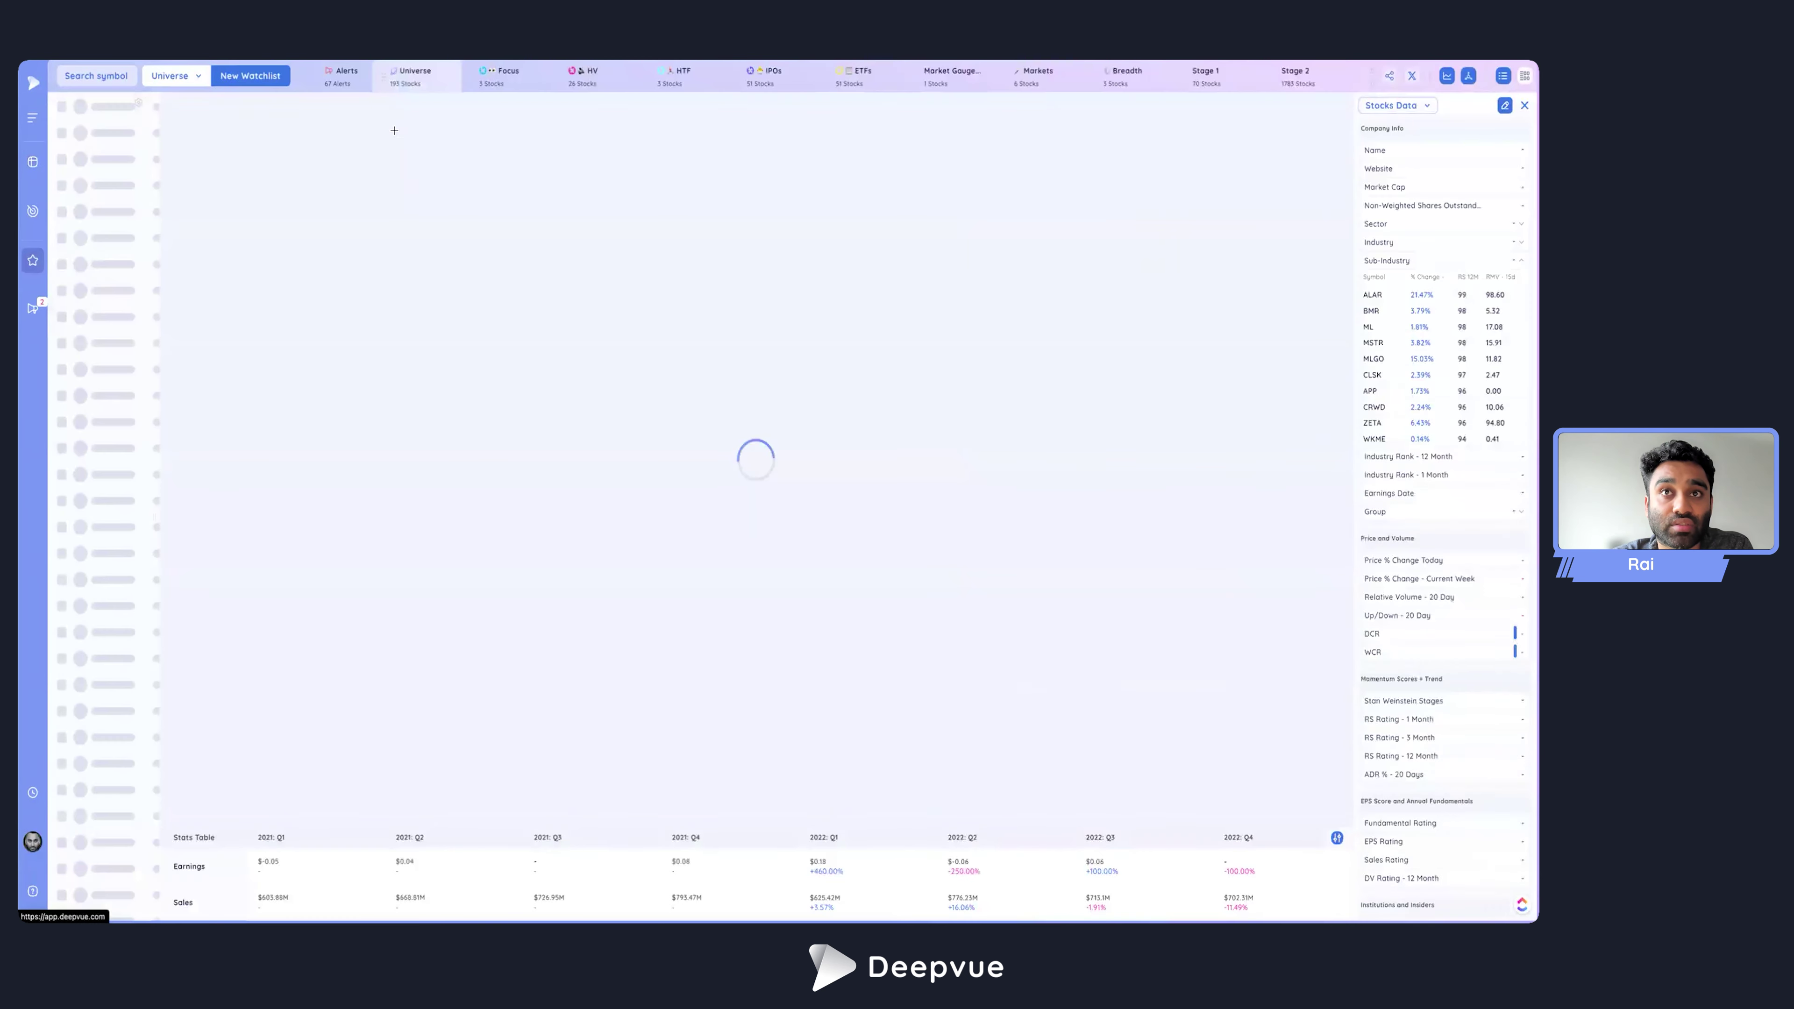
click(187, 83)
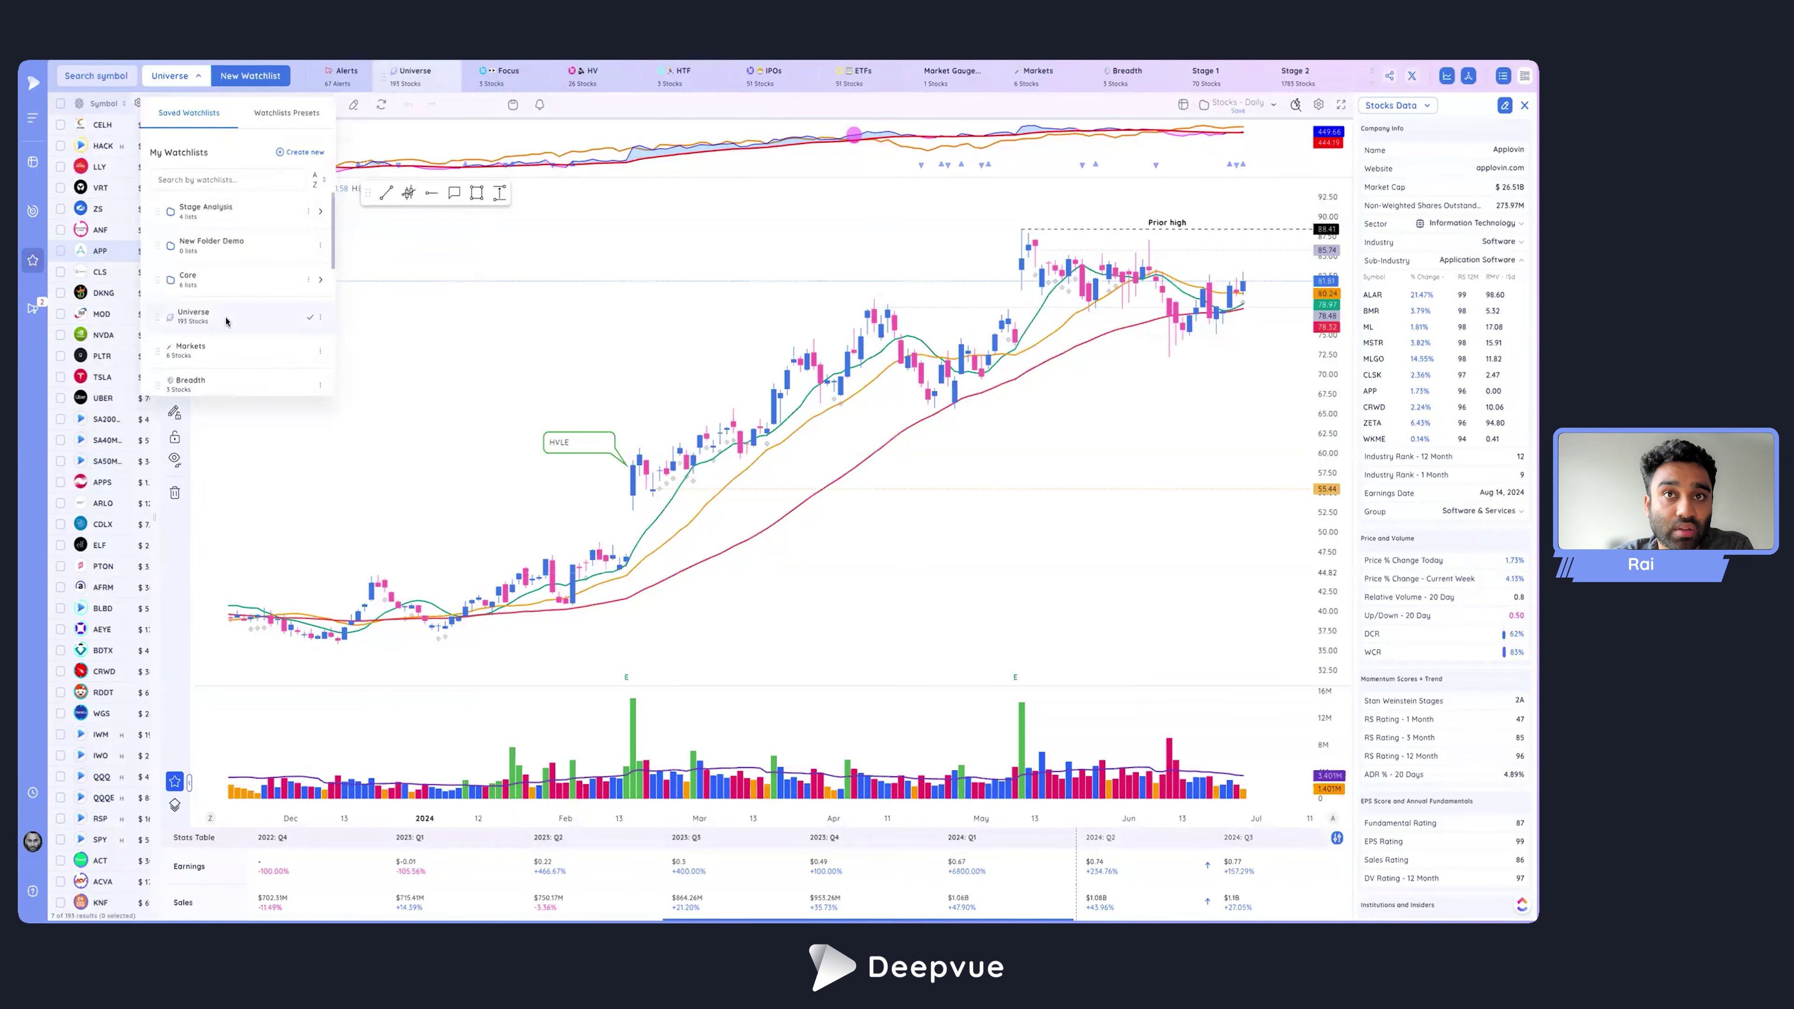
mouse_move(256, 218)
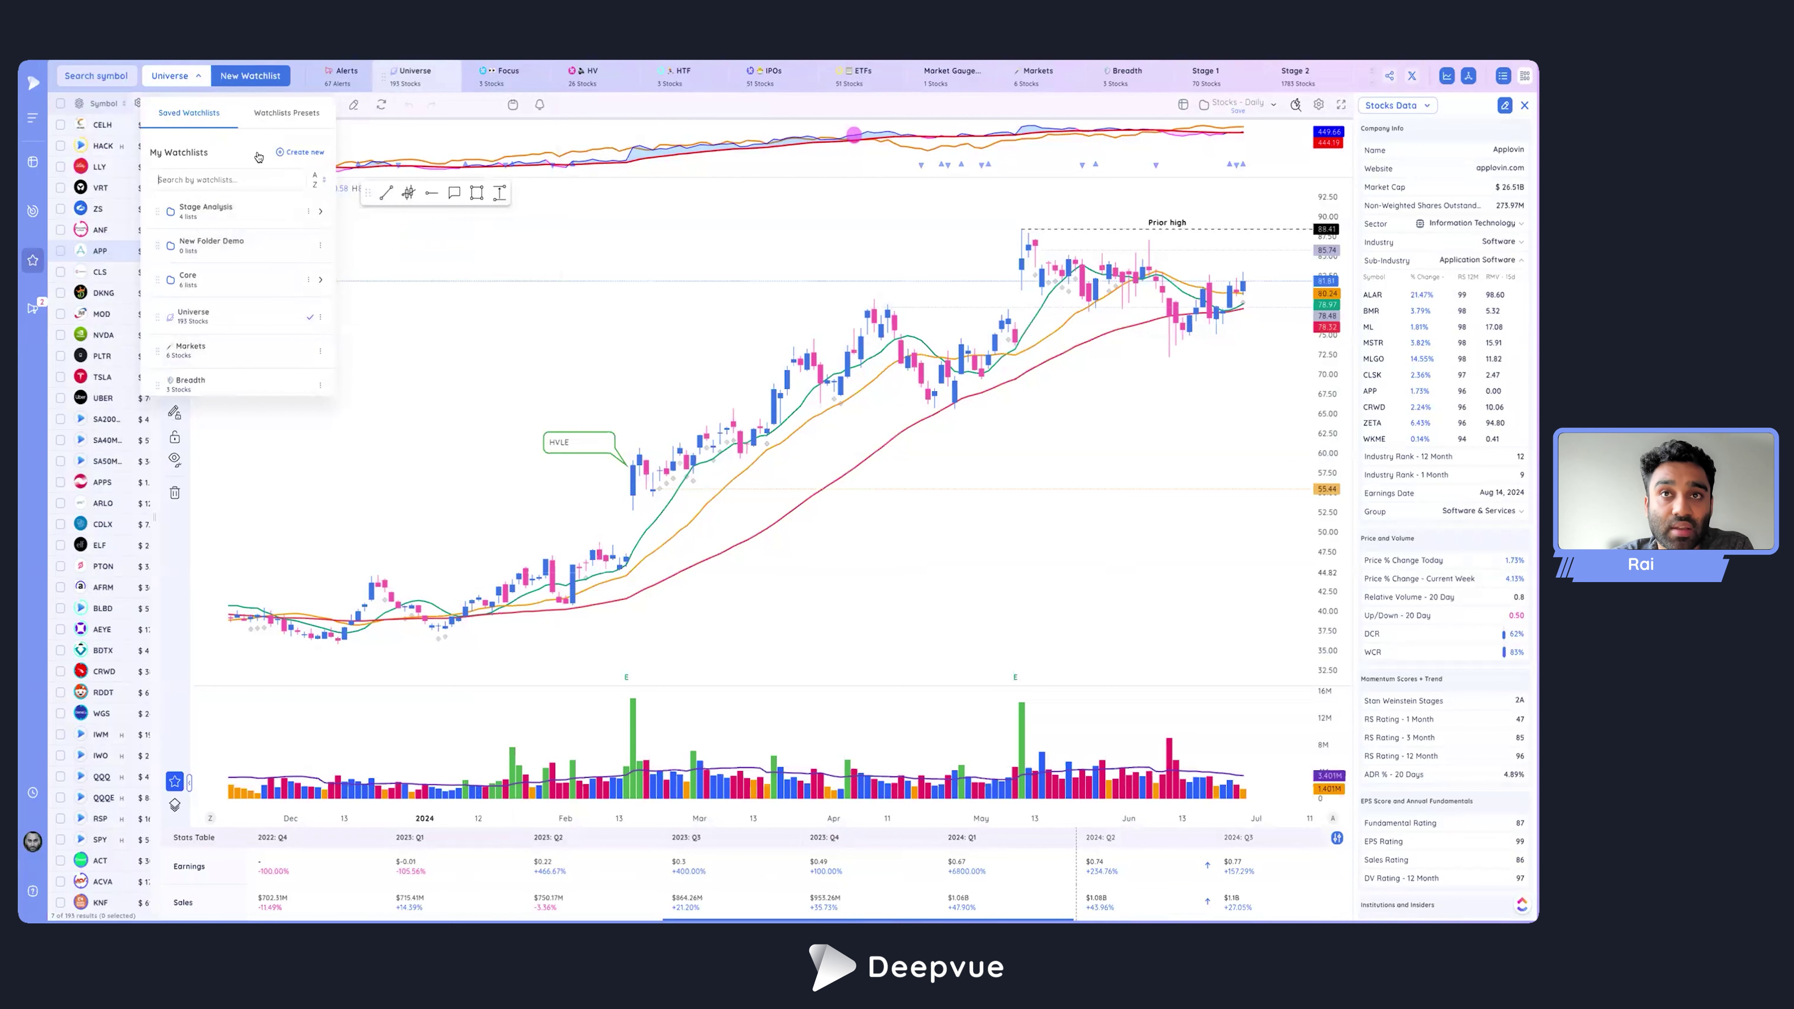
click(510, 75)
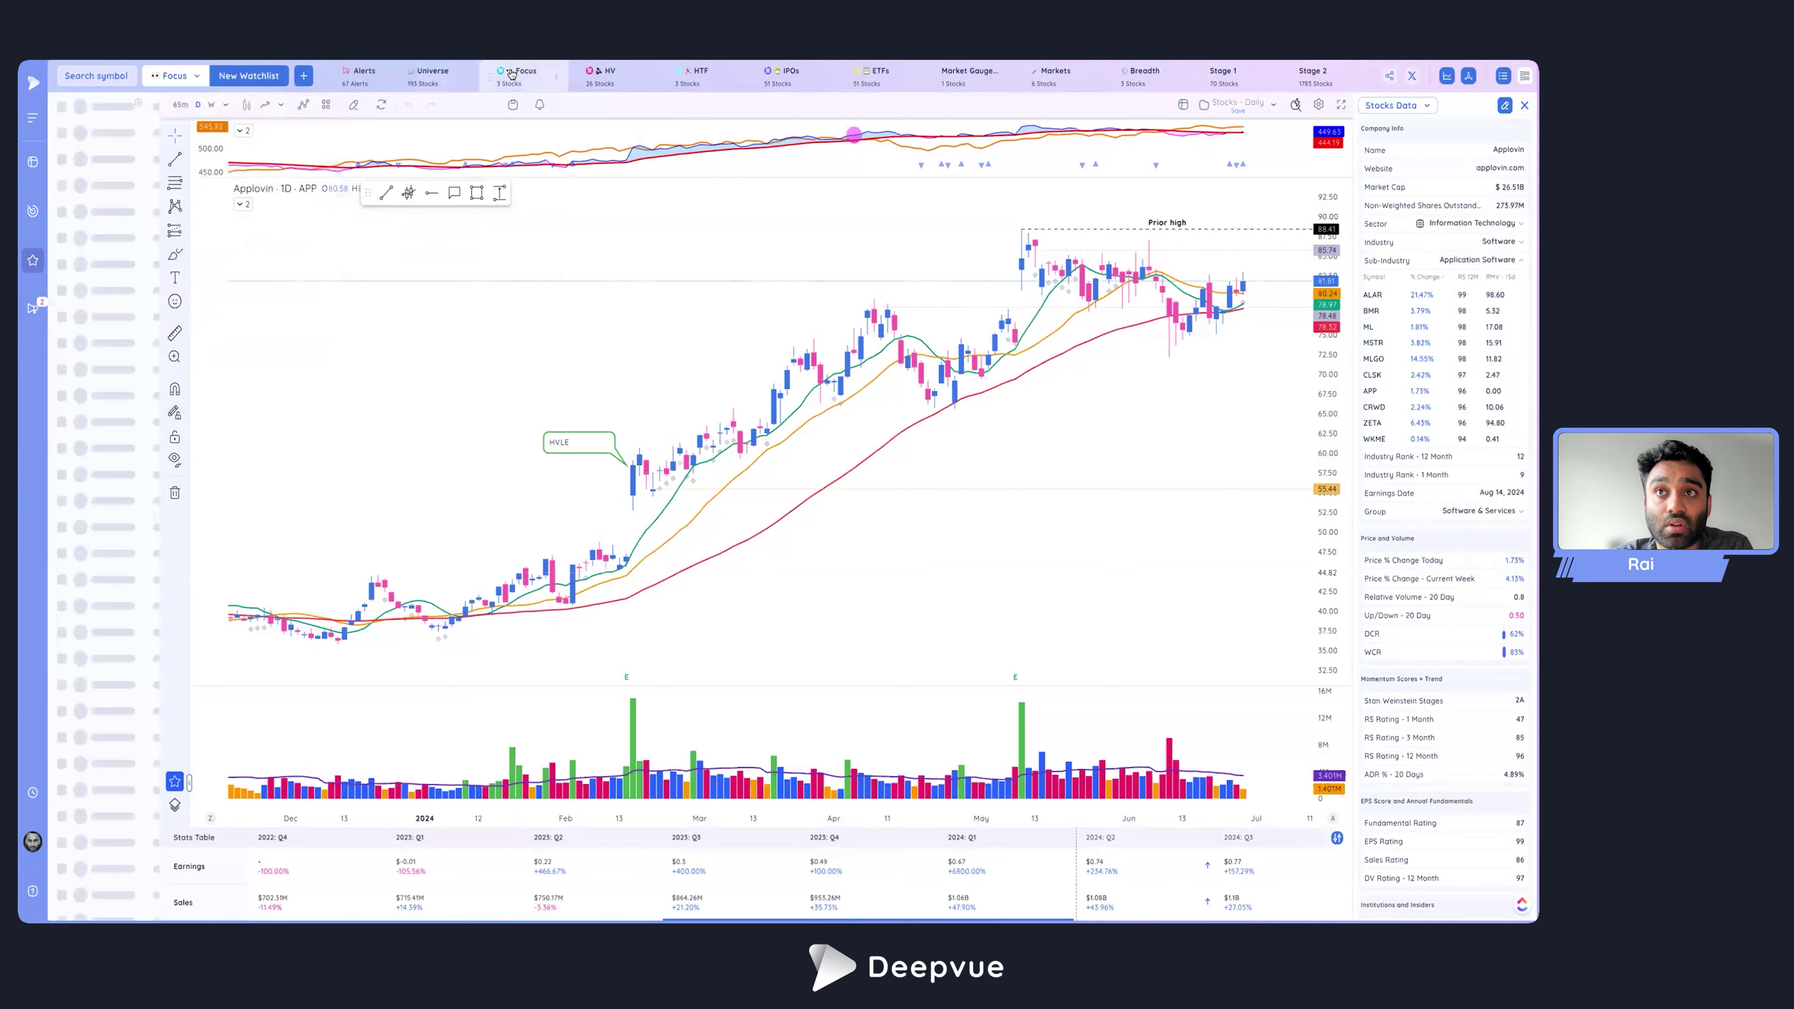
Open the screener and view the saved screens and their folders.
click(33, 211)
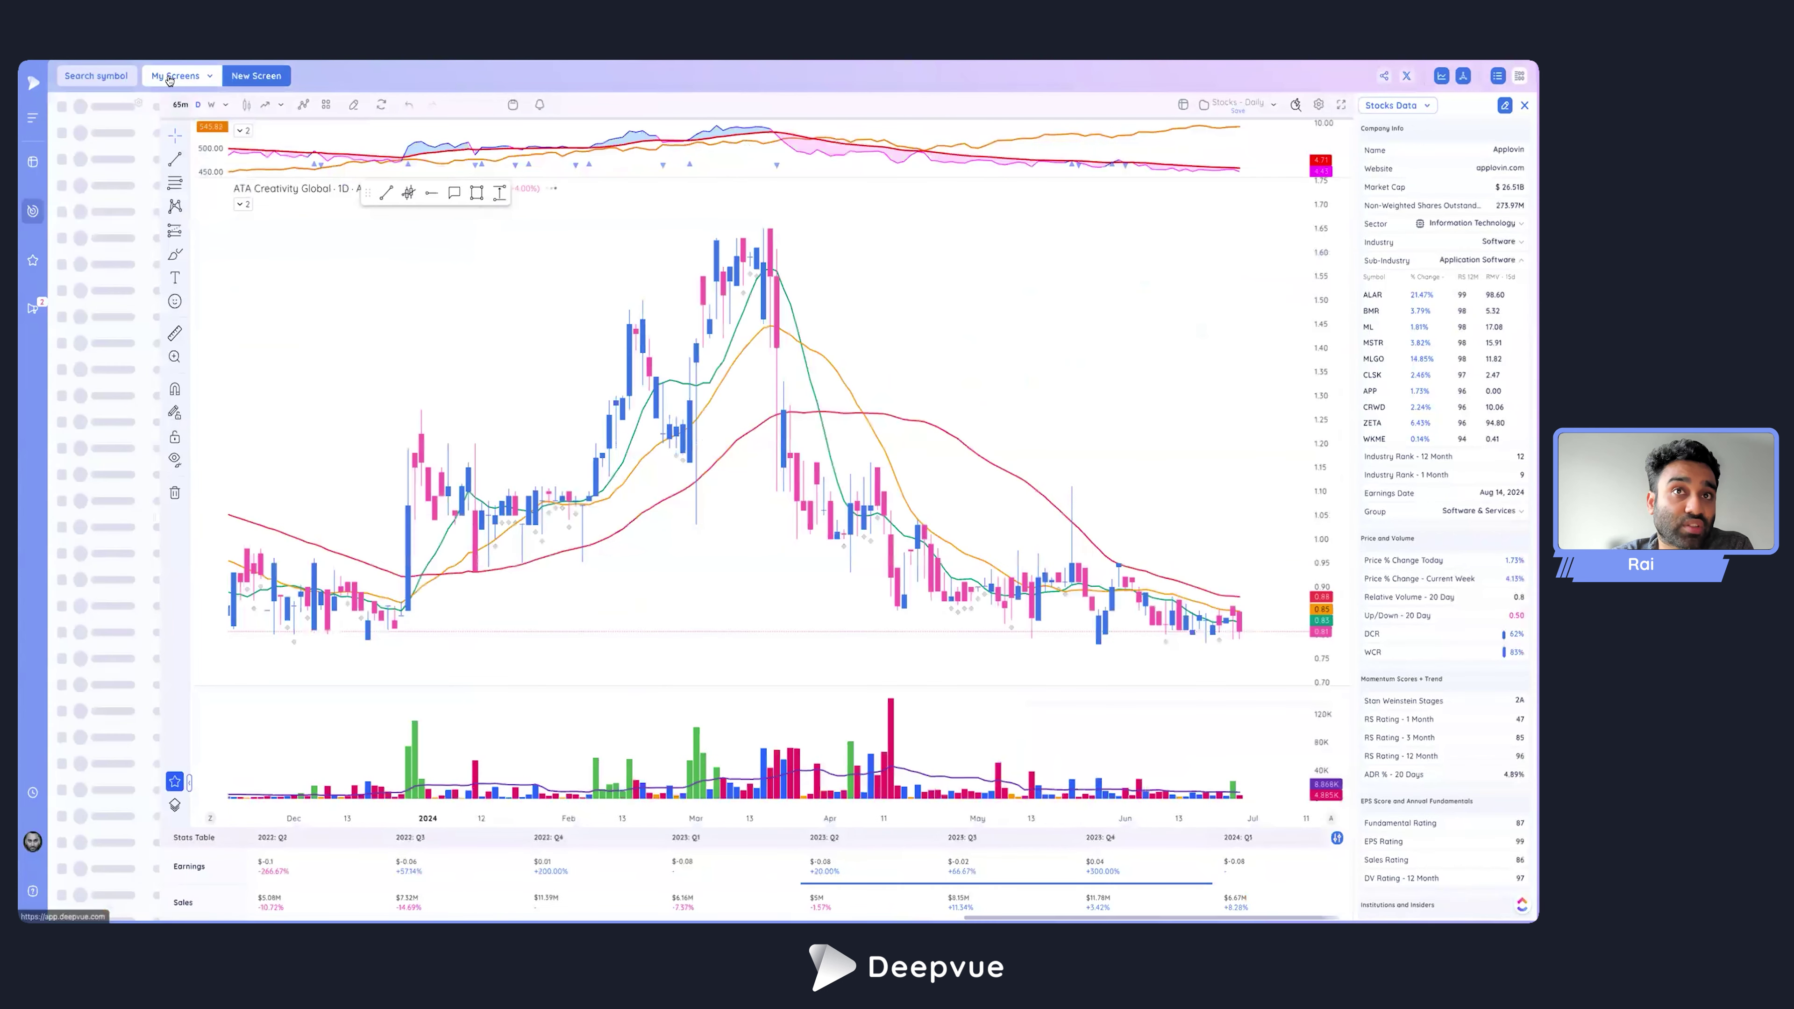
click(181, 75)
mouse_move(210, 221)
mouse_move(203, 324)
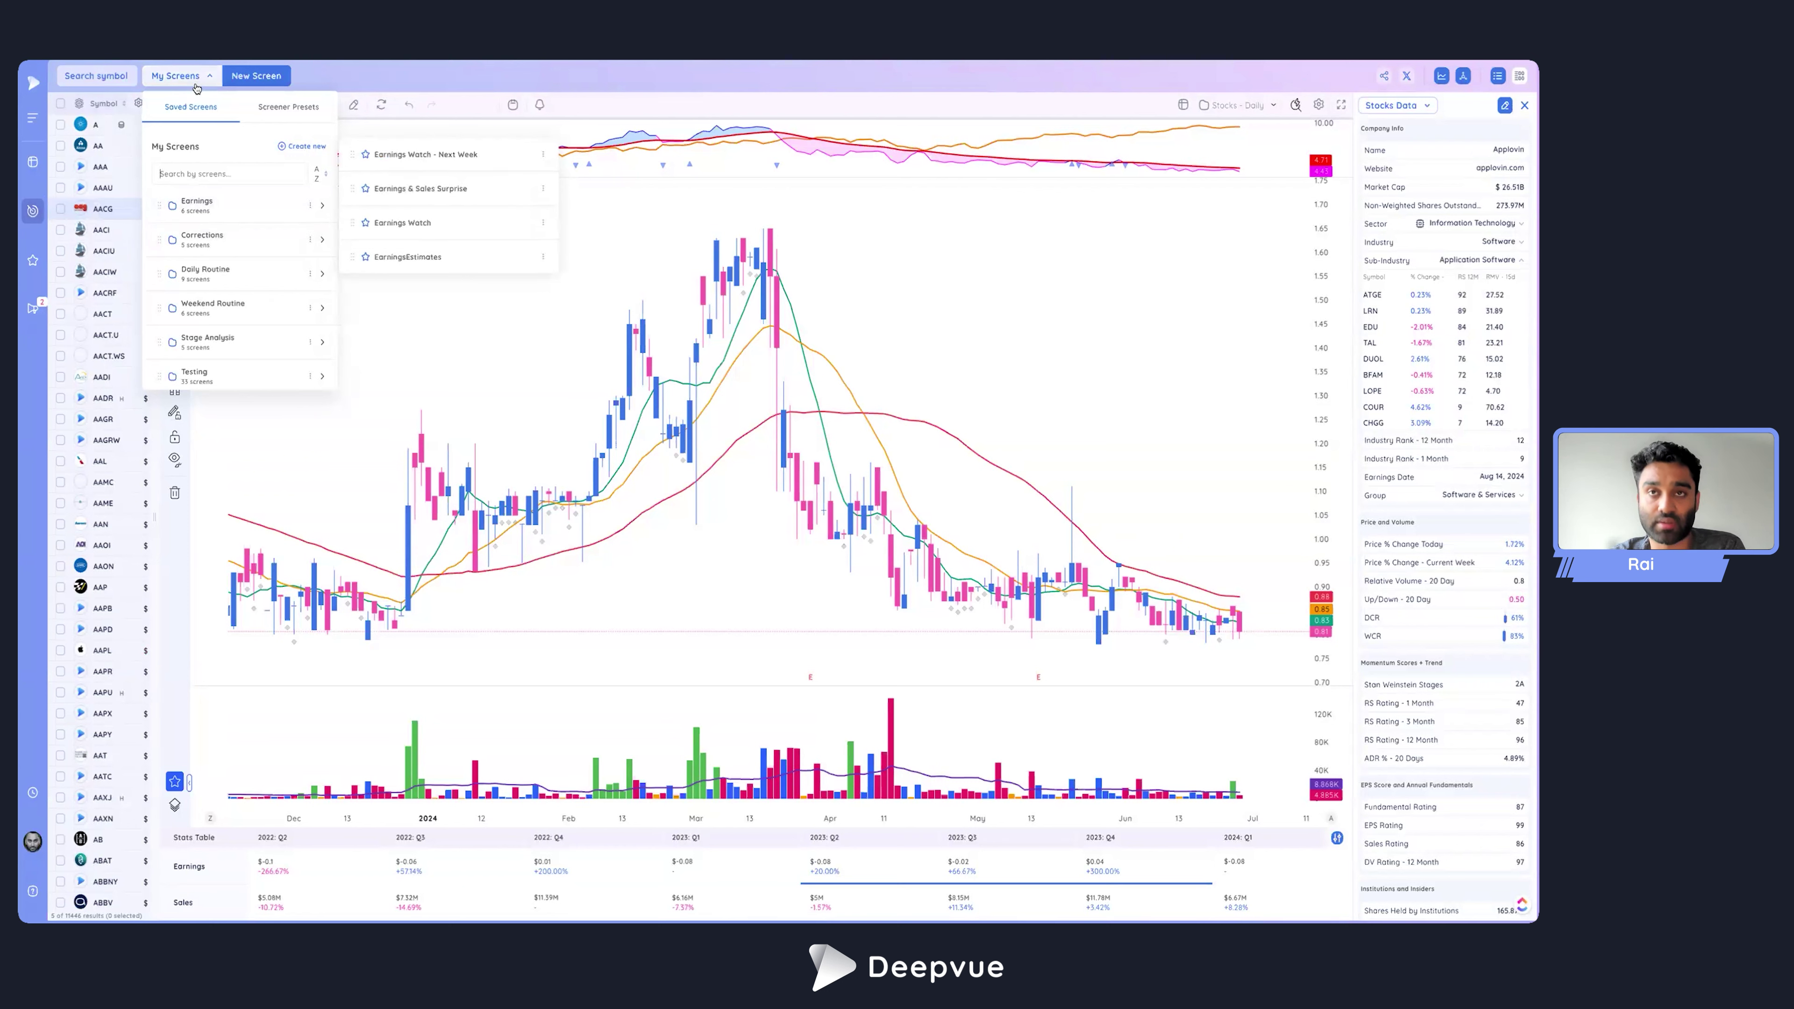
Switch to the screener presets and examine the screens in the Top Traders folder.
click(276, 108)
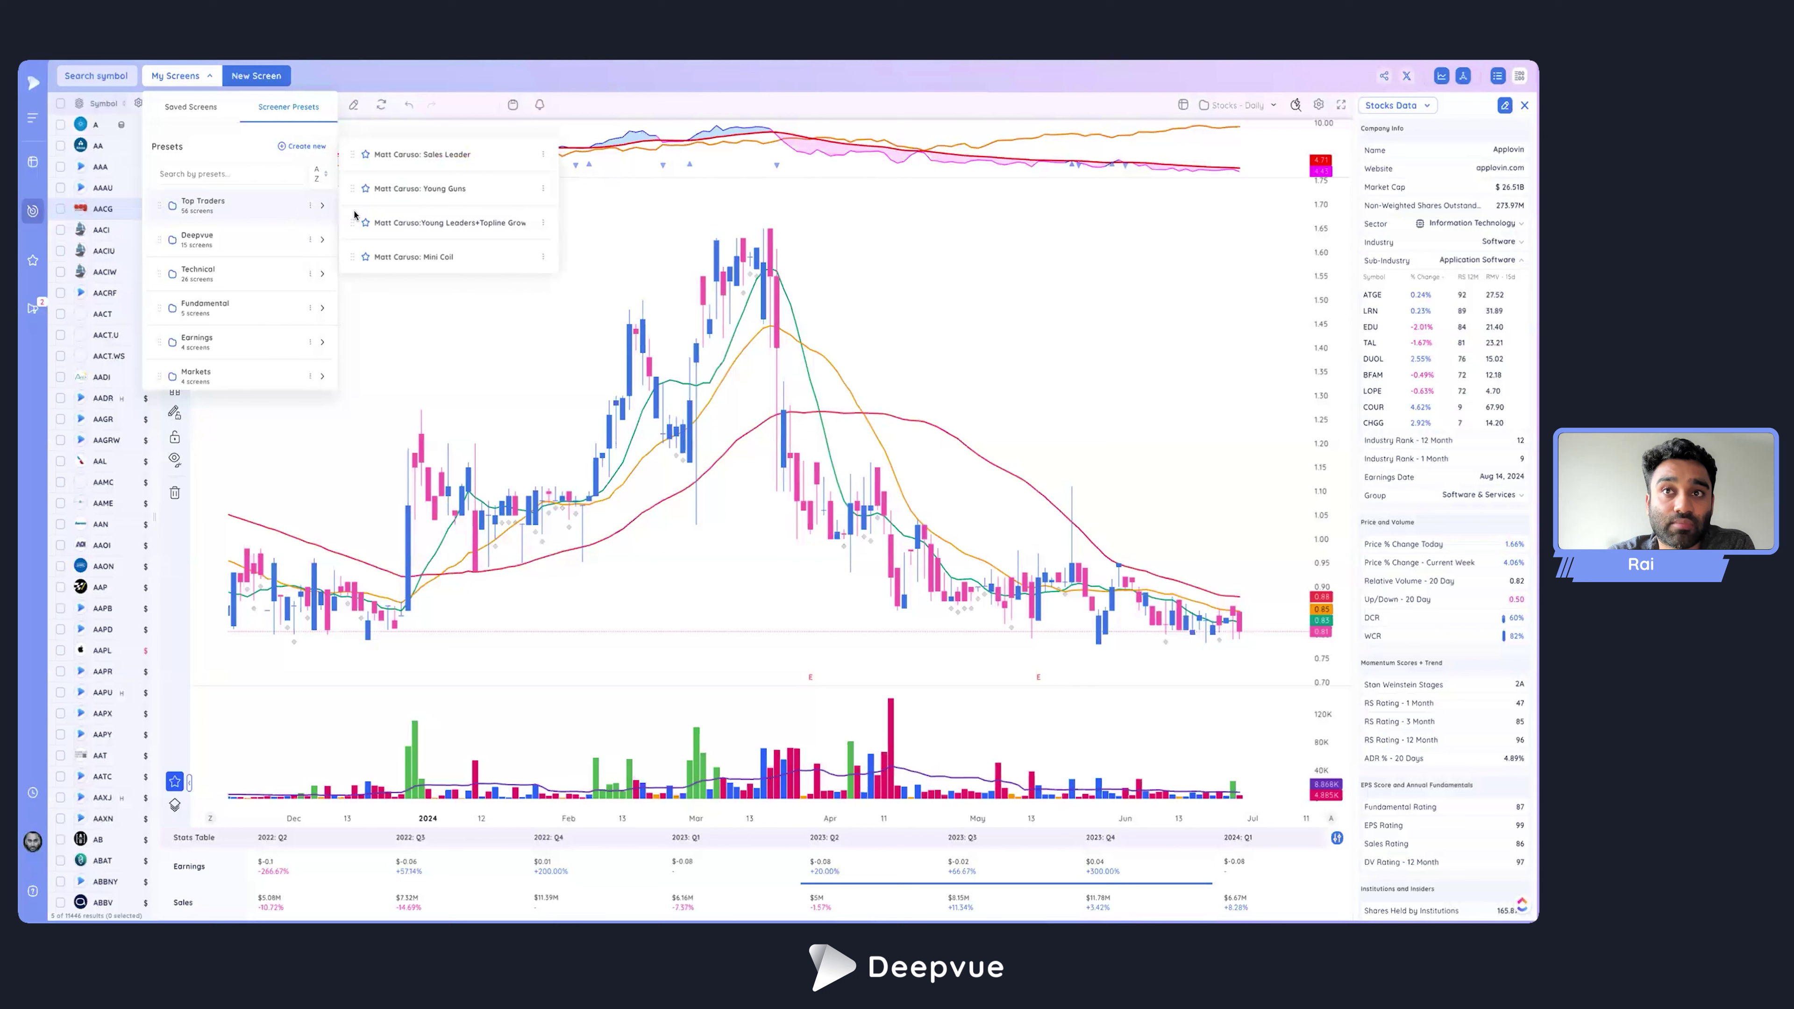
scroll(430, 208, down, 3)
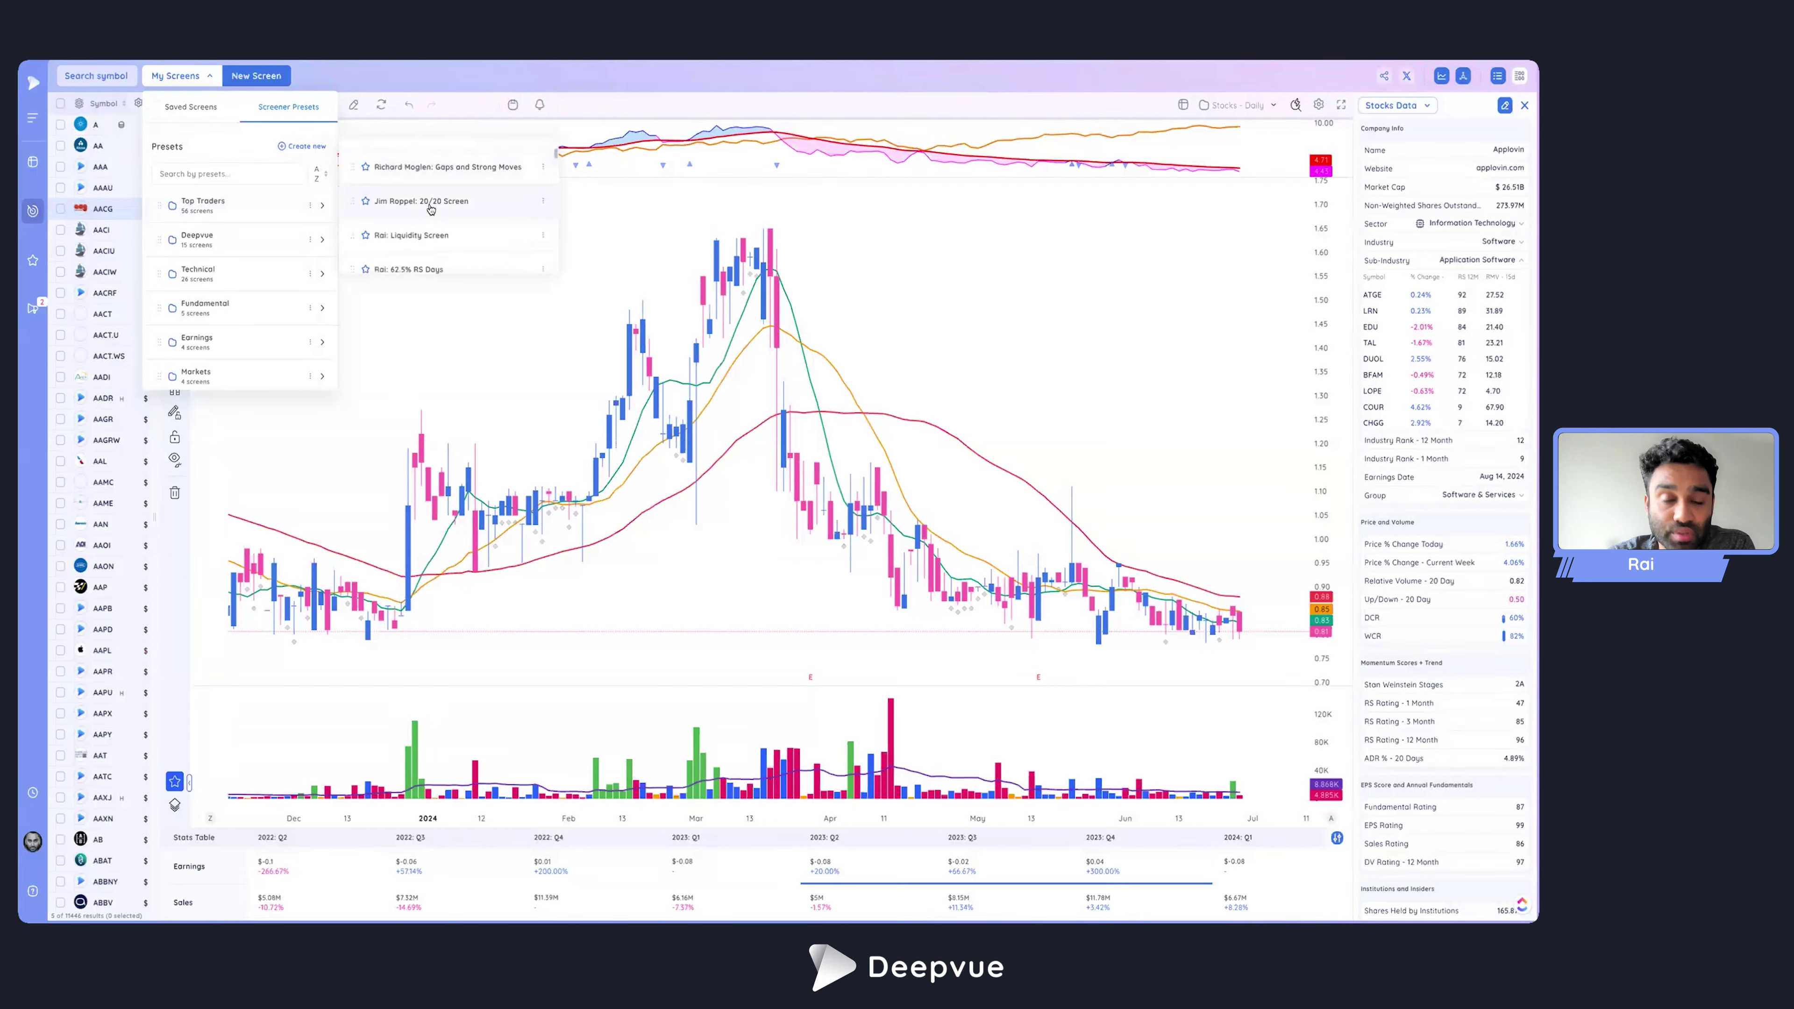
scroll(430, 208, up, 5)
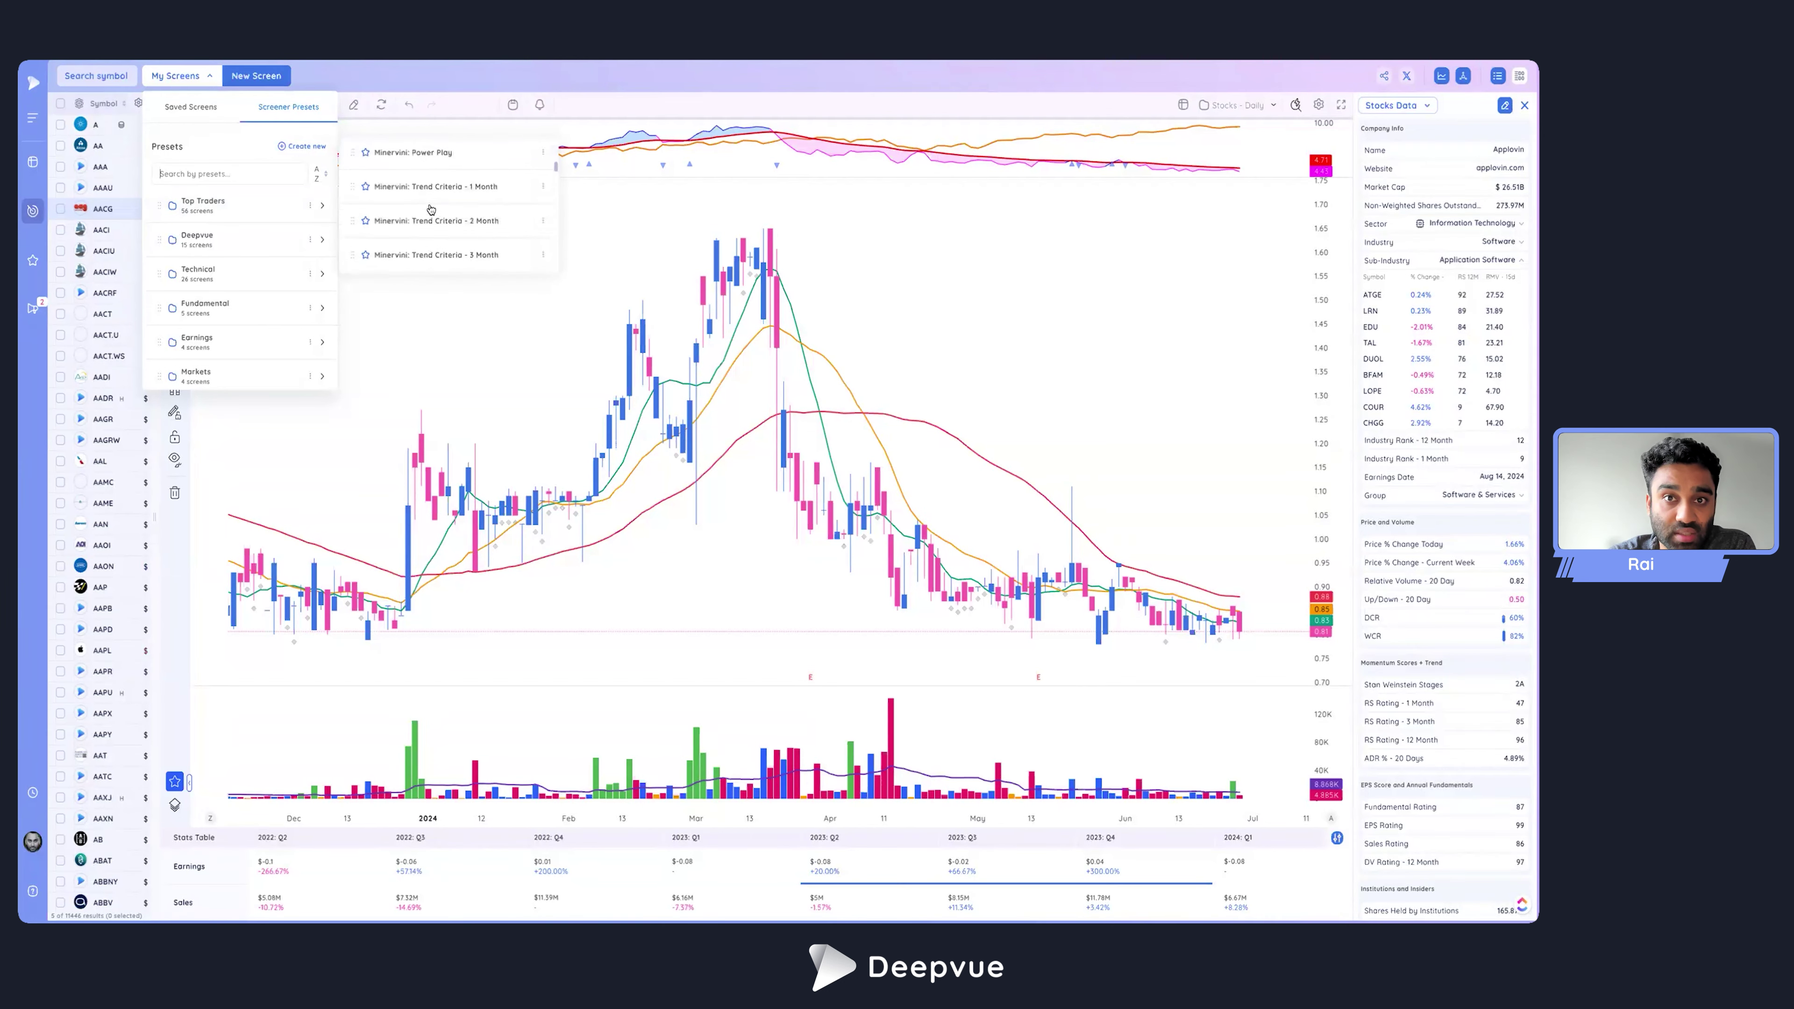
scroll(430, 208, down, 3)
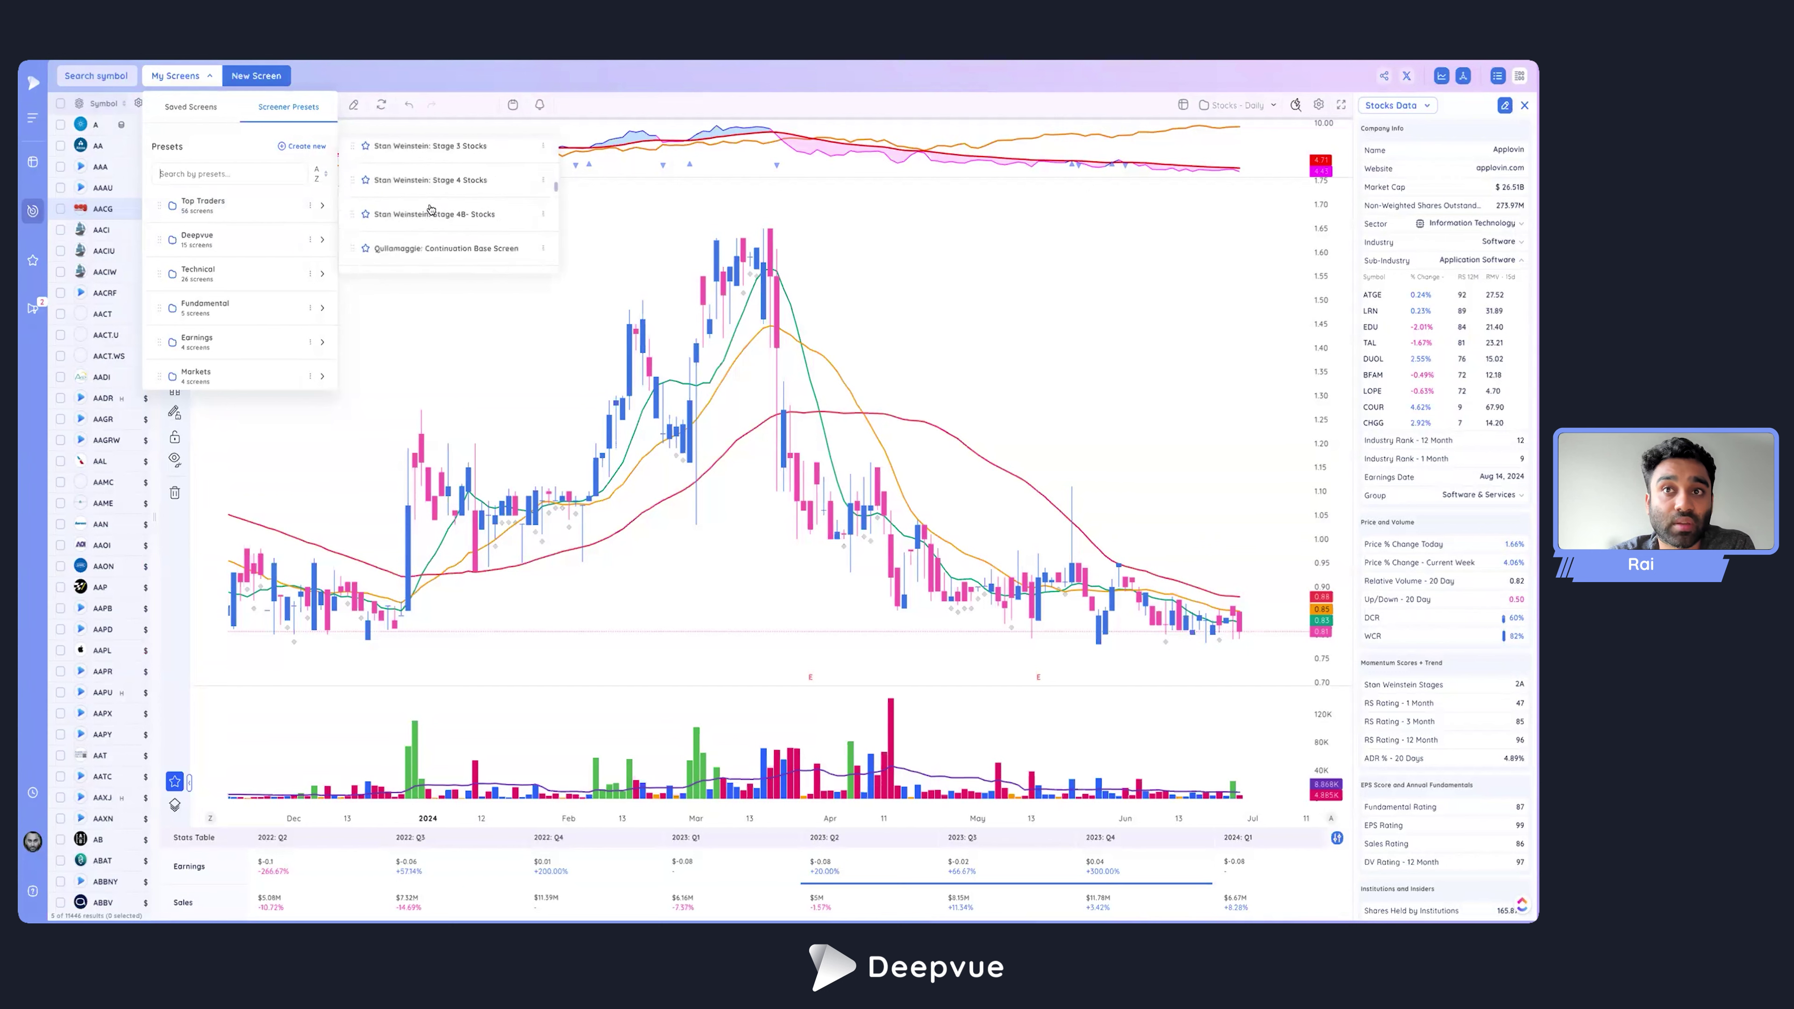
scroll(430, 208, down, 4)
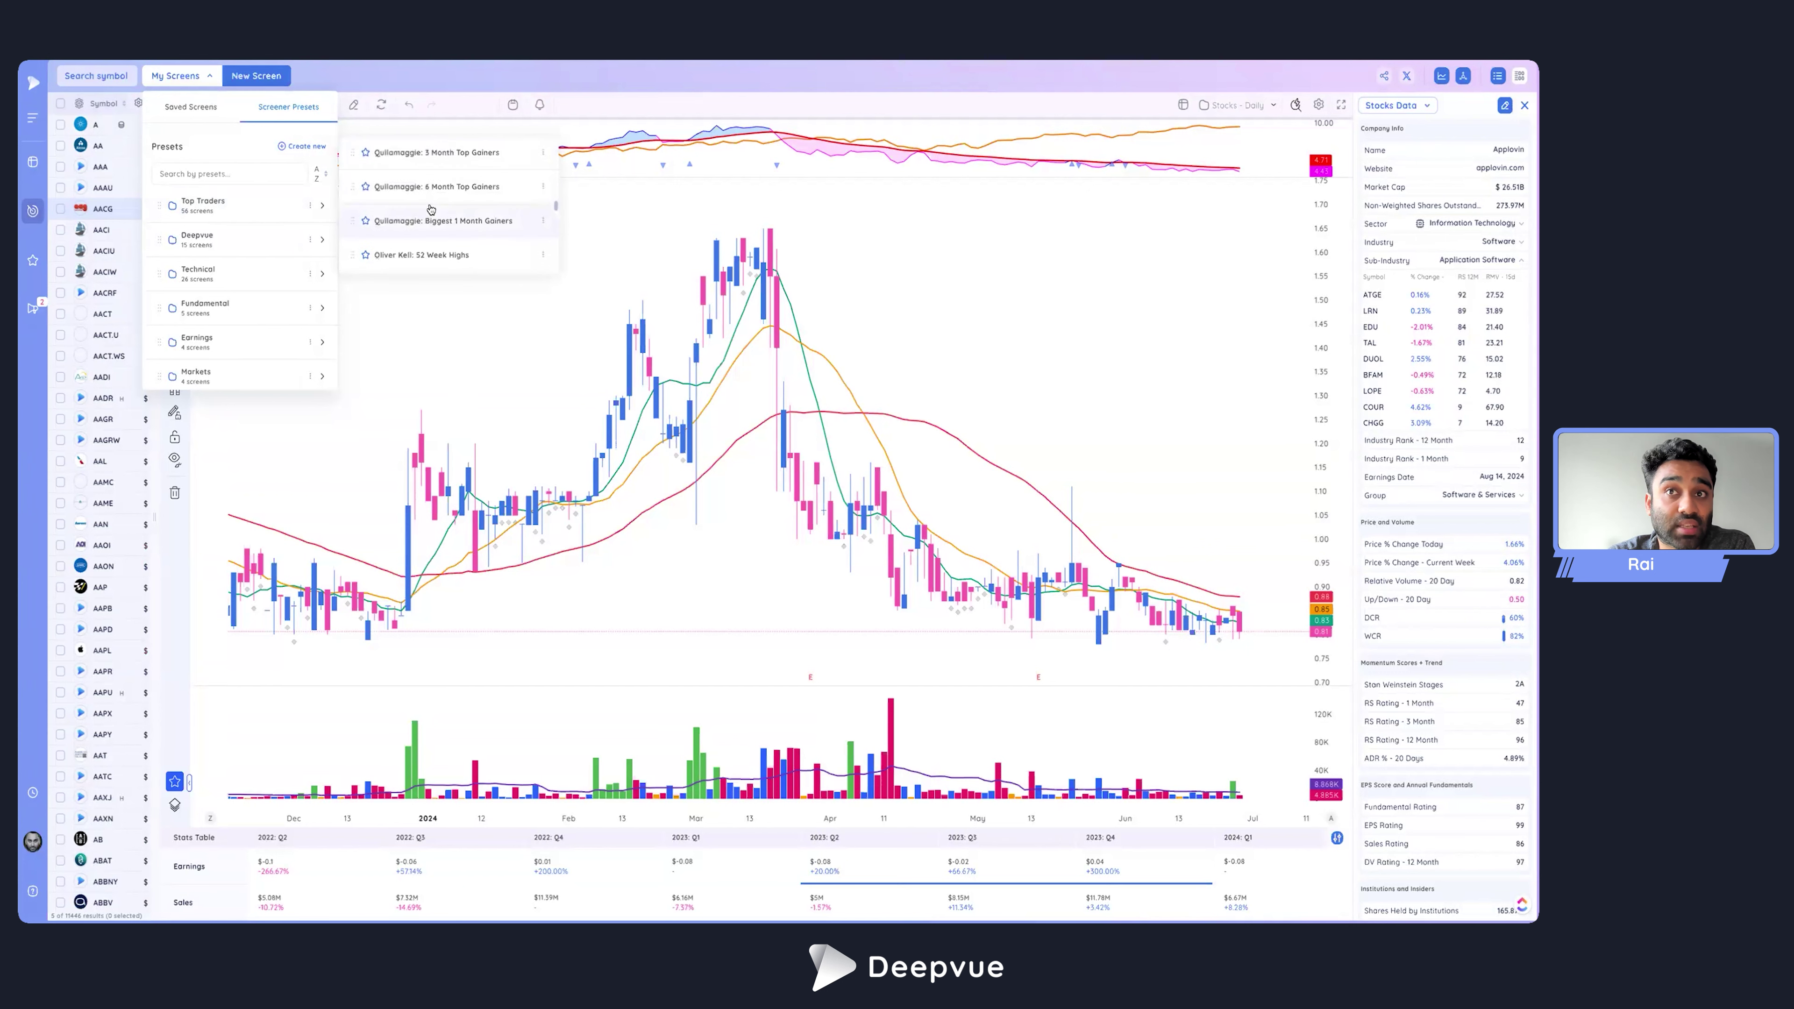
scroll(430, 208, down, 2)
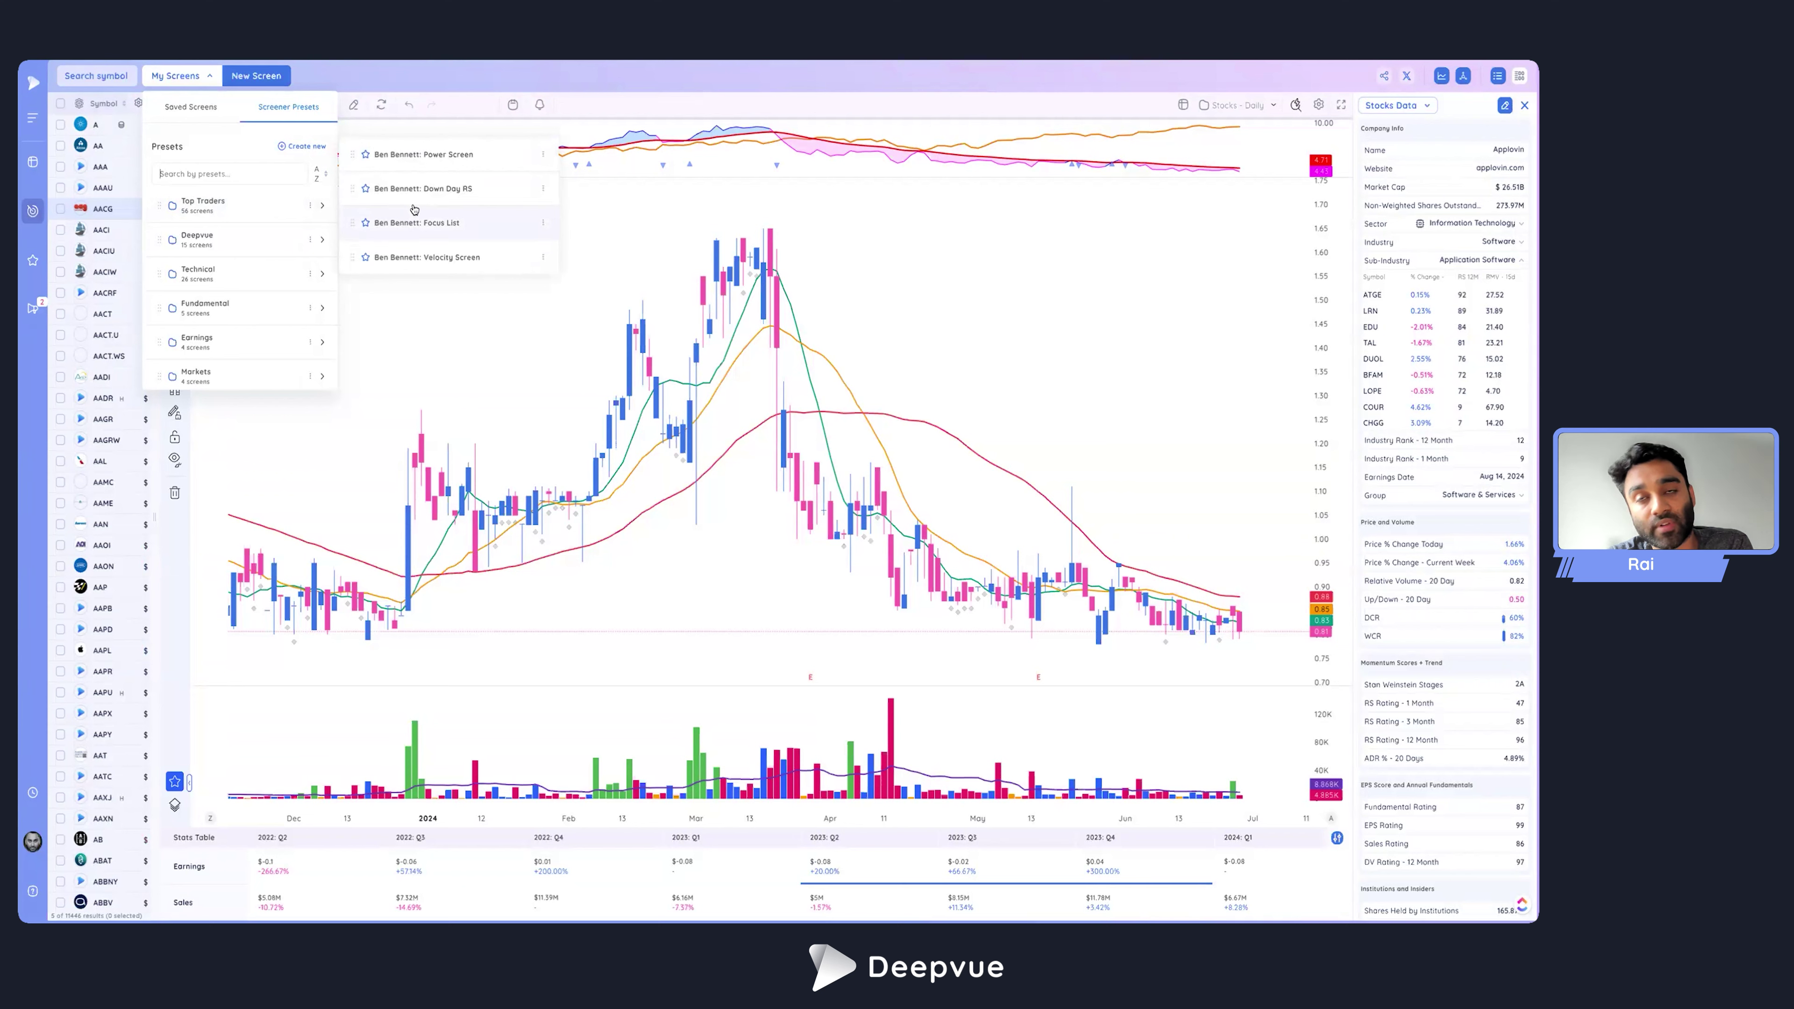
scroll(414, 209, up, 10)
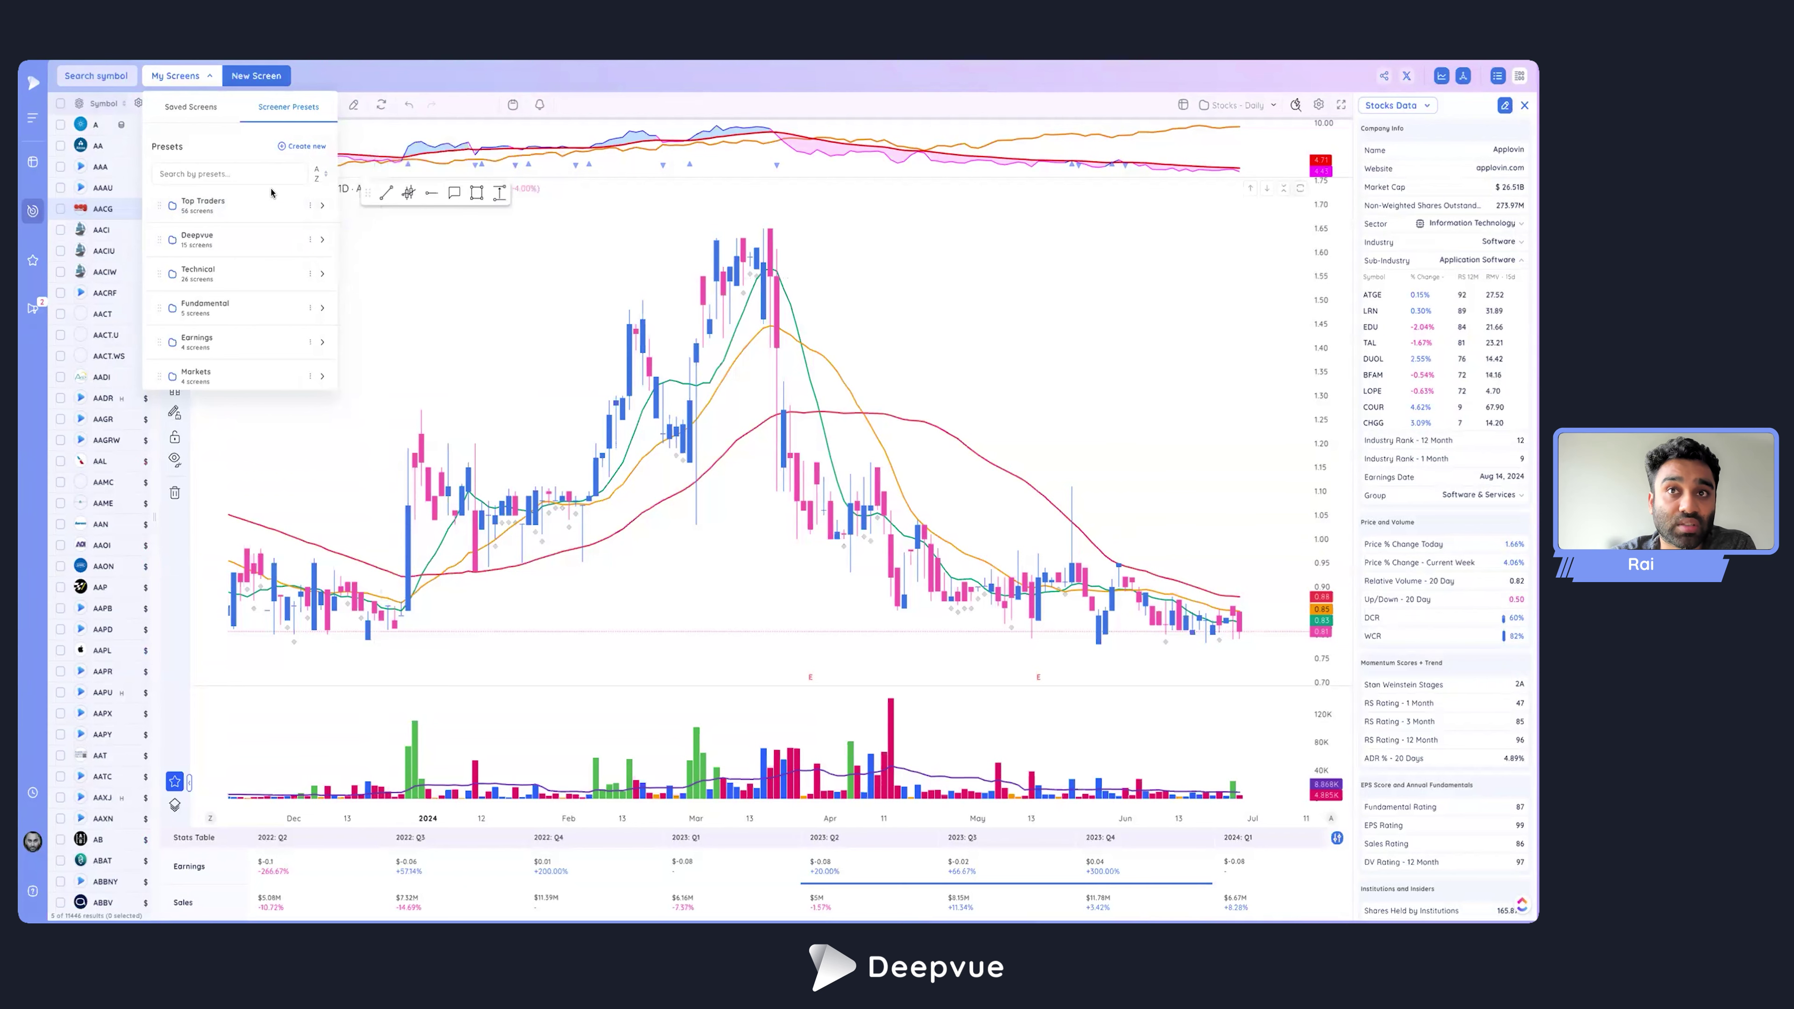
Load the Momentum 1 preset screen from the Top Traders folder.
scroll(392, 204, down, 1)
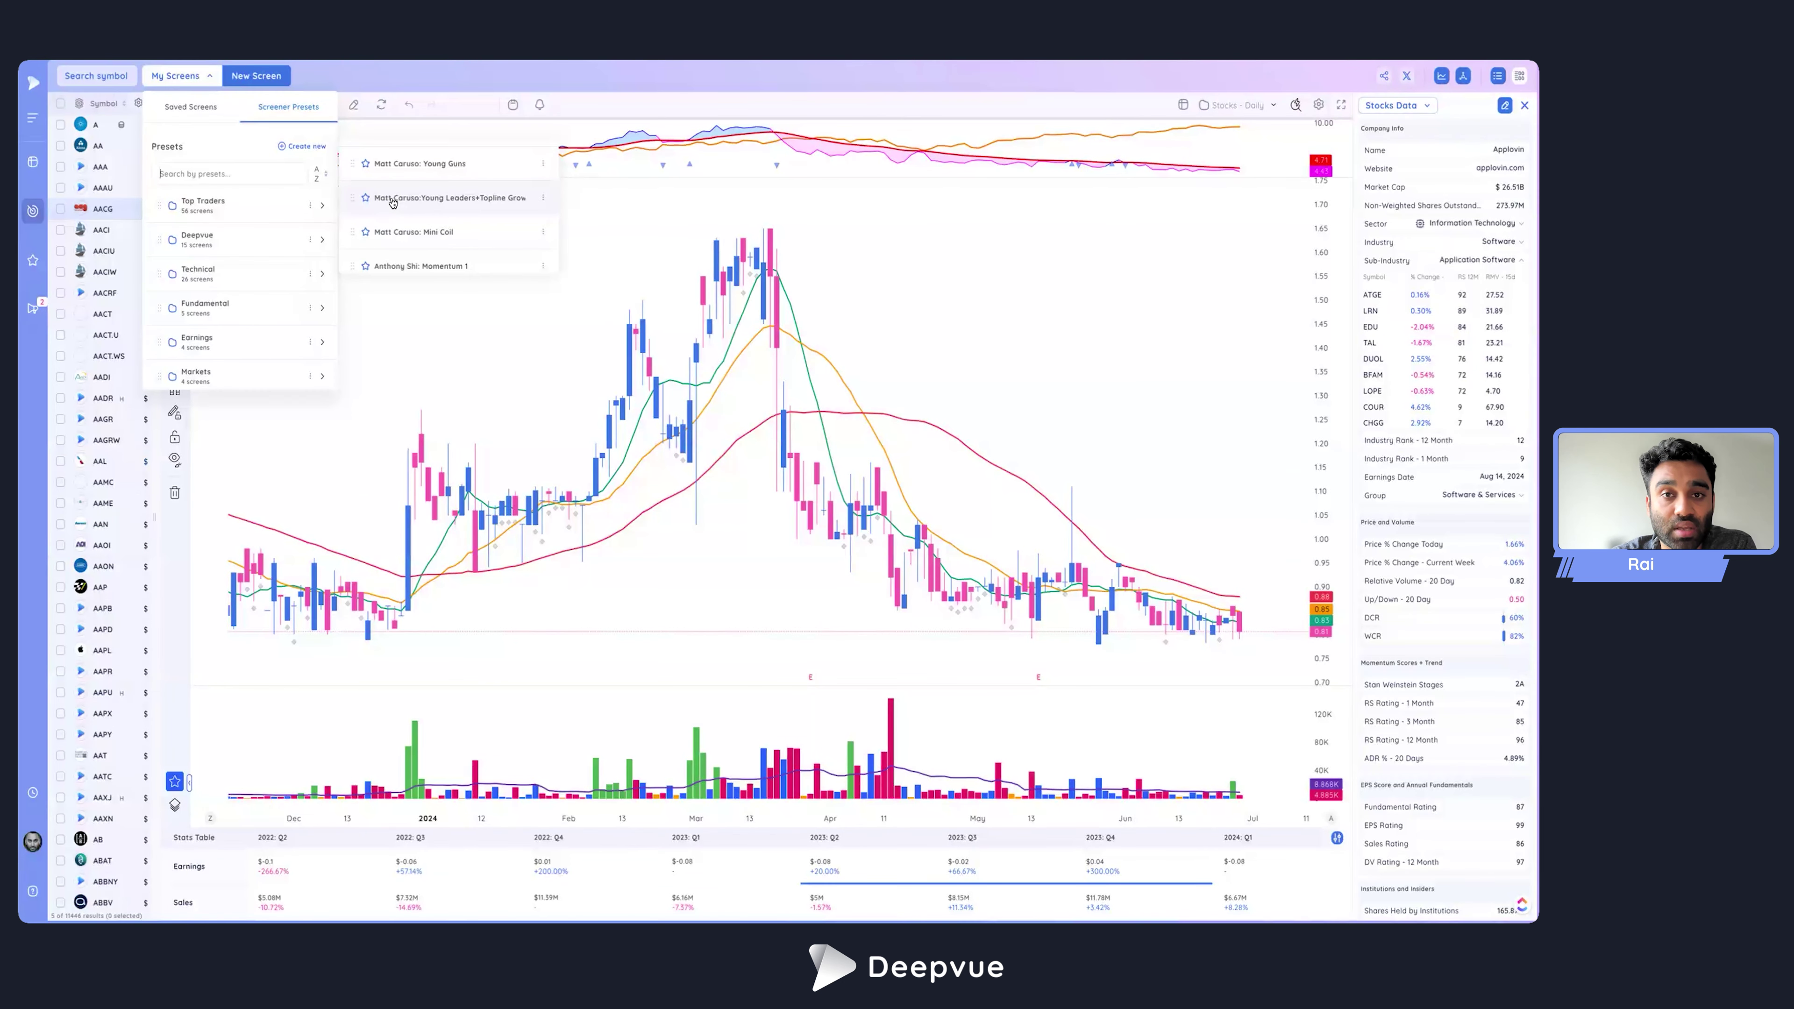
scroll(396, 207, down, 1)
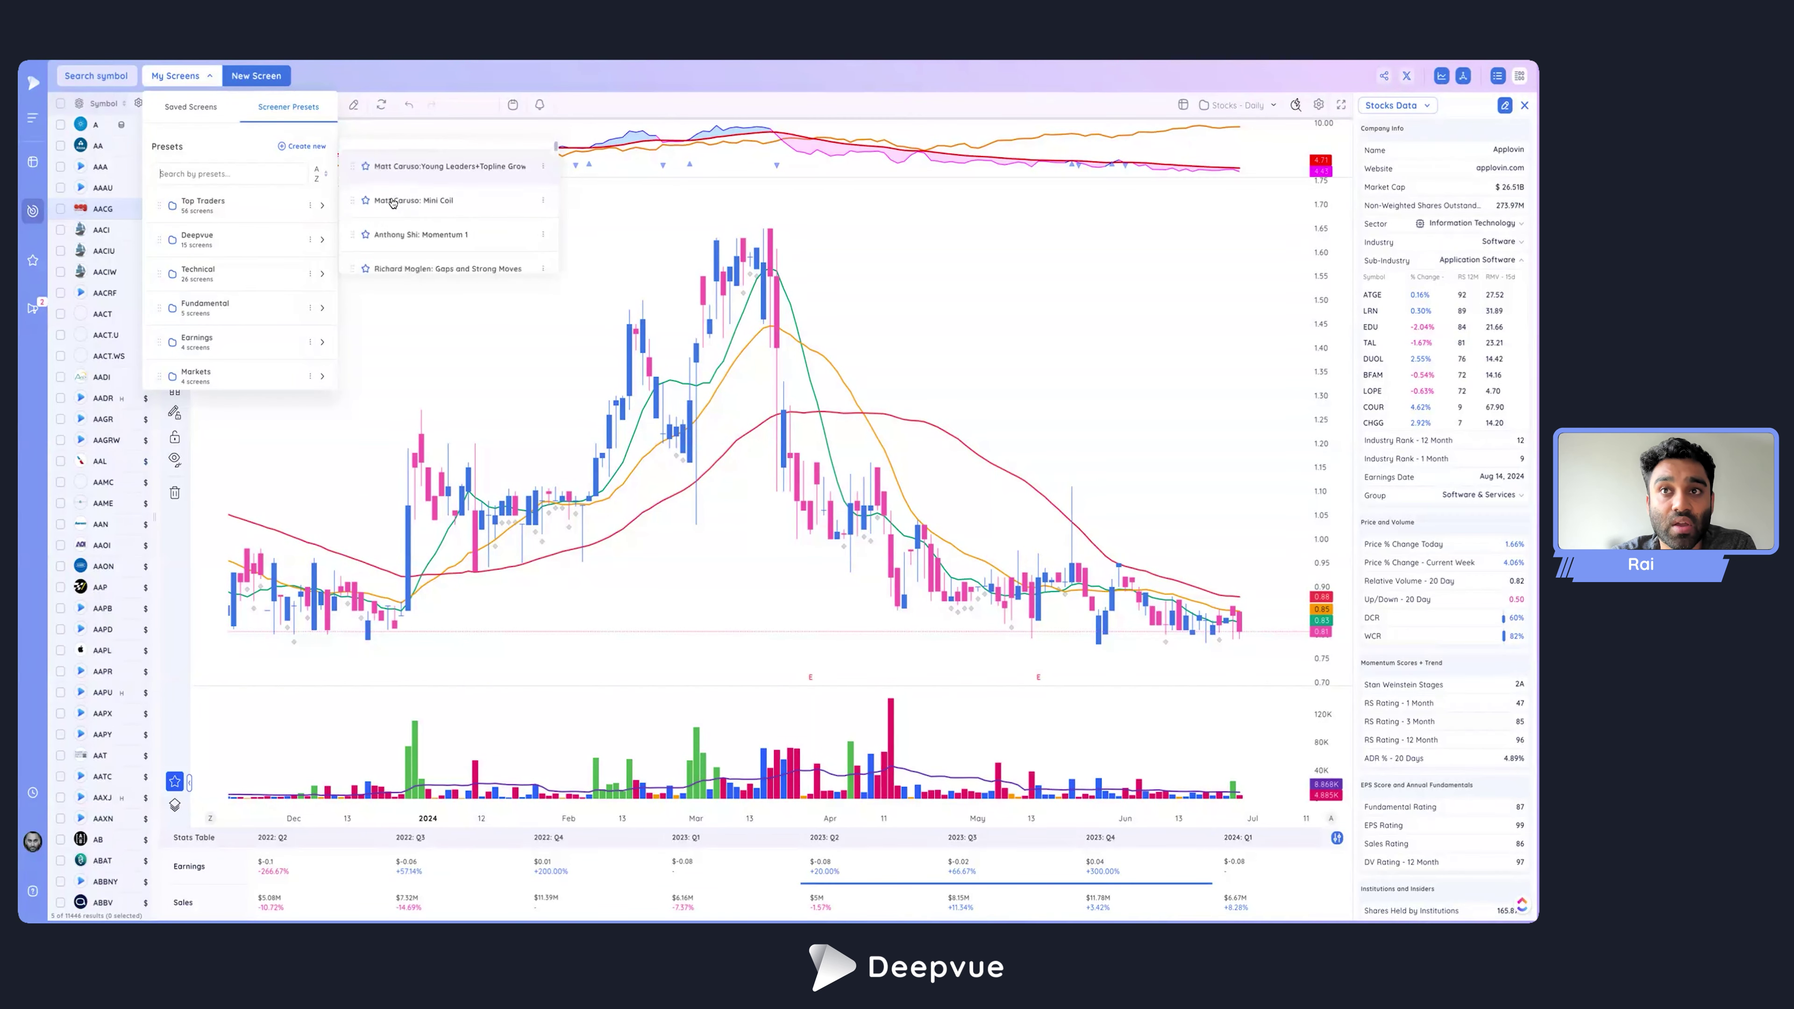
click(442, 235)
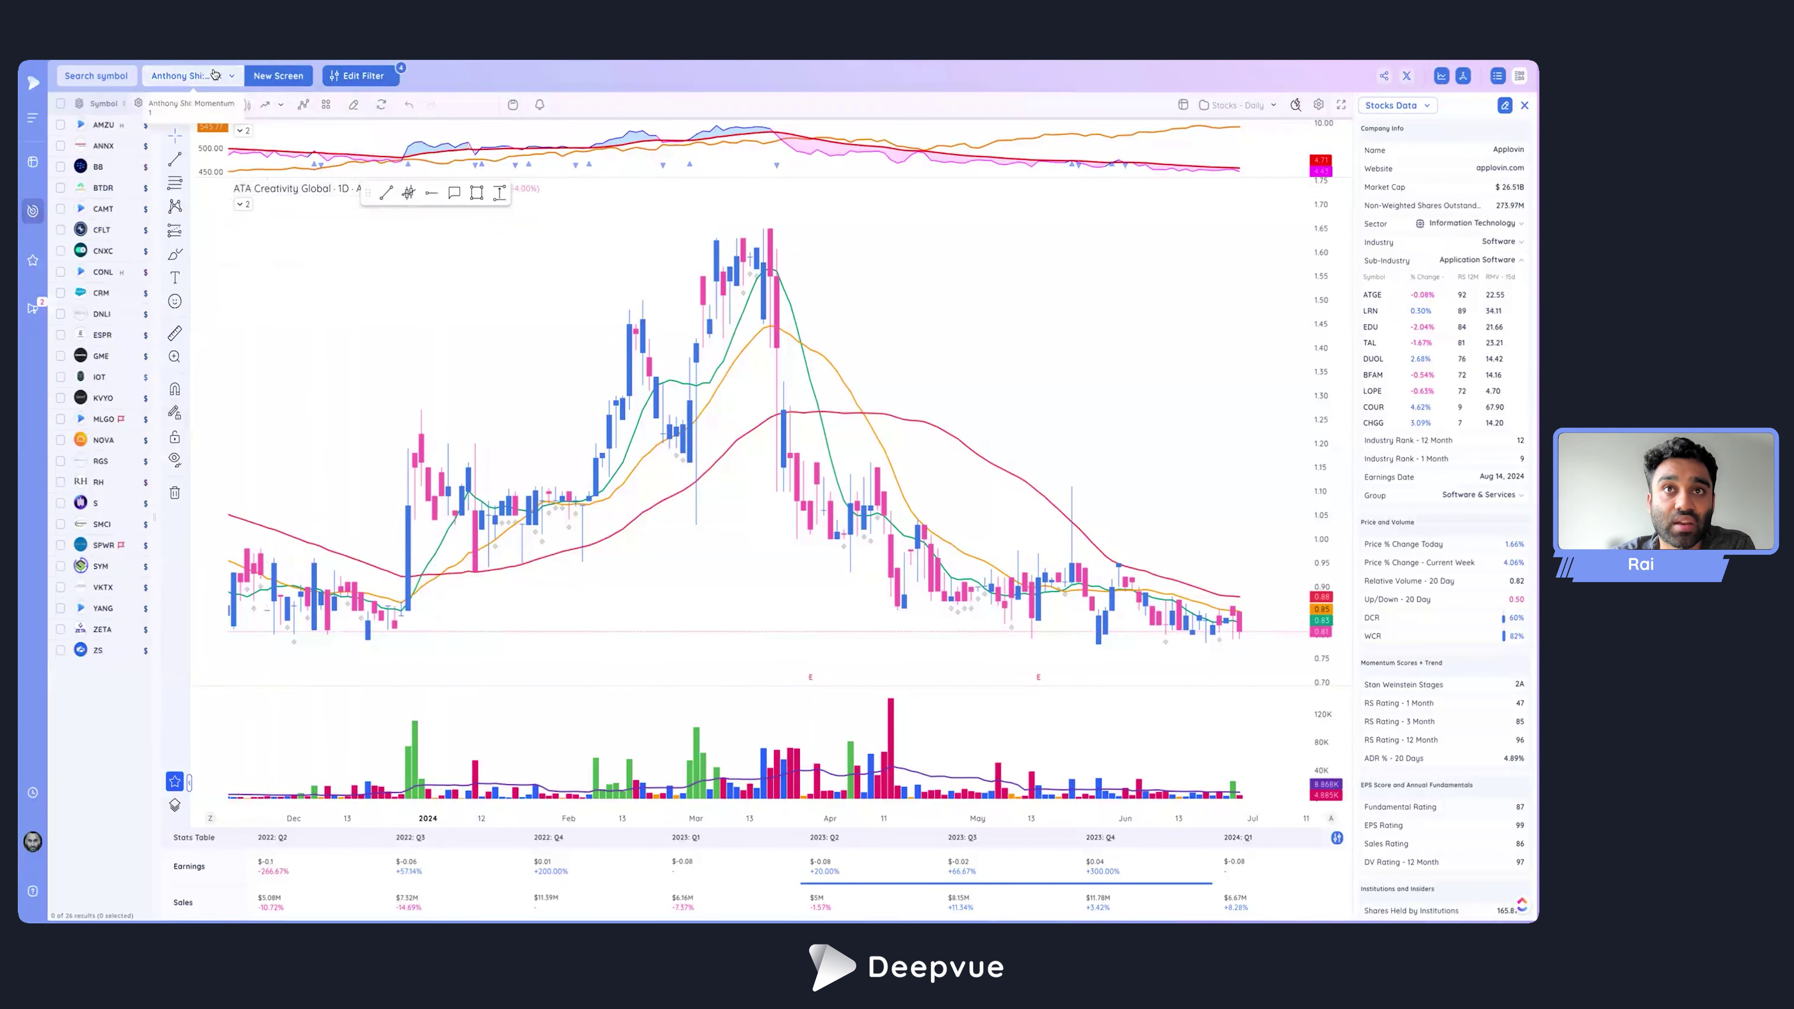
Load the Young Leaders+Topline Grow preset from the Top Traders folder and view its applied filters.
click(230, 76)
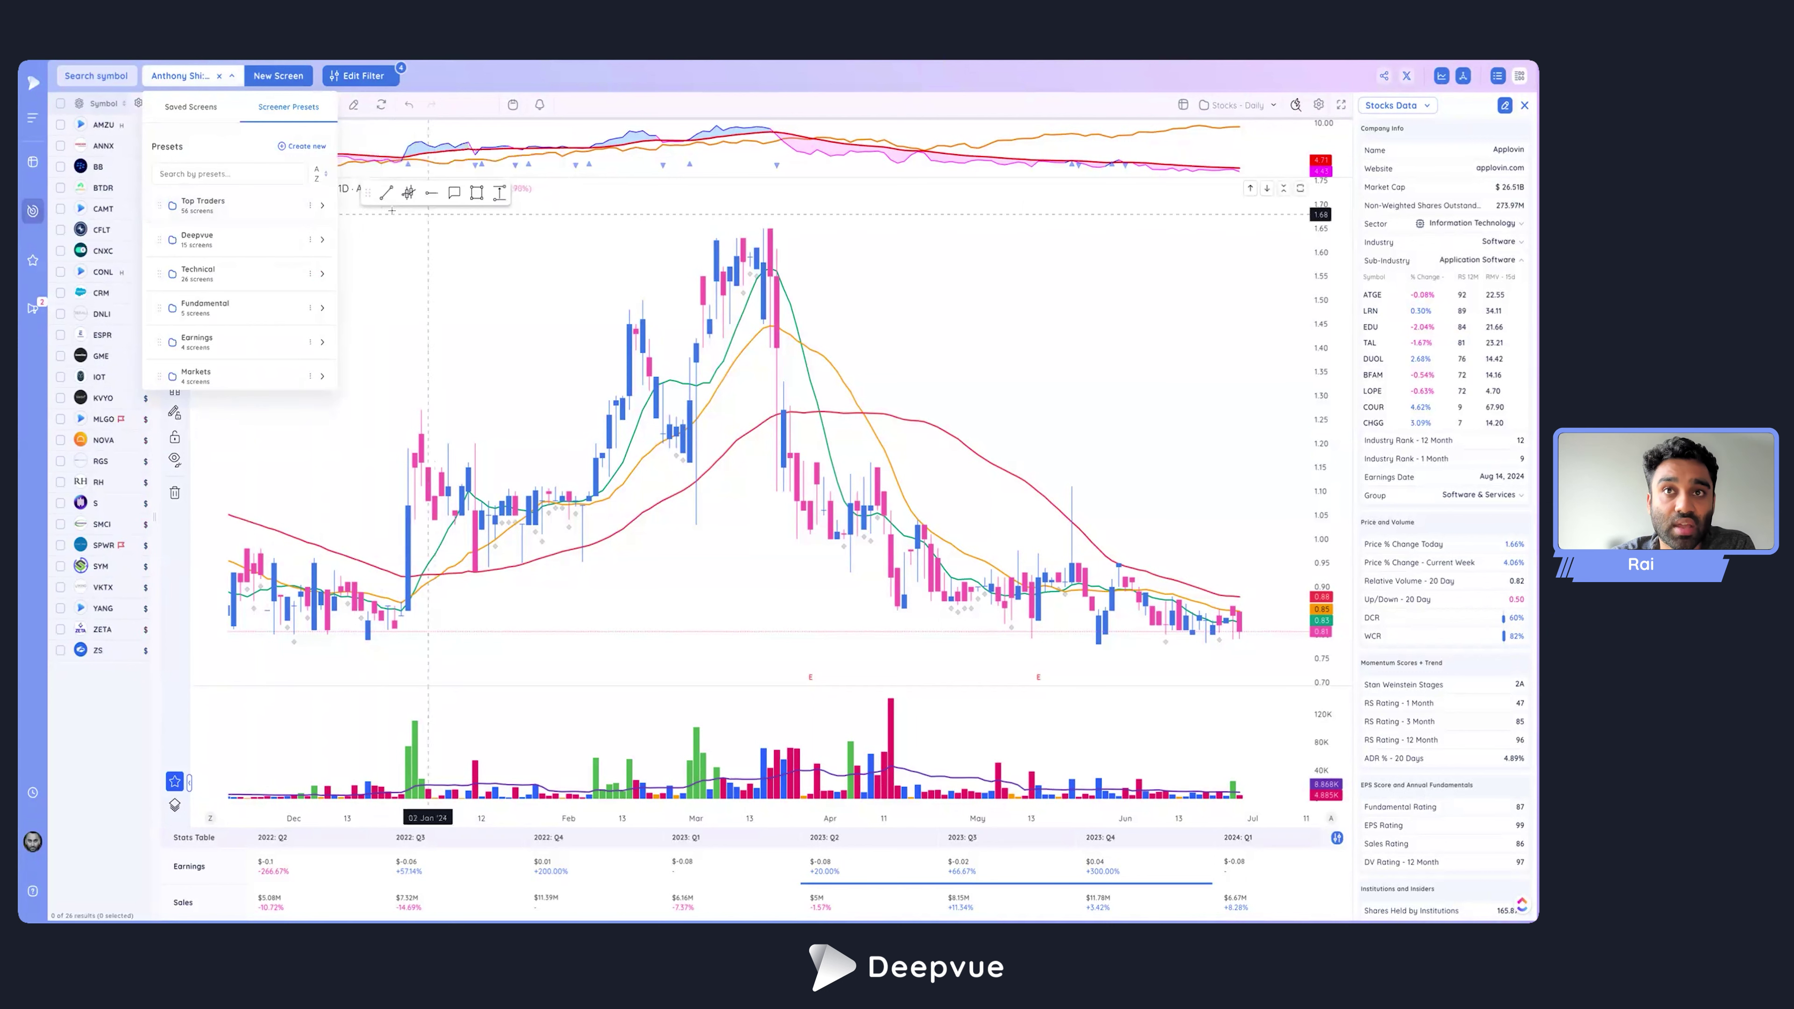
scroll(413, 204, down, 1)
scroll(413, 204, up, 2)
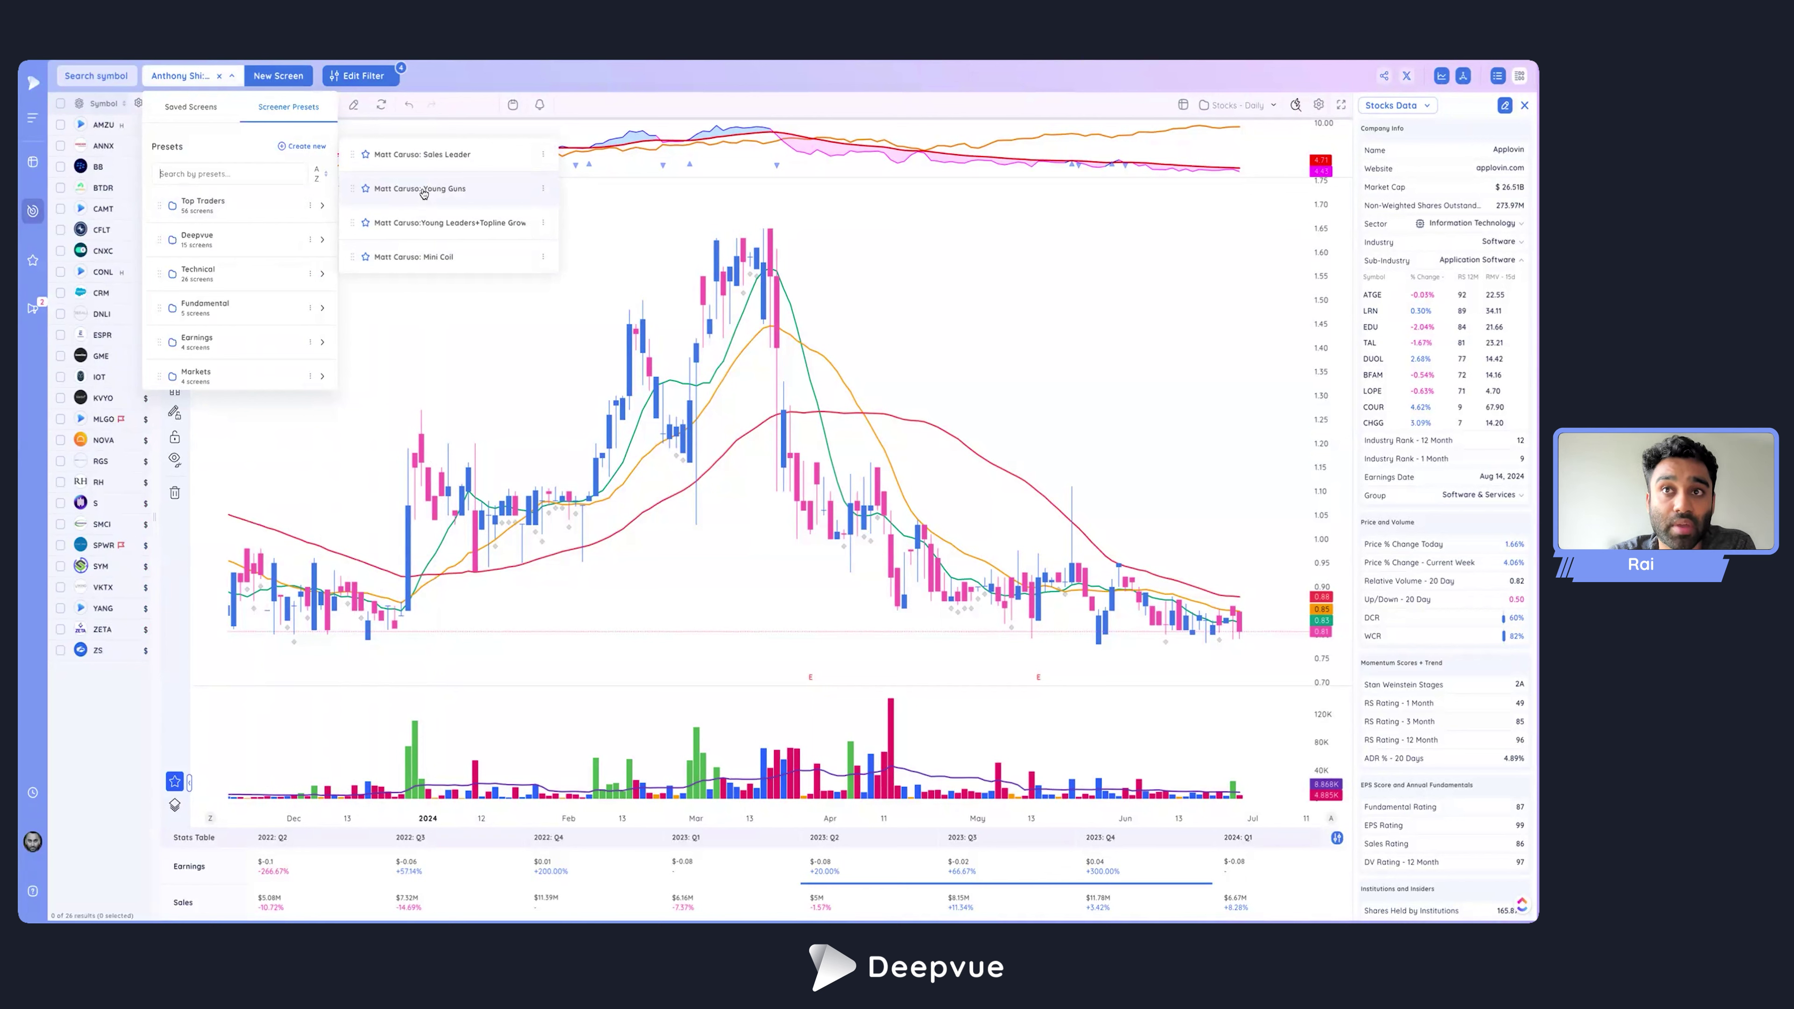
scroll(424, 219, down, 3)
scroll(427, 223, down, 5)
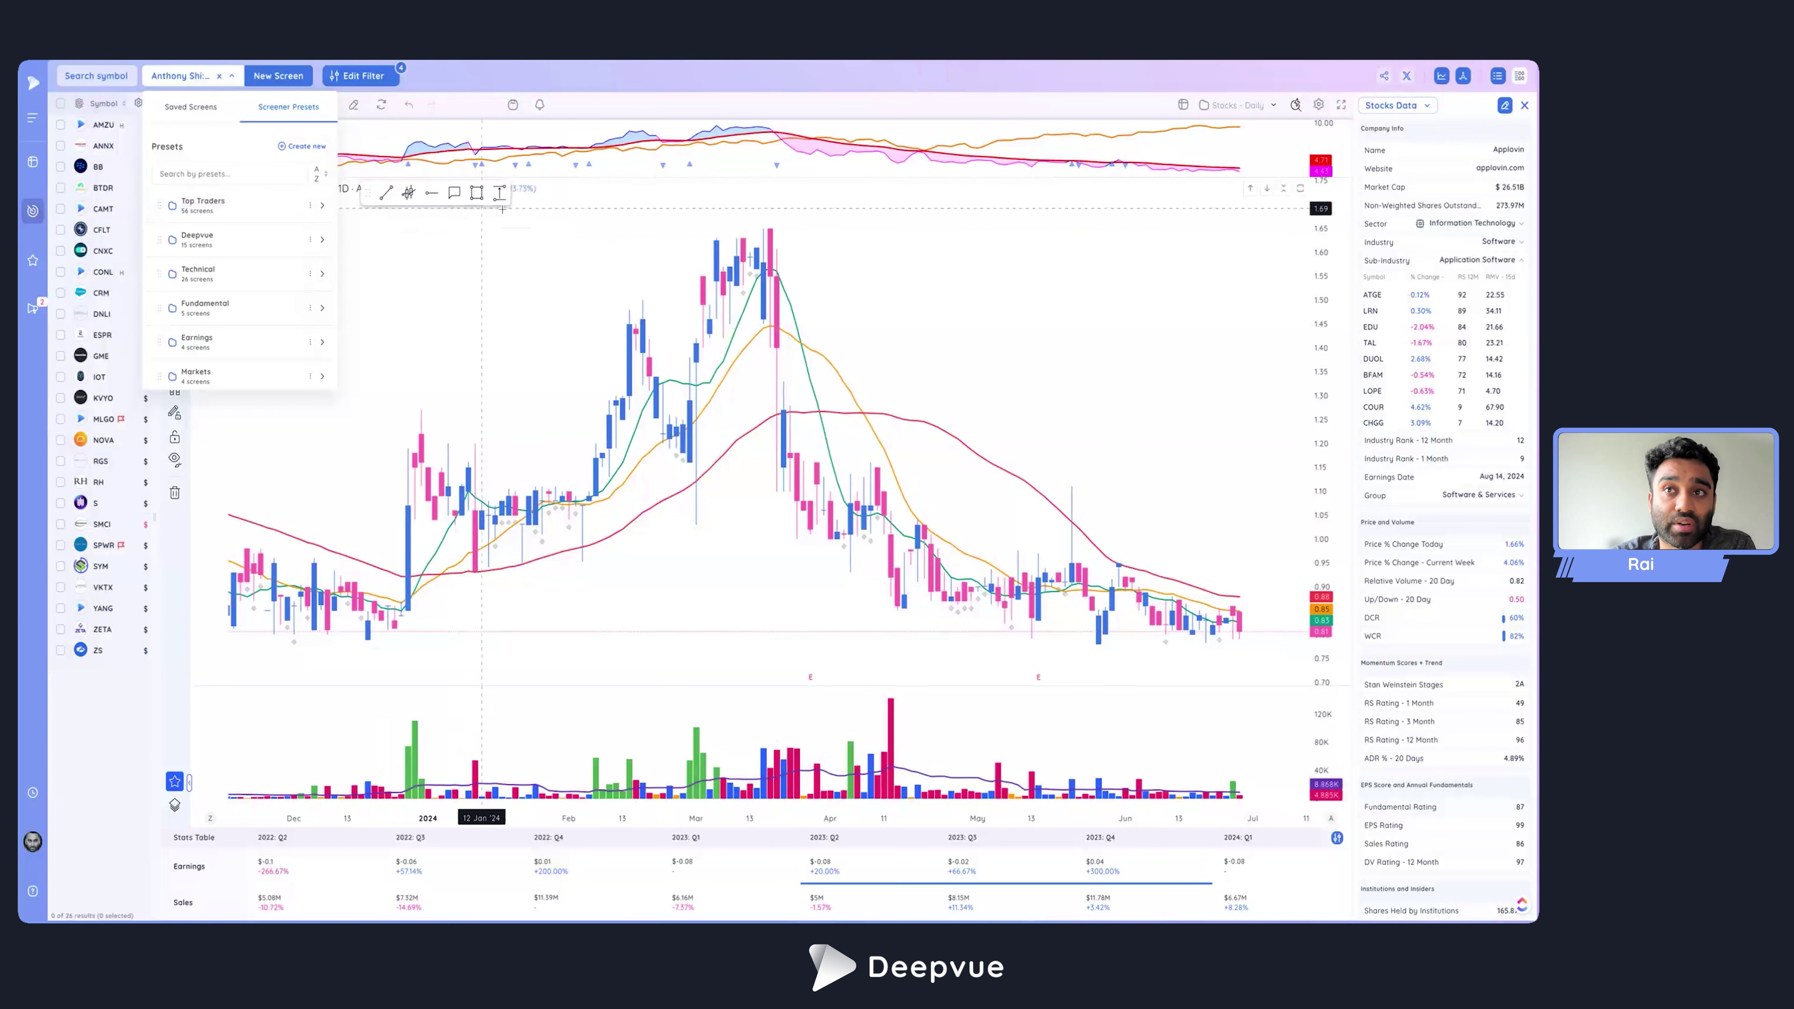
mouse_move(328, 214)
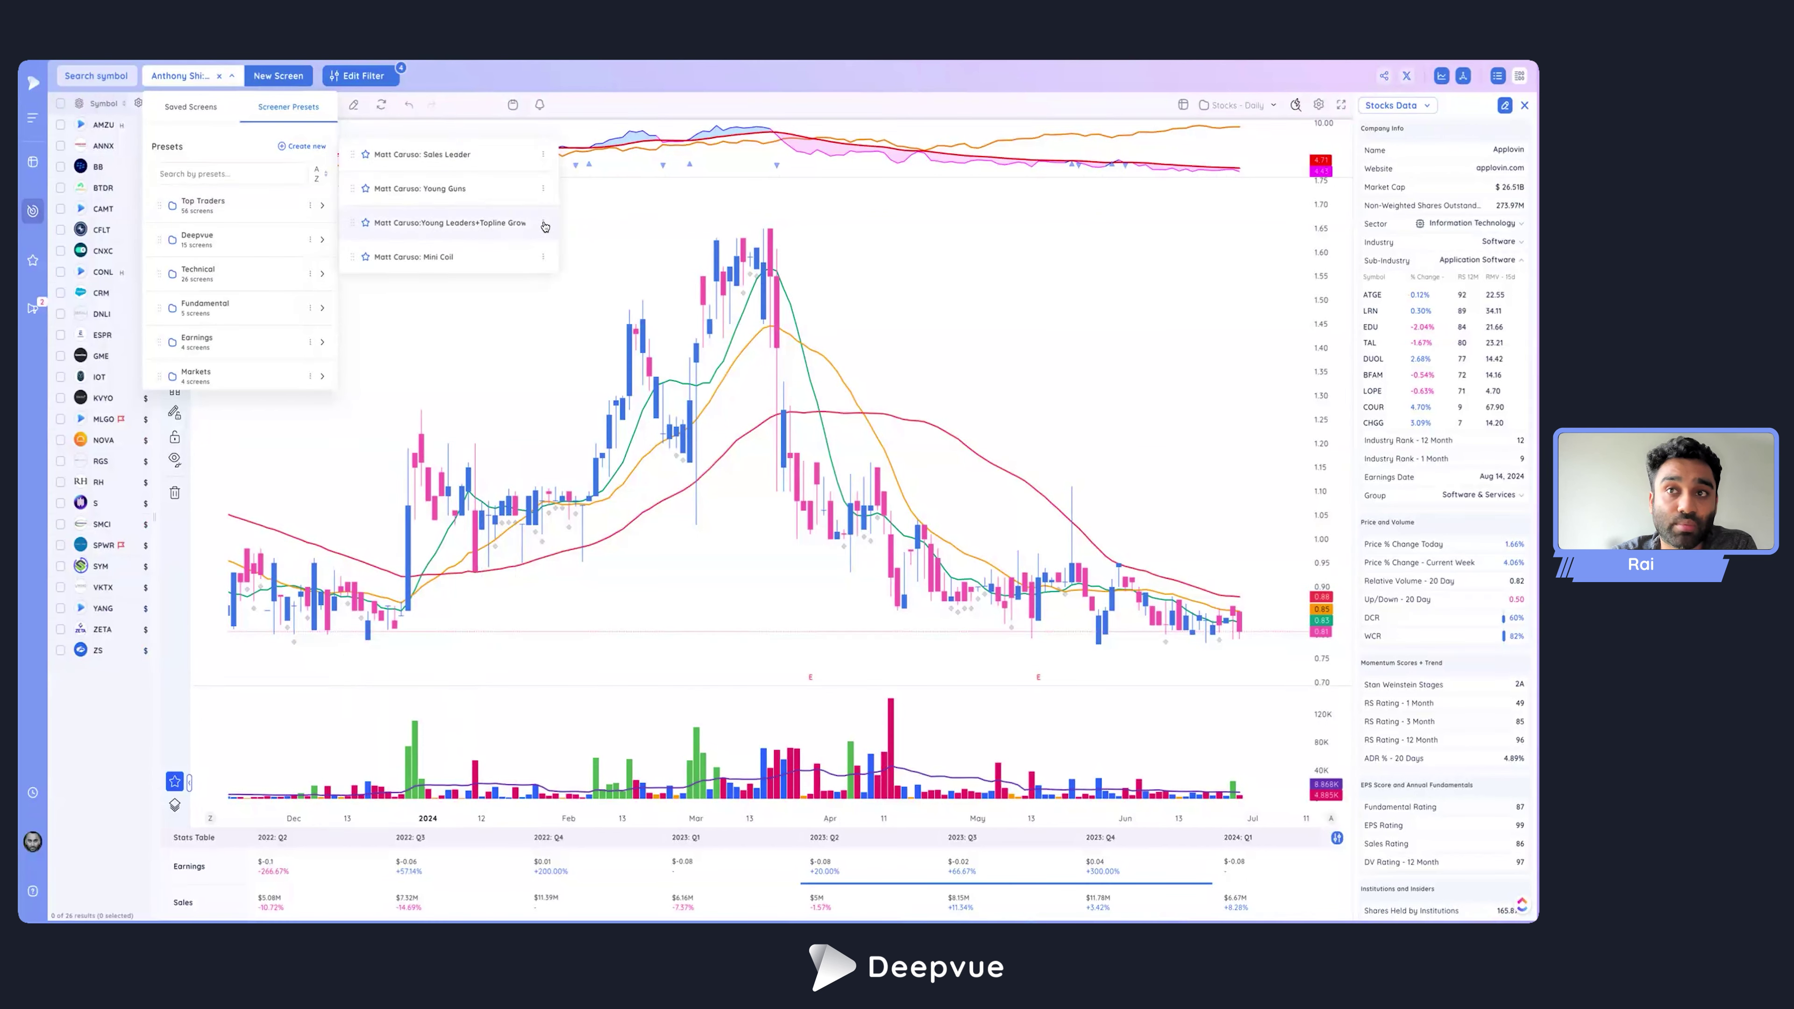
click(494, 223)
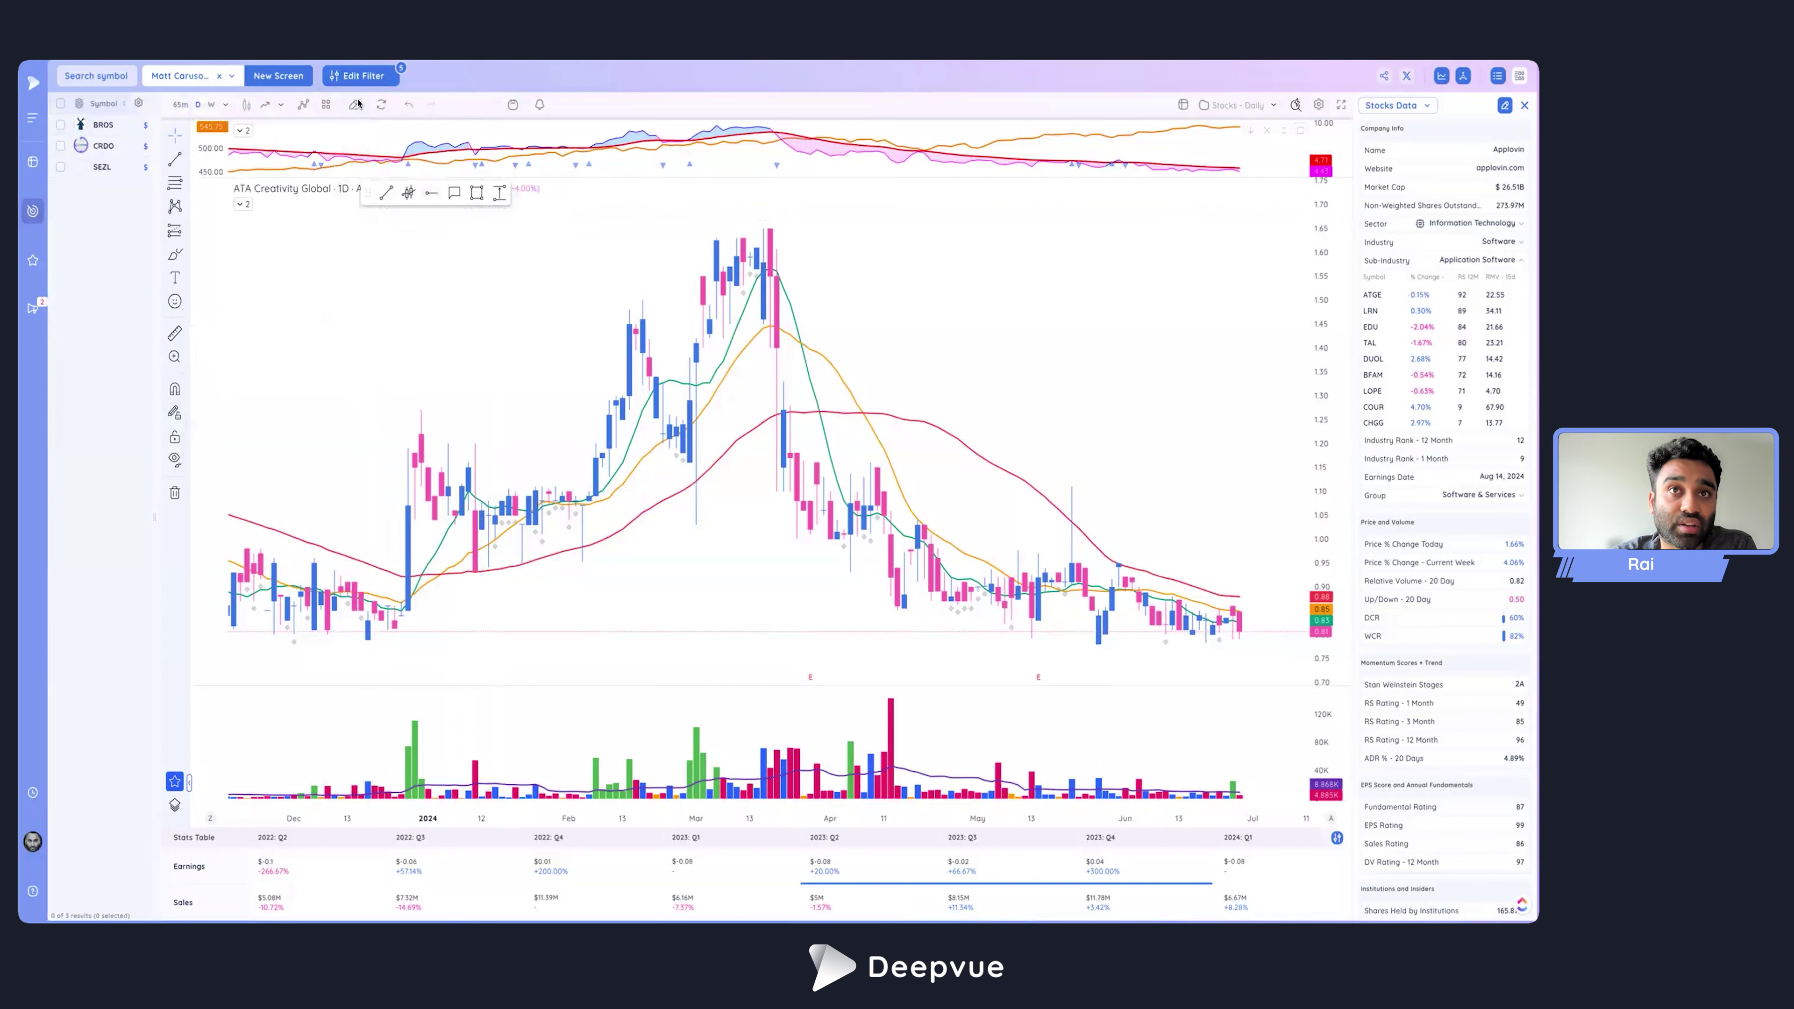
click(355, 78)
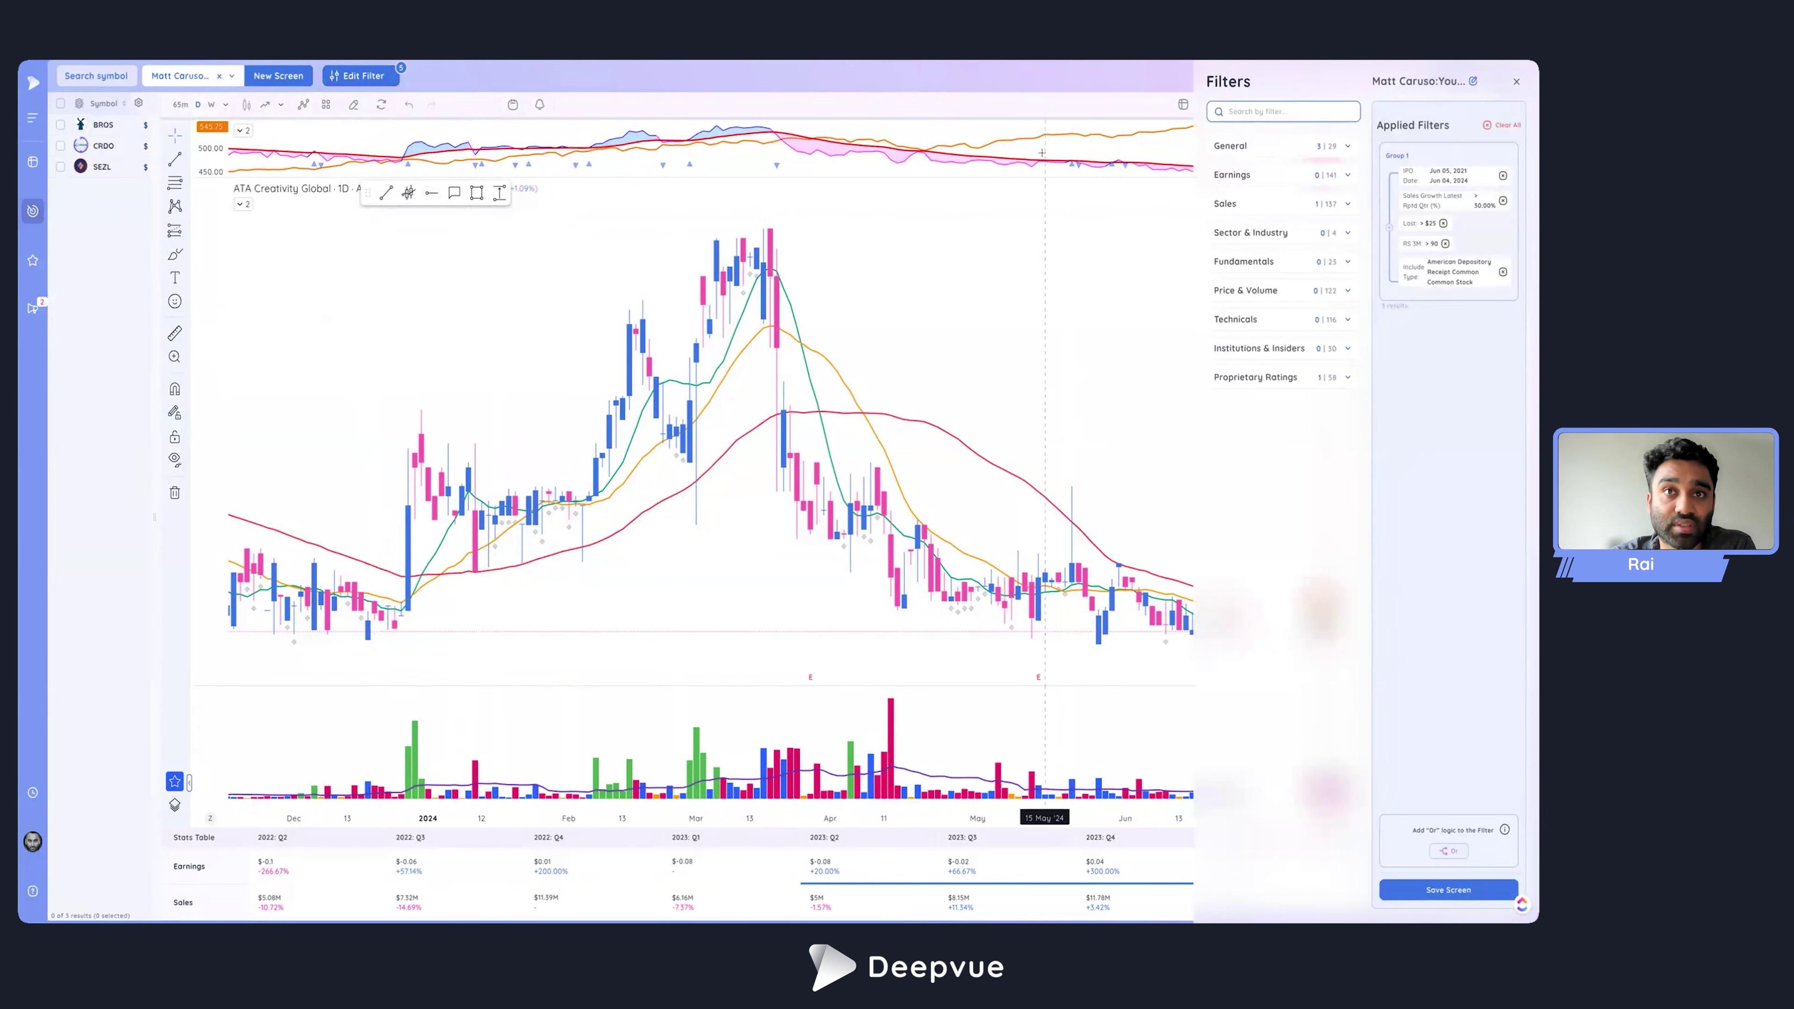
Close the filters and view the options for the Trend Criteria - 3 Month preset in the Top Traders folder.
click(231, 76)
mouse_move(283, 206)
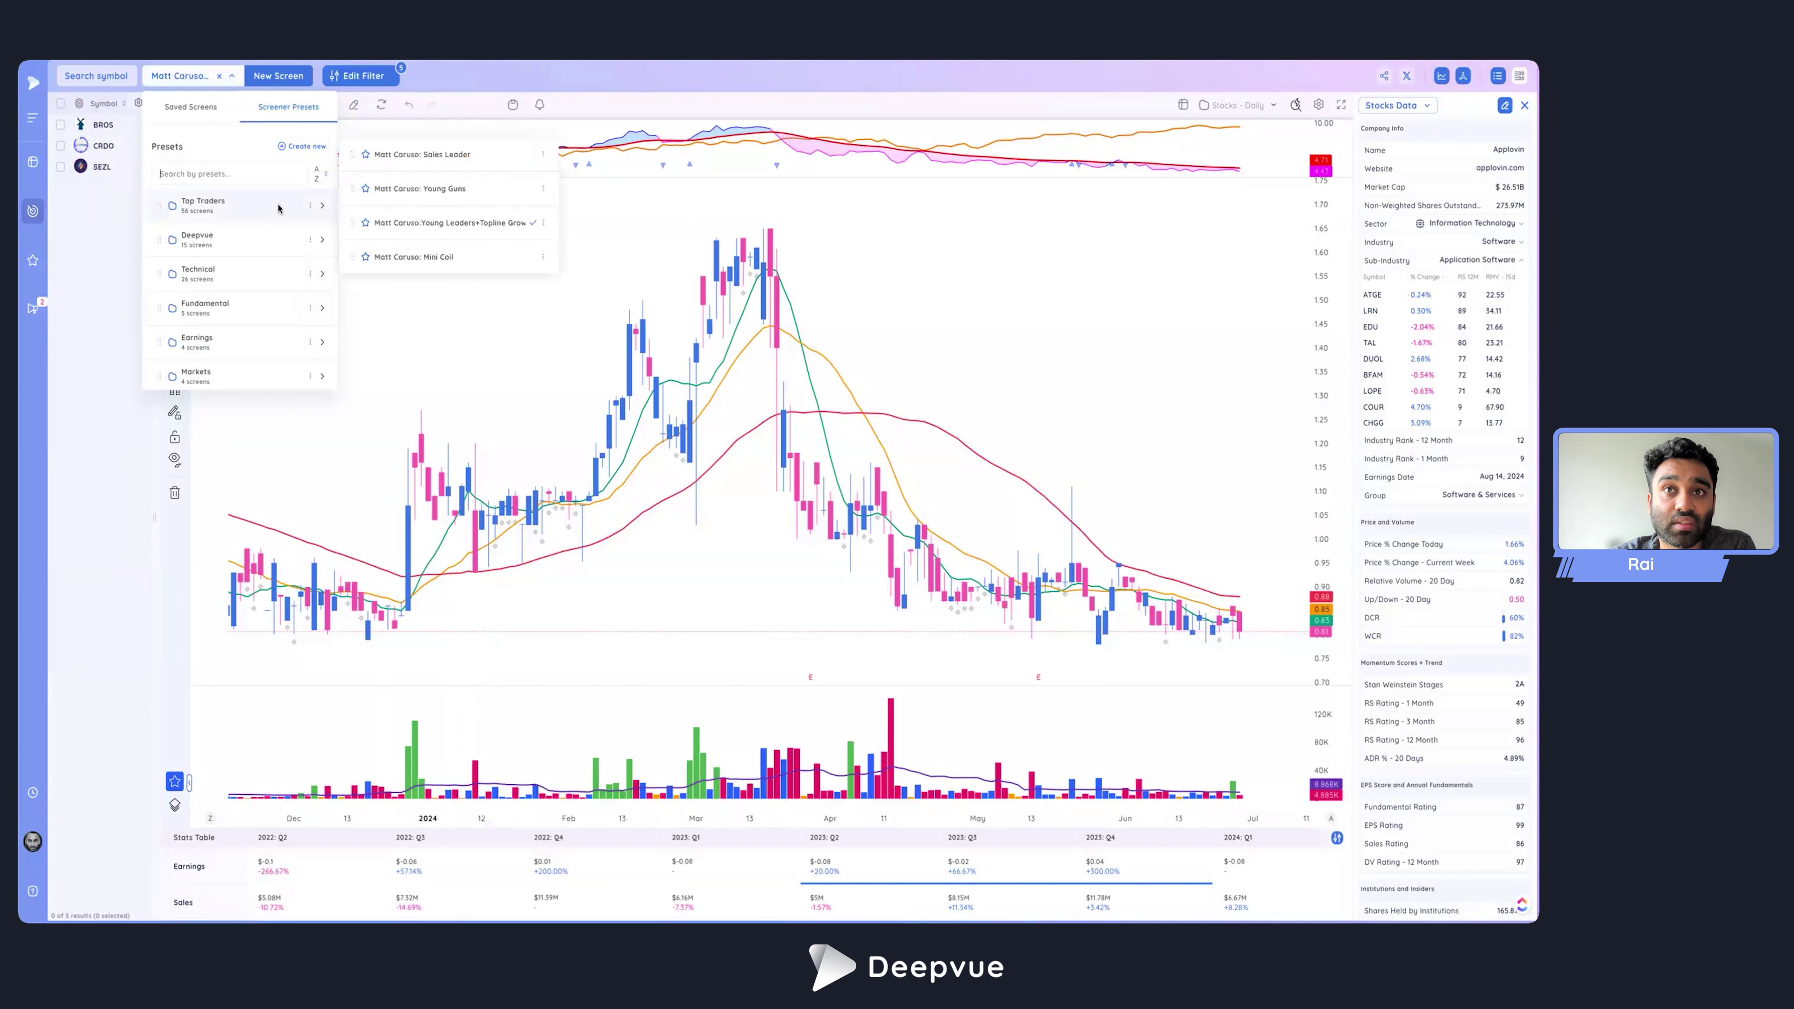
scroll(488, 222, down, 5)
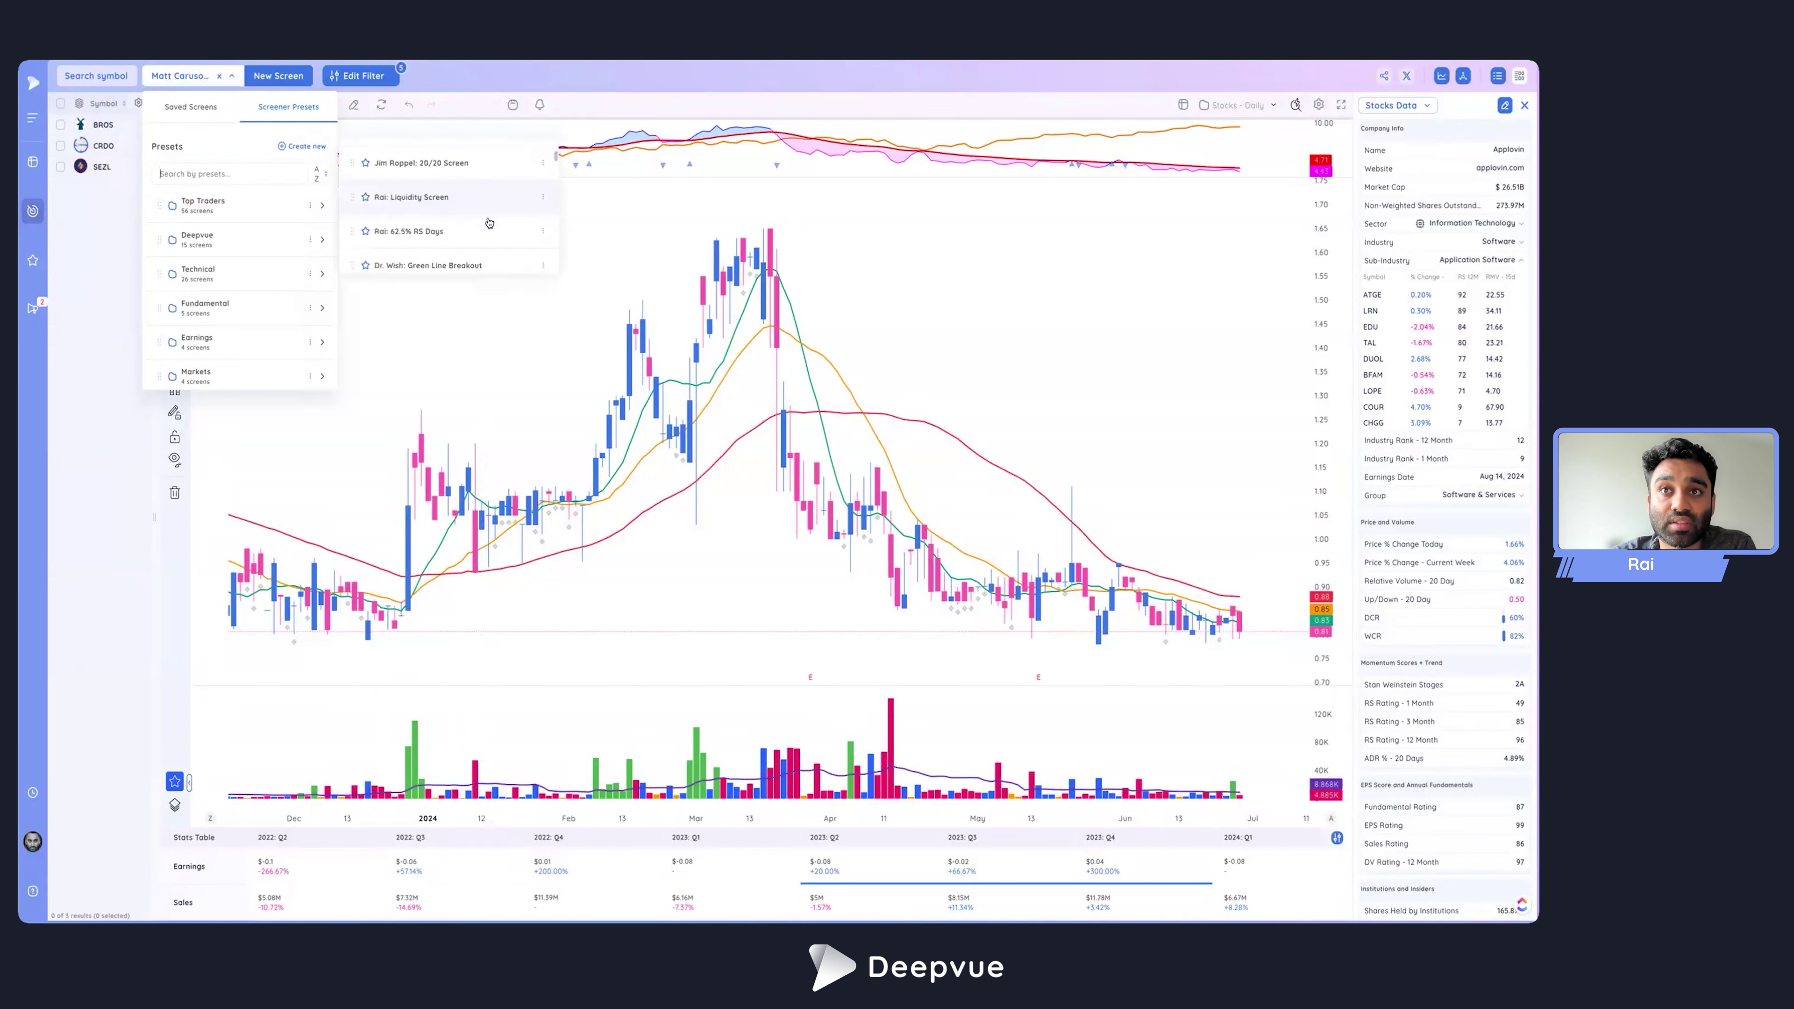
scroll(489, 223, down, 1)
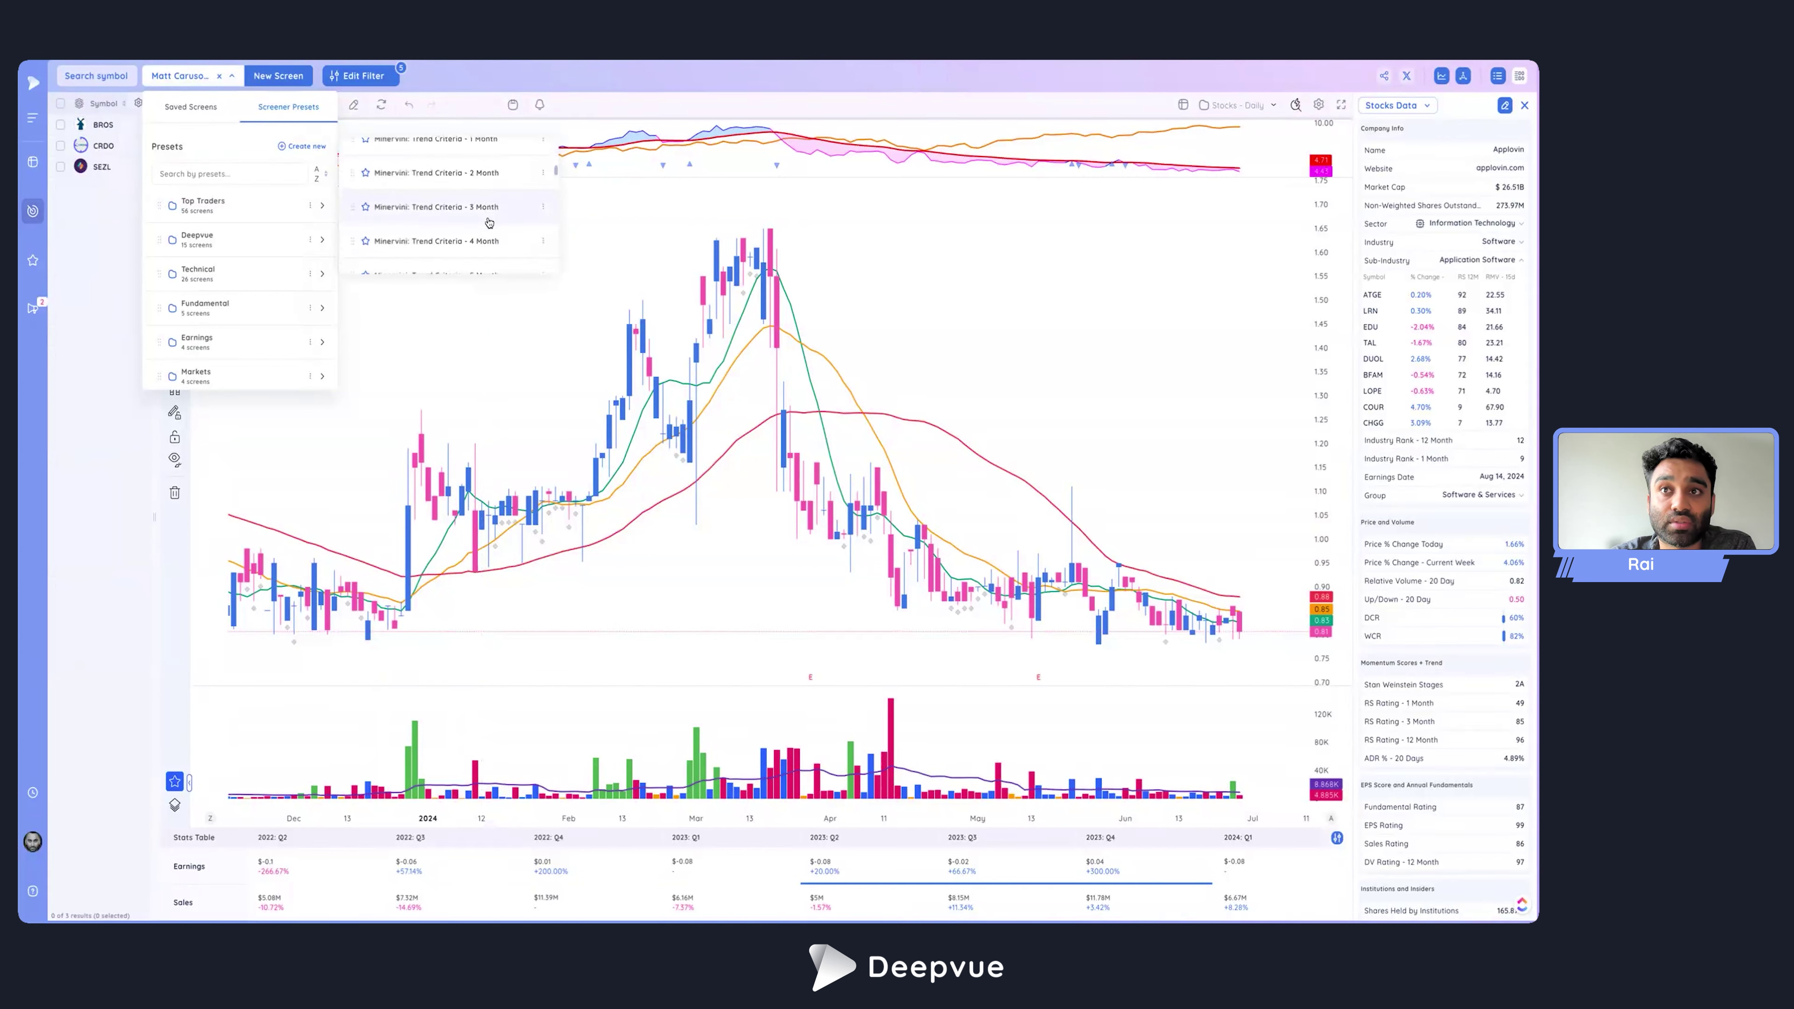
click(543, 206)
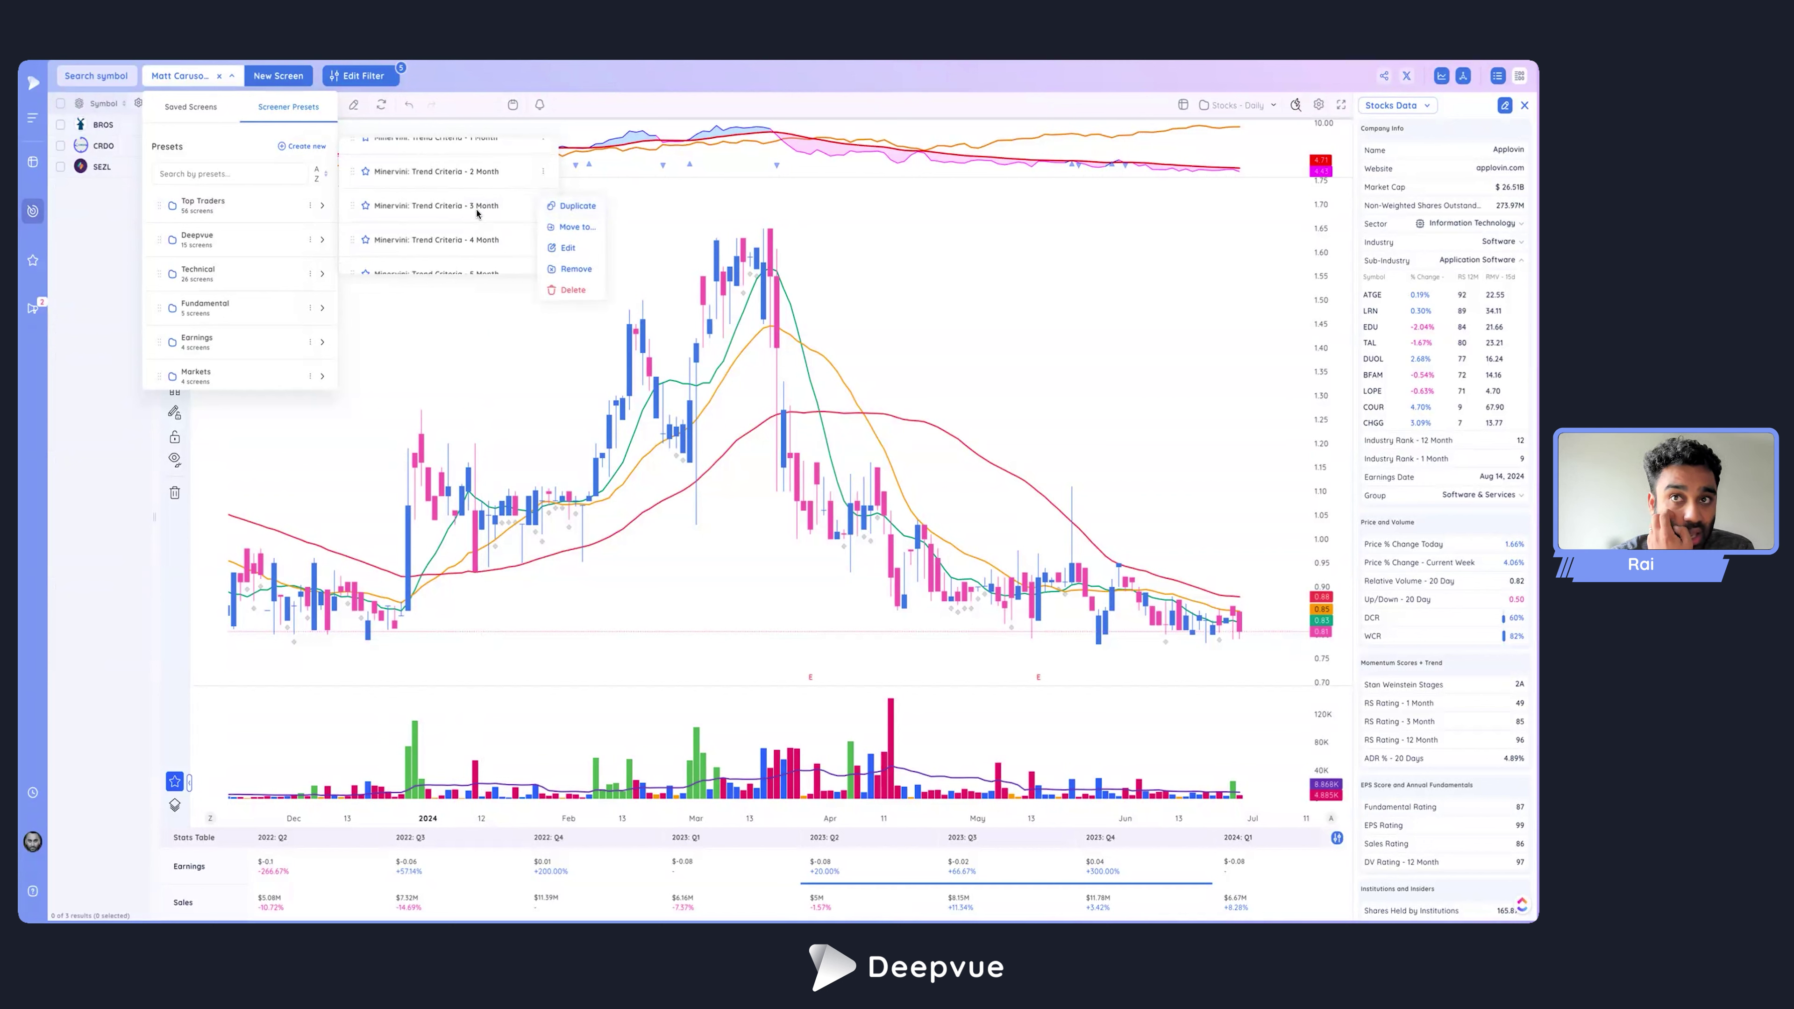
Examine the other Top Traders presets, including the stage, gapper, swing trading, liquid high beta and down-day strength screens.
scroll(406, 212, down, 5)
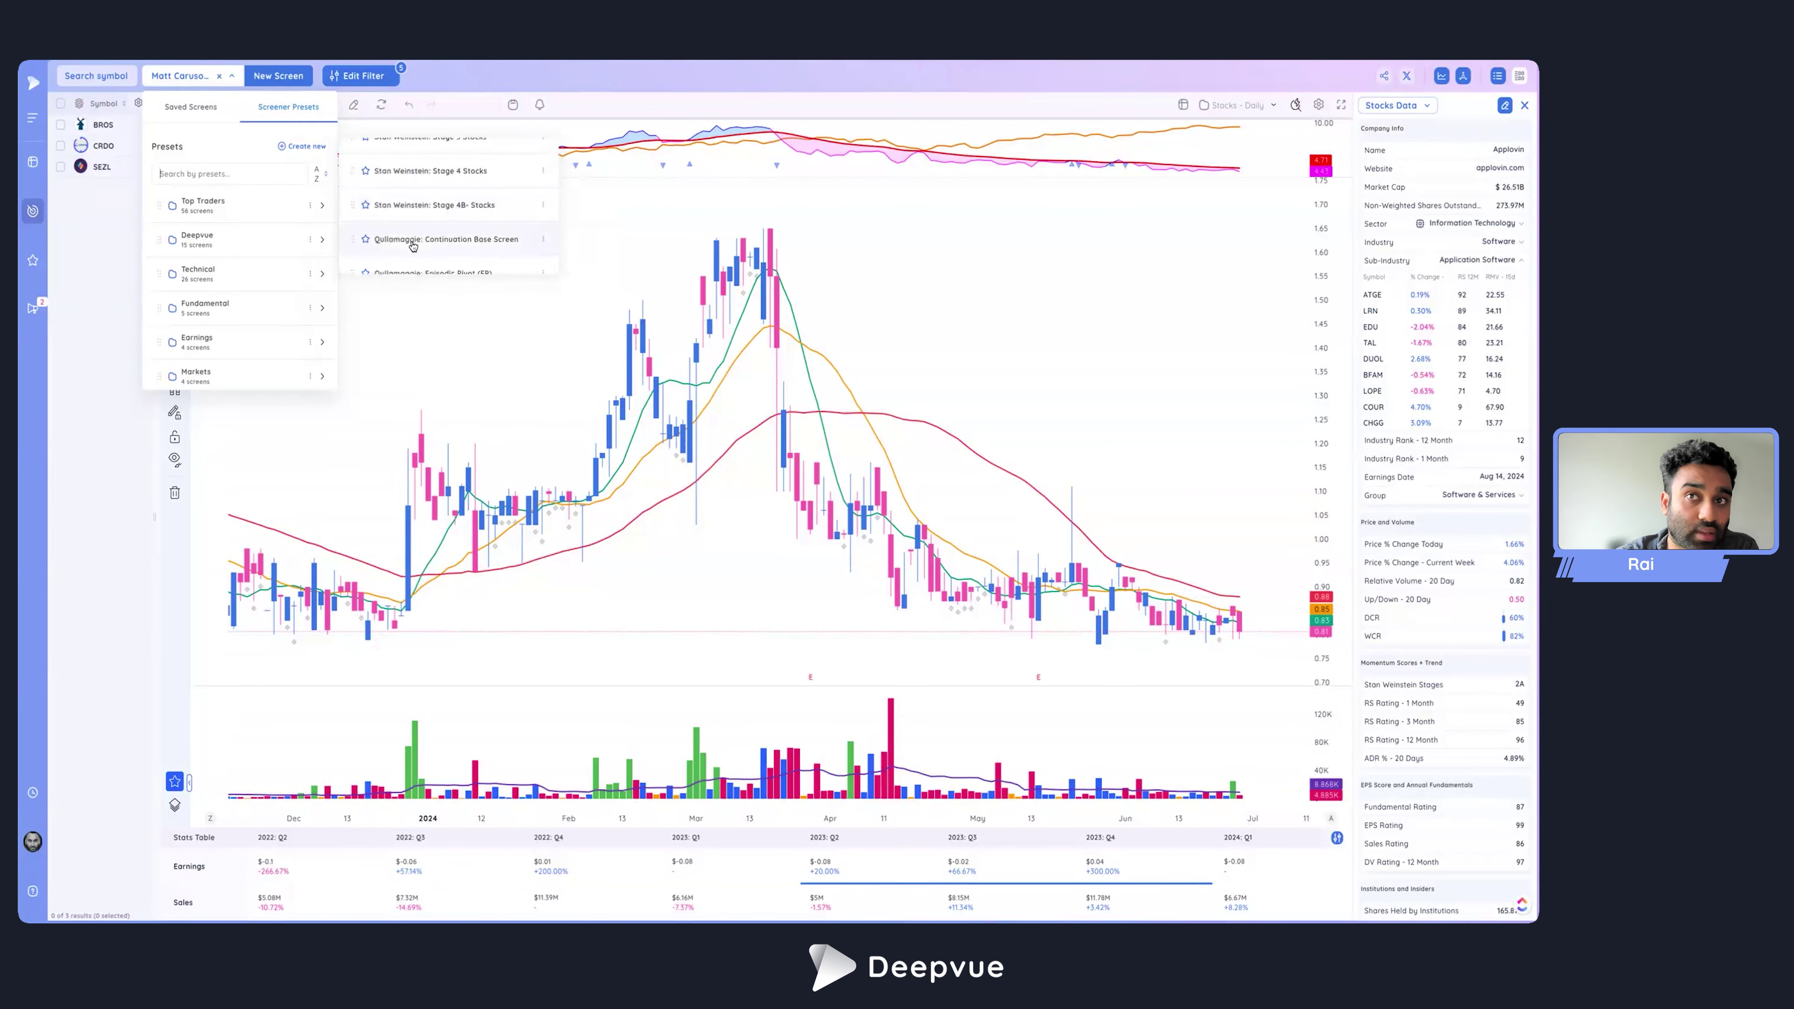
scroll(414, 244, up, 4)
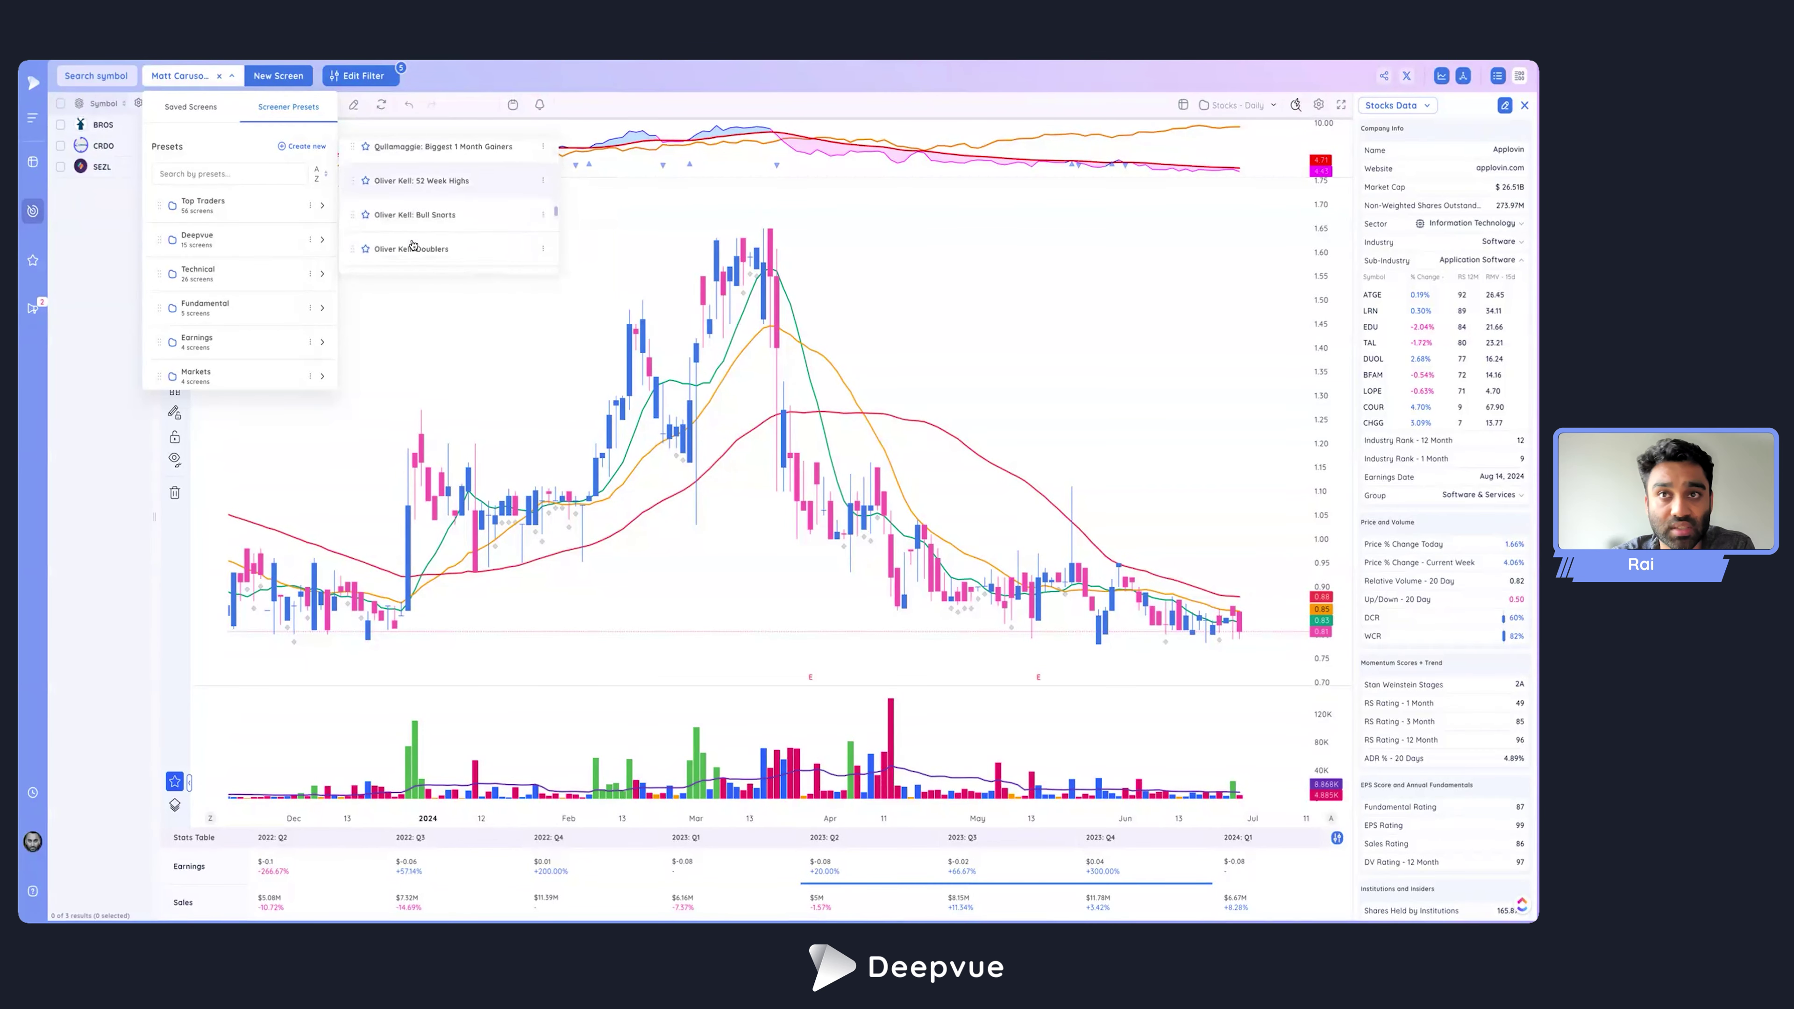
scroll(413, 244, up, 1)
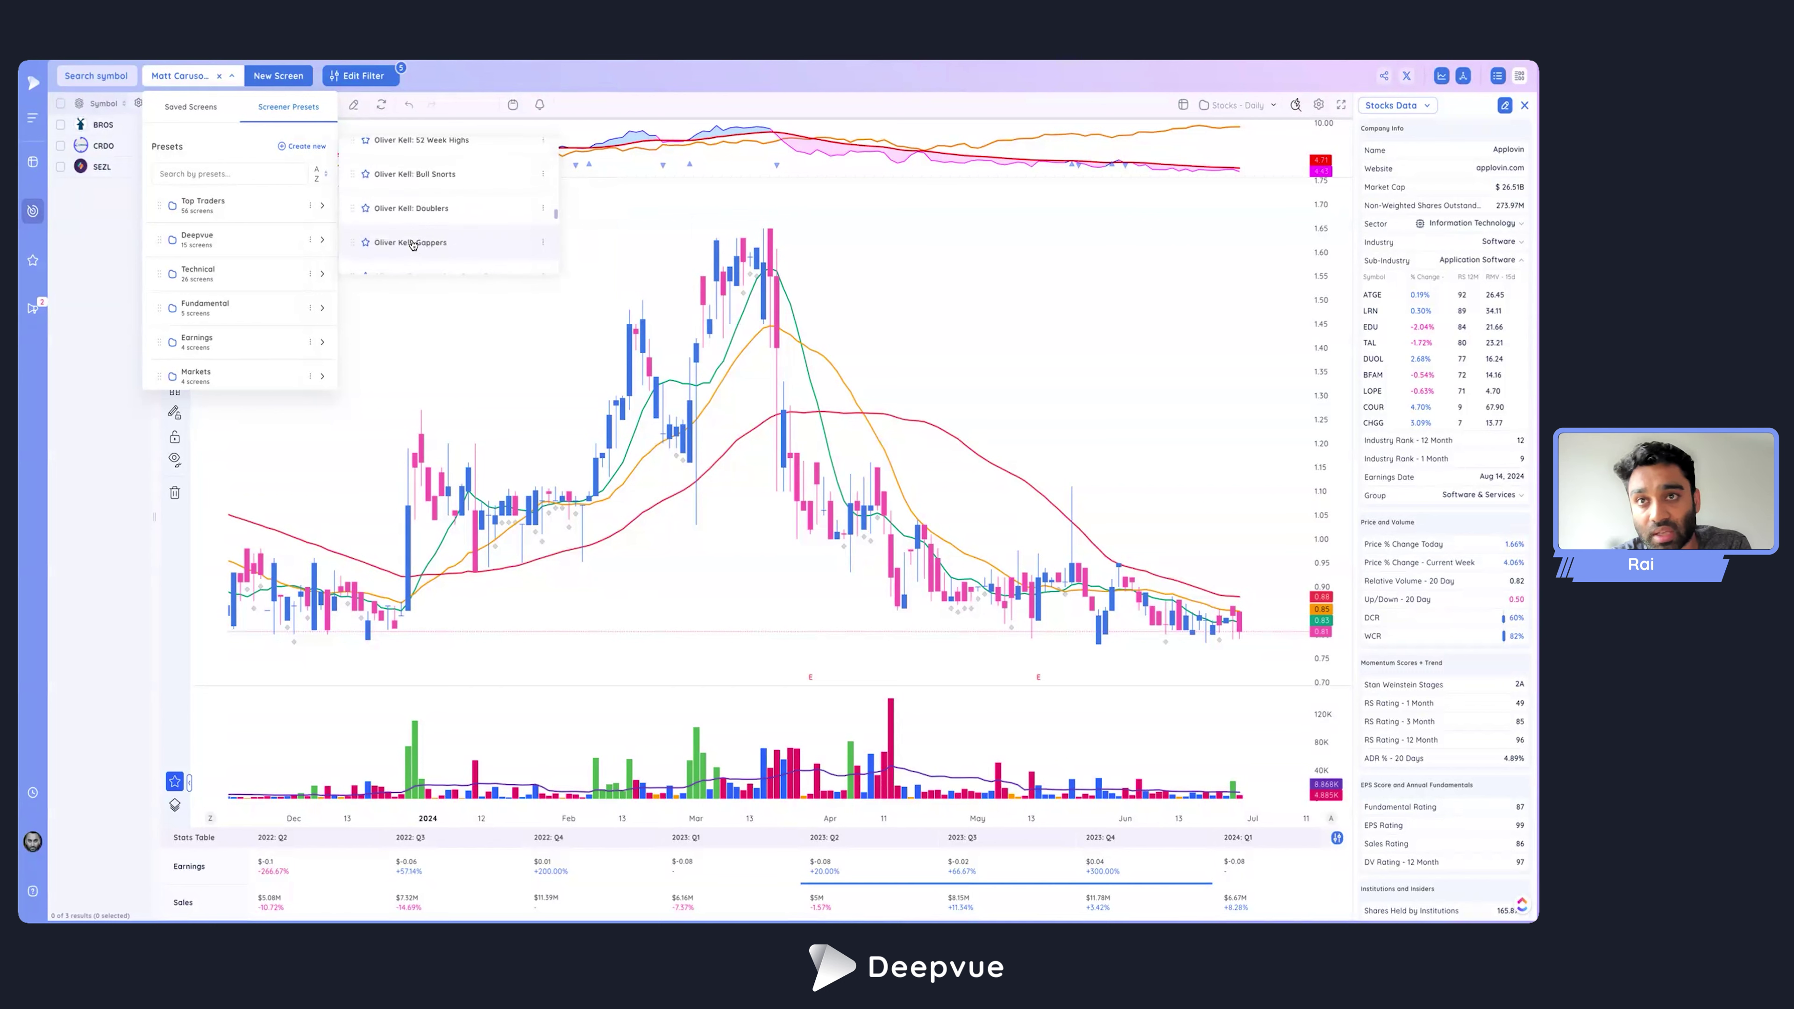
scroll(413, 244, down, 1)
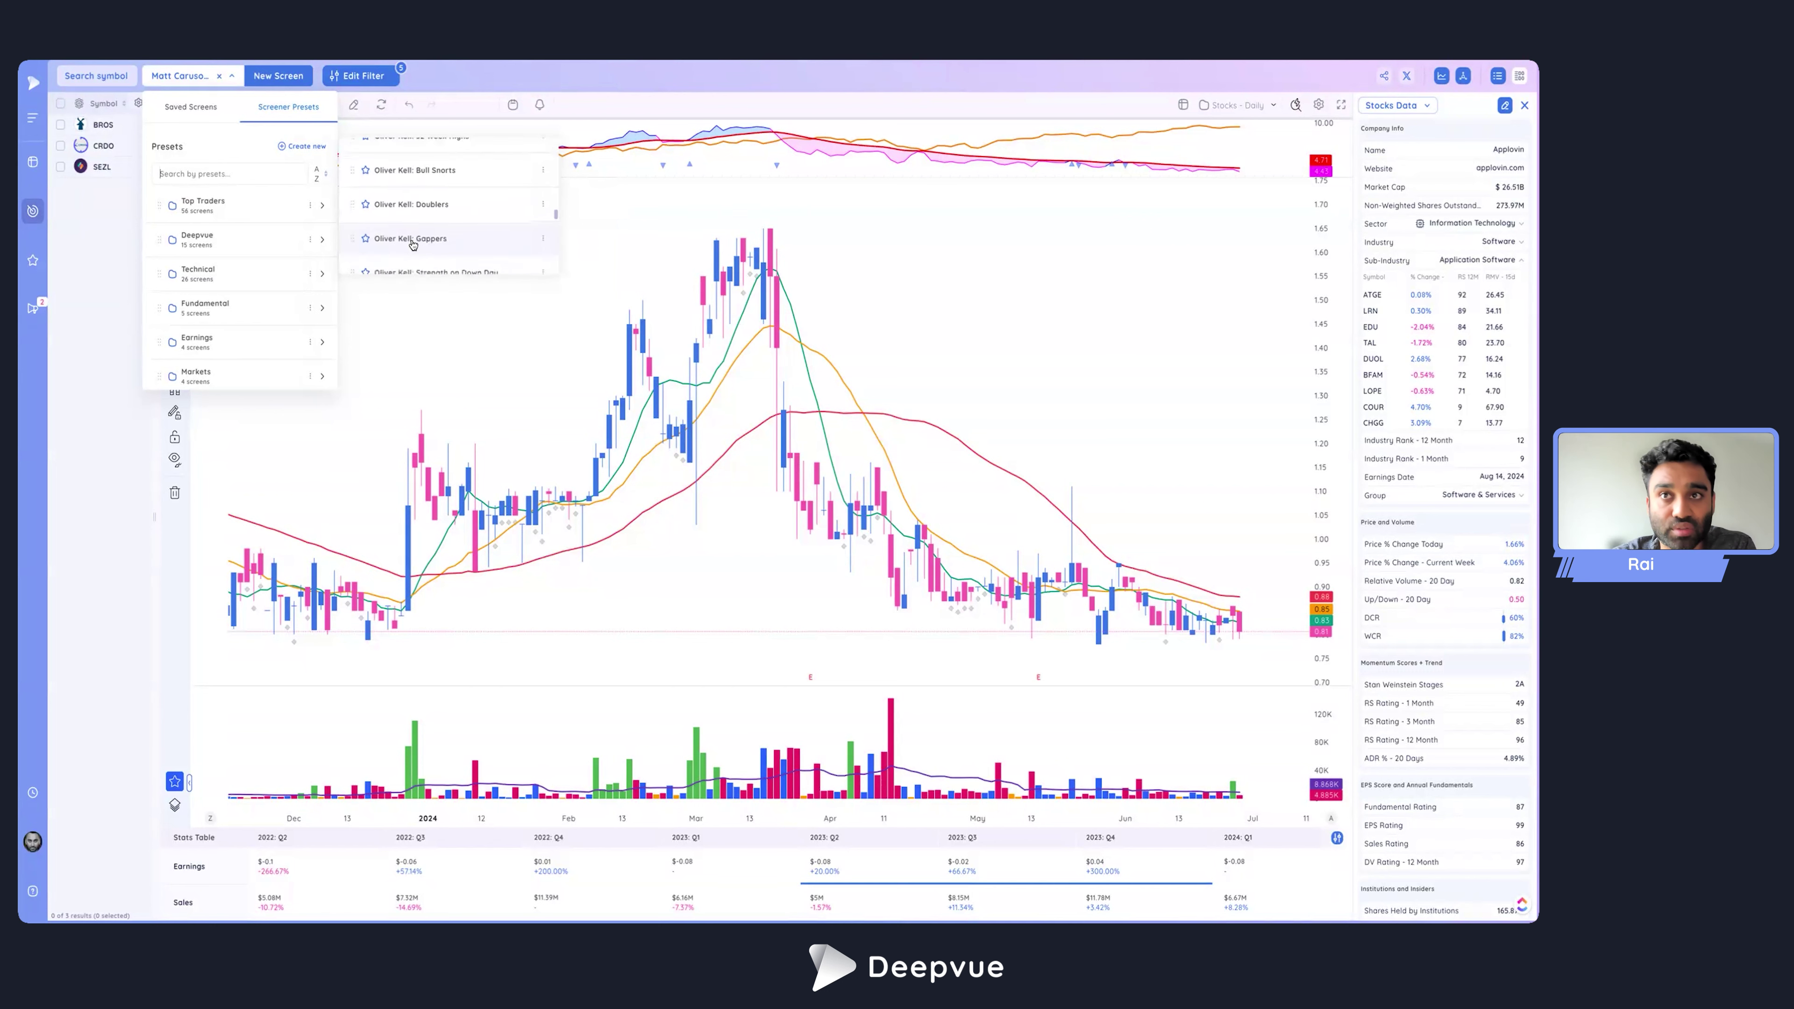
scroll(411, 244, down, 1)
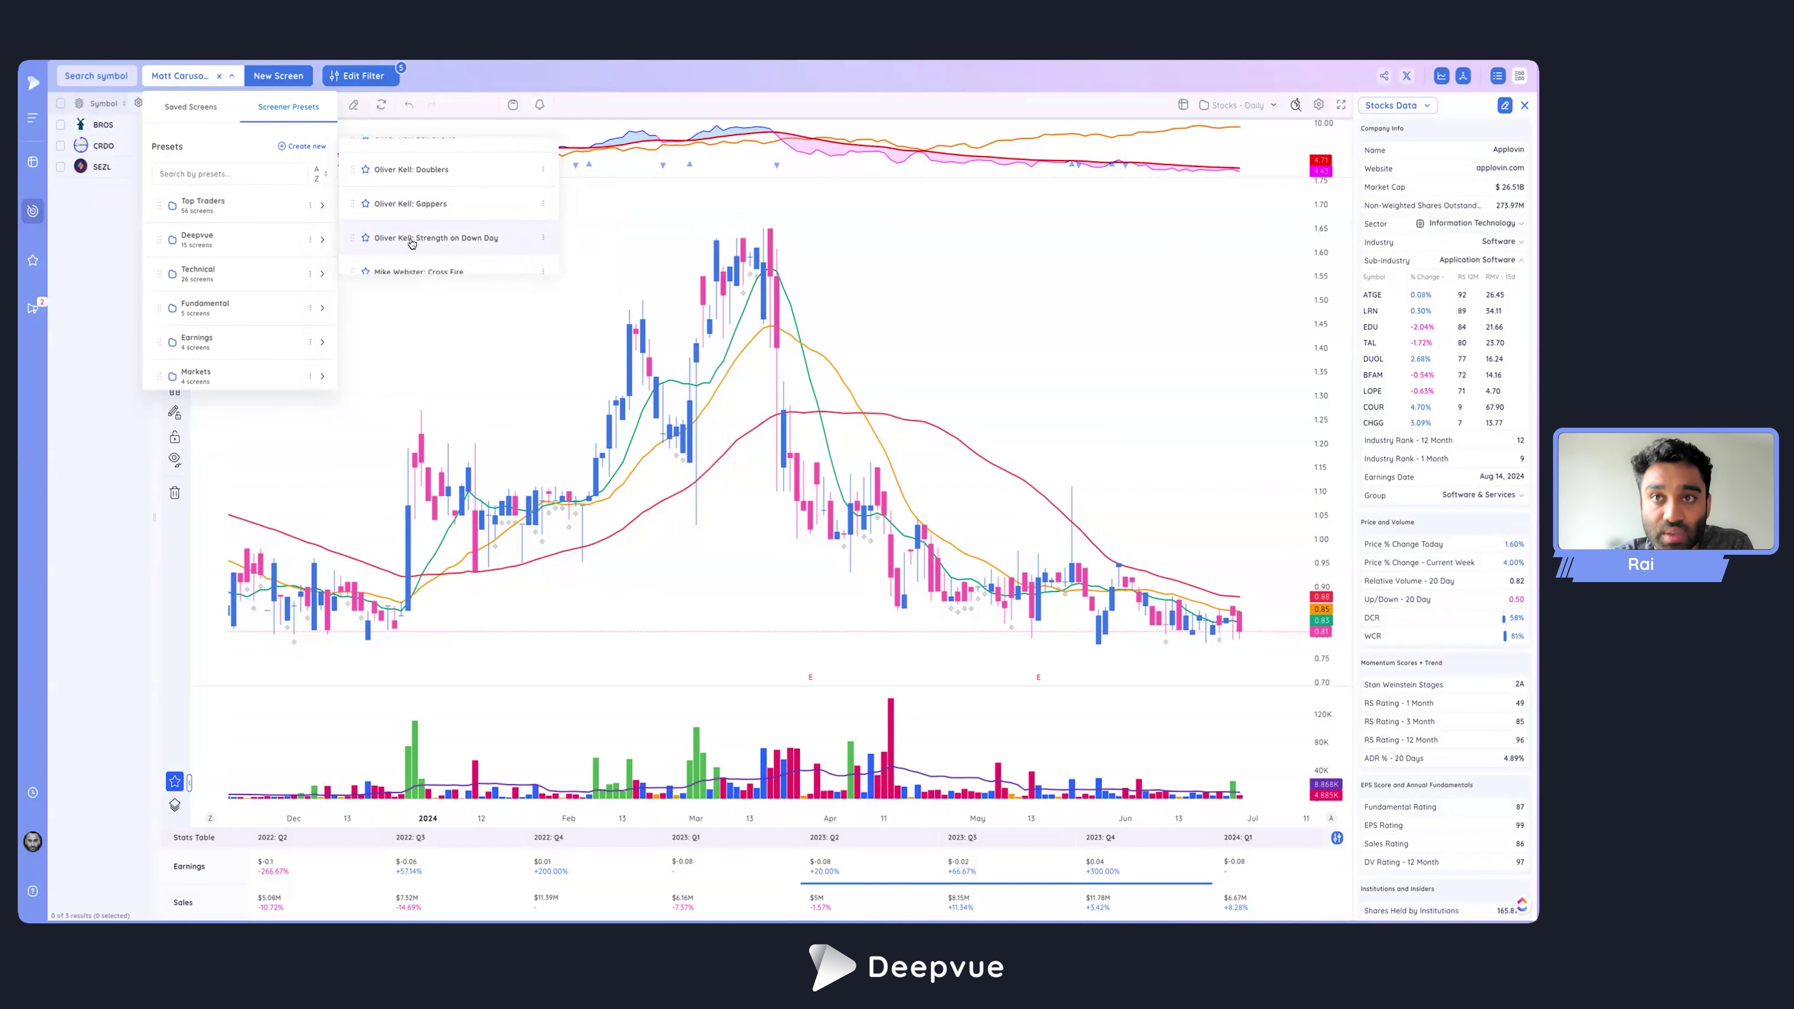
scroll(411, 244, down, 4)
scroll(412, 242, up, 1)
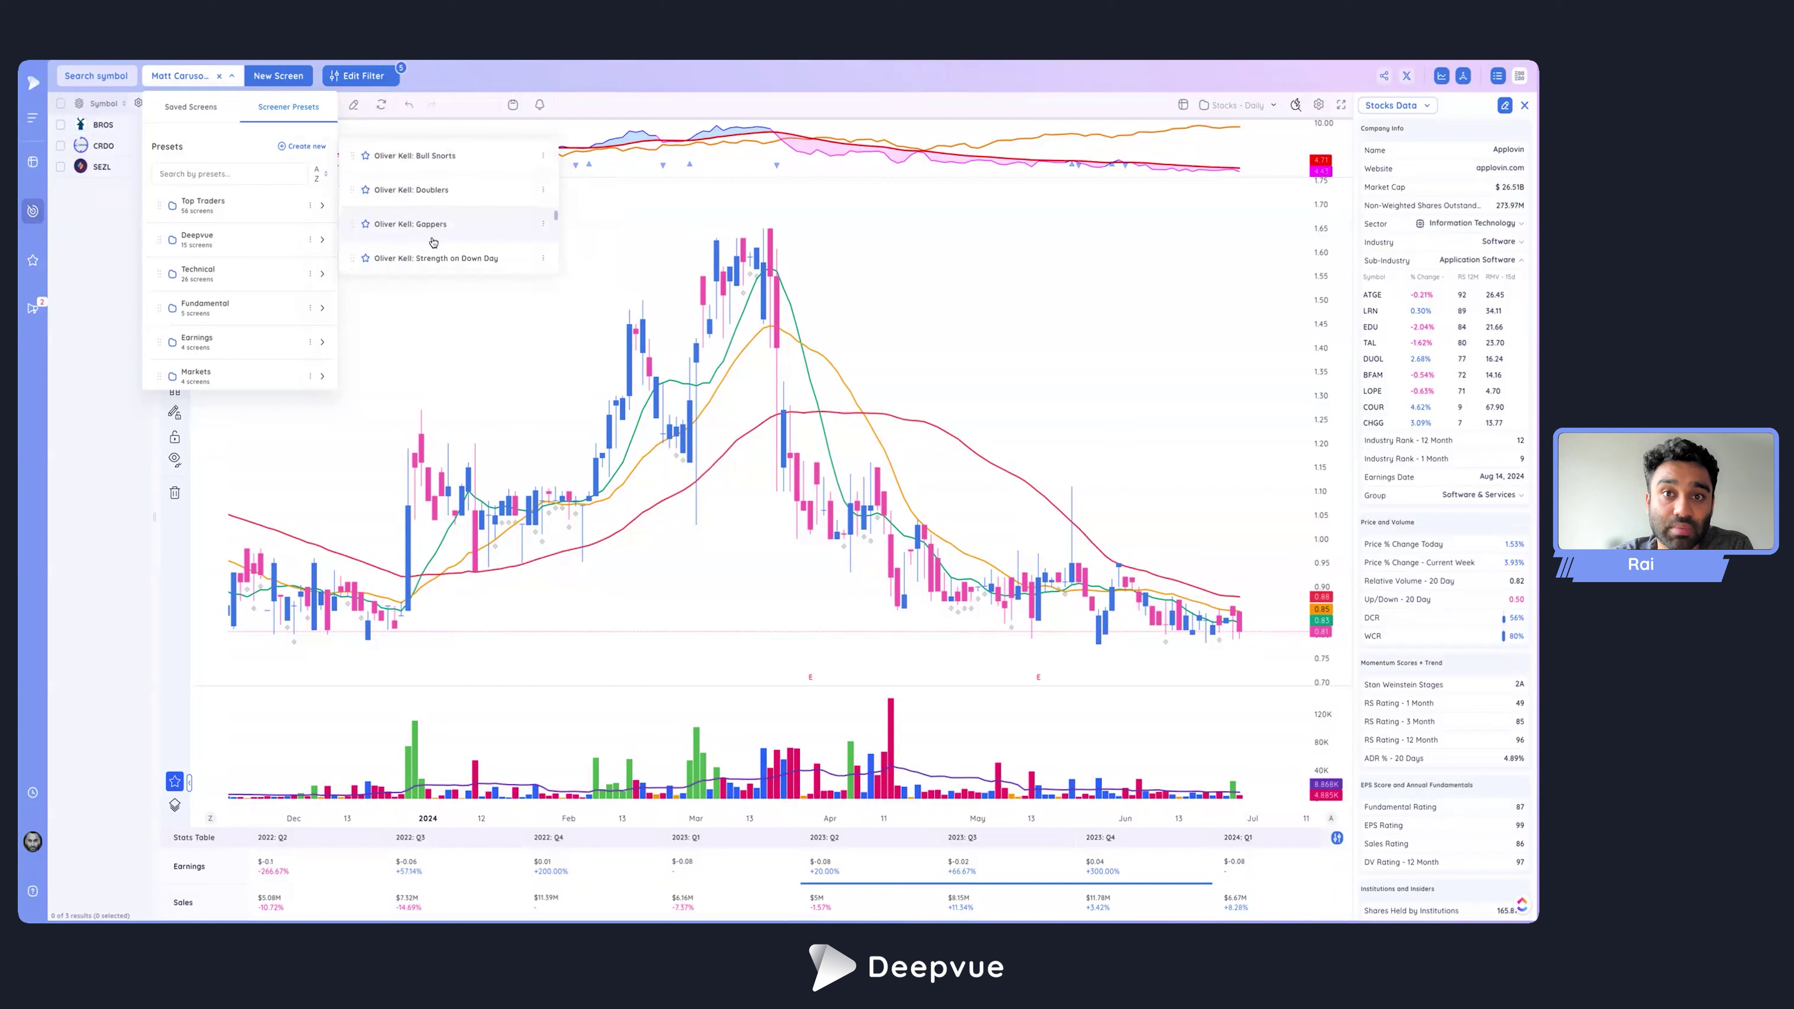
scroll(433, 243, down, 5)
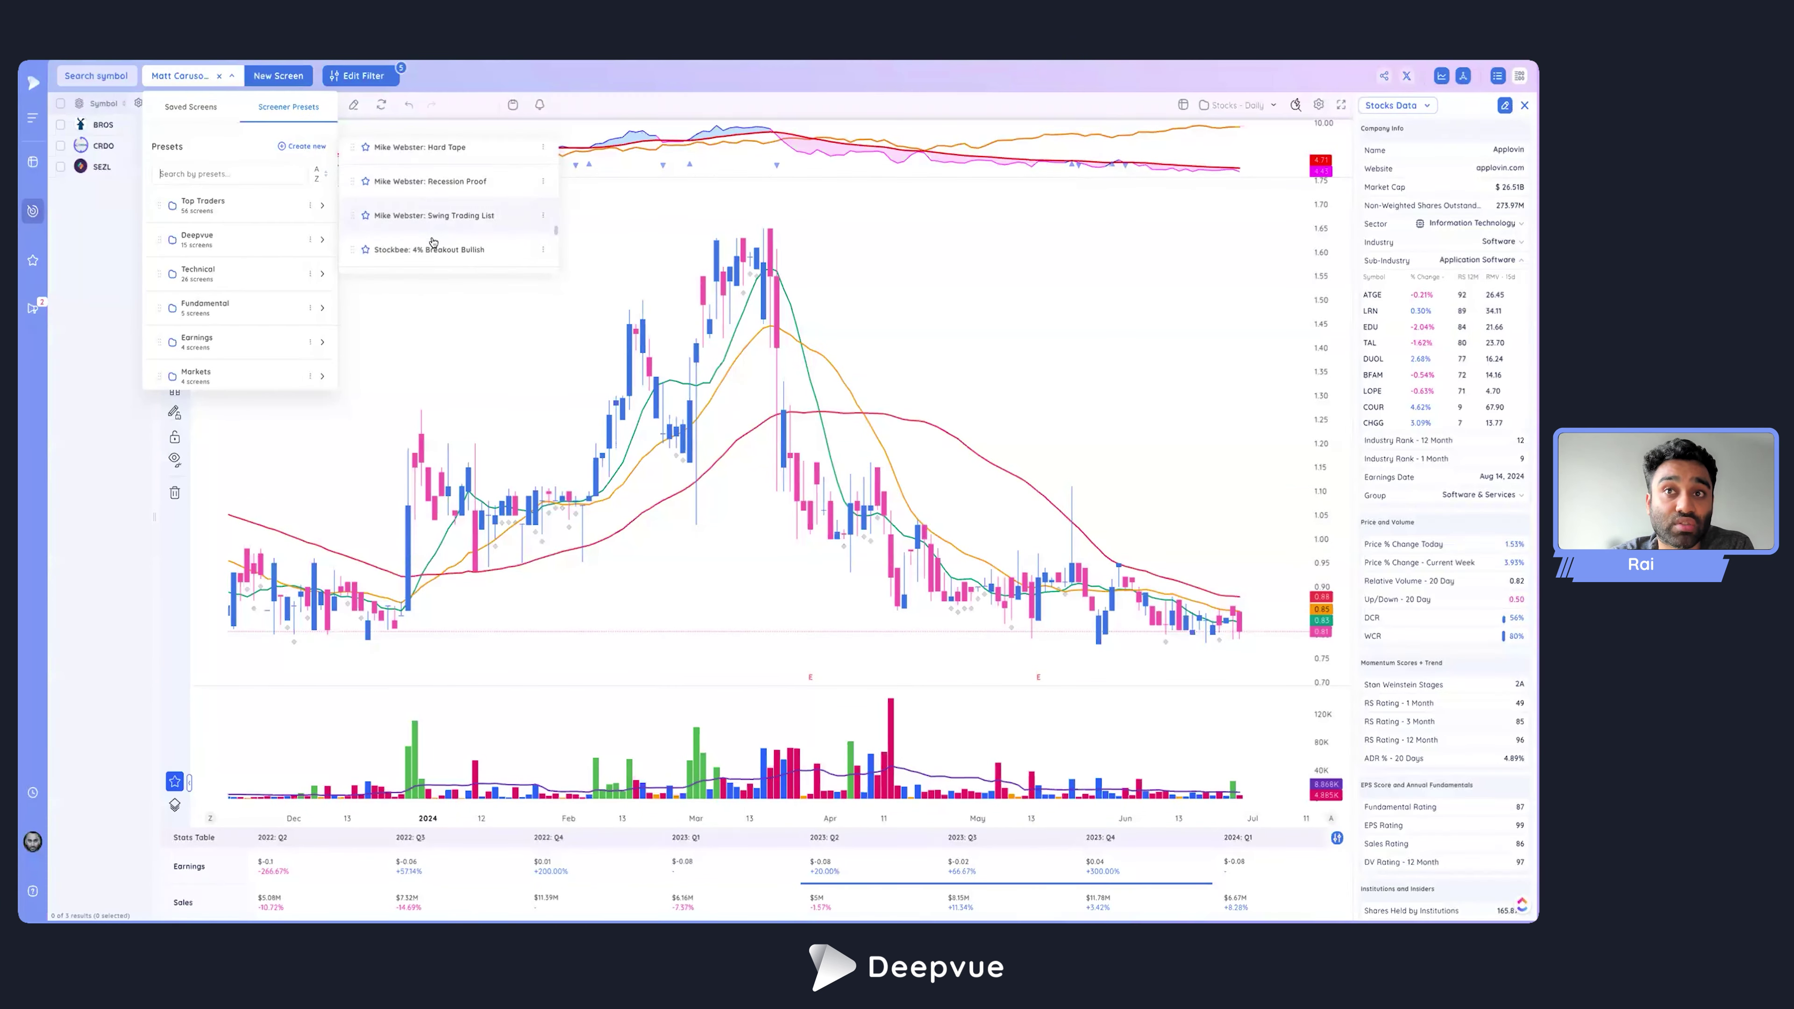
scroll(433, 242, down, 5)
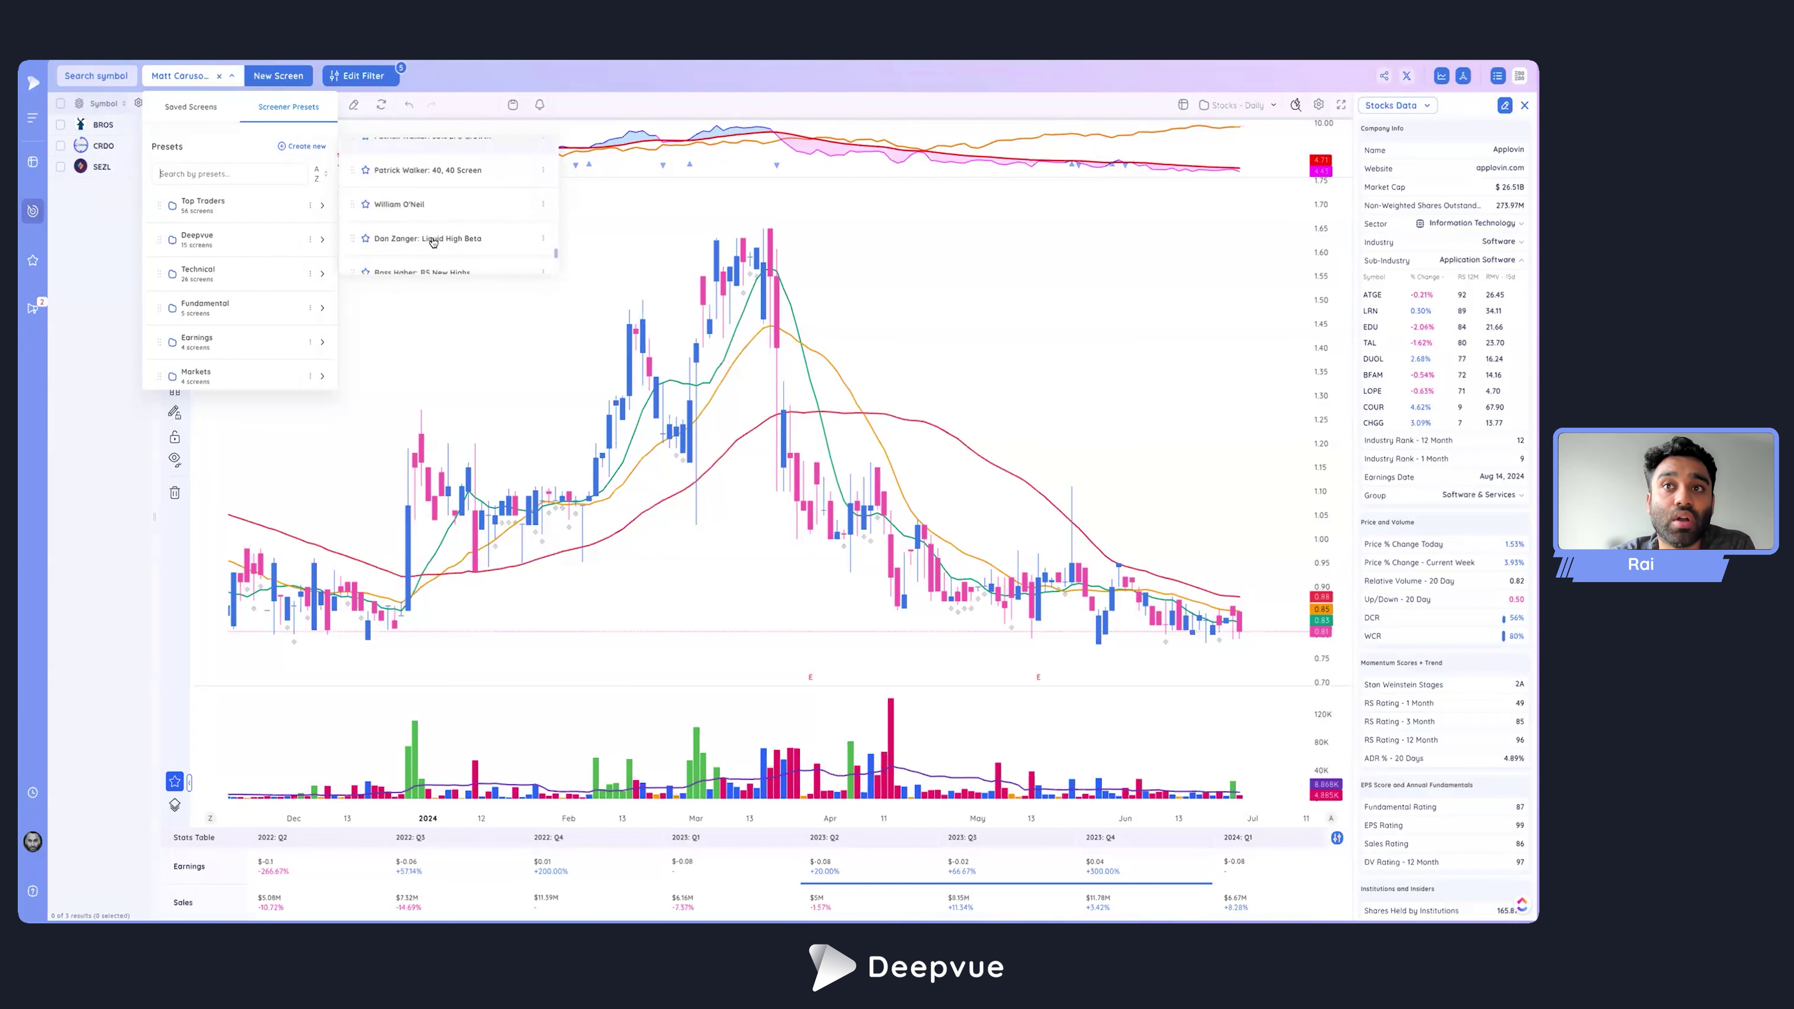
scroll(433, 244, up, 1)
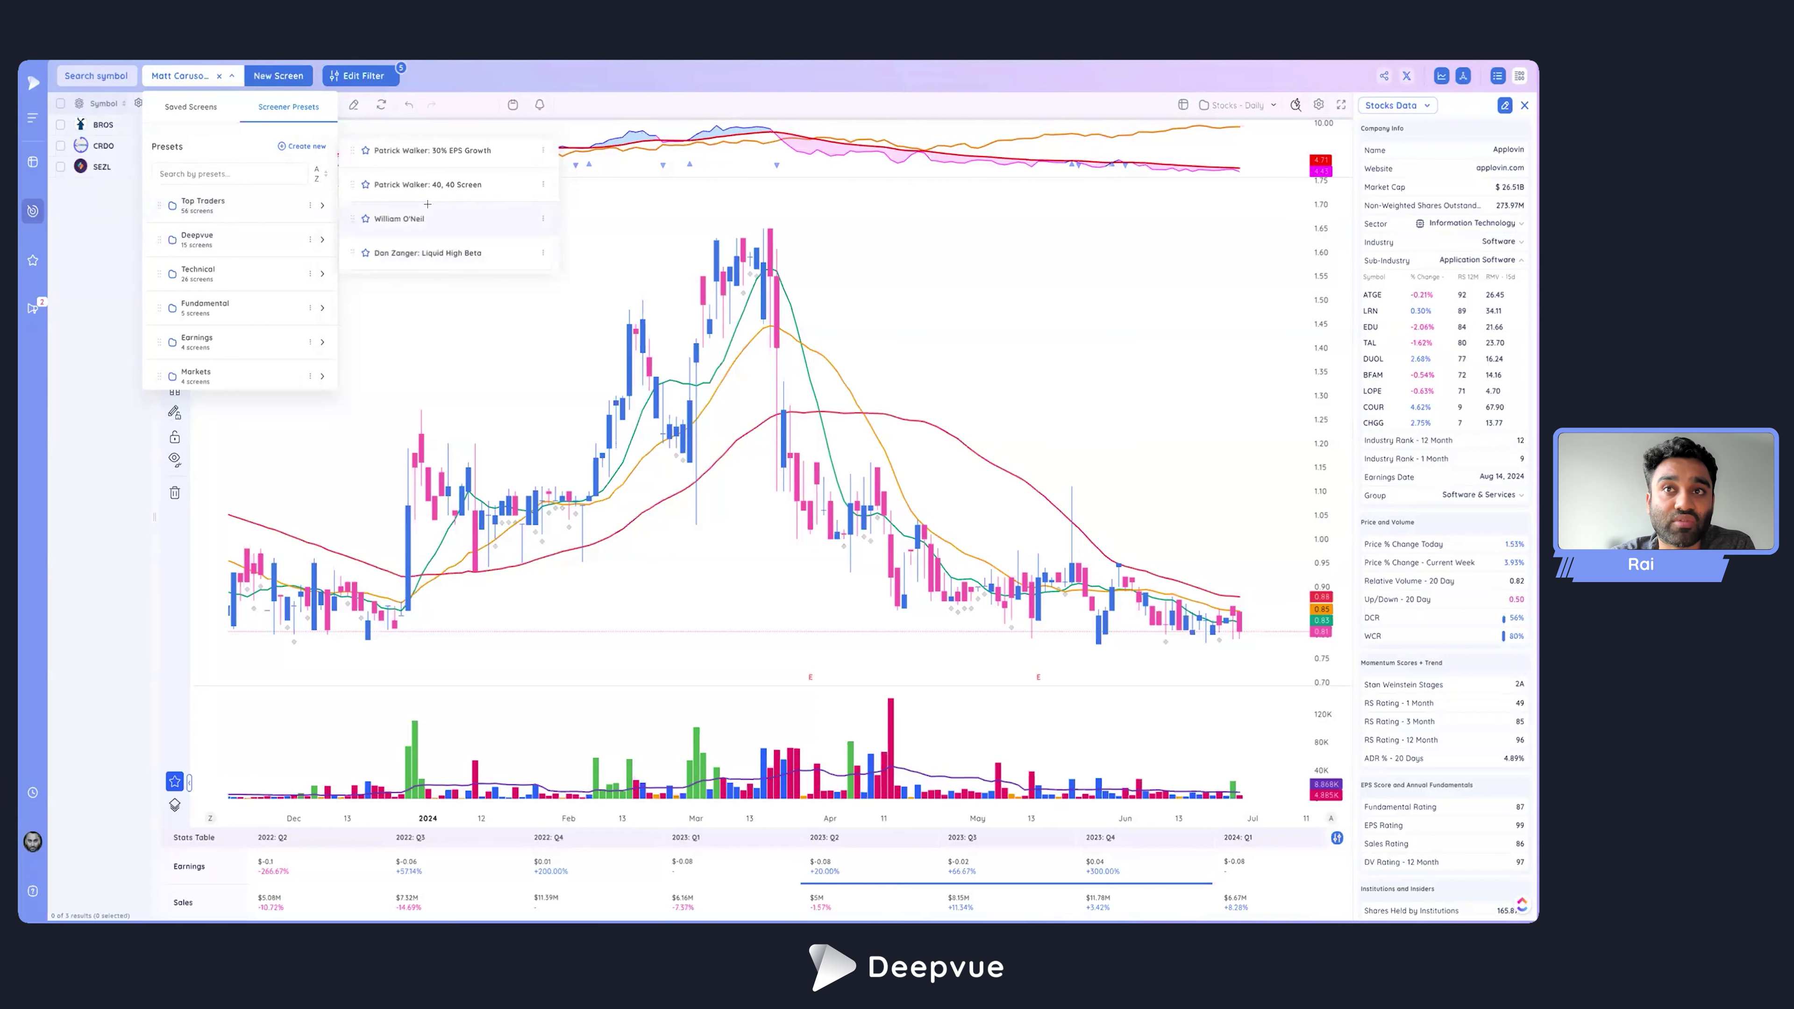
scroll(427, 204, down, 4)
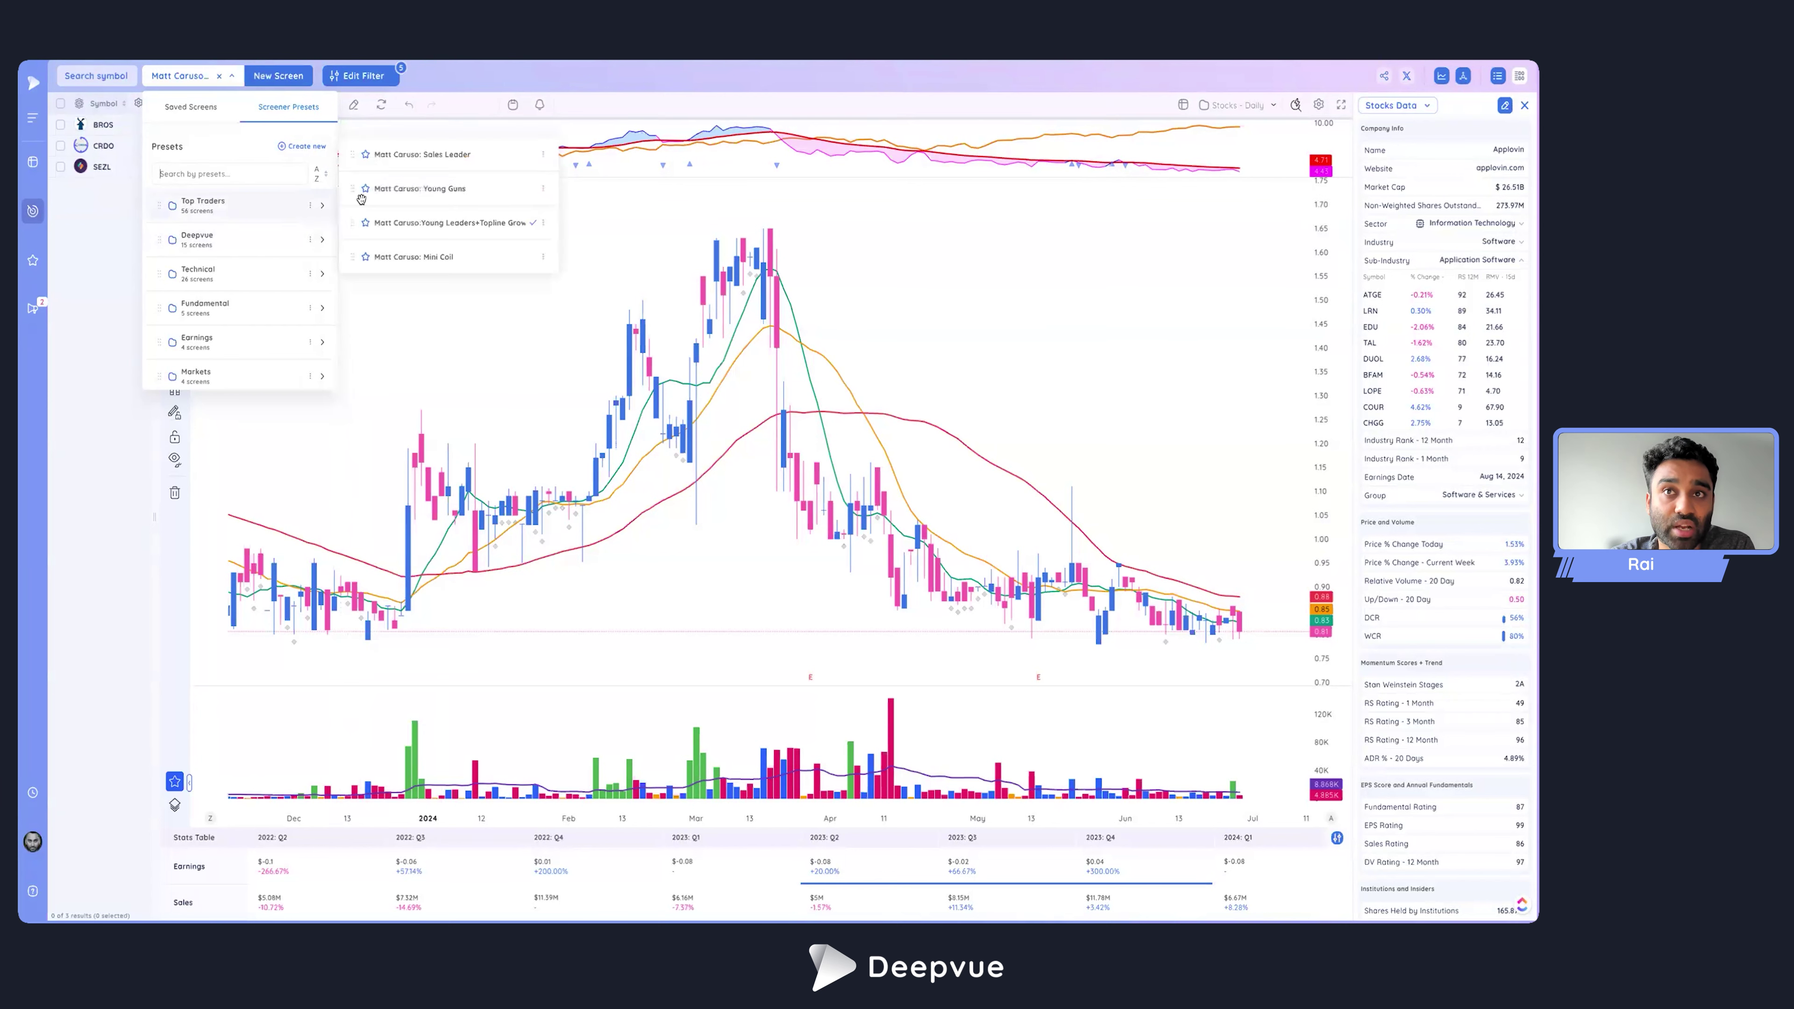
scroll(395, 209, down, 6)
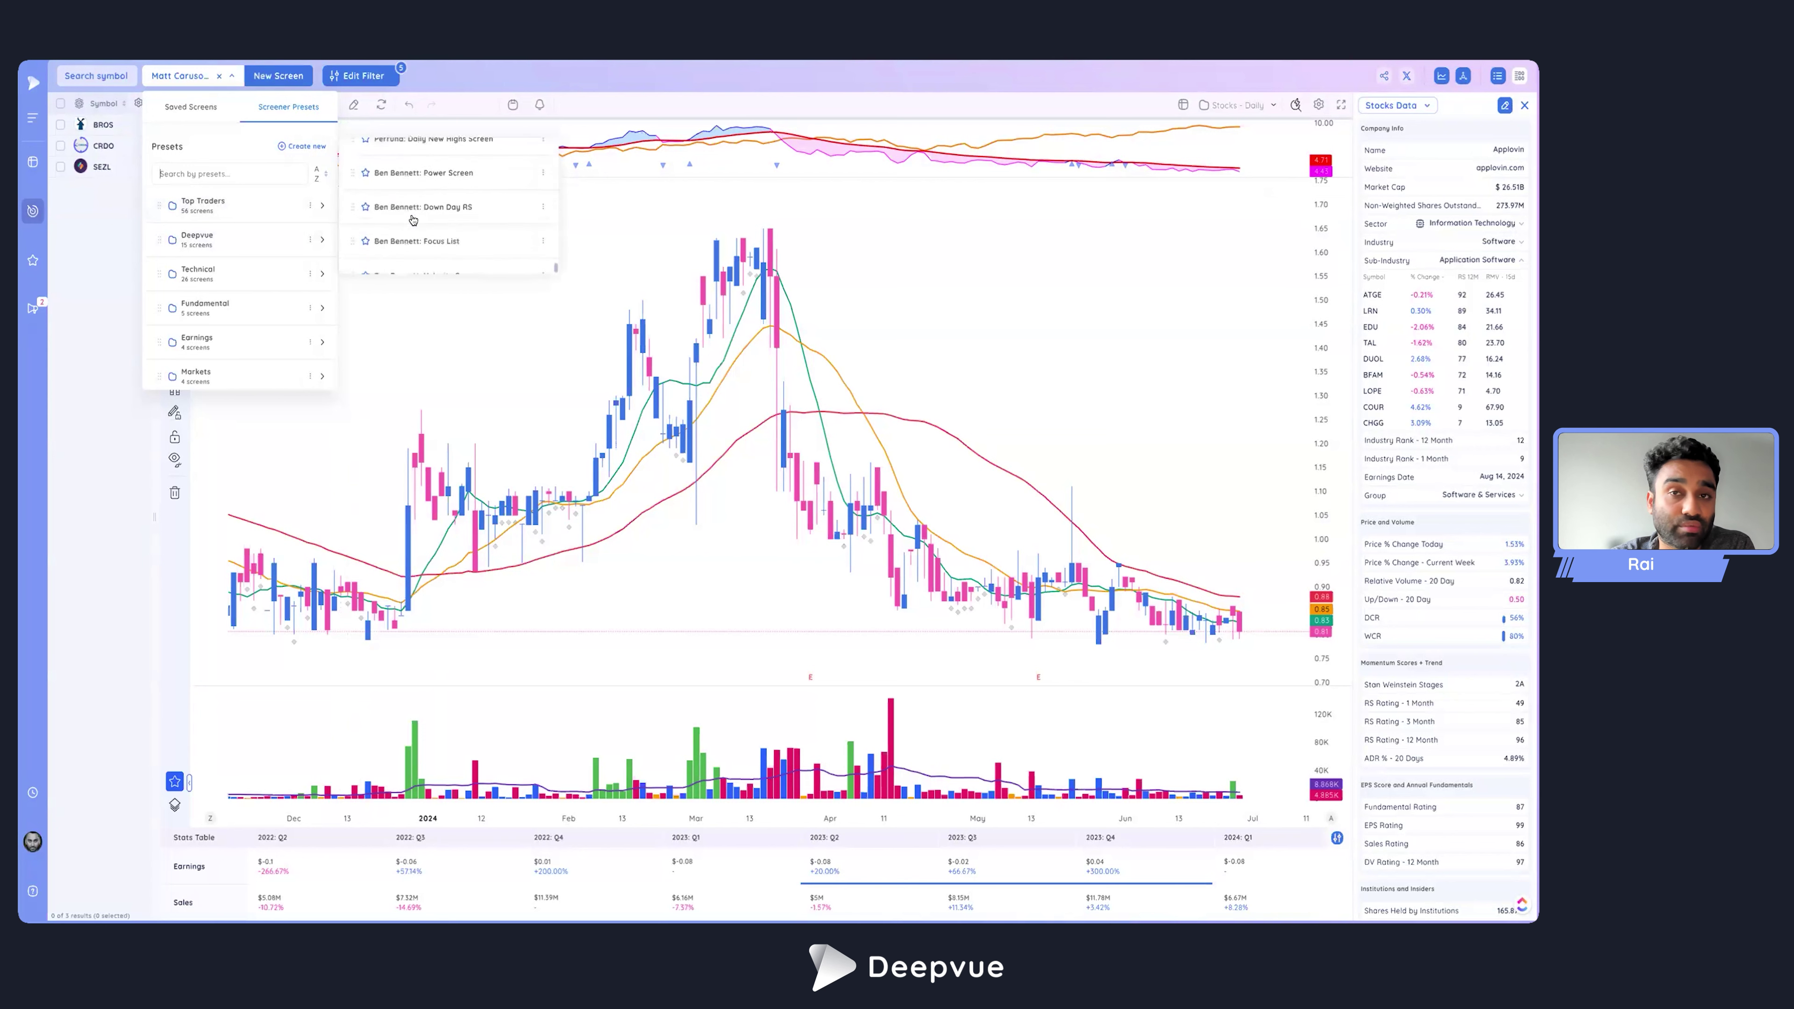
scroll(413, 219, down, 1)
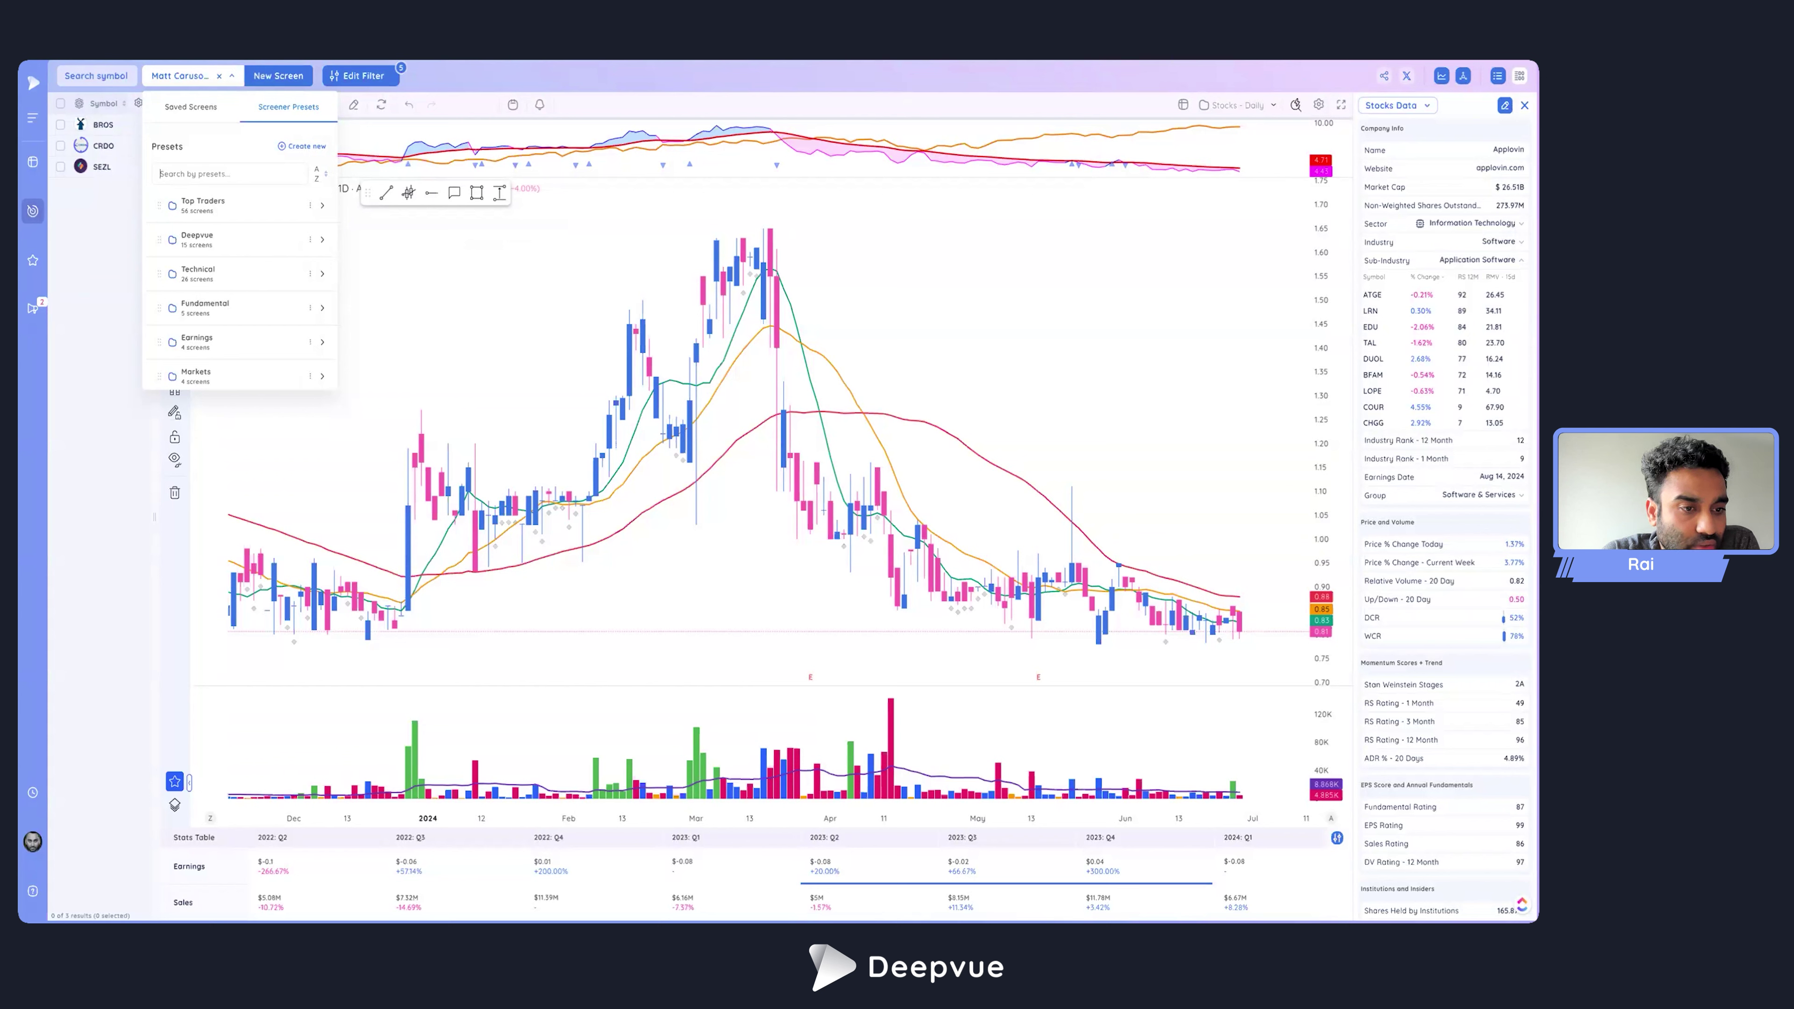
Open the Focus watchlist and clear CRWD's flag to remove it from the list.
click(33, 263)
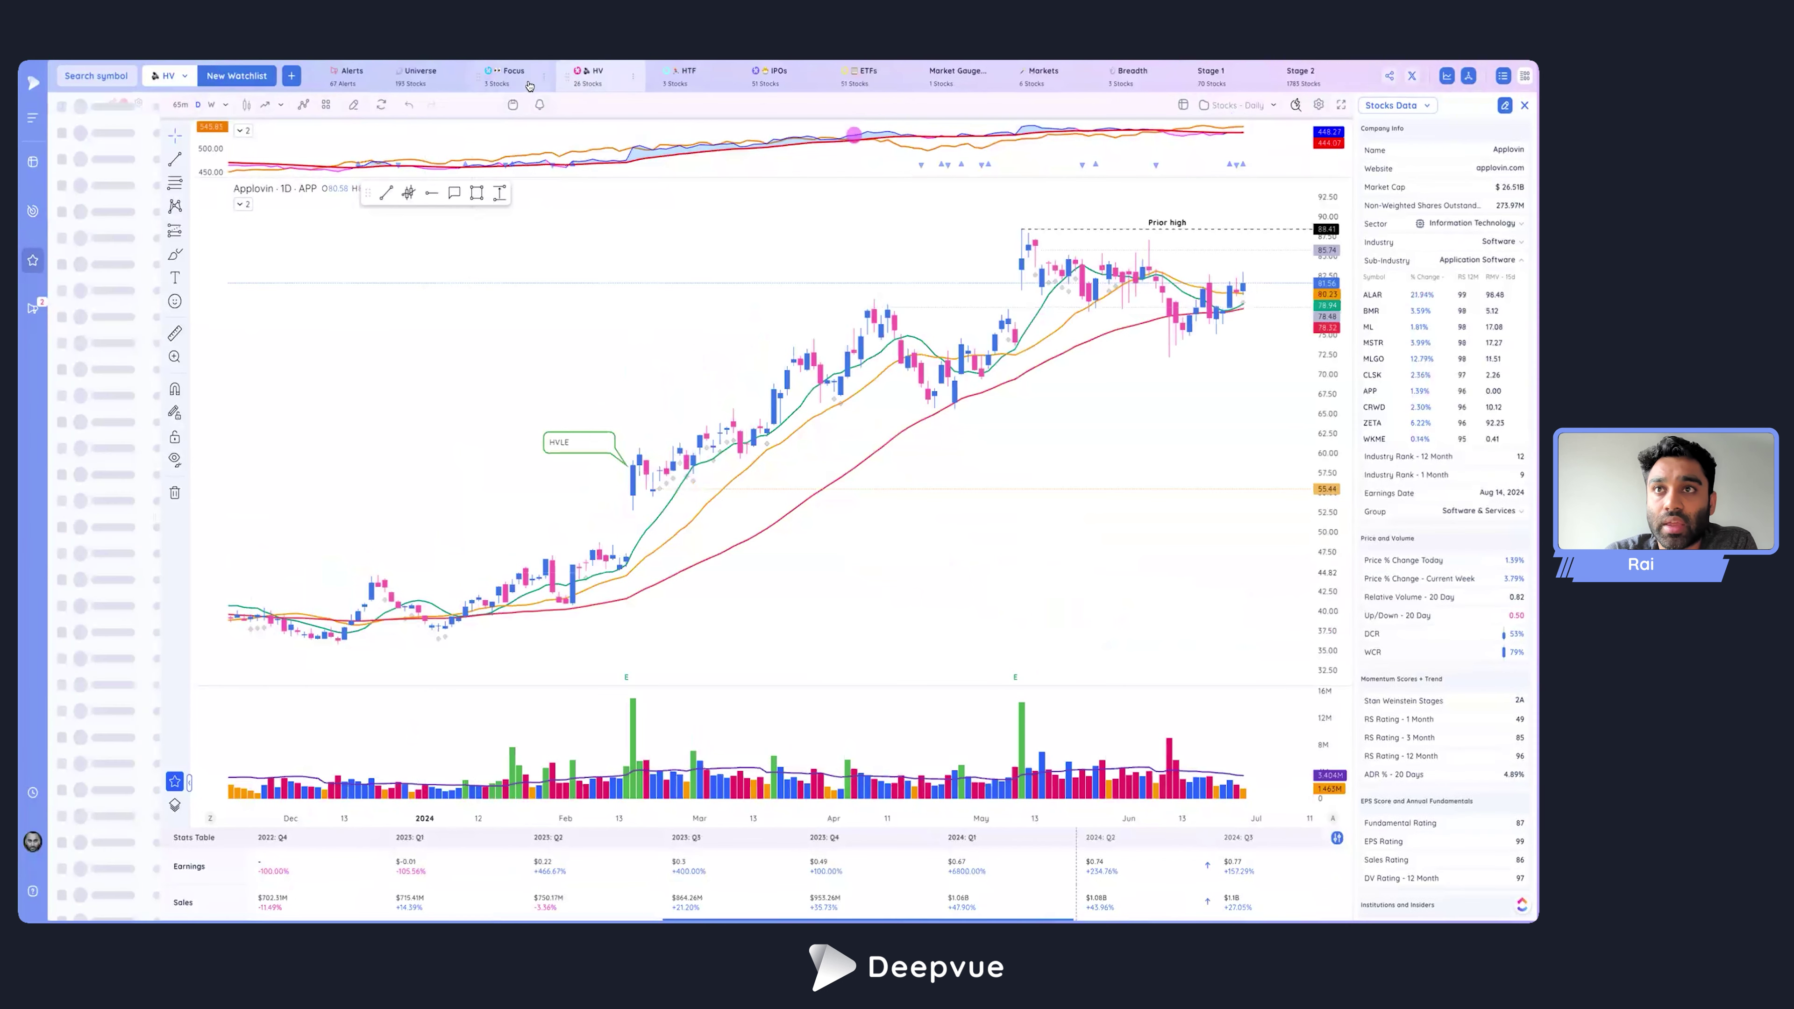
right_click(79, 126)
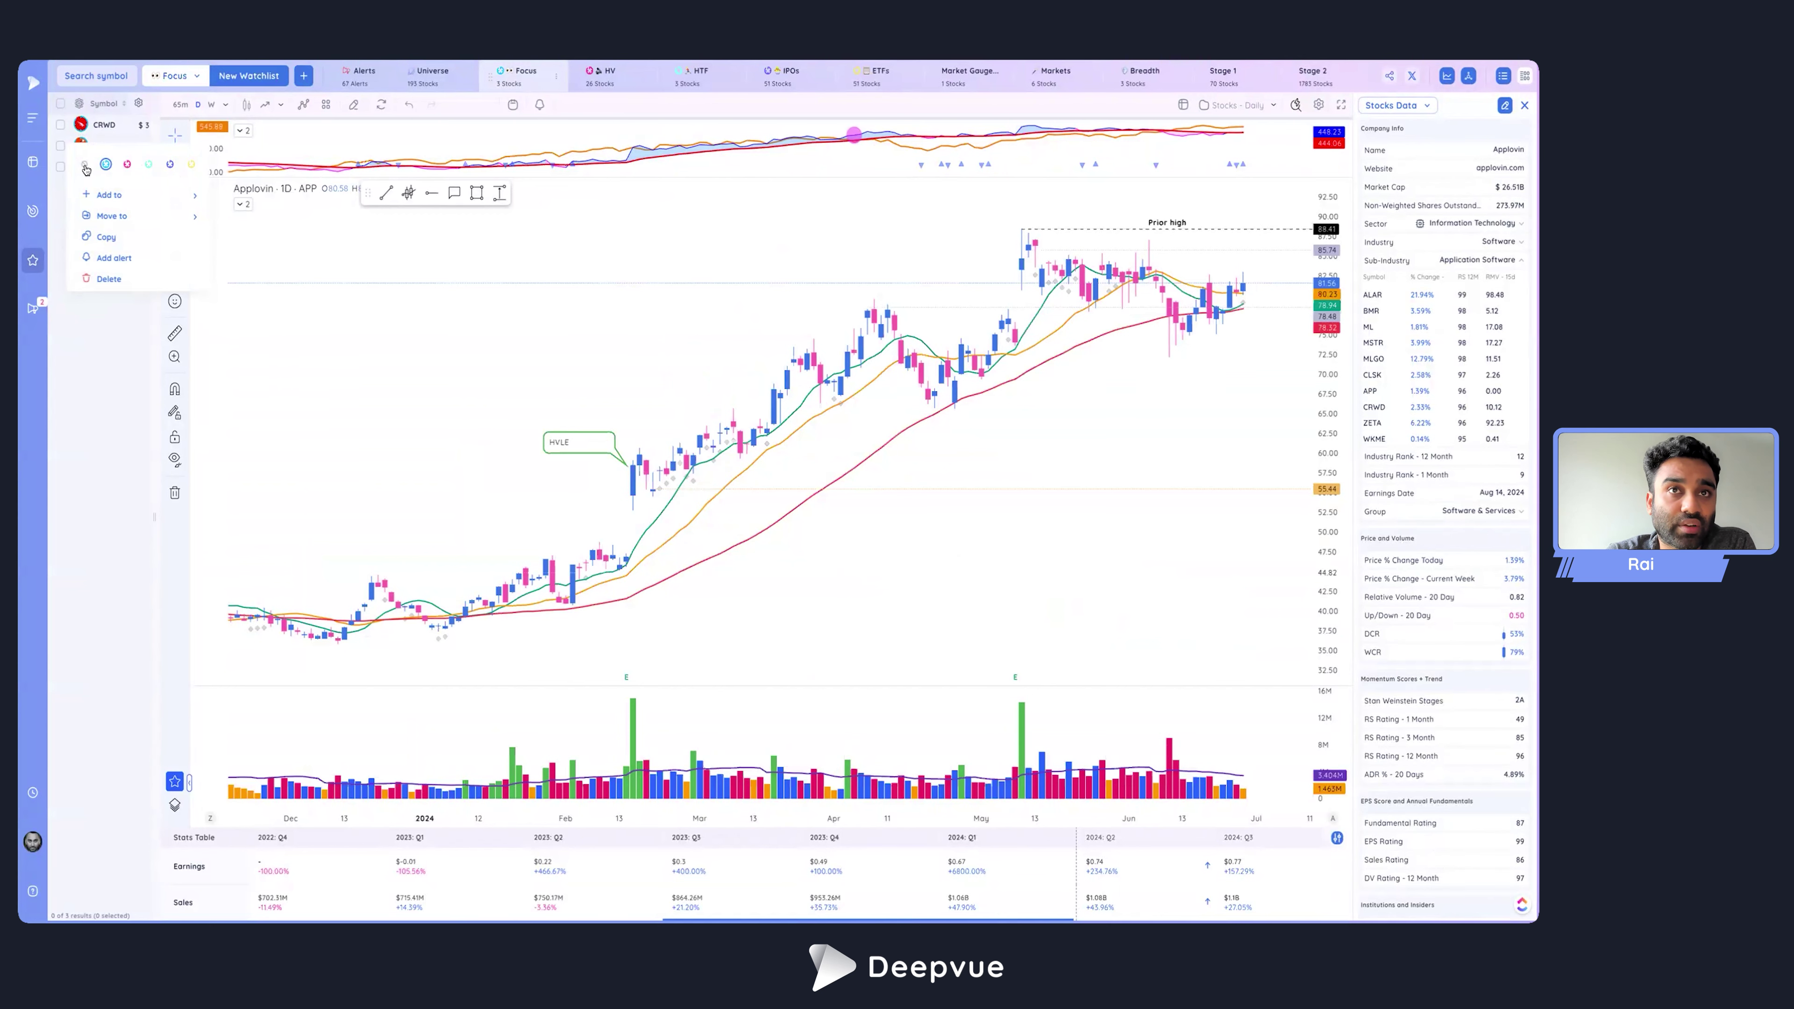
click(83, 163)
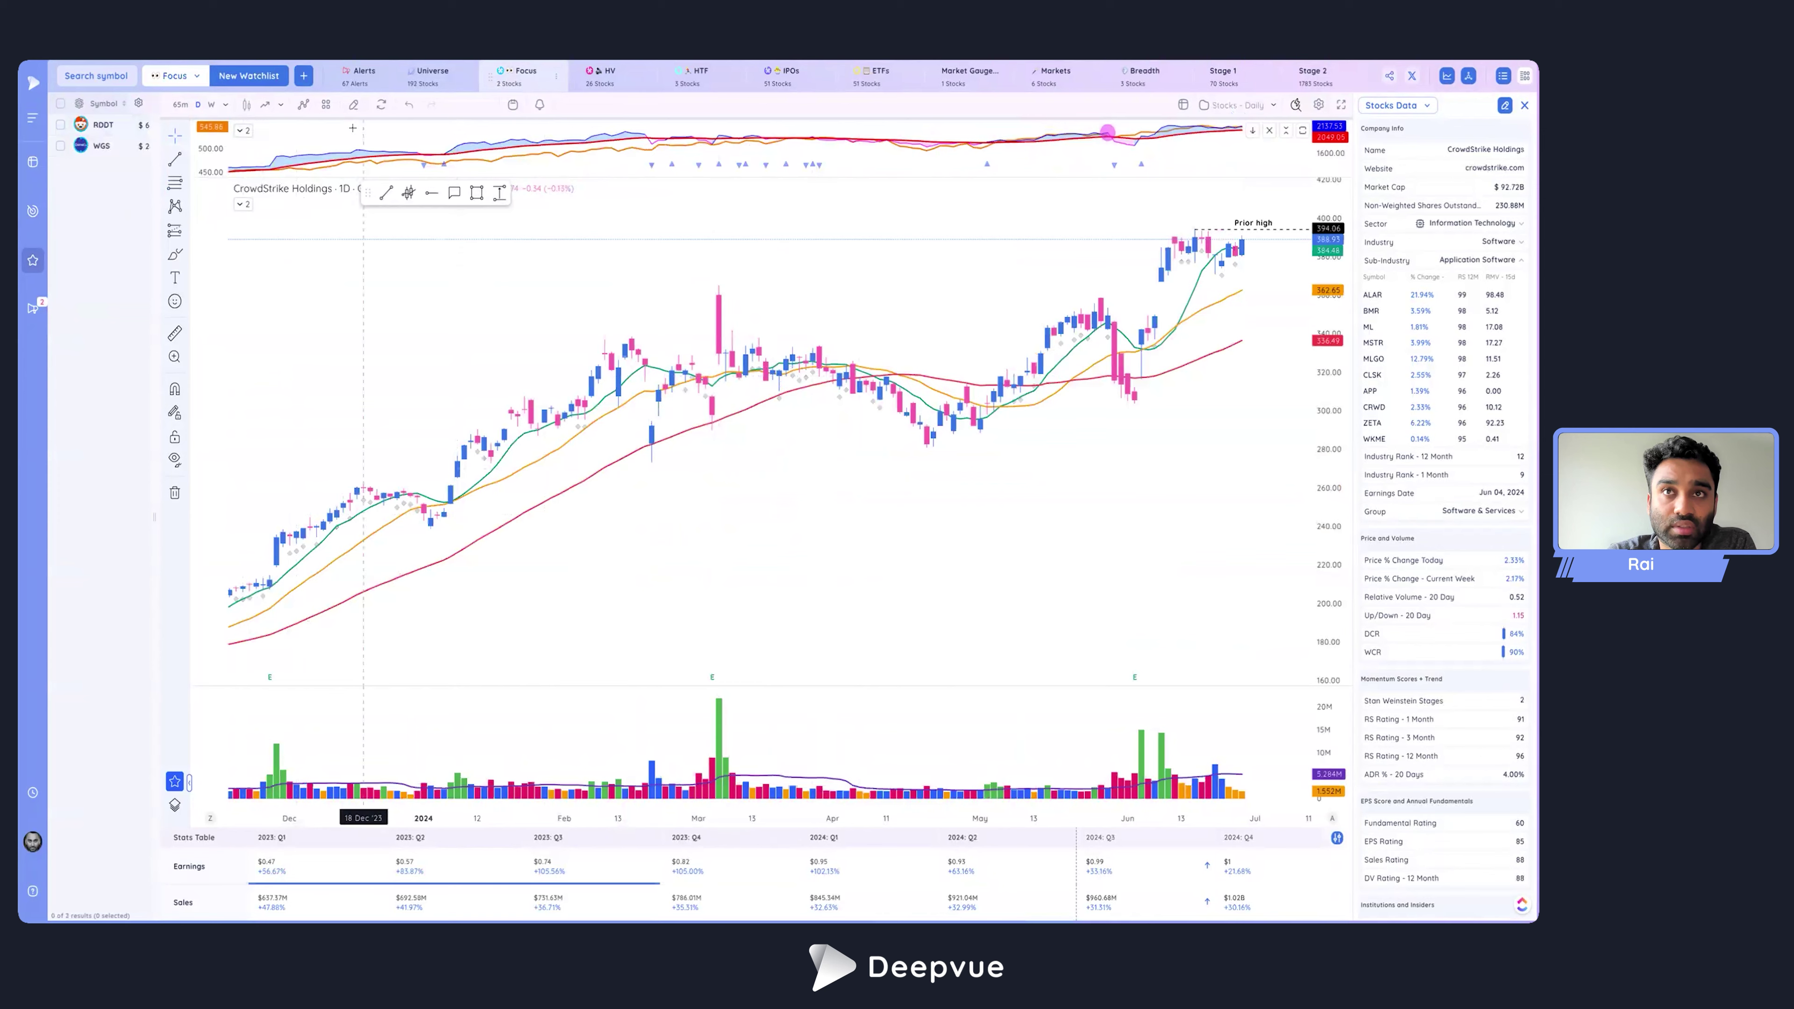
Add CRWD (CrowdStrike Holdings) to the Focus watchlist through the symbol search.
click(304, 76)
text(crwd)
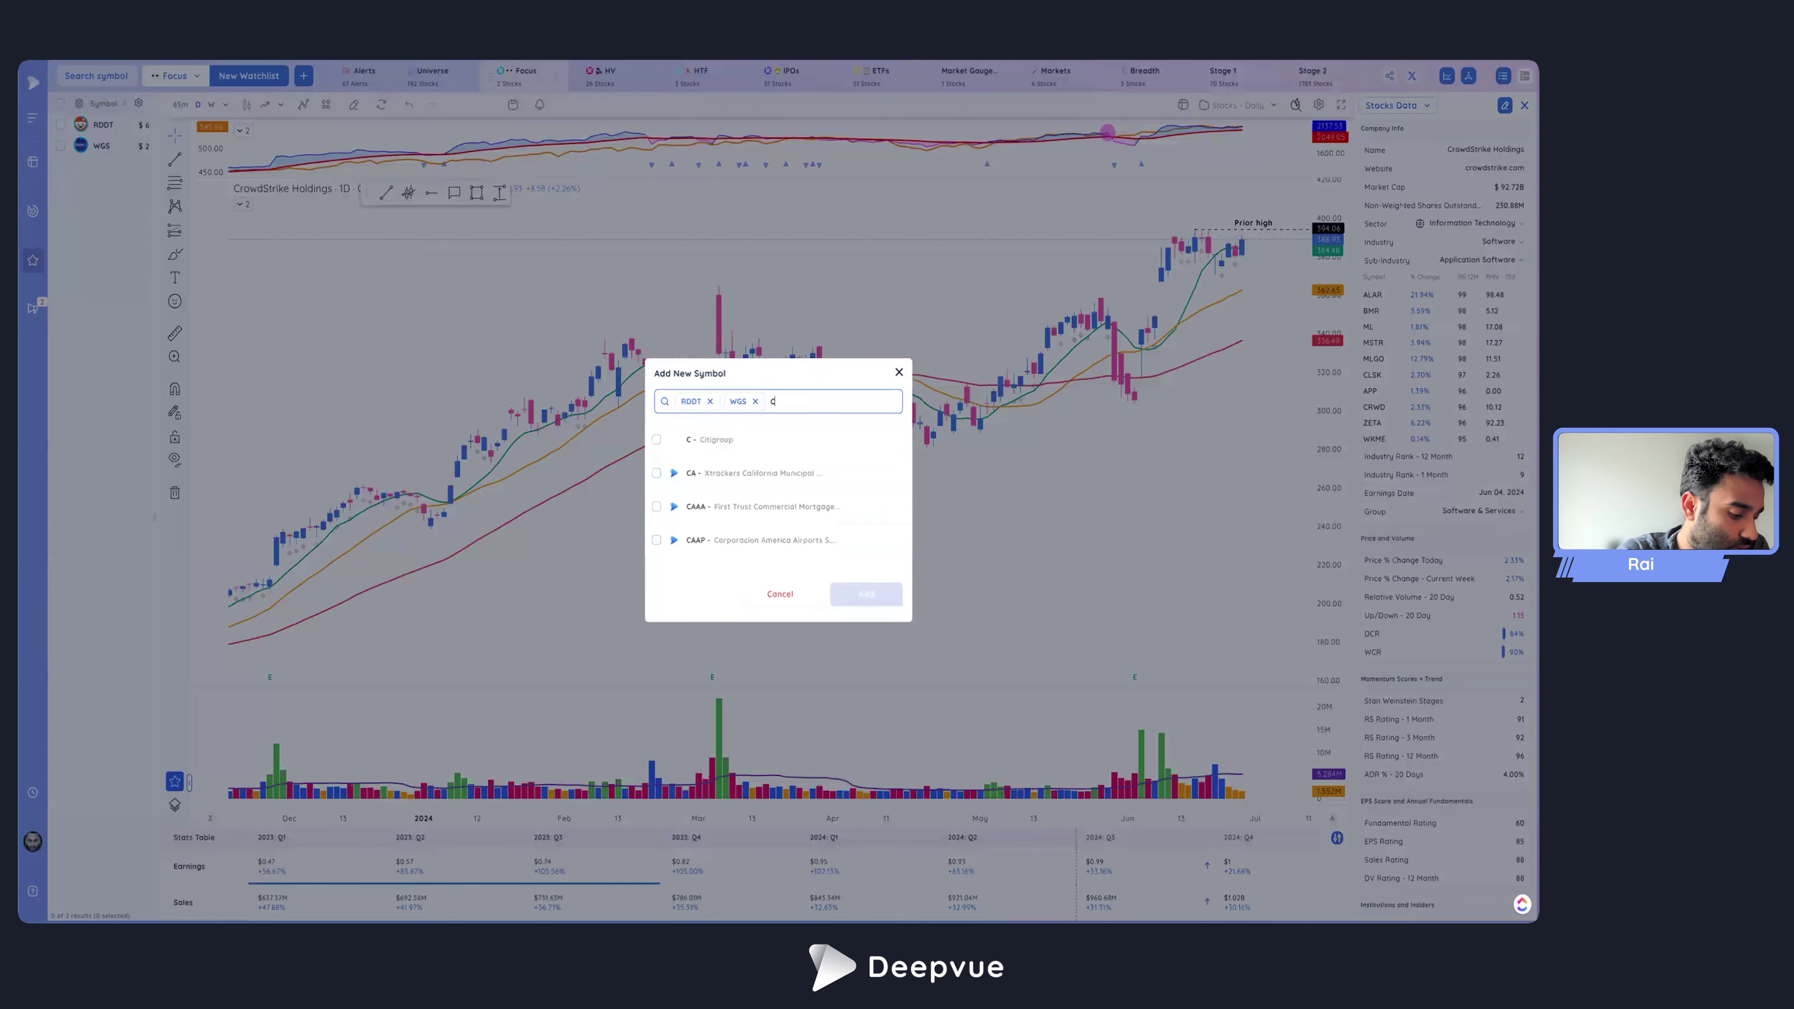
key(Return)
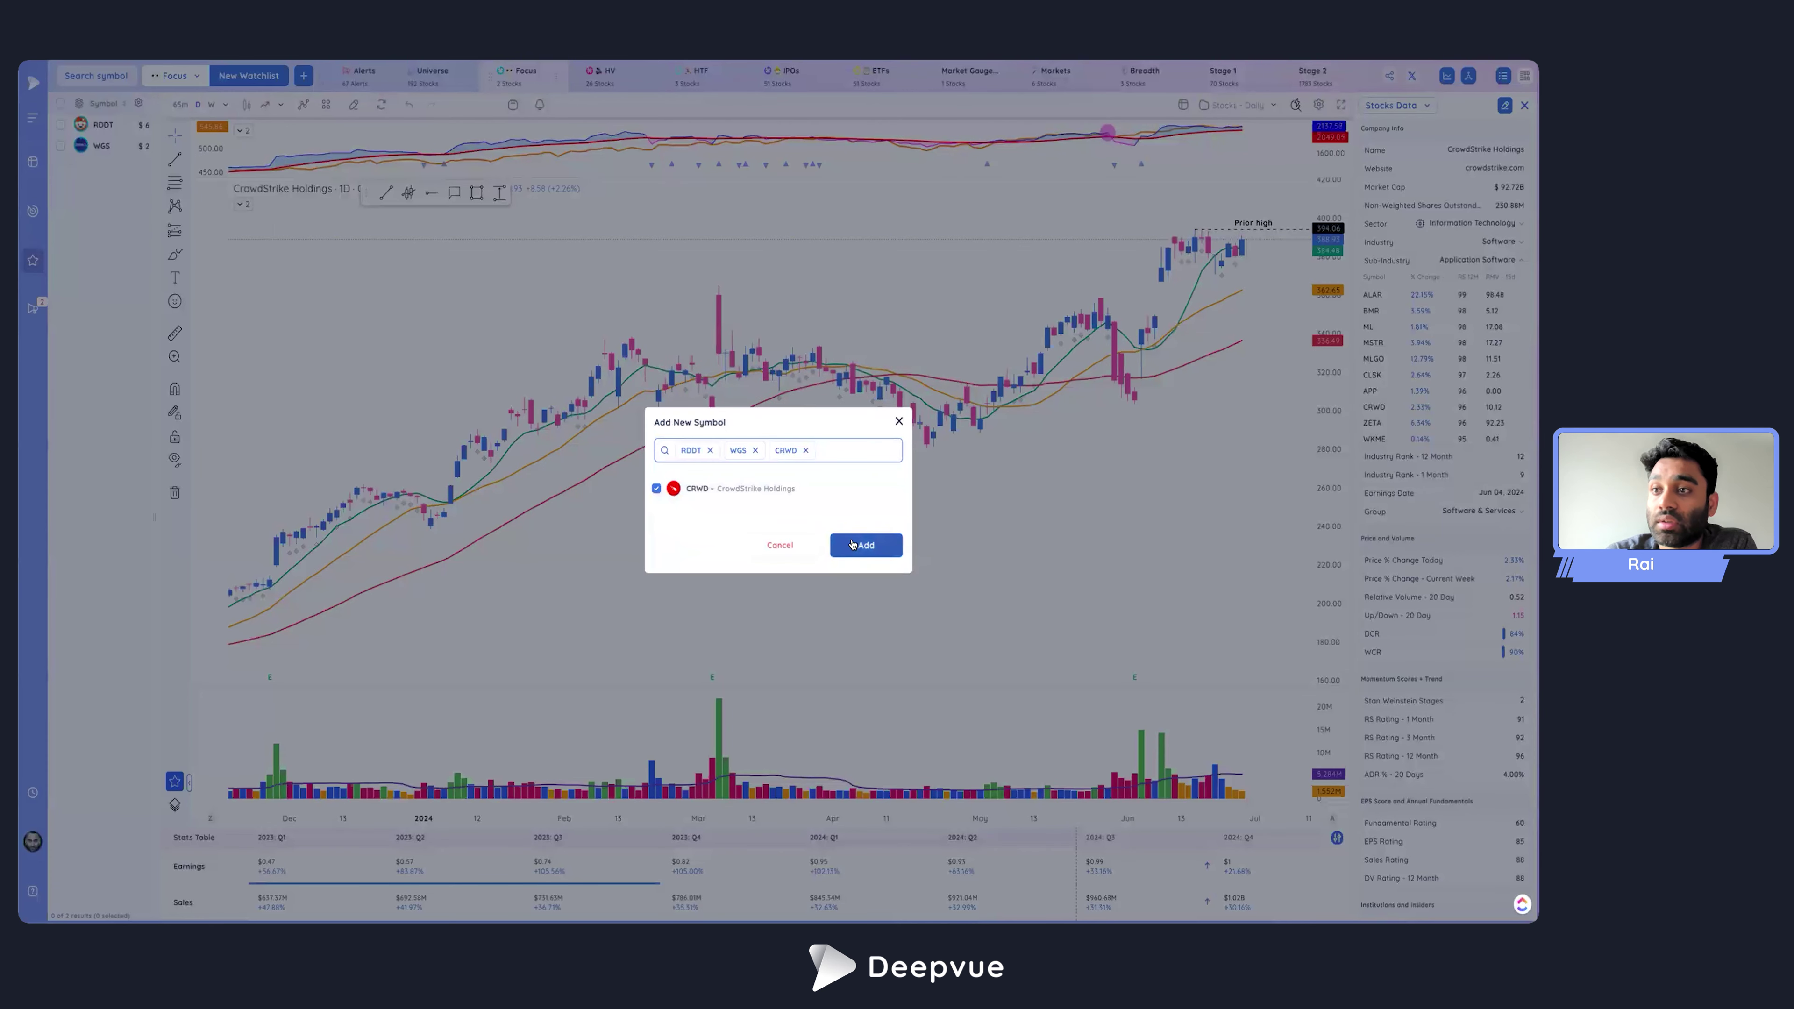
click(865, 545)
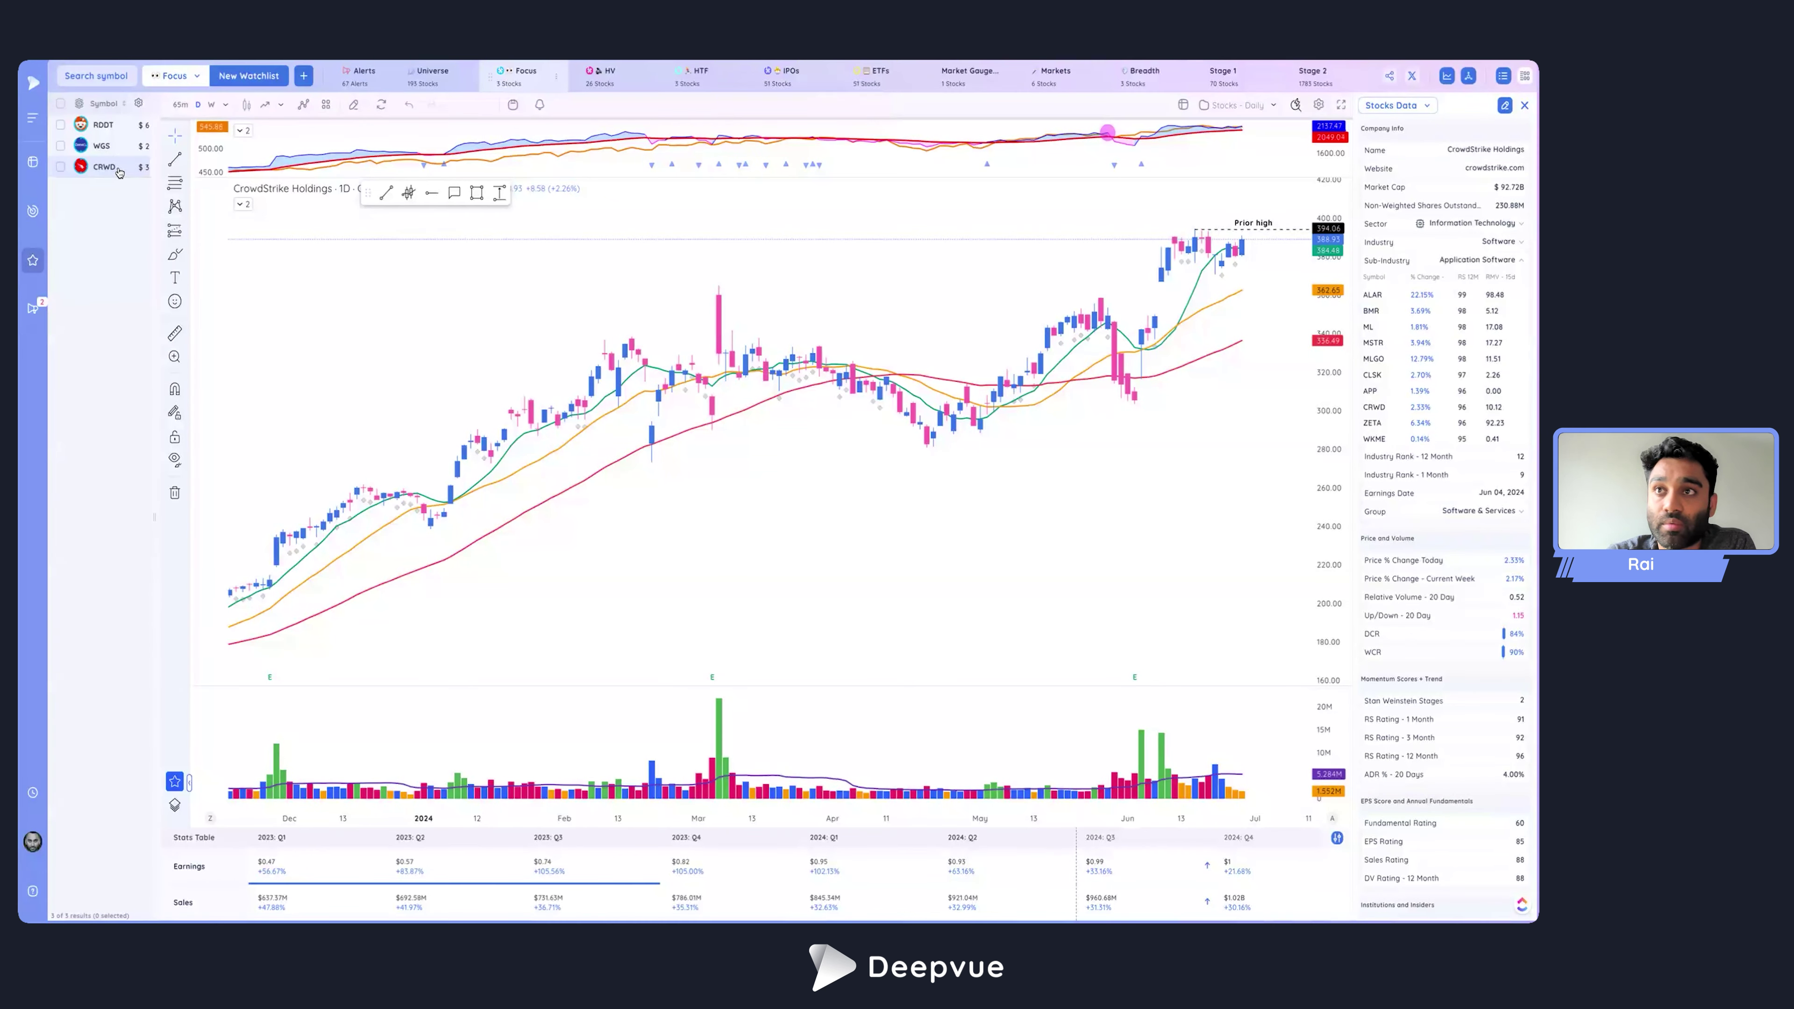
click(160, 192)
click(152, 197)
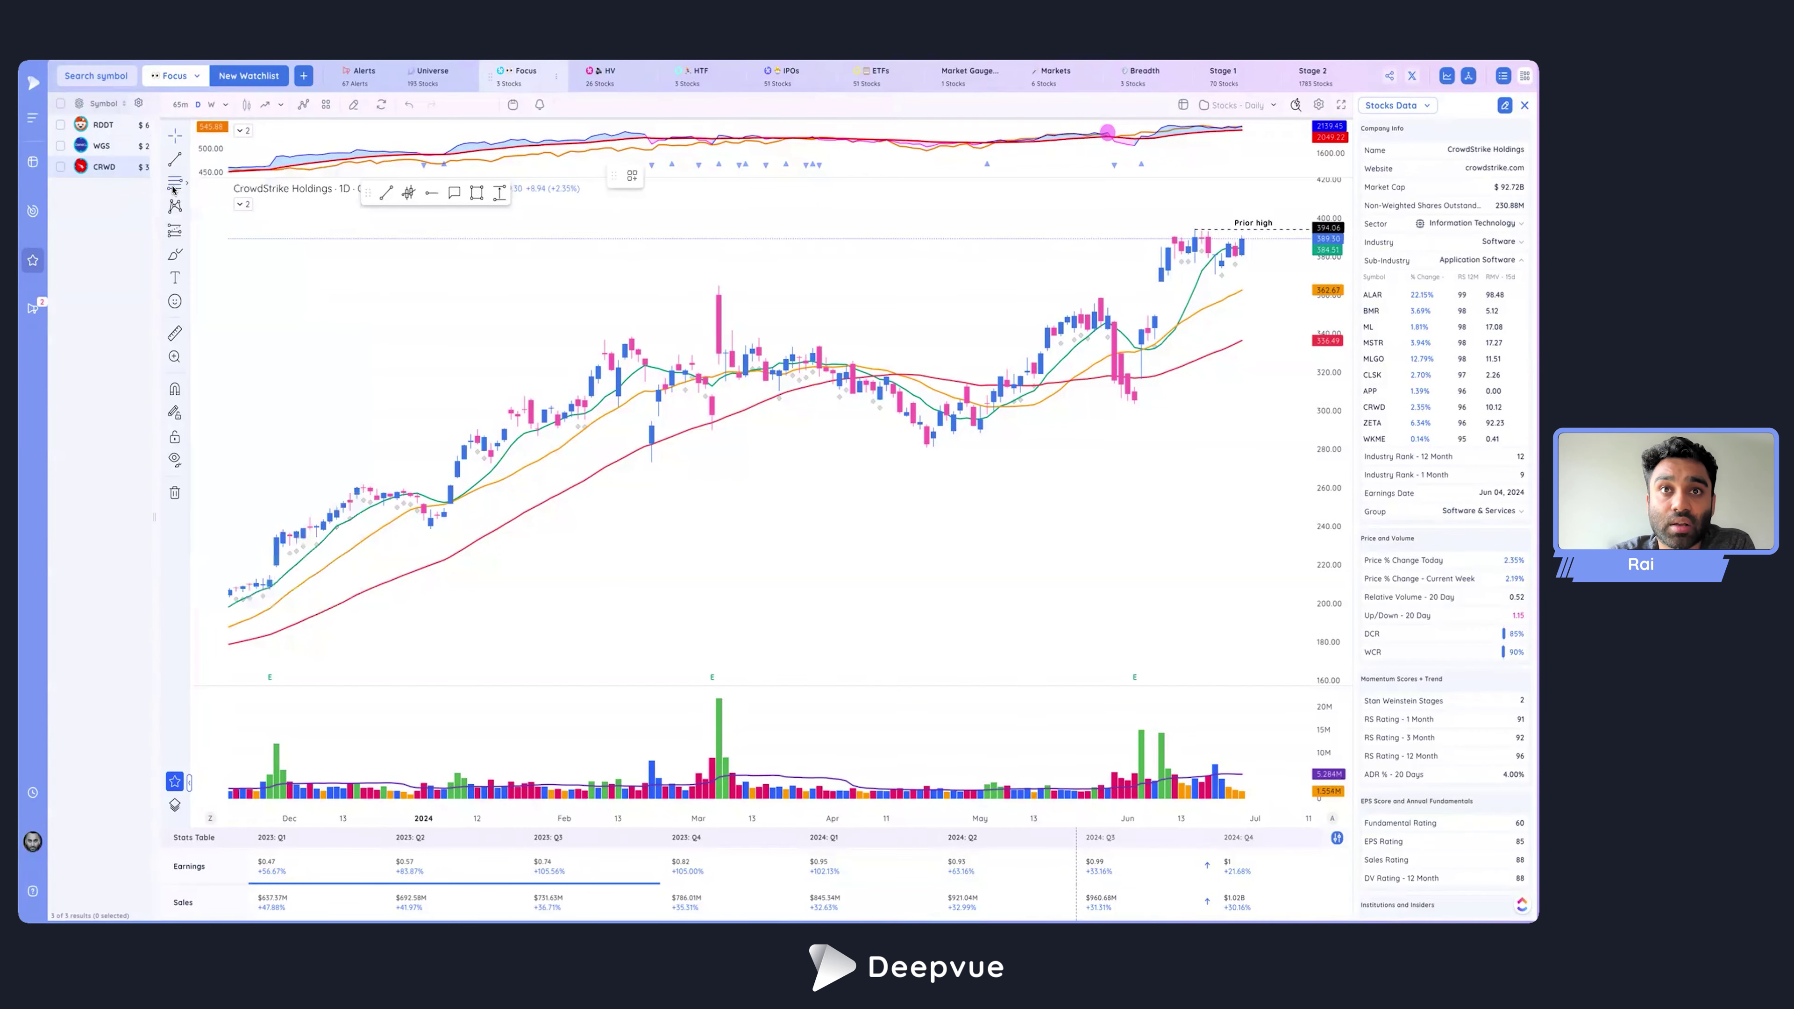
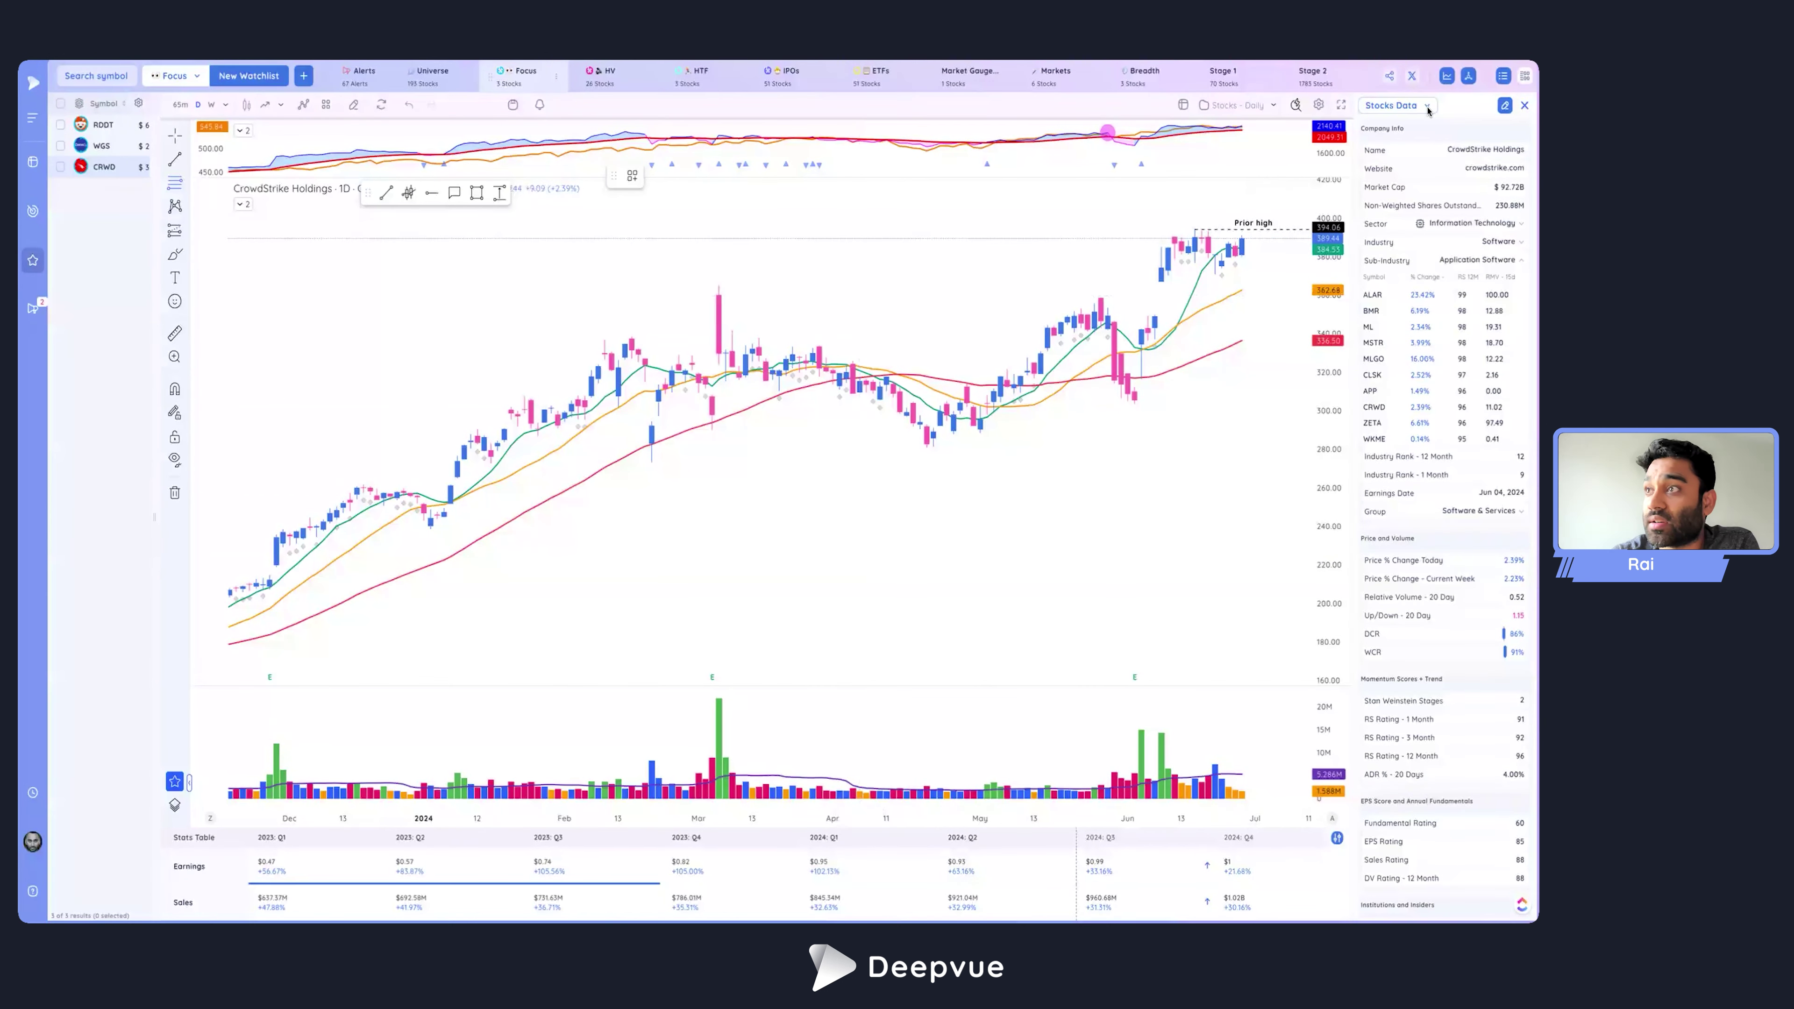
Display the Focus watchlist as mini charts and set their timeframe to 1 Year.
click(1523, 76)
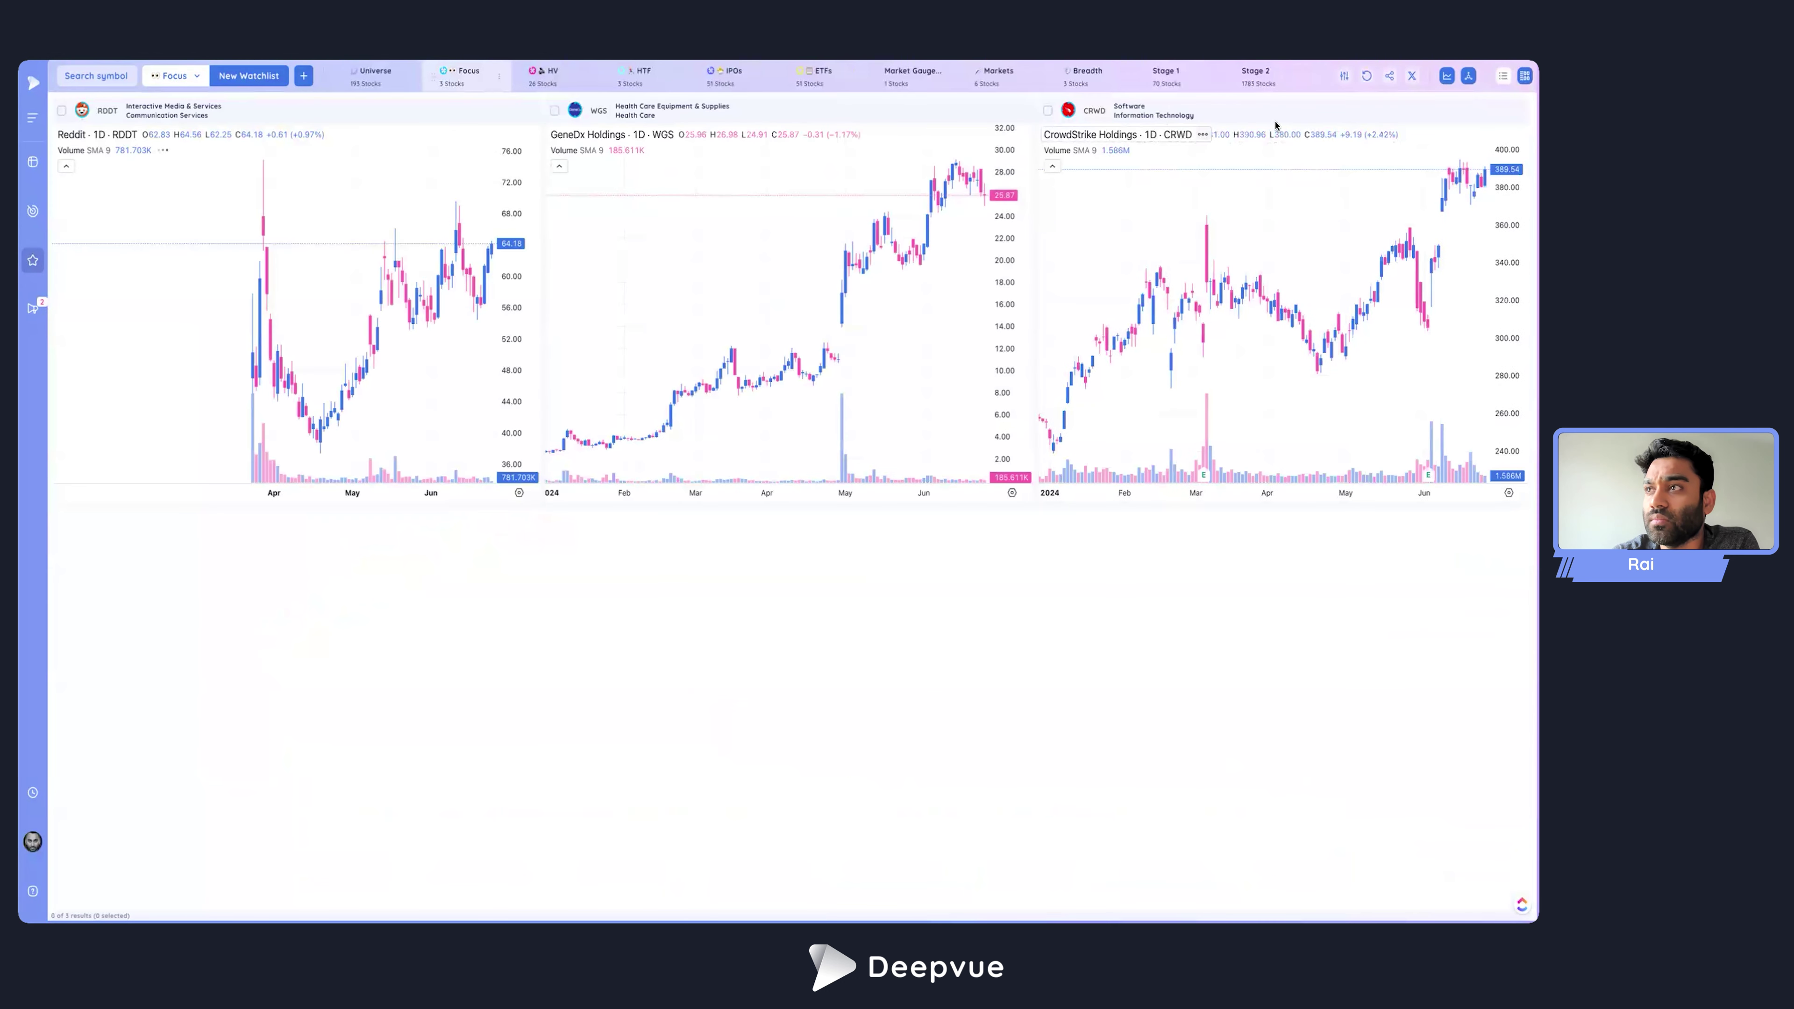
click(1344, 80)
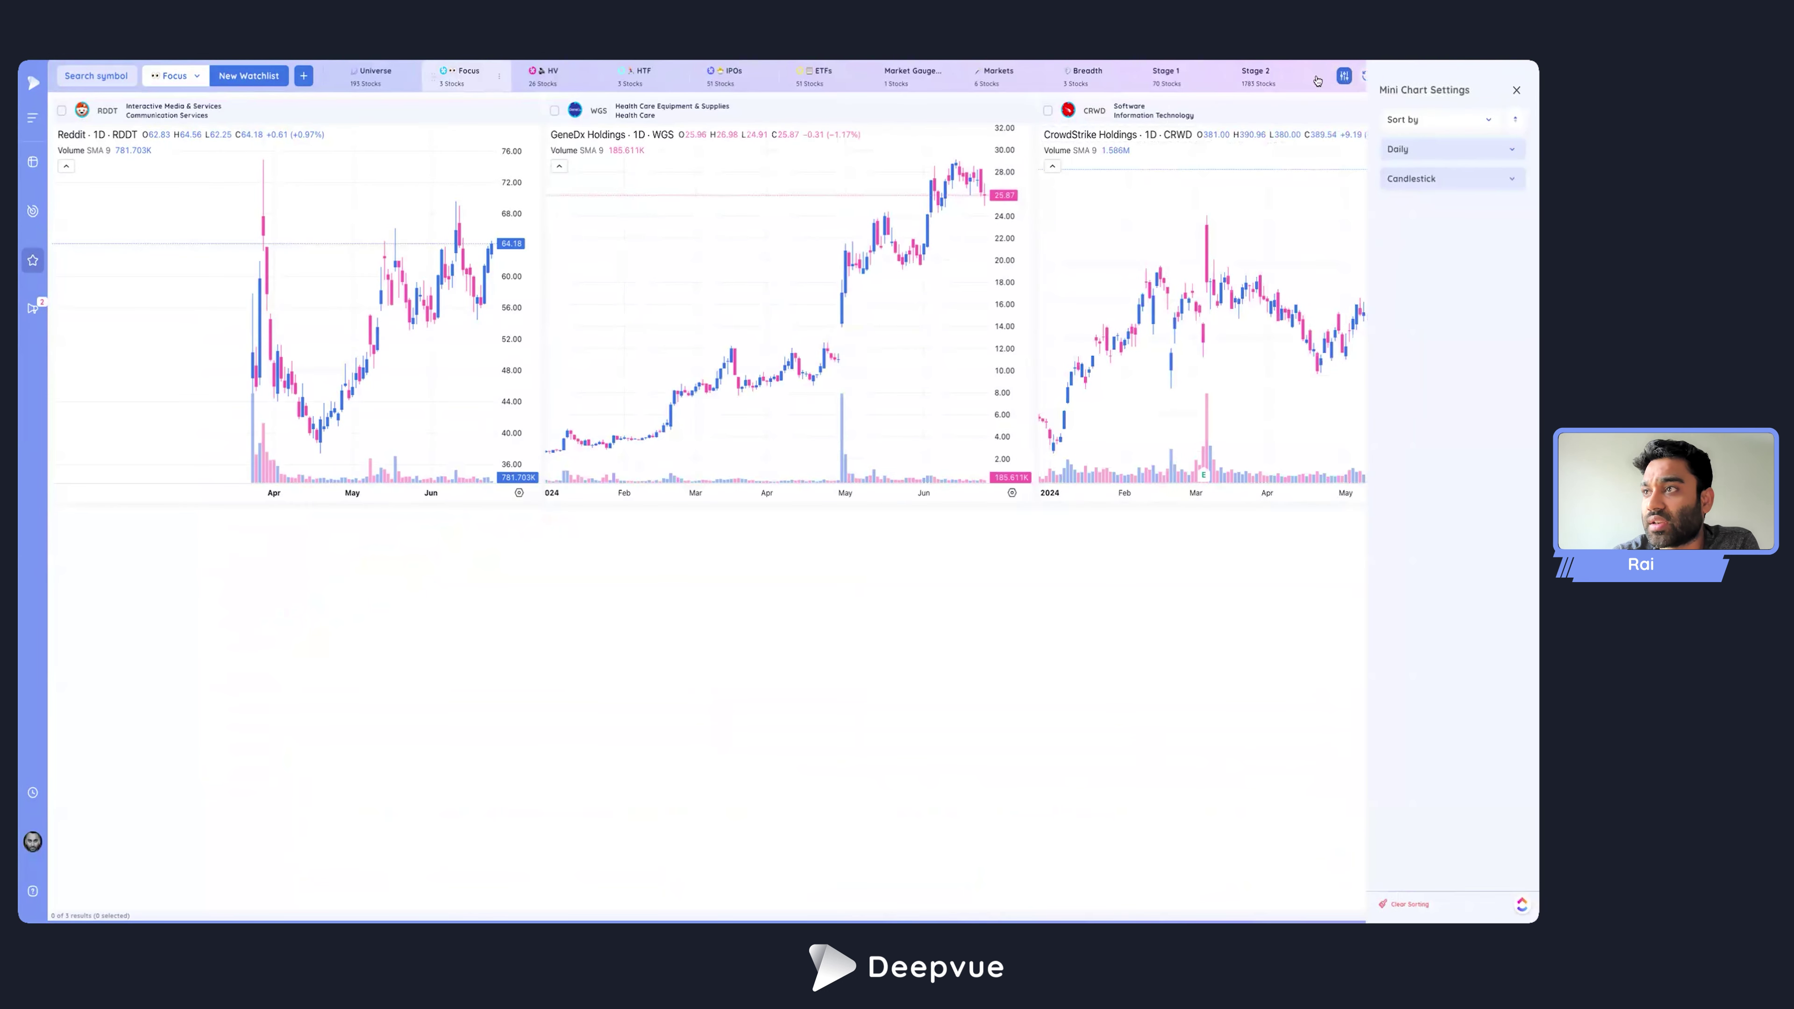
click(1406, 152)
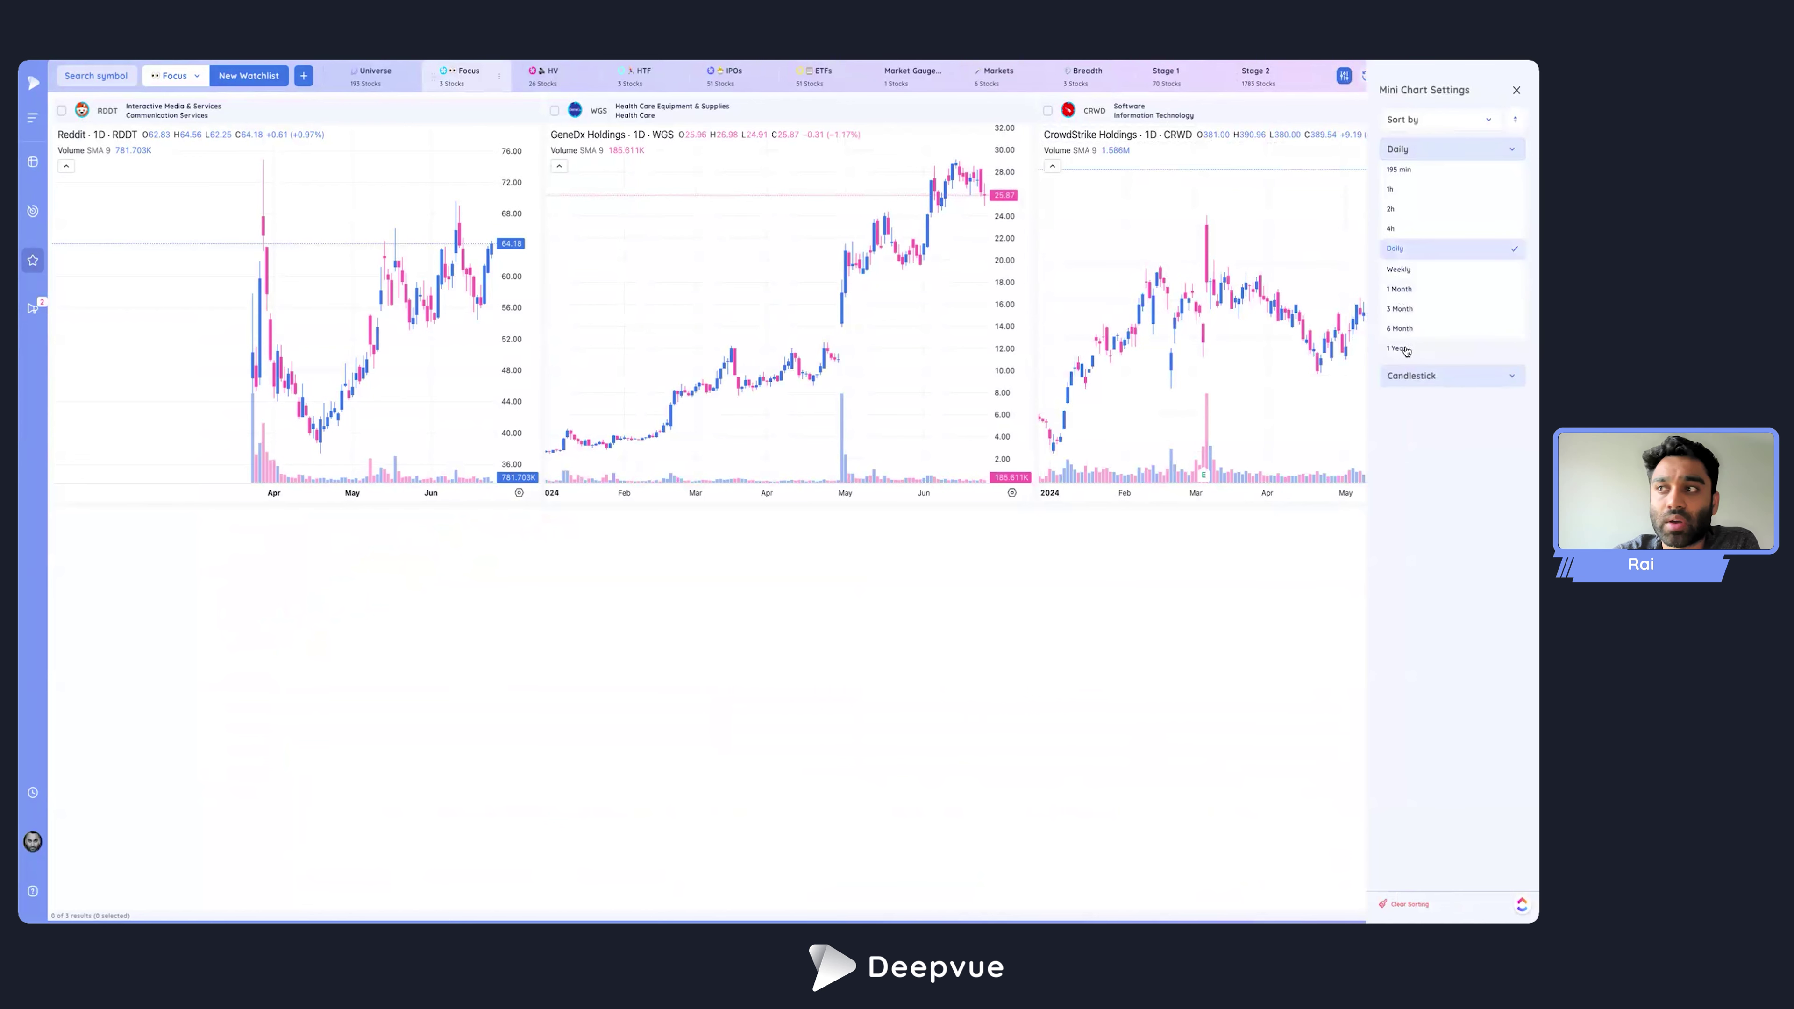
click(1408, 351)
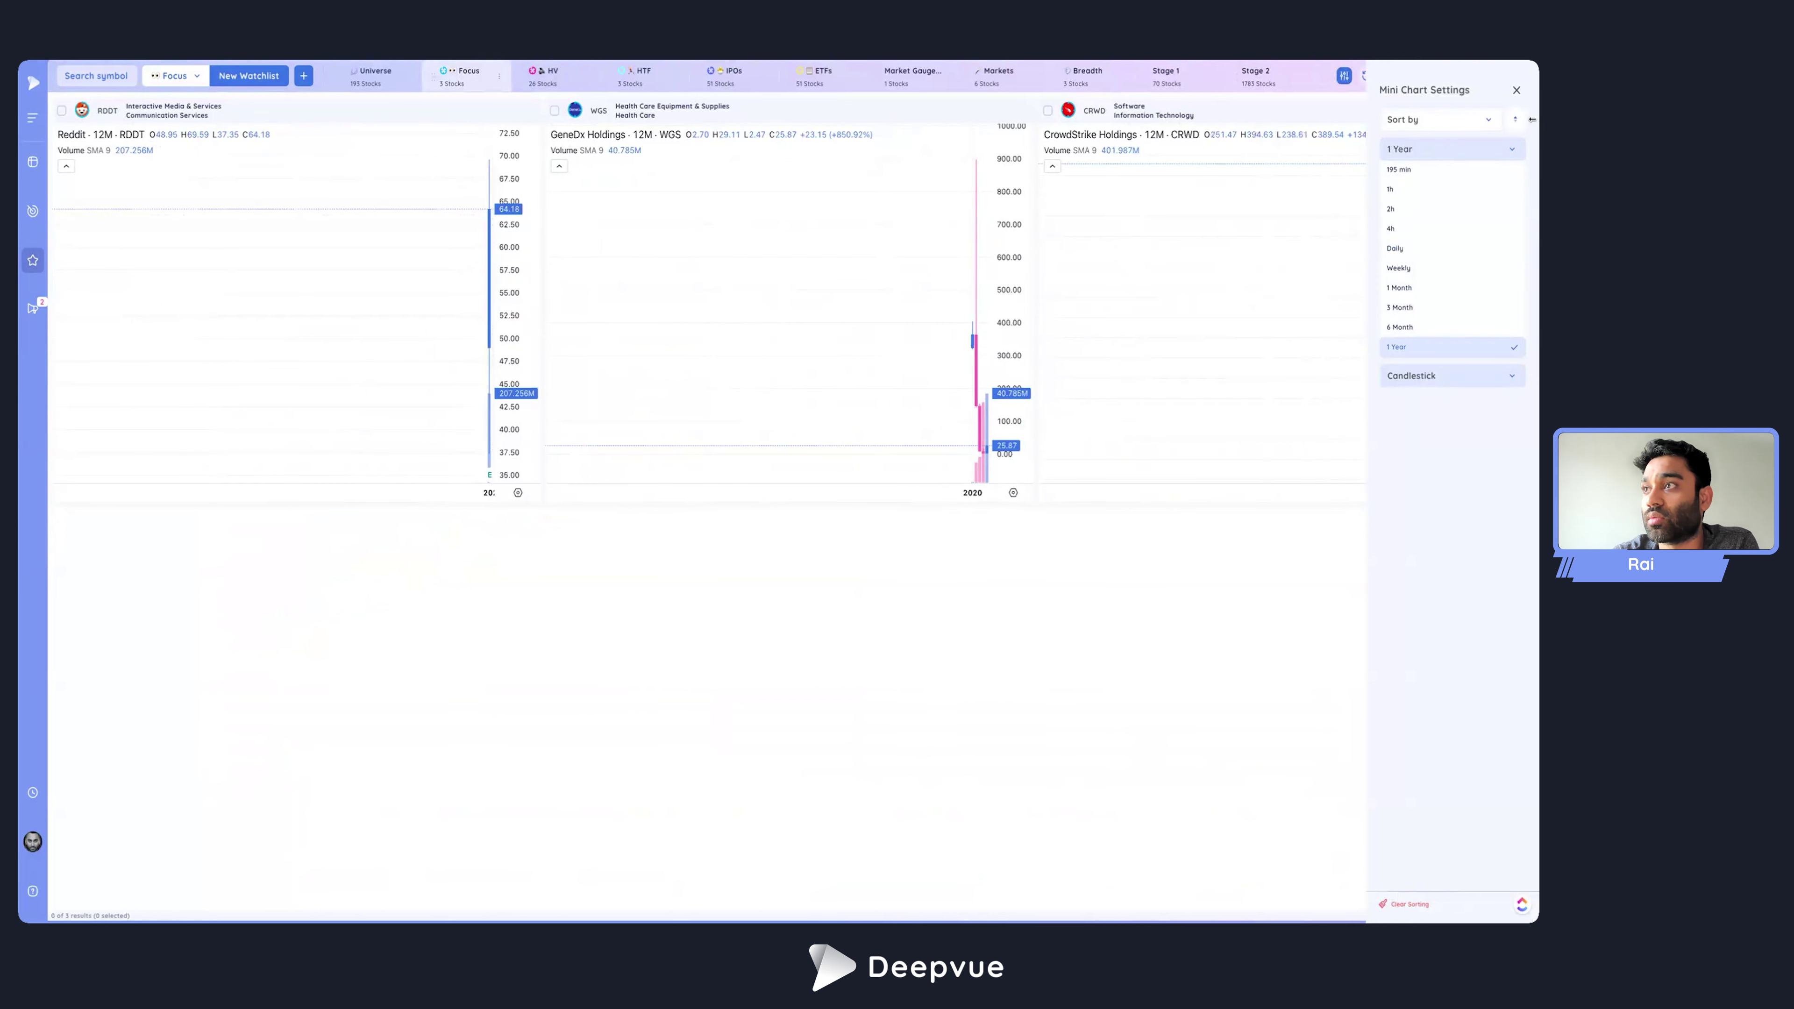
click(1516, 91)
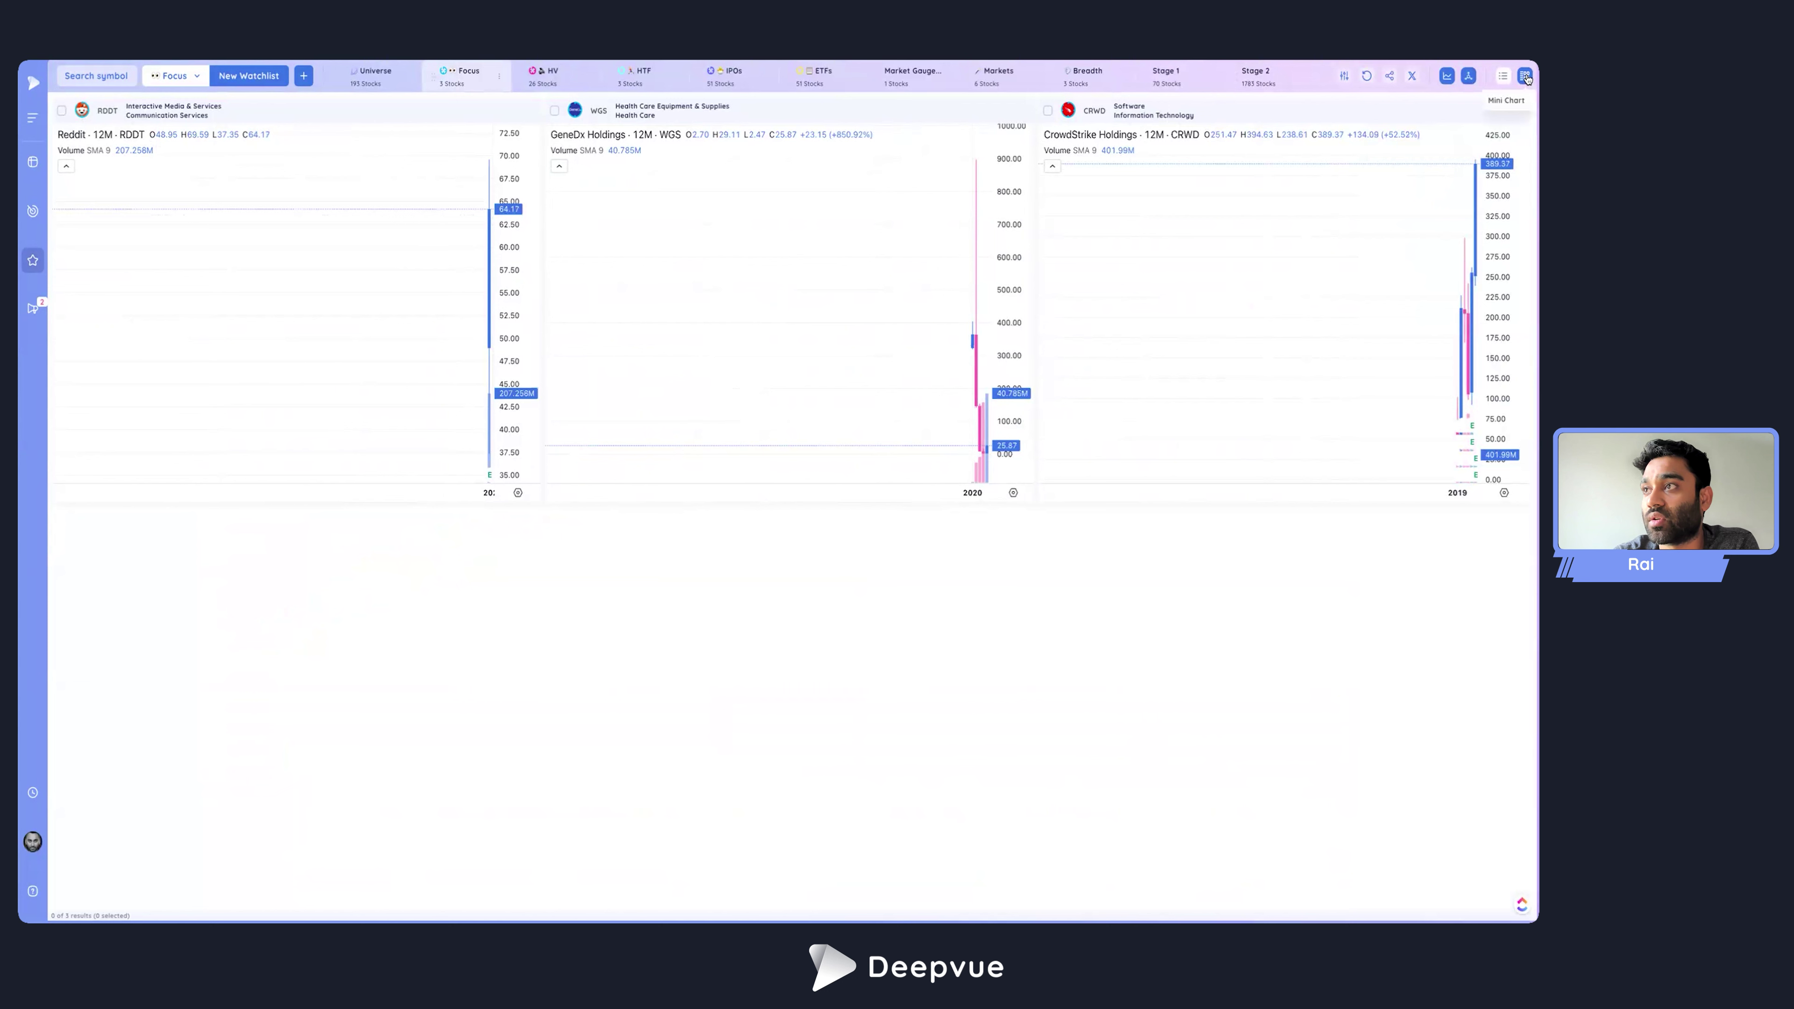
Set the mini chart timeframe to Daily and close the mini chart settings.
click(1344, 76)
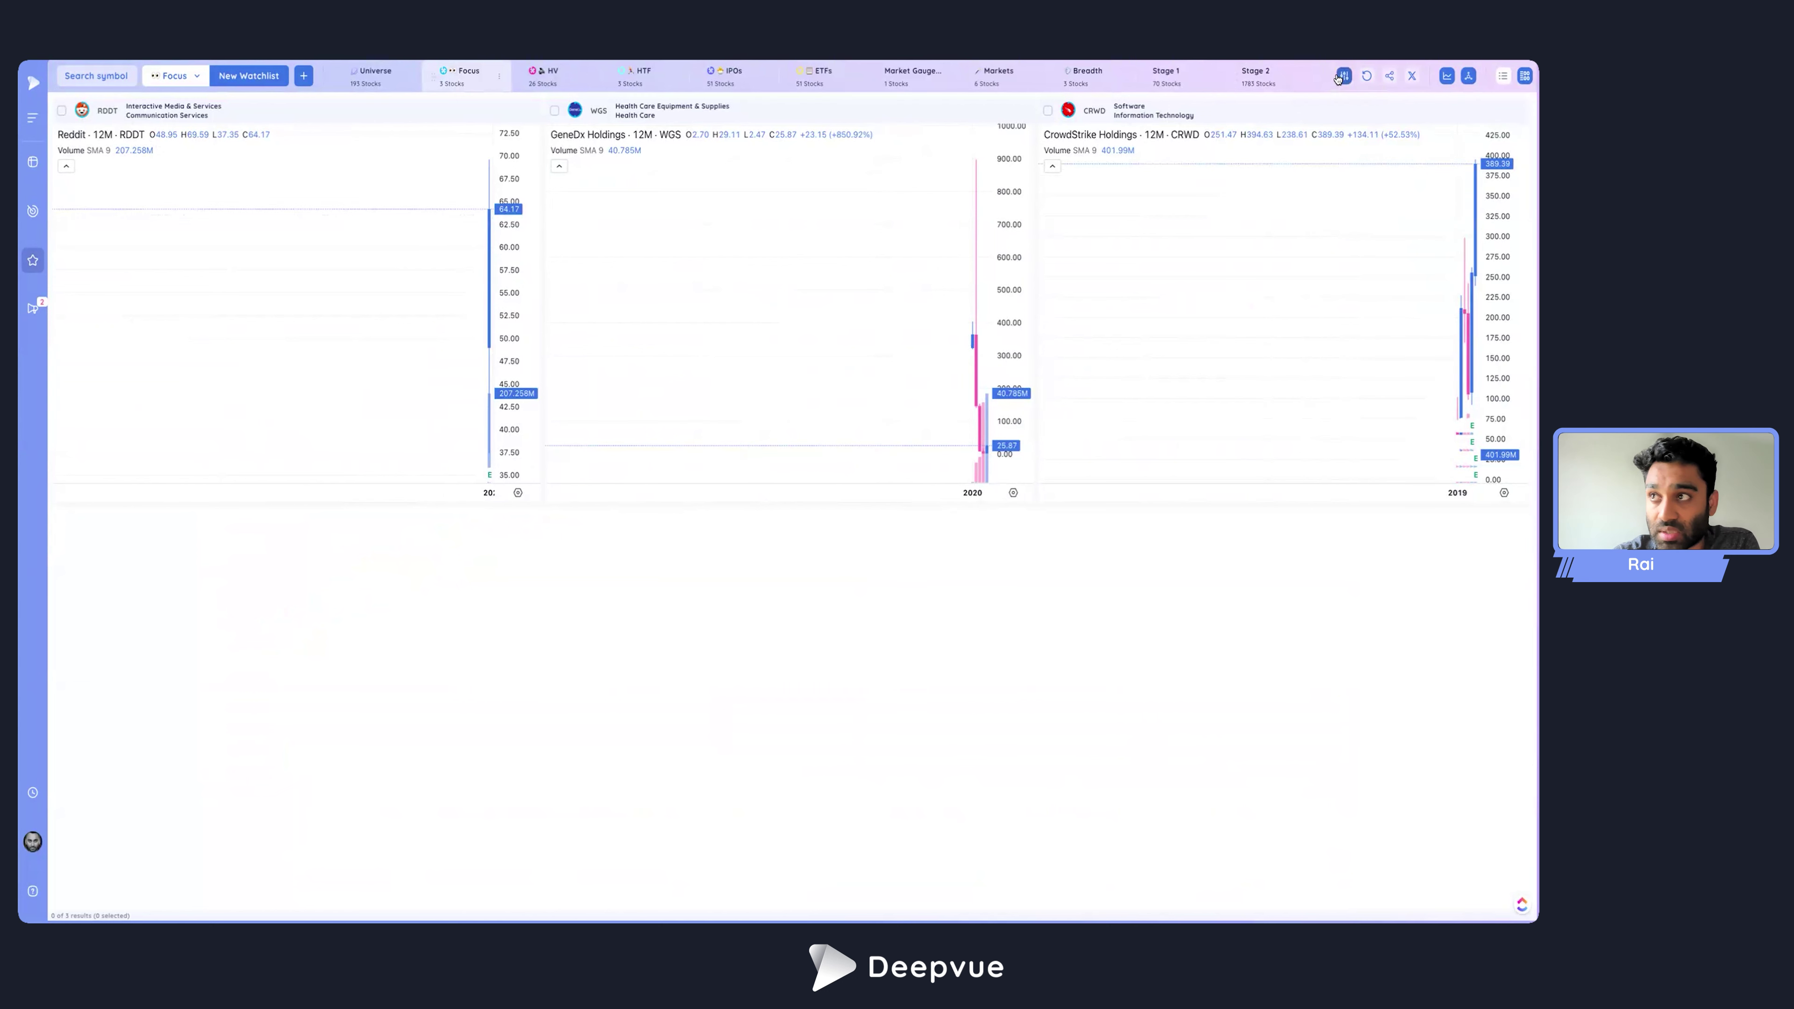
click(1417, 155)
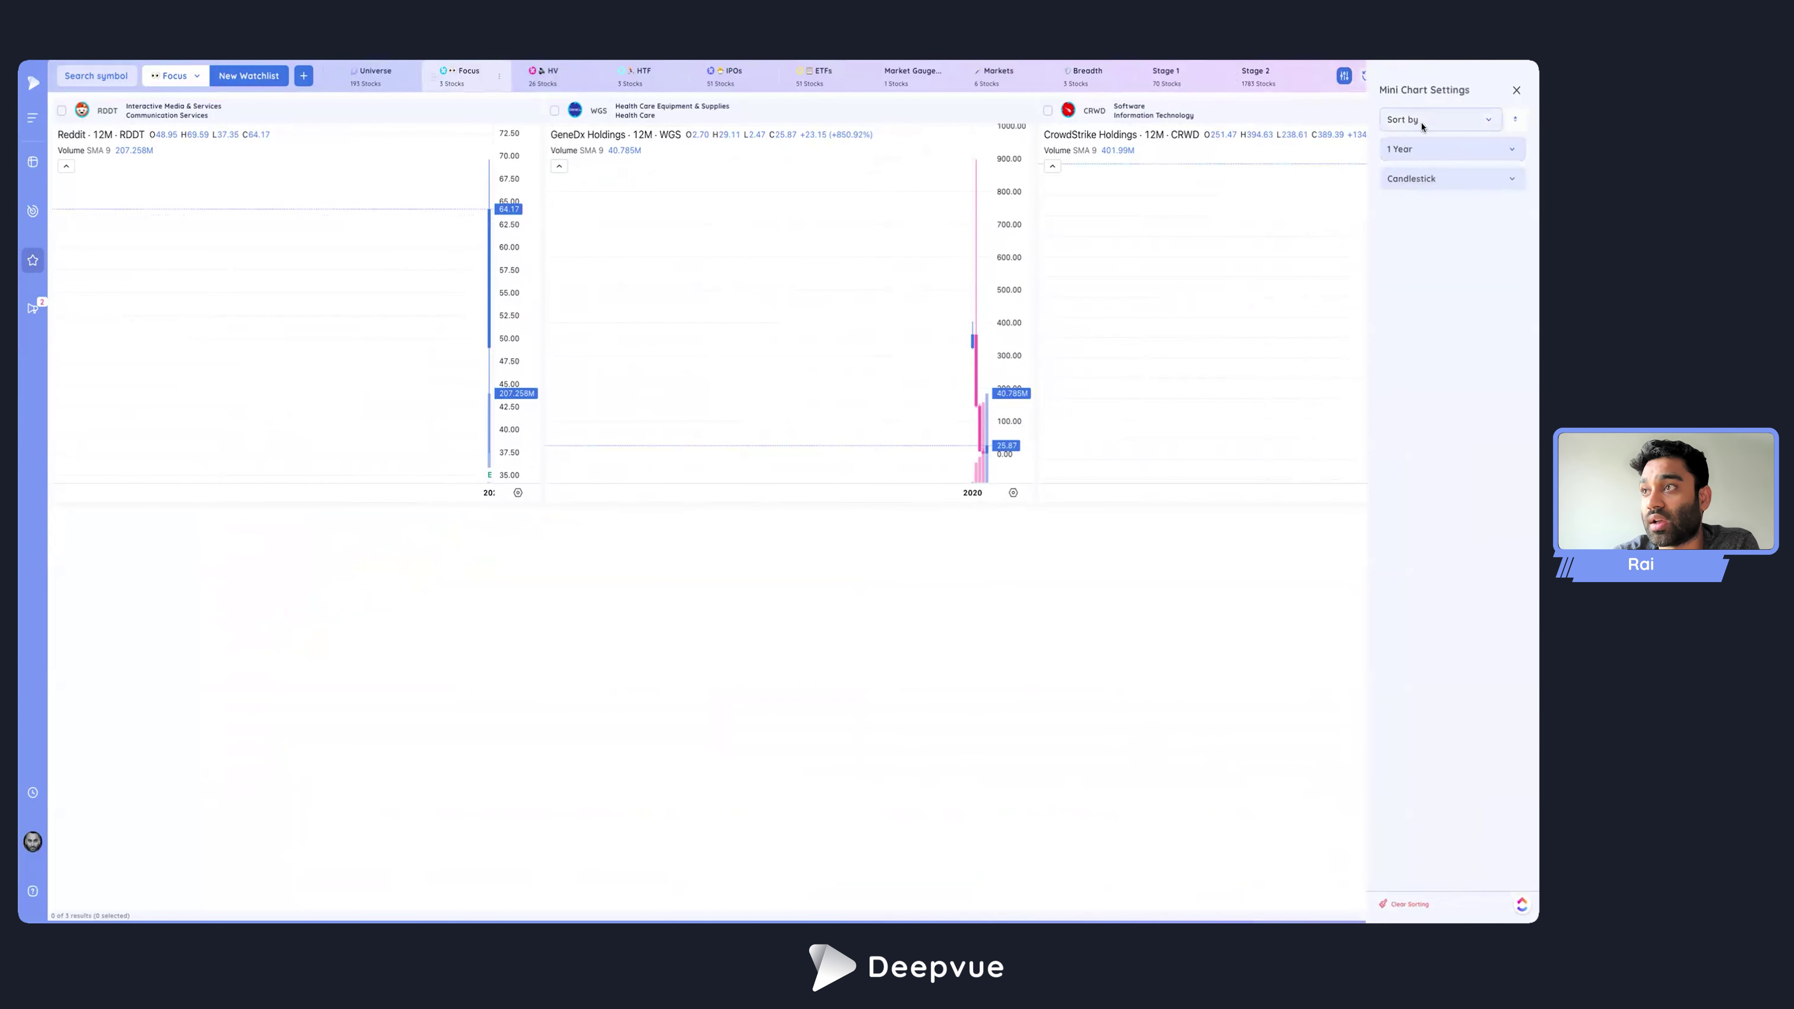
click(1422, 152)
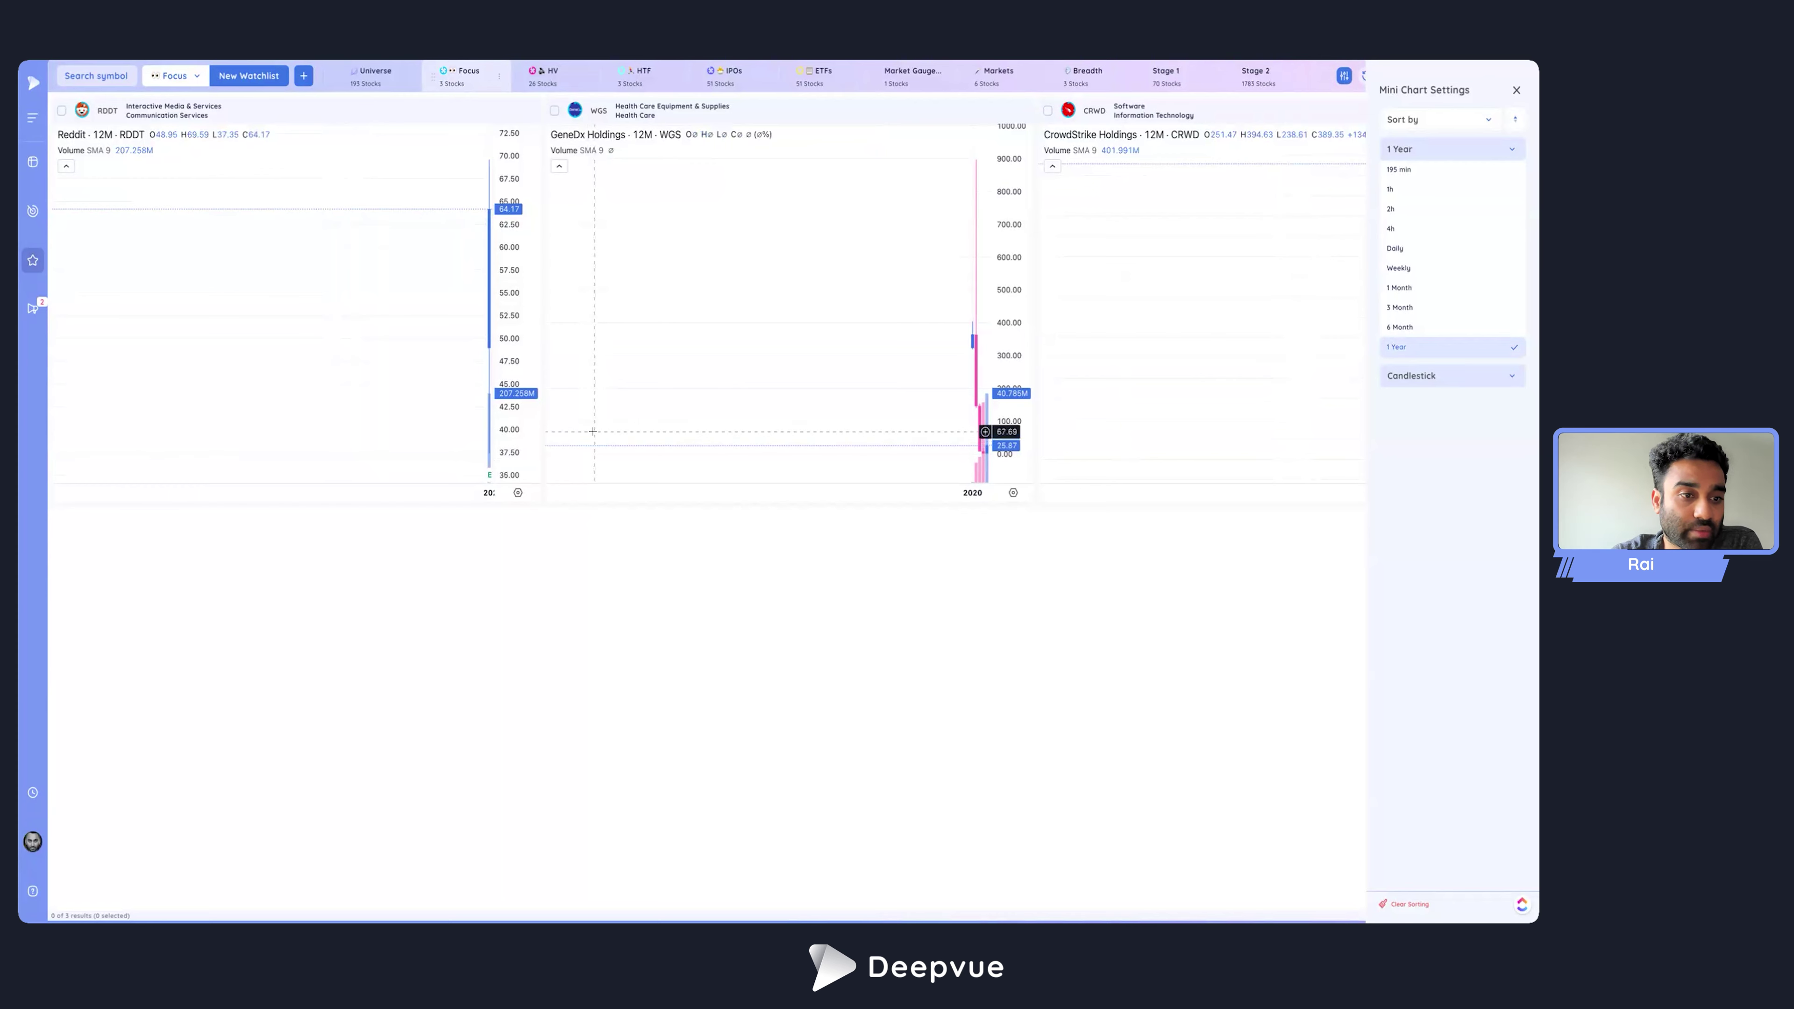
click(1406, 268)
click(1412, 249)
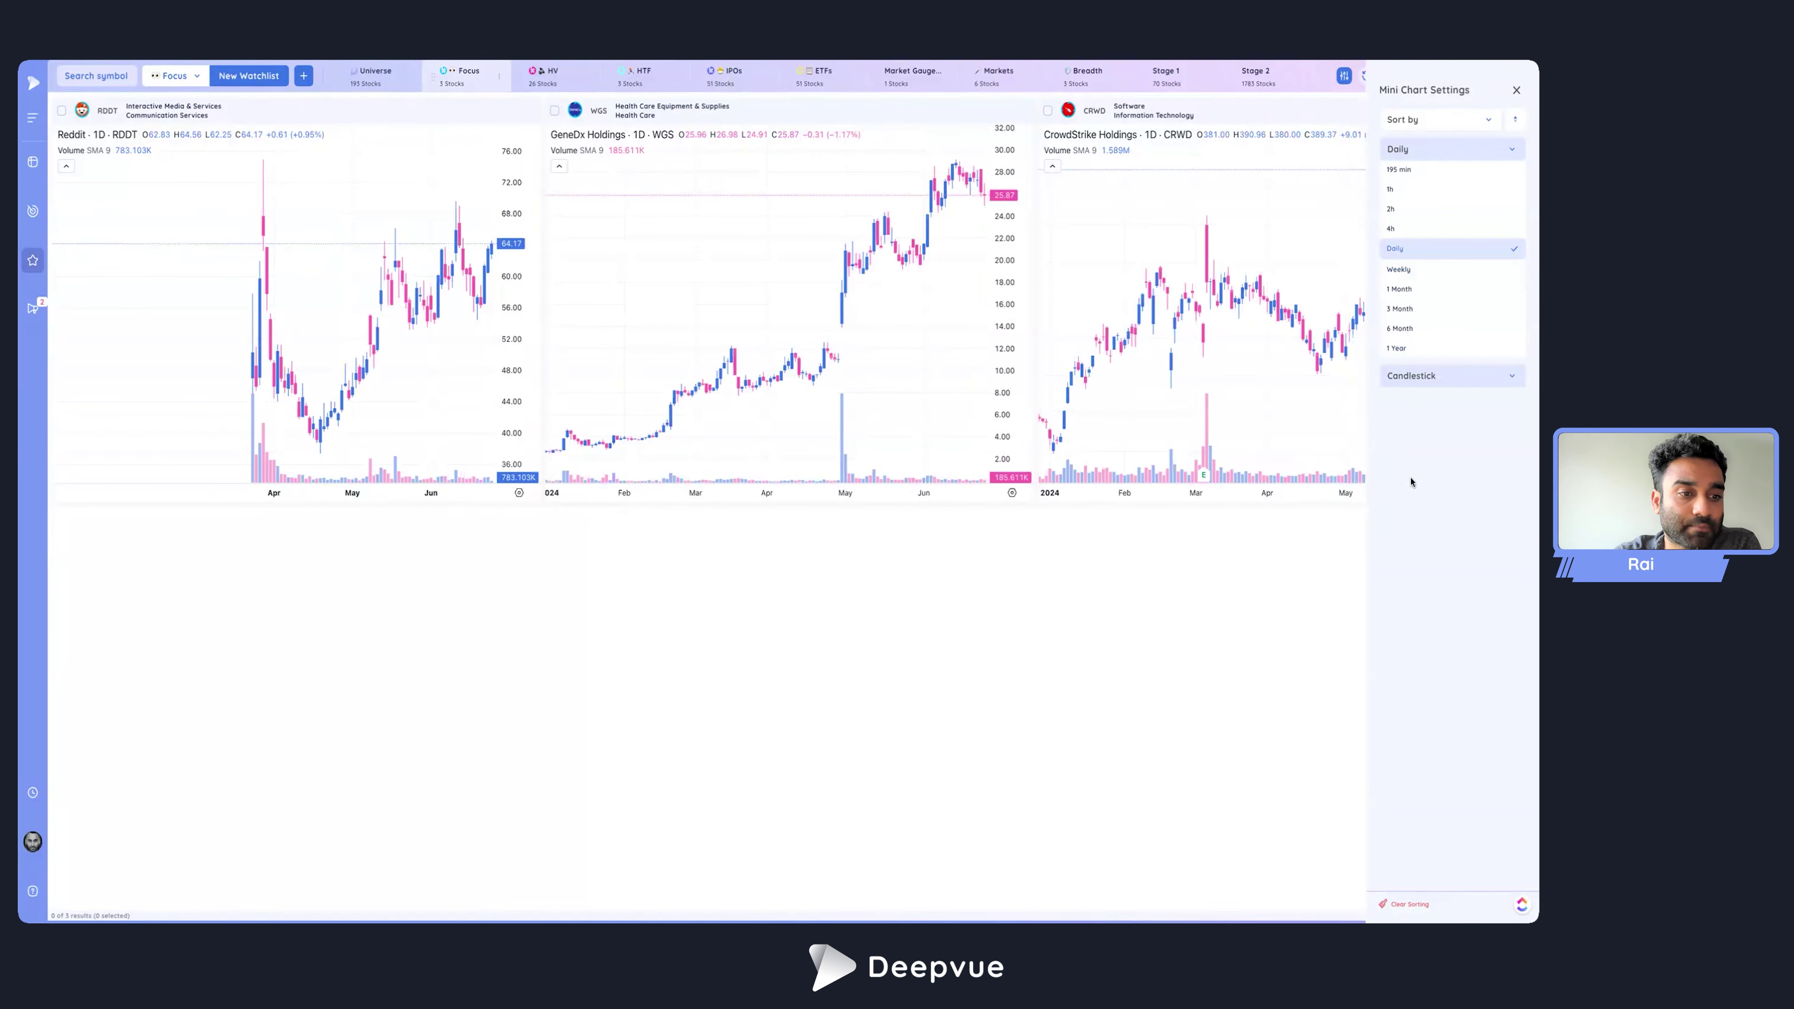
click(1516, 89)
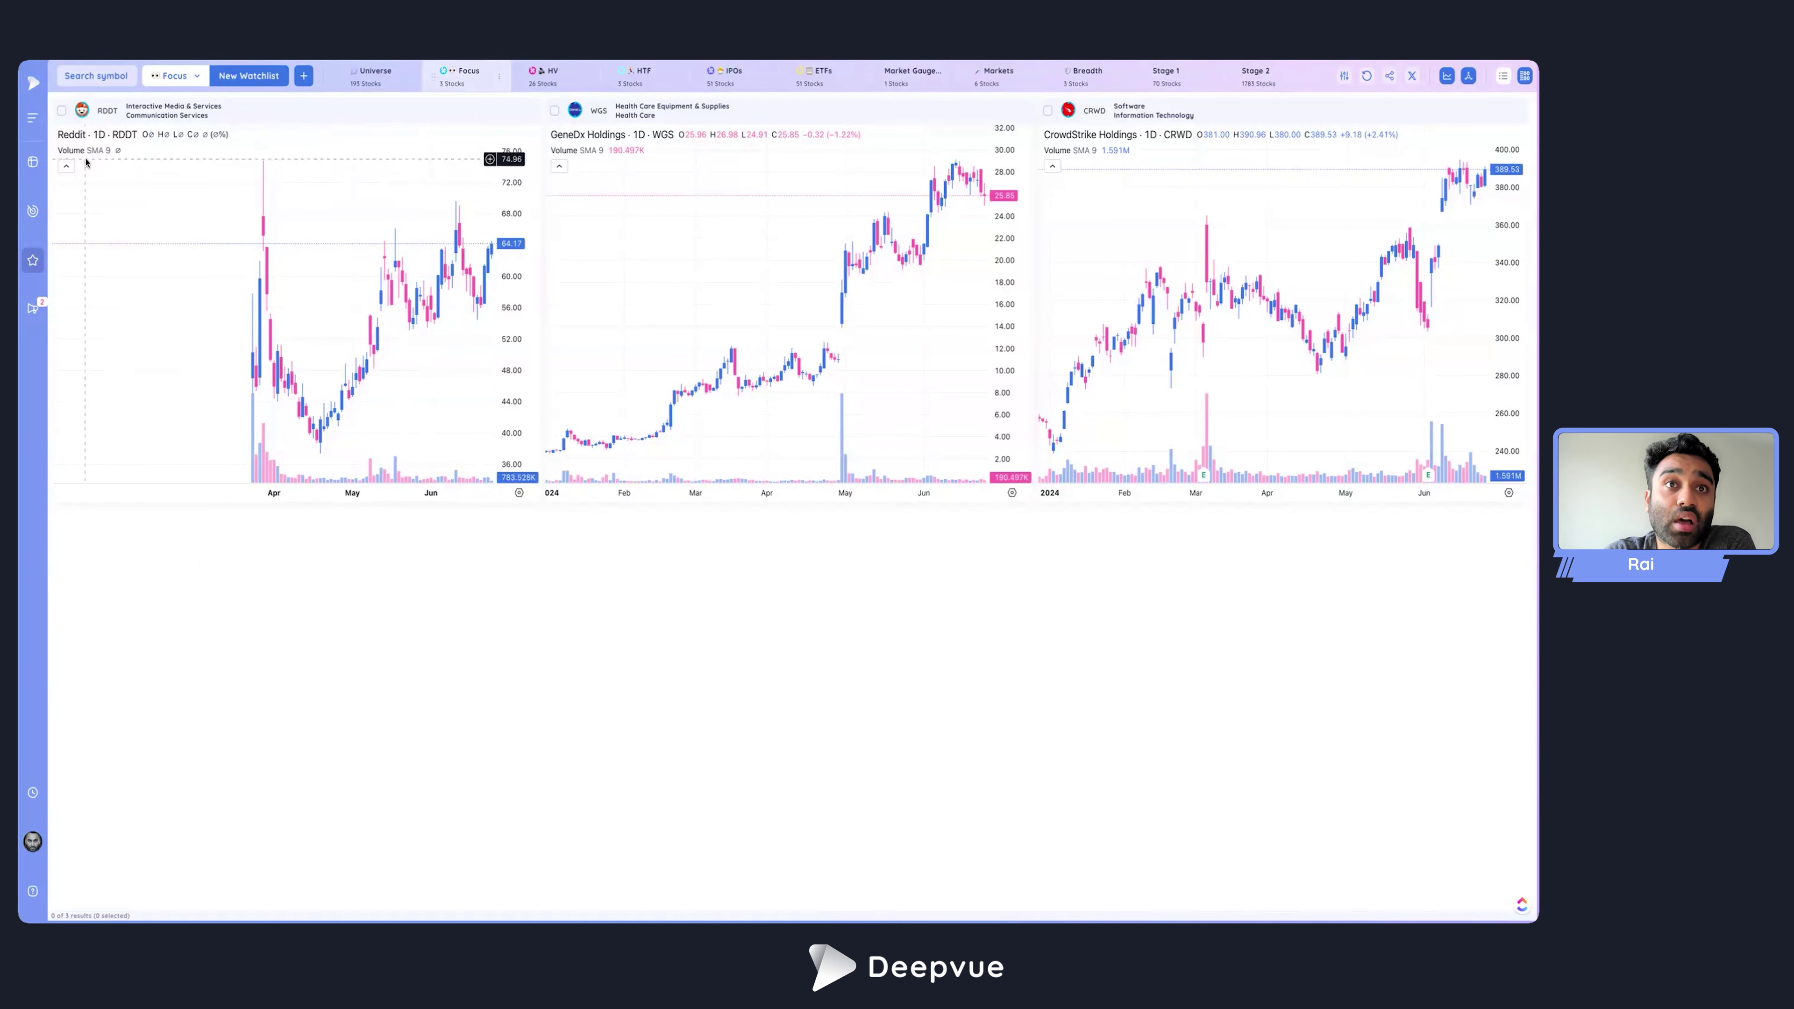
Return the screener from mini charts to the list with a single chart and clear the loaded preset.
click(33, 210)
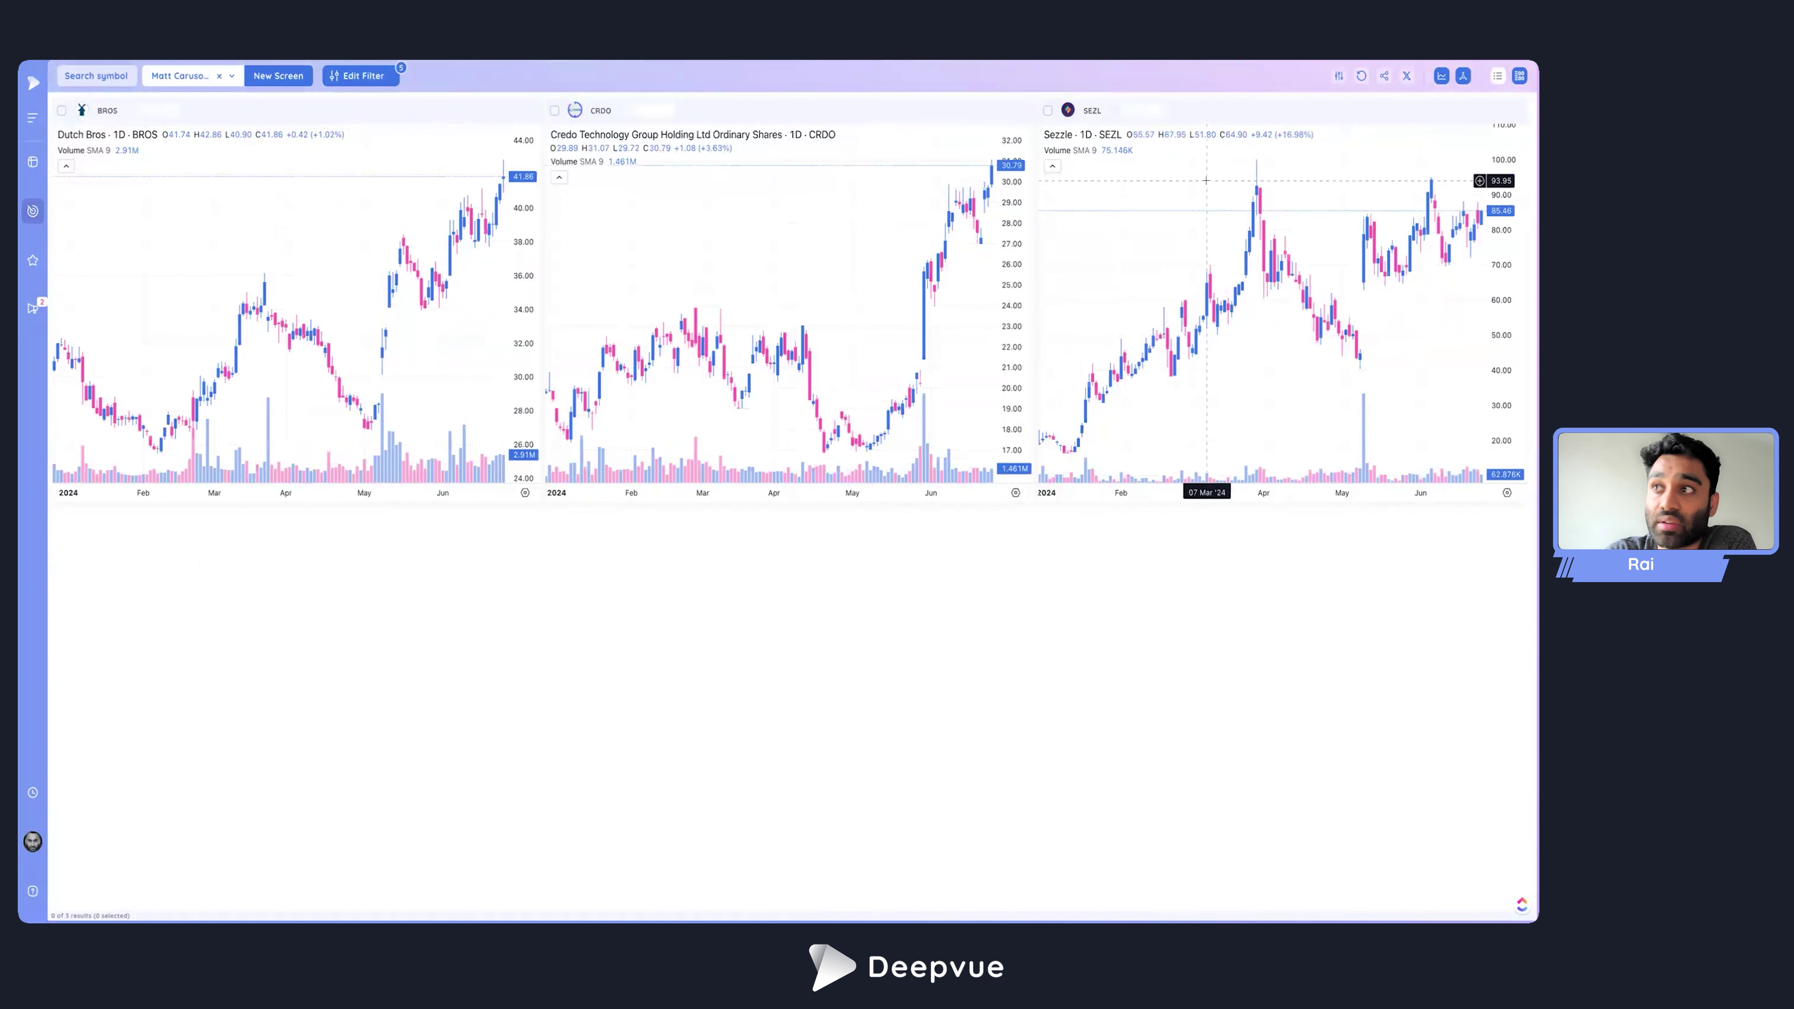
click(1497, 76)
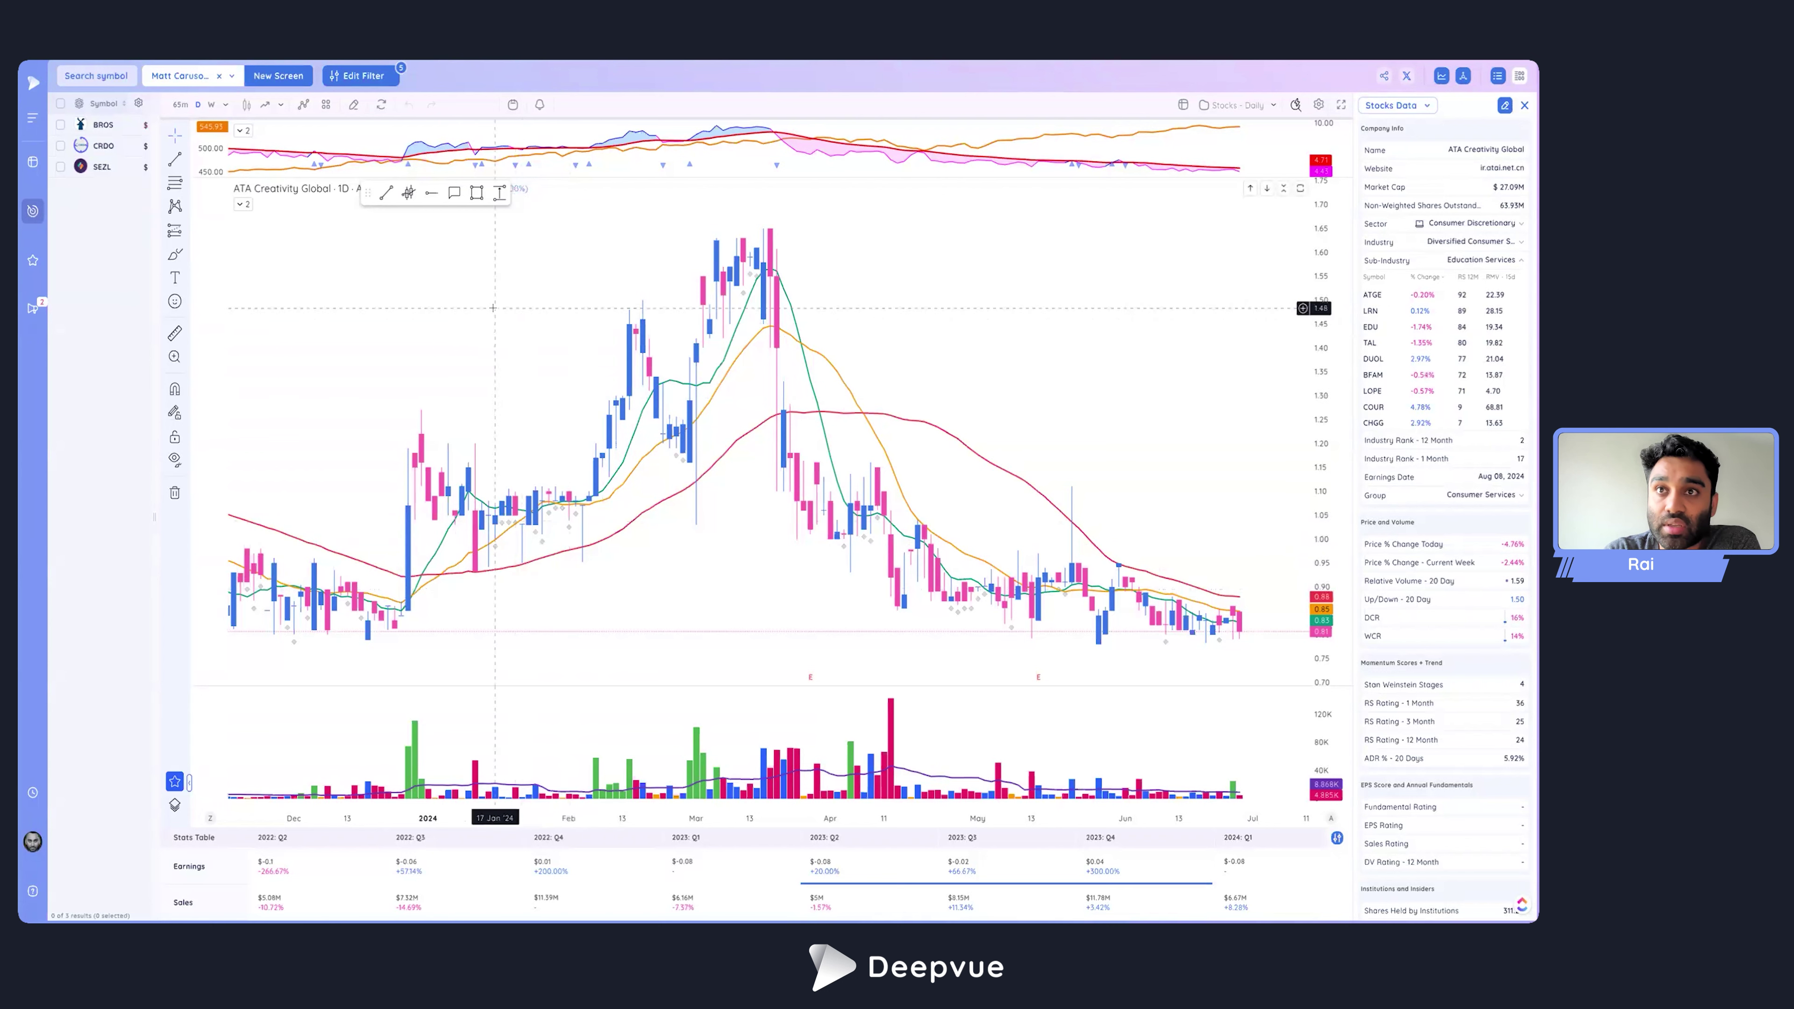
click(218, 77)
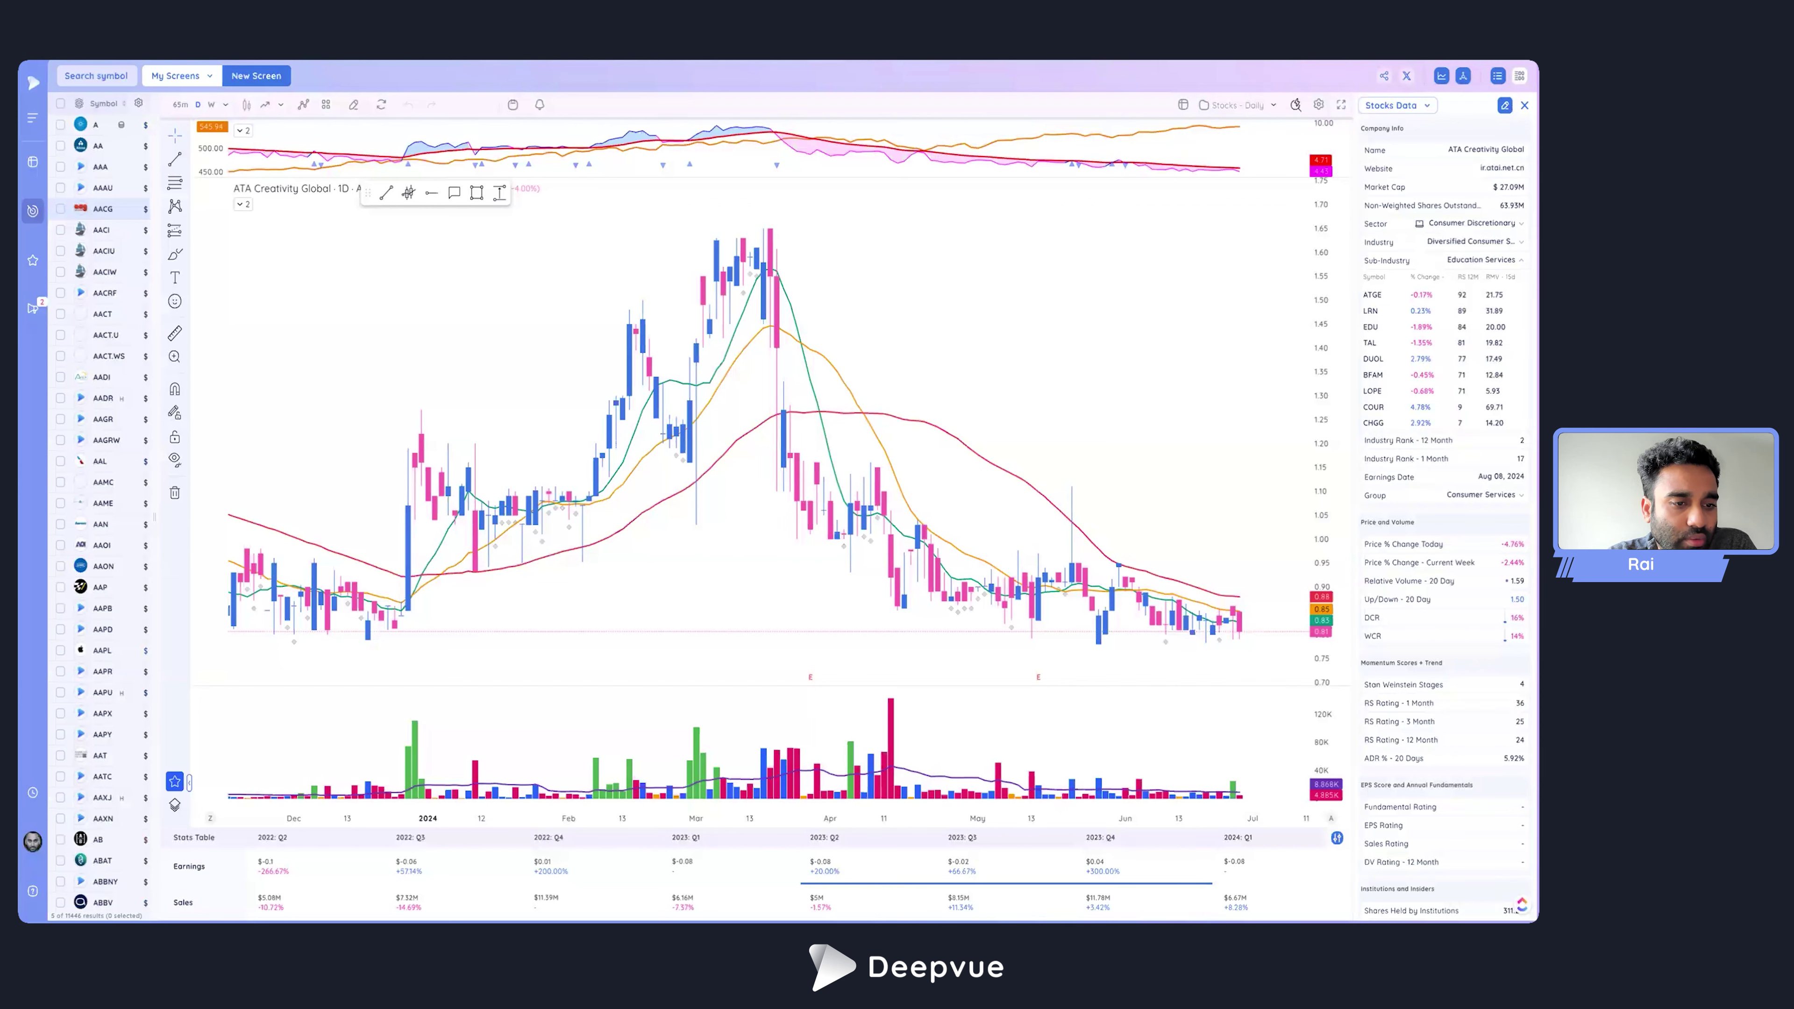
Examine the saved watchlists and folders, along with the full row of watchlists available from Focus.
click(32, 261)
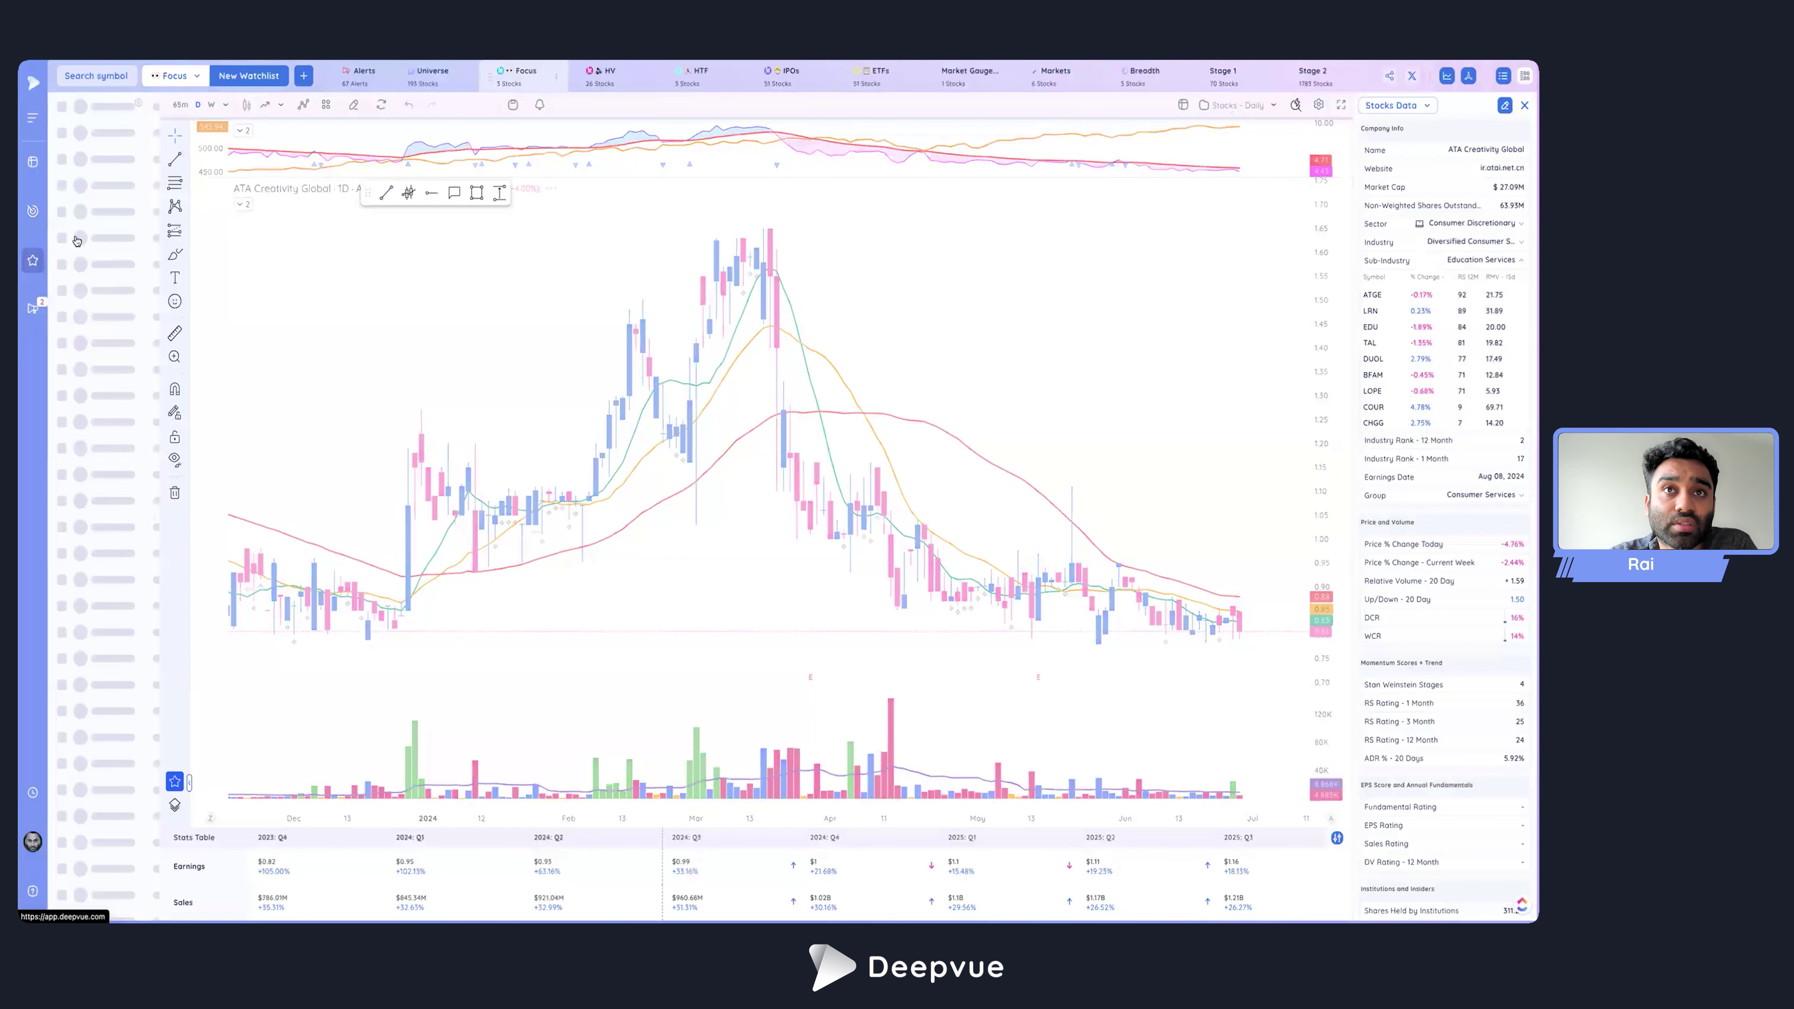
click(174, 75)
scroll(182, 270, down, 2)
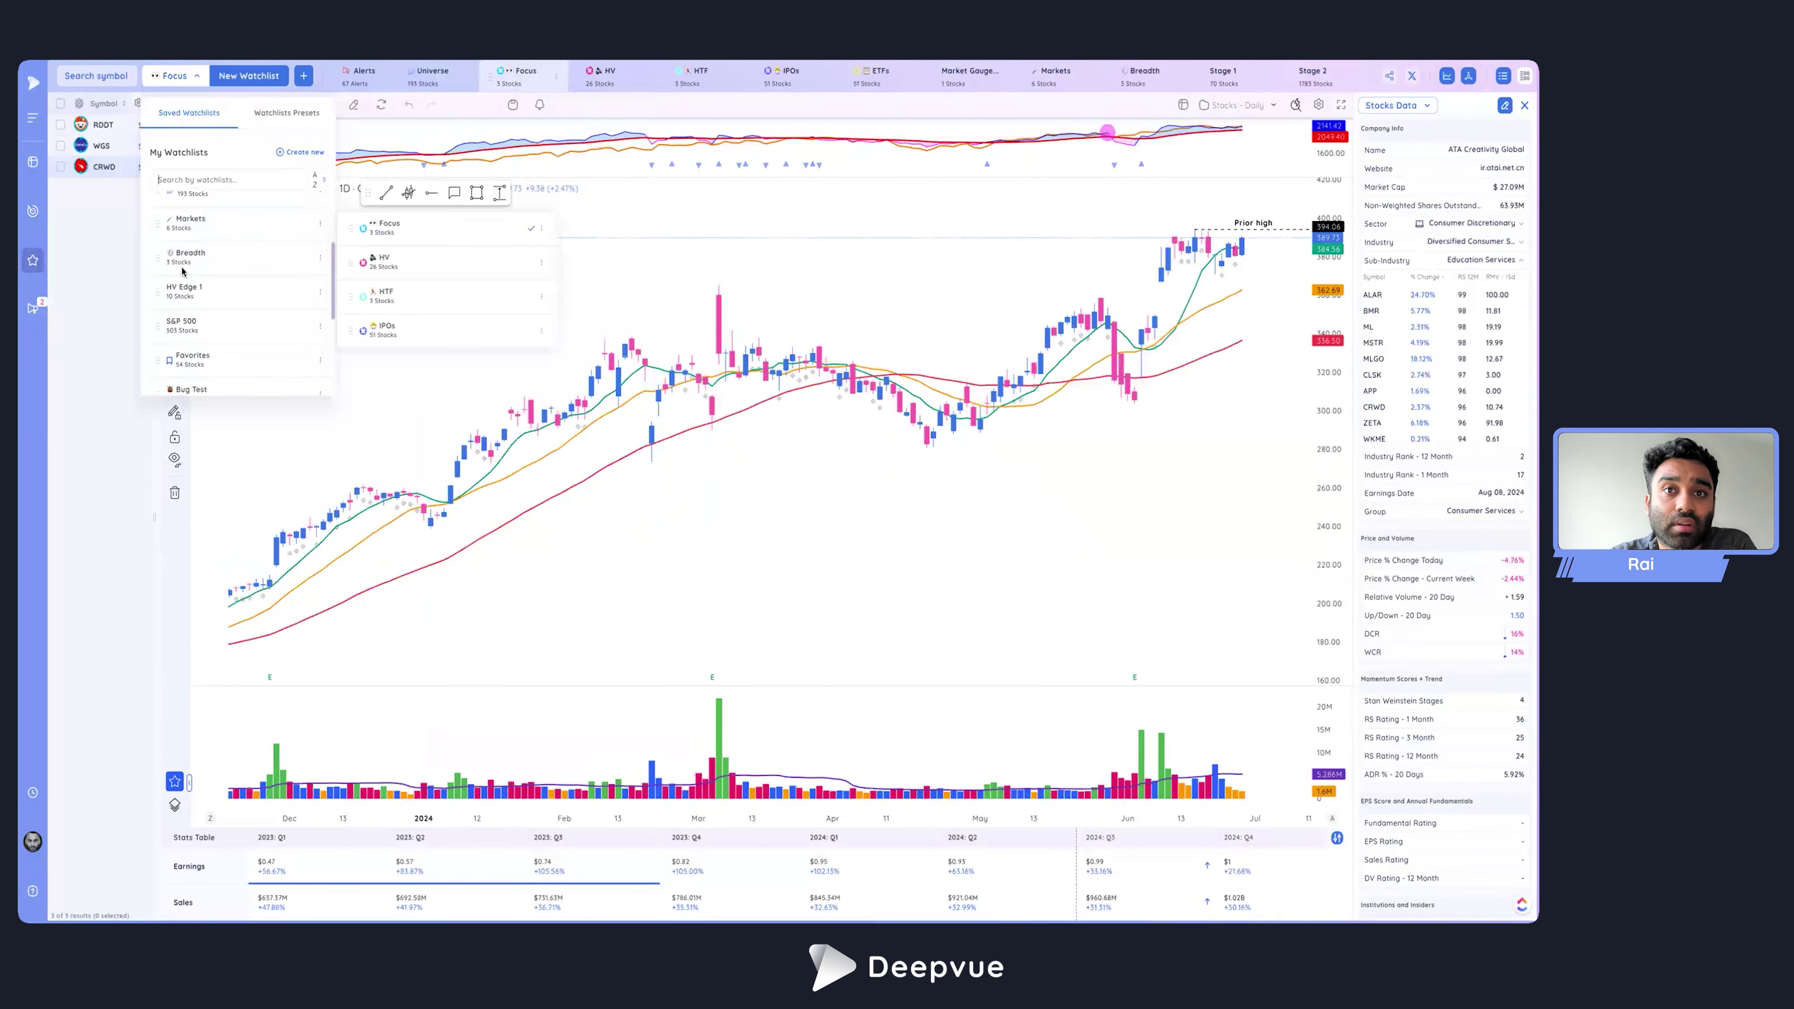
scroll(182, 270, up, 3)
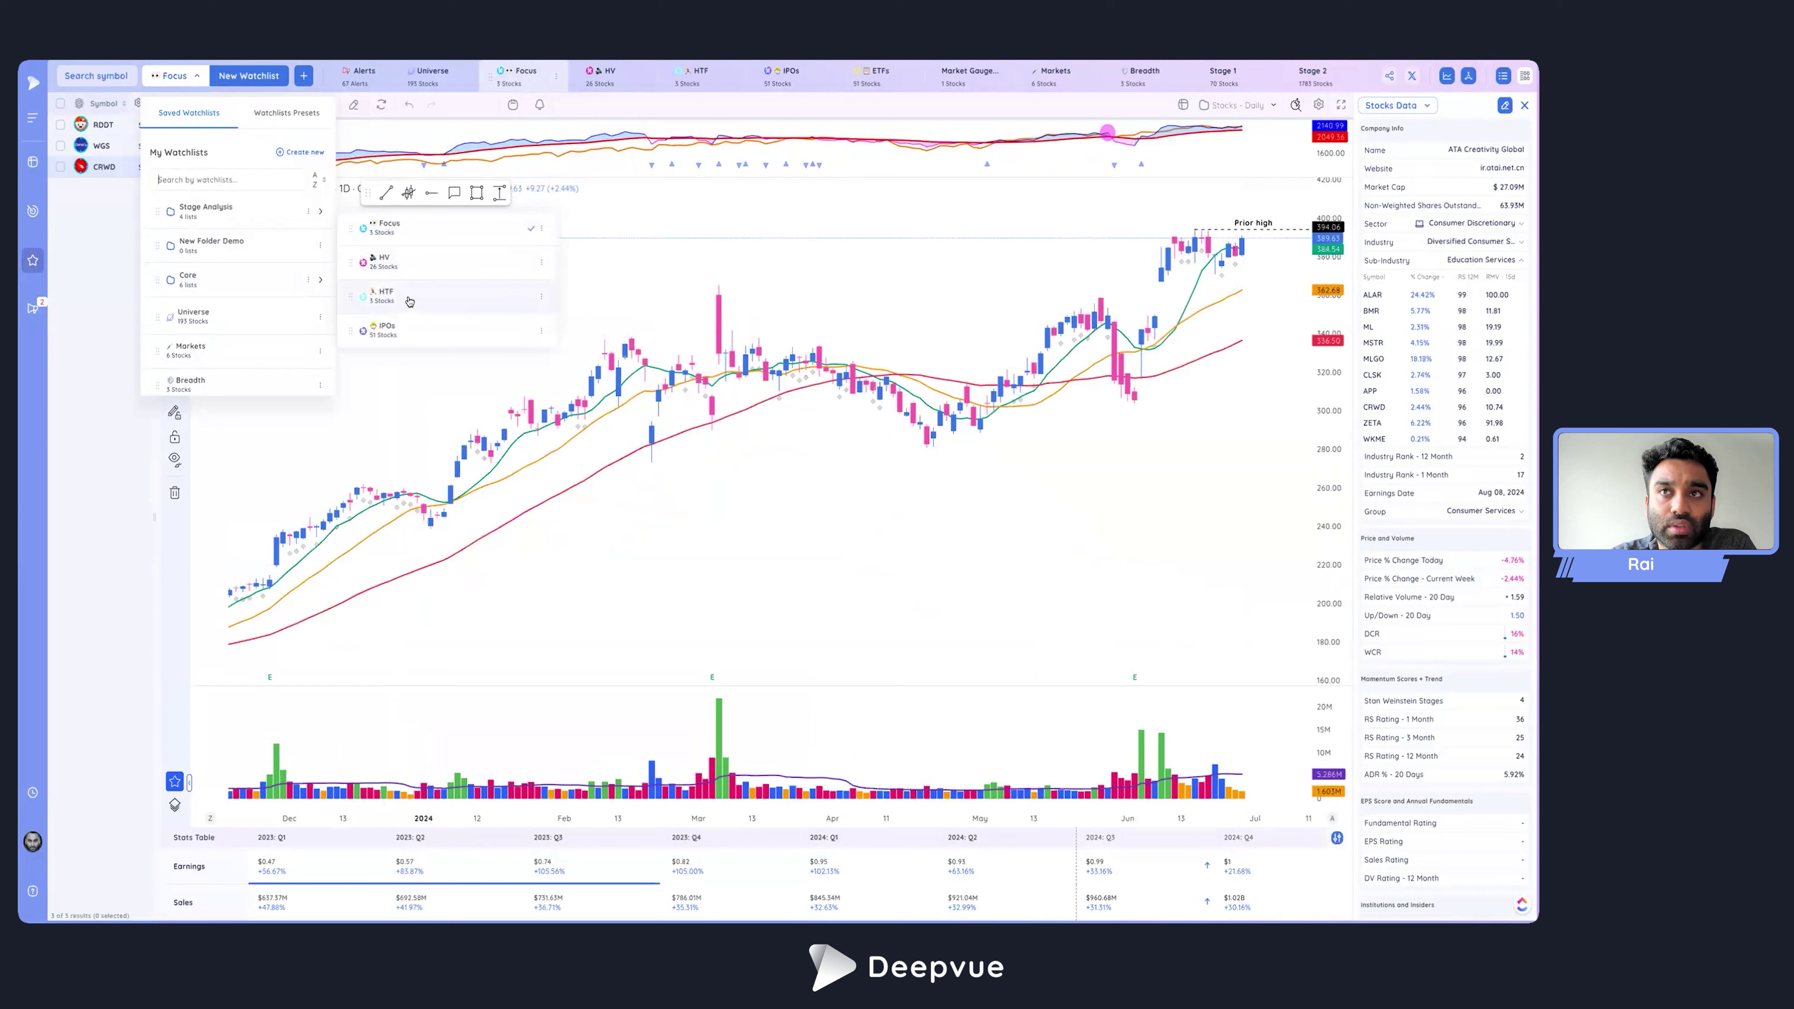
scroll(527, 90, right, 5)
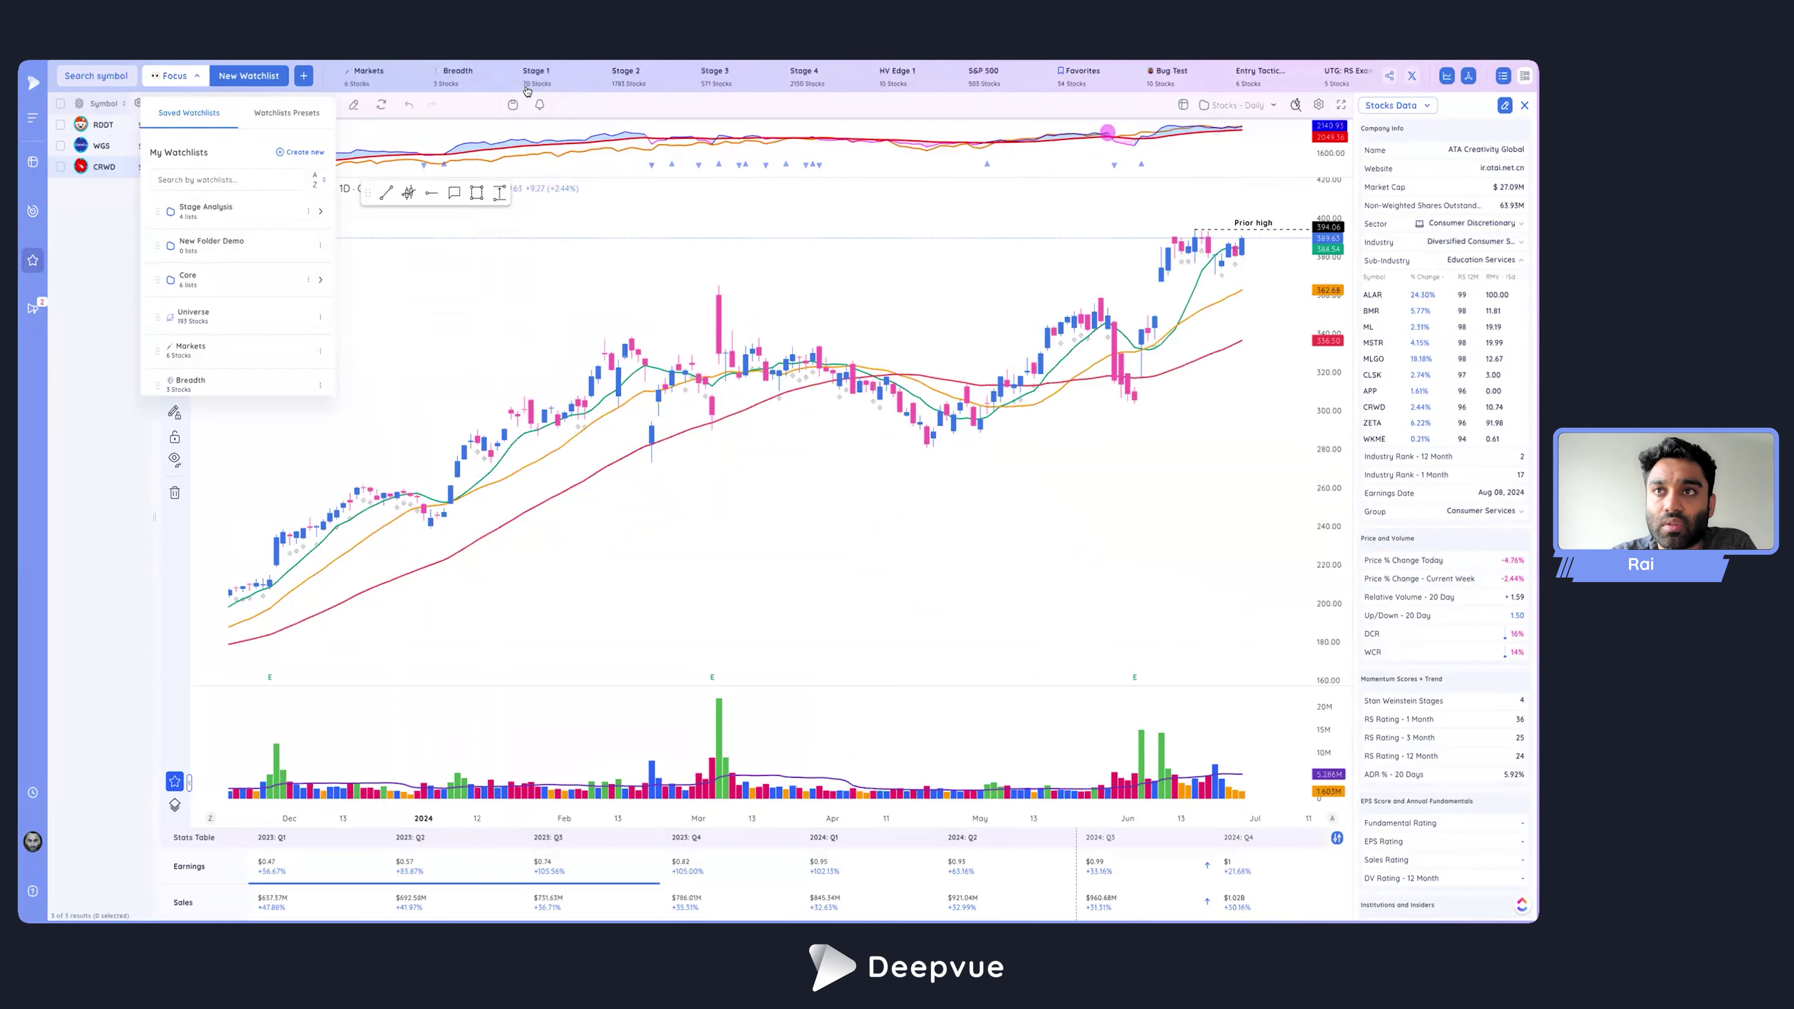
scroll(527, 91, left, 5)
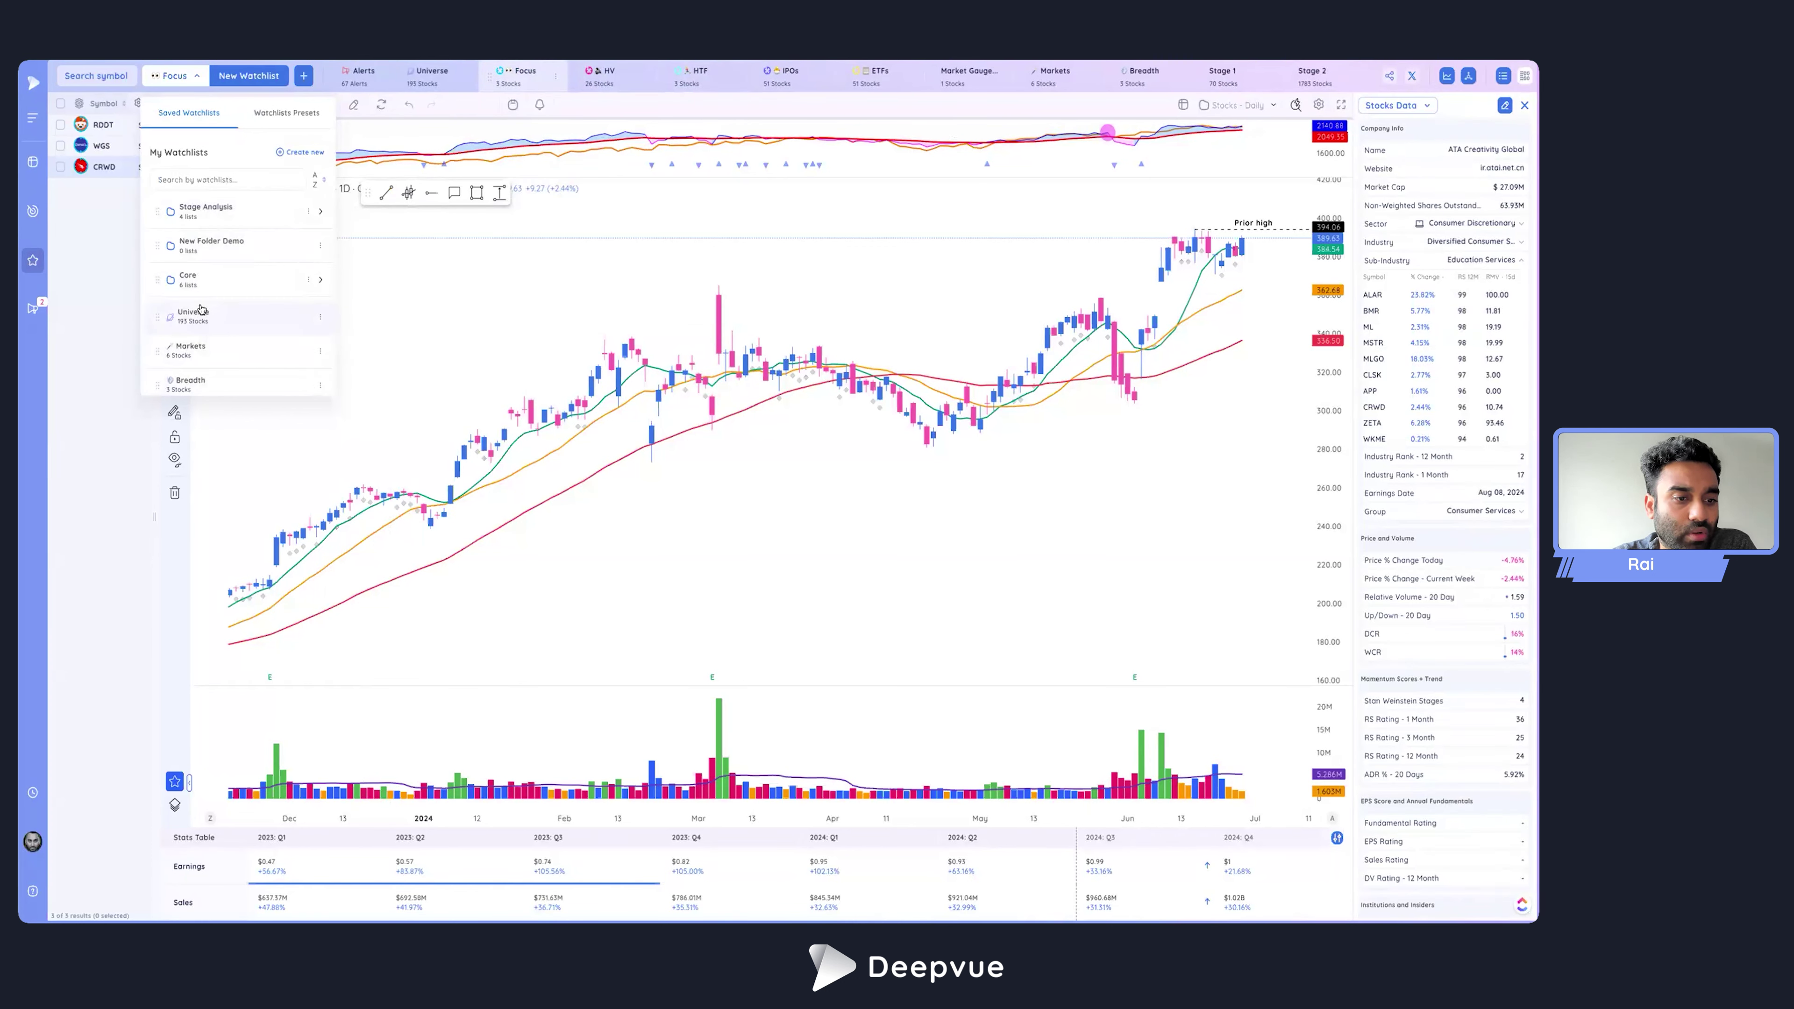
click(206, 79)
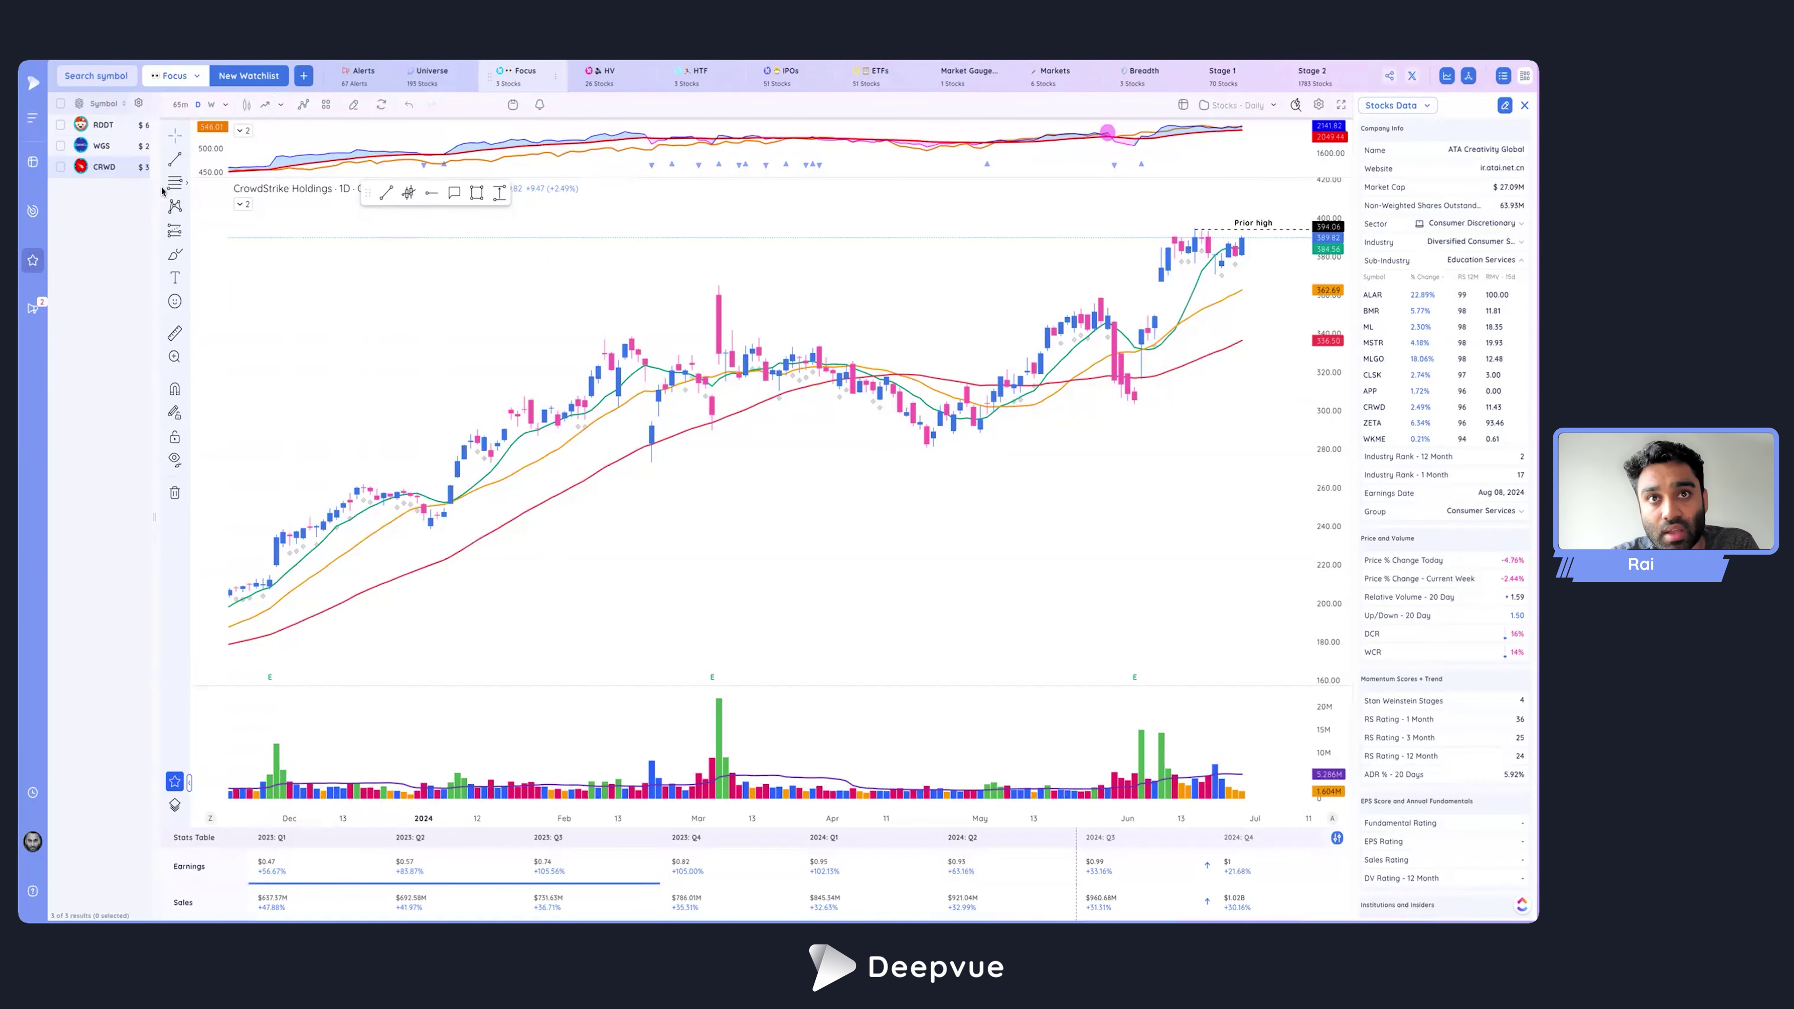
Widen the symbol list to show more columns and open the Market Open dashboard.
drag(155, 192, 251, 193)
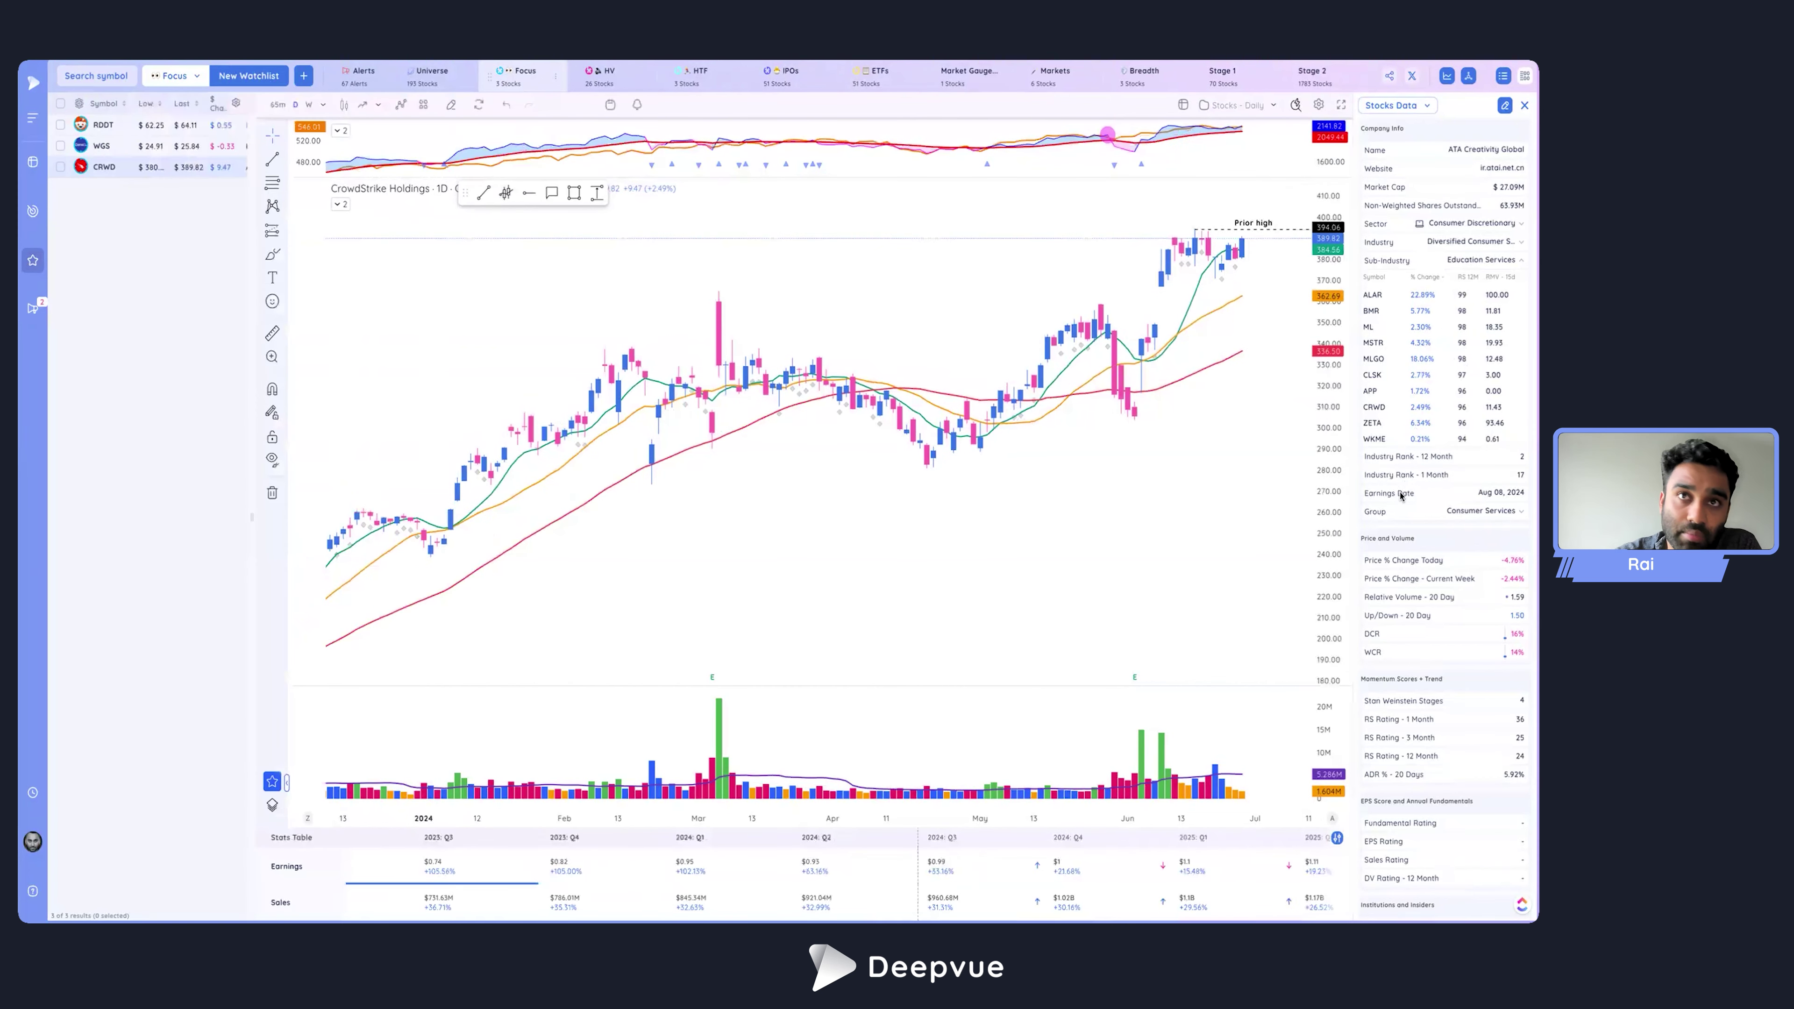
click(32, 211)
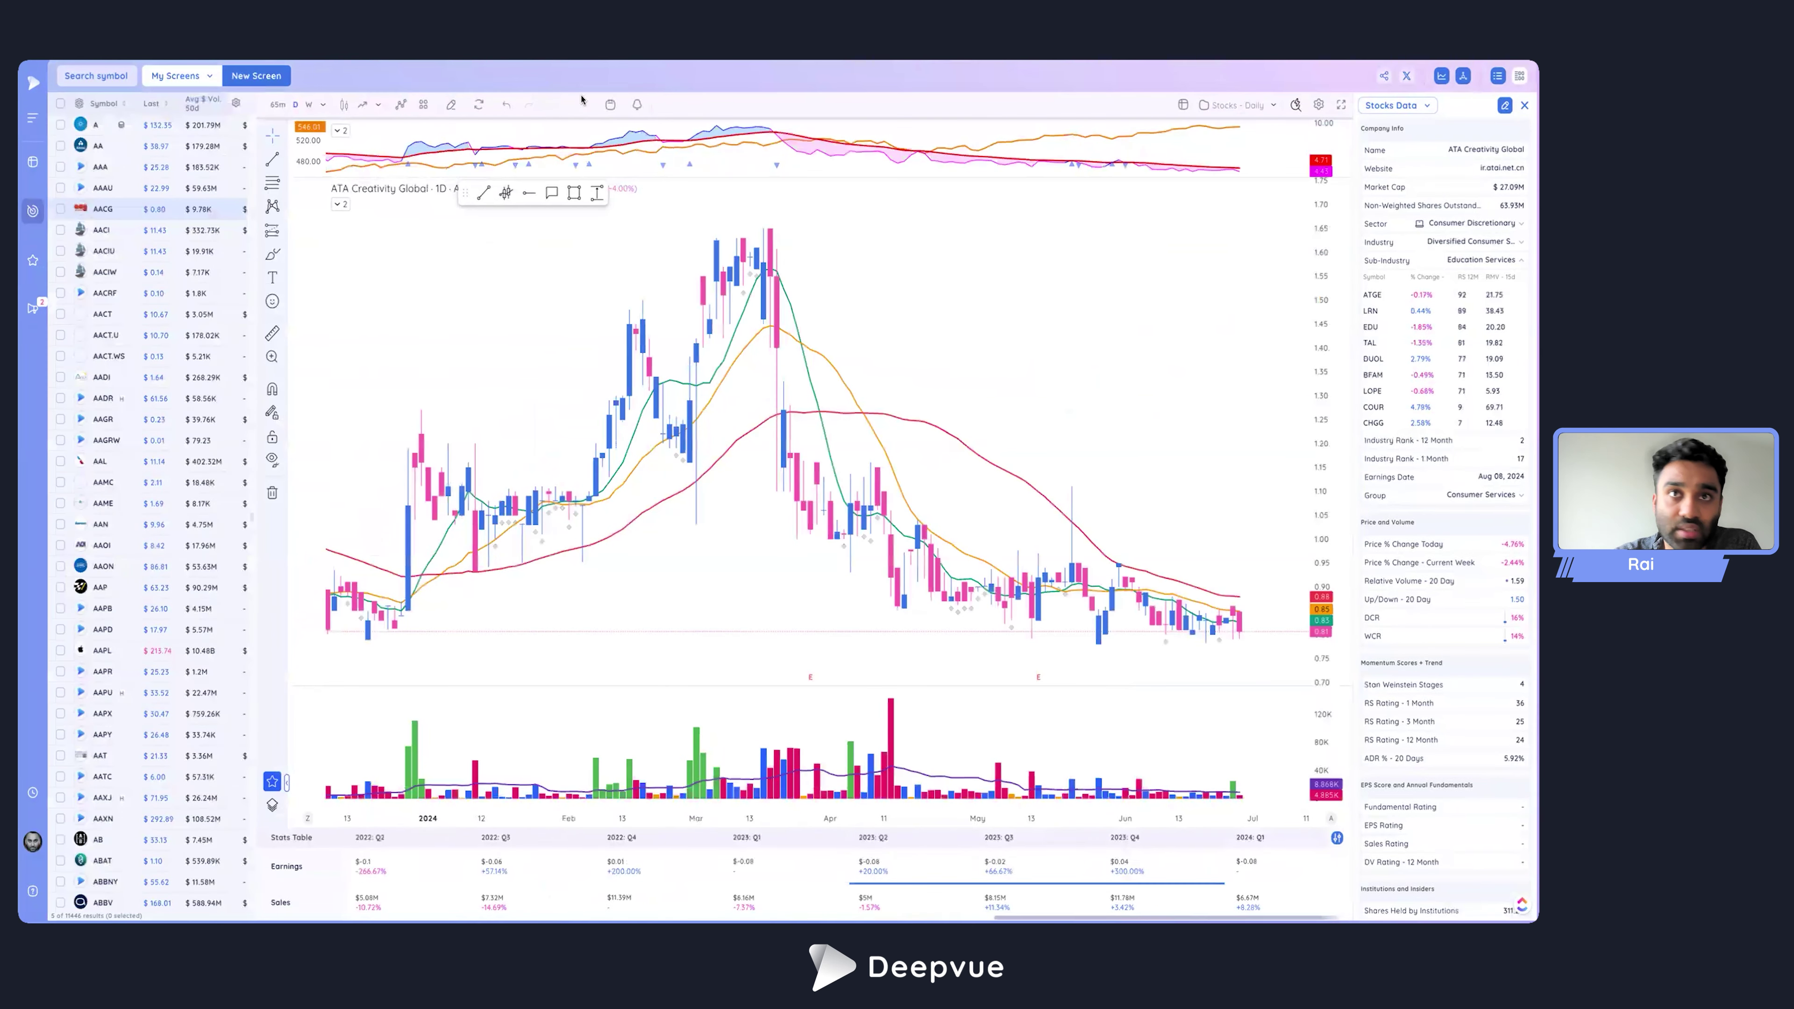
click(31, 161)
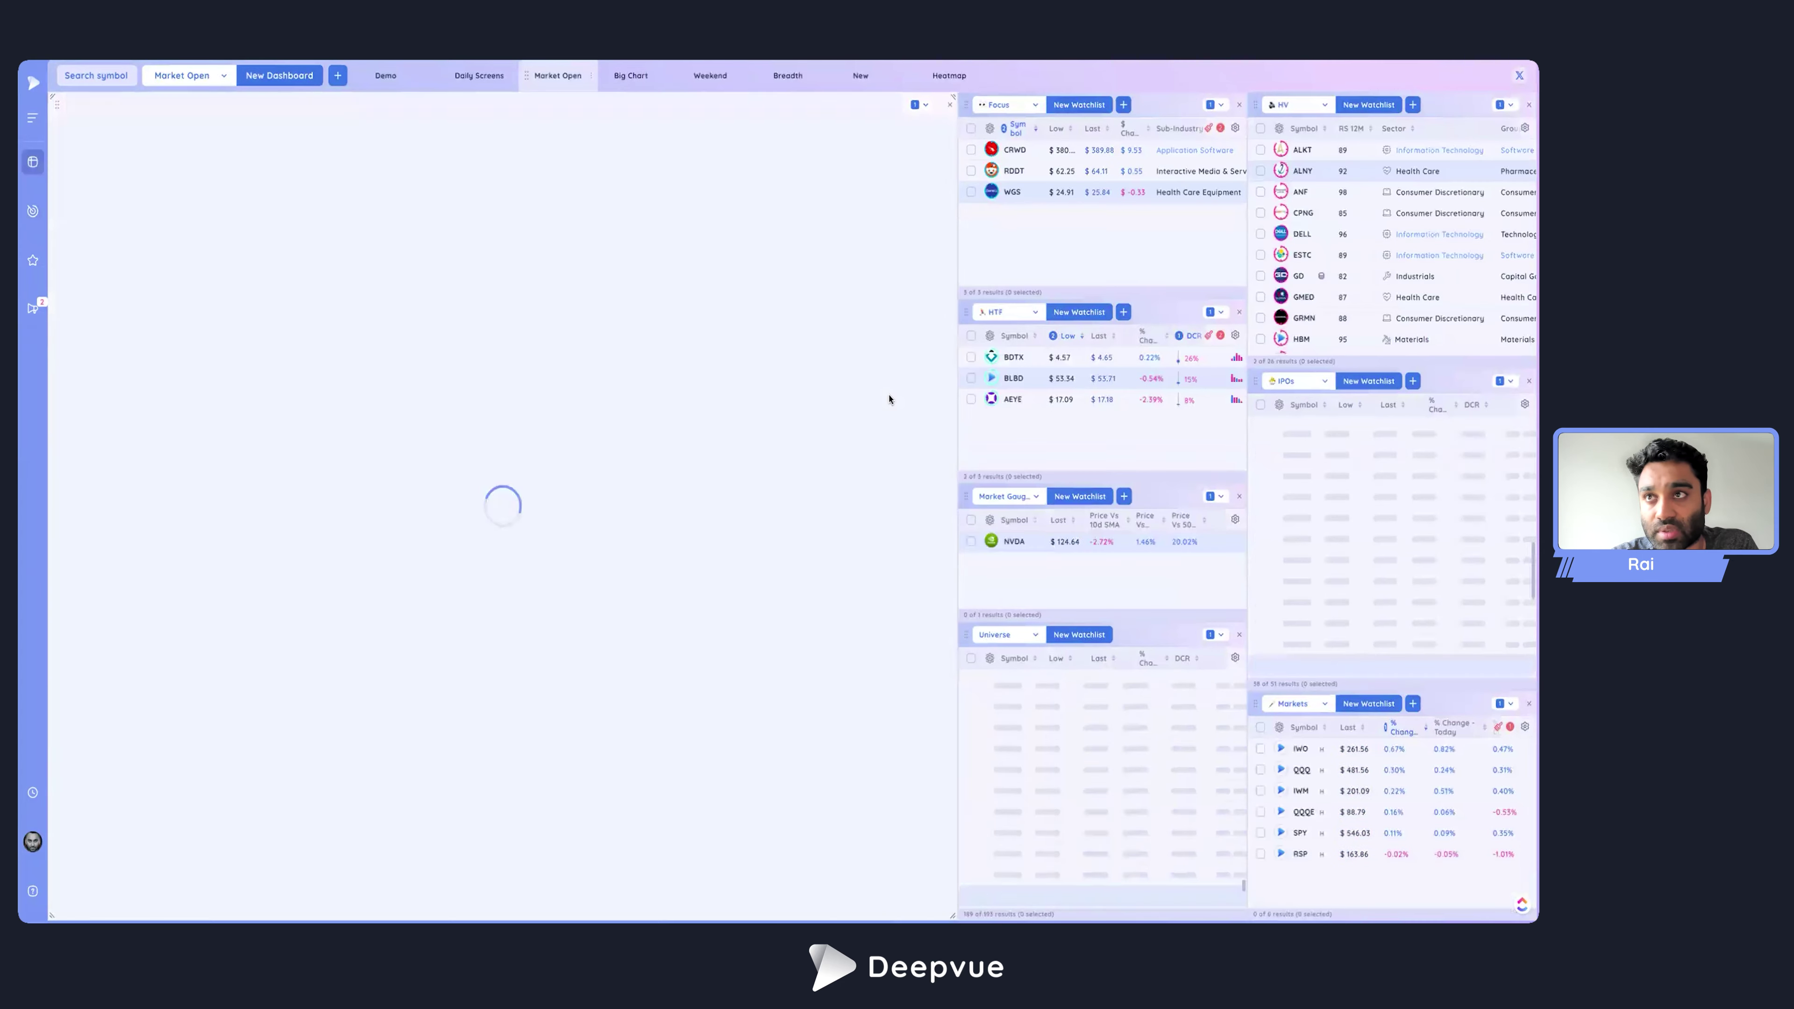